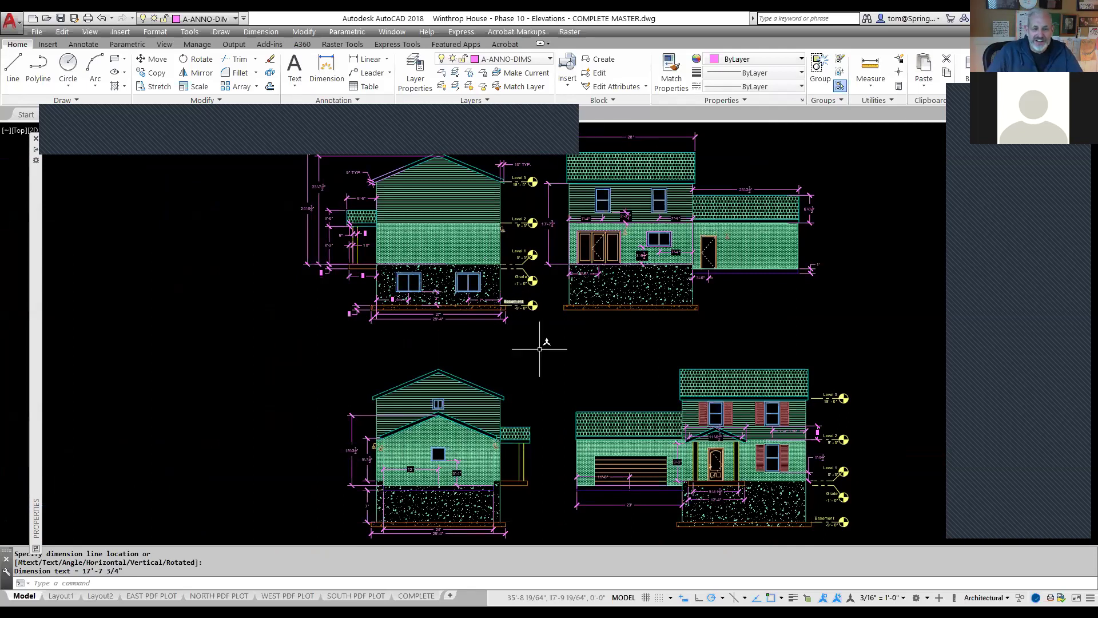
- Draw two horizontal lines linking the upper two elevations, one along the footing bottoms and one at basement level between the foundation walls
scroll(544, 320, up, 2)
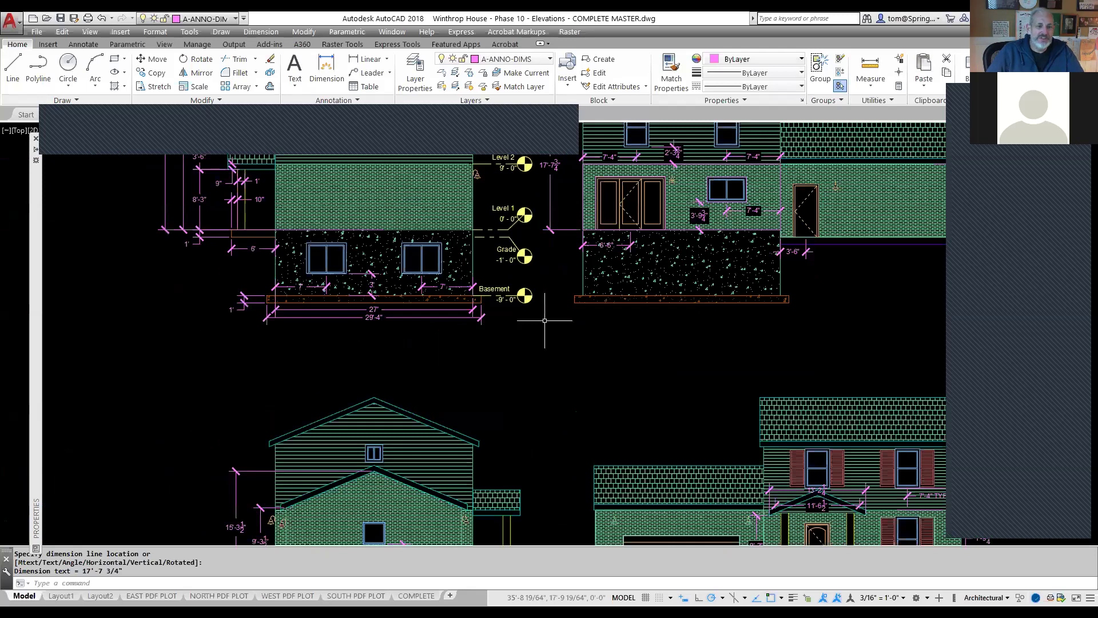
scroll(545, 320, up, 2)
click(12, 65)
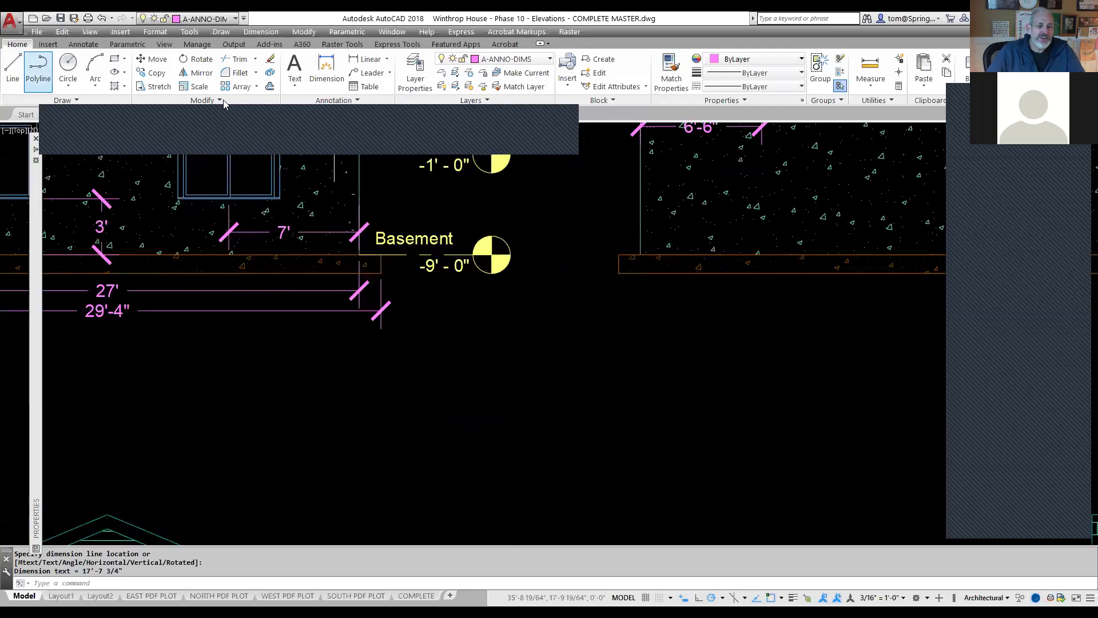
click(381, 256)
click(636, 273)
key(Escape)
right_click(587, 214)
click(589, 215)
click(361, 255)
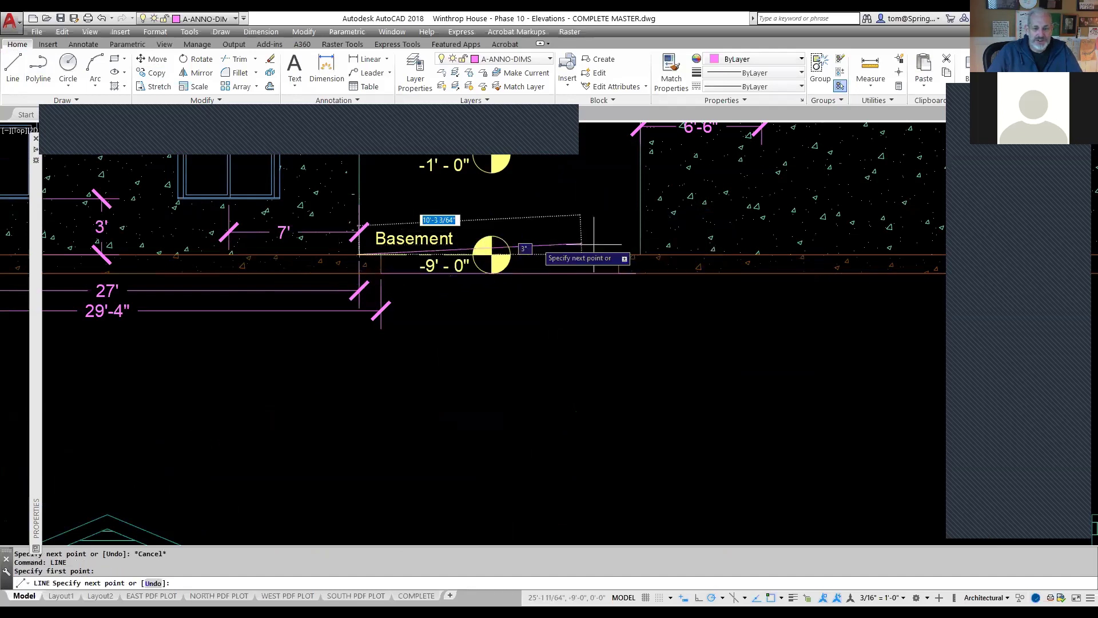
click(641, 255)
key(Escape)
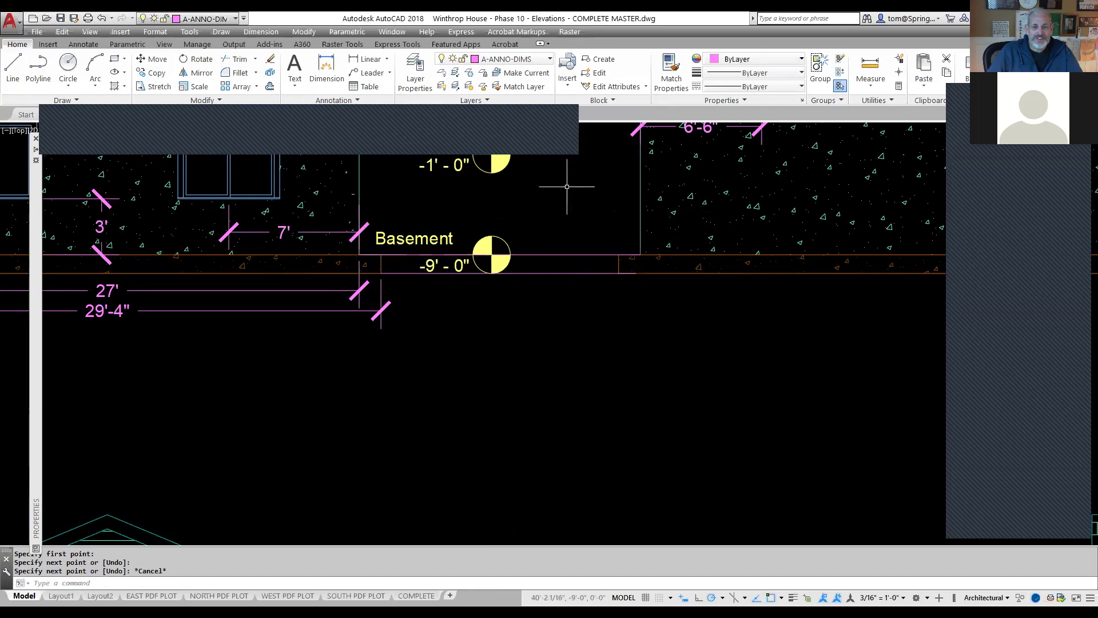
- Draw a horizontal line at Level 1 from the gable elevation's wall corner to the neighbouring elevation's wall
scroll(568, 185, down, 4)
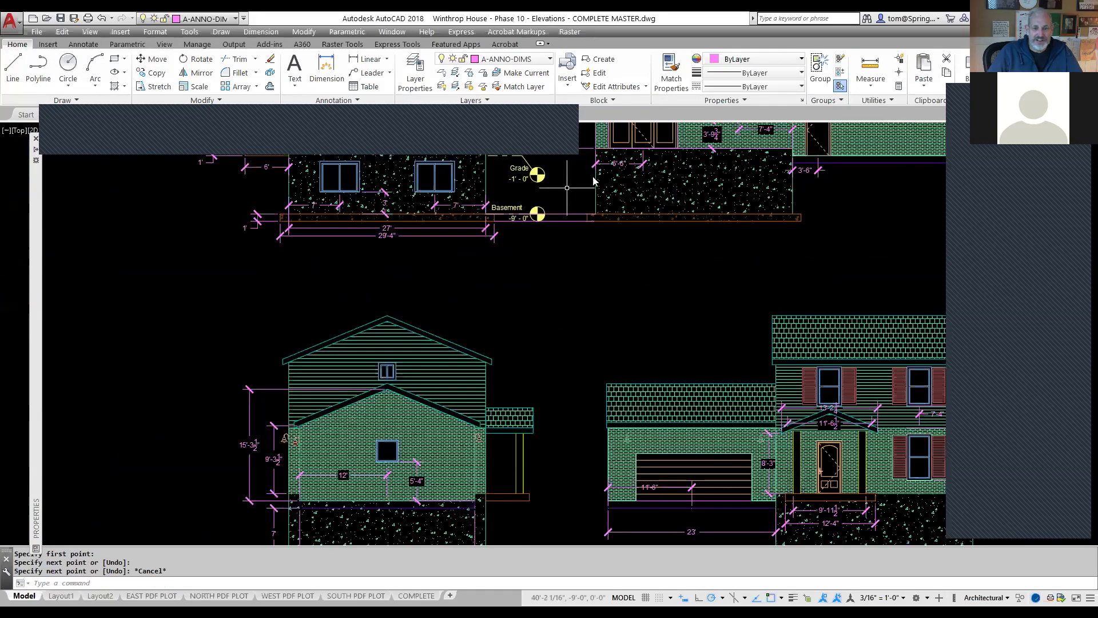
key(Return)
scroll(617, 192, up, 4)
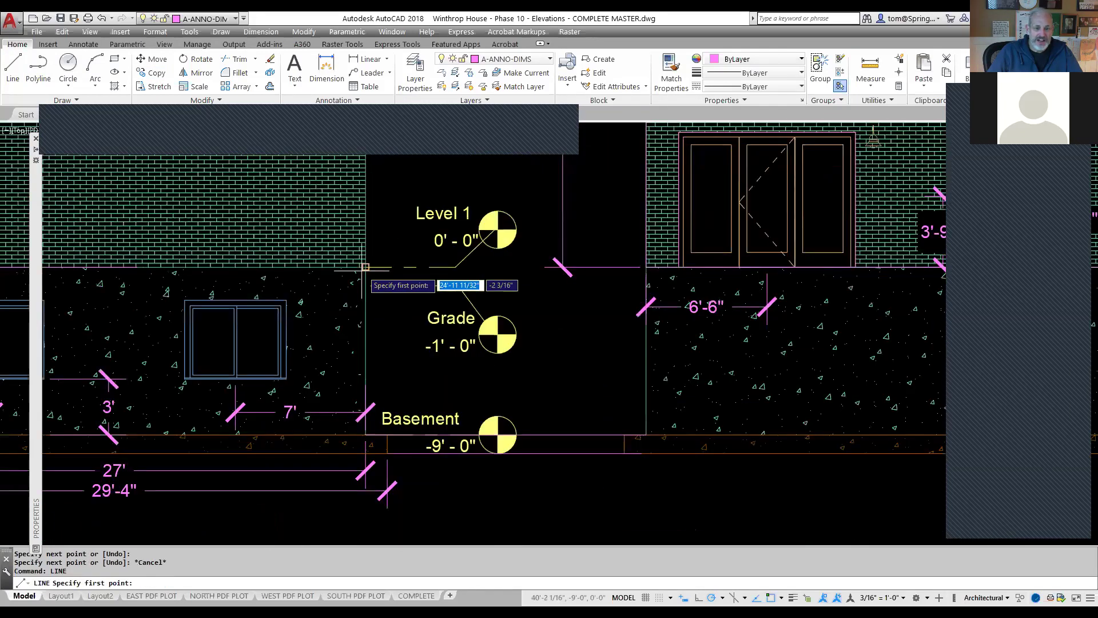
click(365, 267)
click(646, 267)
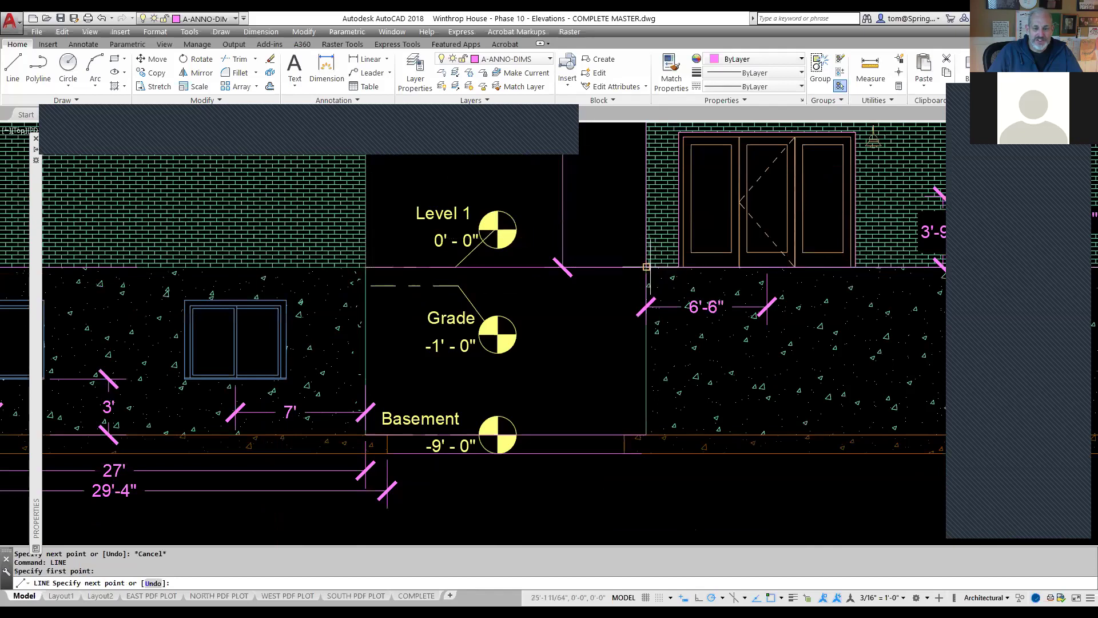
key(Escape)
- Draw a horizontal line at Level 2 between the facing walls of the upper two elevations
scroll(545, 209, down, 2)
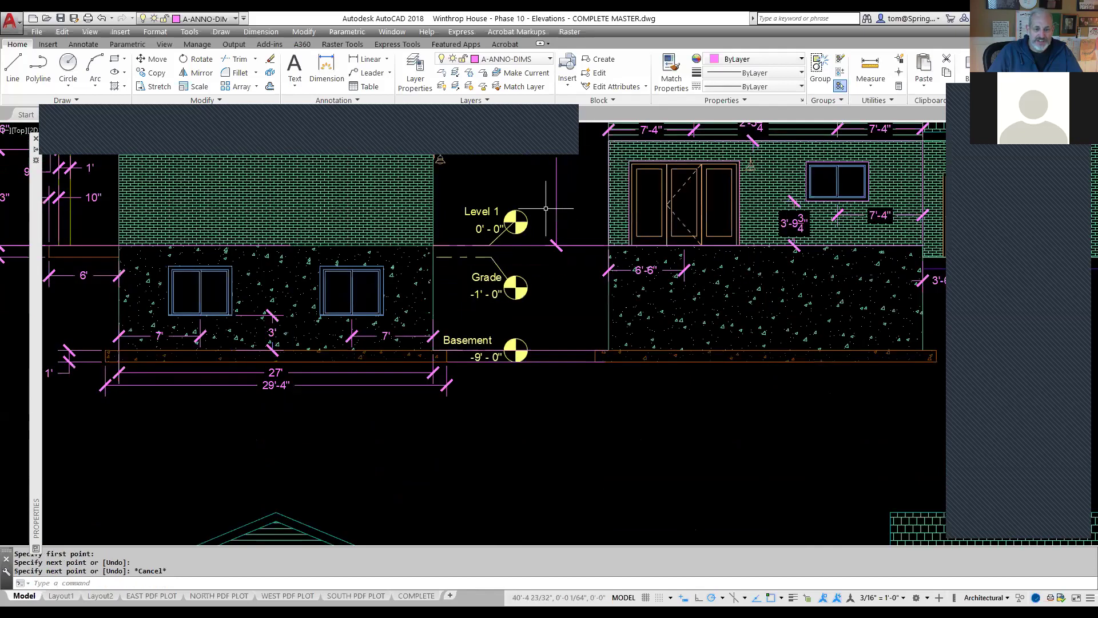
middle_drag(546, 208, 553, 331)
scroll(490, 229, up, 2)
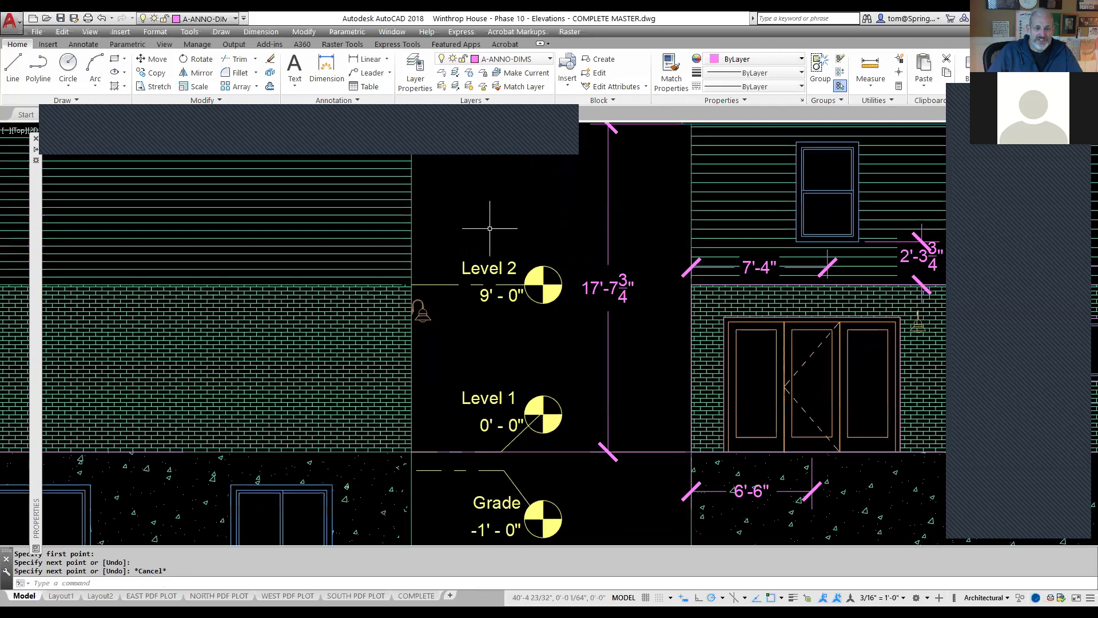
key(Return)
click(412, 284)
click(692, 284)
key(Escape)
scroll(639, 216, down, 2)
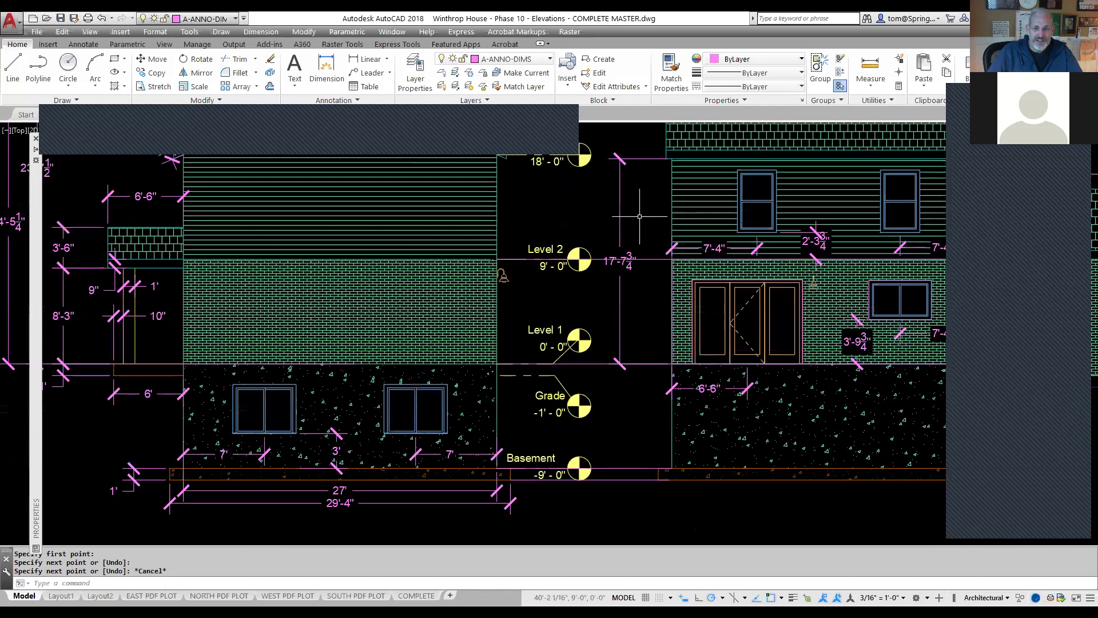
- Draw a horizontal line from the gable's roof peak to the ridge of the neighbouring elevation's roof
middle_drag(640, 216, 674, 346)
key(Return)
click(374, 210)
key(Escape)
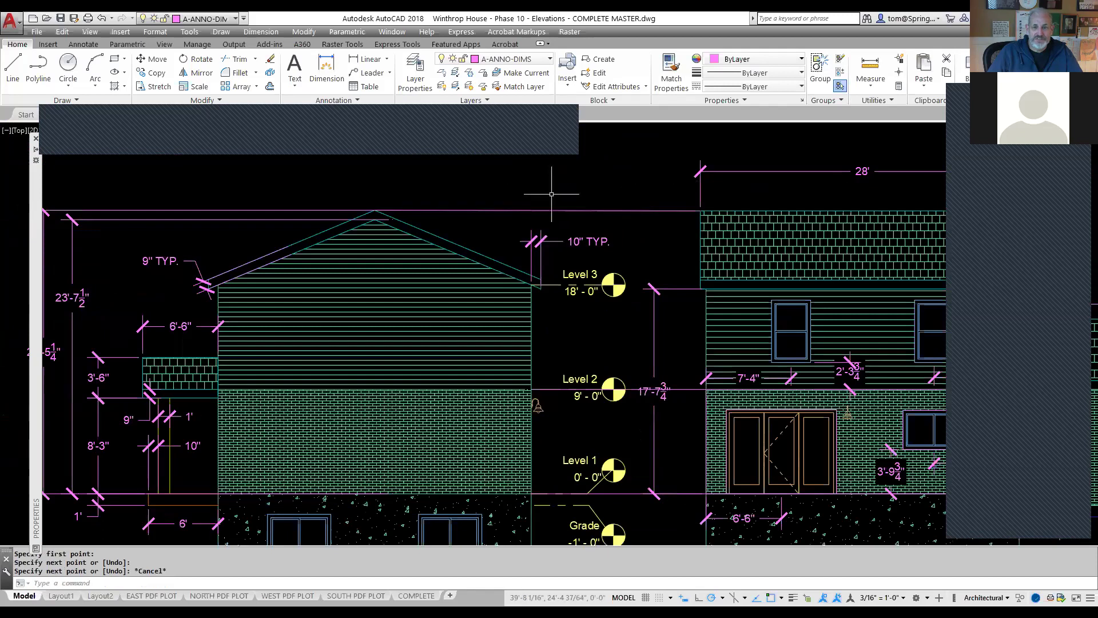
- Delete the horizontal line joining the gable peak to the neighbouring roof ridge
scroll(552, 194, down, 2)
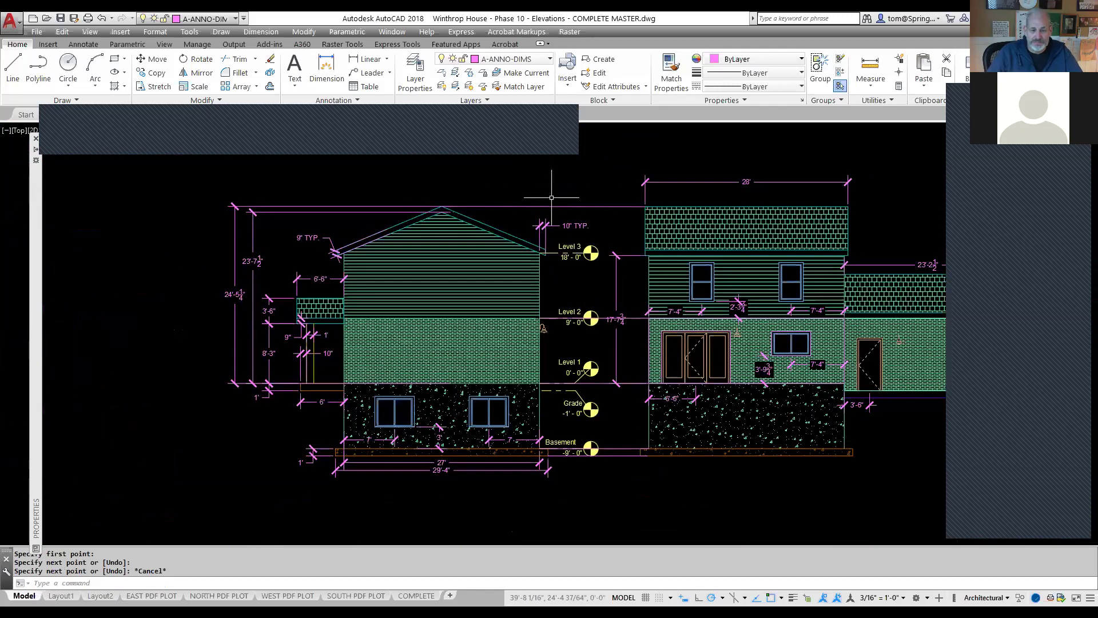
click(550, 206)
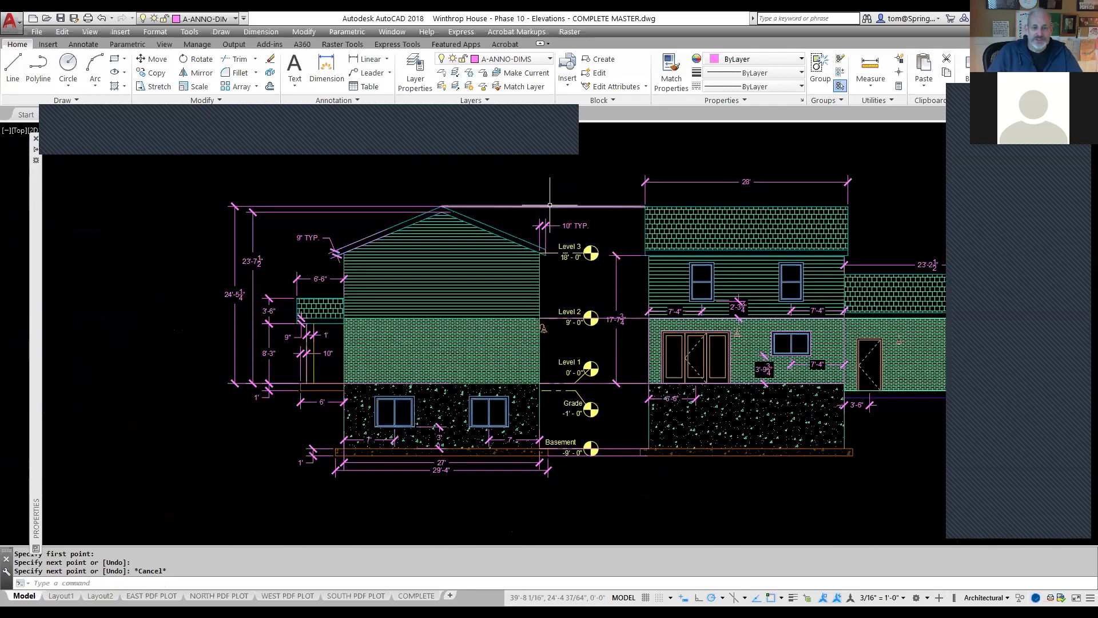
key(Delete)
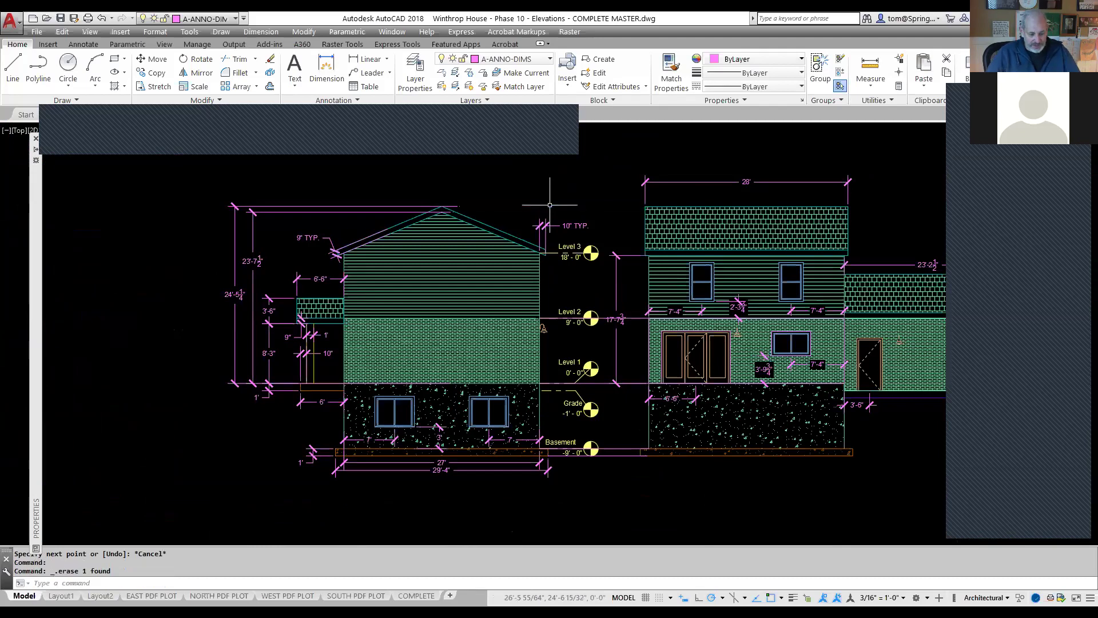
- Undo the ridge line deletion and all the alignment lines drawn between the upper two elevations
key(ctrl+z)
key(ctrl+z)
key(ctrl+z)
key(ctrl+z)
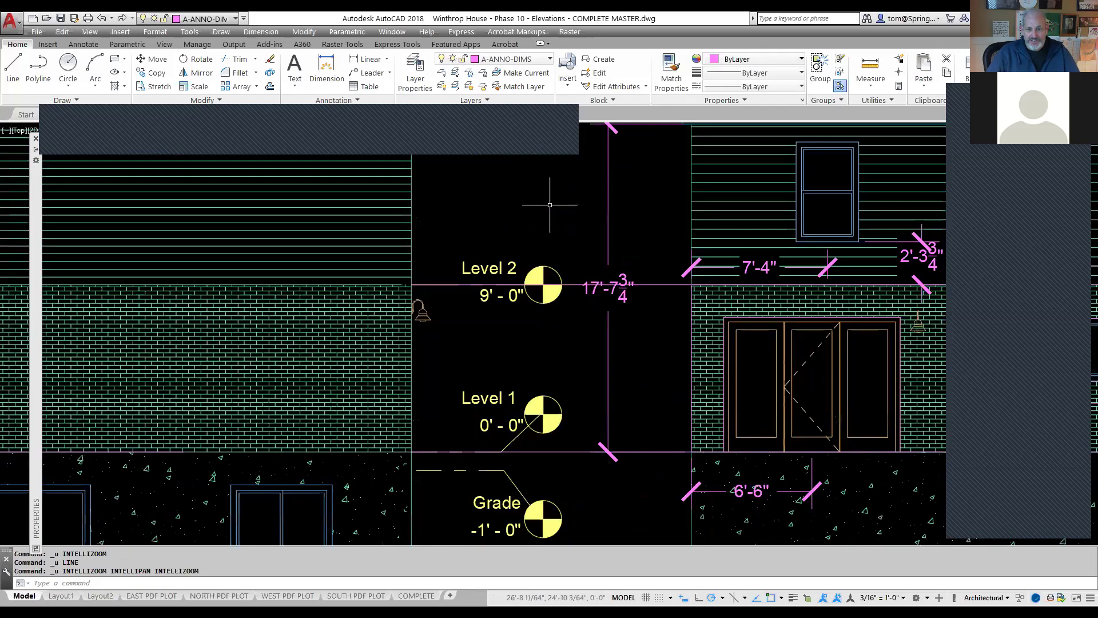
key(ctrl+z)
key(ctrl+z)
key(ctrl+z)
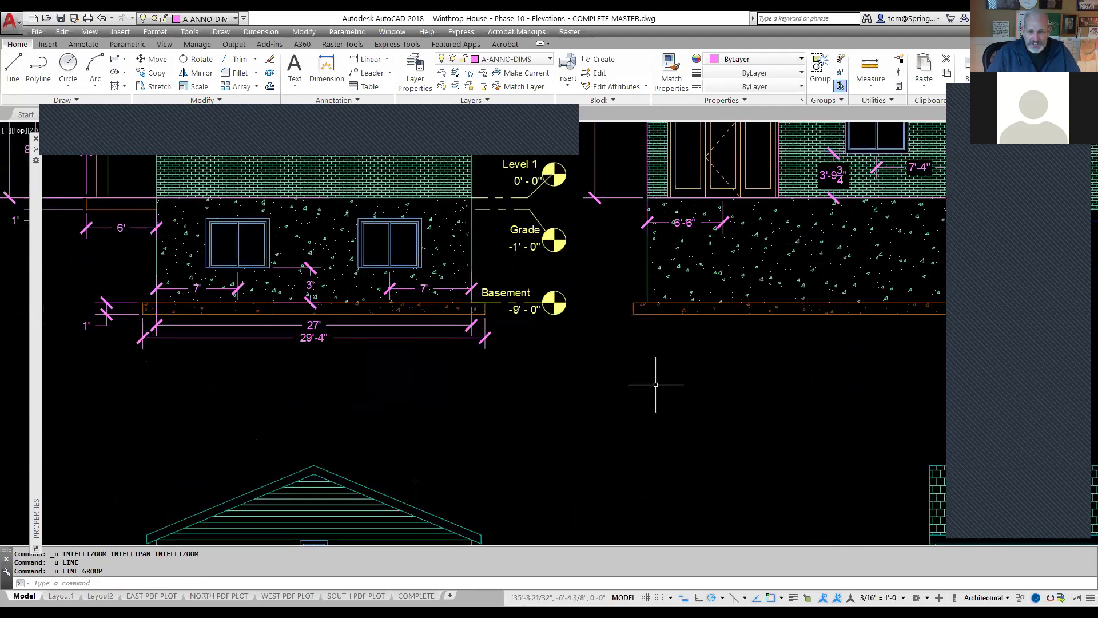
- Add a vertical linear dimension from Level 1 to the main roof's eave on the front-door elevation, placed outside the level markers
scroll(655, 385, down, 4)
middle_drag(655, 384, 561, 349)
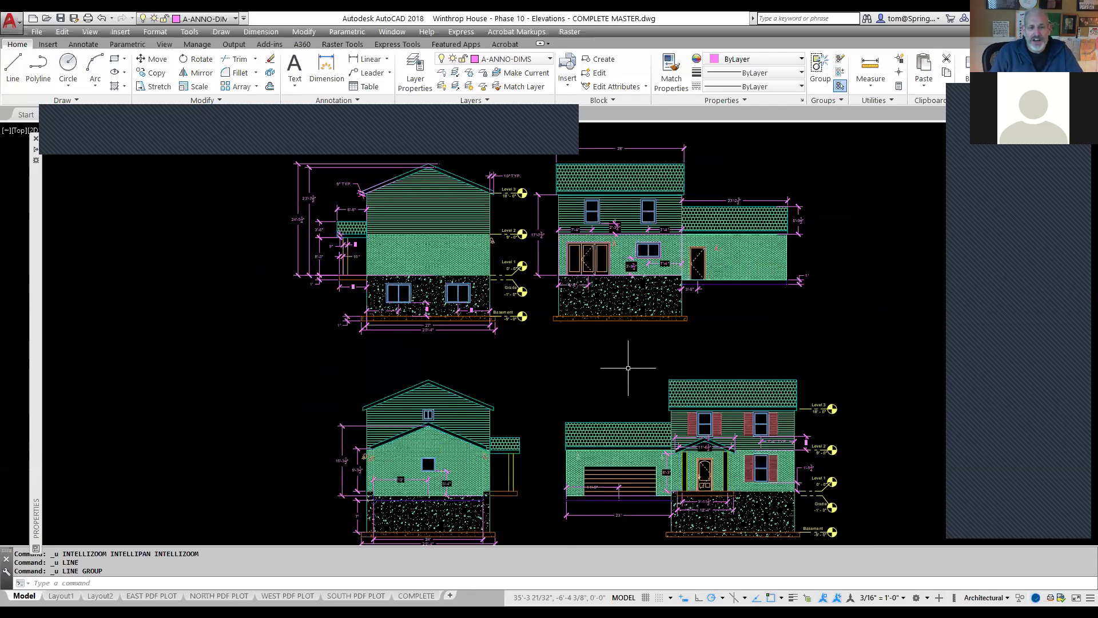
middle_drag(628, 367, 552, 269)
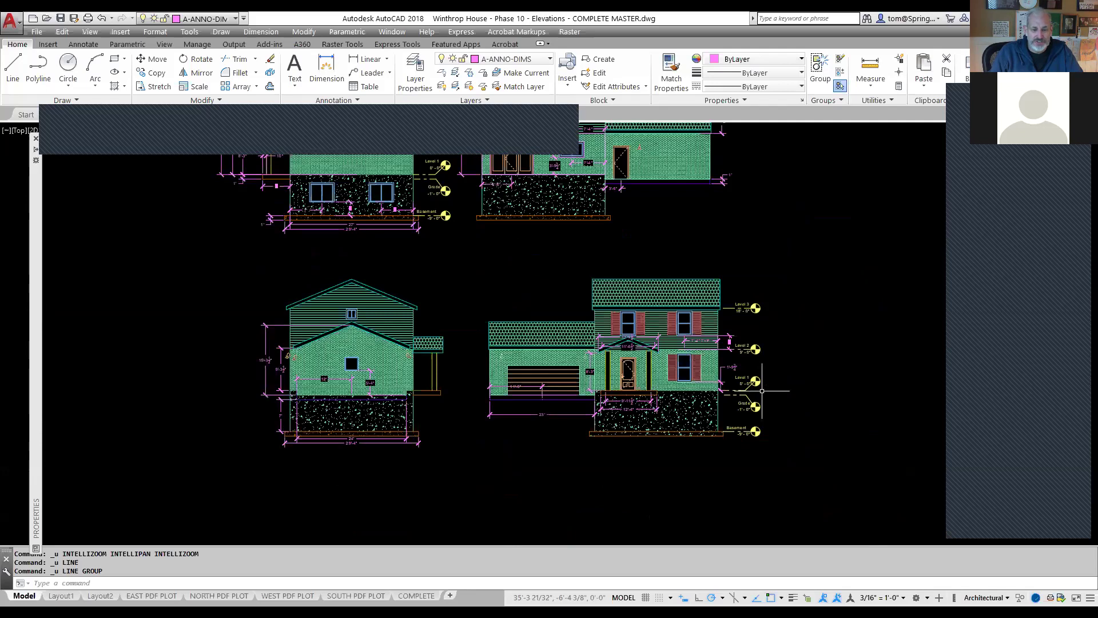
scroll(797, 407, up, 4)
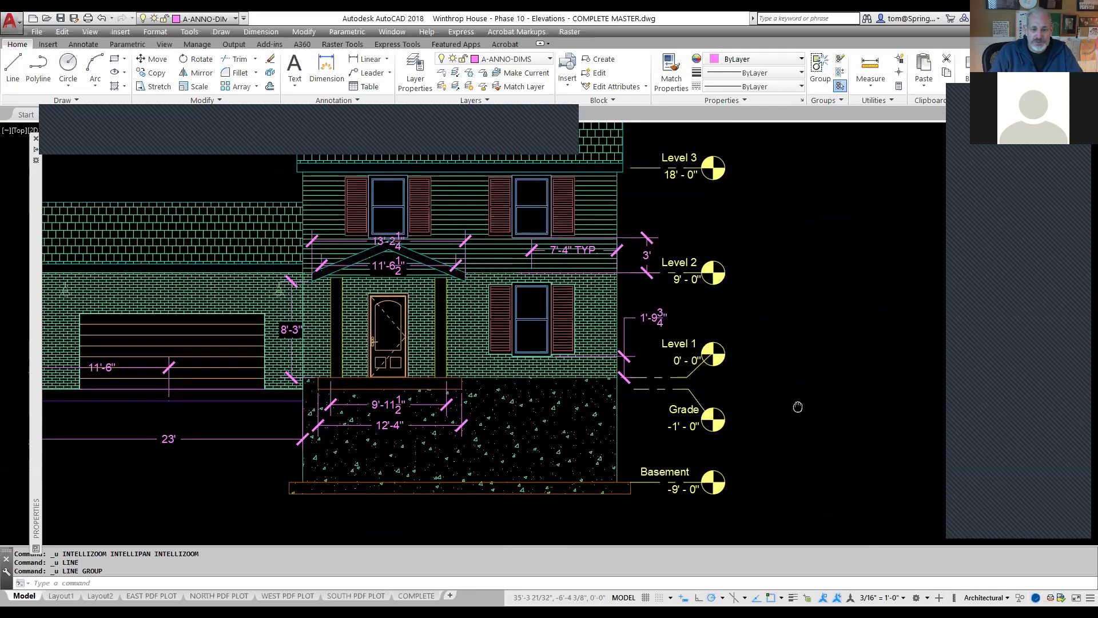
middle_drag(798, 407, 899, 443)
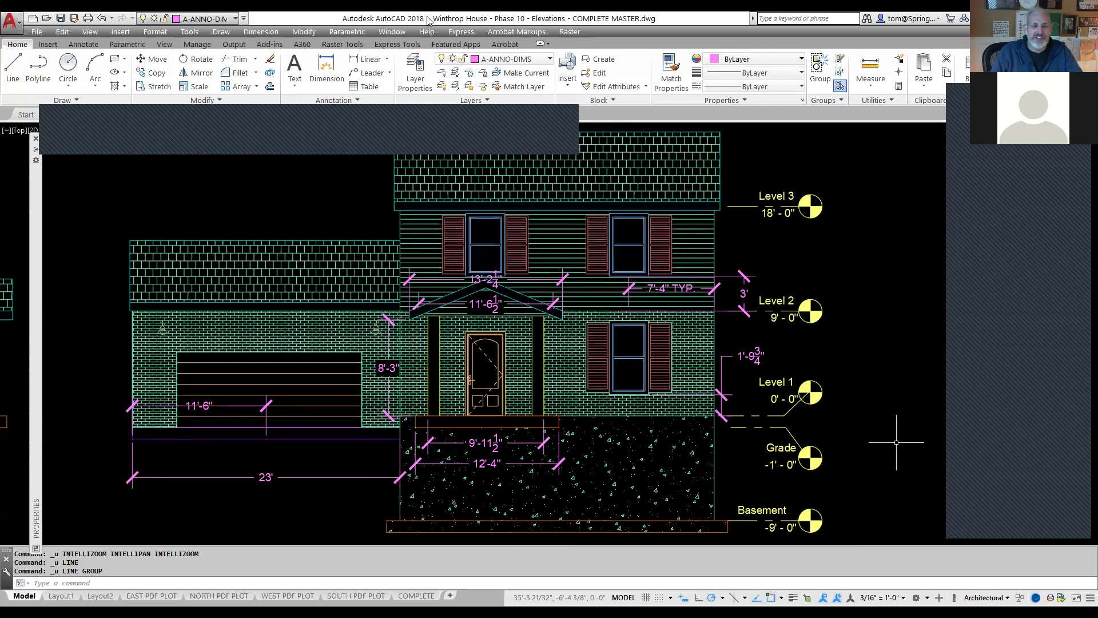
click(367, 58)
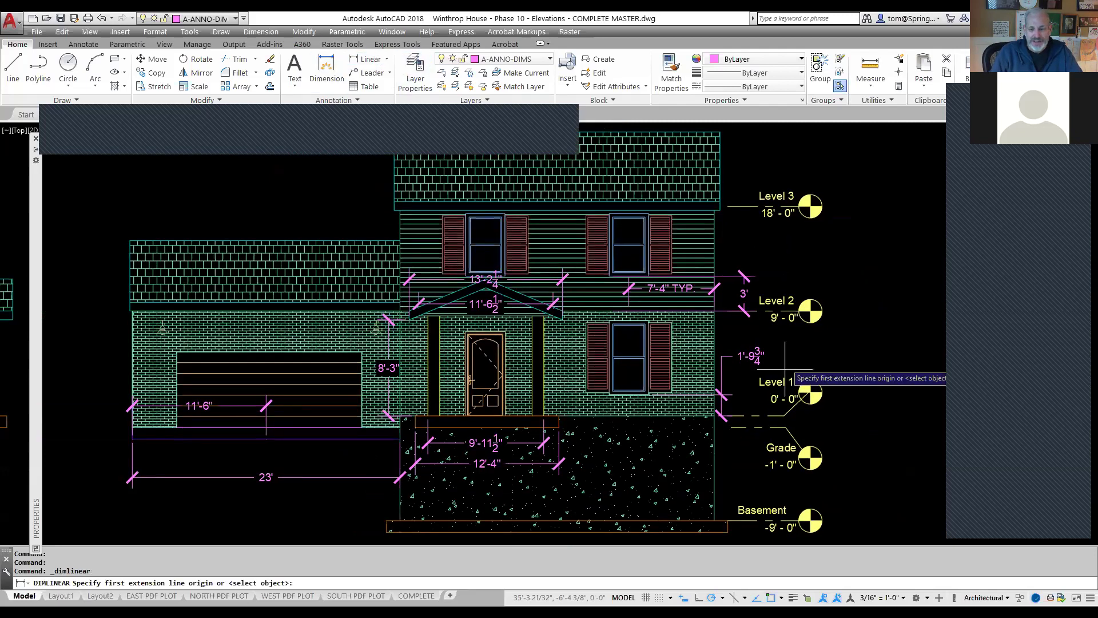
click(726, 420)
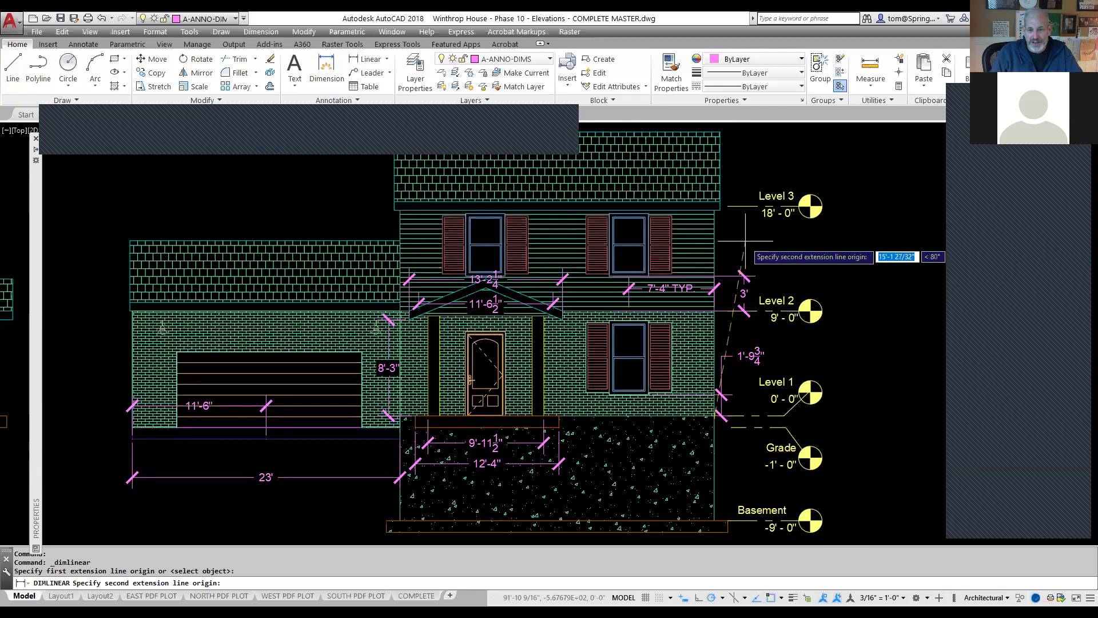
click(722, 211)
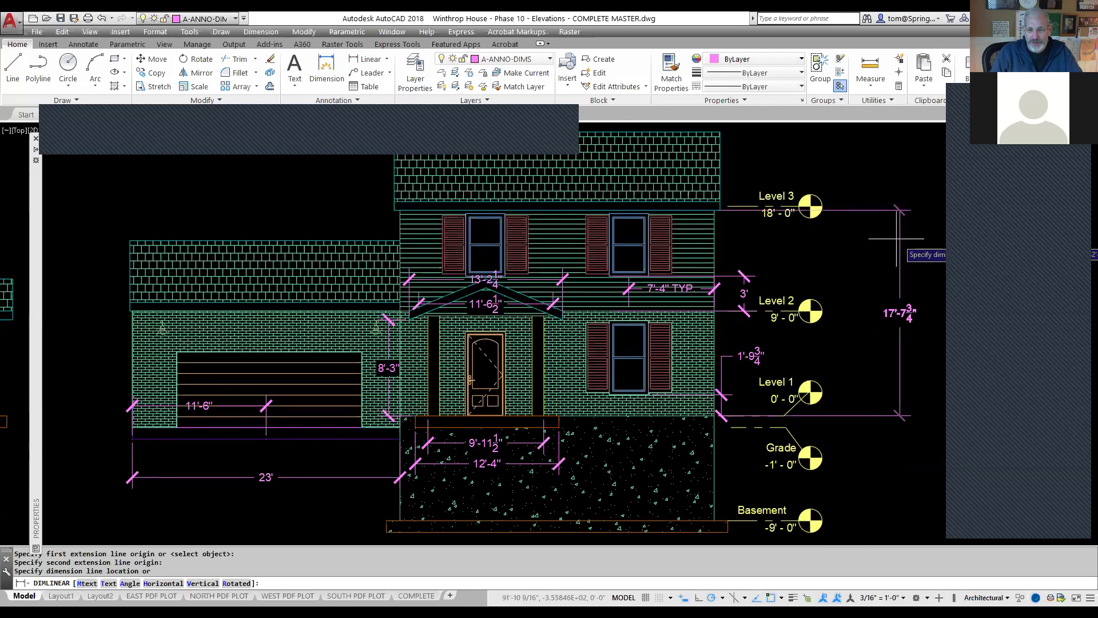
click(857, 239)
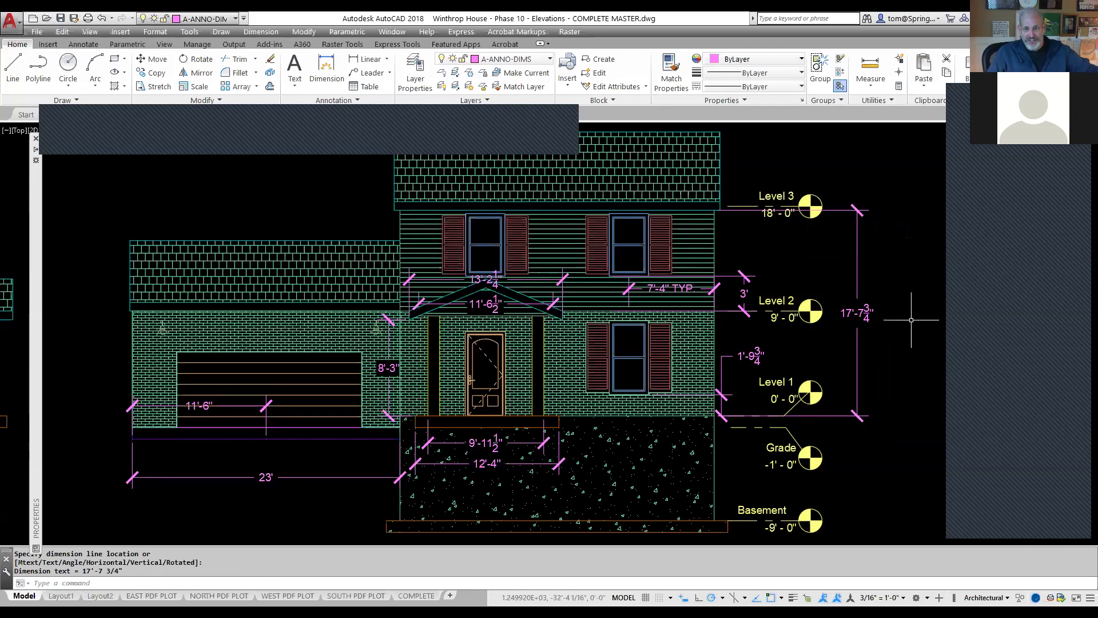
- Examine the roof, footing, window and level dimensions on the upper two elevations
scroll(795, 284, down, 2)
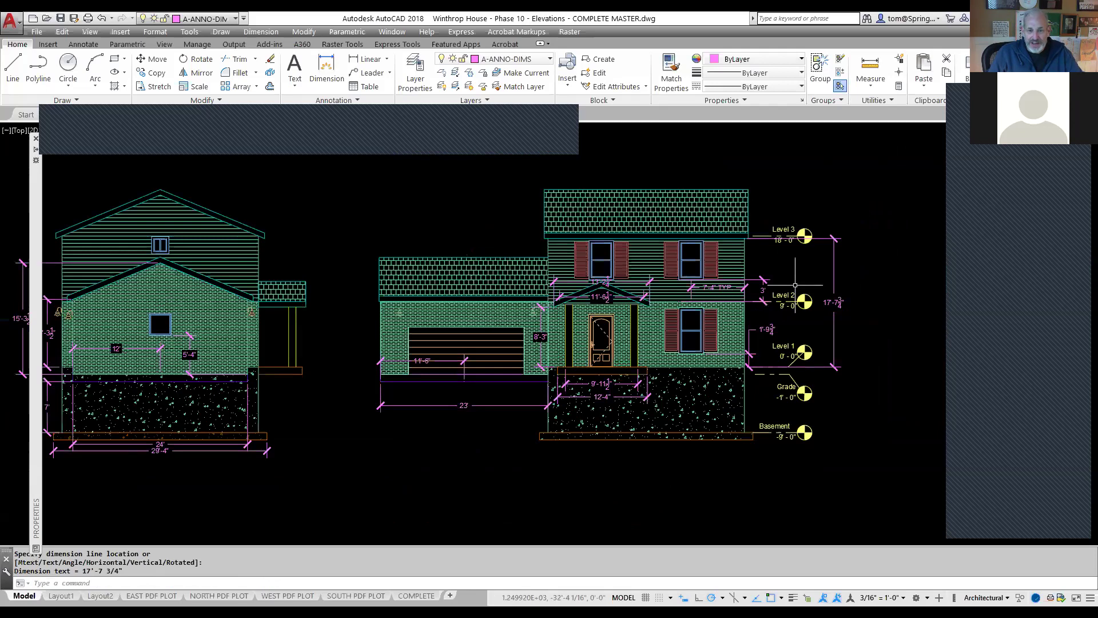
middle_drag(795, 284, 546, 217)
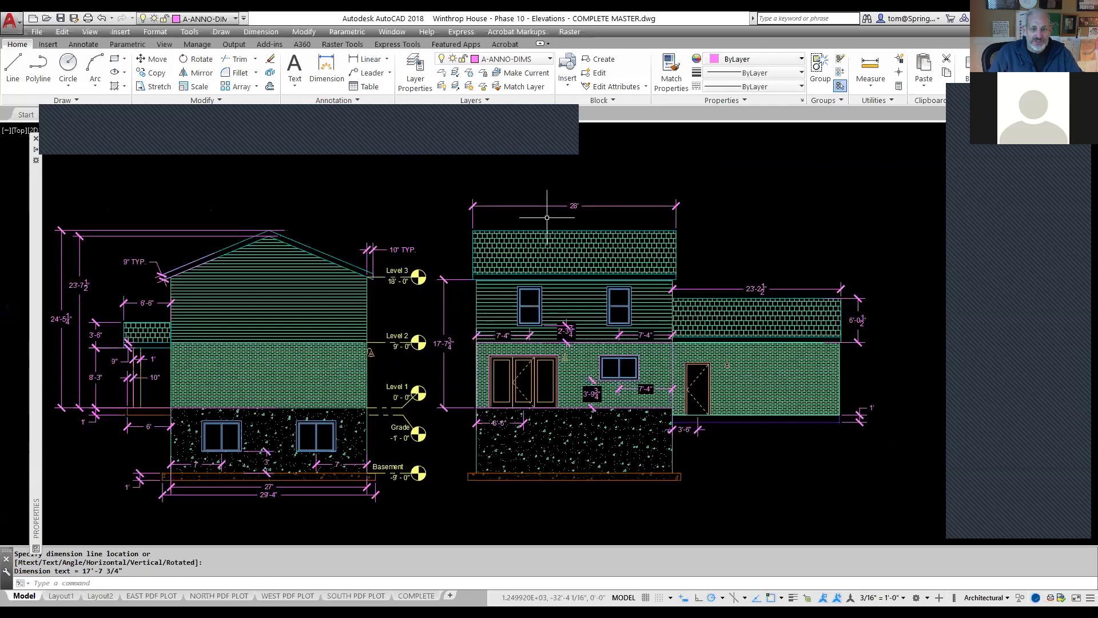
scroll(547, 217, up, 4)
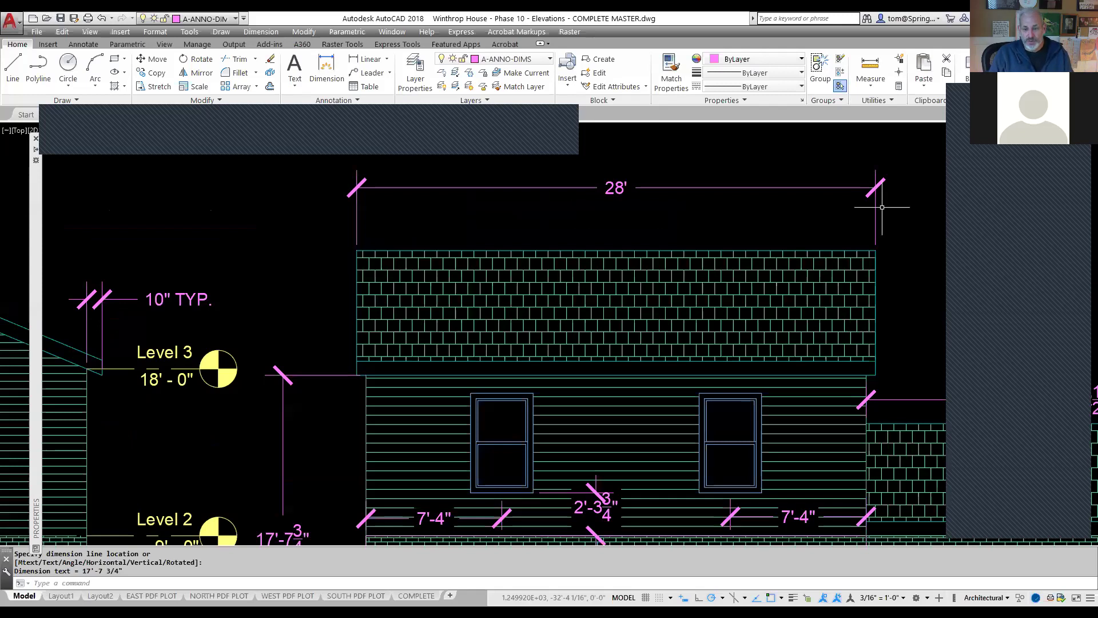
scroll(846, 237, down, 4)
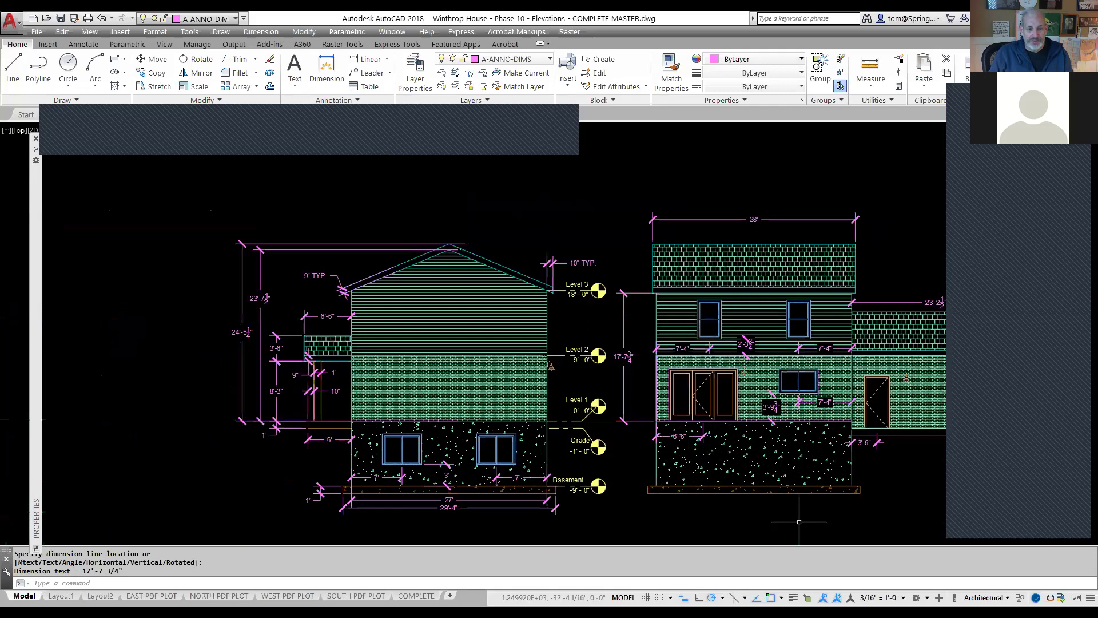
scroll(799, 521, up, 4)
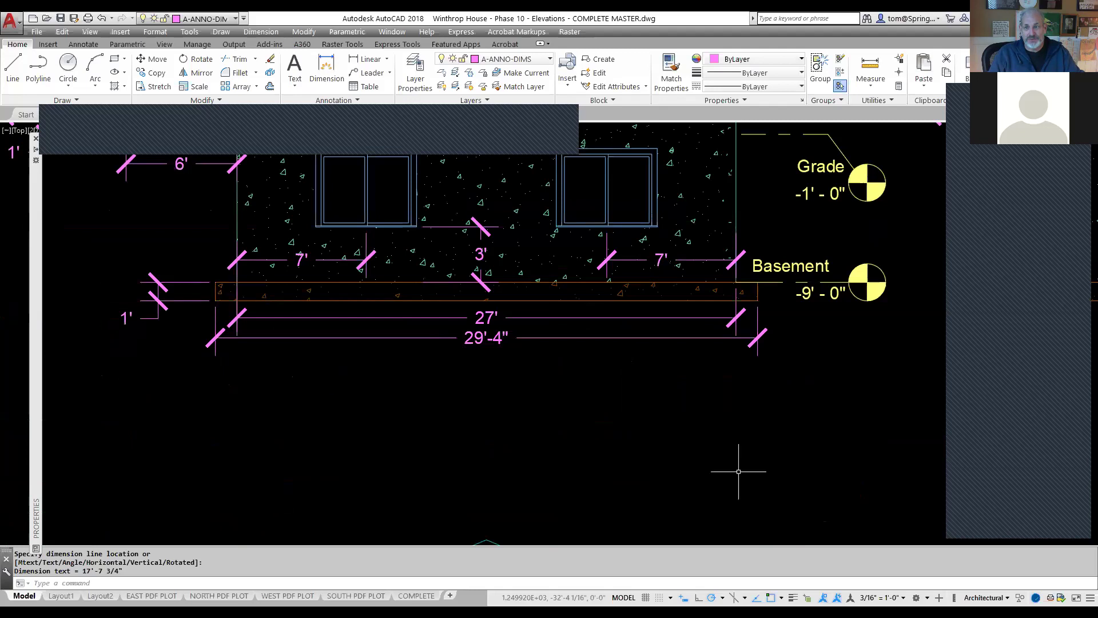
scroll(740, 472, down, 4)
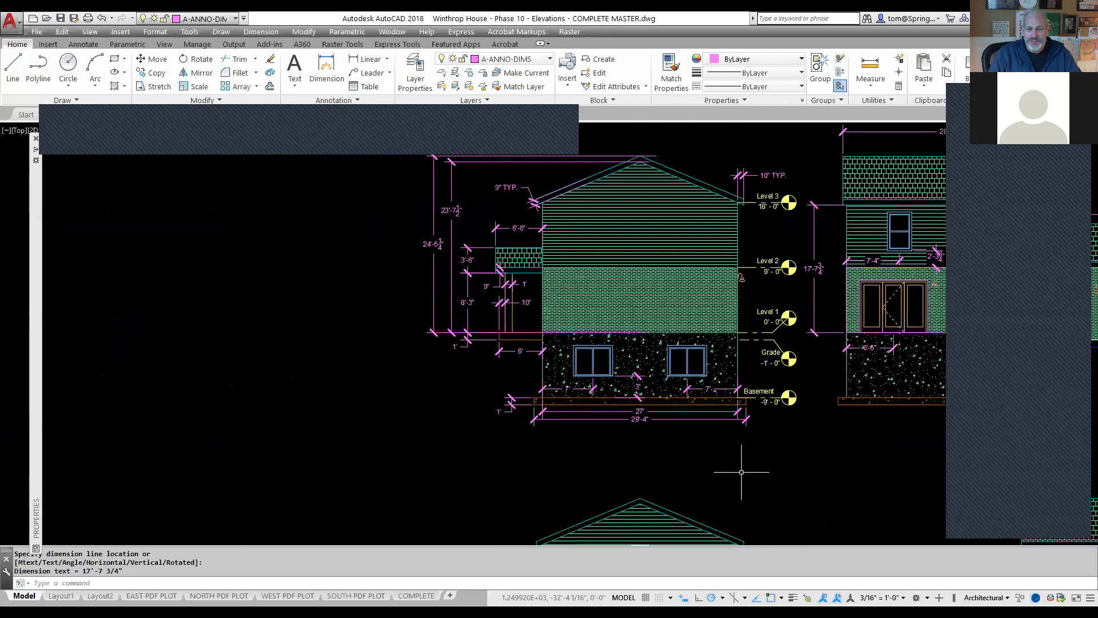
scroll(742, 472, down, 2)
mouse_move(741, 472)
middle_down()
mouse_move(535, 360)
mouse_move(559, 367)
middle_up()
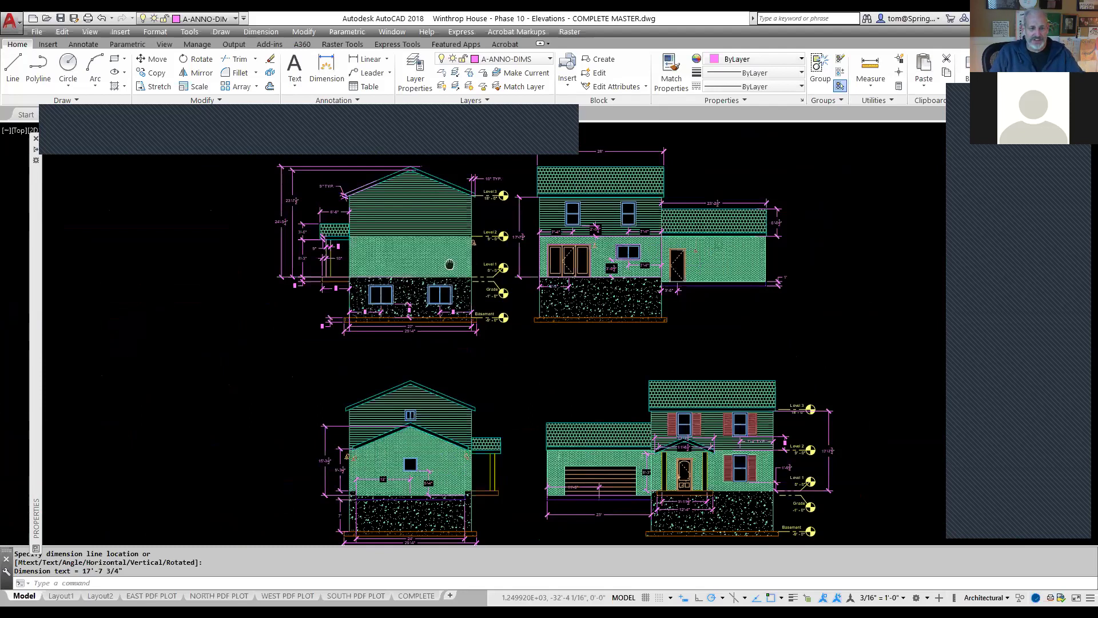
middle_drag(449, 266, 457, 299)
scroll(393, 317, up, 2)
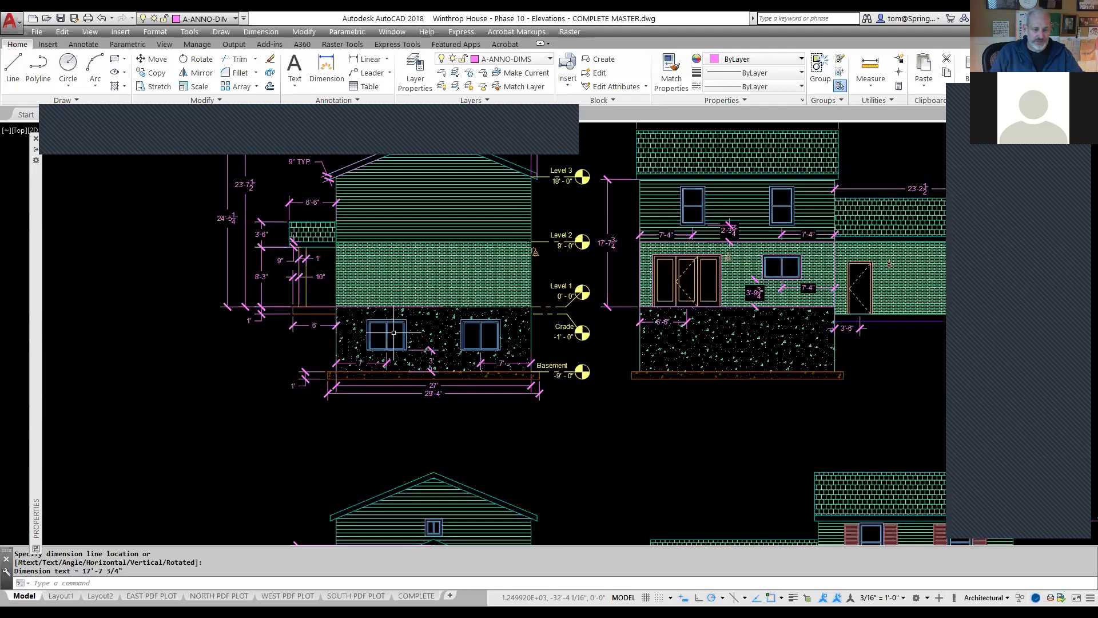
scroll(394, 332, up, 2)
middle_drag(404, 396, 402, 411)
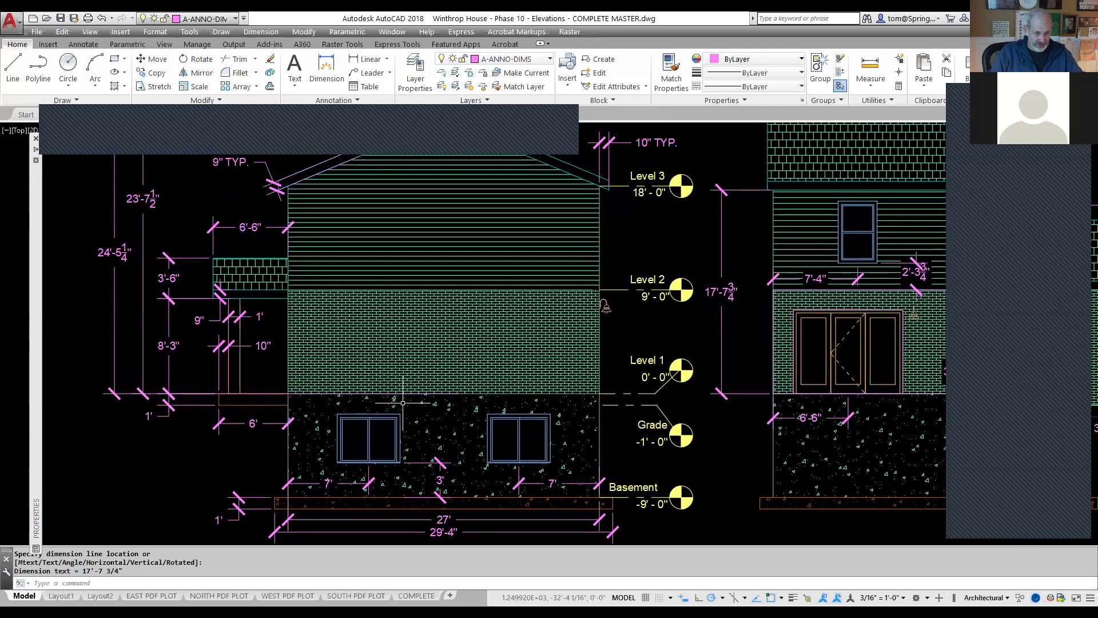
scroll(457, 377, down, 2)
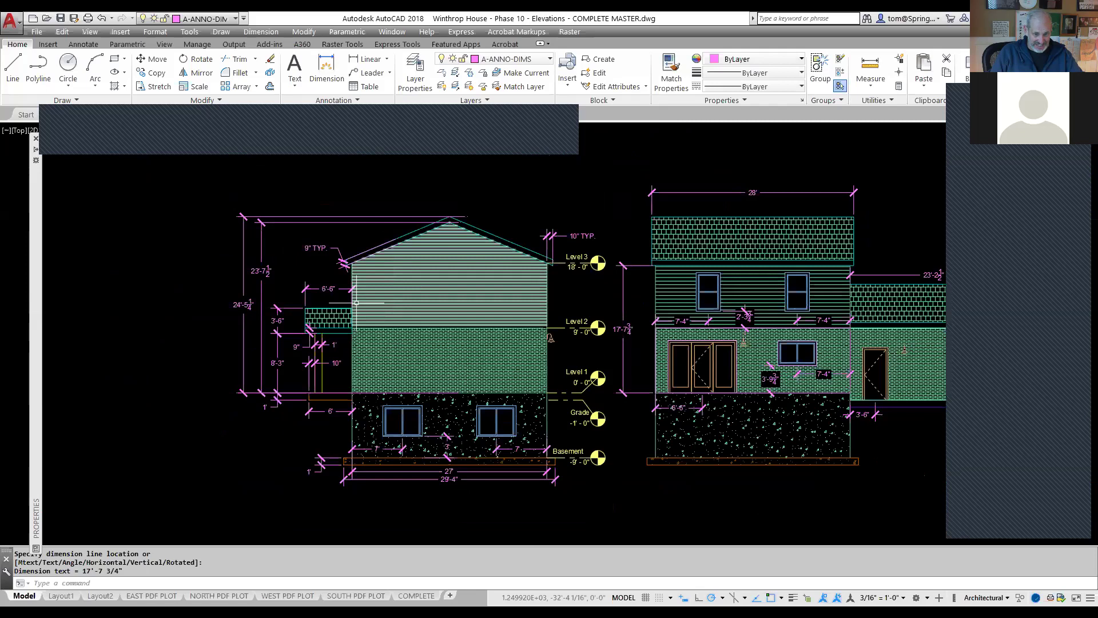
mouse_move(420, 314)
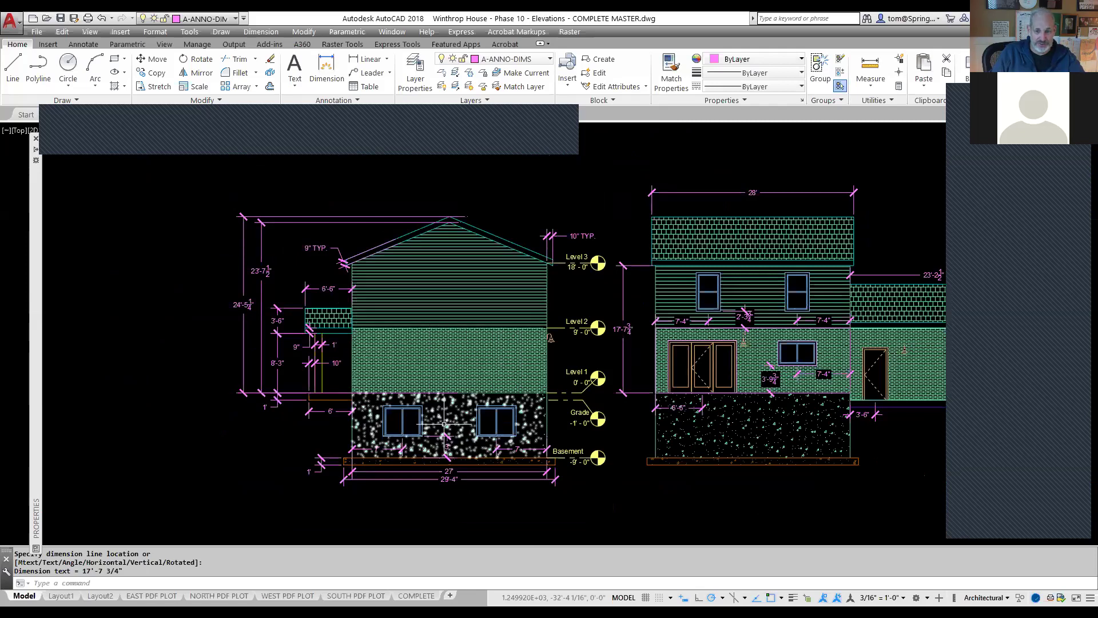
- Examine the dimensions of the lower two elevations and compare them with those of the upper two elevations
middle_drag(467, 512, 389, 293)
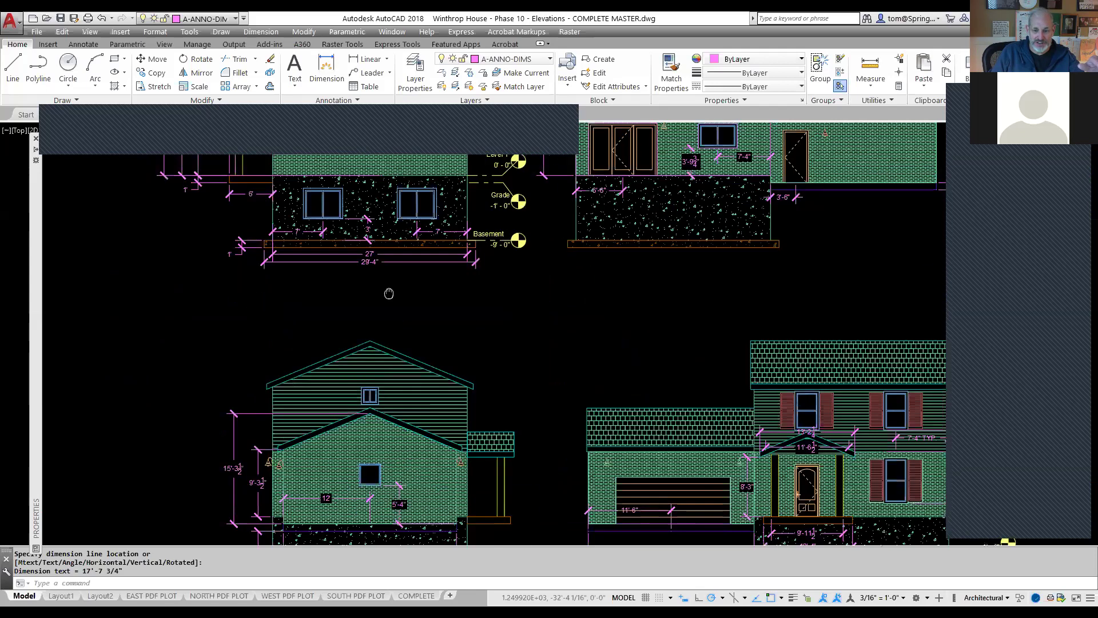
scroll(382, 404, up, 2)
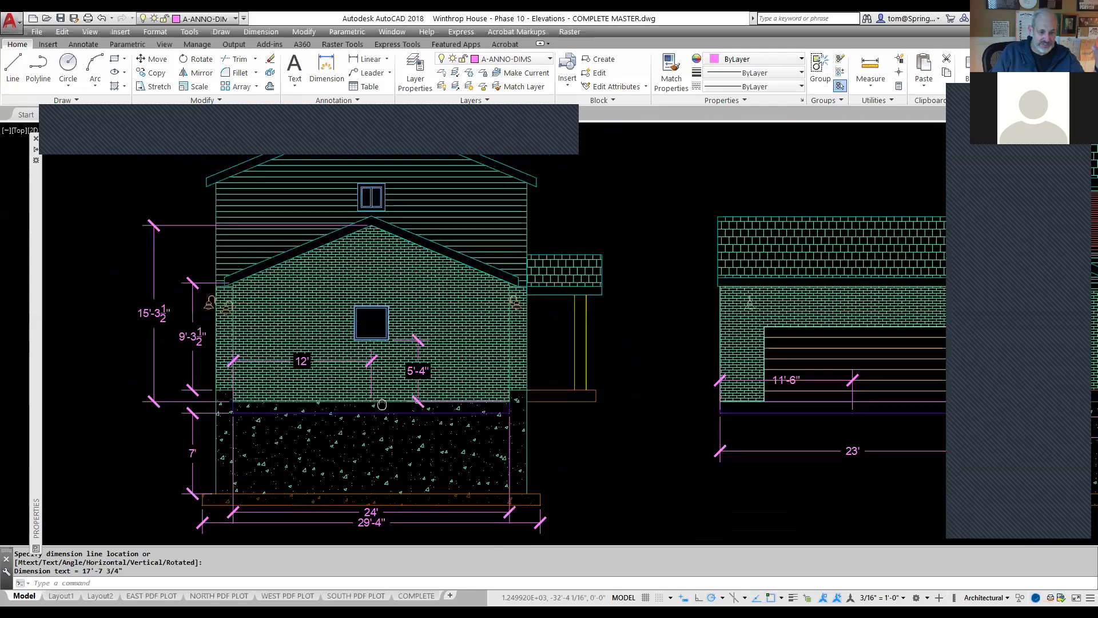
middle_drag(382, 404, 388, 414)
scroll(626, 493, down, 2)
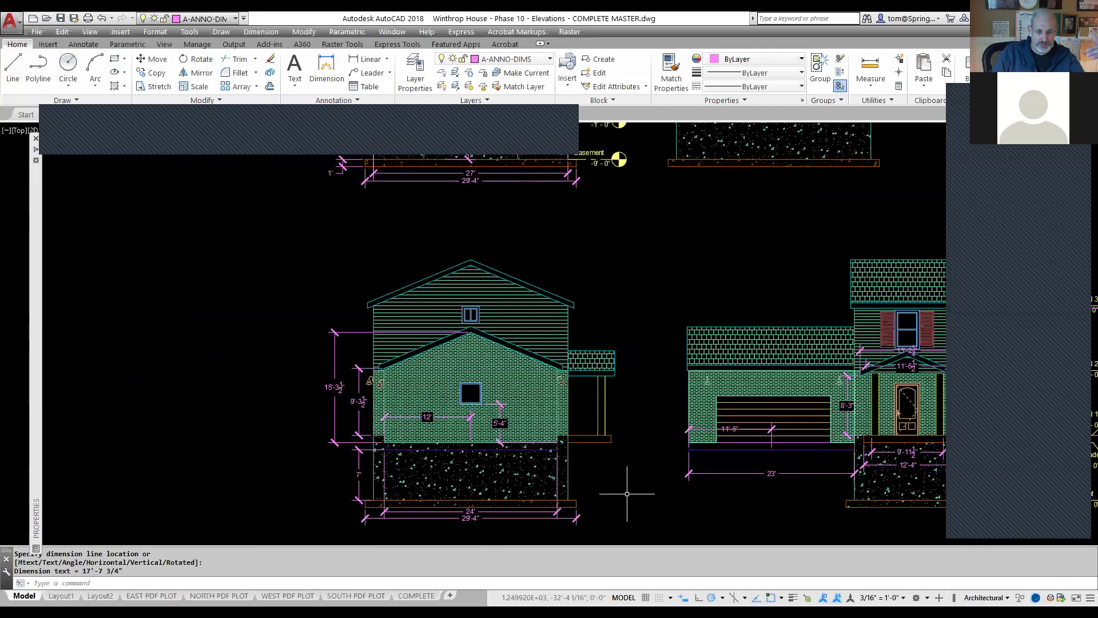
scroll(627, 493, up, 2)
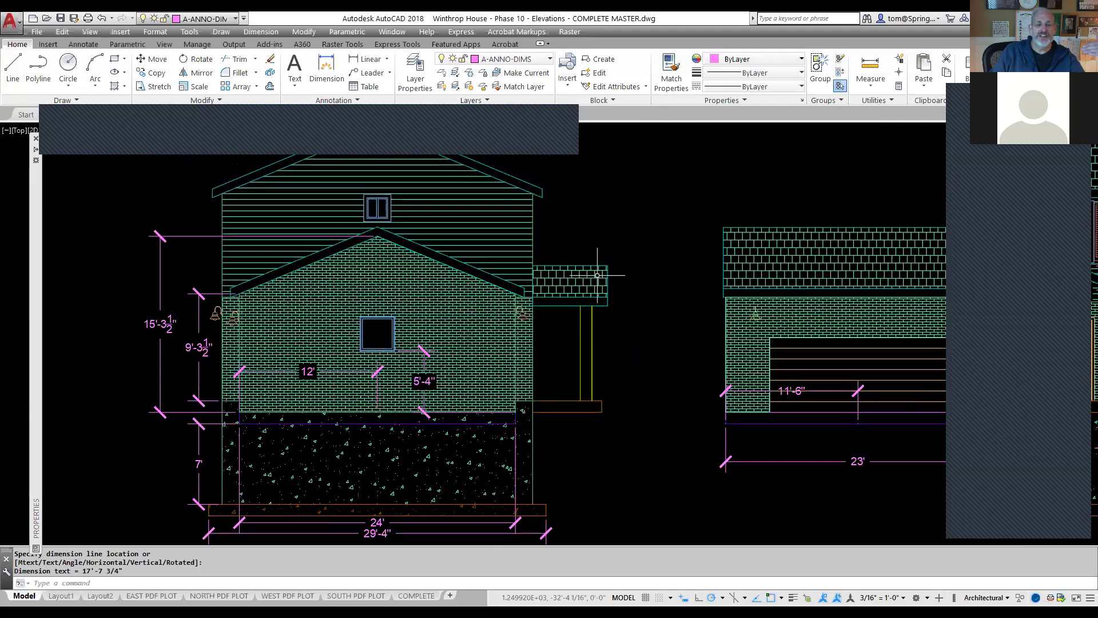
scroll(597, 275, down, 4)
middle_drag(597, 275, 570, 464)
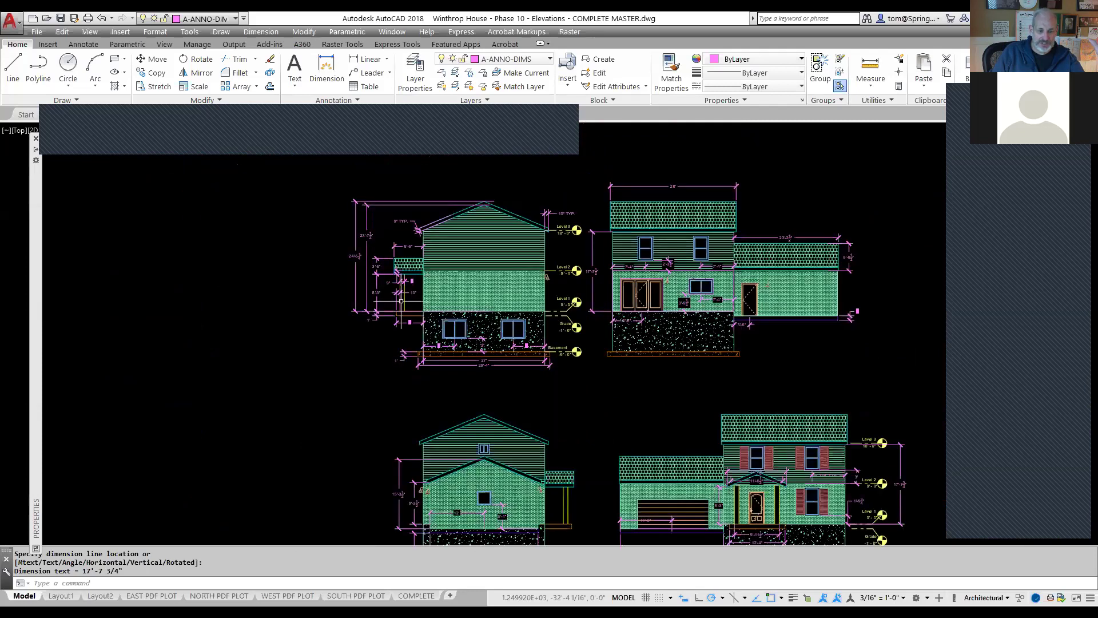
scroll(402, 300, up, 2)
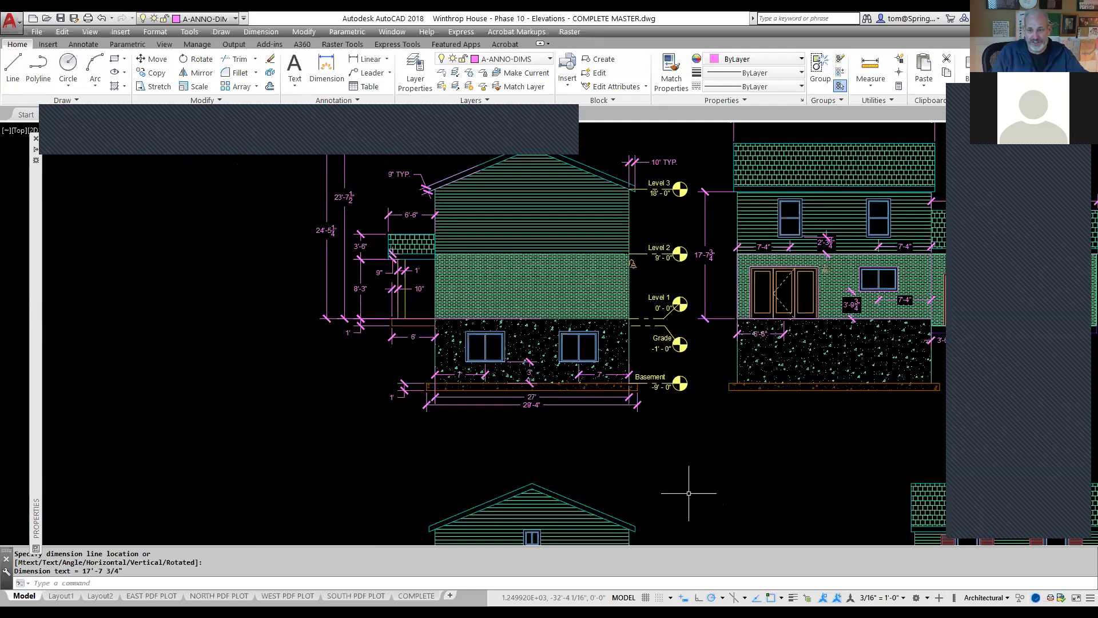
scroll(691, 496, down, 2)
mouse_move(679, 476)
middle_down()
mouse_move(563, 304)
mouse_move(563, 365)
mouse_move(570, 347)
middle_up()
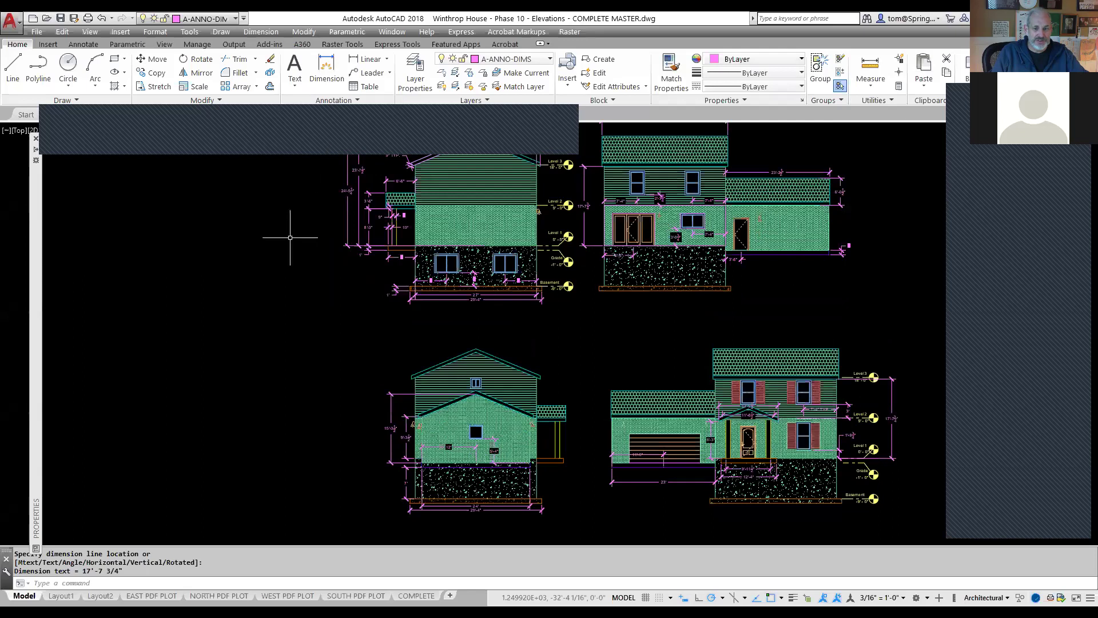
middle_drag(809, 316, 771, 333)
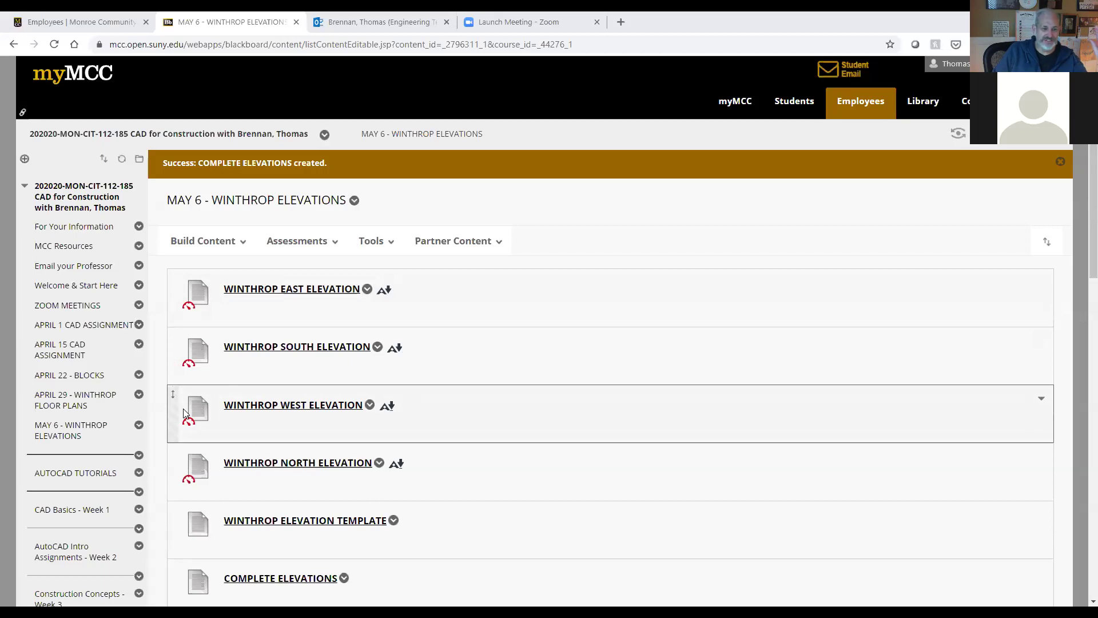
- Switch to Chrome, download the WINTHROP SOUTH ELEVATION PDF from the May 6 course page to the Desktop, and open the downloaded file
scroll(98, 504, down, 1)
scroll(98, 503, down, 7)
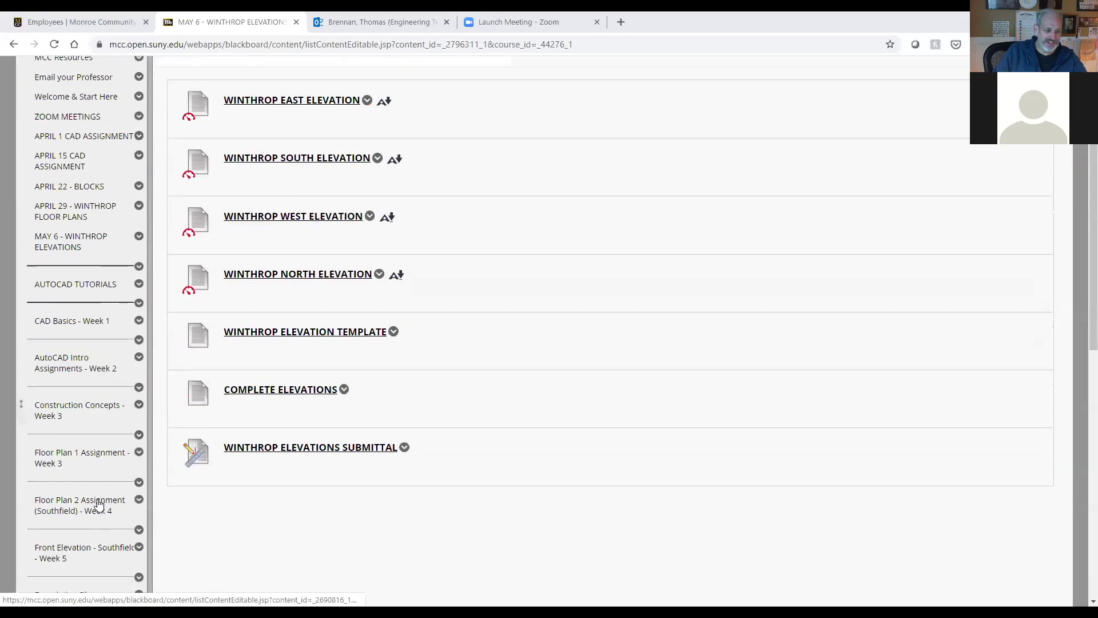
scroll(98, 518, down, 3)
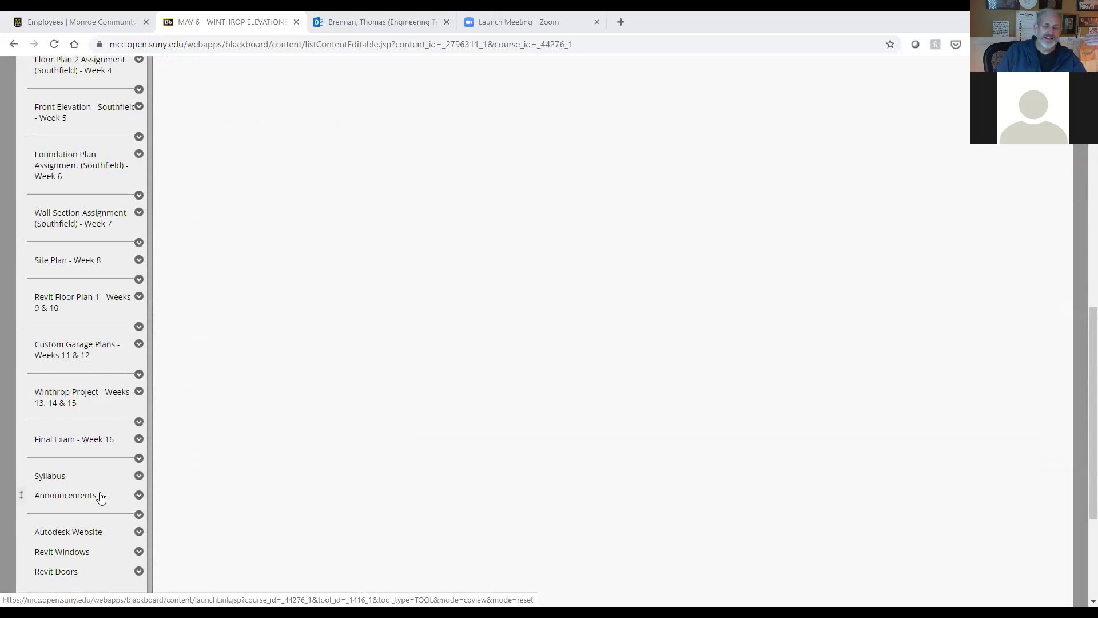
scroll(100, 498, up, 5)
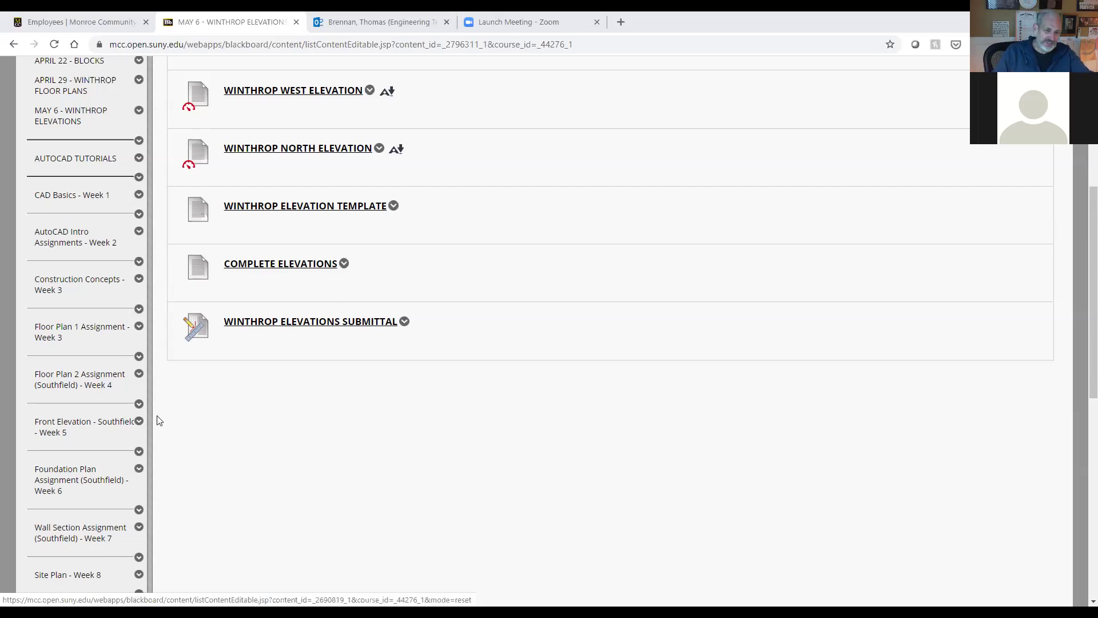
scroll(461, 276, up, 4)
scroll(473, 295, up, 2)
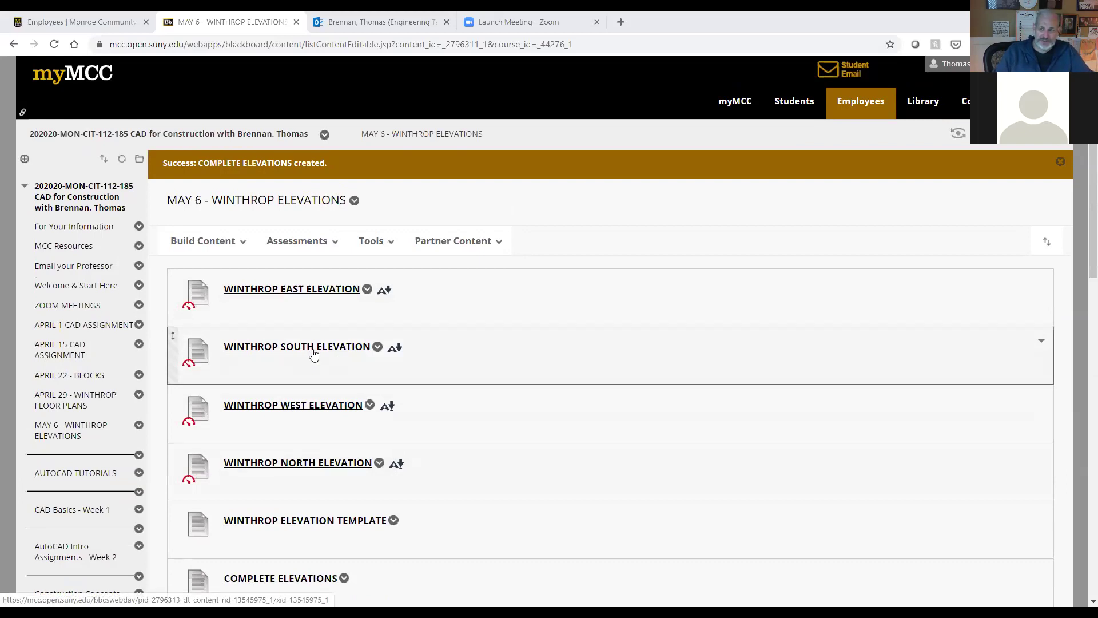
click(312, 350)
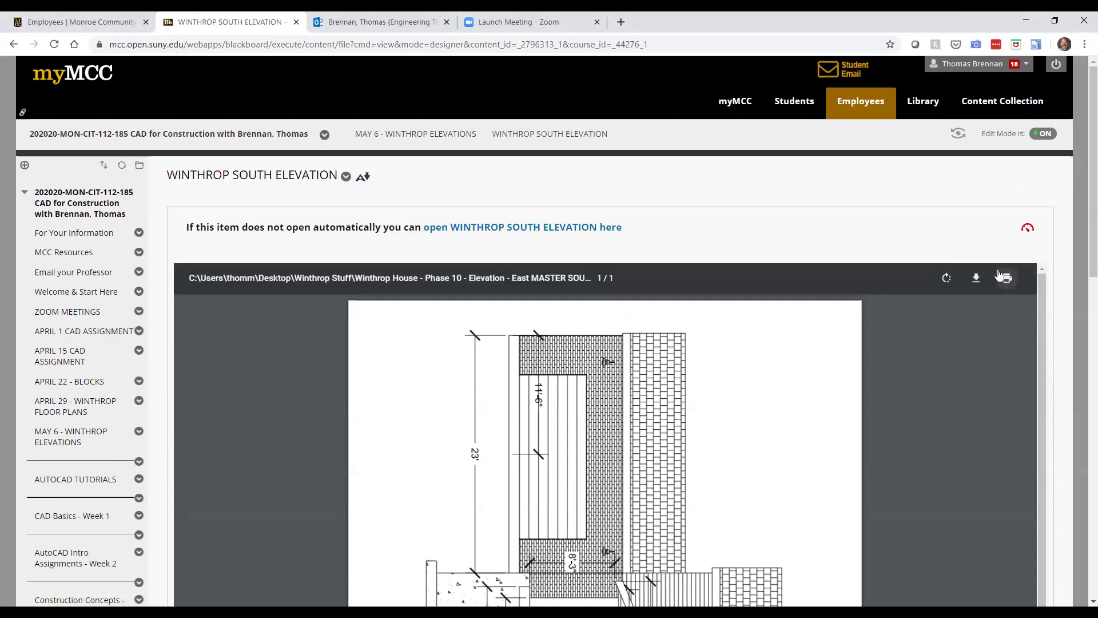
click(982, 278)
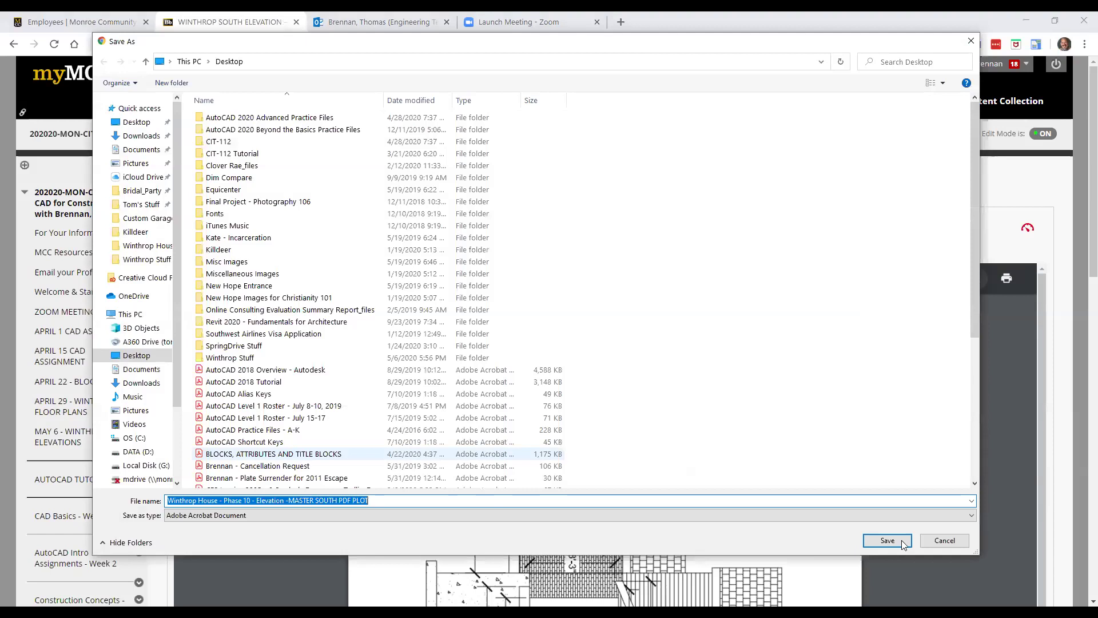
click(887, 541)
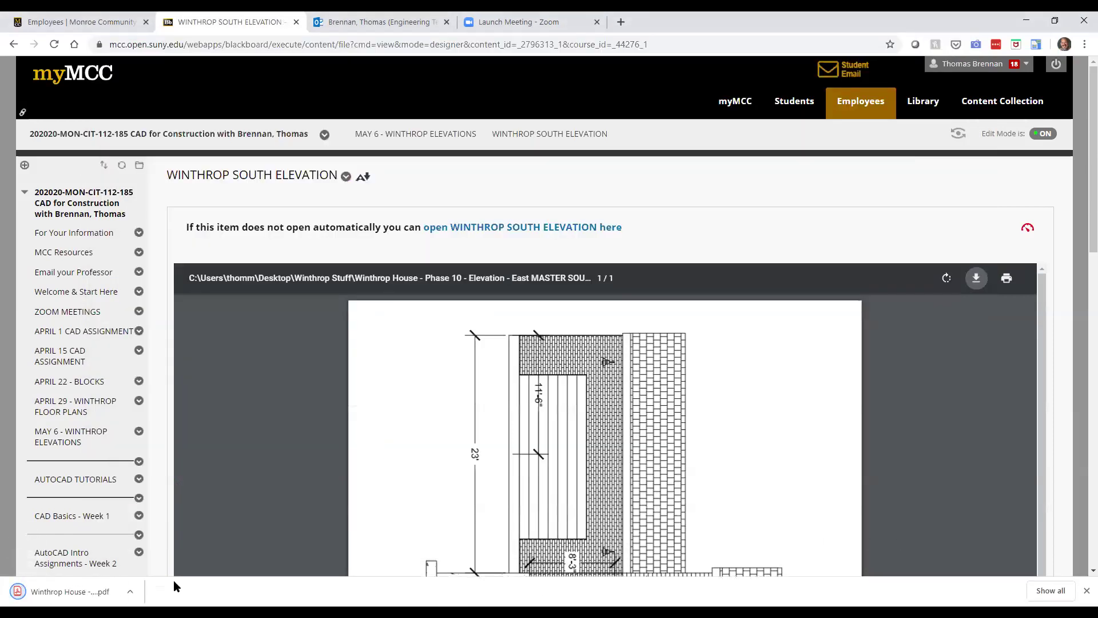
click(48, 593)
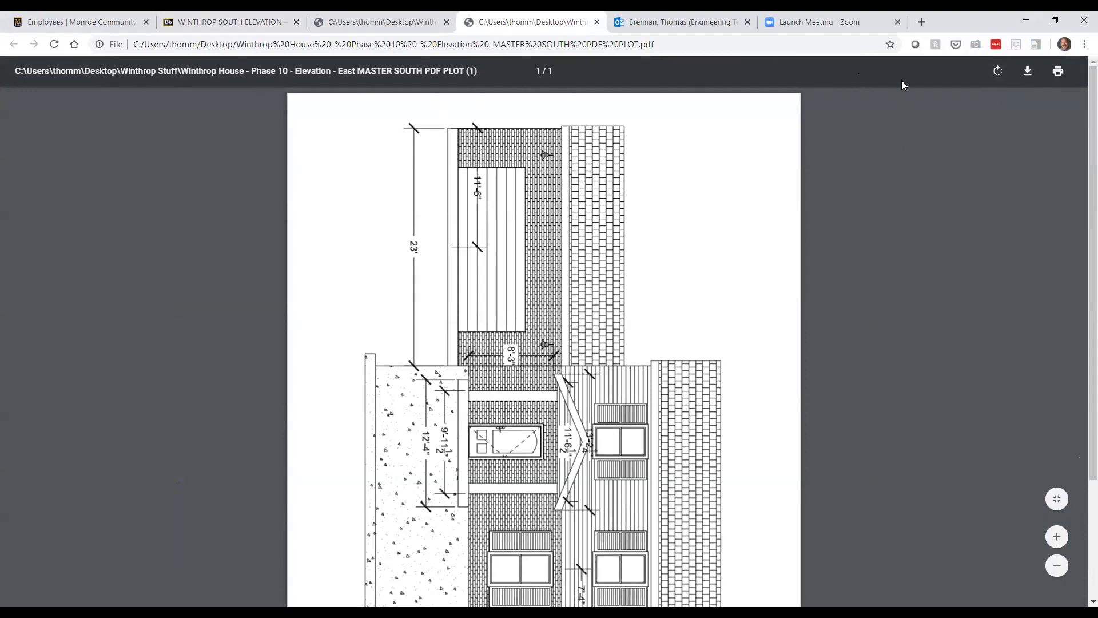
- Rotate the South elevation PDF upright and print one color copy of it on the HP Color LaserJet
click(999, 72)
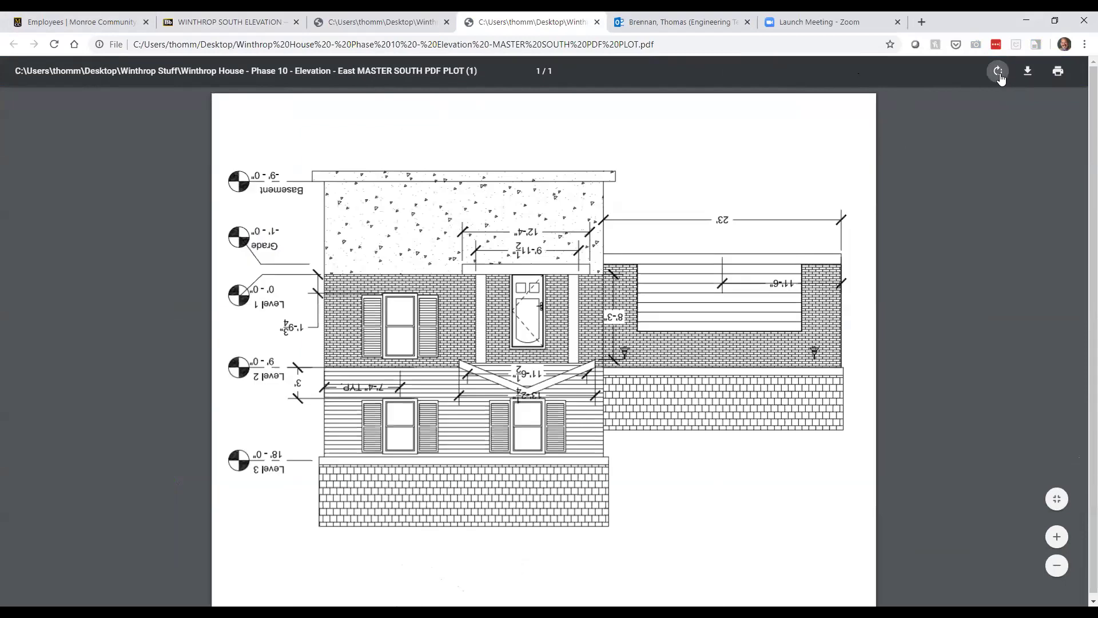
click(998, 72)
click(998, 72)
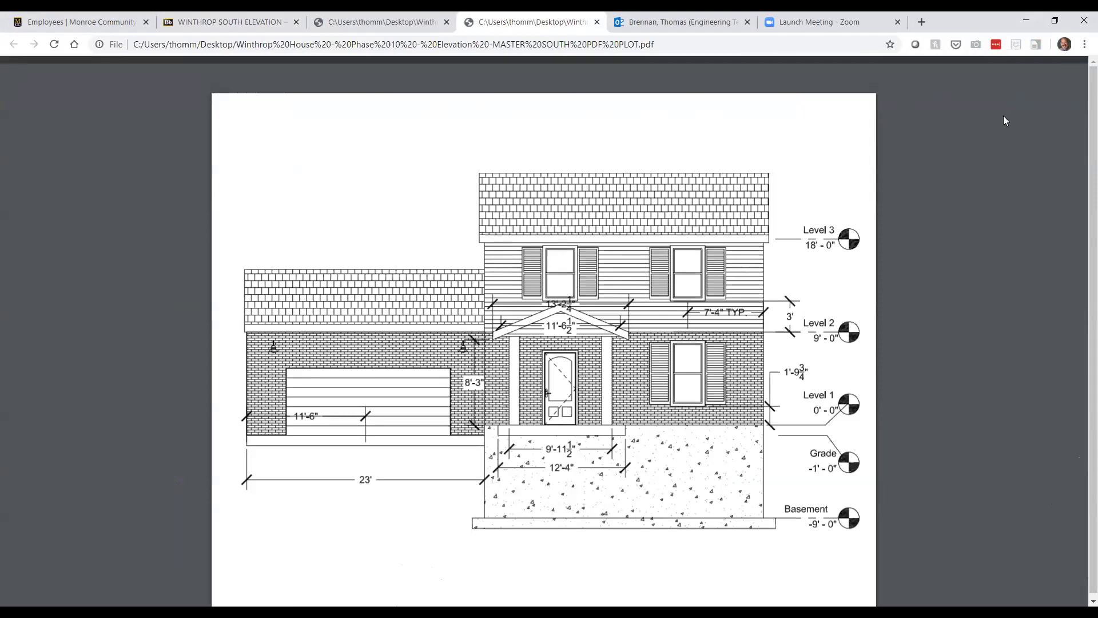
click(1058, 72)
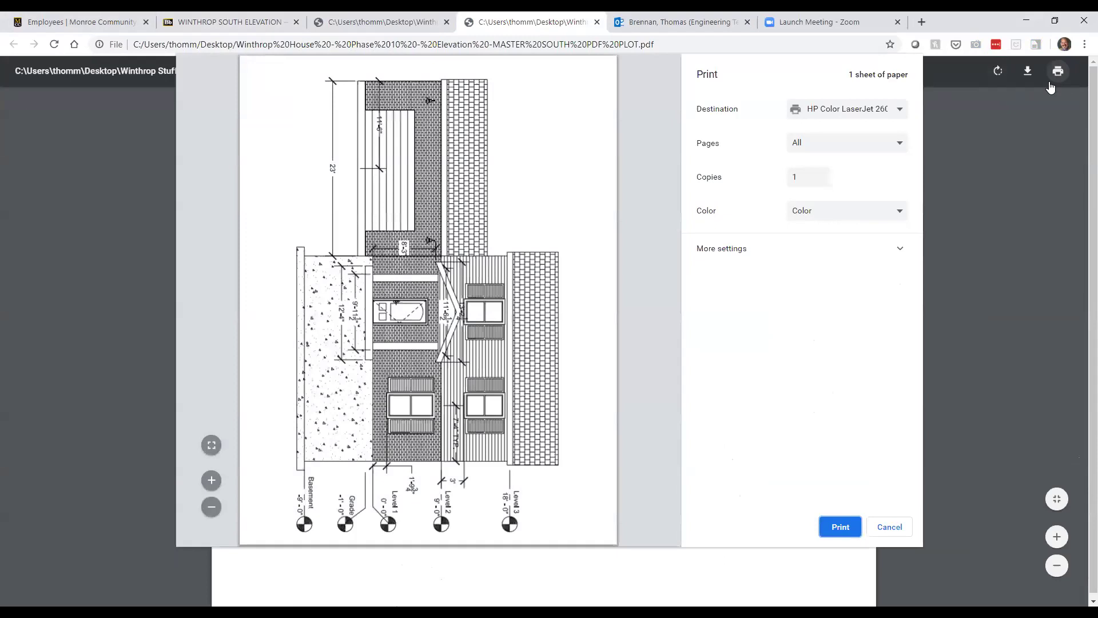
click(839, 527)
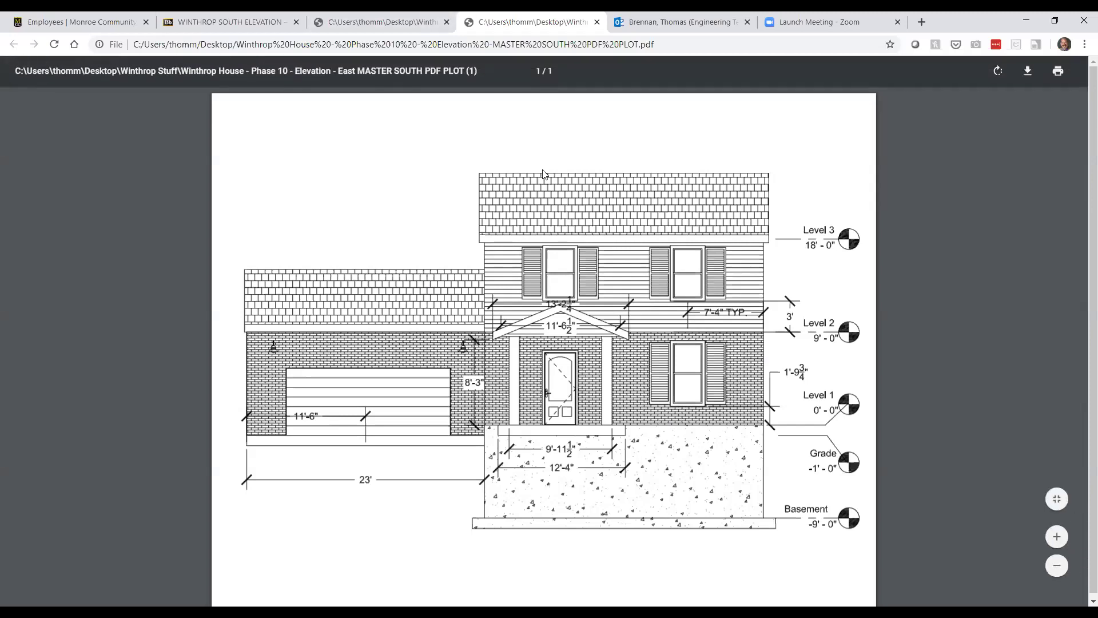
- Return to the MAY 6 - WINTHROP ELEVATIONS course page and download the WINTHROP EAST ELEVATION PDF to the Desktop
click(261, 18)
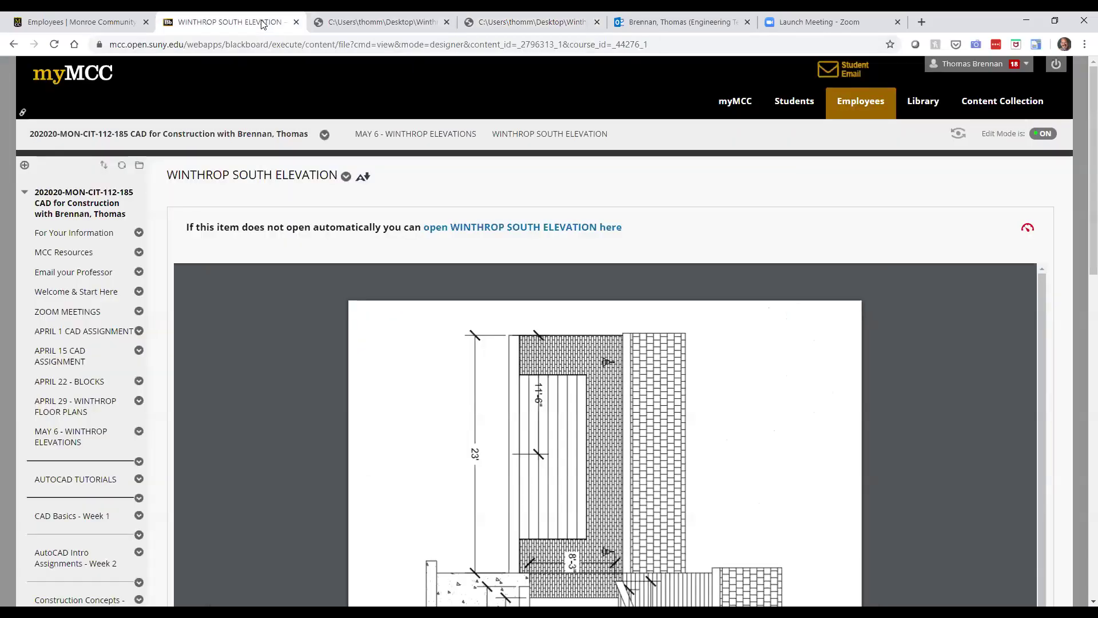
click(12, 44)
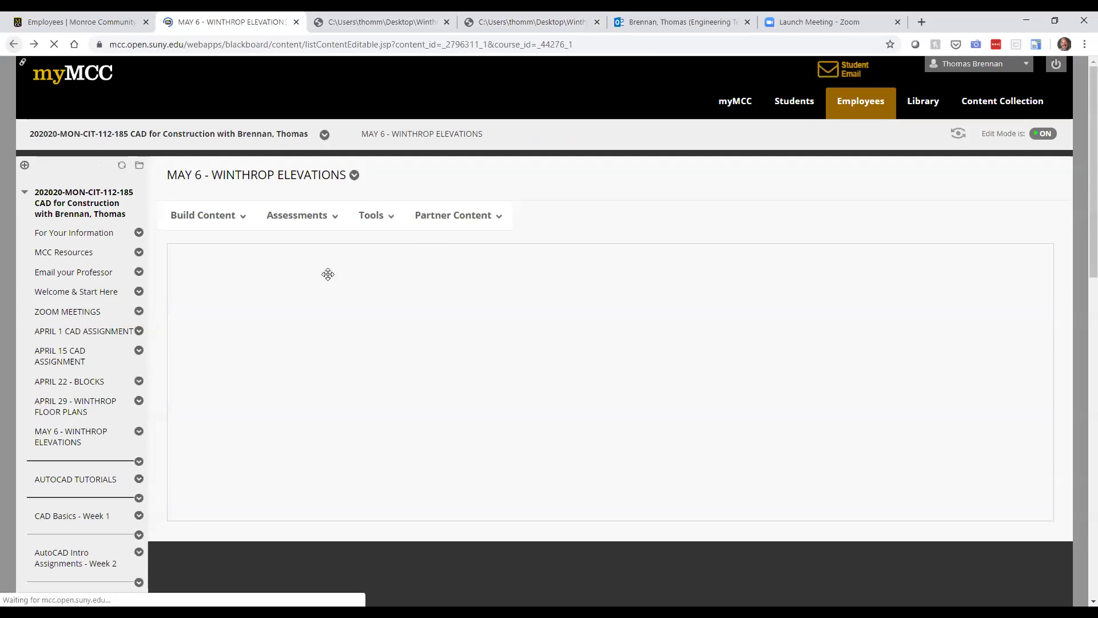
click(345, 264)
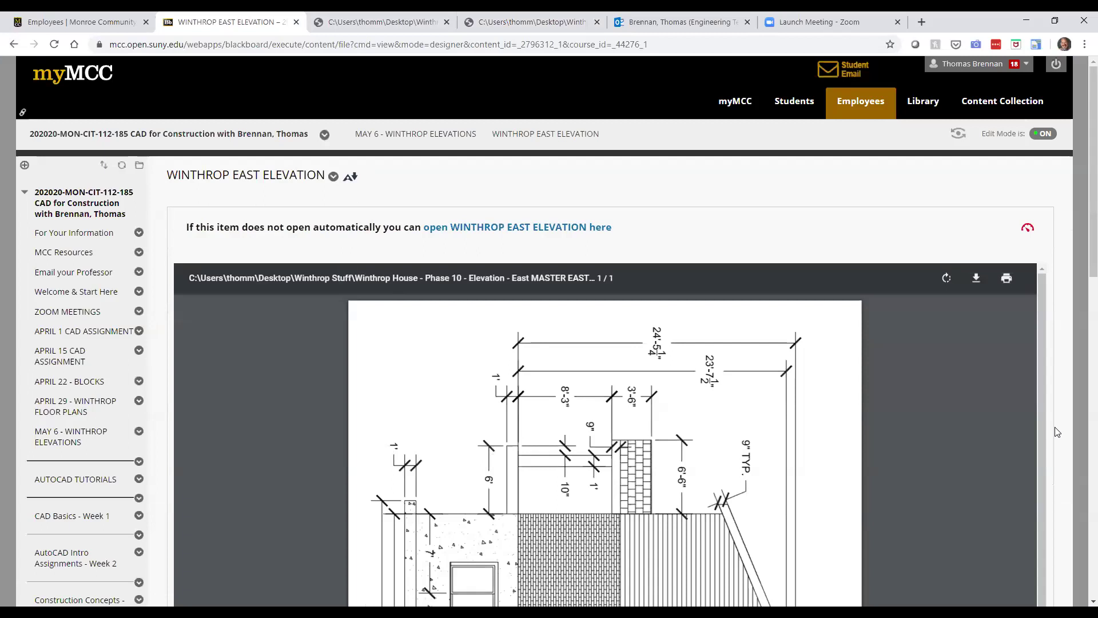
click(976, 279)
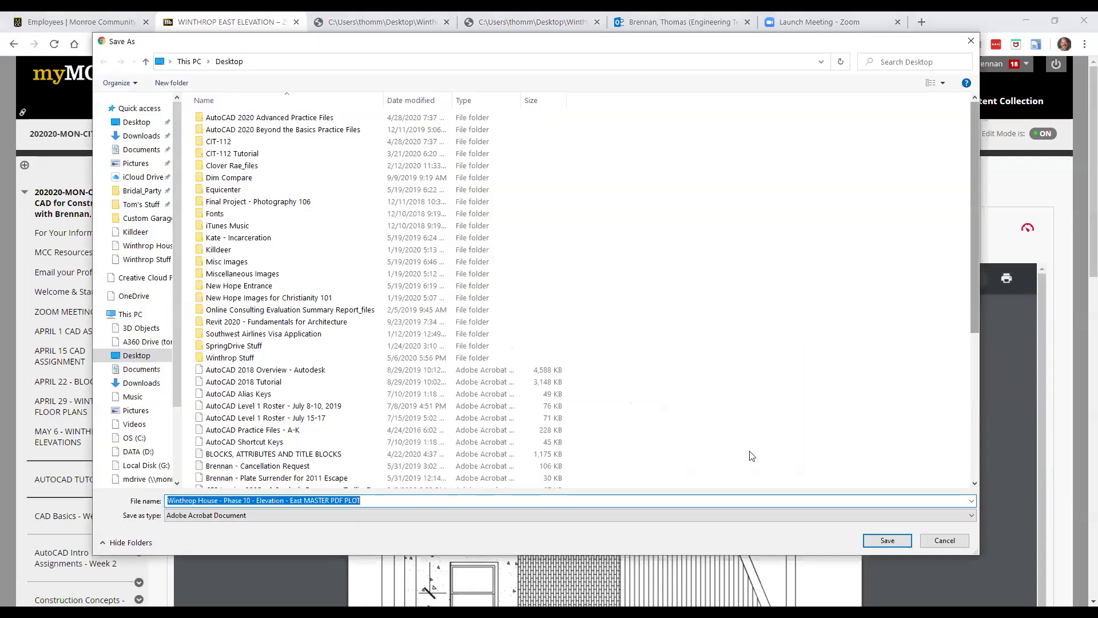
click(886, 540)
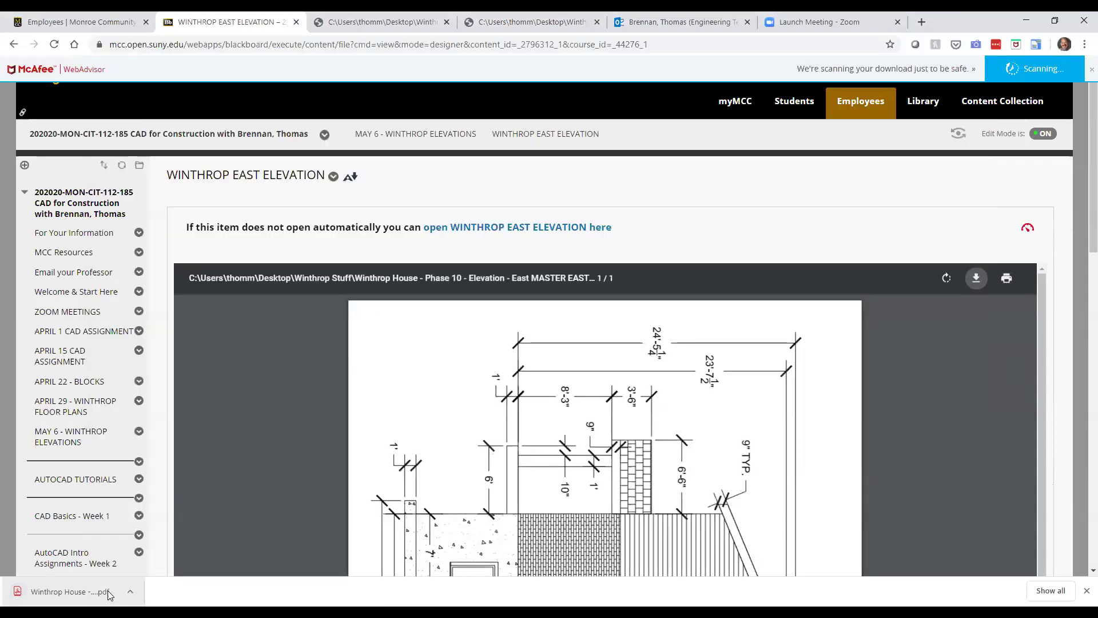
- Open the downloaded East elevation PDF and print one color copy of it on the HP Color LaserJet
click(110, 592)
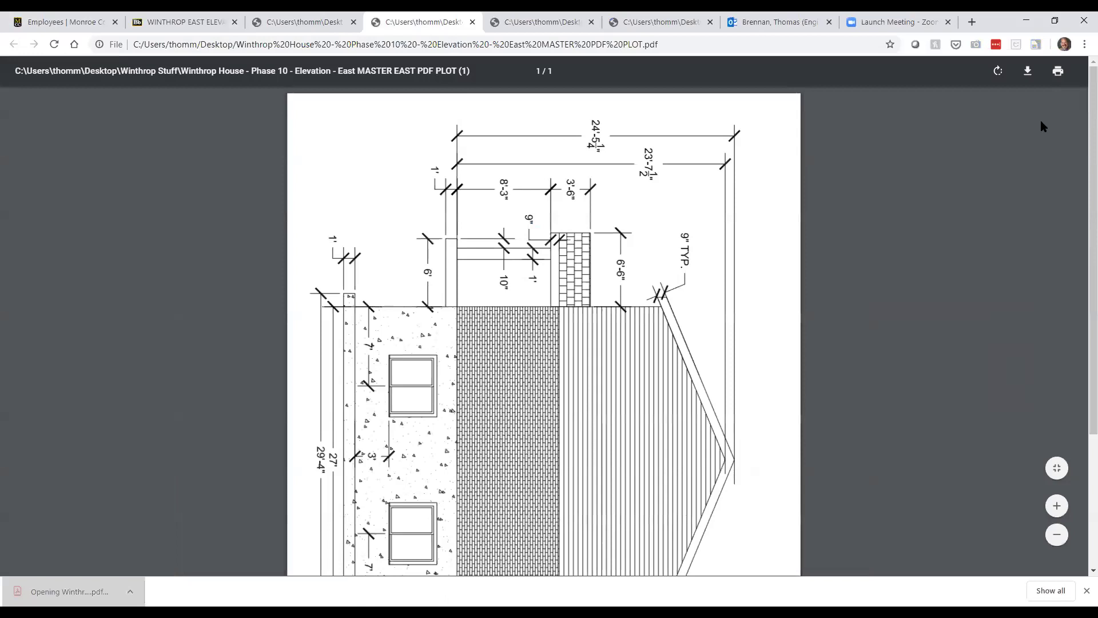
click(1058, 72)
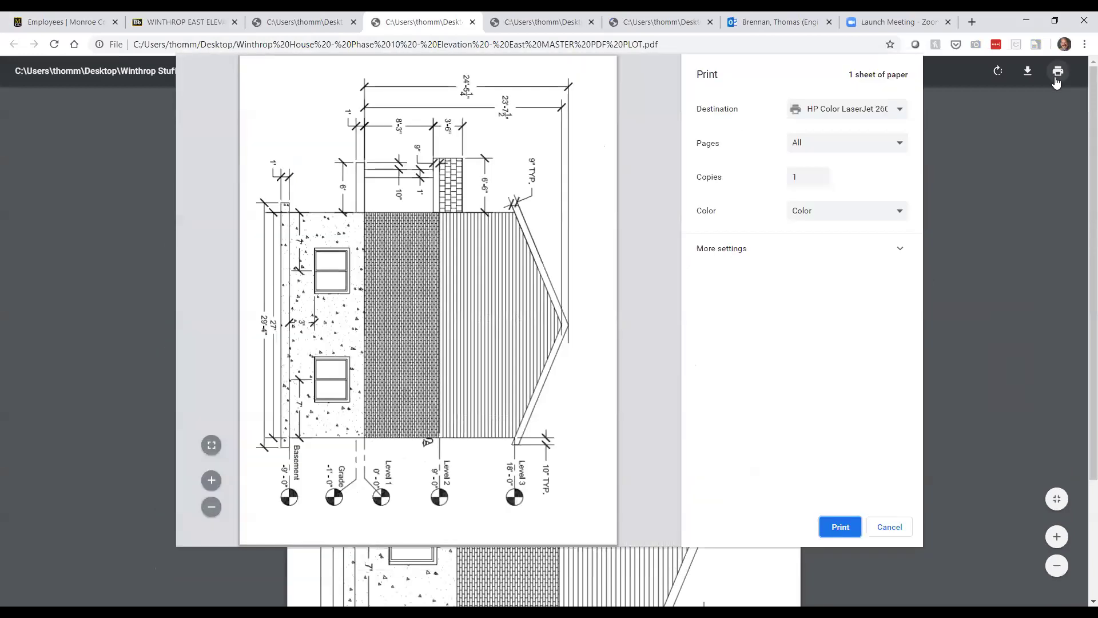
key(Return)
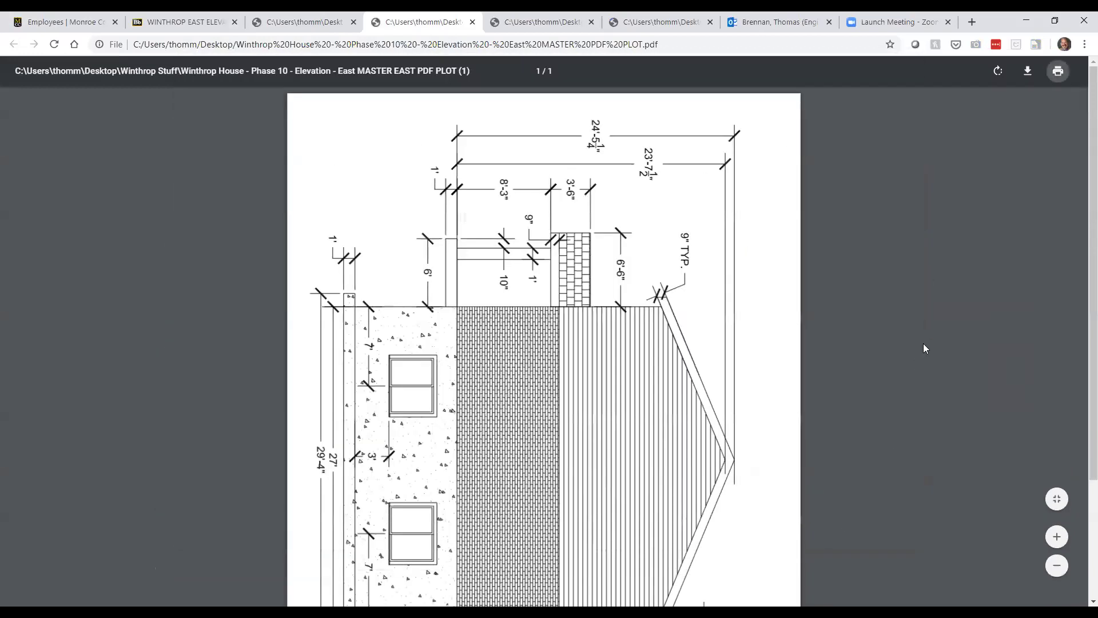
- Go back to the MAY 6 - WINTHROP ELEVATIONS course page and download the WINTHROP WEST ELEVATION PDF to the Desktop
click(174, 22)
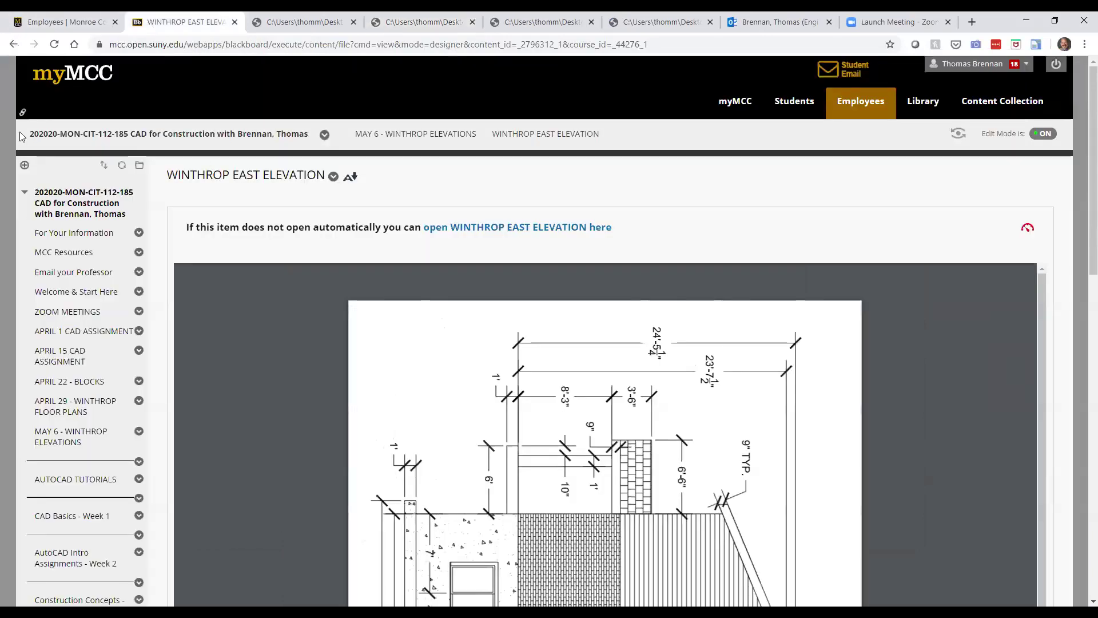
click(14, 44)
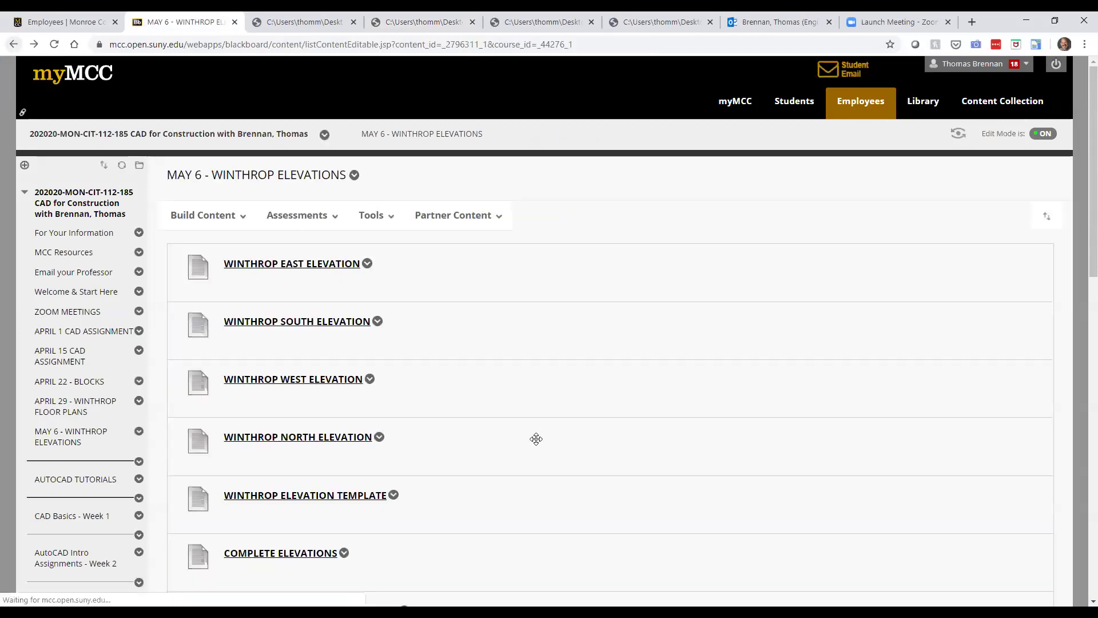
click(307, 381)
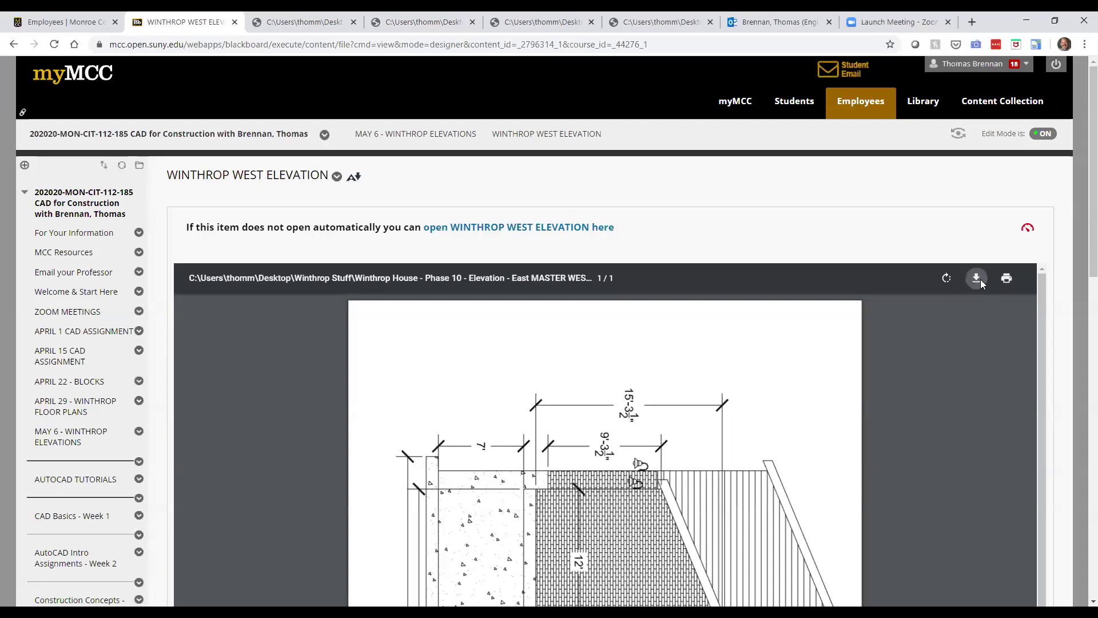
click(976, 278)
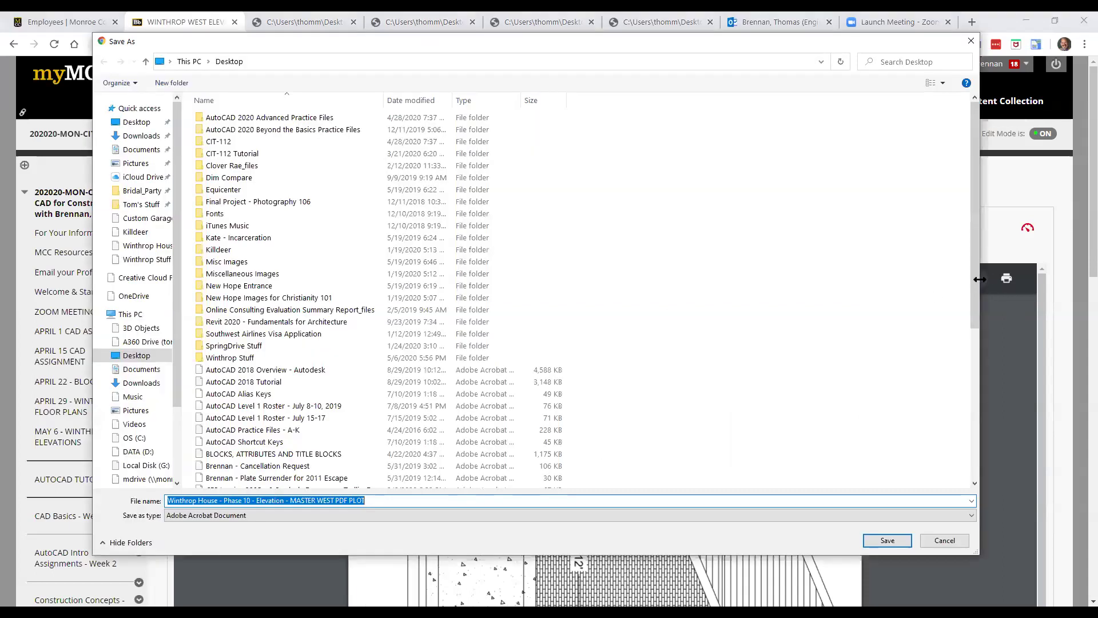
click(886, 541)
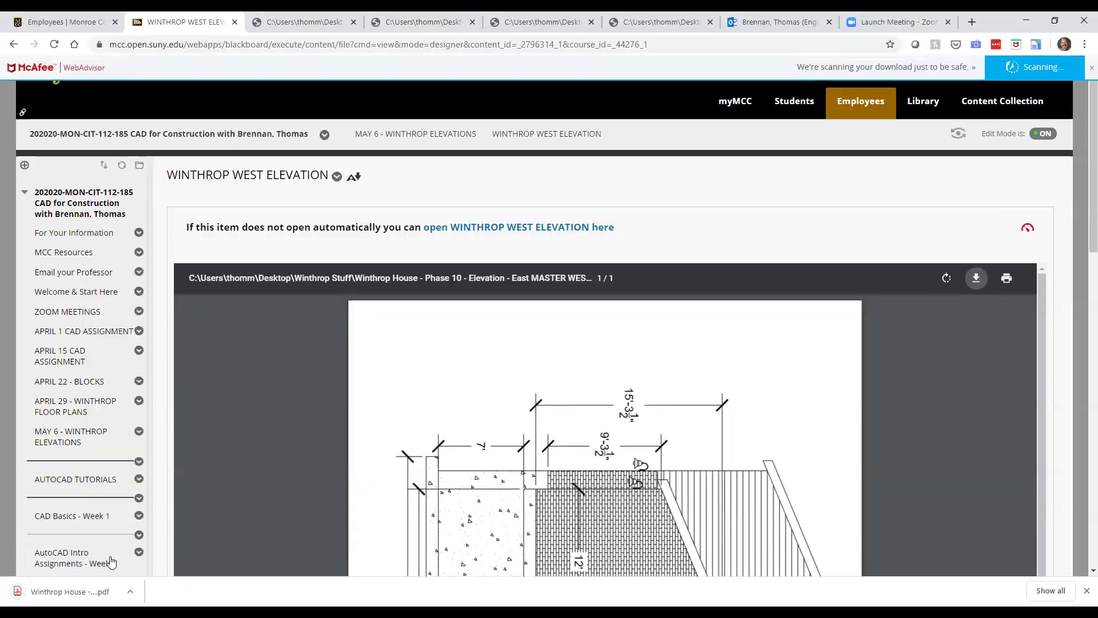
- Open the downloaded West elevation PDF and print one color copy of it on the HP Color LaserJet
click(68, 592)
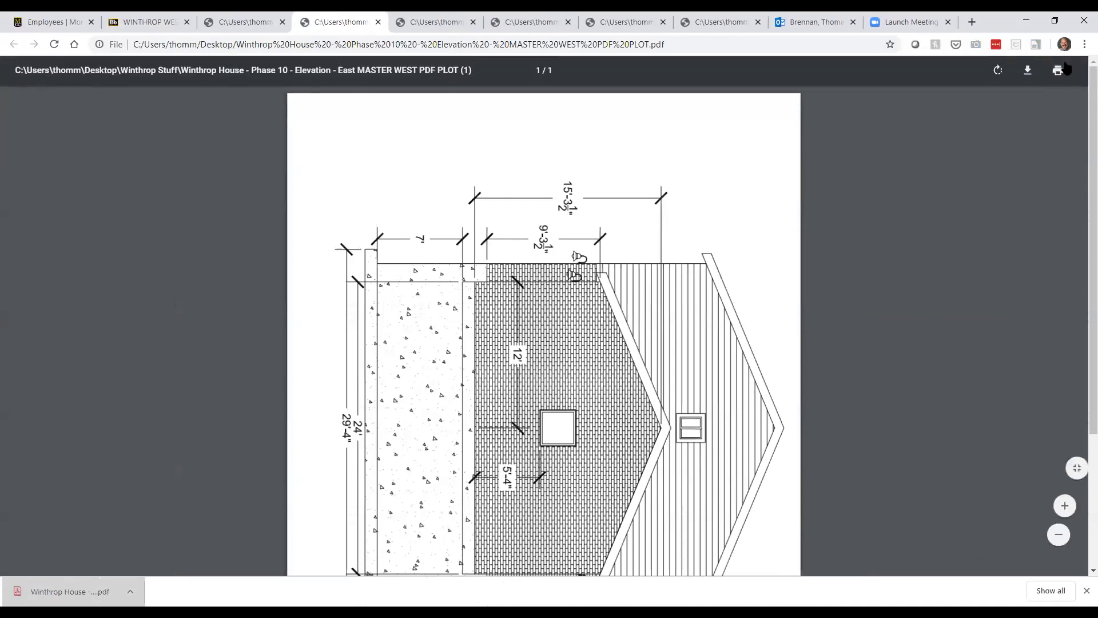
click(1058, 71)
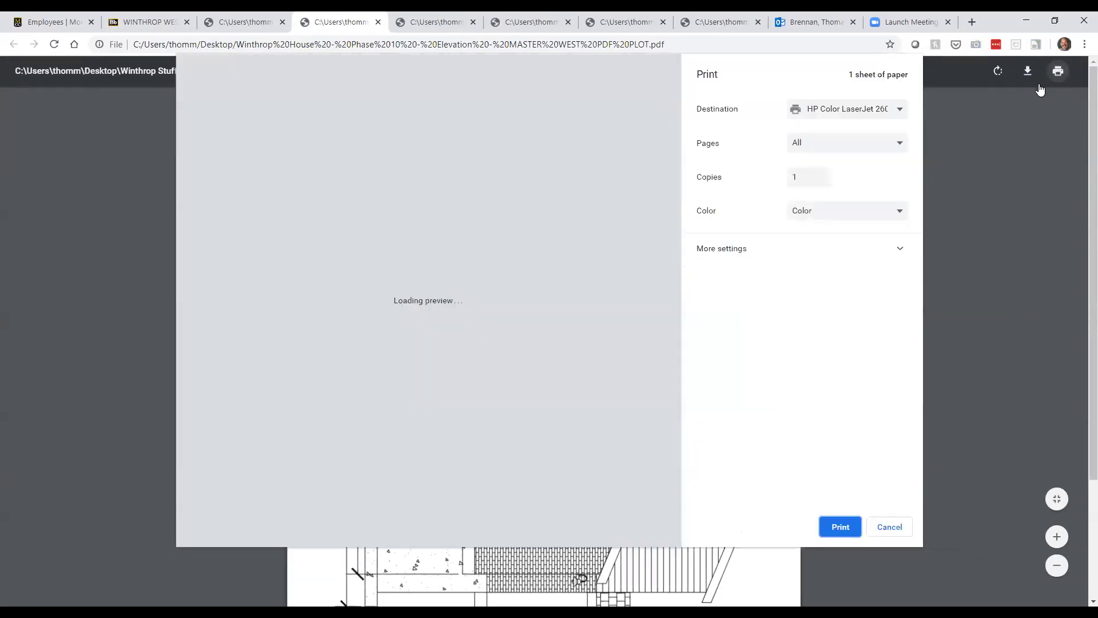
click(842, 528)
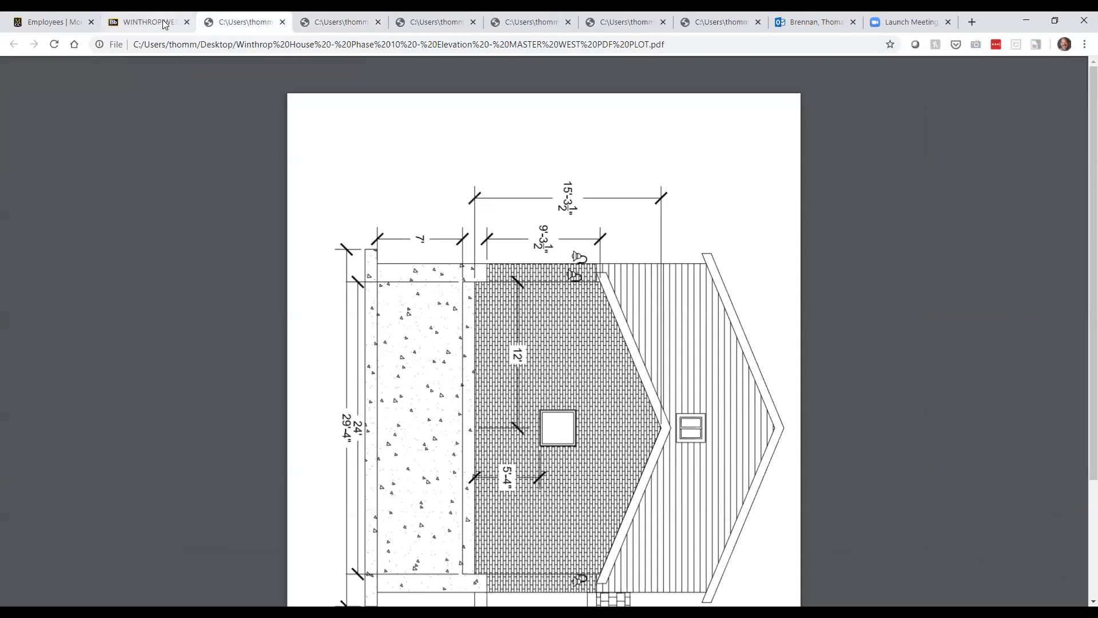
- Return to the MAY 6 - WINTHROP ELEVATIONS course page and download the WINTHROP NORTH ELEVATION PDF to the Desktop
click(165, 22)
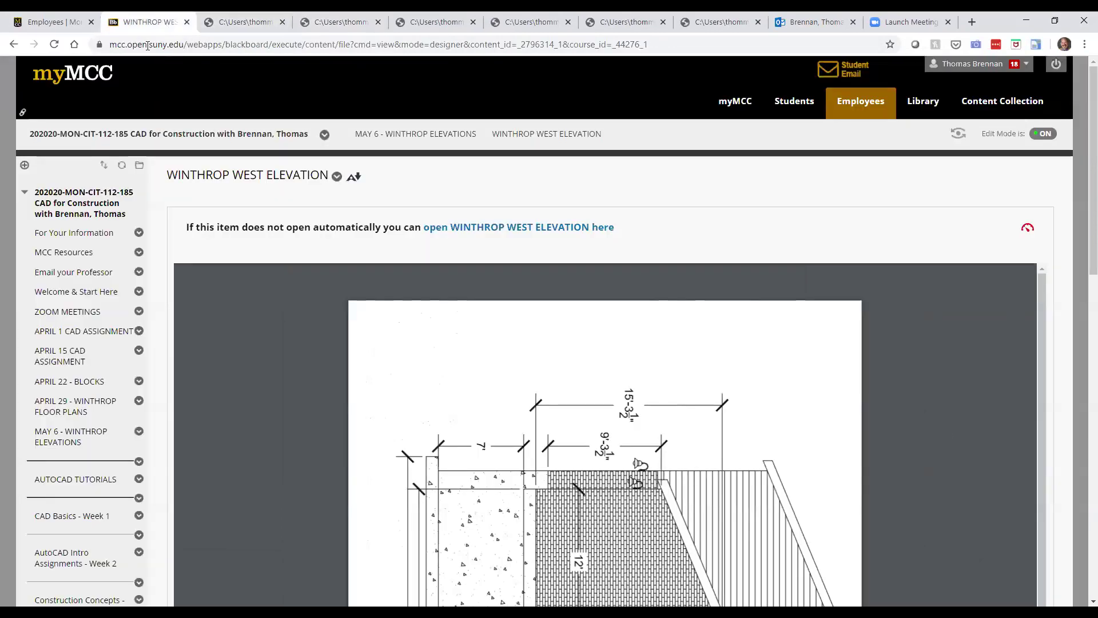
click(67, 452)
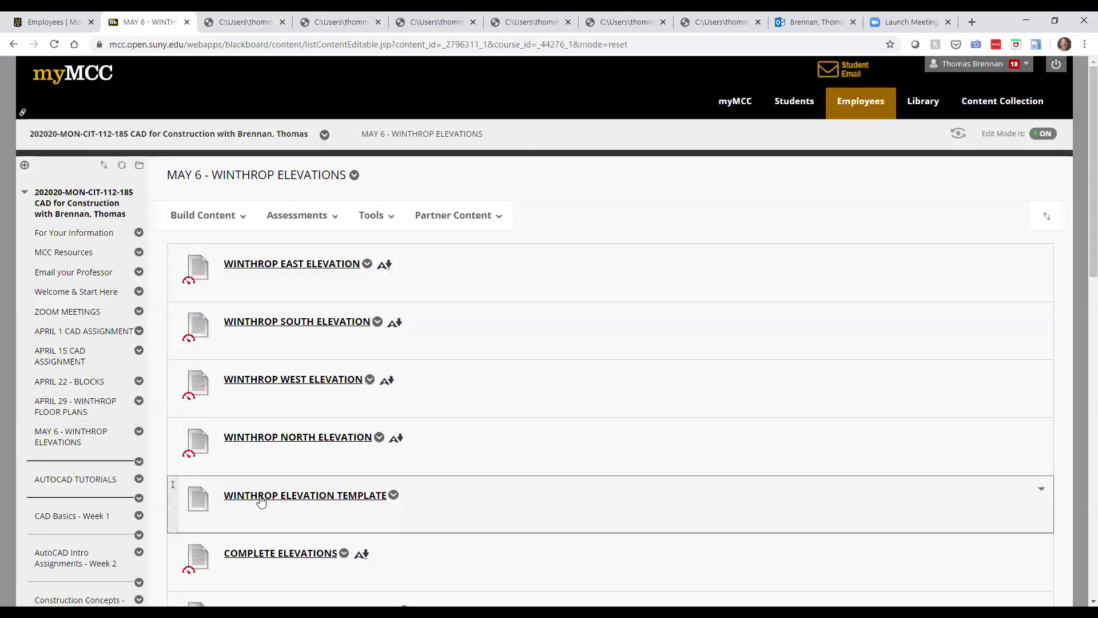
click(280, 446)
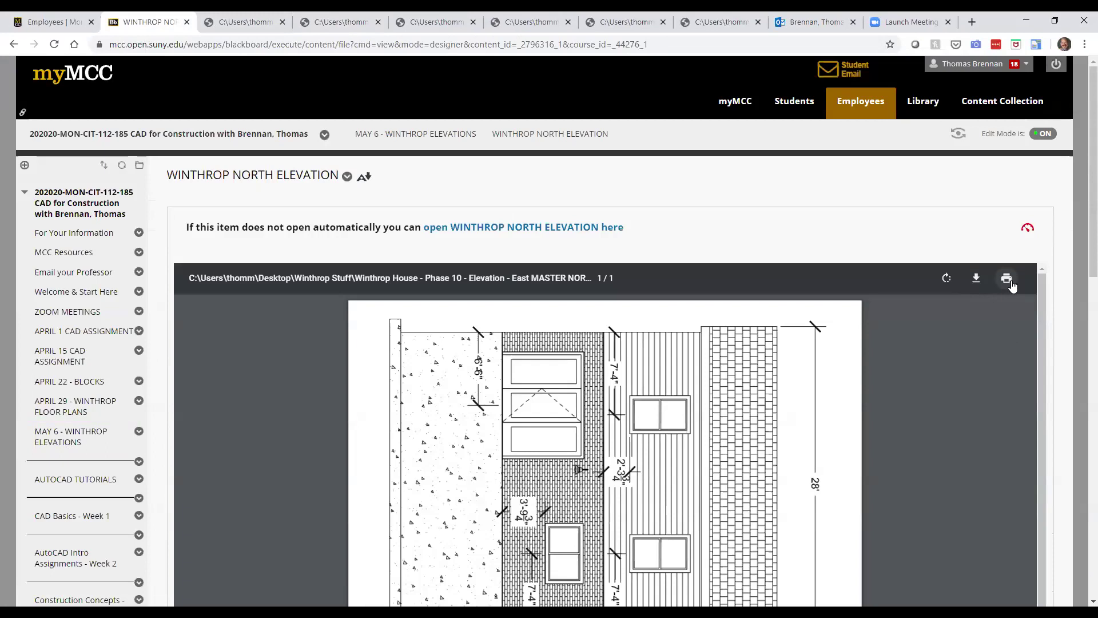
click(977, 279)
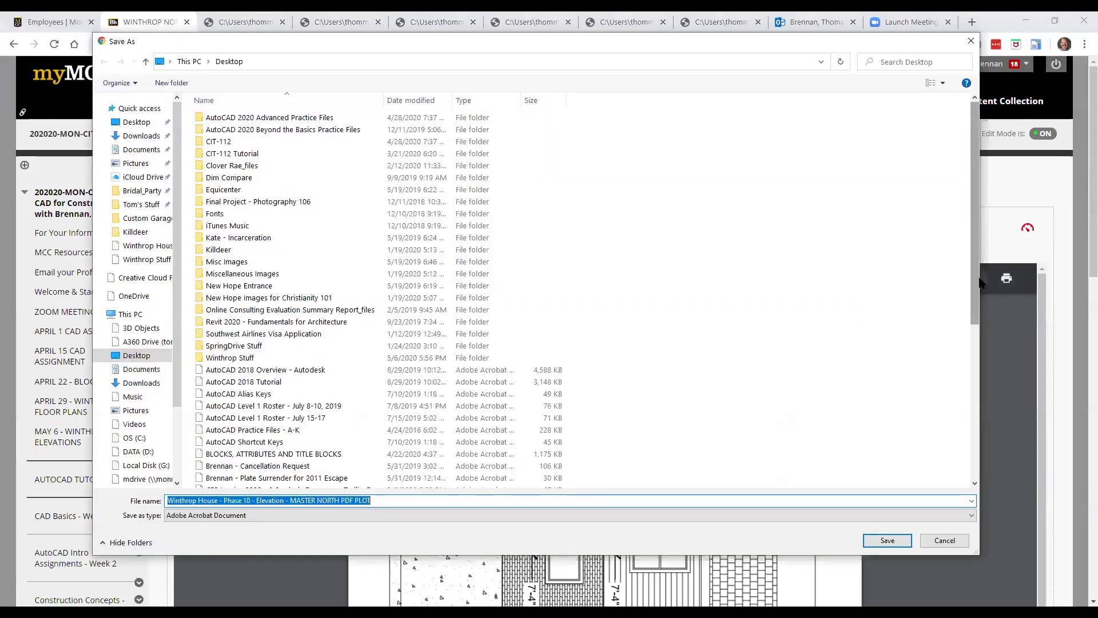
click(895, 542)
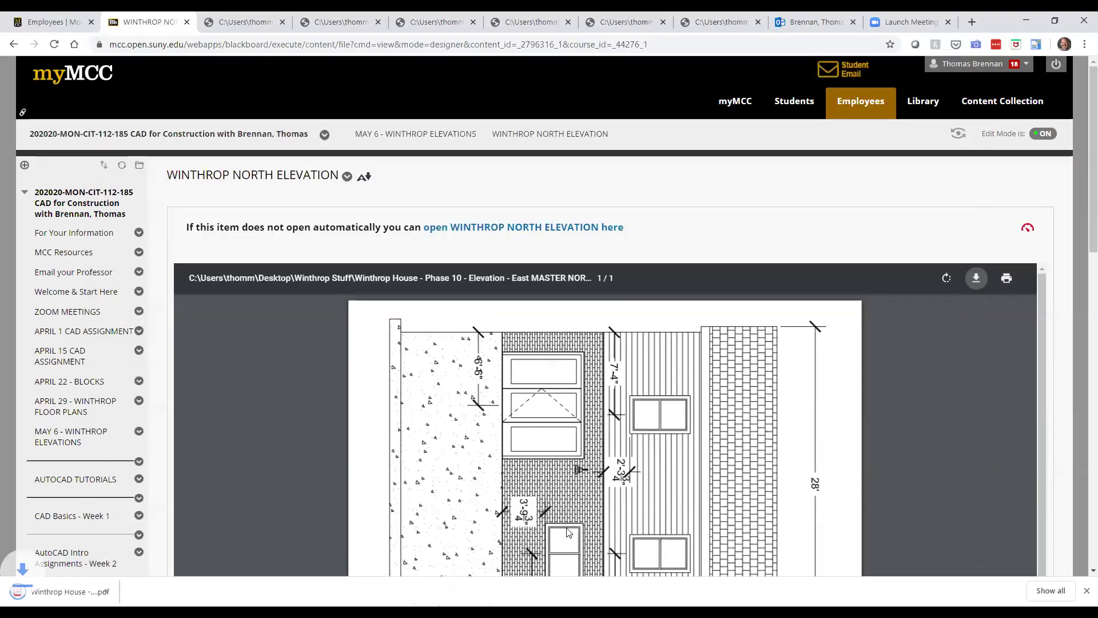
- Open the downloaded North elevation PDF and print one color copy of it on the HP Color LaserJet
click(82, 595)
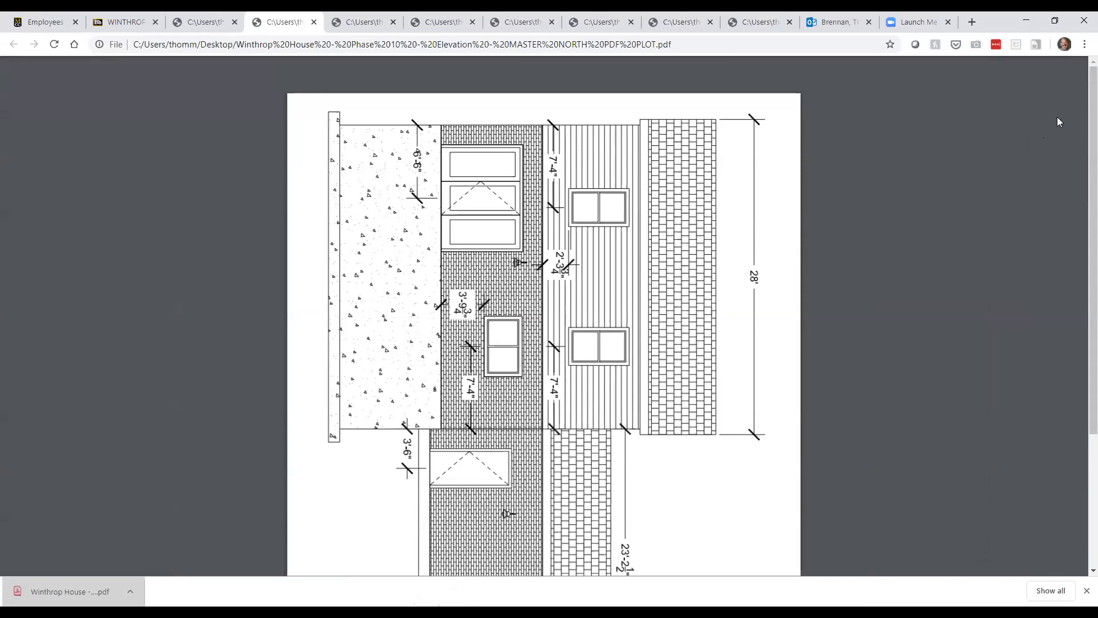
click(1056, 71)
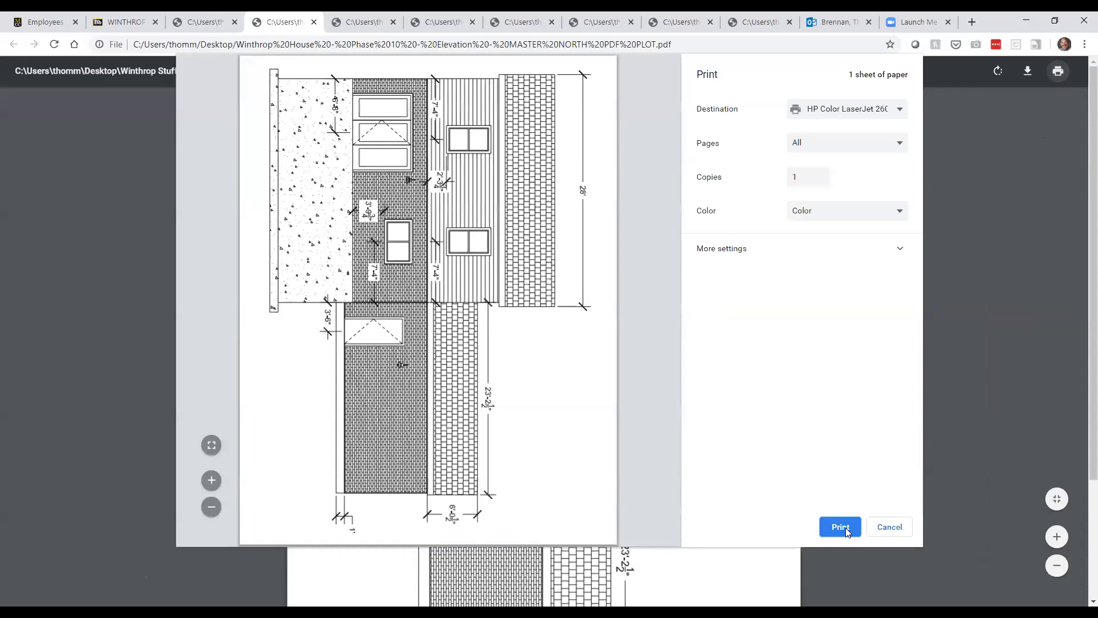
click(840, 527)
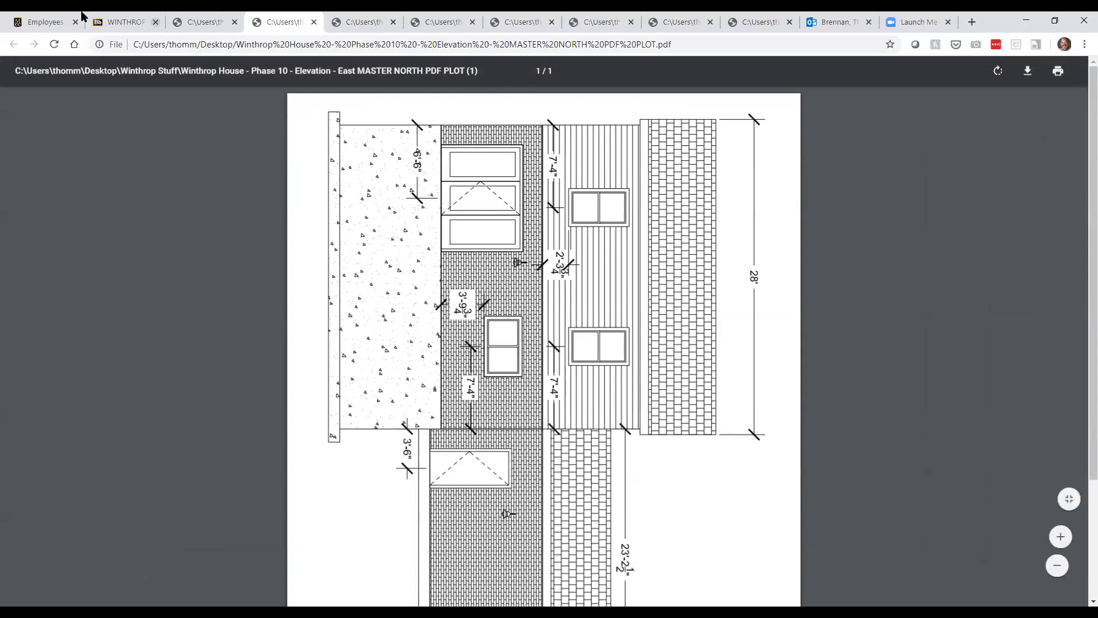
- Go back to the MAY 6 - WINTHROP ELEVATIONS course page and download the WINTHROP ELEVATION TEMPLATE file
click(122, 23)
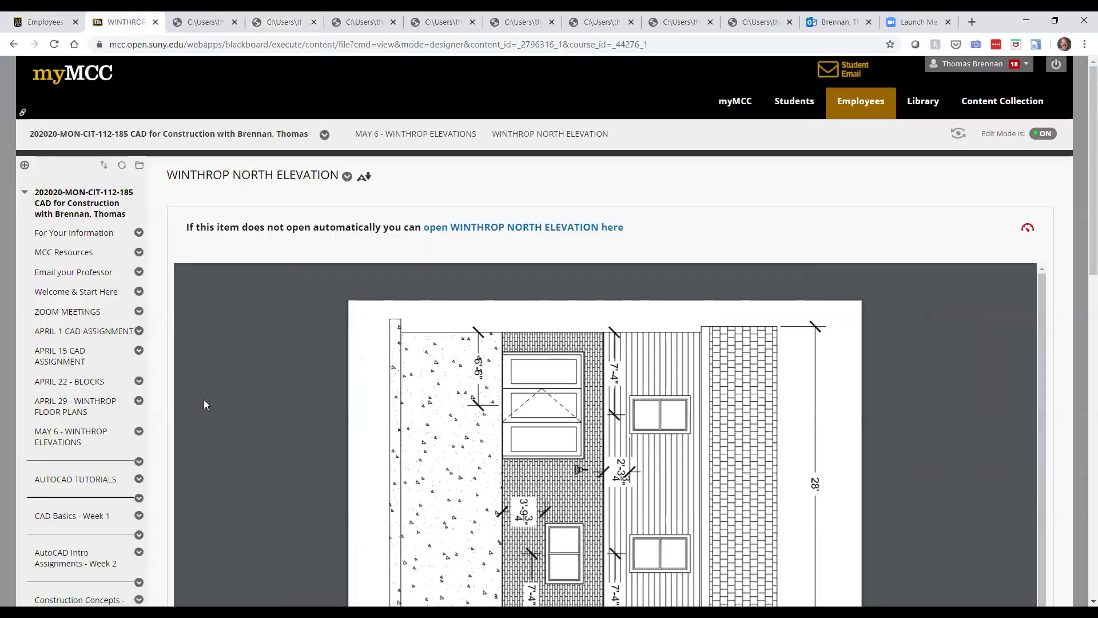
click(108, 442)
scroll(452, 521, down, 1)
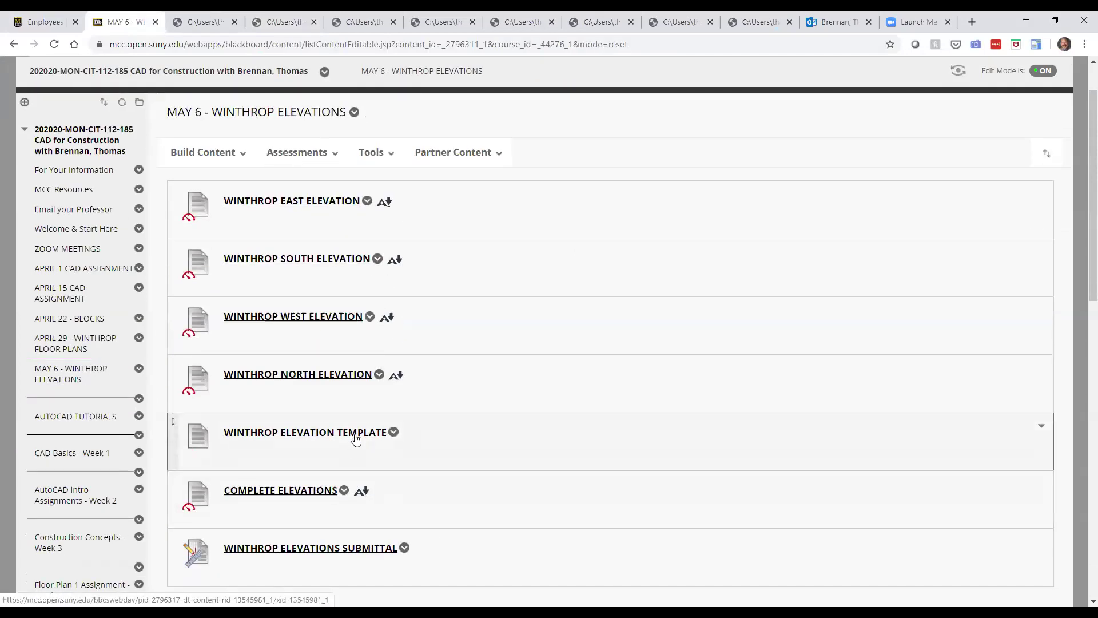
click(356, 433)
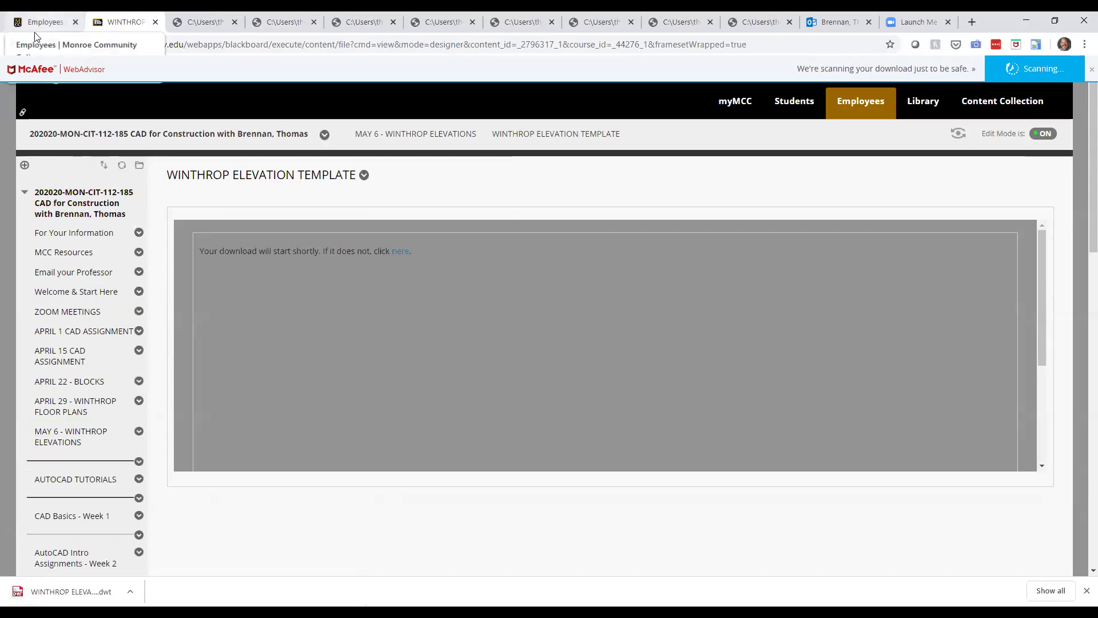
- Return to the elevations course page and download the COMPLETE ELEVATIONS PDF to the Desktop
click(13, 44)
scroll(449, 524, down, 1)
click(319, 434)
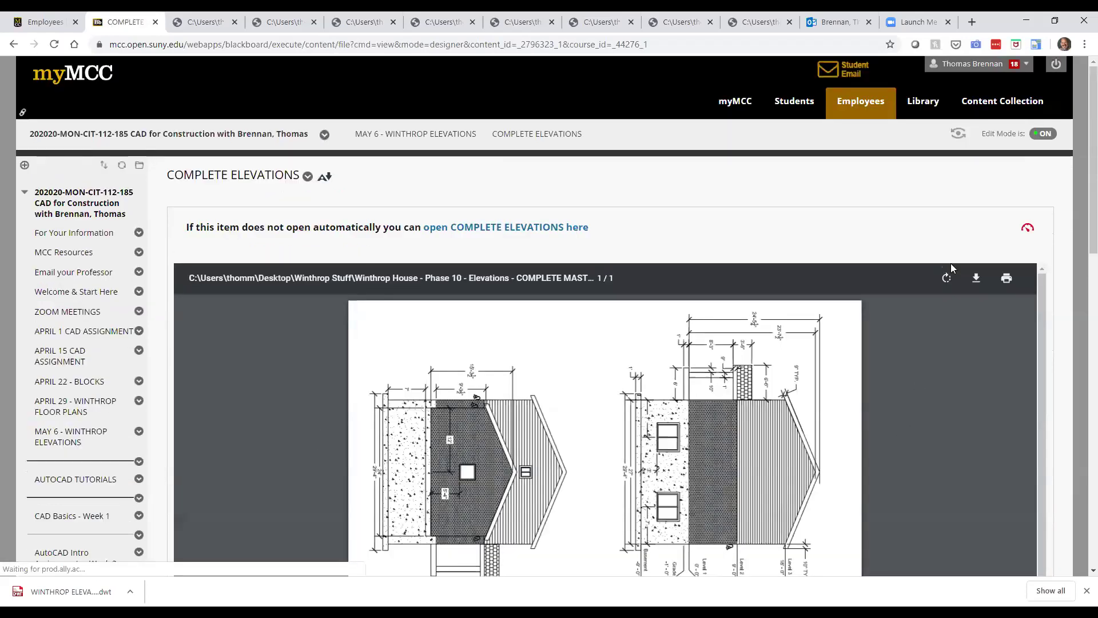
click(979, 281)
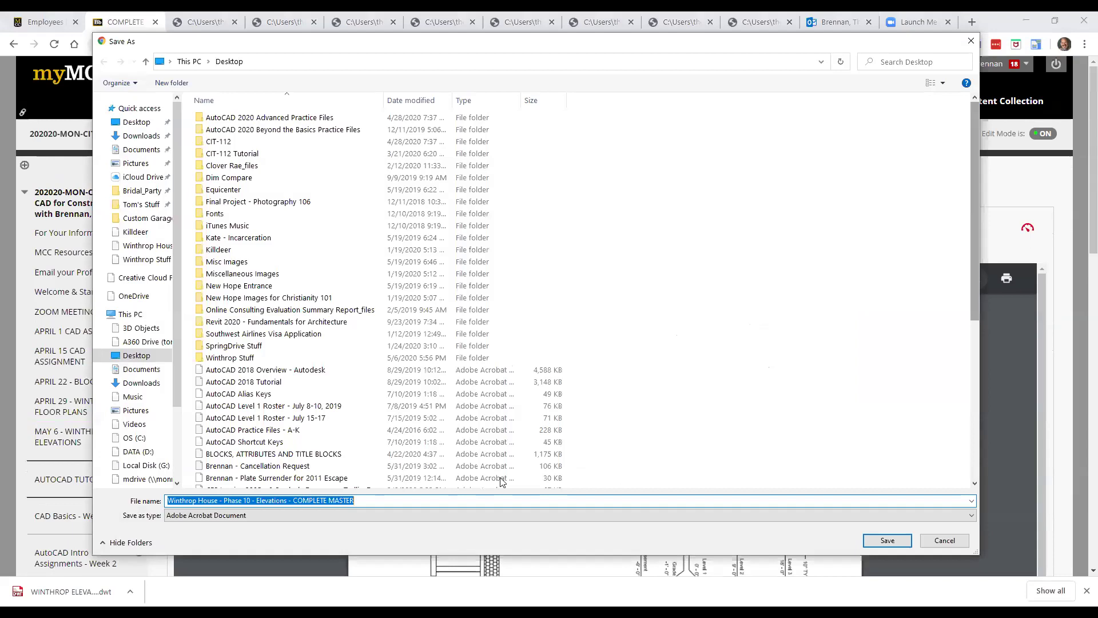
click(881, 541)
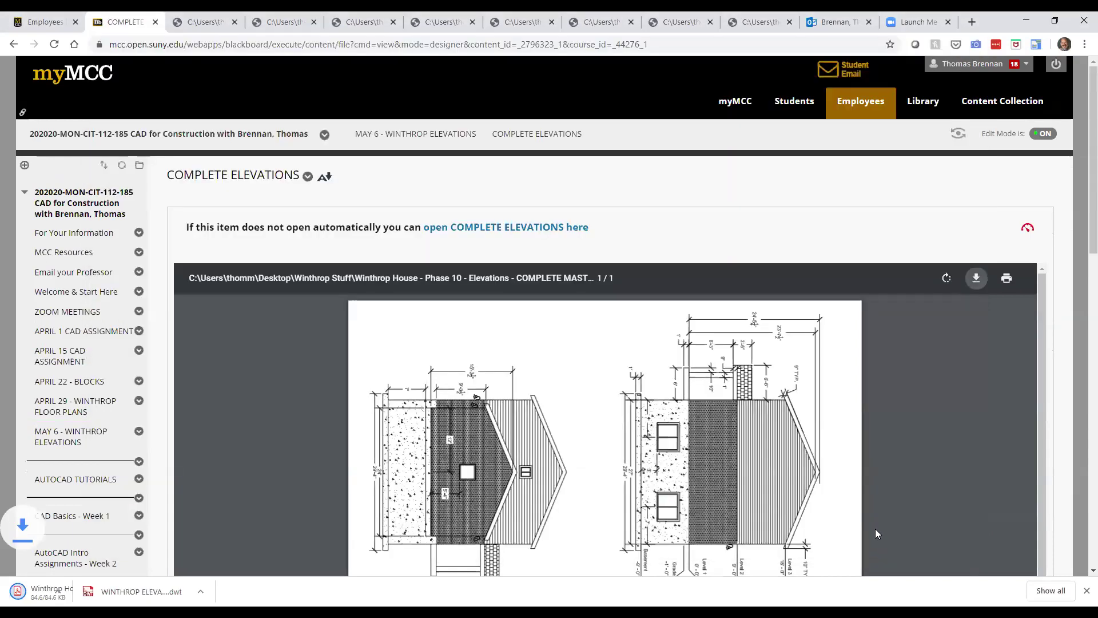
- Open the downloaded complete elevations PDF and print one color copy of it on the HP Color LaserJet
click(99, 598)
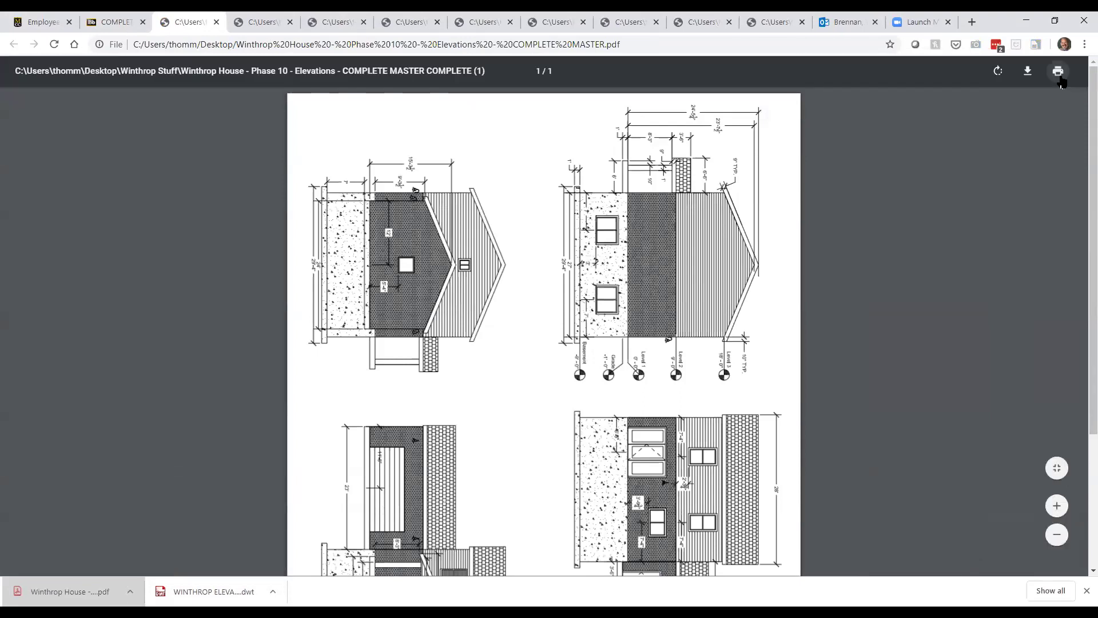
click(1058, 71)
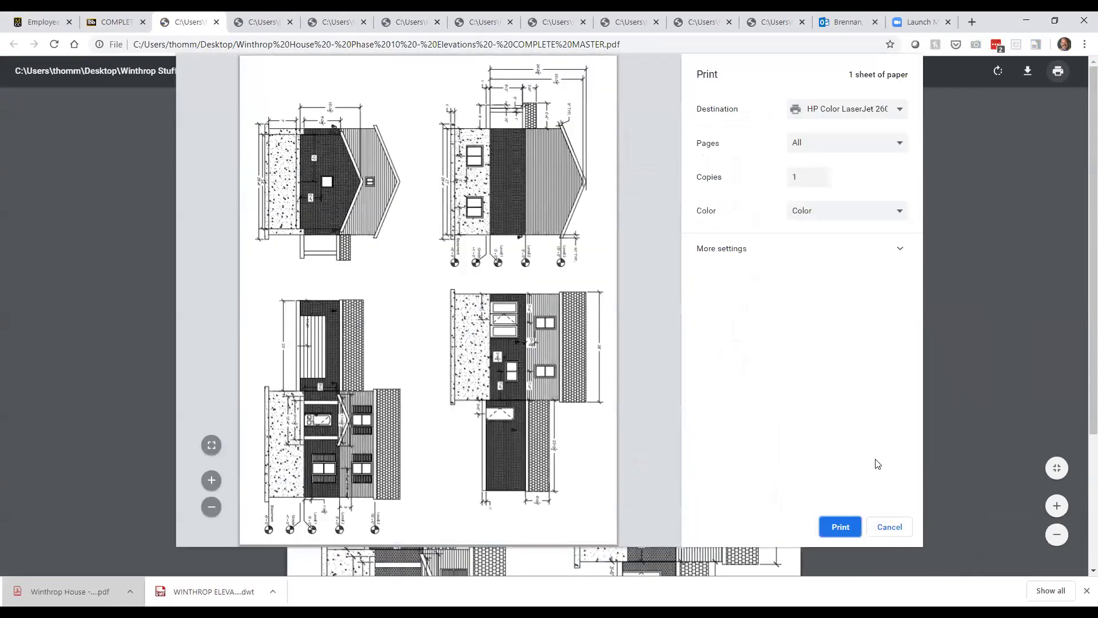
click(839, 527)
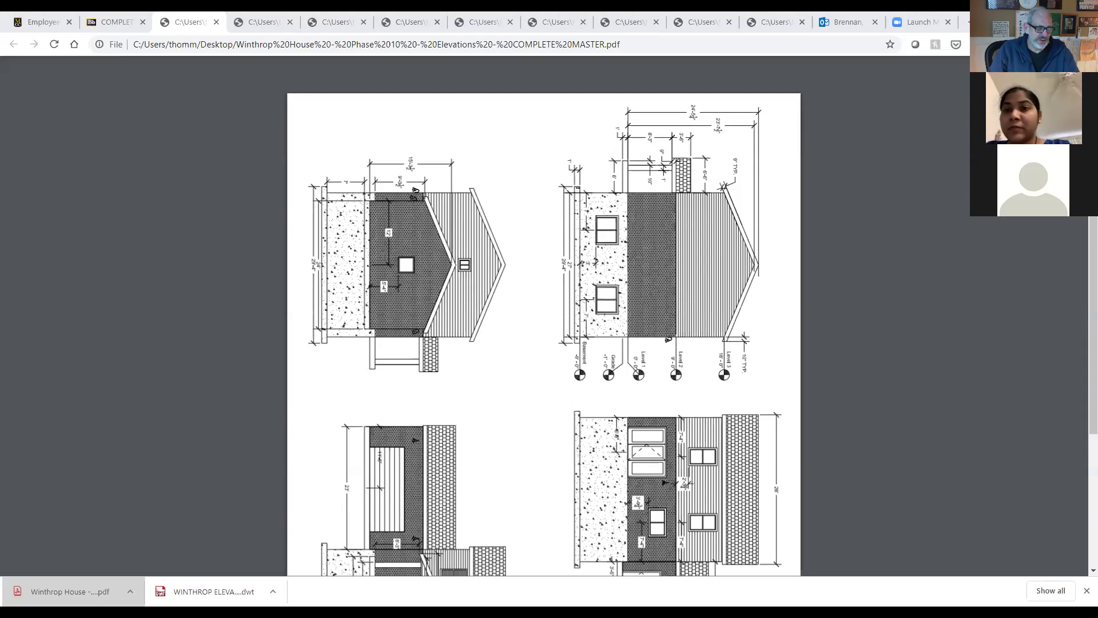
- Switch to AutoCAD and create a new drawing from the WINTHROP ELEVATIONS template in the Downloads folder
click(12, 20)
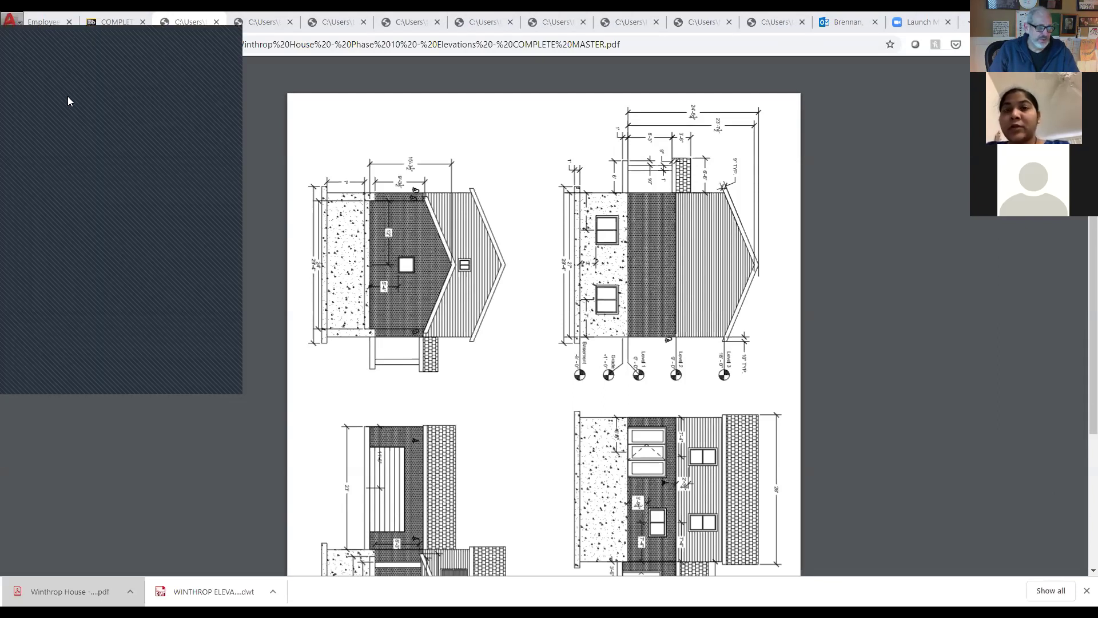
click(129, 85)
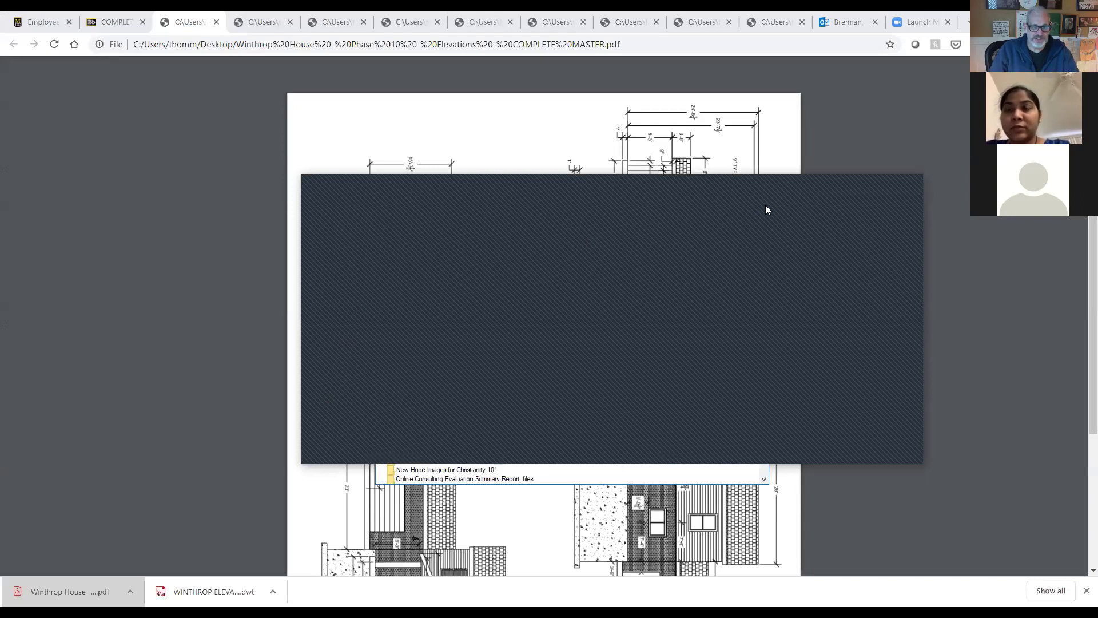
scroll(514, 279, up, 7)
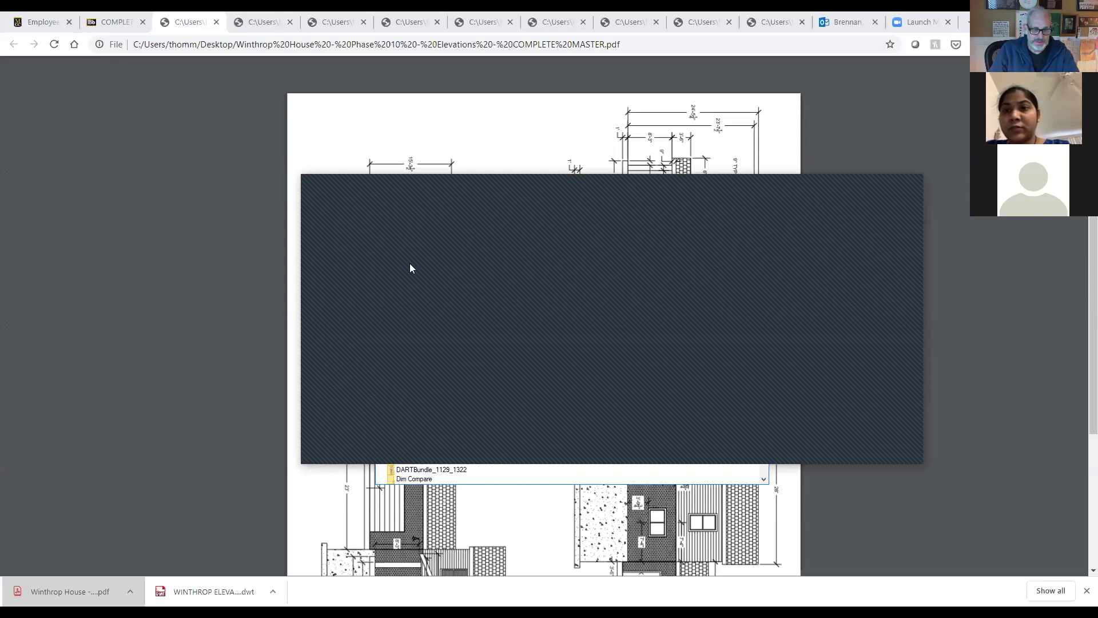
double_click(420, 373)
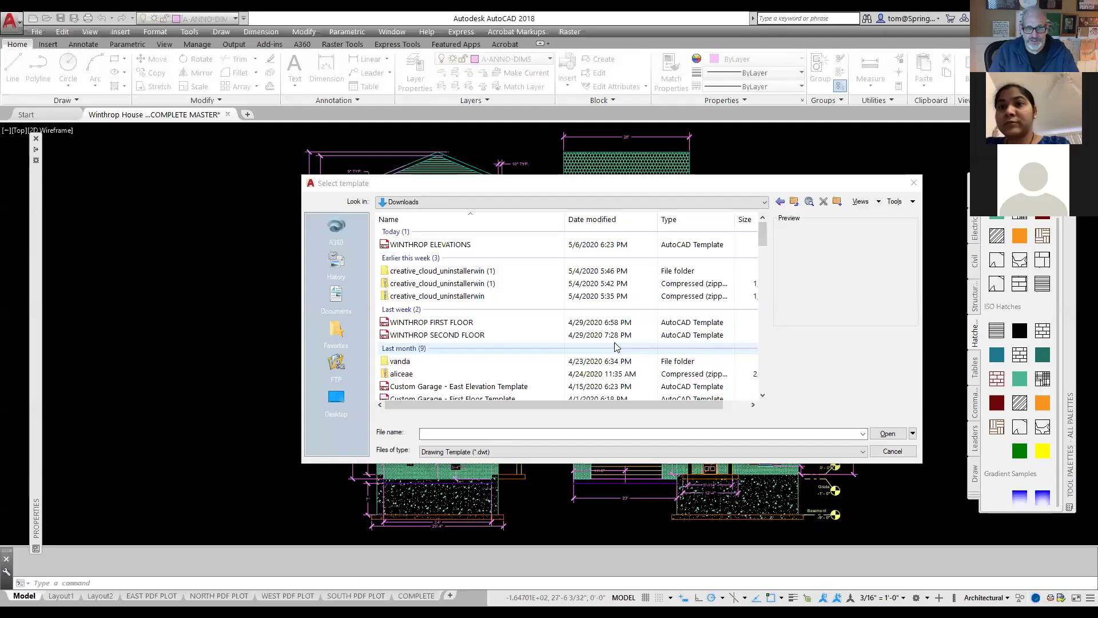
click(441, 246)
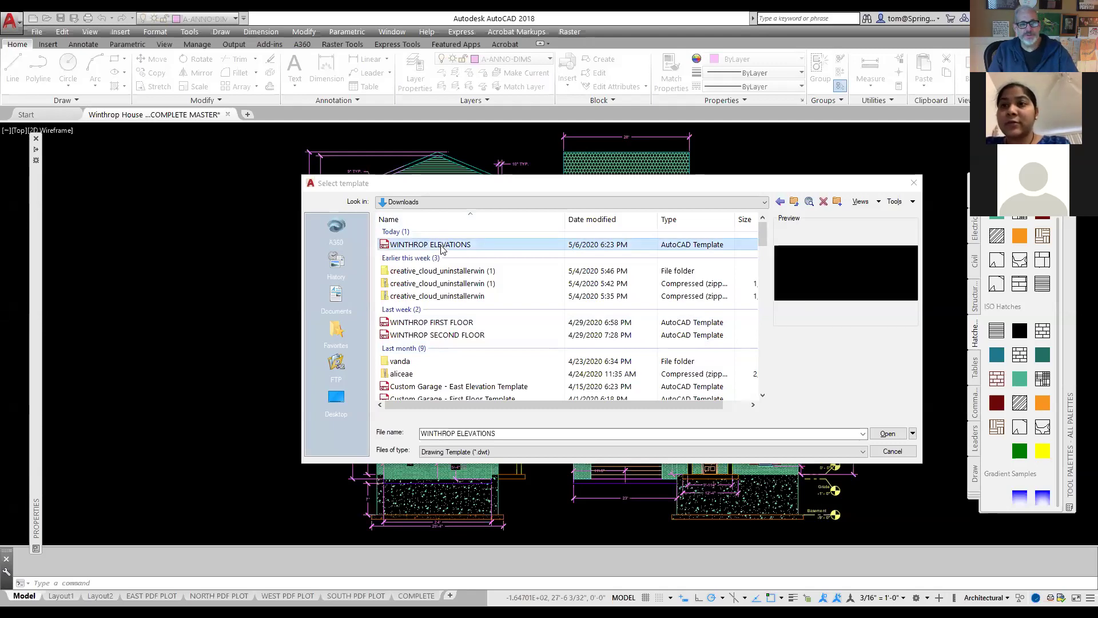
double_click(441, 246)
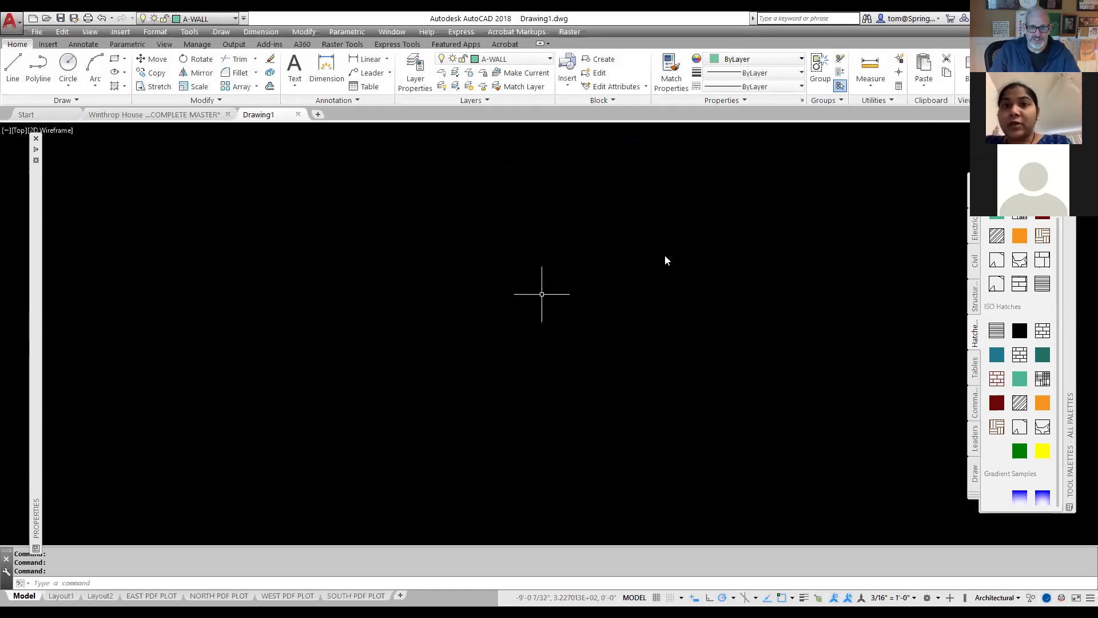
- Examine the list of blocks the new drawing offers for insertion, without inserting any
text(i)
key(Return)
click(625, 243)
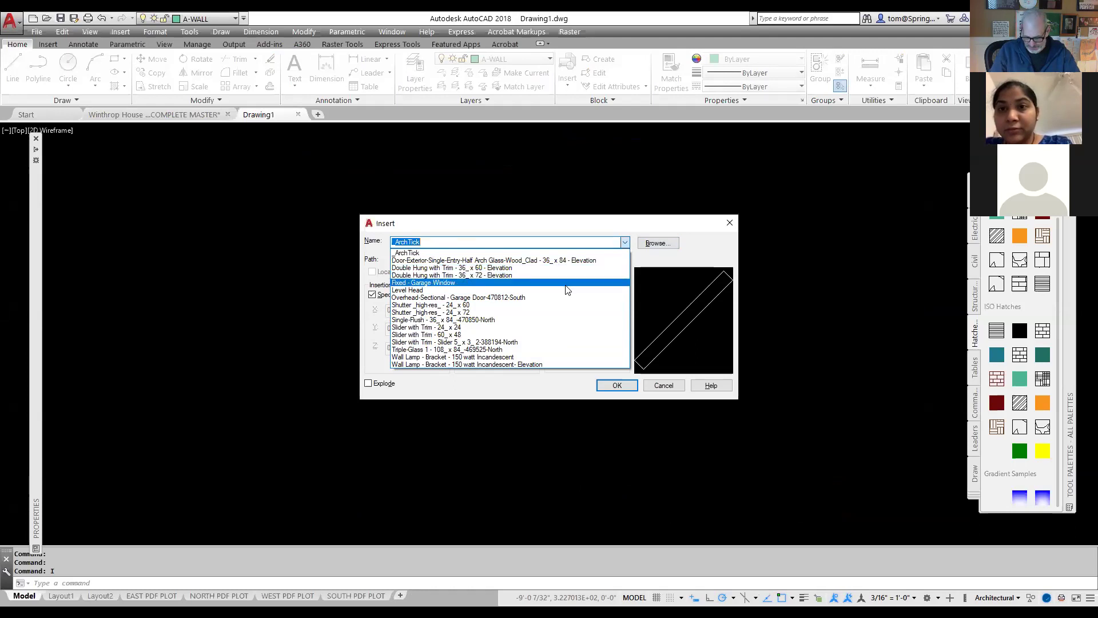
key(Escape)
click(673, 390)
click(673, 389)
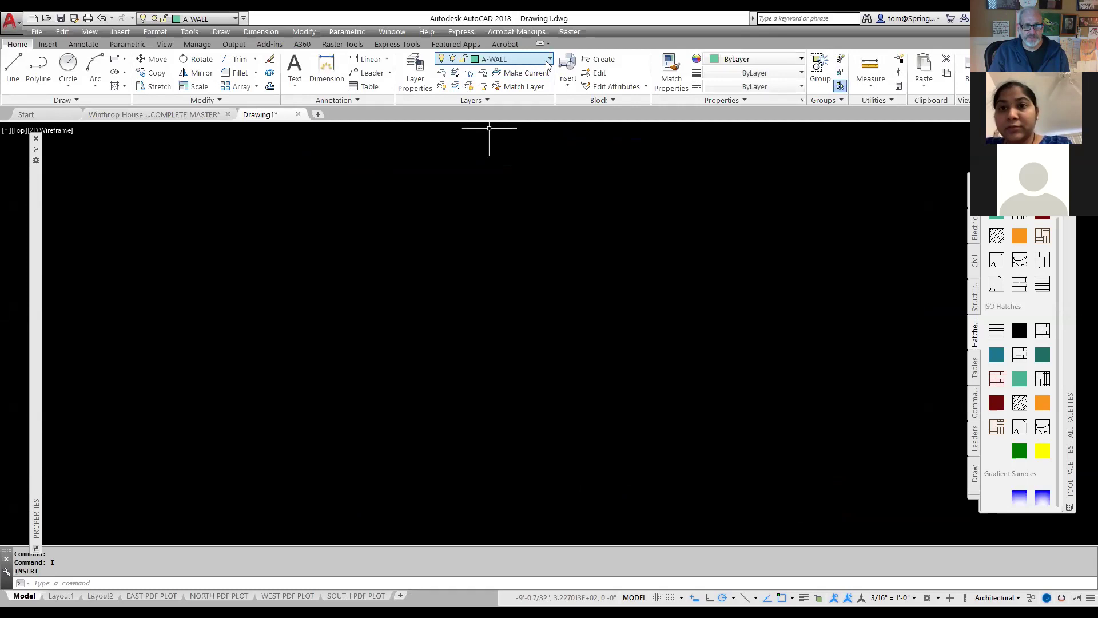
- Make S-FNDN the current layer and draw a footing rectangle 29'4" wide and 1' high
click(550, 59)
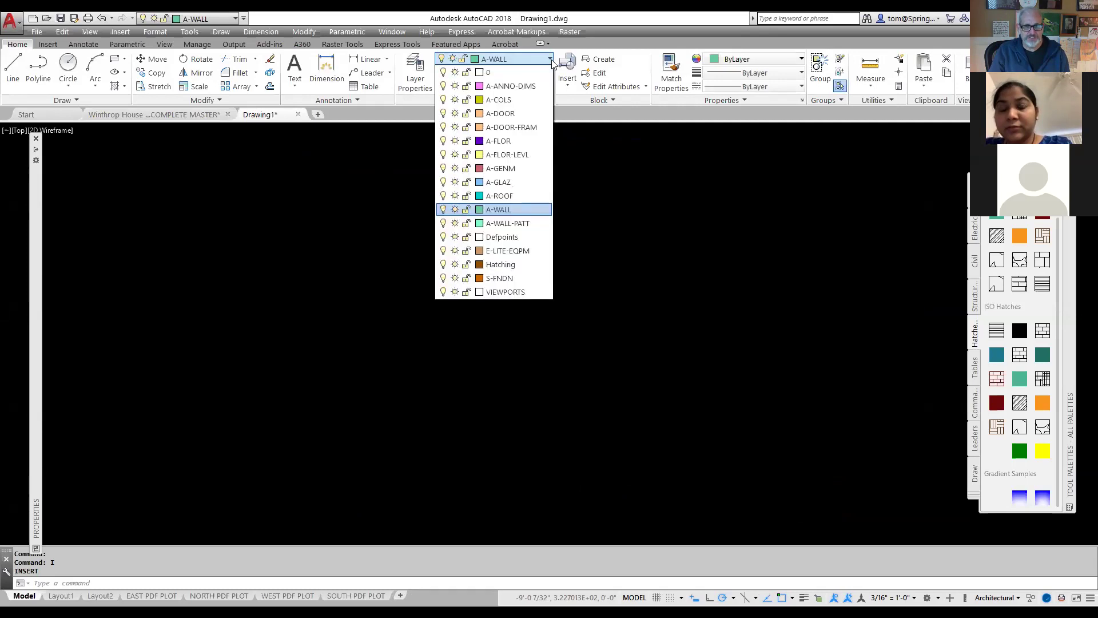
click(521, 279)
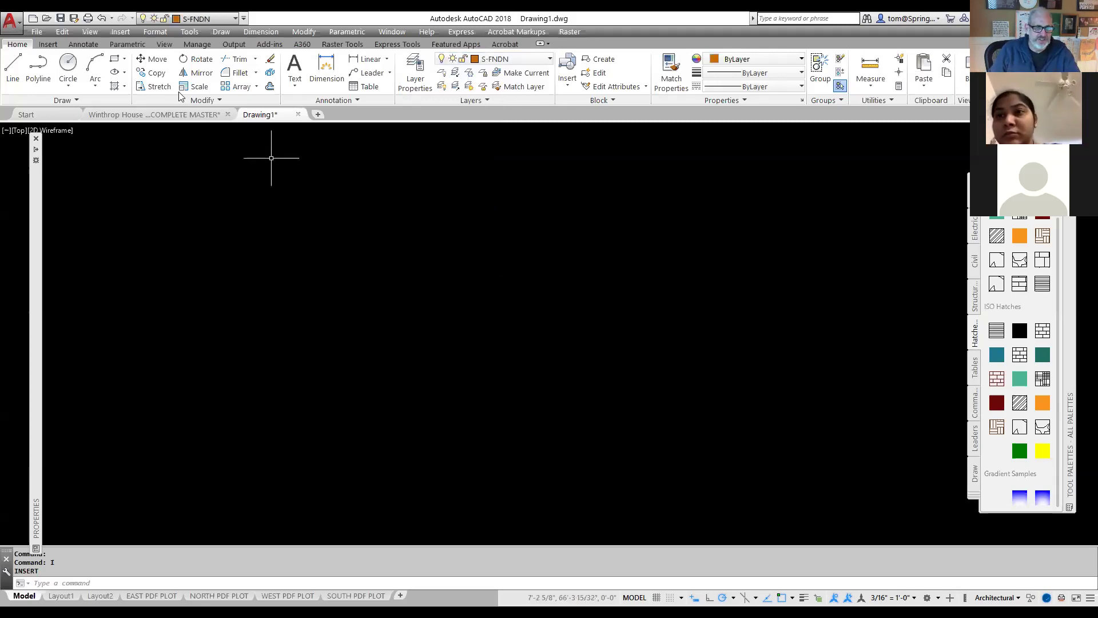
click(115, 58)
click(168, 491)
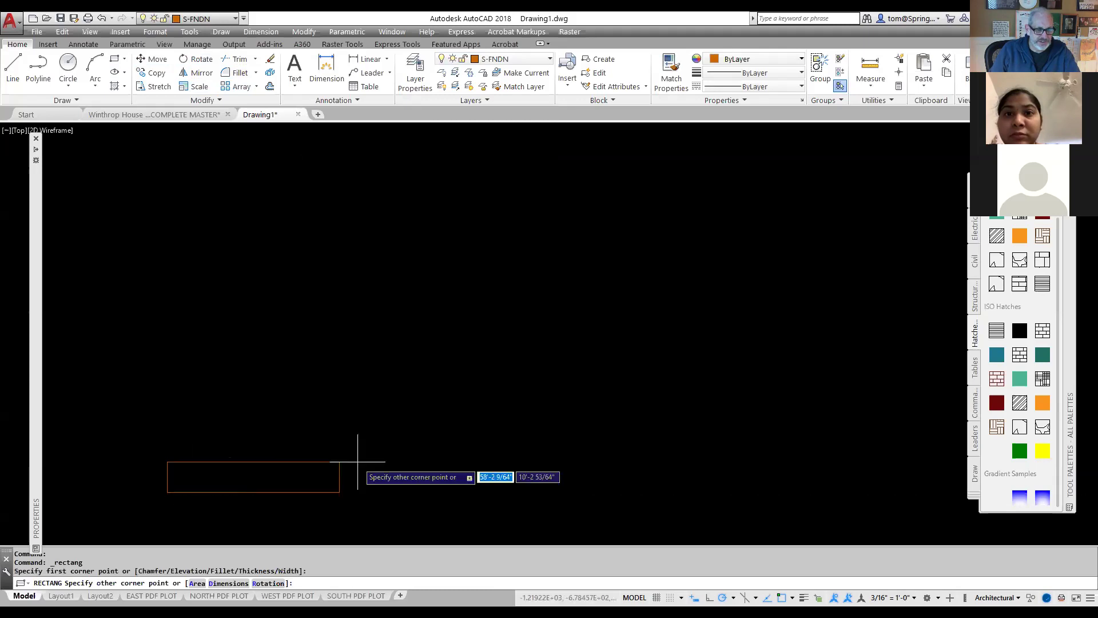
text(29'4)
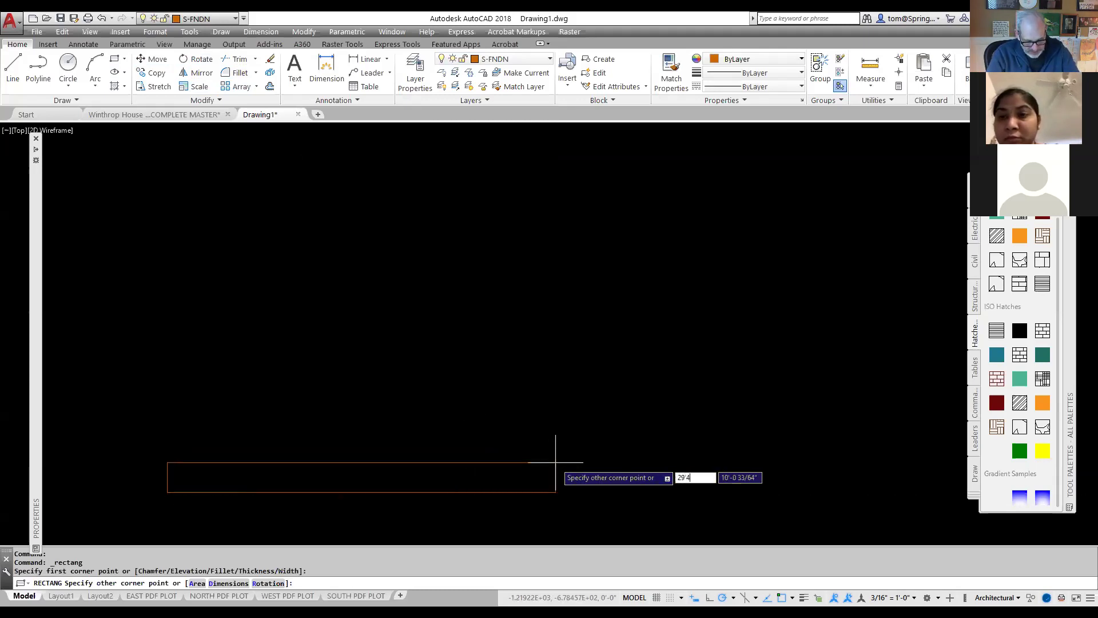
key(Tab)
text(1')
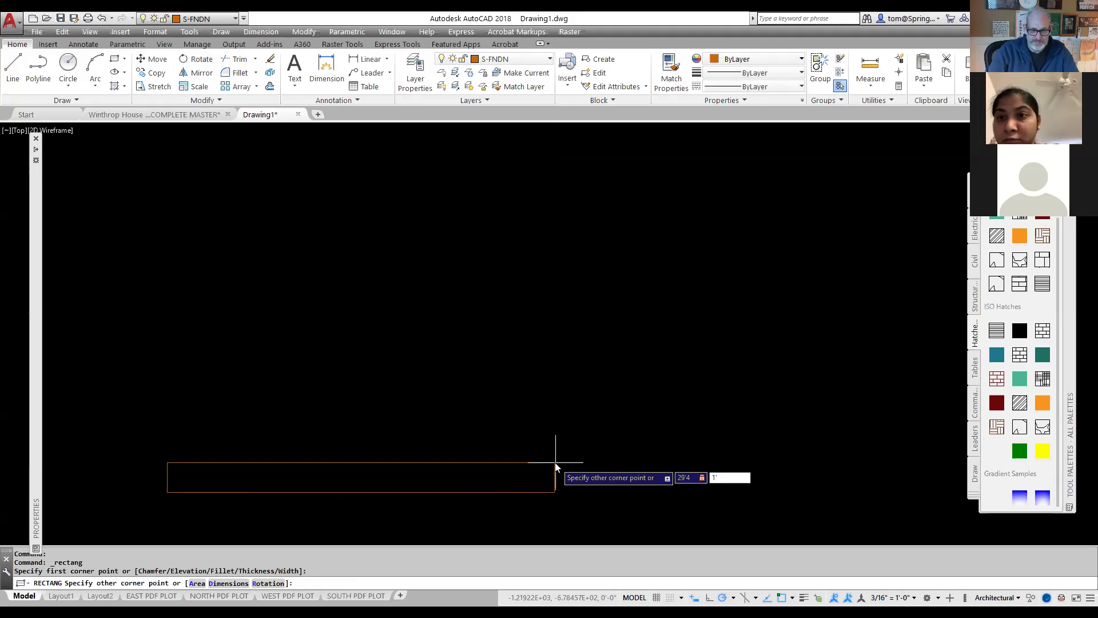
key(Return)
scroll(202, 504, up, 4)
middle_drag(202, 503, 490, 478)
scroll(496, 464, up, 4)
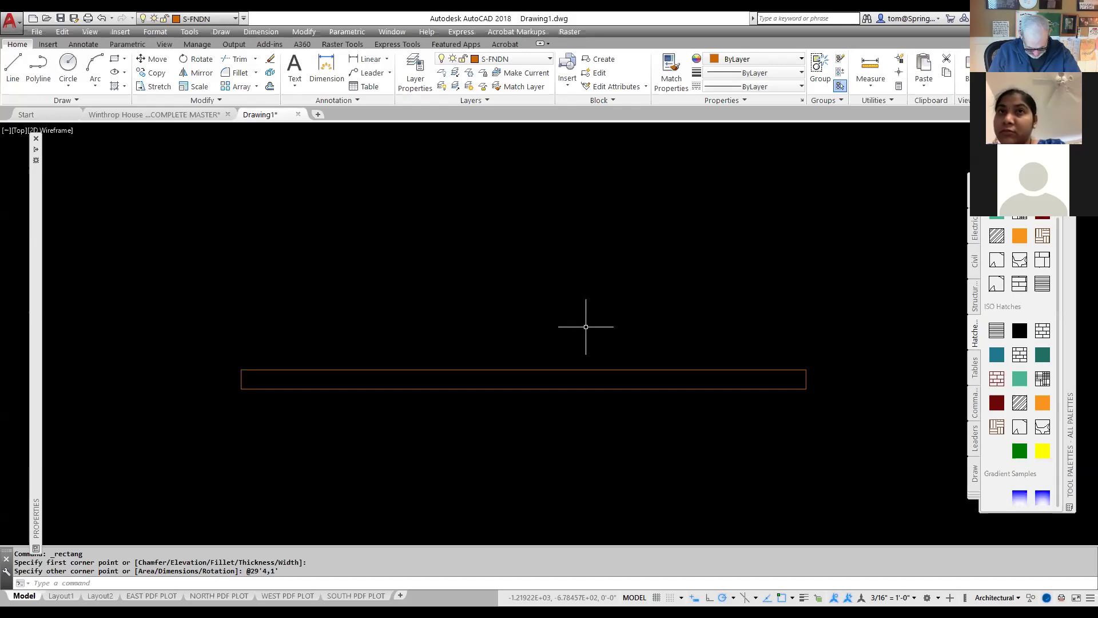
- Draw an 8' vertical foundation wall line up from the footing's top edge, starting 1'2" in from its left corner
click(18, 71)
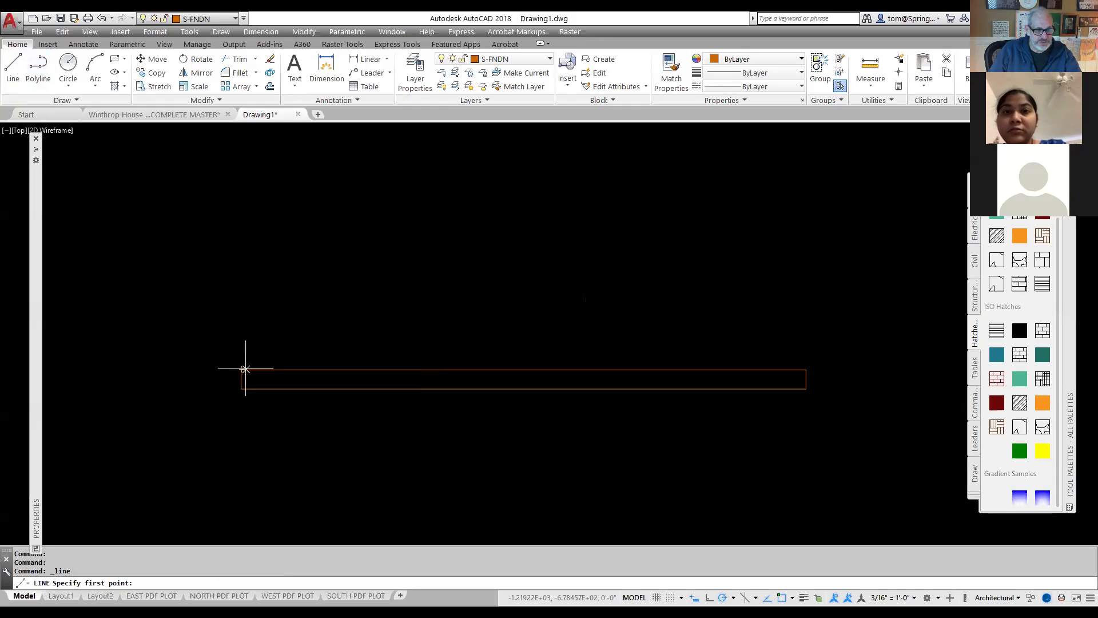
text(1'2)
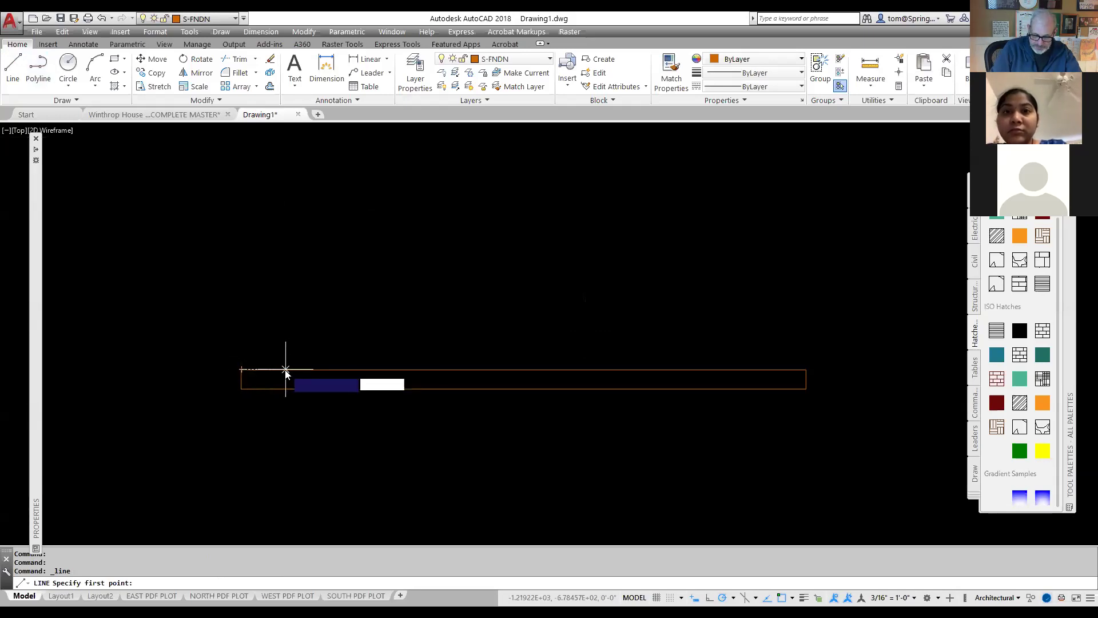
key(Return)
scroll(437, 216, down, 3)
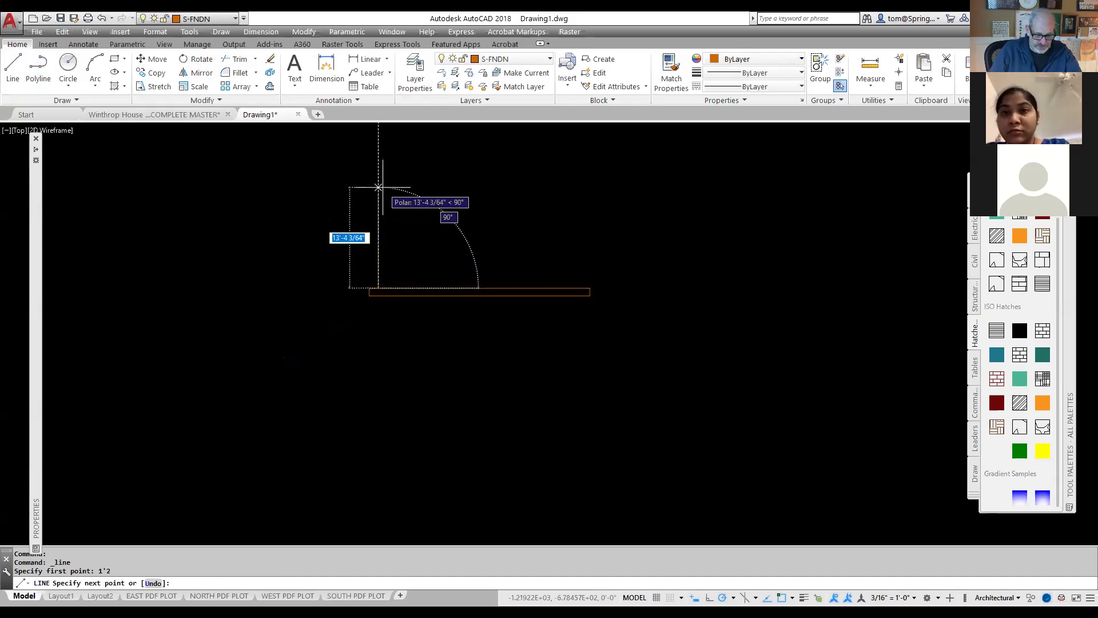
text(8')
key(Return)
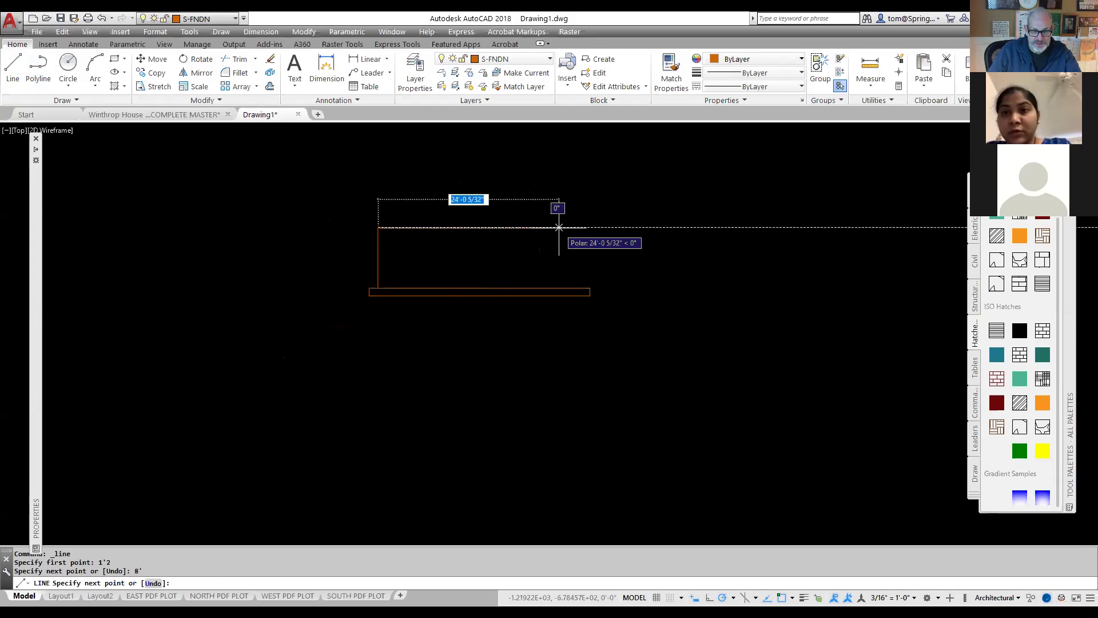
key(Escape)
right_click(600, 223)
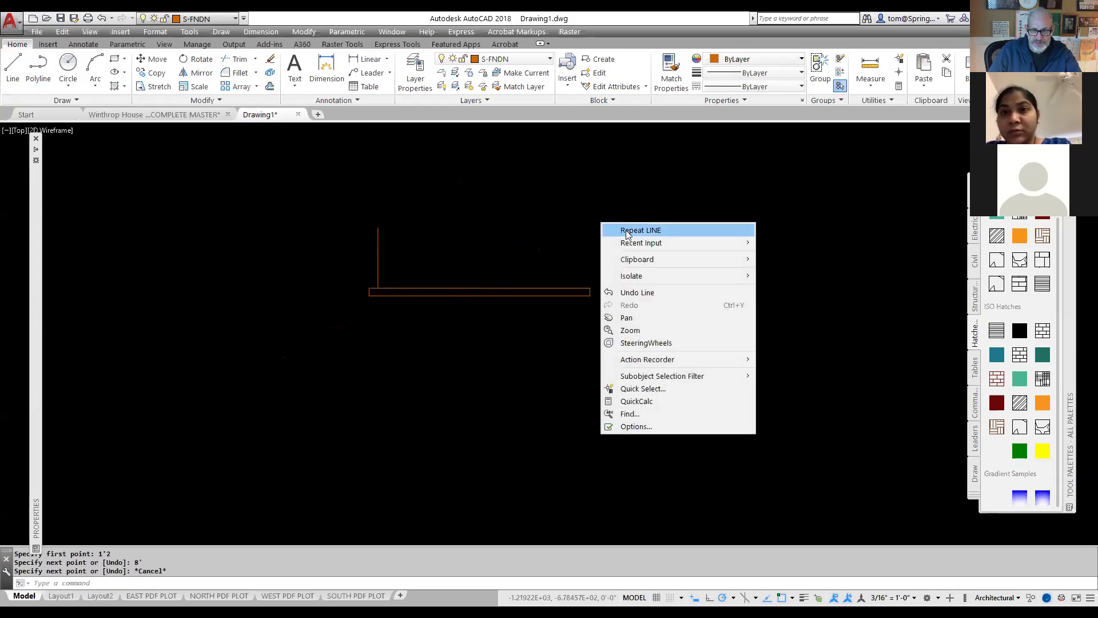
click(547, 223)
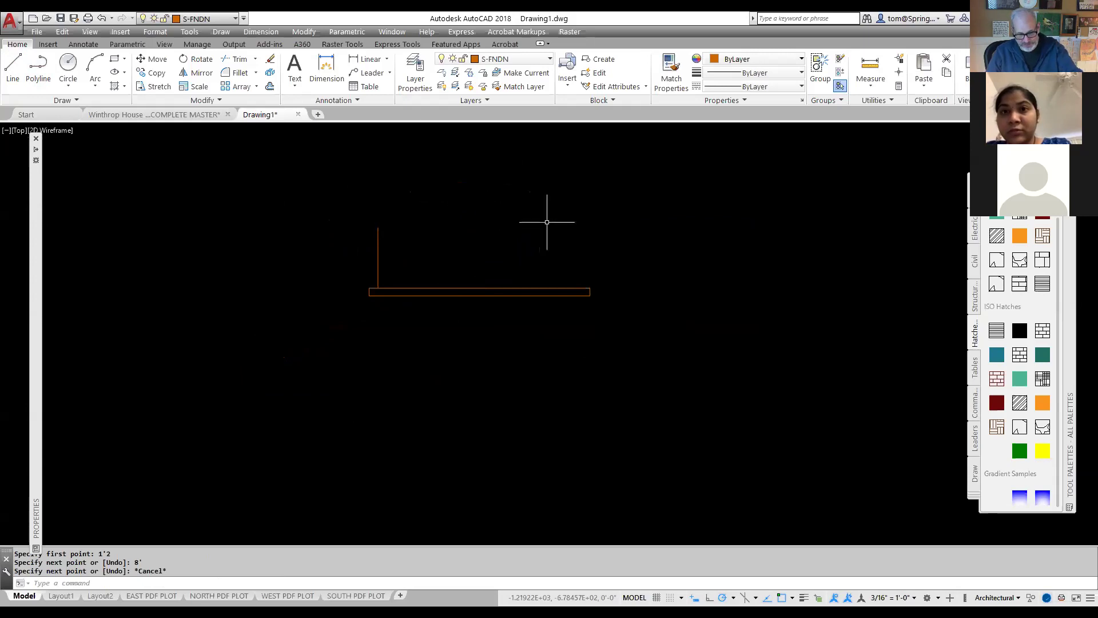
- Mirror the wall line about a vertical axis through the footing's midpoint, keeping the original line
text(MI)
key(Return)
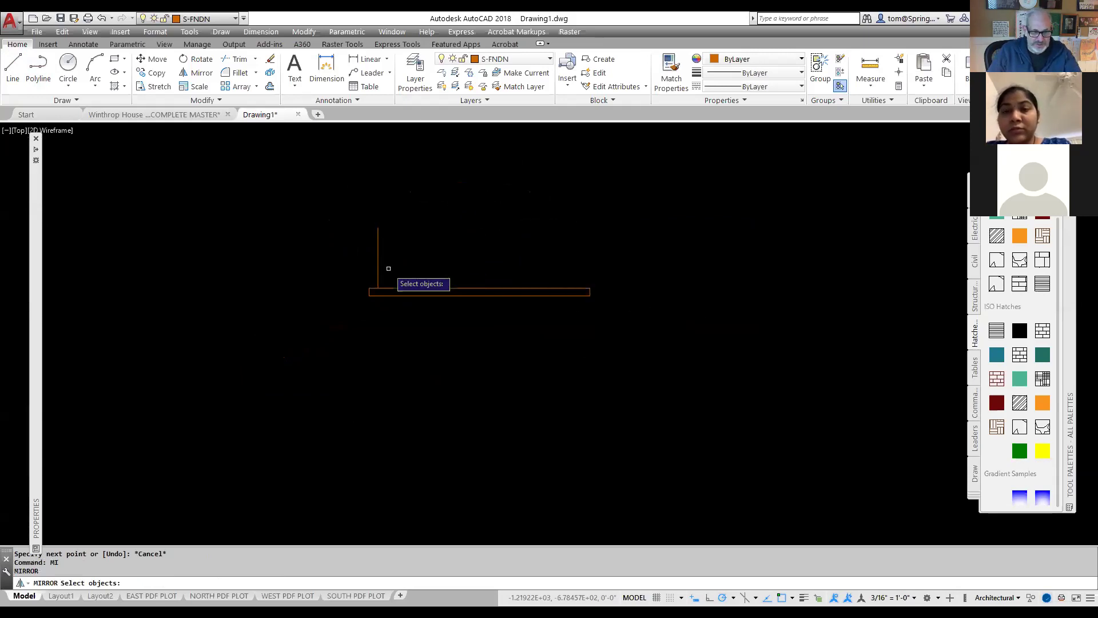
click(377, 266)
key(Return)
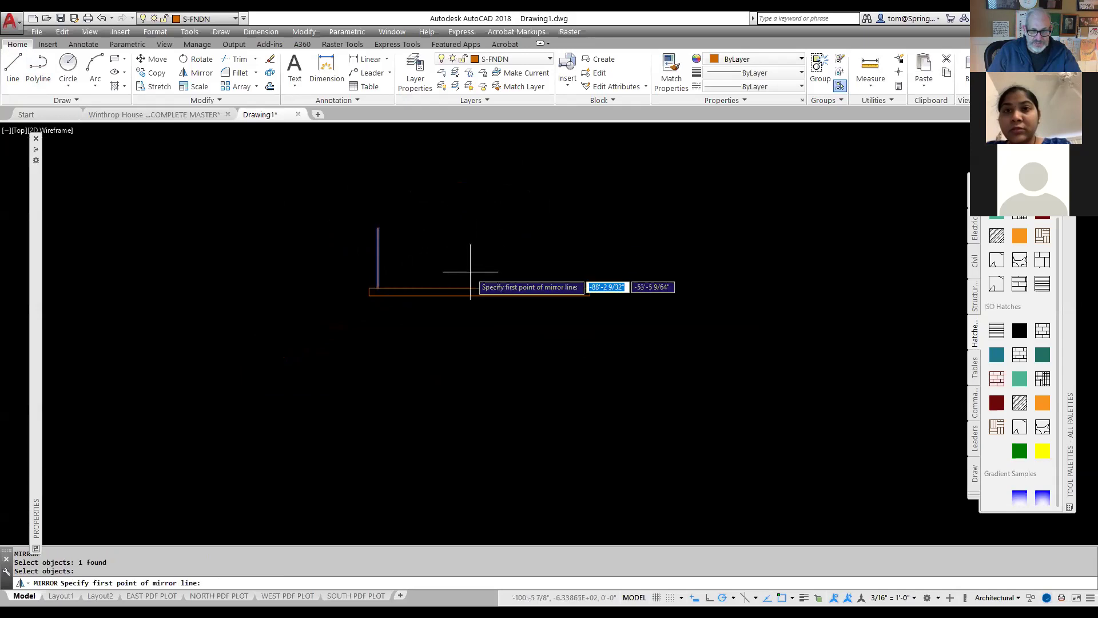
click(479, 289)
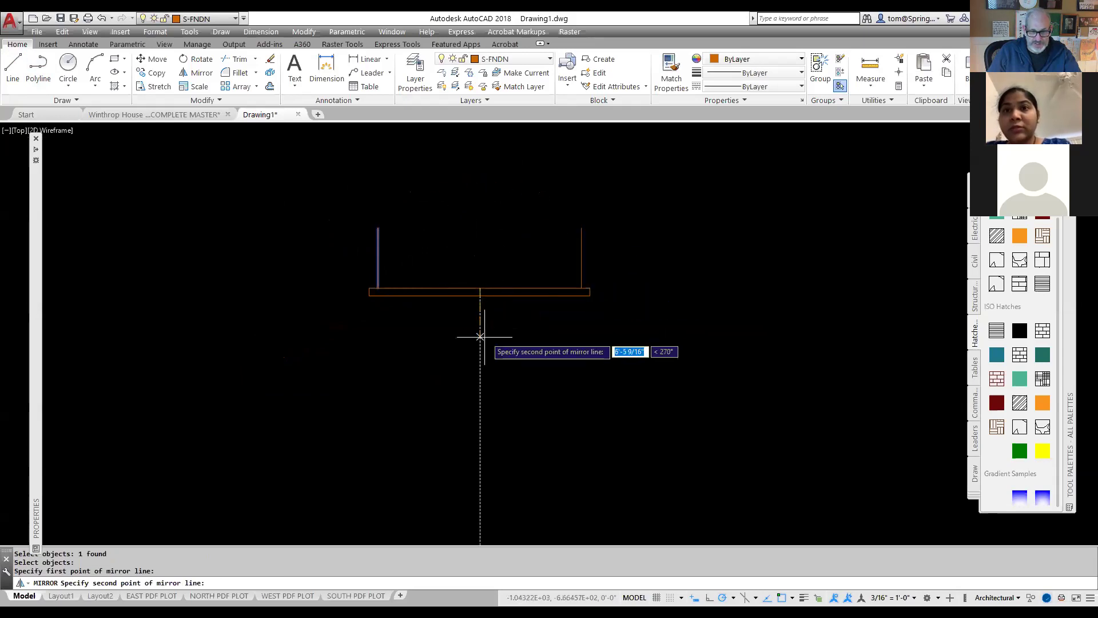
click(480, 344)
key(Return)
right_click(484, 245)
click(511, 253)
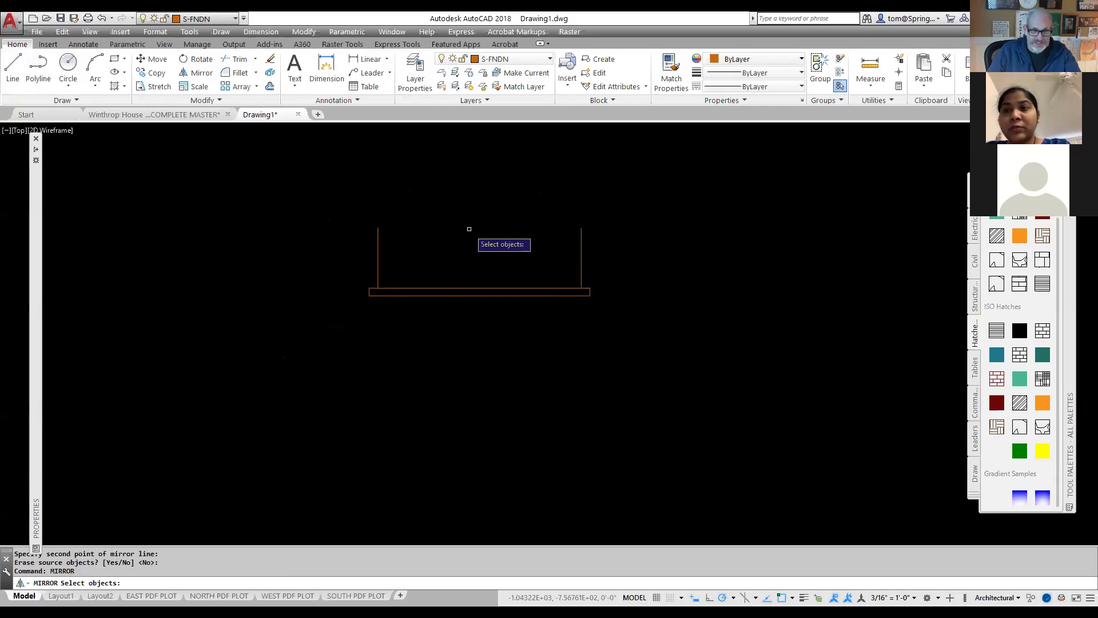
key(Escape)
- Draw a horizontal line joining the upper ends of the two foundation wall lines
right_click(408, 227)
mouse_move(454, 246)
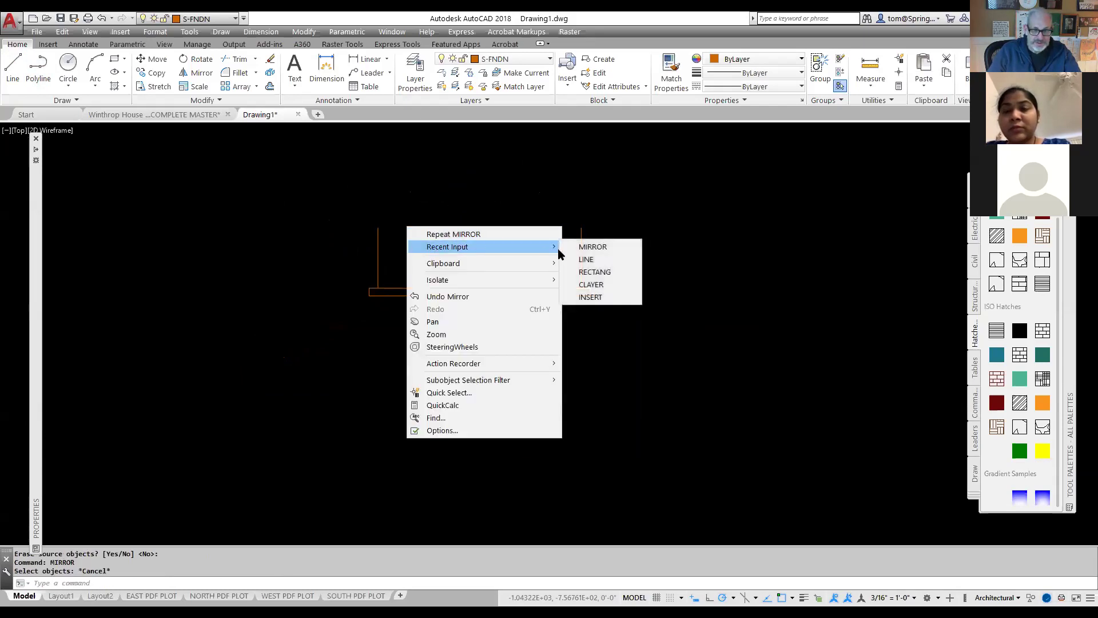
click(591, 261)
click(378, 228)
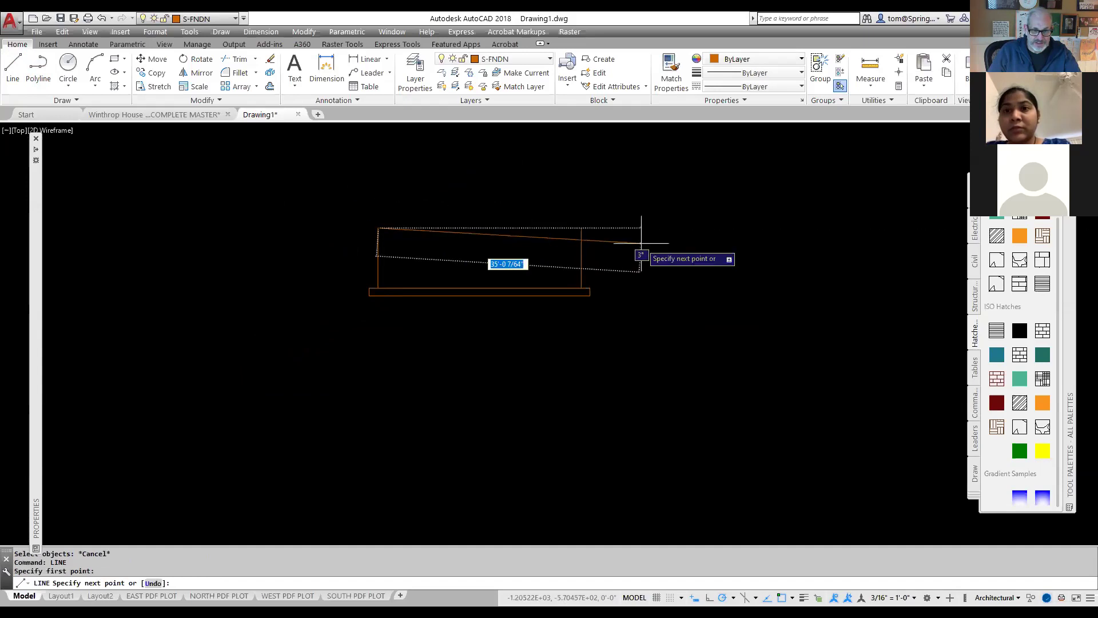
click(581, 228)
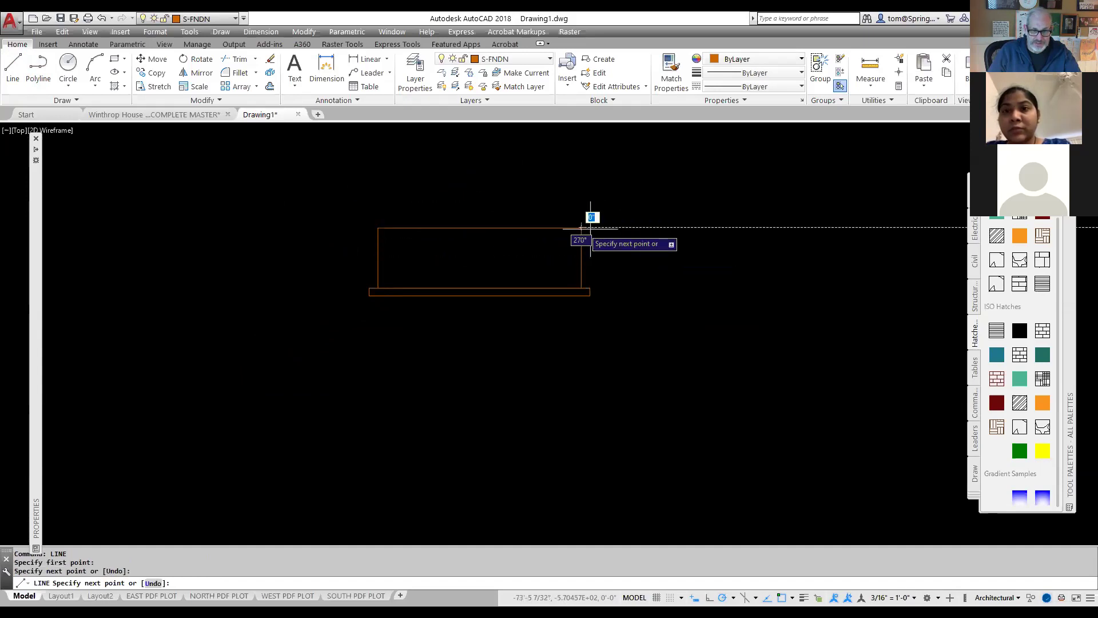
key(Escape)
mouse_move(486, 269)
middle_down()
mouse_move(461, 380)
mouse_move(433, 383)
middle_up()
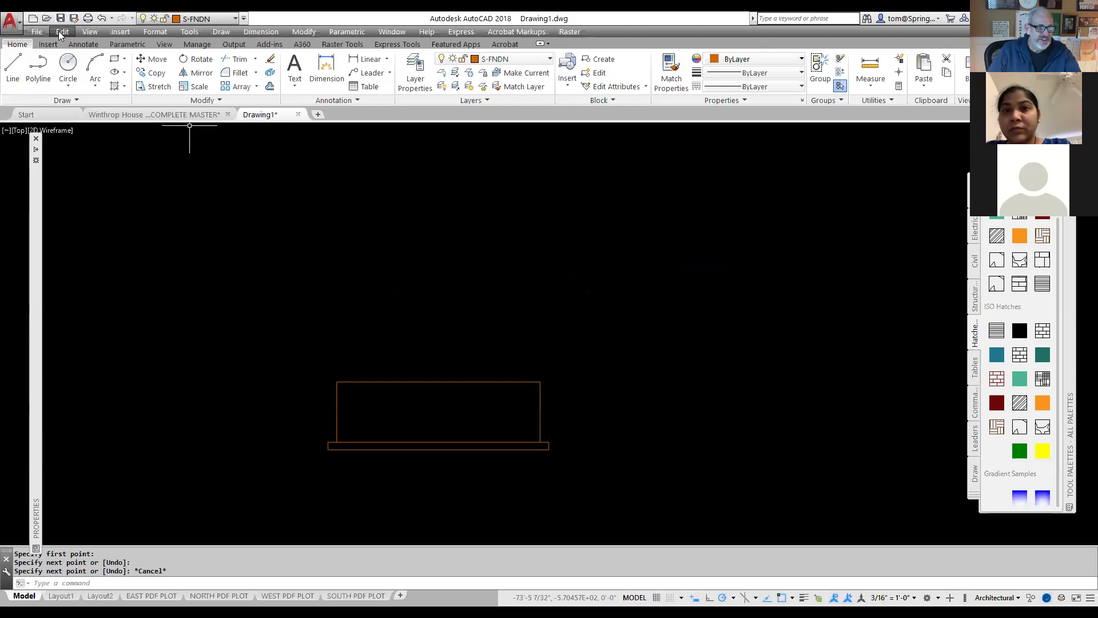
- Save the drawing in the Winthrop Stuff folder, naming it "WINTRHOP ELEVATIONS - " followed by the drafter's surname
click(244, 19)
click(246, 19)
click(37, 33)
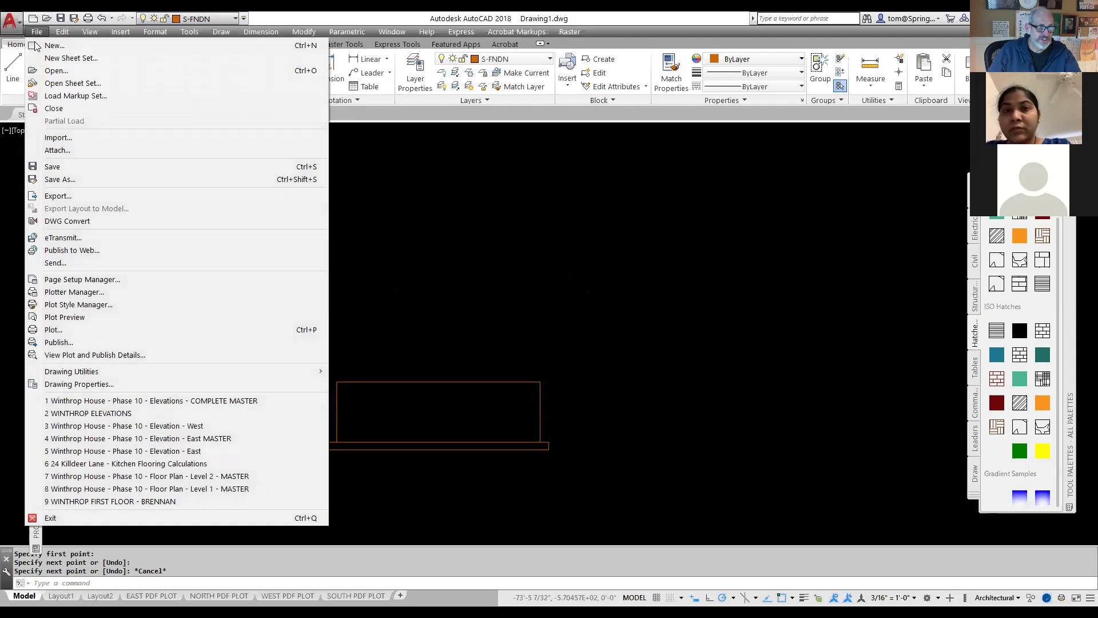
click(66, 179)
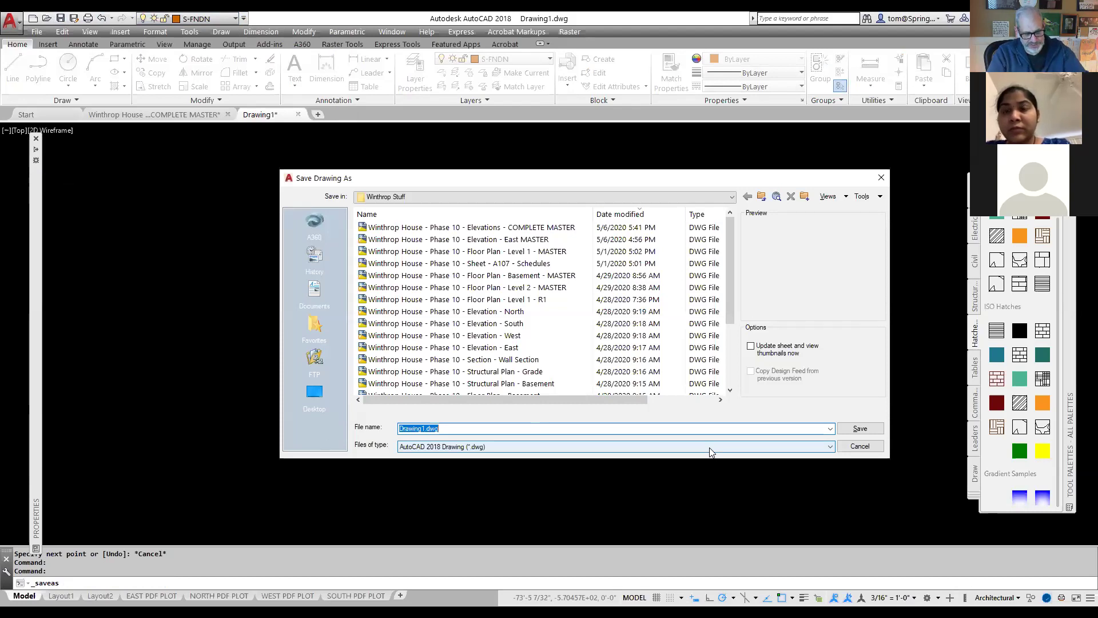
text(wint)
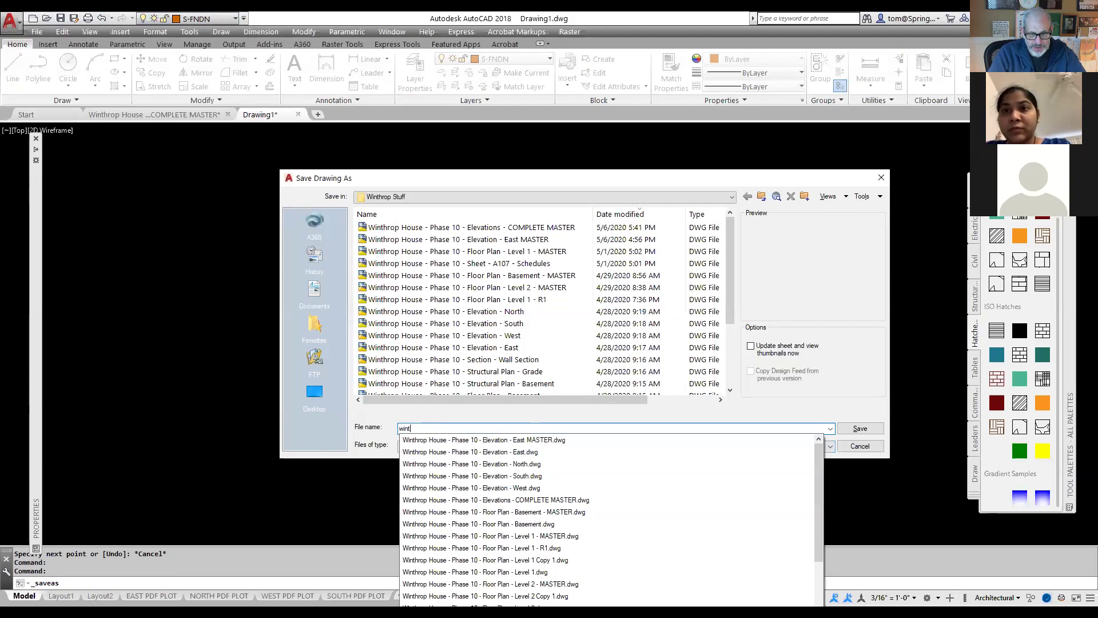
key(BackSpace)
key(BackSpace)
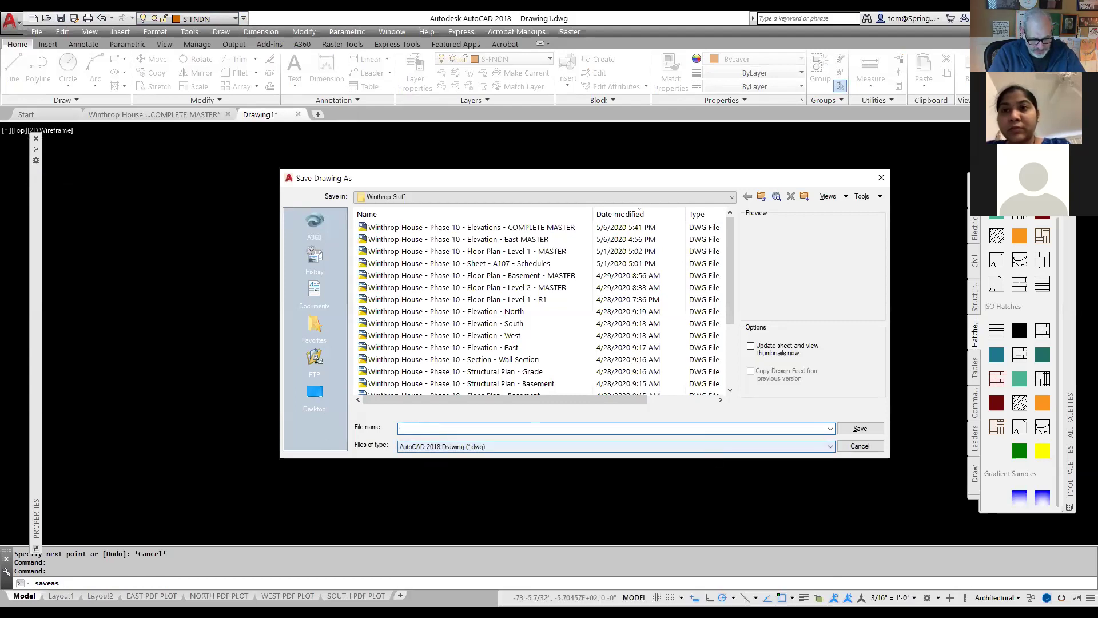
text(WINTRHOP ELE)
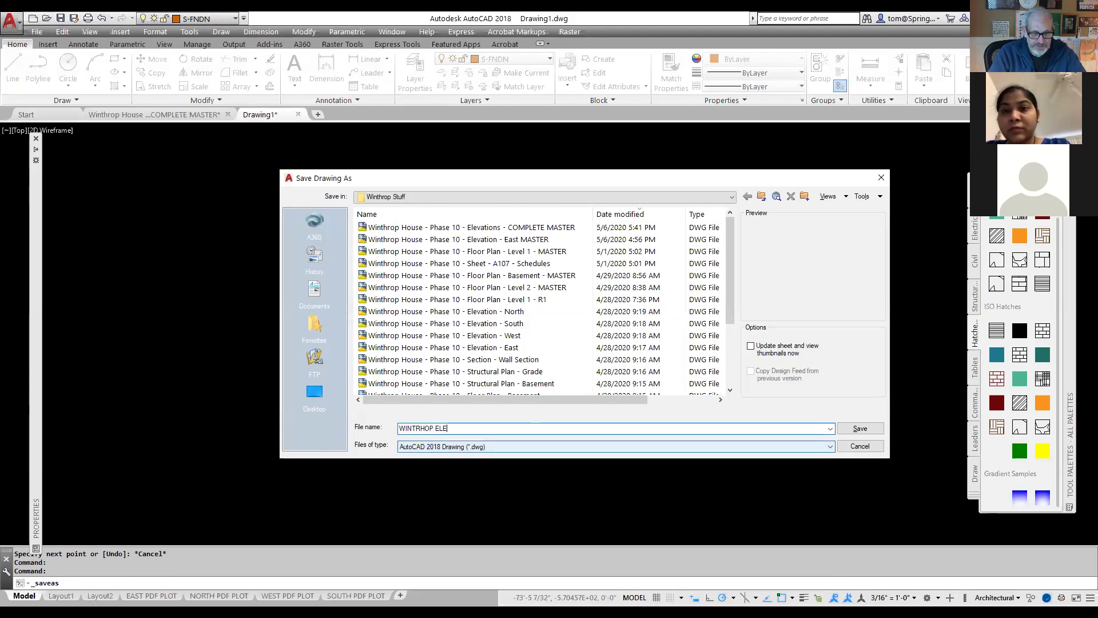
text(VATIONS - BRENN)
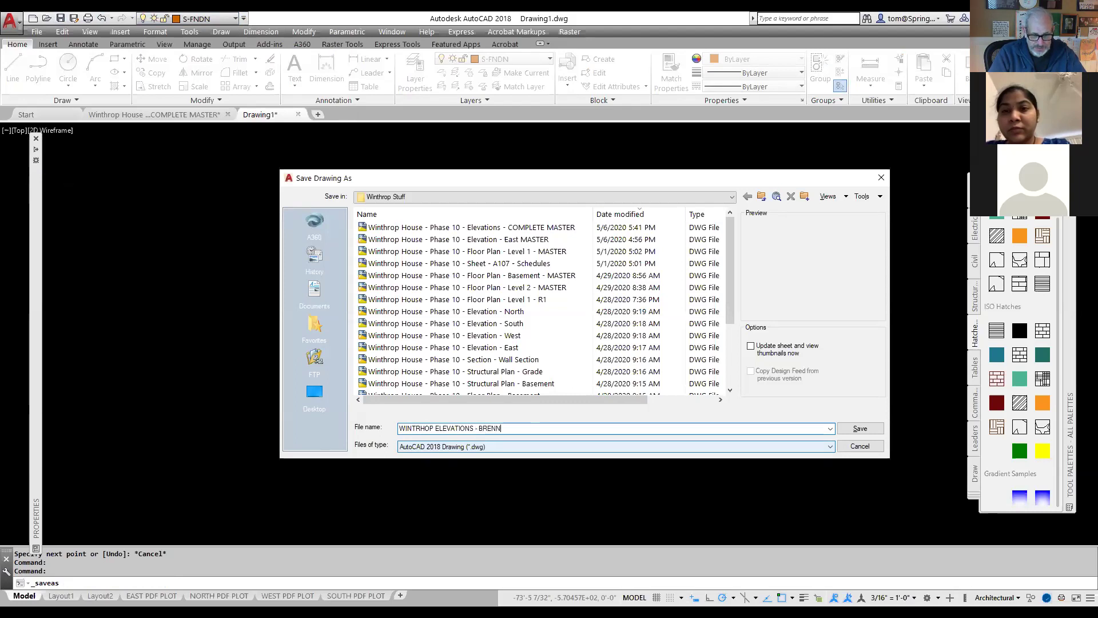
text(AN)
key(Return)
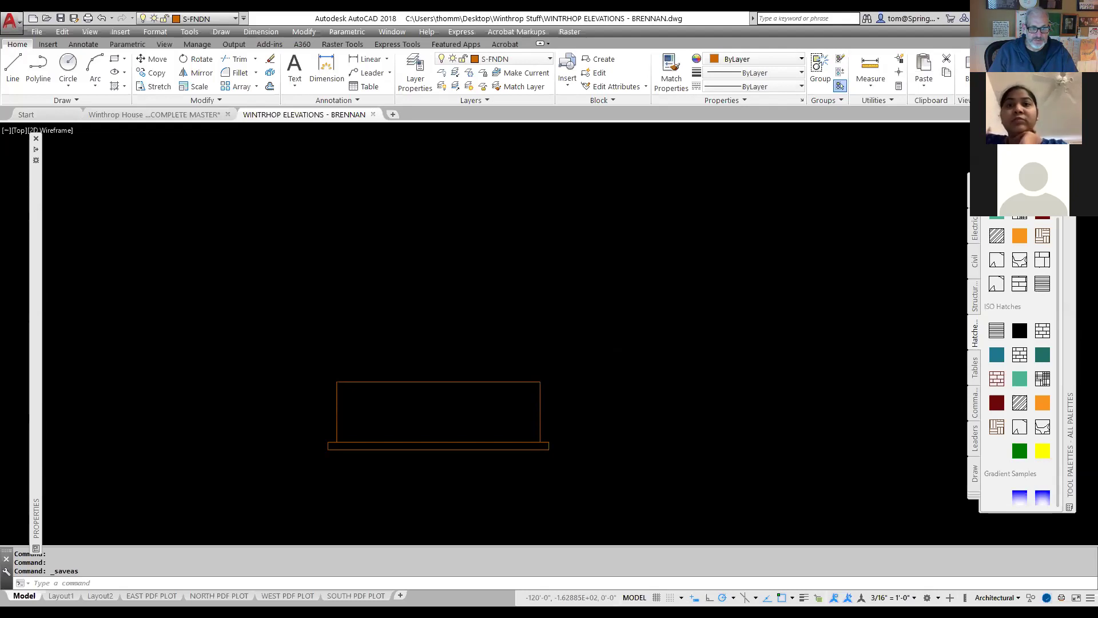
- Switch to the complete elevations PDF in Acrobat, rotate the view counterclockwise and enlarge the elevation with the garage door and porch to 200%
key(alt+Tab)
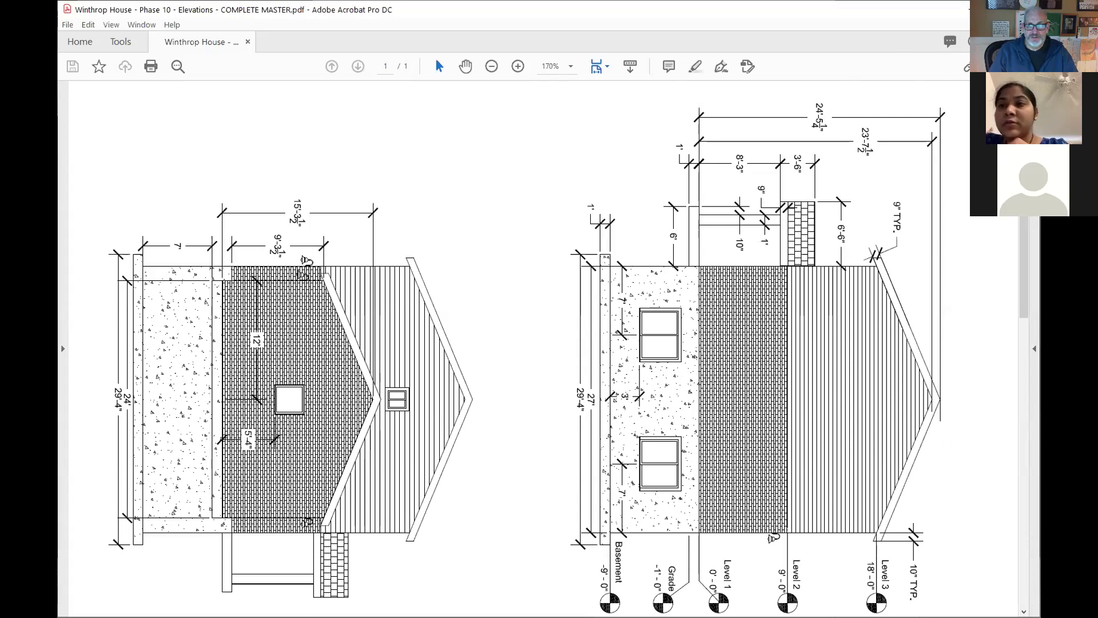
click(111, 25)
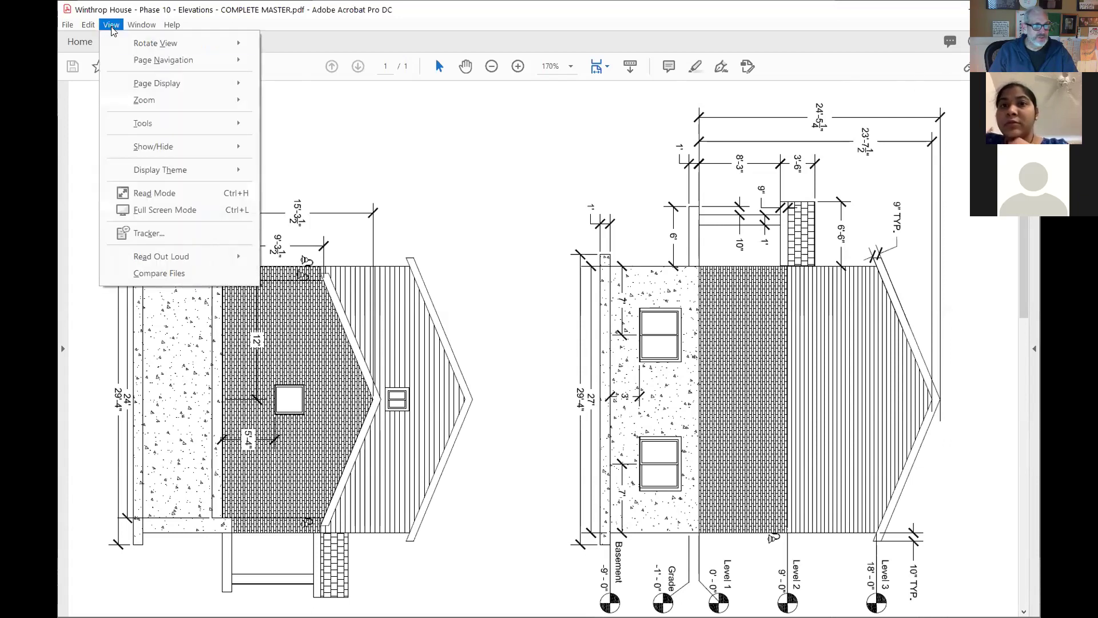
mouse_move(181, 46)
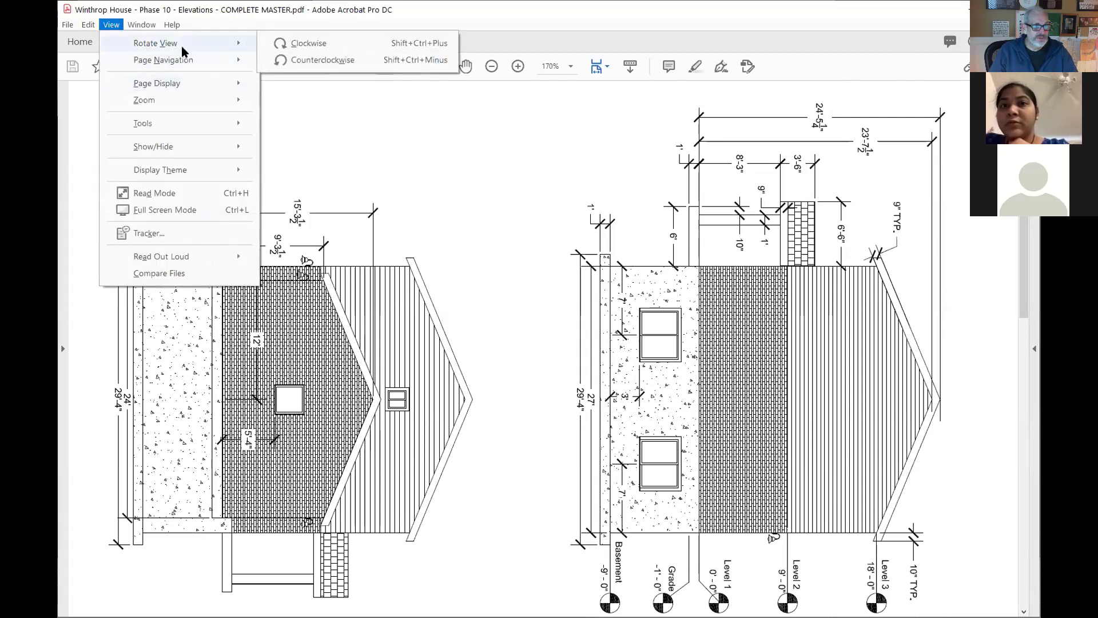
click(300, 61)
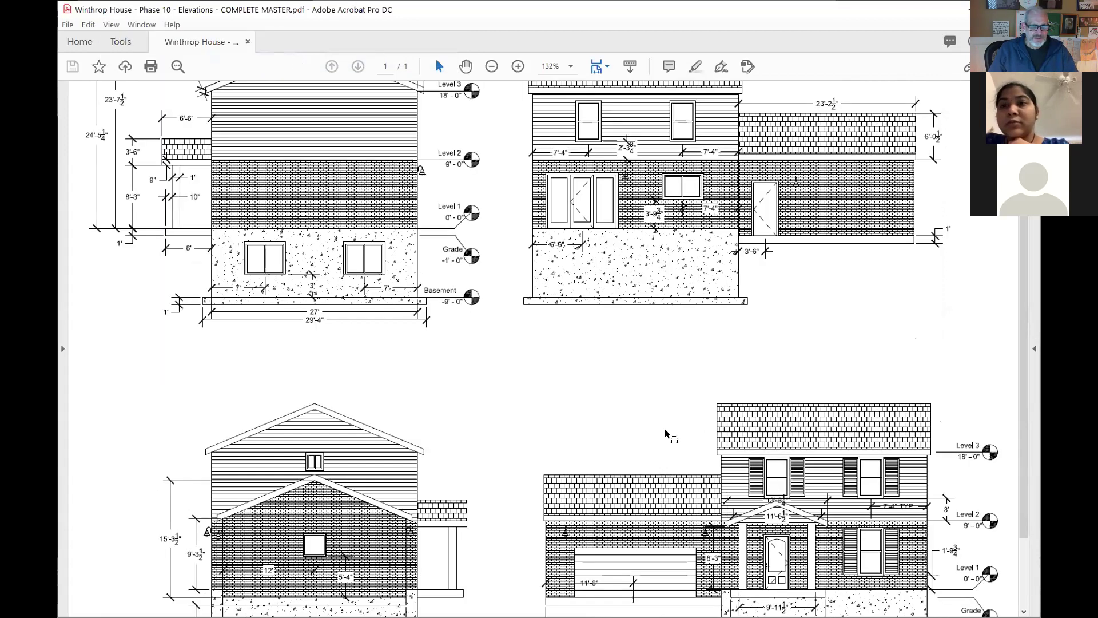
scroll(743, 440, down, 2)
scroll(779, 466, down, 1)
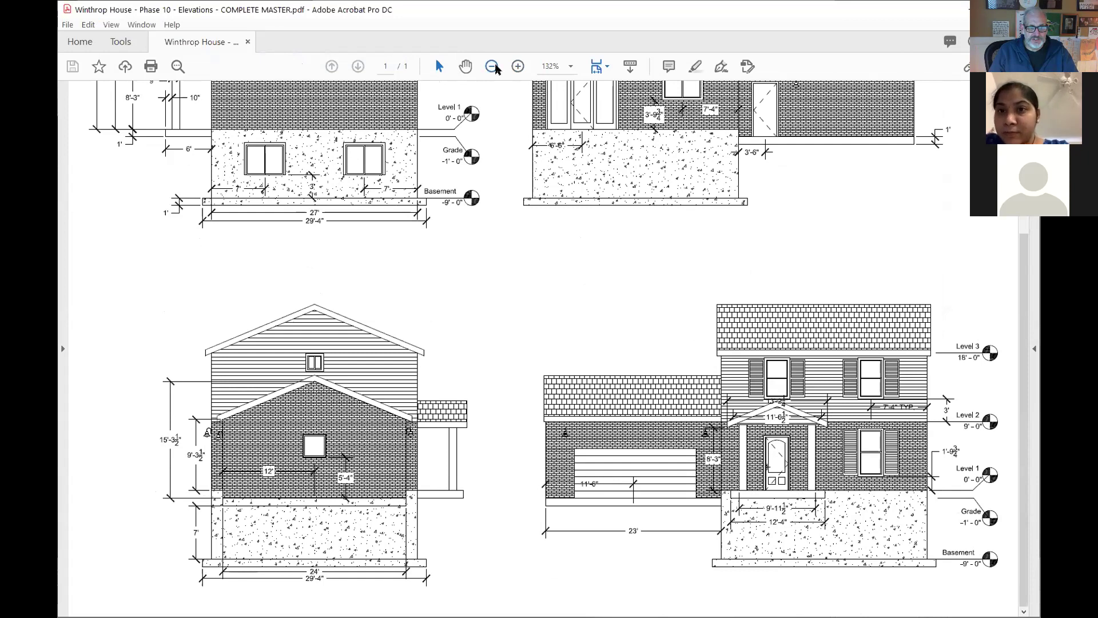
click(517, 66)
click(517, 66)
drag(526, 611, 726, 611)
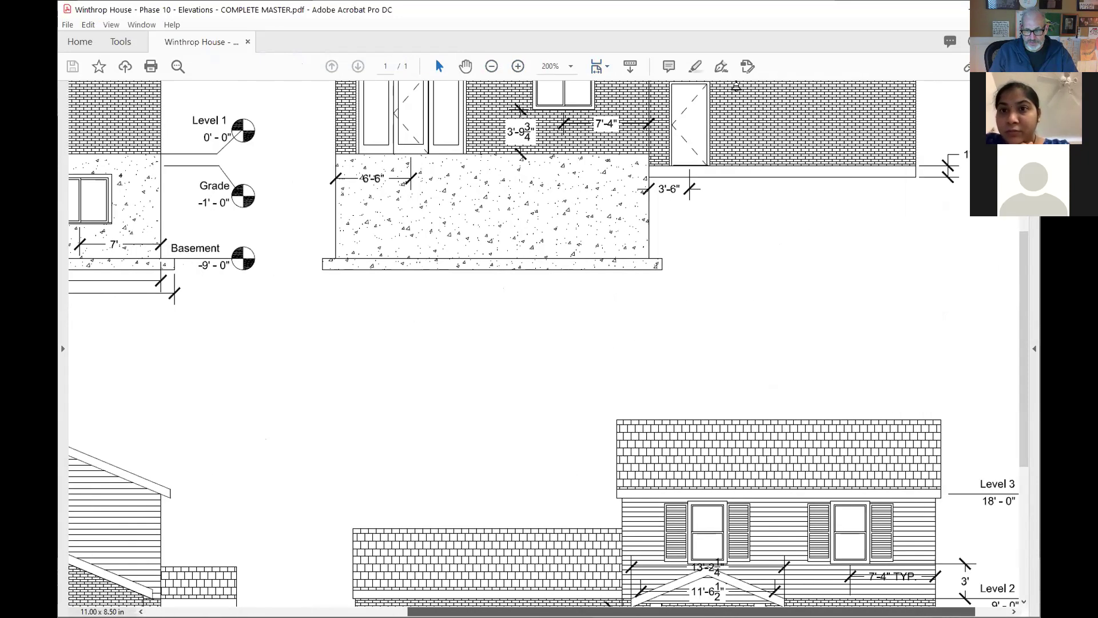
drag(1027, 453, 1027, 582)
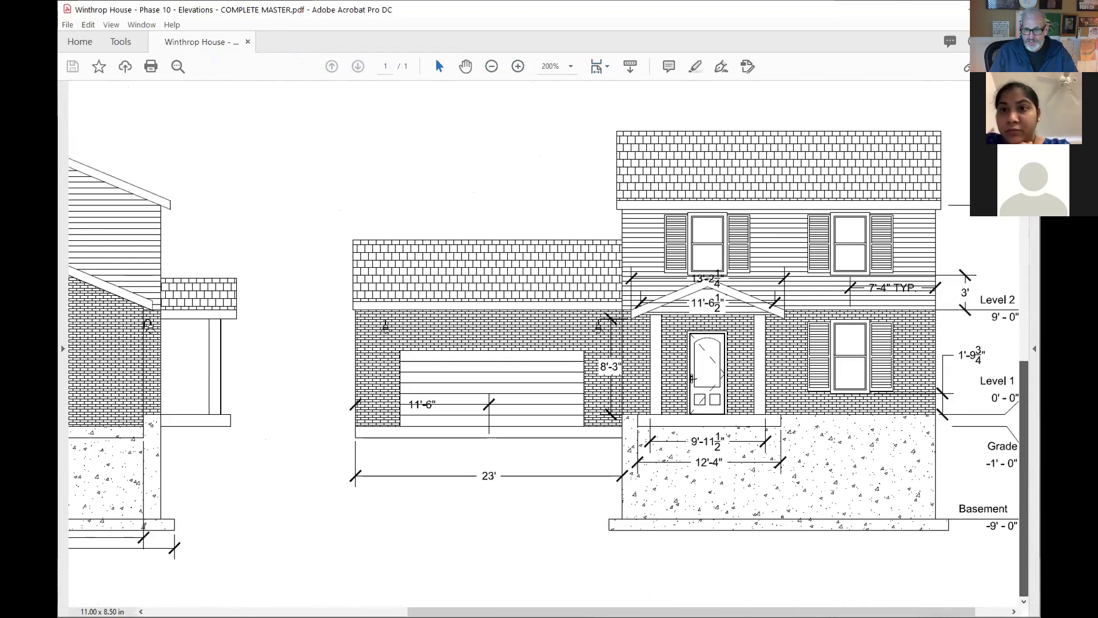
drag(884, 611, 917, 612)
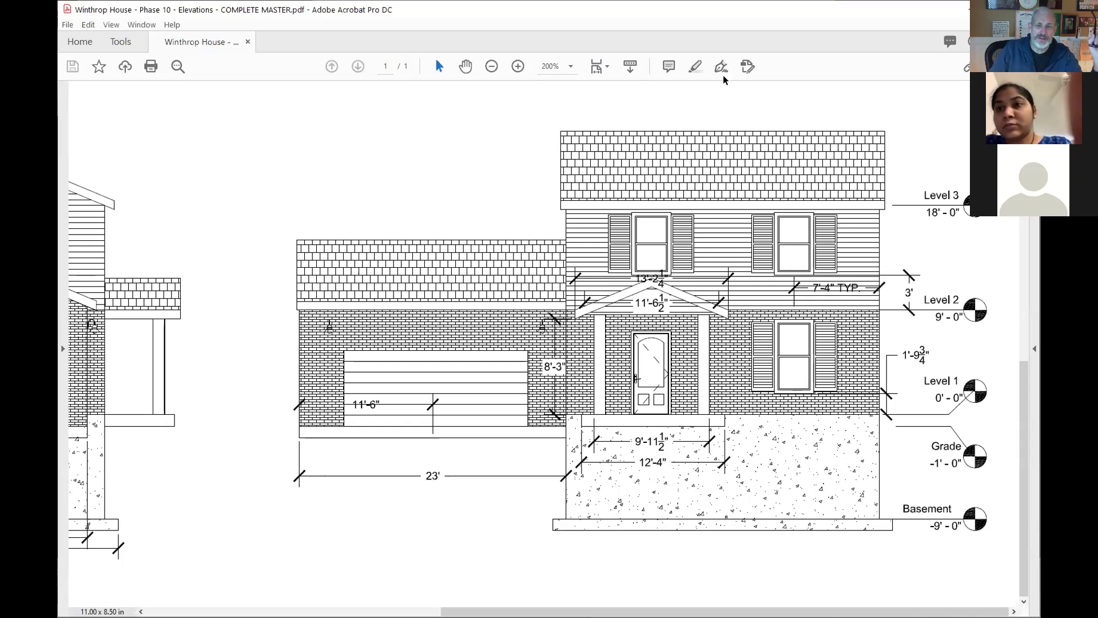
- Circle the 7'-4" TYP. dimension in red and sketch offset lines from the house's outer walls to the window and front door centers
click(695, 67)
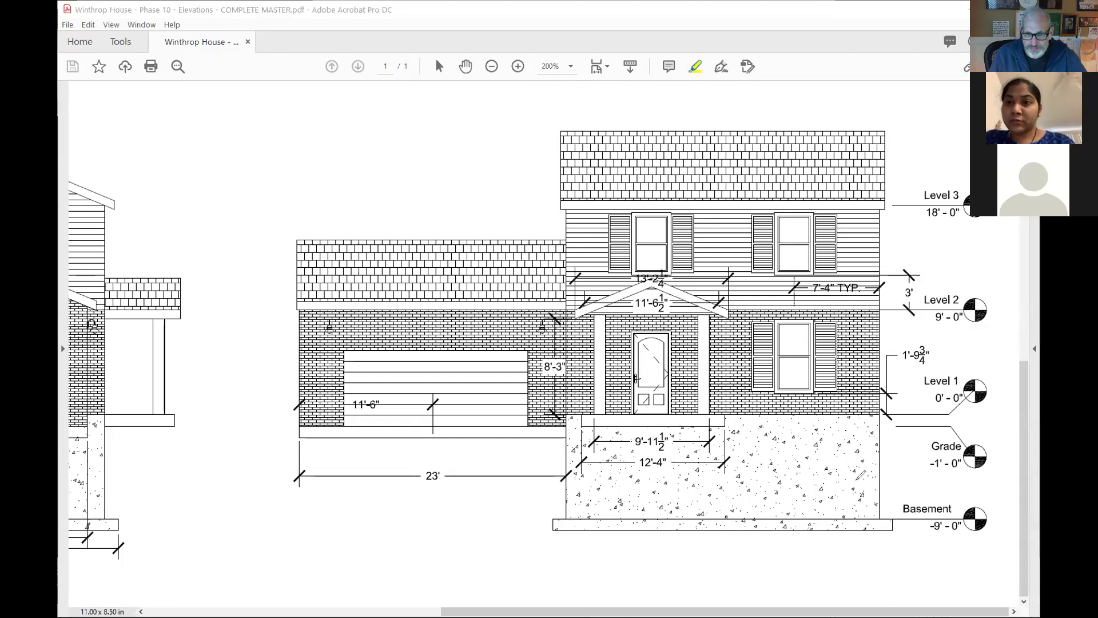
mouse_move(879, 257)
mouse_down()
mouse_move(823, 250)
mouse_move(769, 303)
mouse_move(854, 318)
mouse_move(907, 266)
mouse_move(861, 251)
mouse_move(875, 292)
mouse_up()
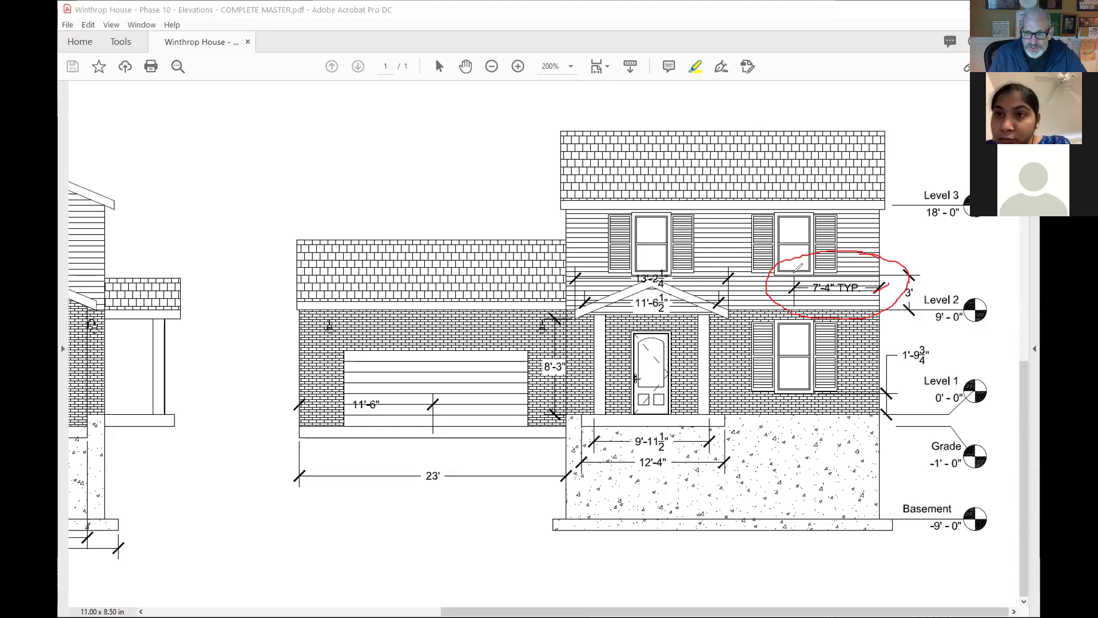
drag(793, 272, 791, 293)
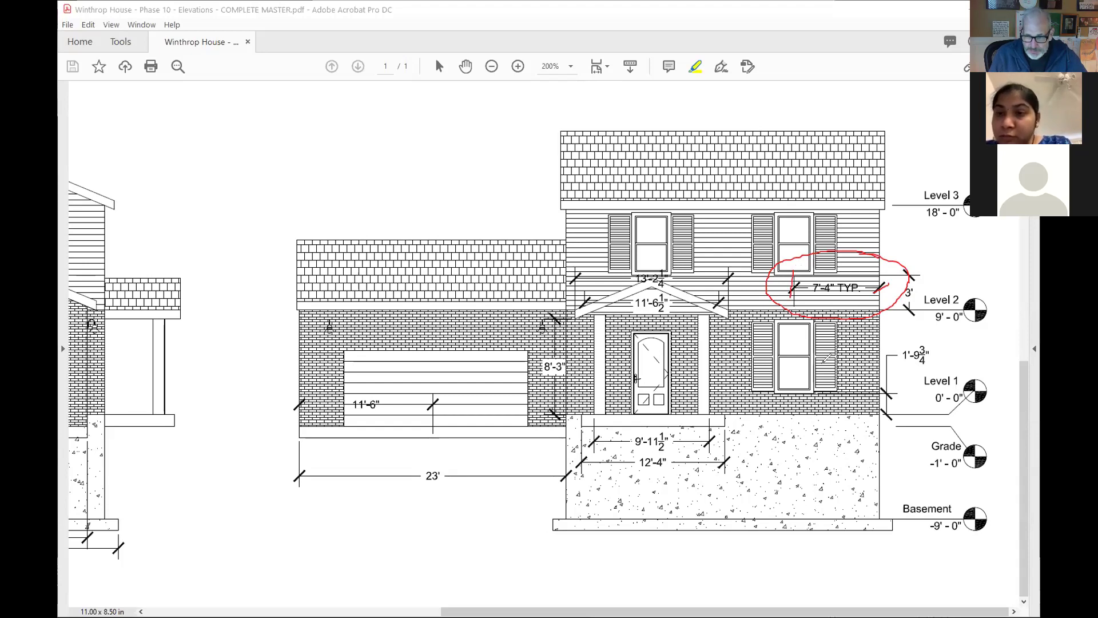
mouse_move(895, 378)
mouse_down()
mouse_move(876, 406)
mouse_move(795, 390)
mouse_move(792, 406)
mouse_up()
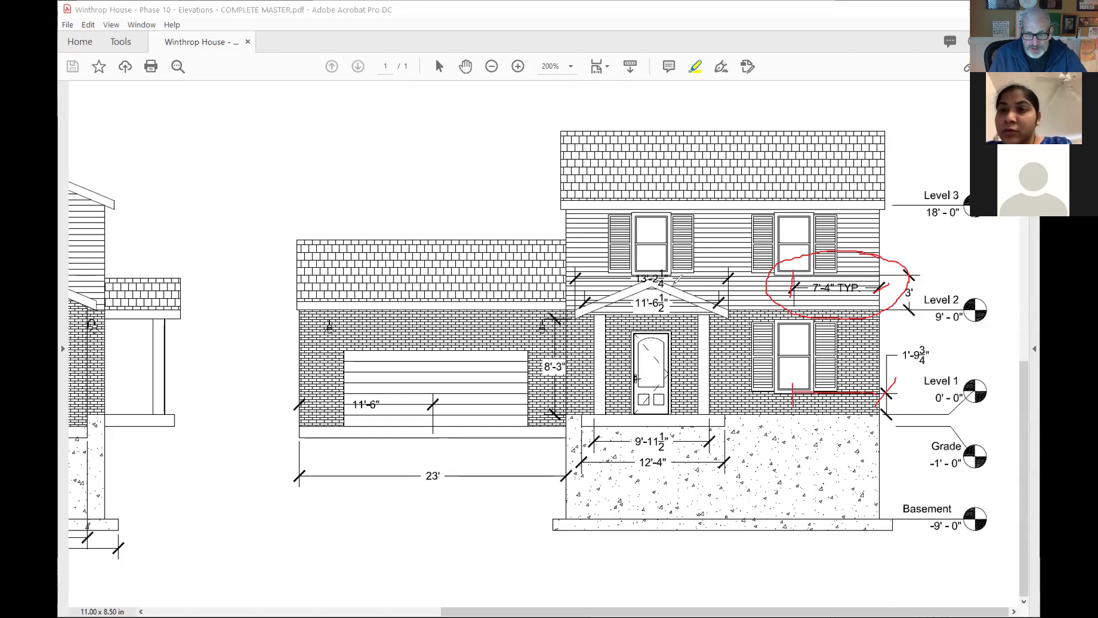
mouse_move(570, 284)
mouse_down()
mouse_move(567, 266)
mouse_move(647, 270)
mouse_move(658, 274)
mouse_move(650, 285)
mouse_up()
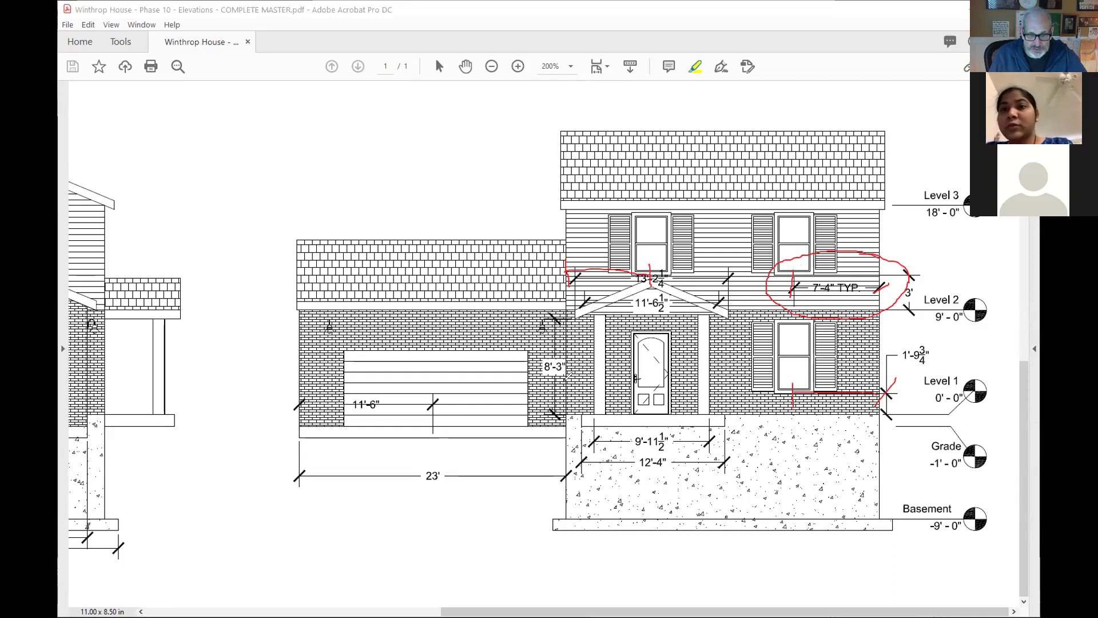
mouse_move(568, 384)
mouse_down()
mouse_move(568, 406)
mouse_move(664, 394)
mouse_move(649, 424)
mouse_up()
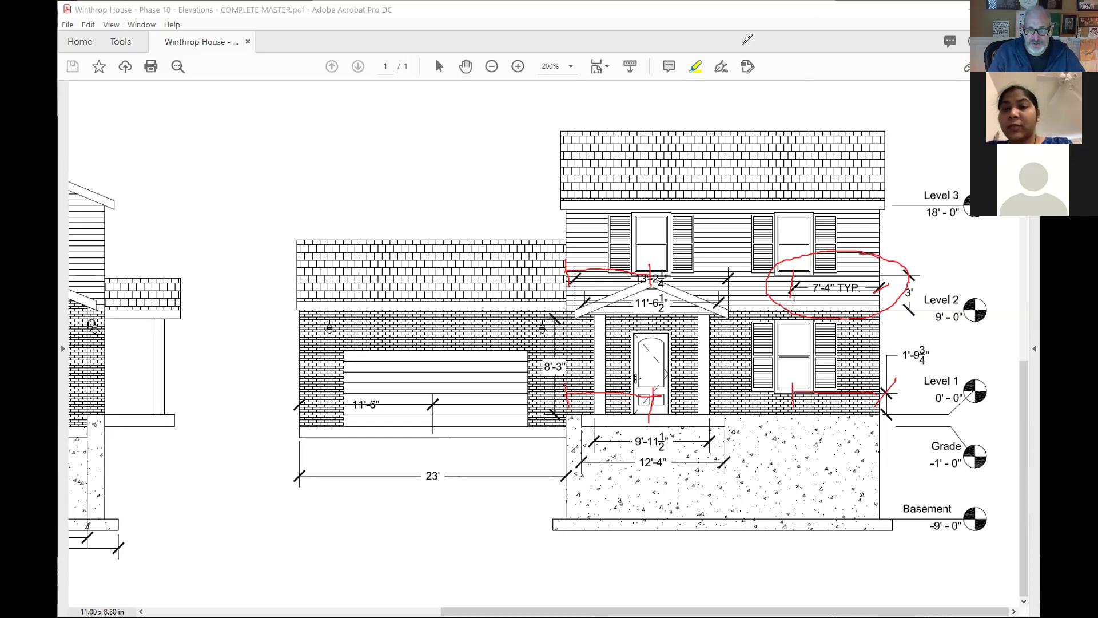
- Clear the red markups from the elevations PDF and switch back to the AutoCAD drawing
click(769, 85)
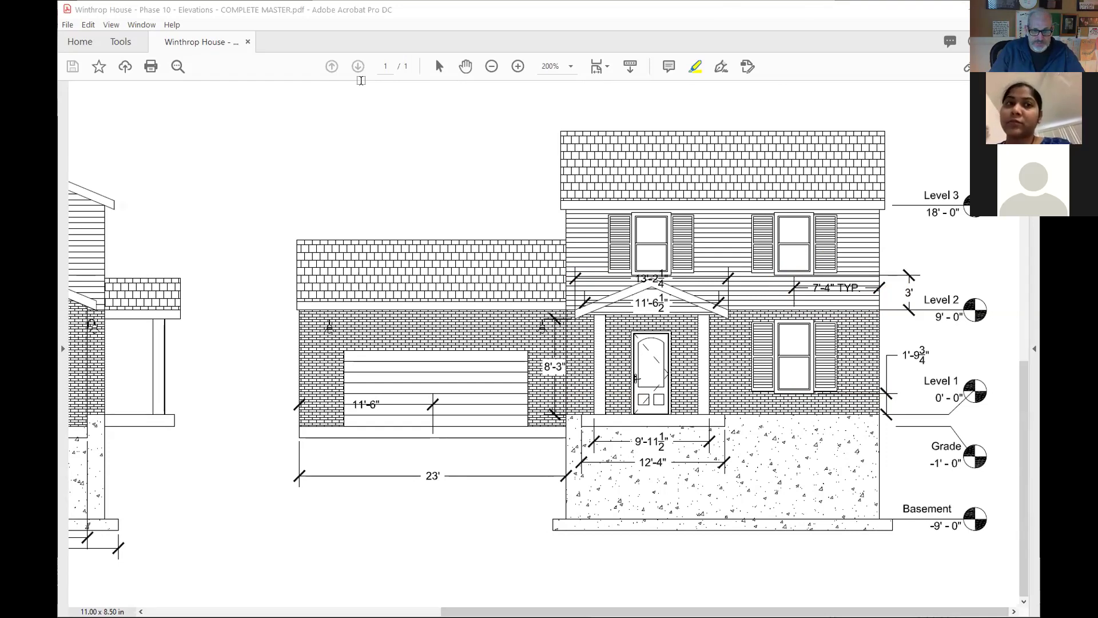
key(alt+Tab)
middle_drag(570, 361, 738, 368)
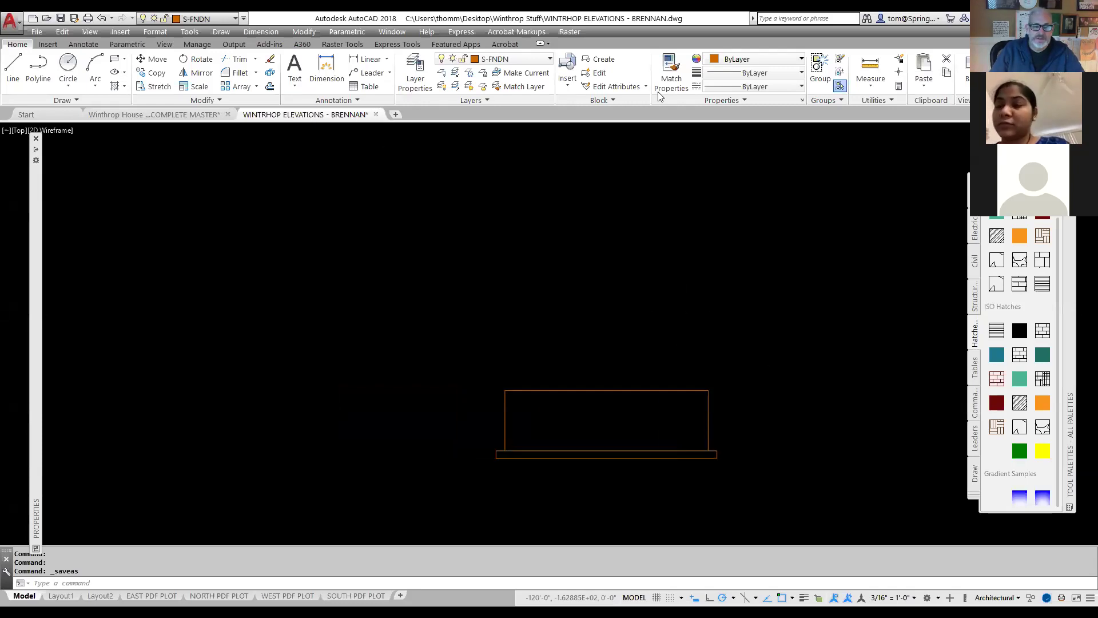
- Make A-WALL the current layer and start a line at the foundation wall's upper-right corner
click(549, 59)
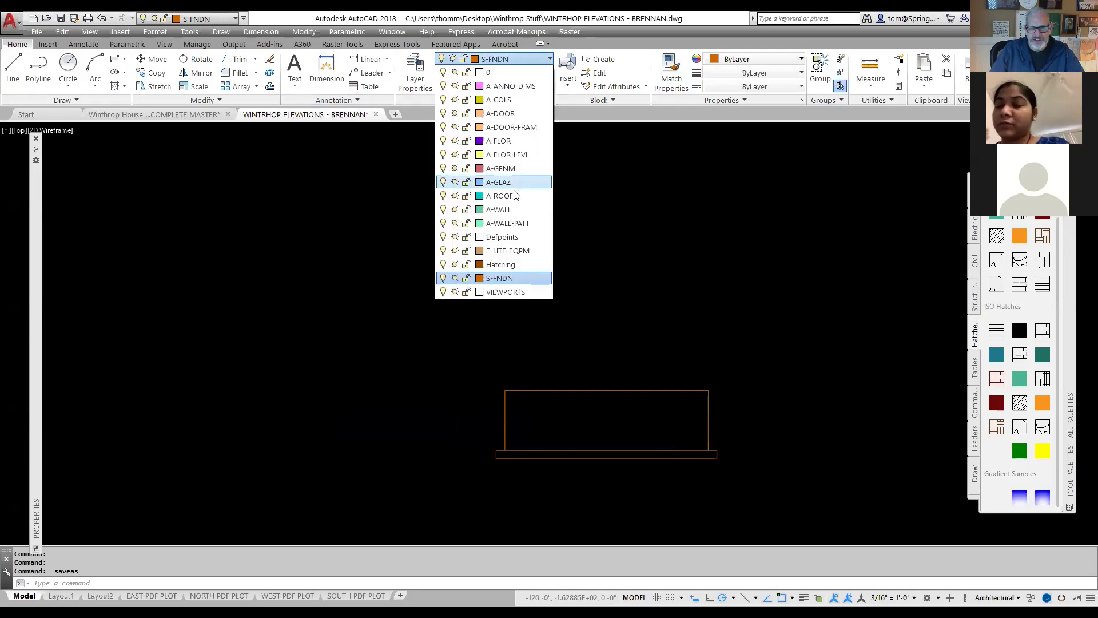
click(515, 210)
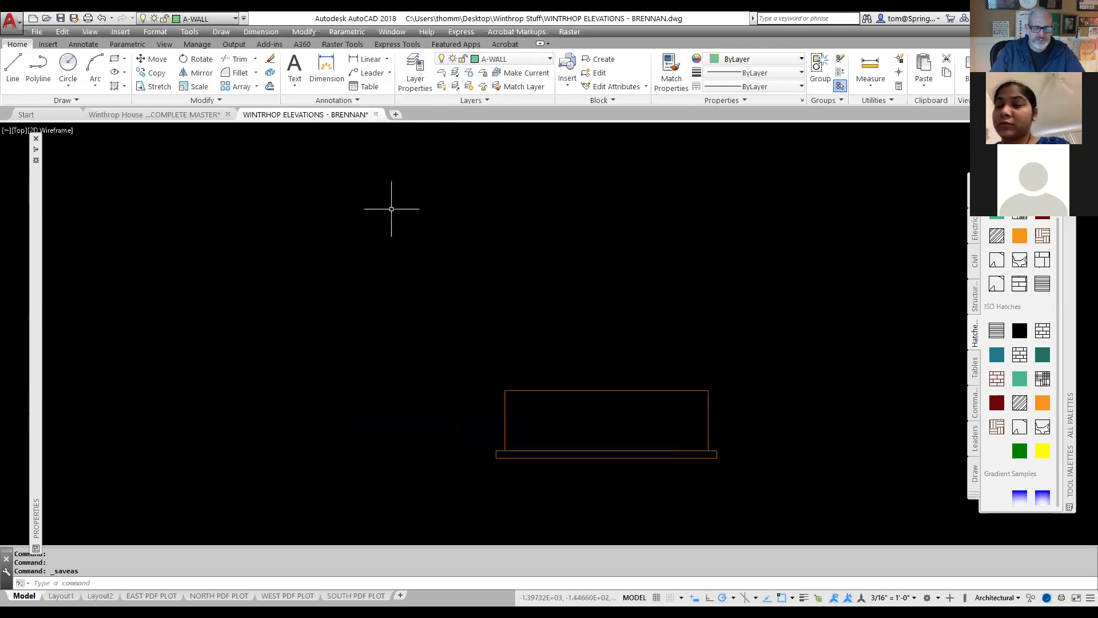
click(7, 77)
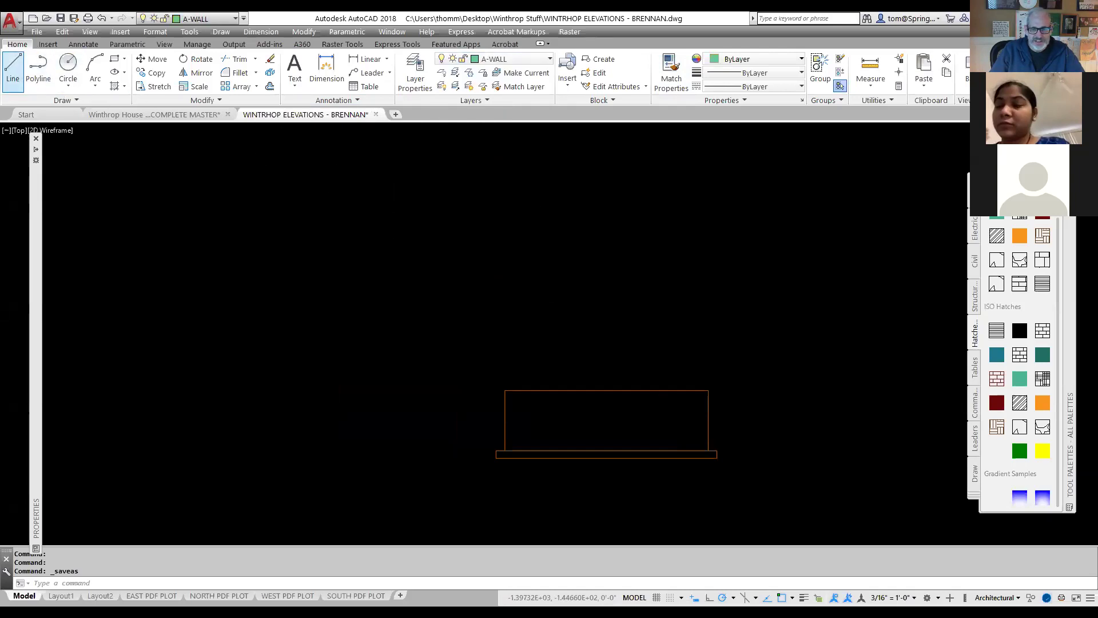
click(708, 390)
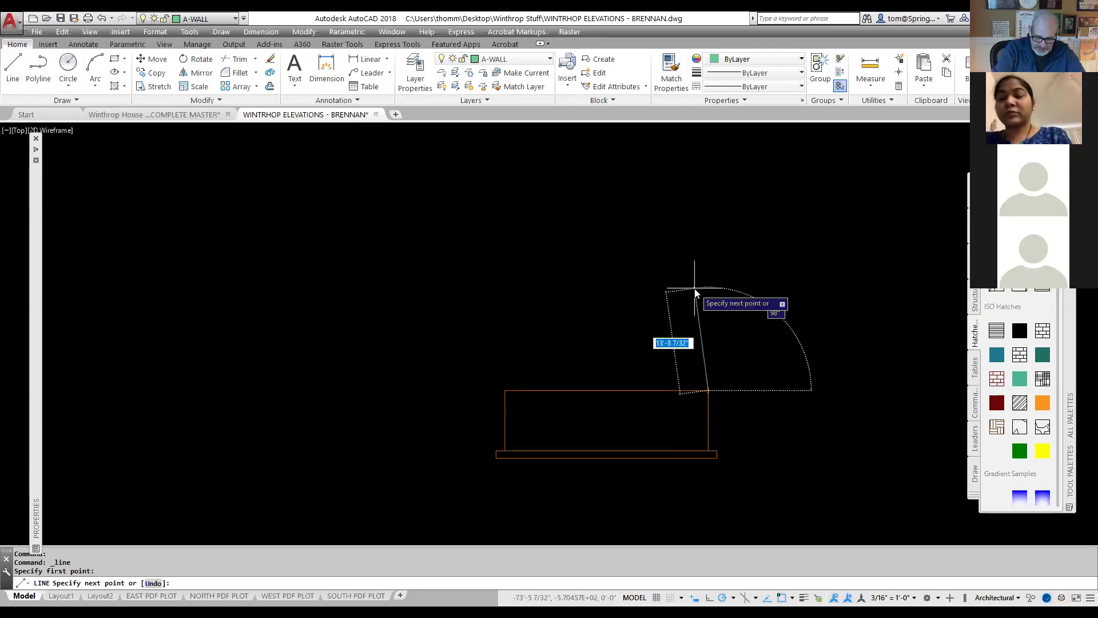
text(9')
key(Return)
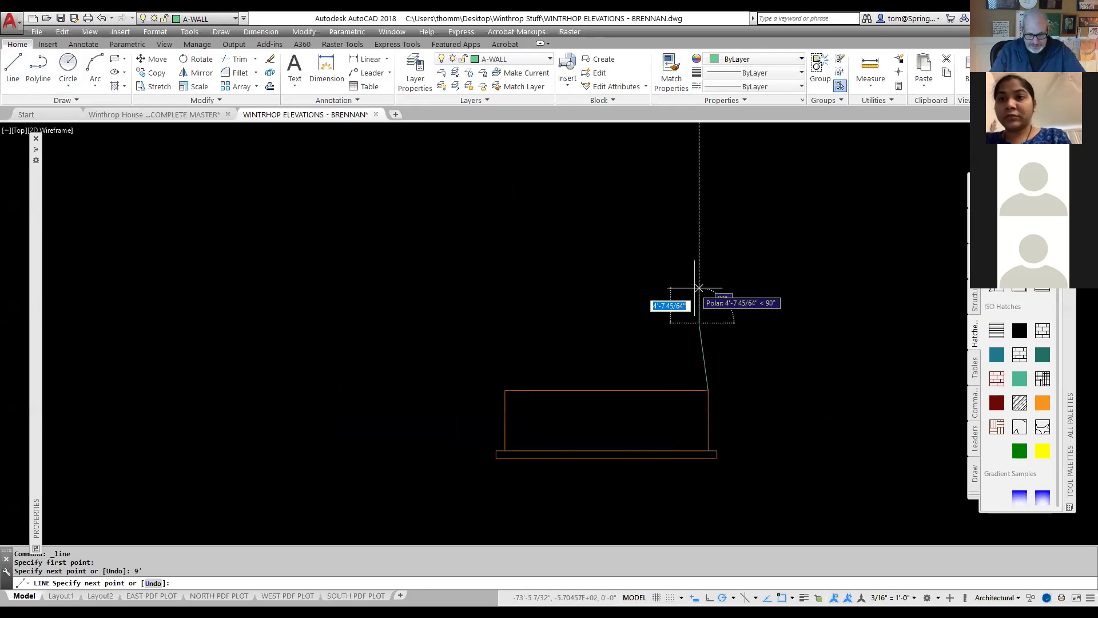
right_click(699, 288)
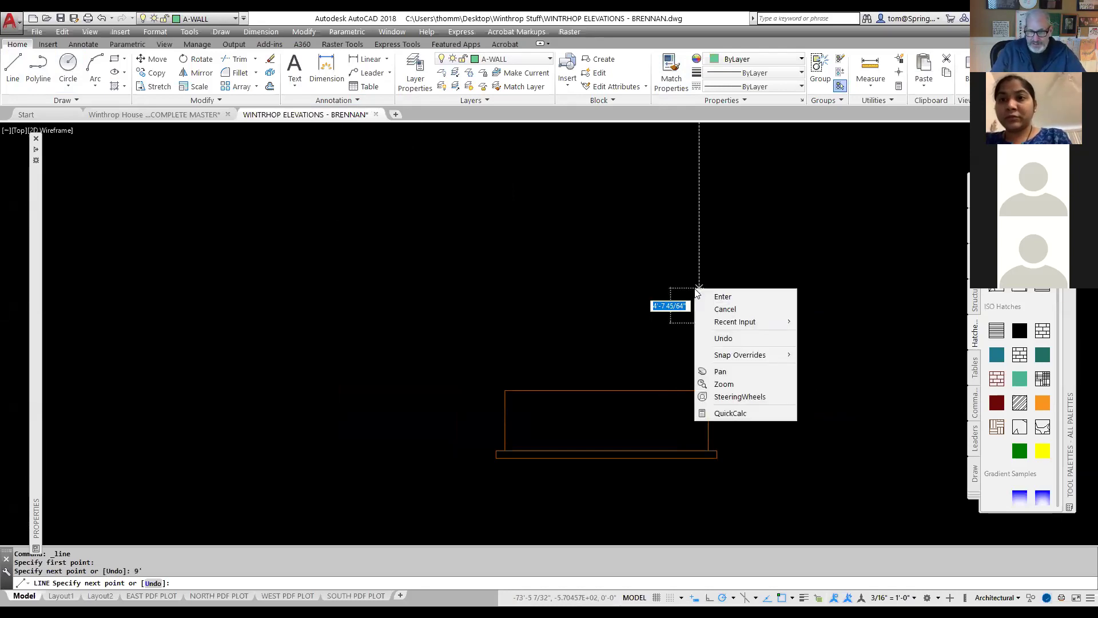
click(729, 337)
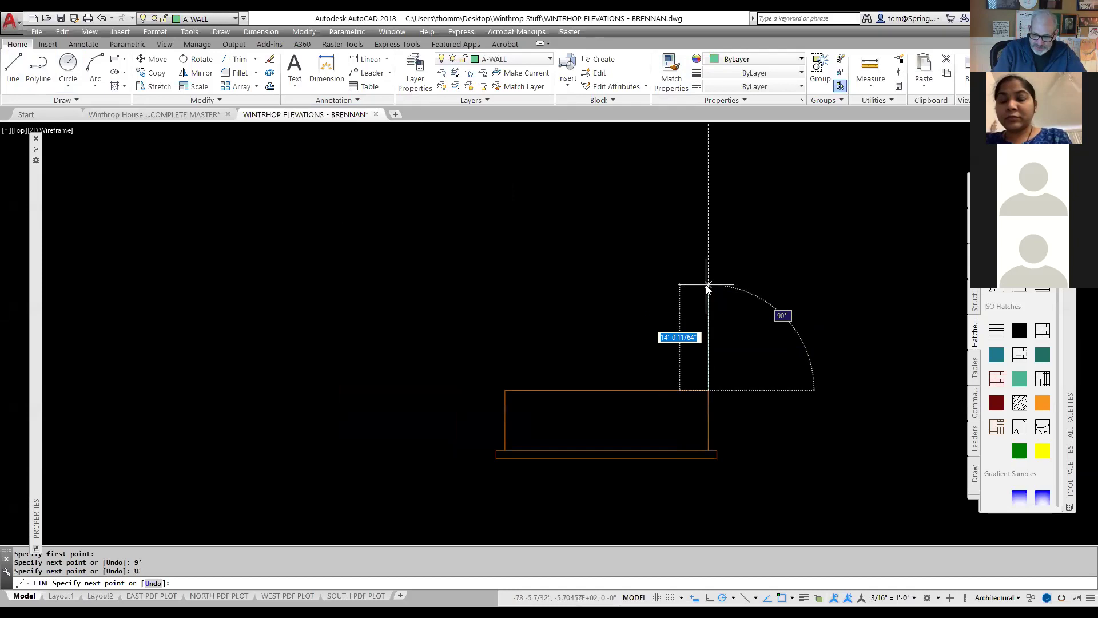
- Draw the first-storey wall outline 9' straight up, 27' to the left, and back down to the foundation's upper-left corner
text(9')
key(Return)
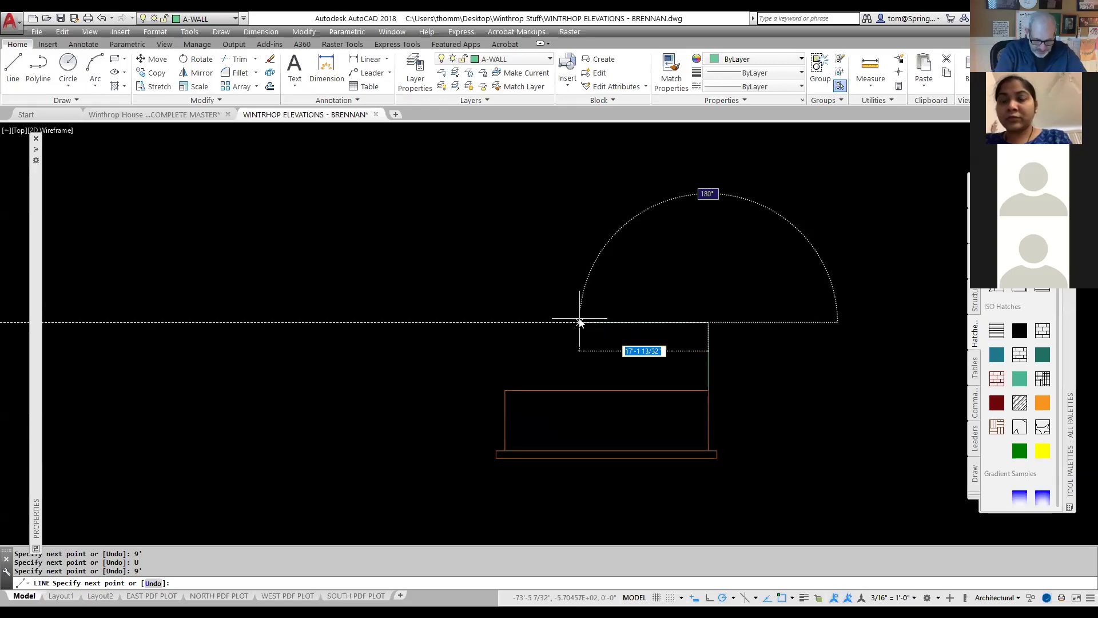
text(27')
key(Return)
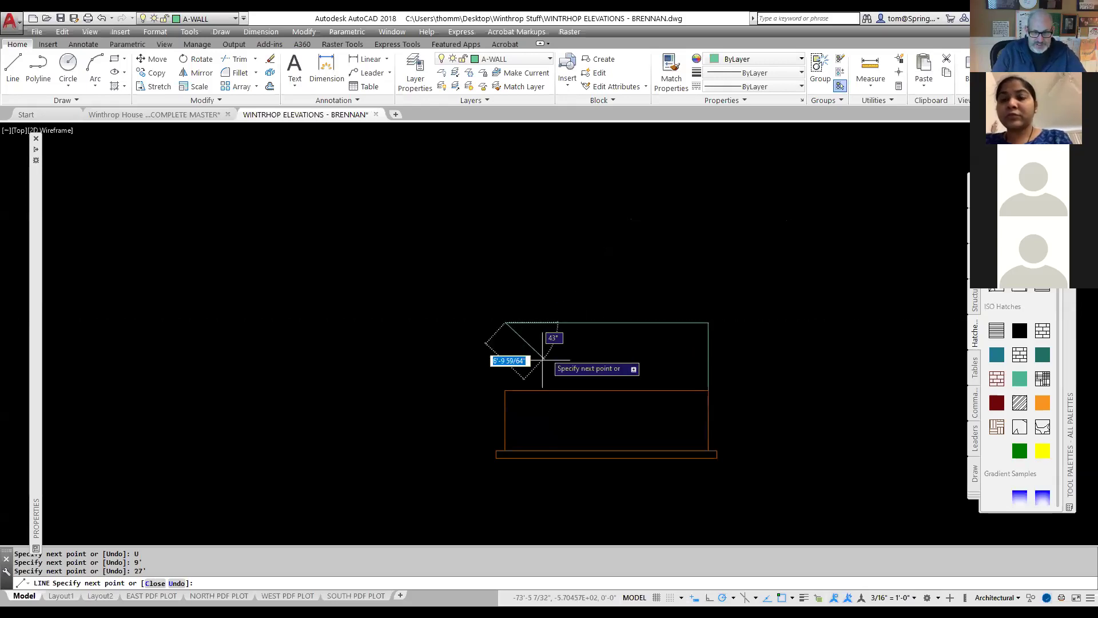
click(505, 390)
key(Escape)
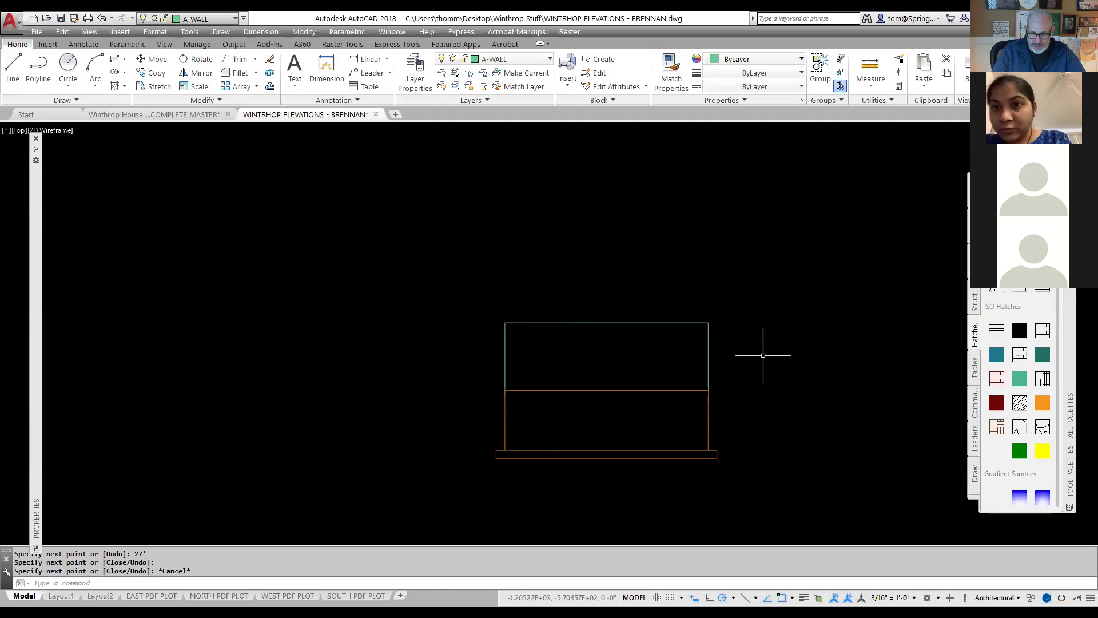
- On layer A-FLOR-LEVL, draw a horizontal level line extending right from the base of the right foundation wall
middle_drag(763, 356, 773, 454)
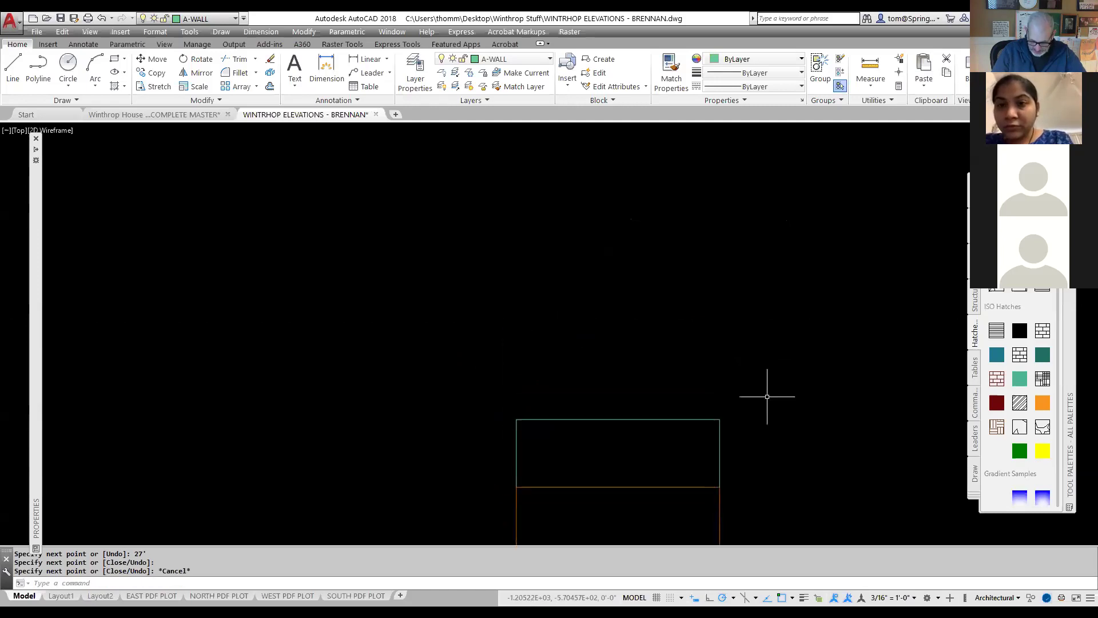
scroll(790, 375, down, 2)
middle_drag(789, 375, 685, 302)
scroll(687, 406, up, 2)
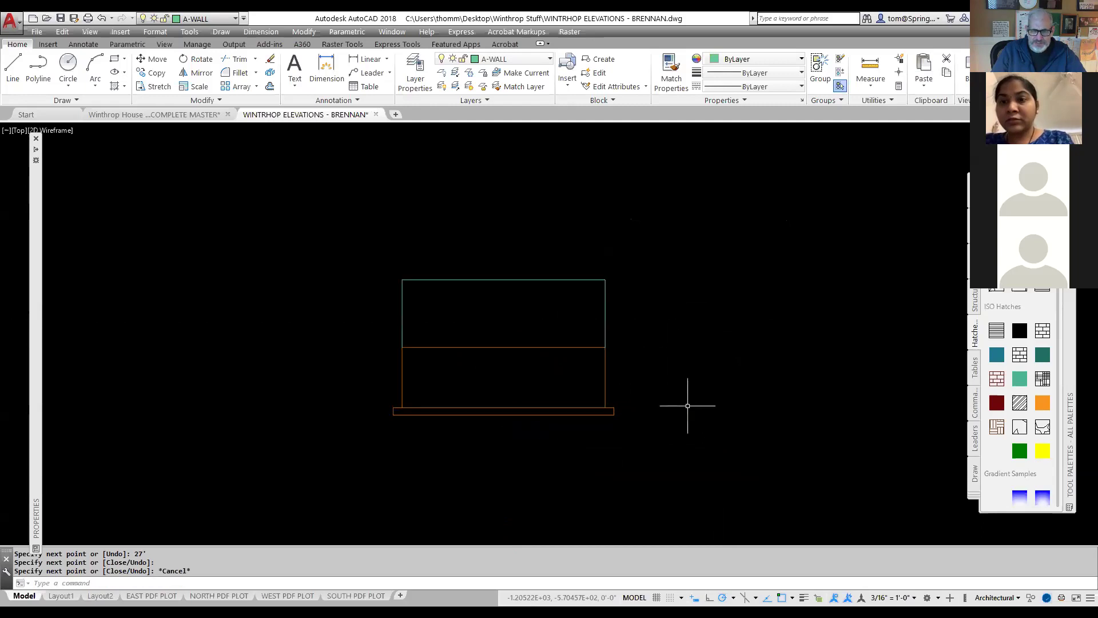
click(549, 60)
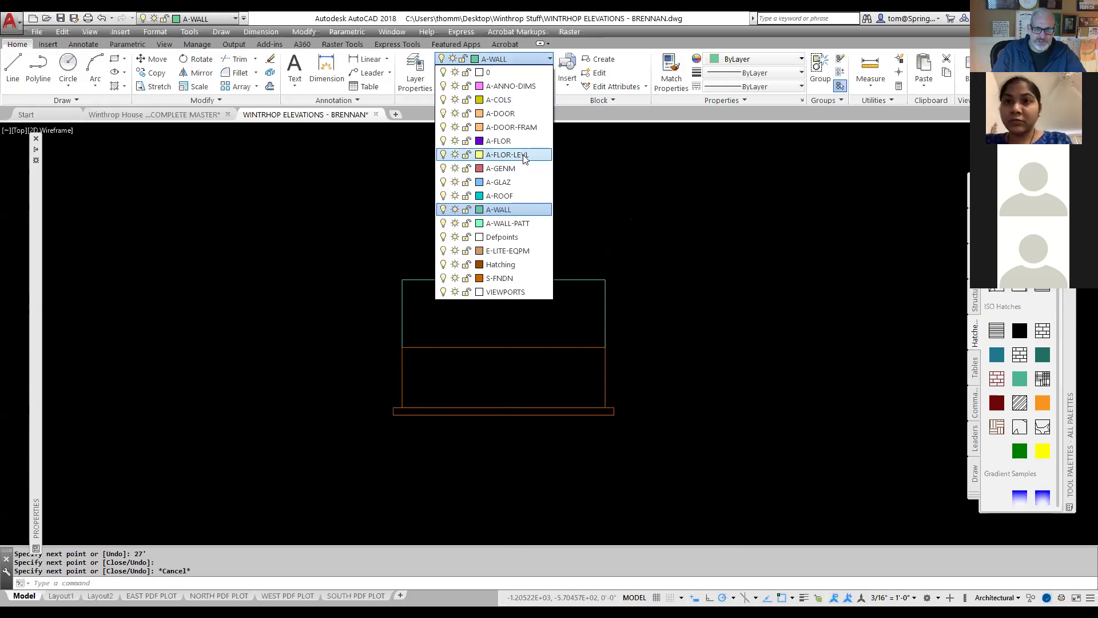
click(508, 154)
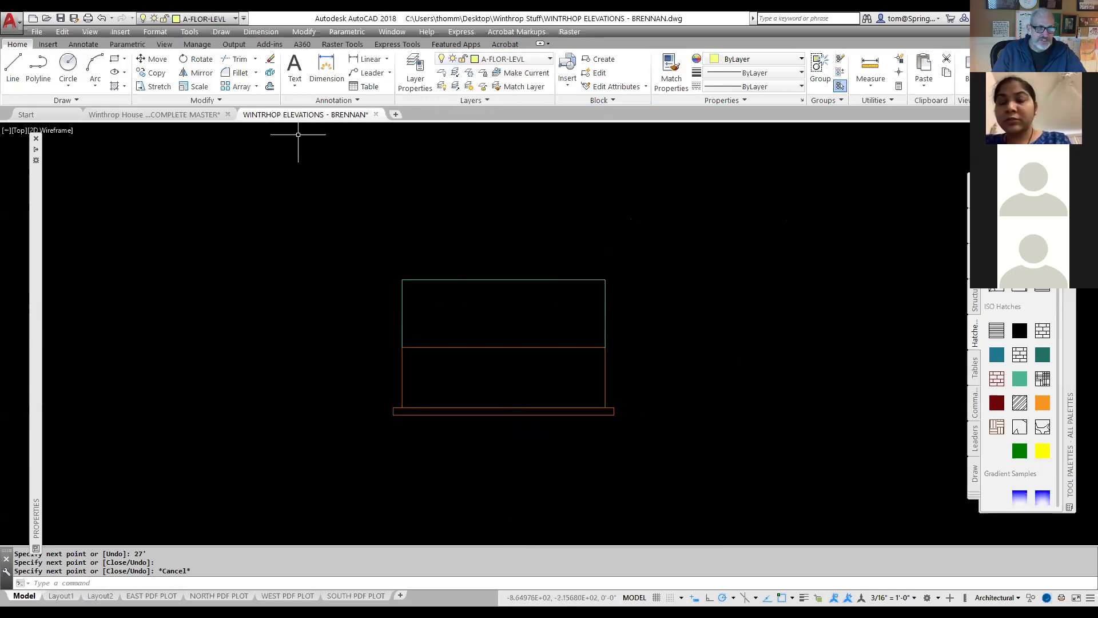
click(13, 69)
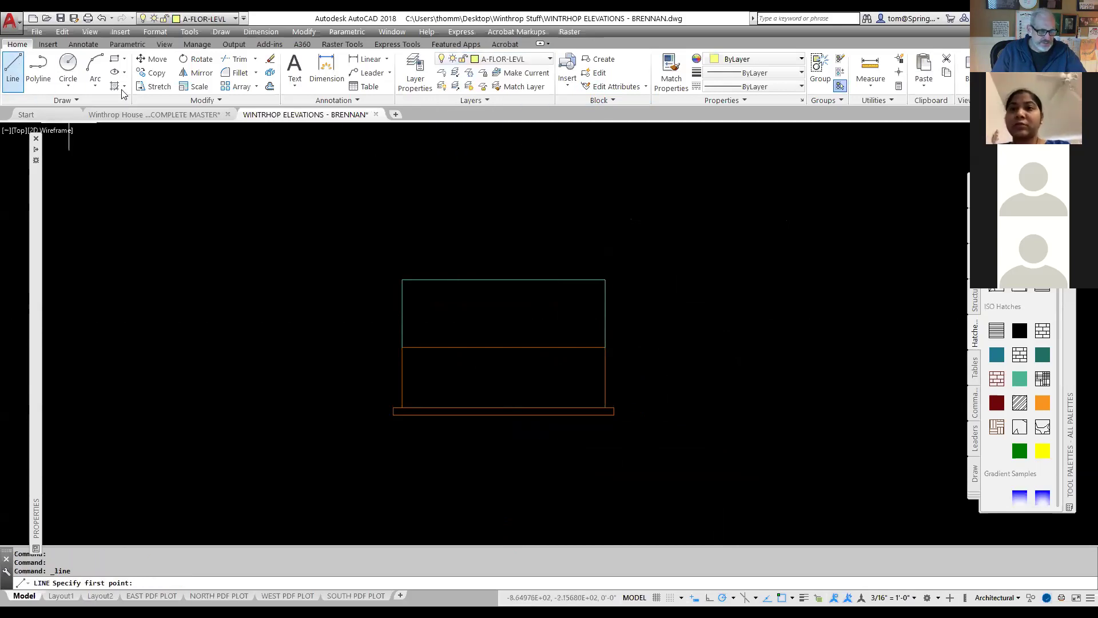
click(605, 407)
click(677, 407)
key(Escape)
- Insert the Level Head block at the right end of the basement level line, without rotation
scroll(682, 393, up, 2)
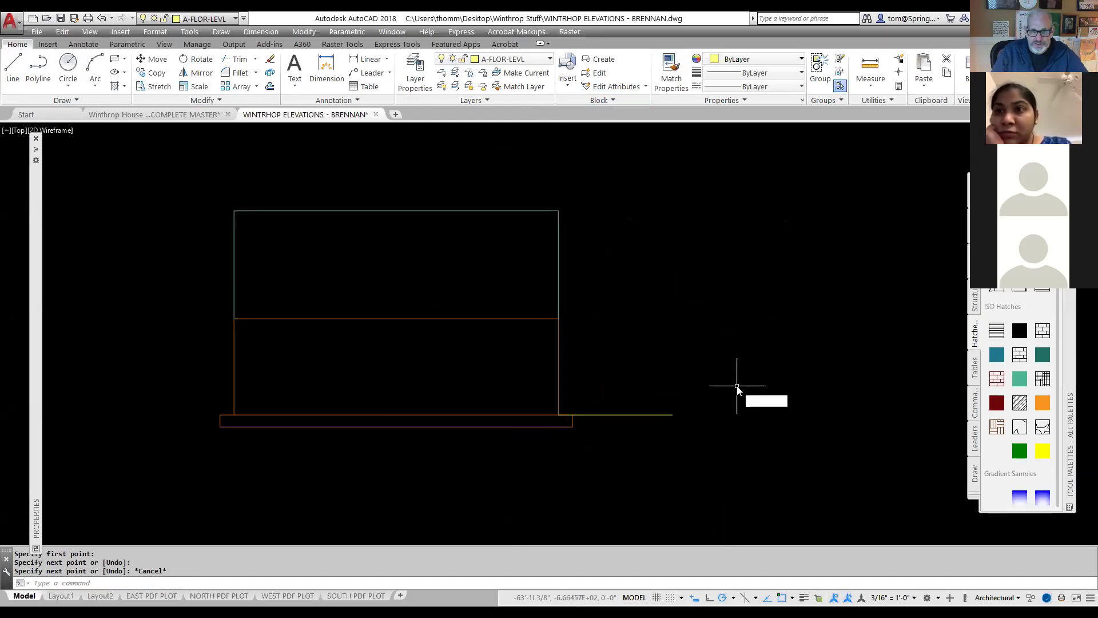
text(i)
key(Return)
click(625, 243)
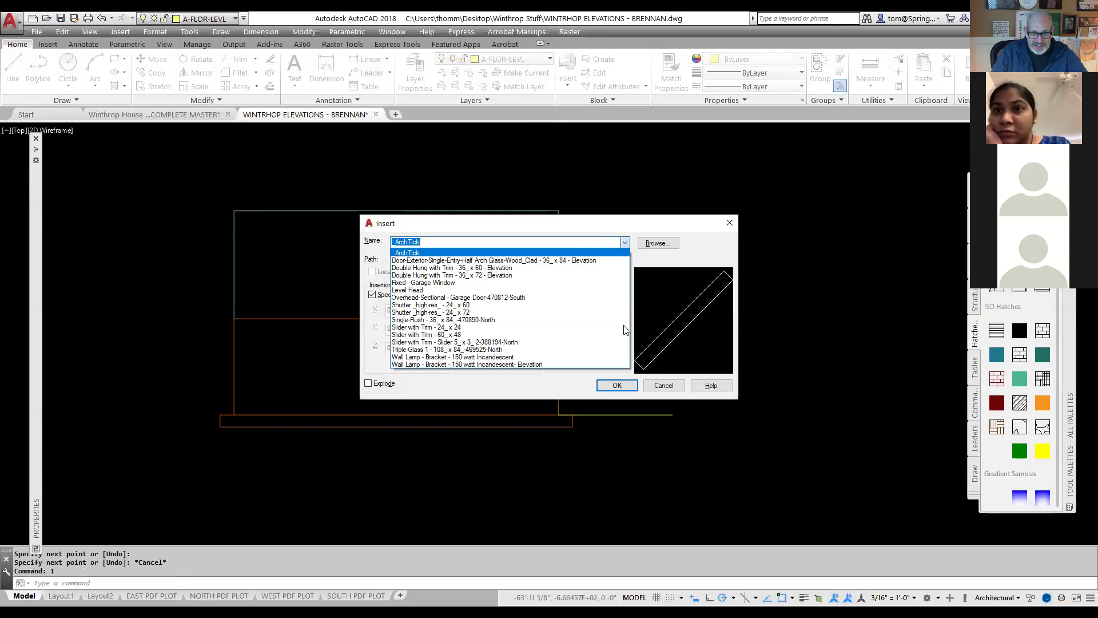
click(620, 384)
click(627, 388)
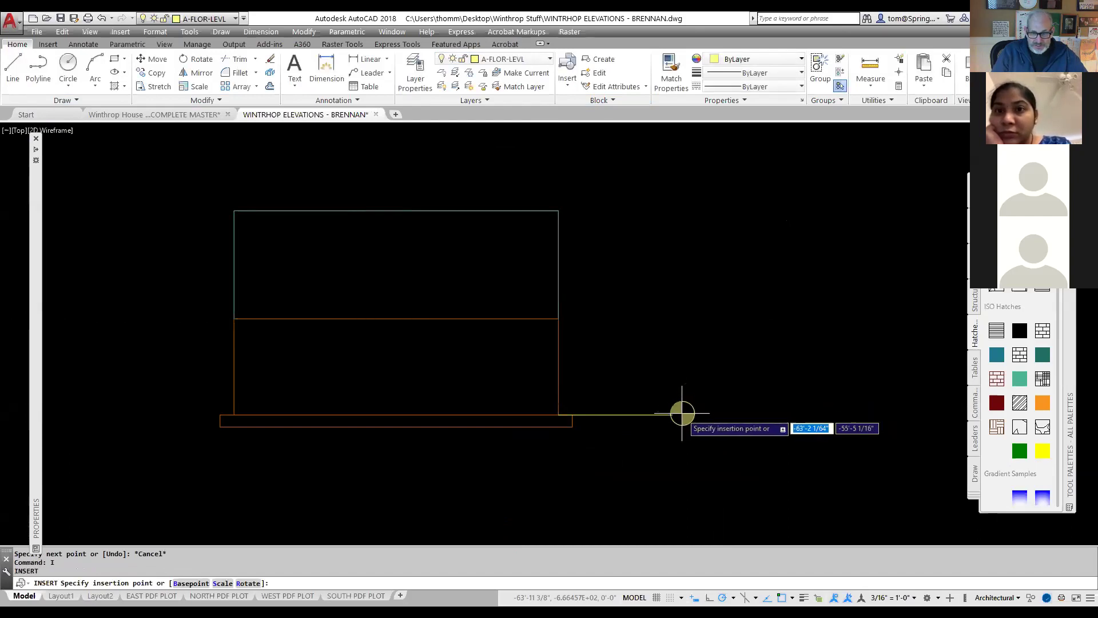
click(673, 414)
click(720, 414)
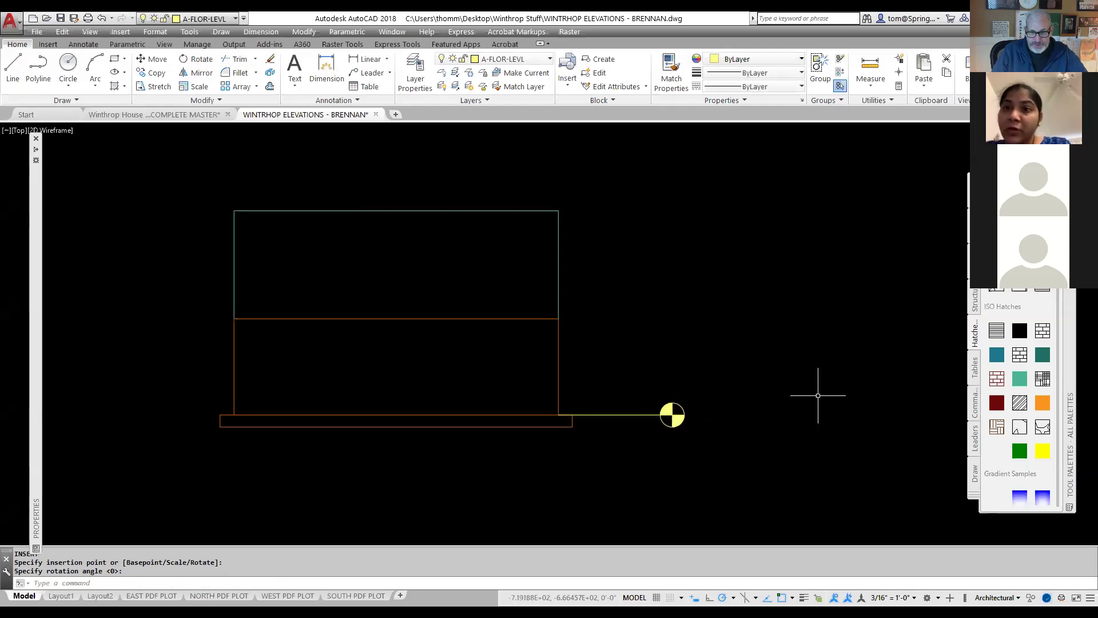
- Add the multiline text "Basement" above the level line, just left of the level head
scroll(694, 434, up, 2)
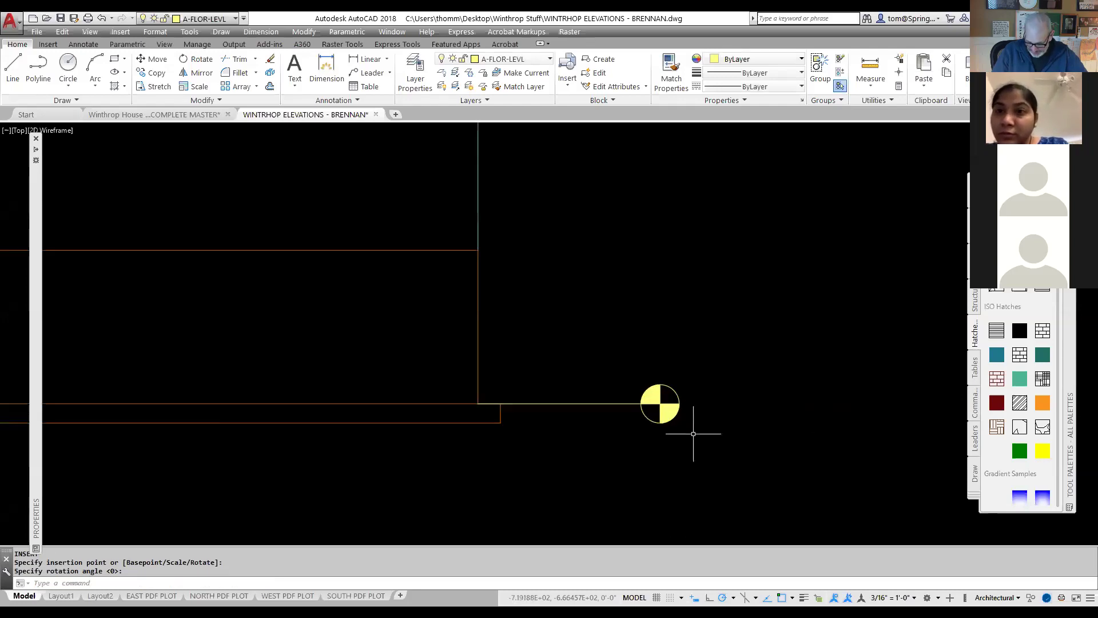
scroll(693, 434, down, 3)
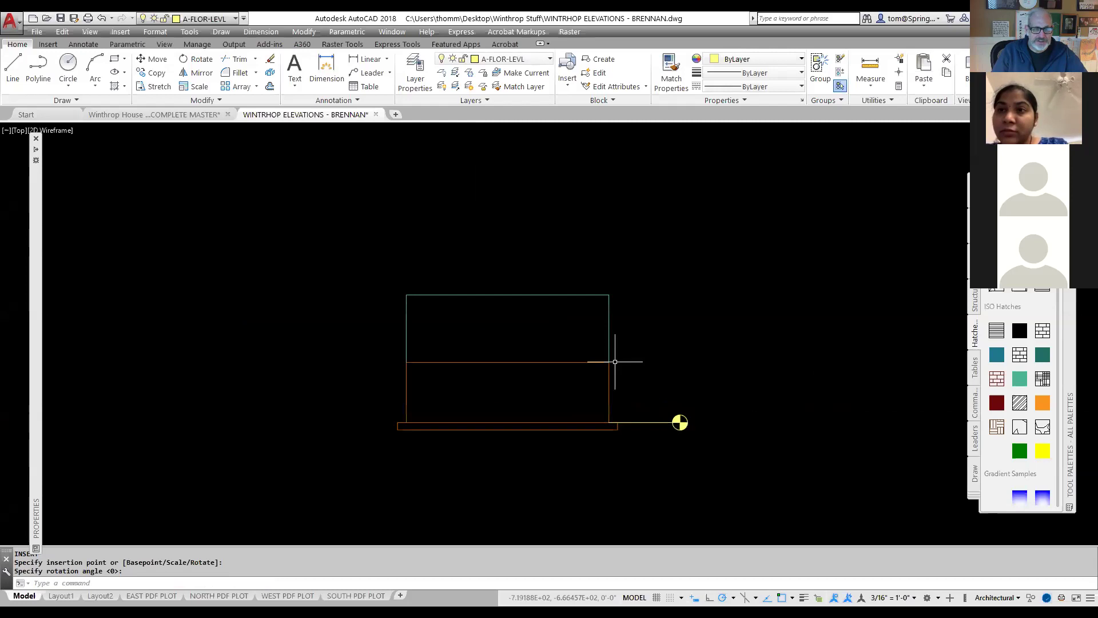
click(364, 100)
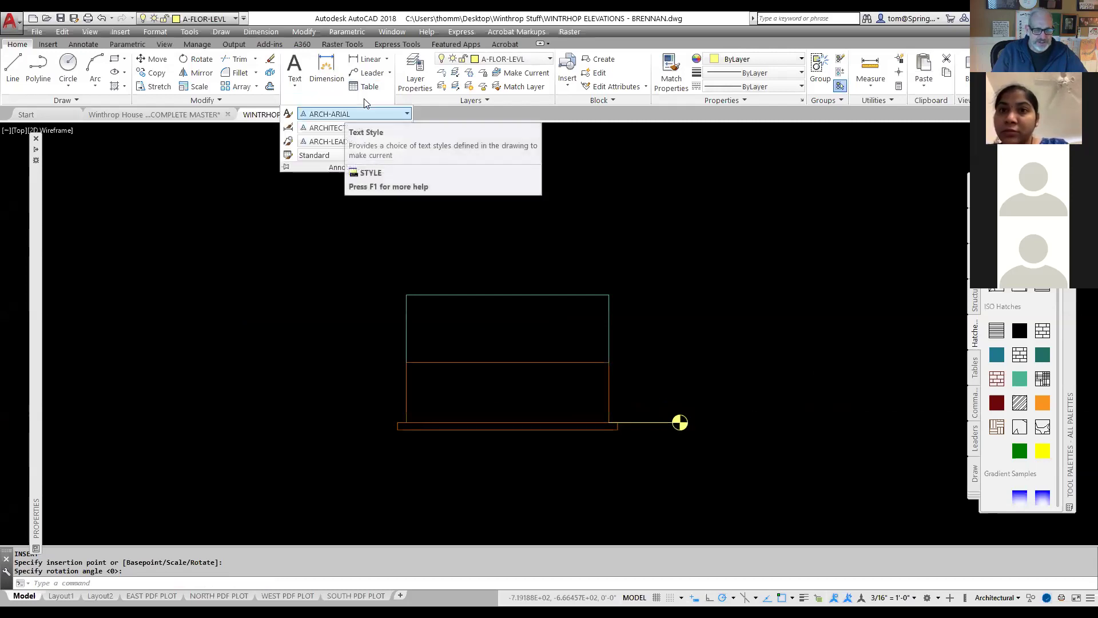
click(296, 84)
click(316, 106)
scroll(659, 413, up, 4)
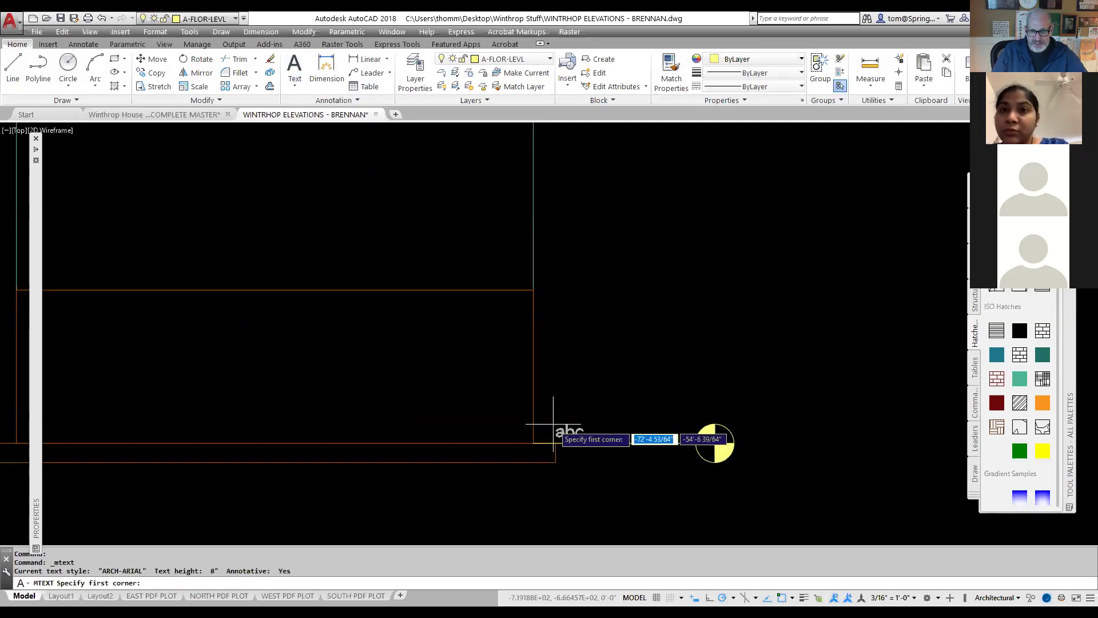
click(592, 406)
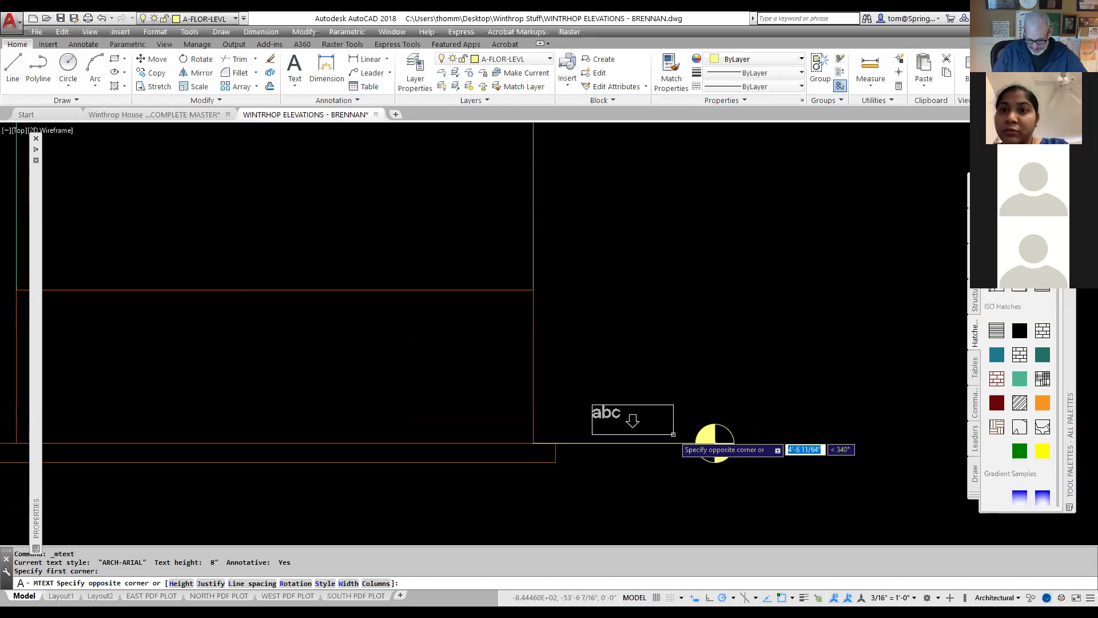
click(673, 439)
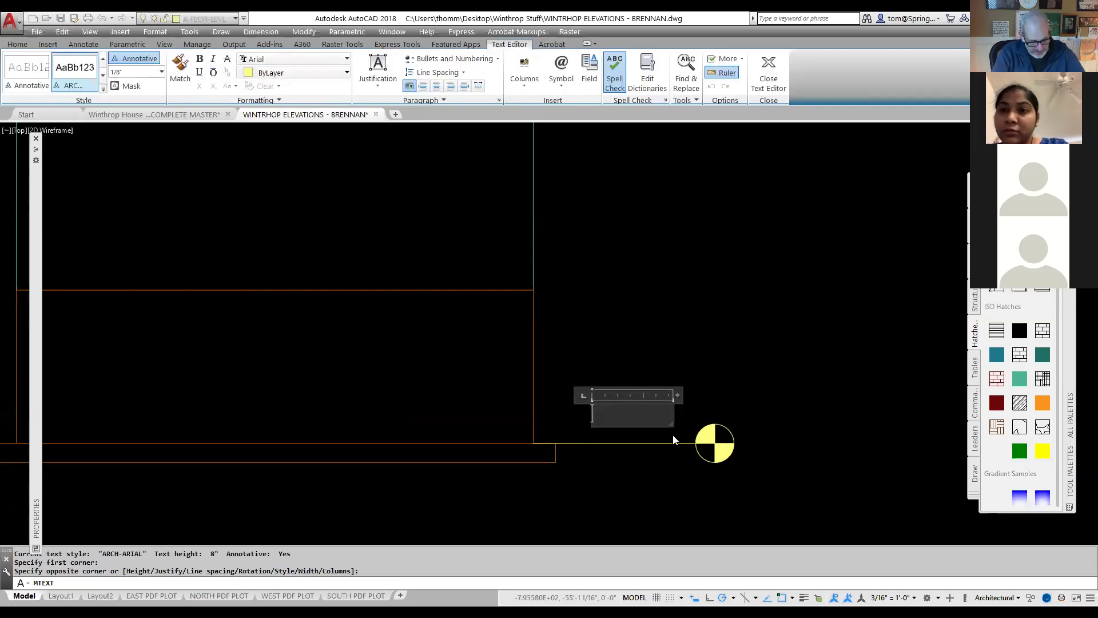
text(Basenebt)
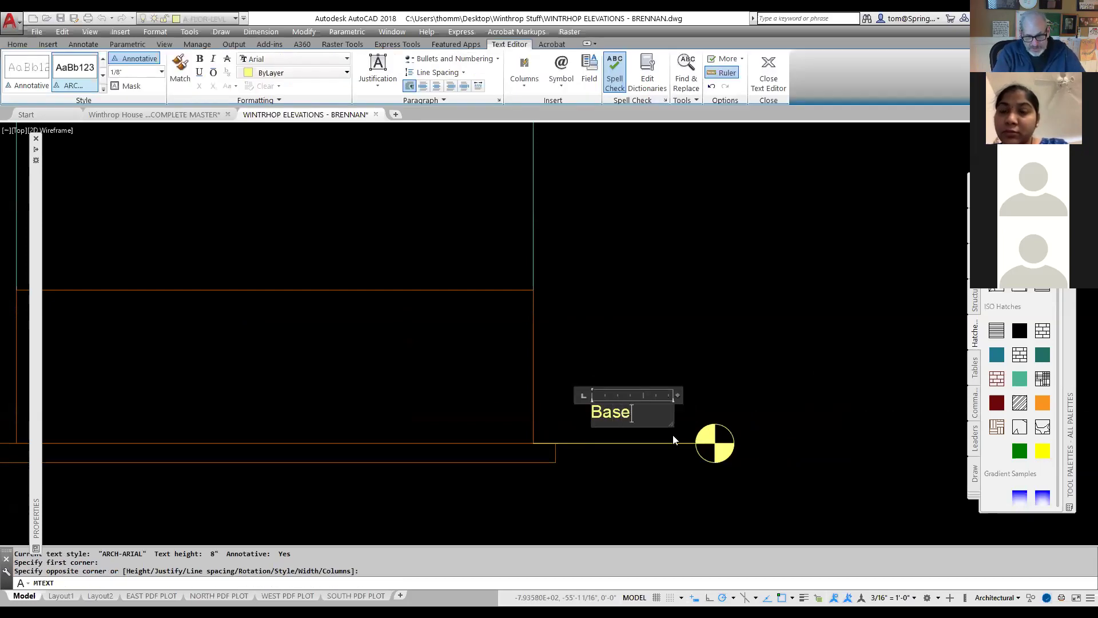
key(BackSpace)
key(BackSpace)
key(BackSpace)
key(BackSpace)
text(ment)
click(734, 336)
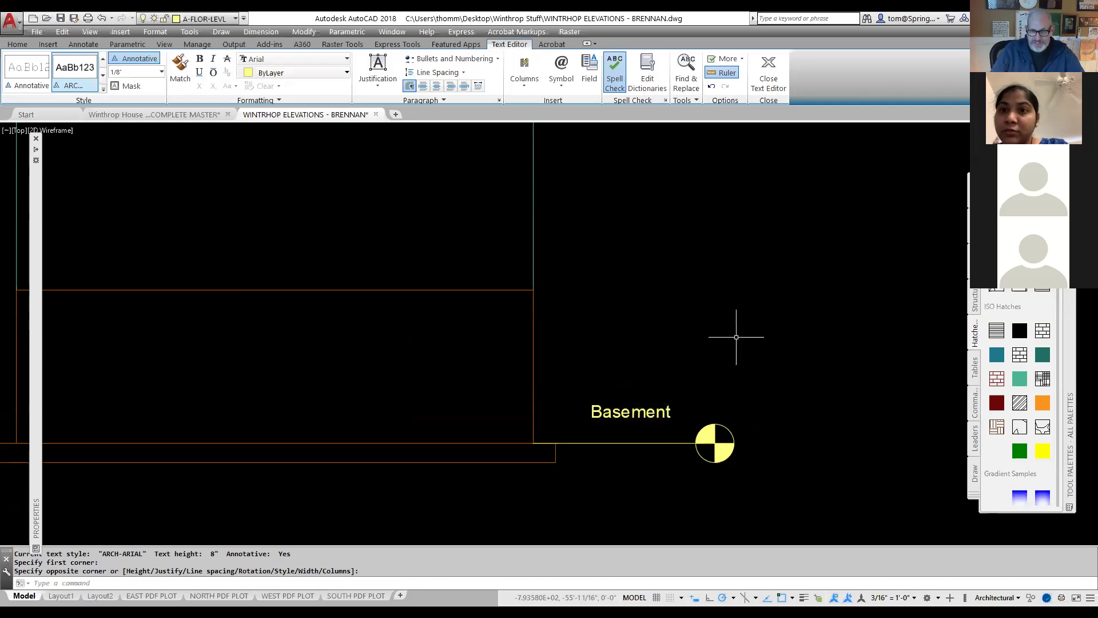
- Add the multiline text "-9'-0"" below the basement level line
right_click(730, 338)
click(761, 346)
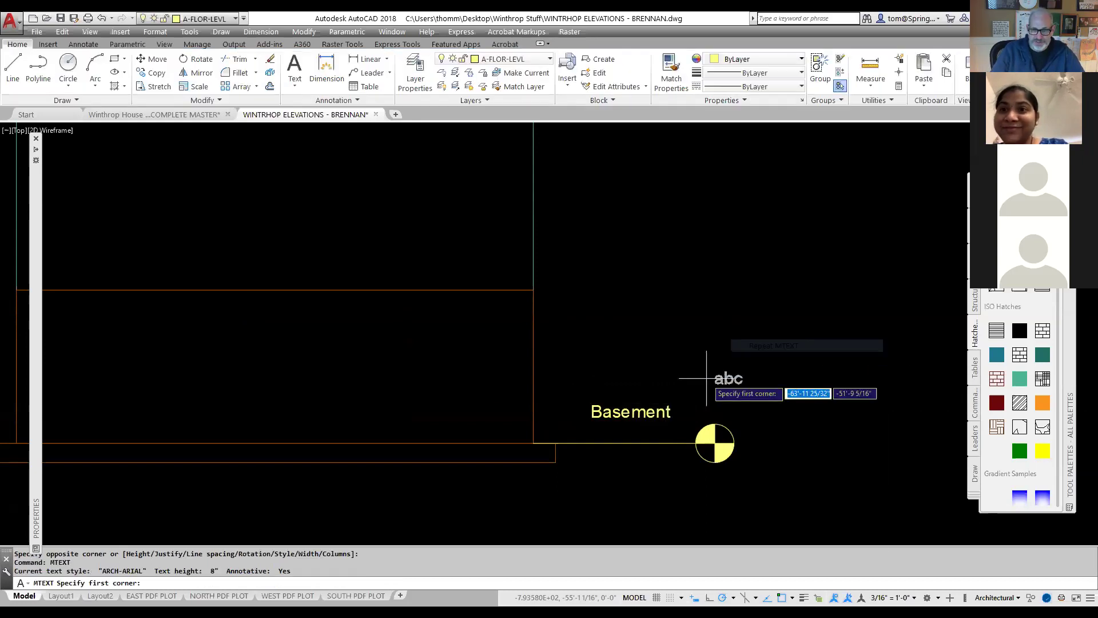
click(601, 452)
click(675, 472)
text(-9')
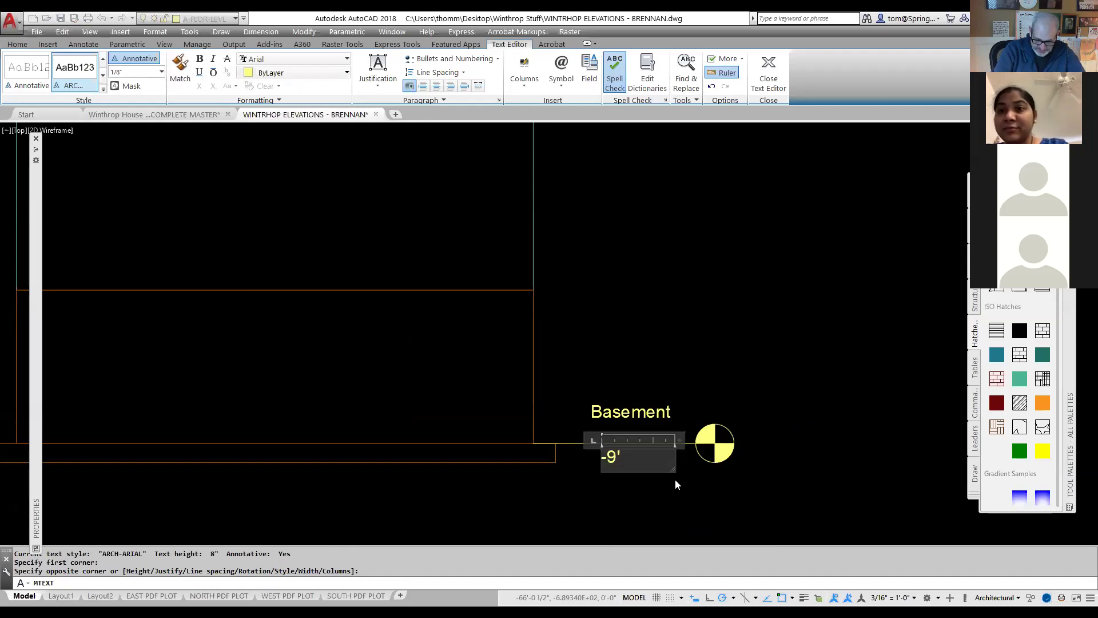
text(-0")
click(717, 519)
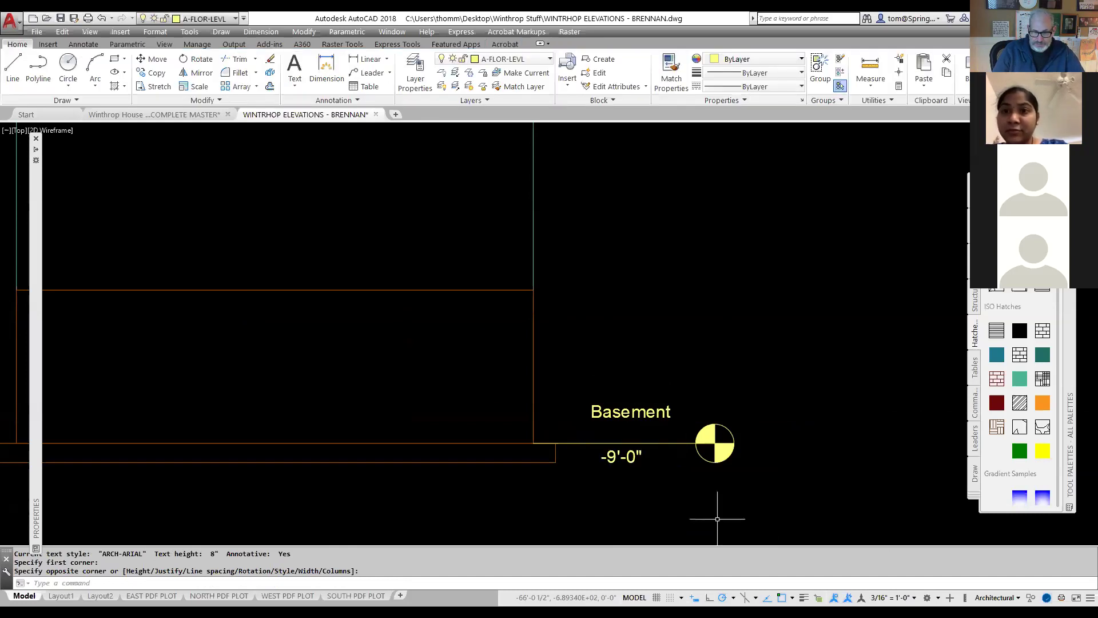
- Nudge the "-9'-0"" text to the right until it sits close to the level head
click(620, 463)
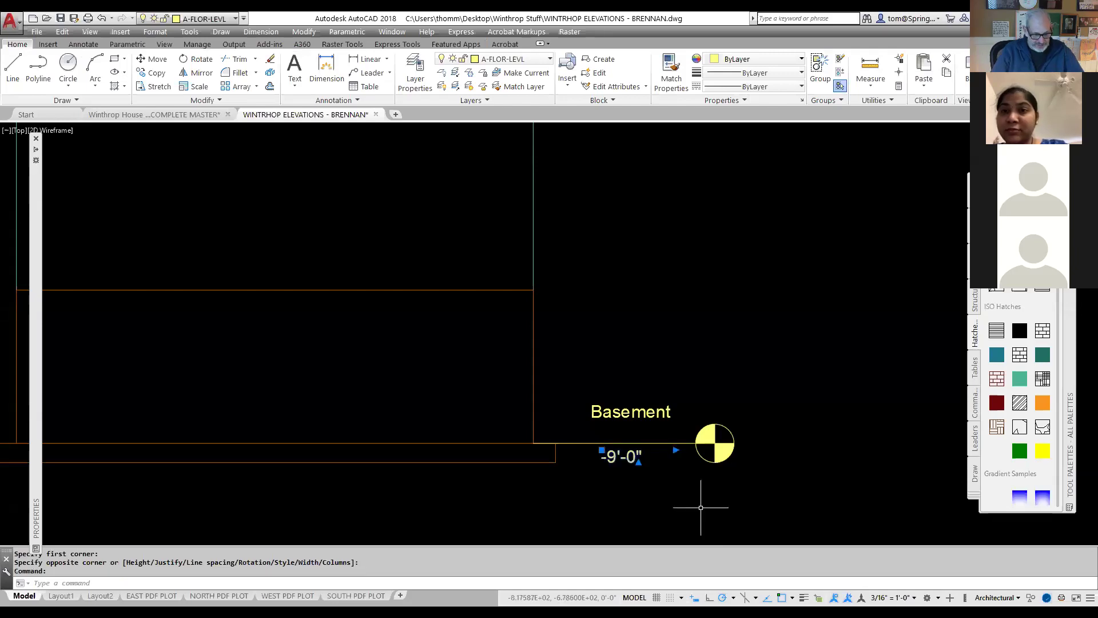
key(ctrl+Right)
key(ctrl+Right)
key(ctrl+Right)
key(ctrl+Right)
key(ctrl+Right)
key(ctrl+Right)
key(ctrl+Right)
key(ctrl+Right)
key(ctrl+Right)
key(ctrl+Right)
key(ctrl+Right)
key(ctrl+Right)
key(ctrl+Right)
key(ctrl+Right)
key(ctrl+Right)
key(ctrl+Right)
key(ctrl+Right)
key(ctrl+Right)
key(ctrl+Right)
key(ctrl+Right)
key(ctrl+Right)
key(ctrl+Right)
key(ctrl+Right)
key(ctrl+Right)
key(ctrl+Right)
key(ctrl+Right)
key(ctrl+Right)
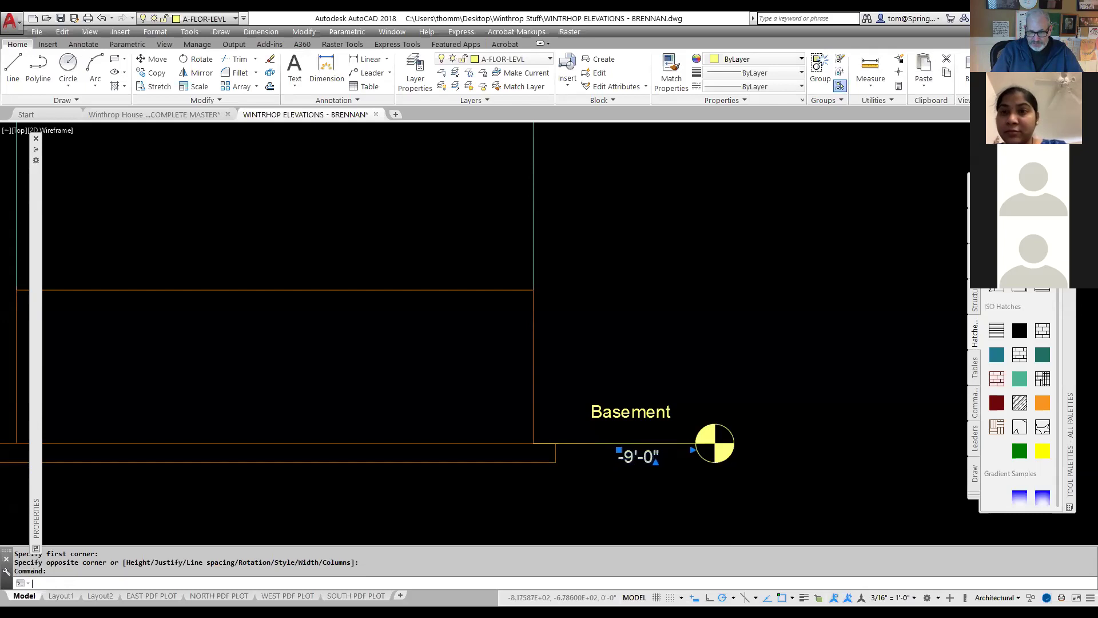
key(Escape)
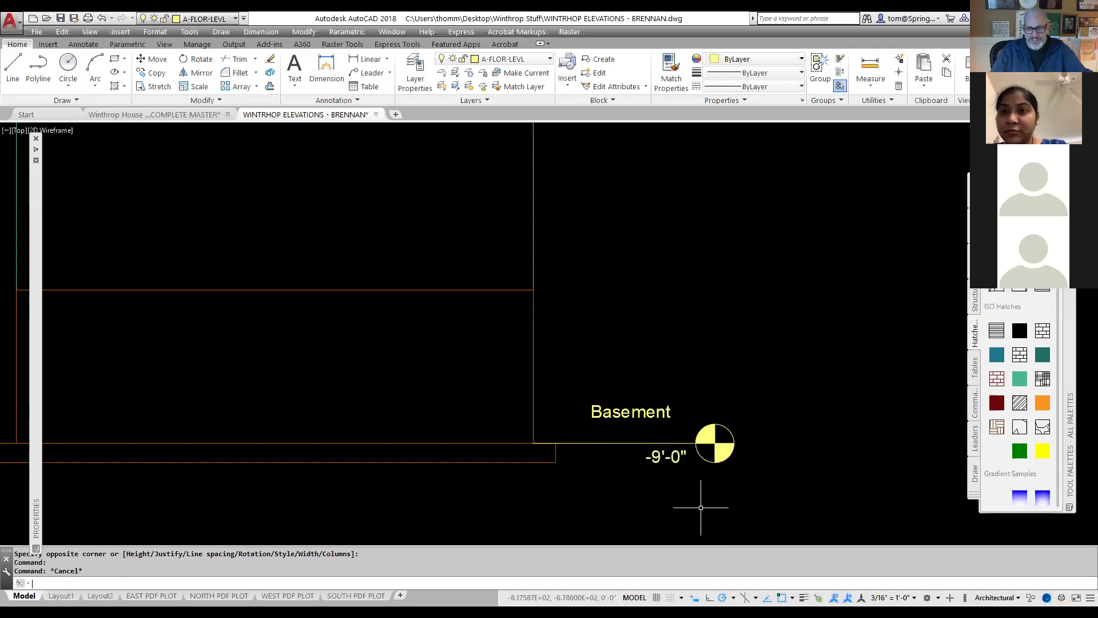
- Nudge the "Basement" text down and to the right until it sits just above the basement level line near the level head
click(646, 412)
key(ctrl+Down)
key(ctrl+Down)
key(ctrl+Down)
key(ctrl+Down)
key(ctrl+Down)
key(ctrl+Down)
key(ctrl+Down)
key(ctrl+Down)
key(ctrl+Down)
key(ctrl+Down)
key(ctrl+Down)
key(ctrl+Down)
key(ctrl+Right)
key(ctrl+Right)
key(ctrl+Right)
key(ctrl+Right)
key(ctrl+Right)
key(ctrl+Right)
key(ctrl+Down)
key(ctrl+Down)
key(ctrl+Down)
key(ctrl+Right)
key(Escape)
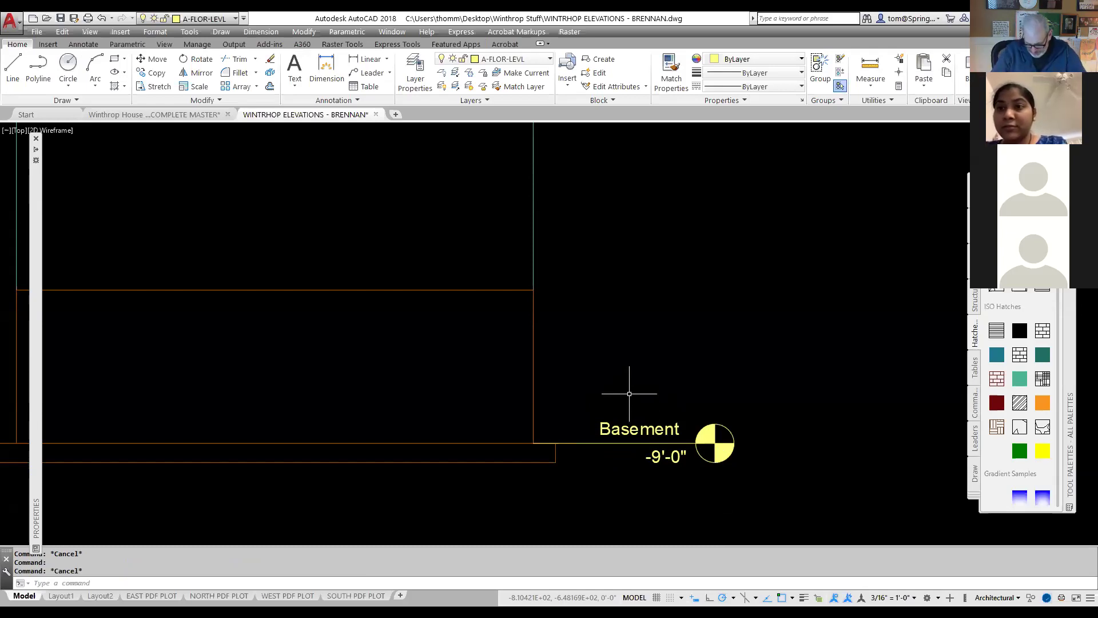
scroll(605, 304, down, 3)
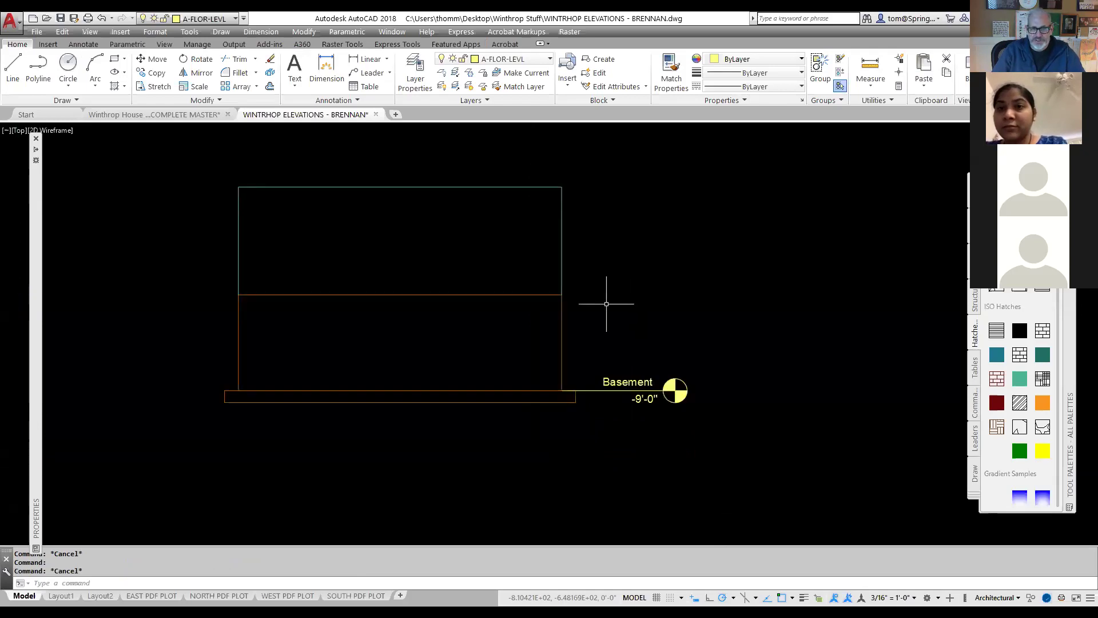
middle_drag(605, 304, 596, 362)
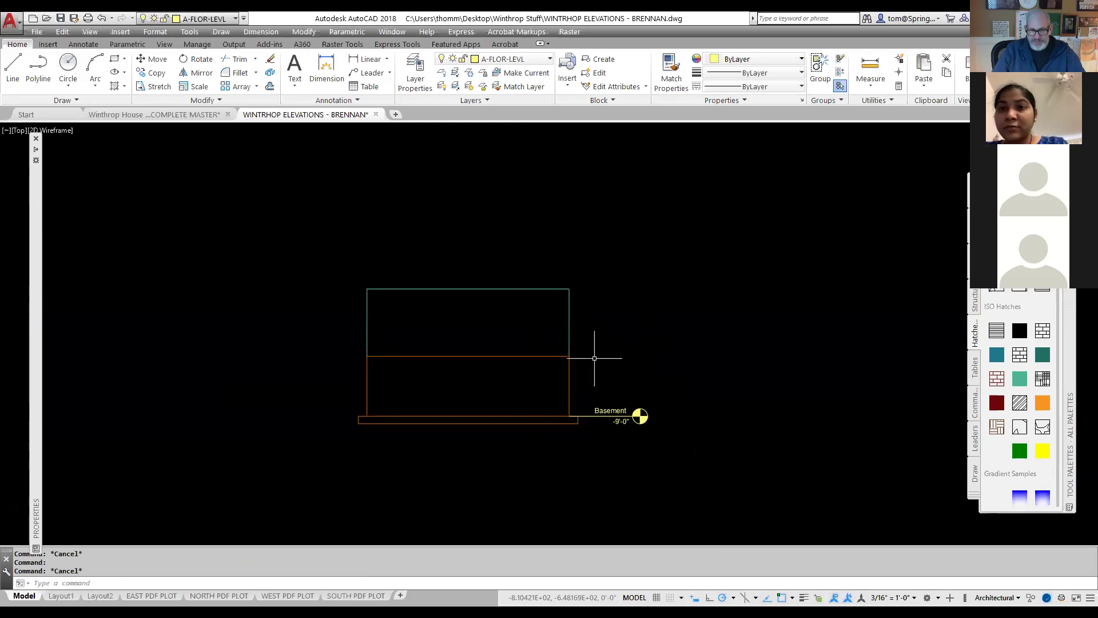
scroll(595, 358, up, 2)
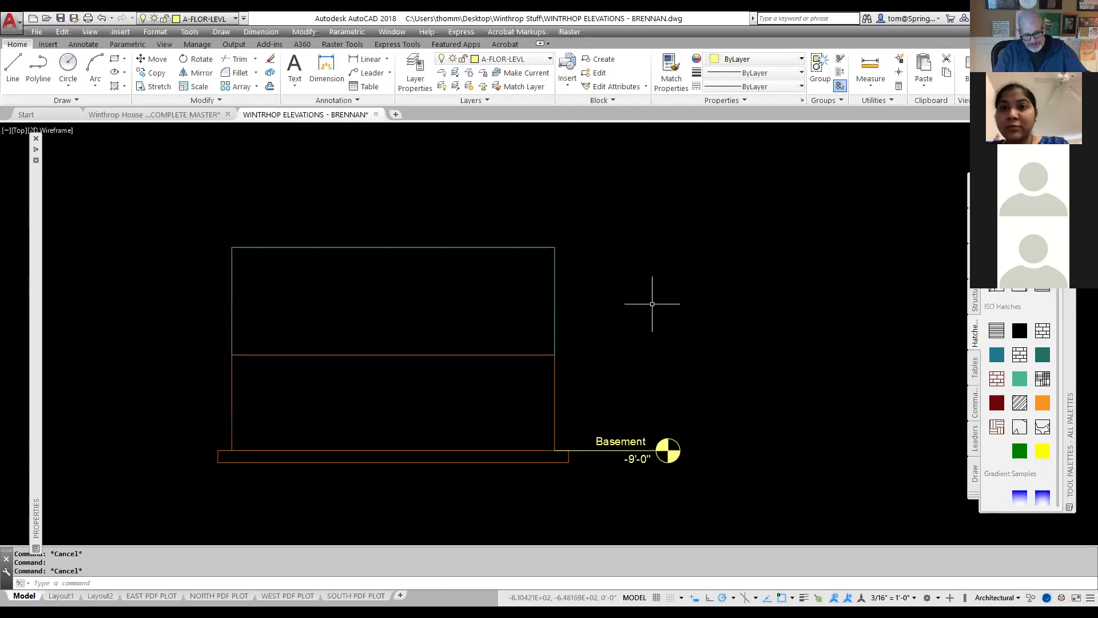
text(c)
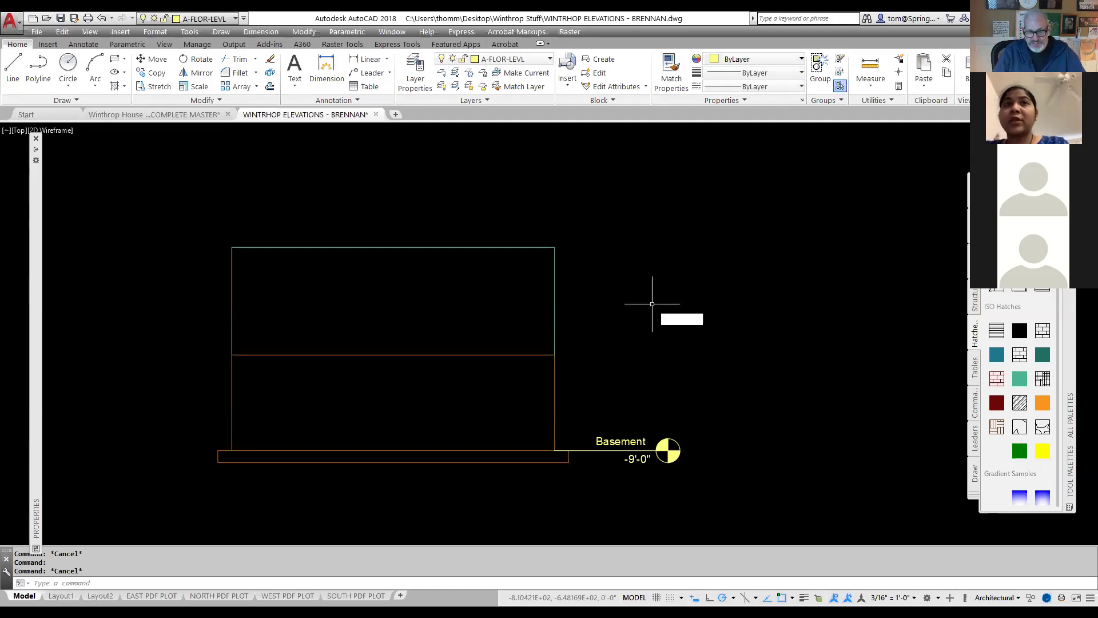
key(Return)
key(Escape)
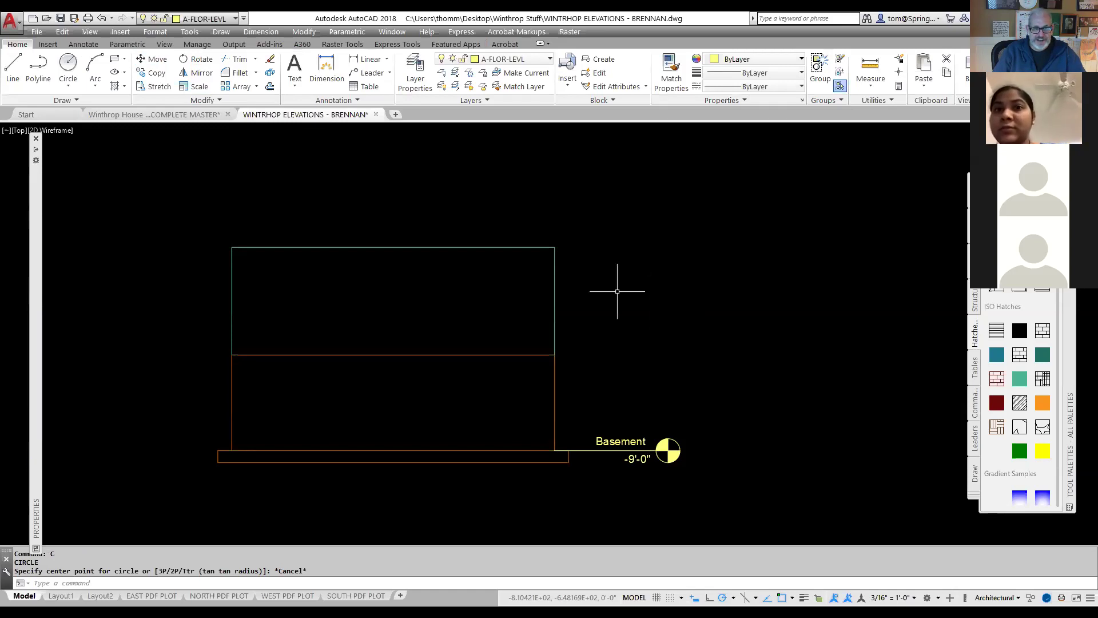
- Copy the whole basement level marker from the foundation's lower-right corner to the top of the foundation and the top of the first-storey wall
click(152, 76)
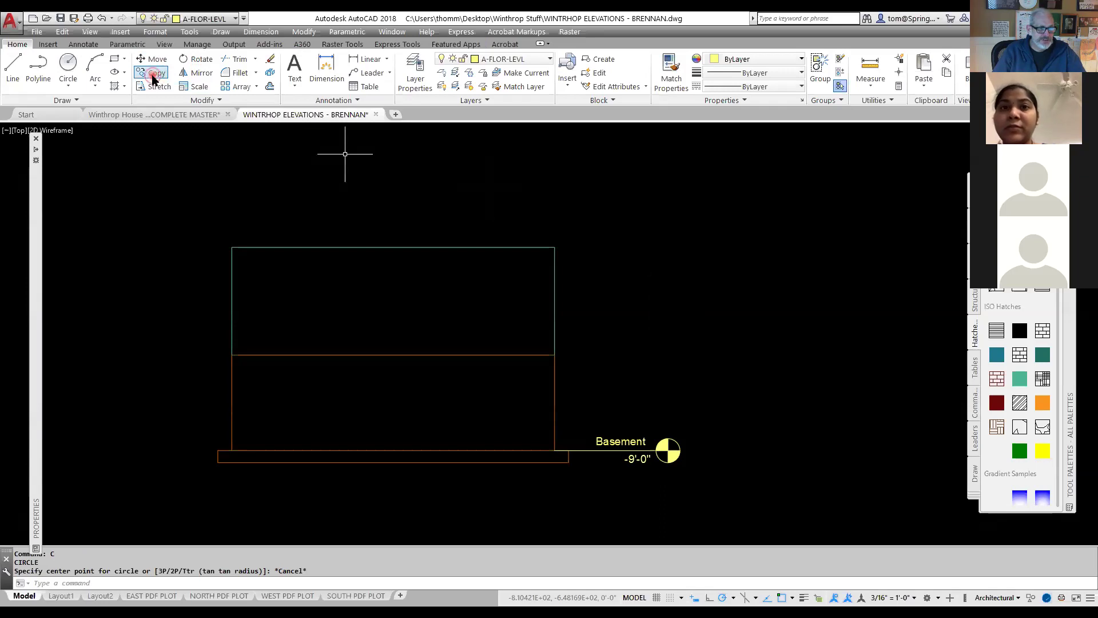
right_click(154, 77)
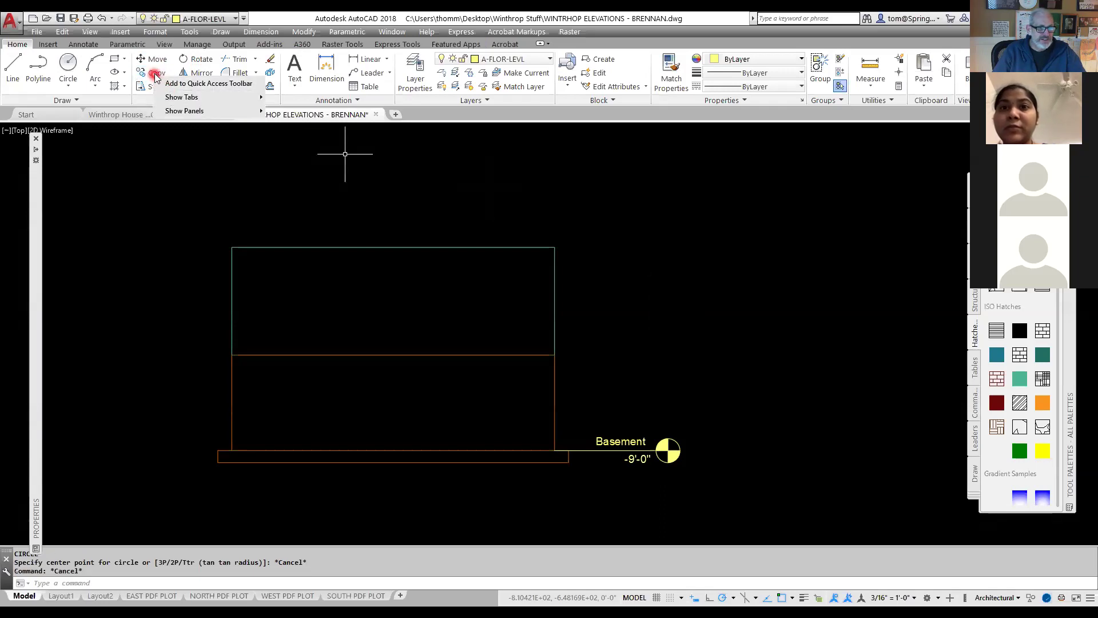
click(155, 74)
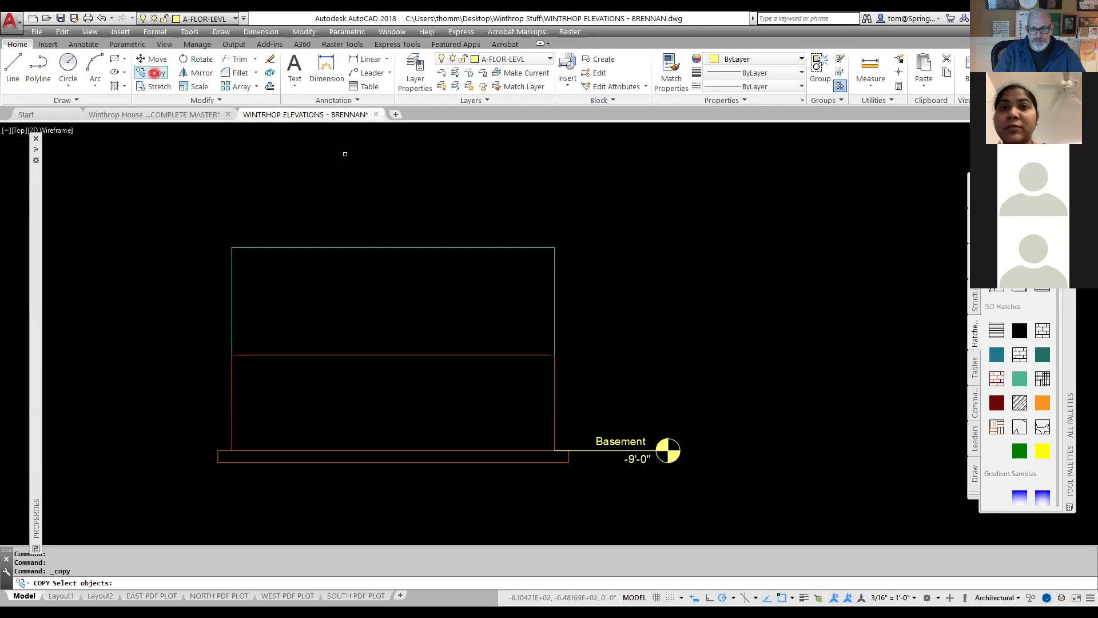
click(706, 397)
click(592, 506)
key(Return)
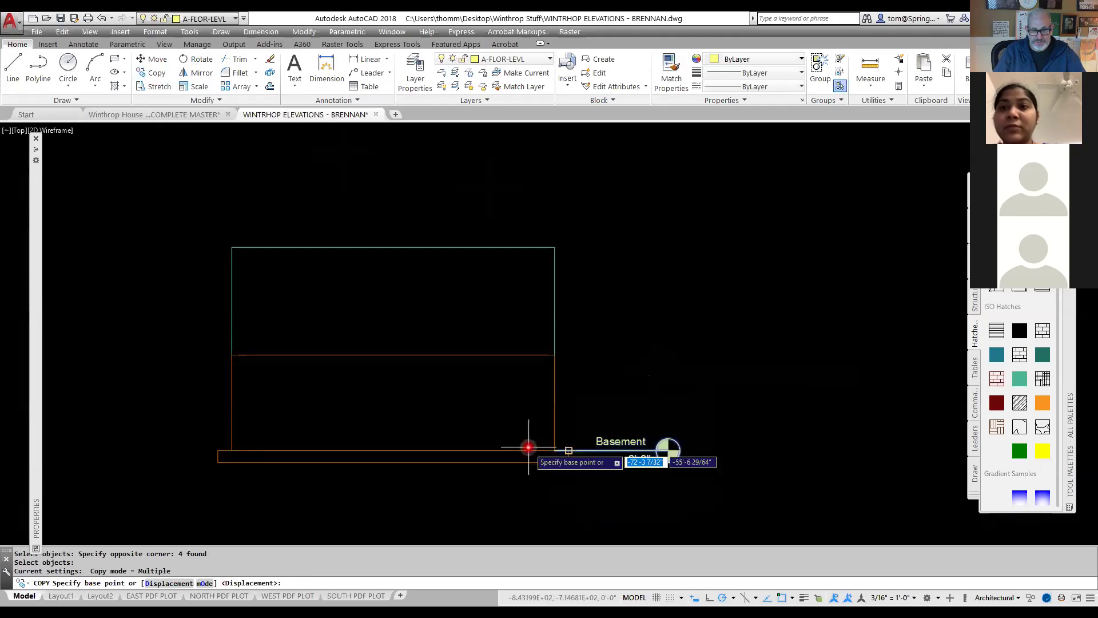
click(554, 450)
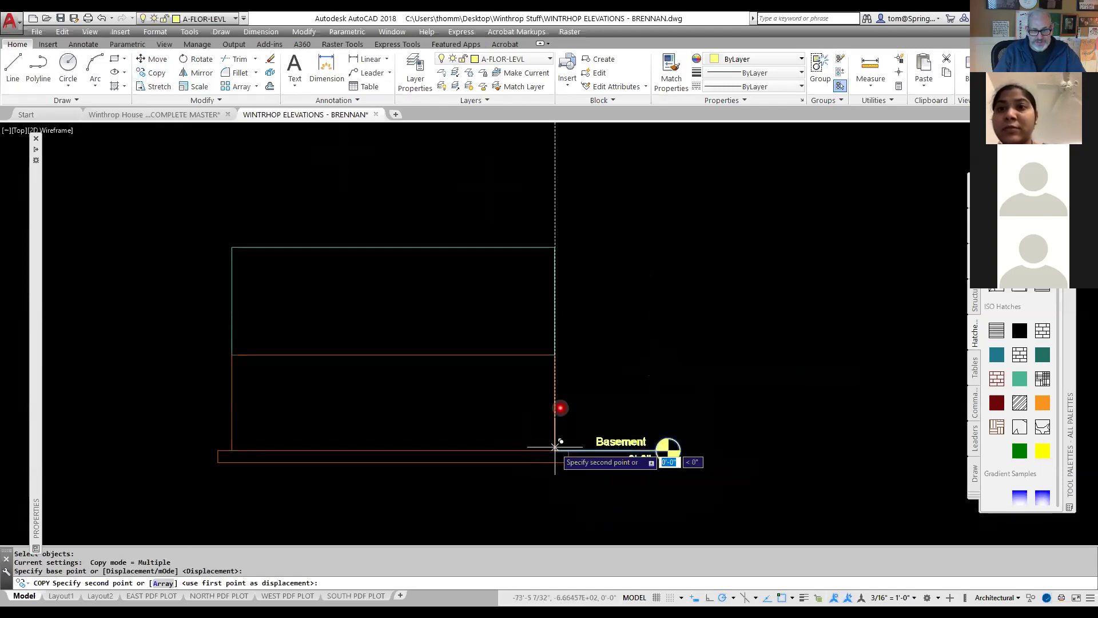
click(554, 354)
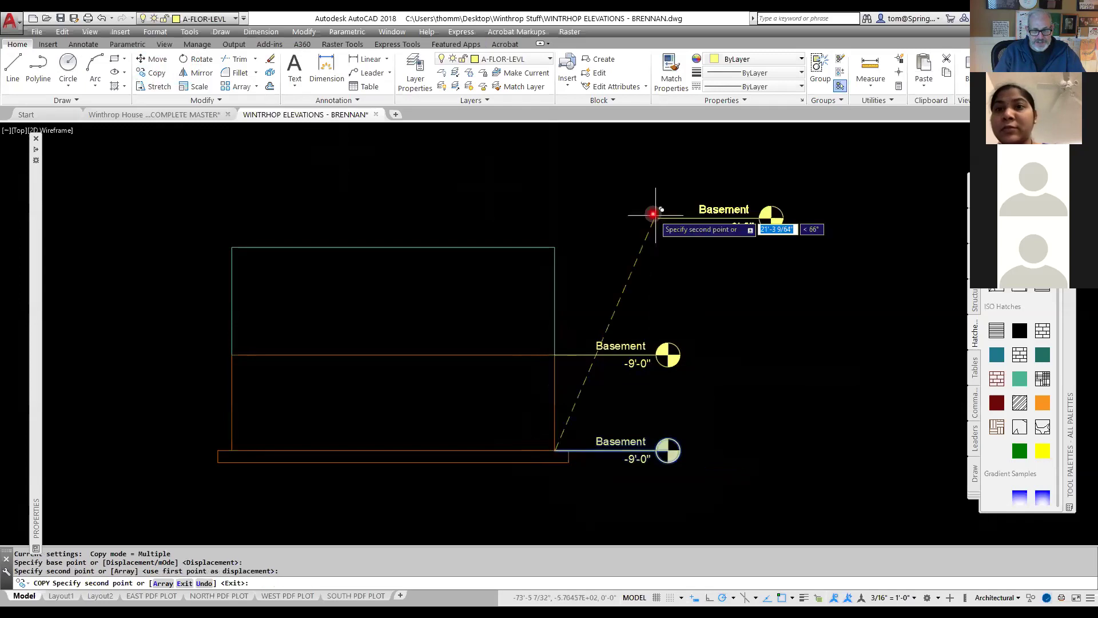
click(552, 246)
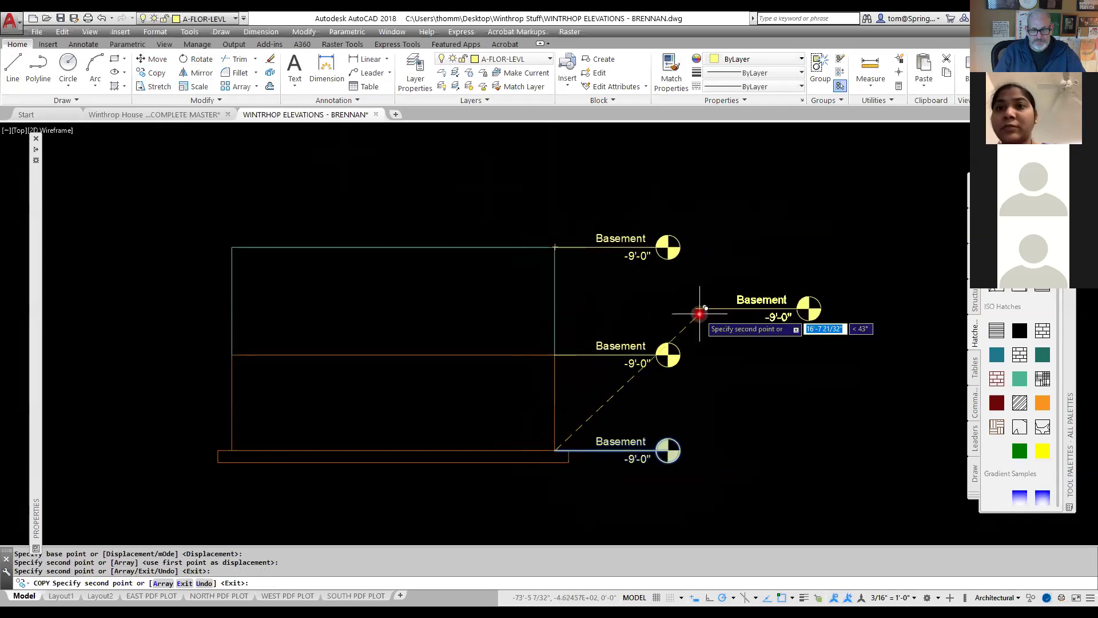
key(Escape)
key(Escape)
- Change the middle level marker's name to "Level 1"
click(617, 349)
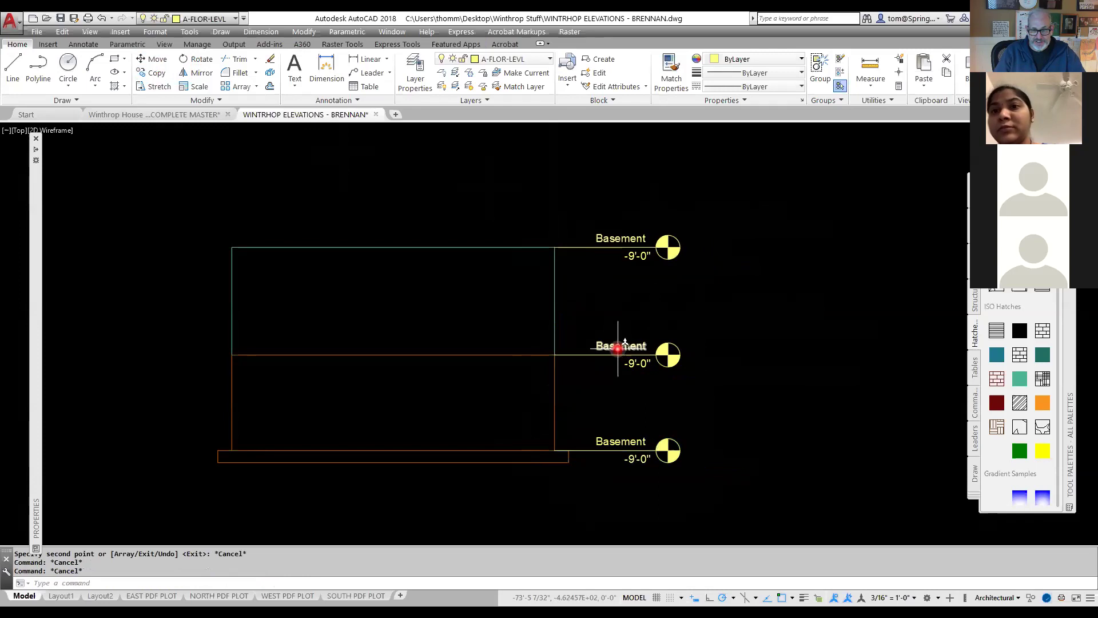
double_click(658, 358)
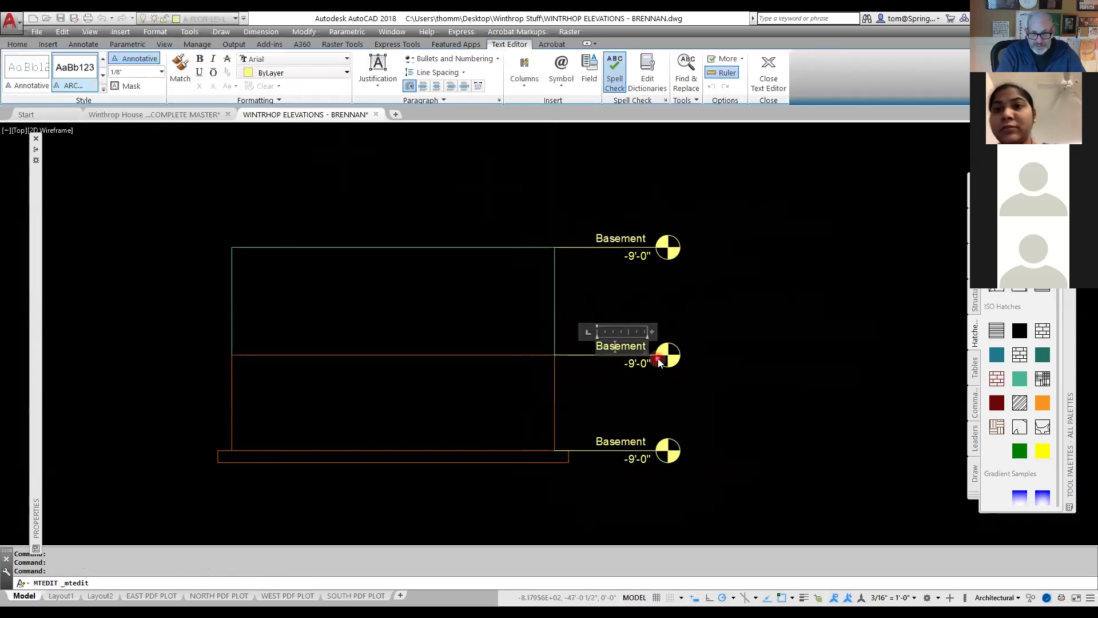
key(BackSpace)
key(BackSpace)
key(BackSpace)
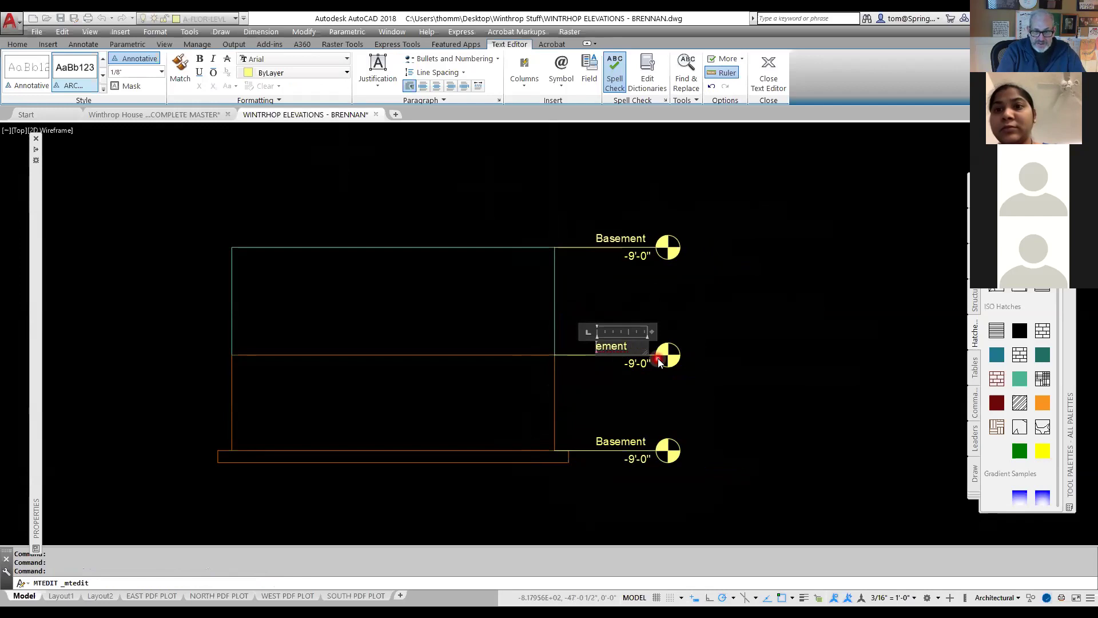
key(Delete)
key(Delete)
key(Delete)
key(Delete)
key(Delete)
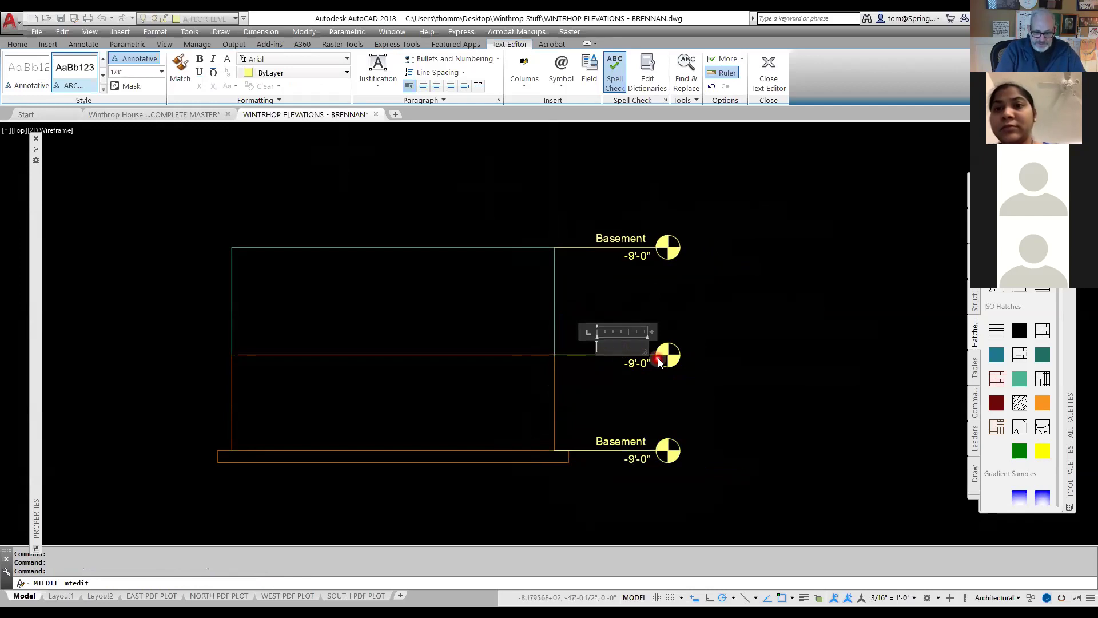
text(Level)
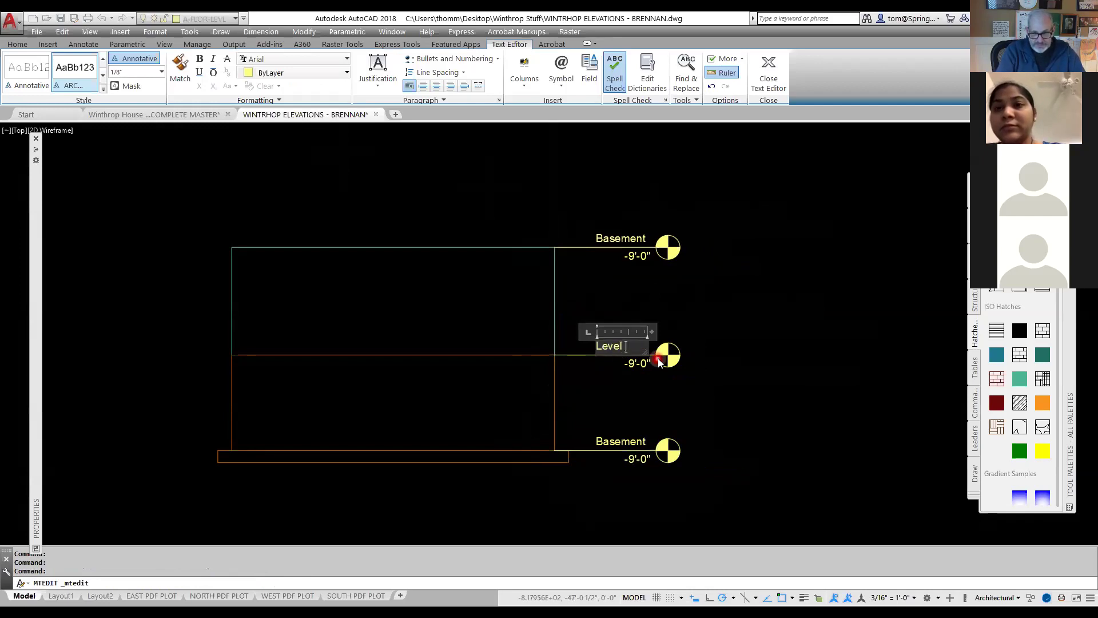
text( 1)
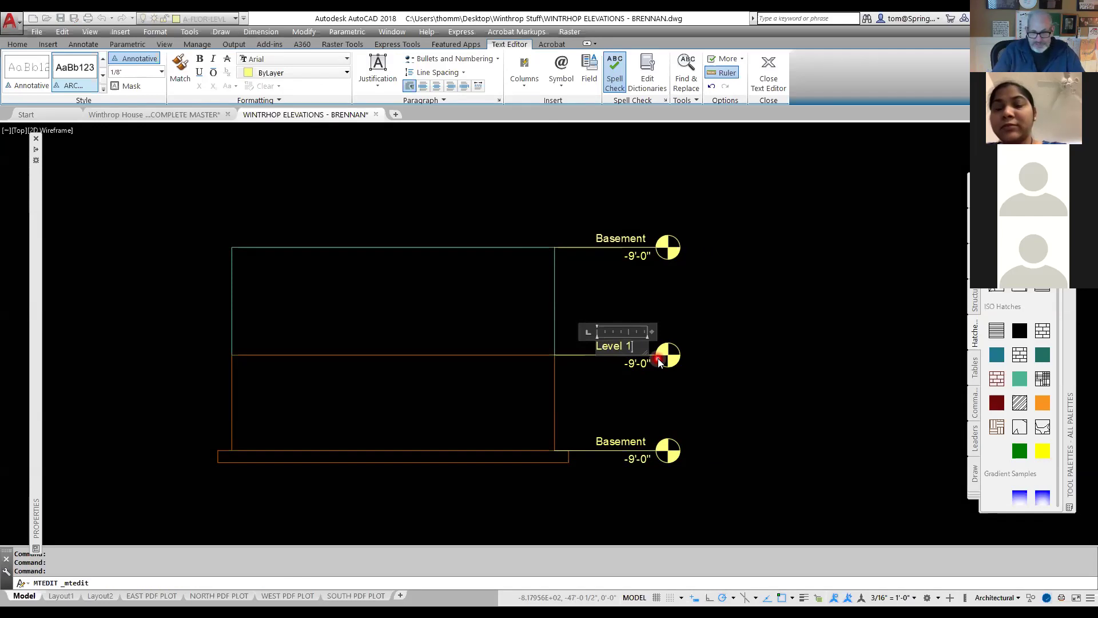
click(702, 314)
- Change the elevation text under the Level 1 line to "-0'-0""
scroll(635, 375, up, 3)
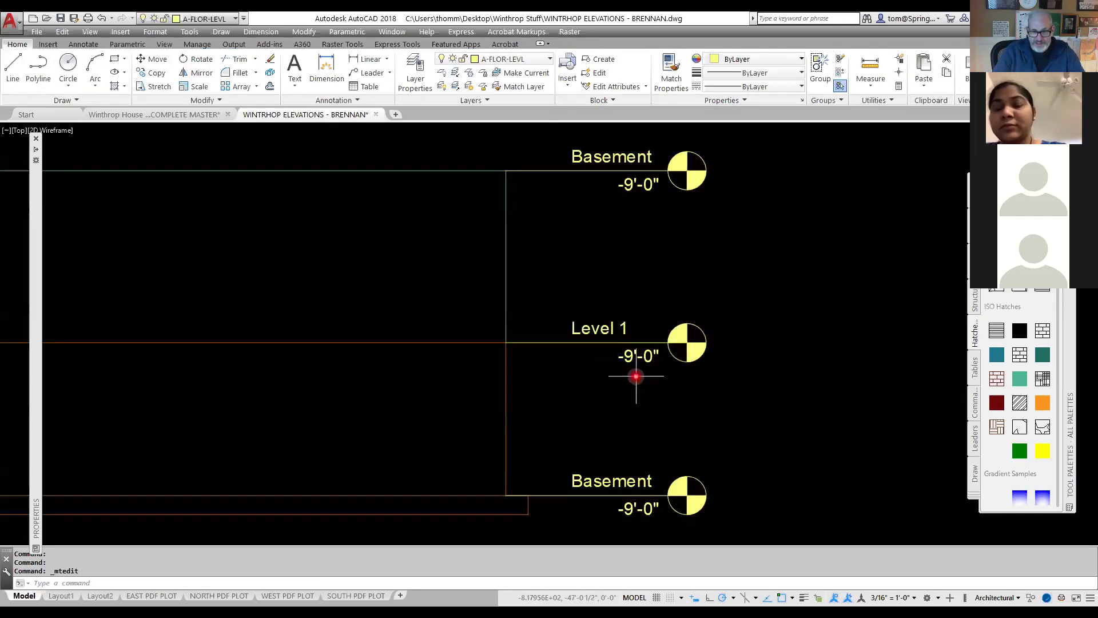
click(646, 356)
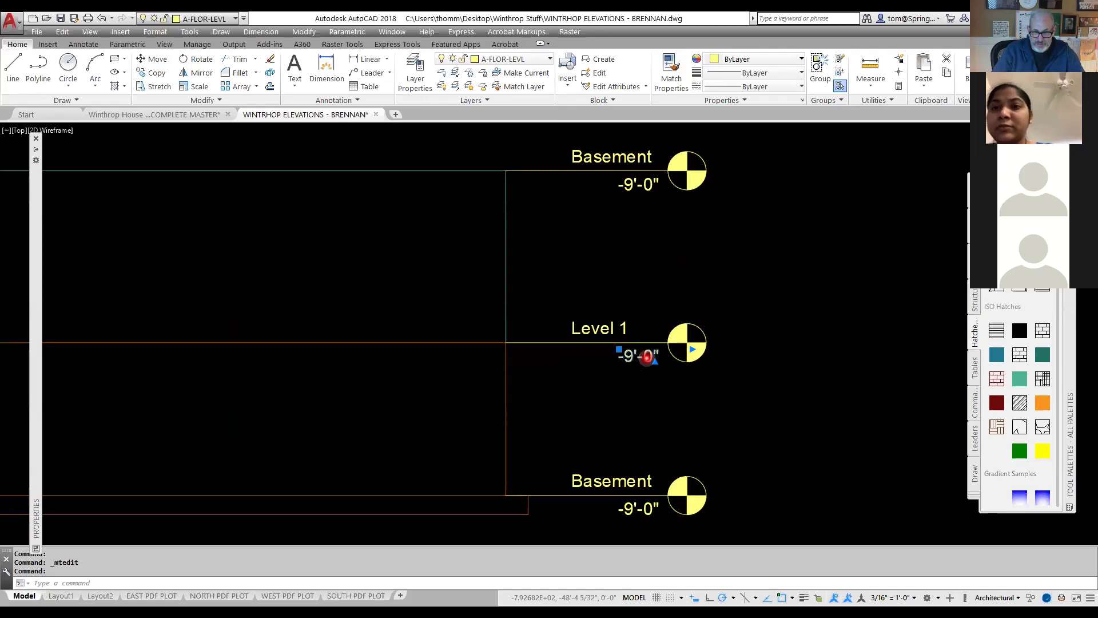
double_click(649, 361)
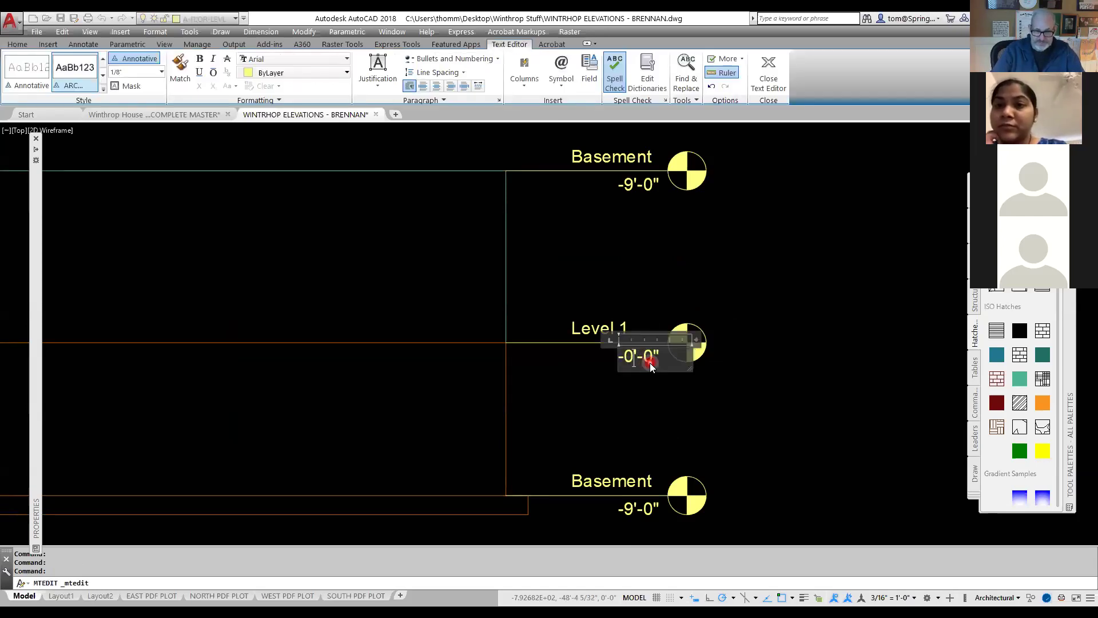
click(824, 402)
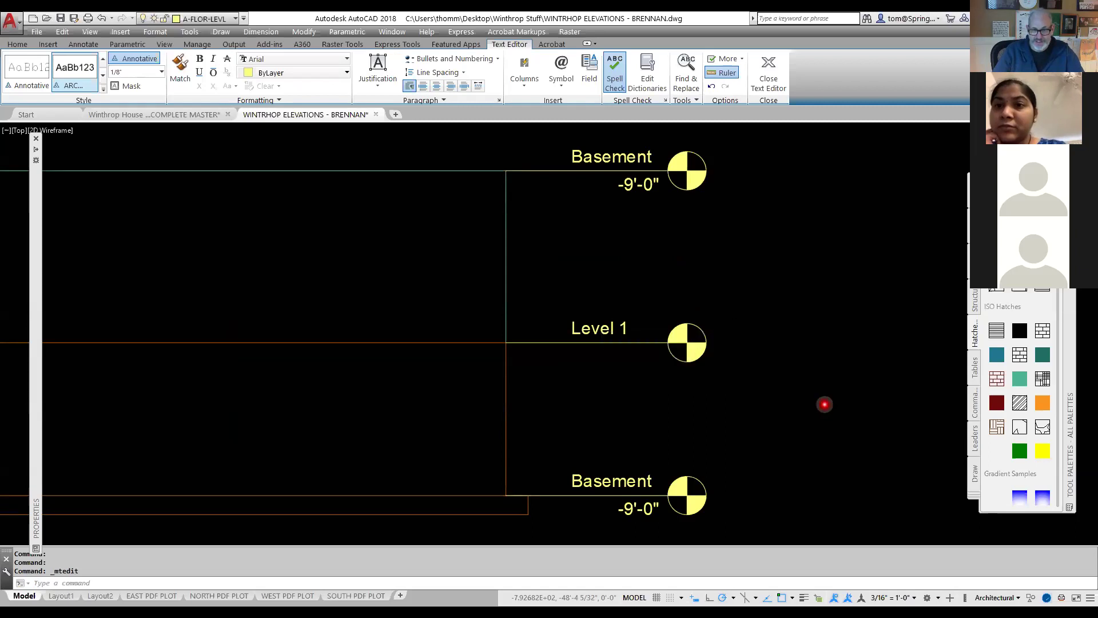
- Nudge the "Level 1" text to the right until it sits close to the level head
click(624, 328)
key(ctrl+Right)
key(ctrl+Right)
key(ctrl+Right)
key(ctrl+Right)
key(ctrl+Right)
key(ctrl+Right)
key(ctrl+Right)
key(ctrl+Right)
key(ctrl+Right)
key(ctrl+Right)
key(ctrl+Right)
key(ctrl+Right)
key(ctrl+Right)
key(ctrl+Right)
key(Escape)
scroll(595, 263, down, 4)
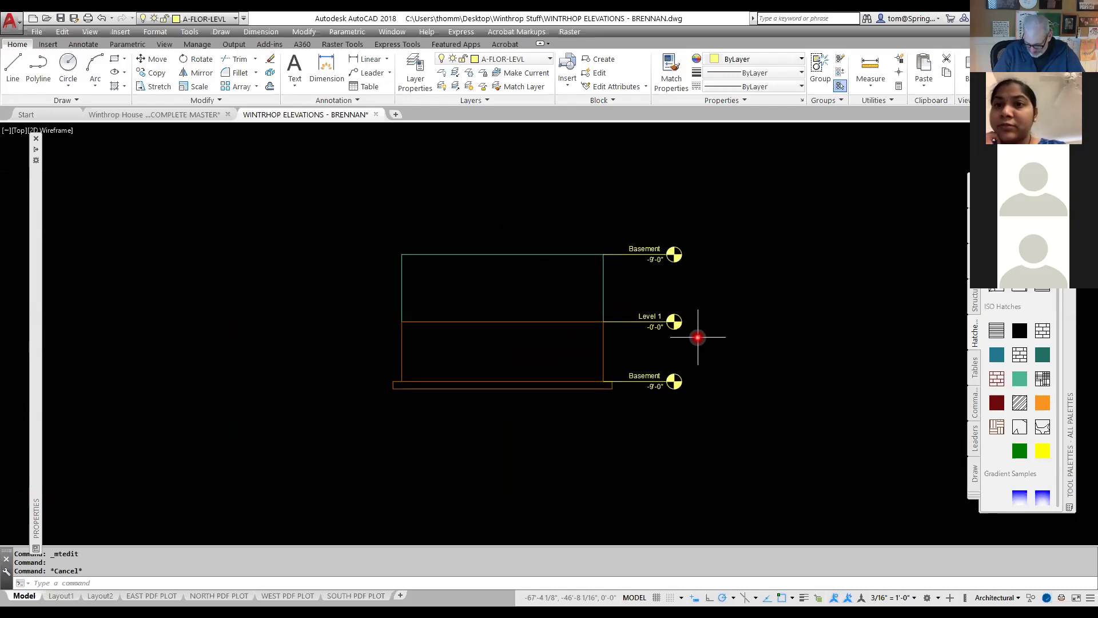
scroll(698, 337, up, 5)
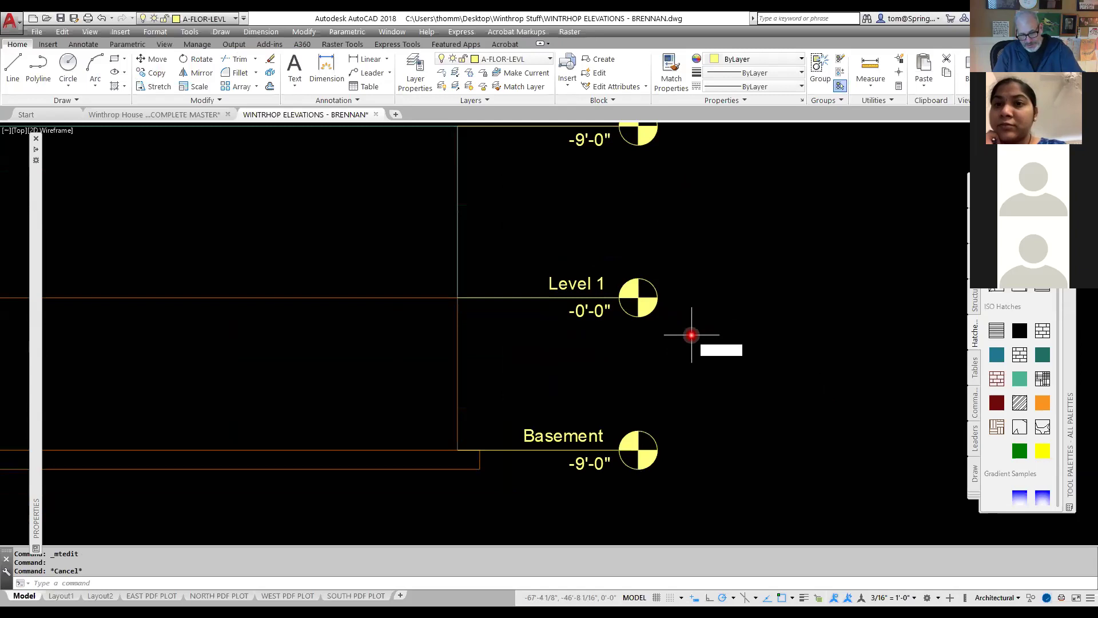
text(c)
key(Return)
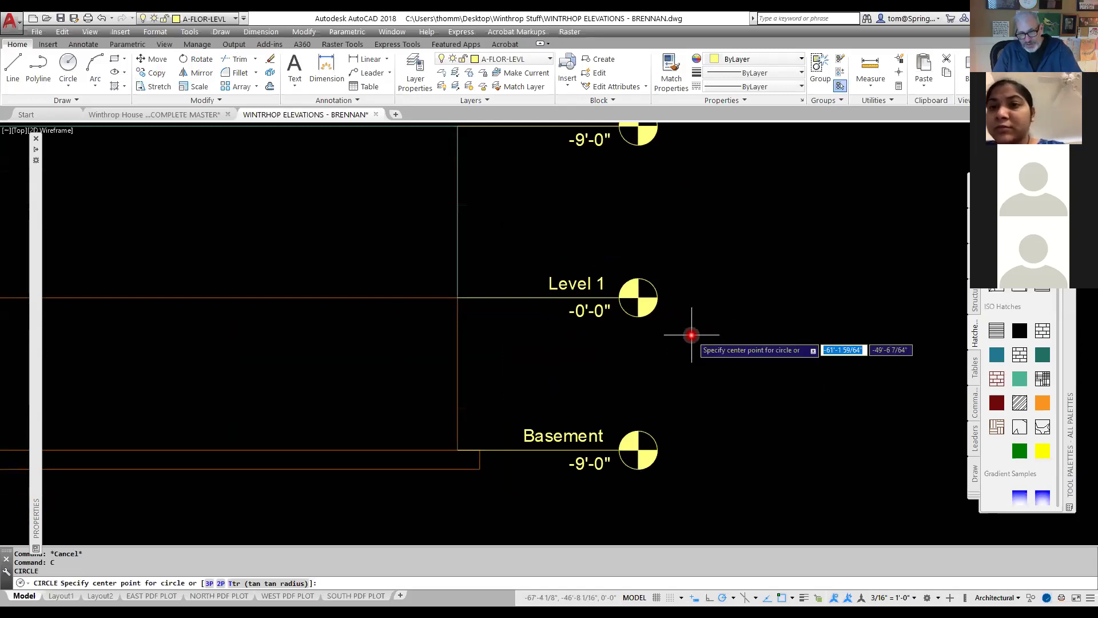
key(Escape)
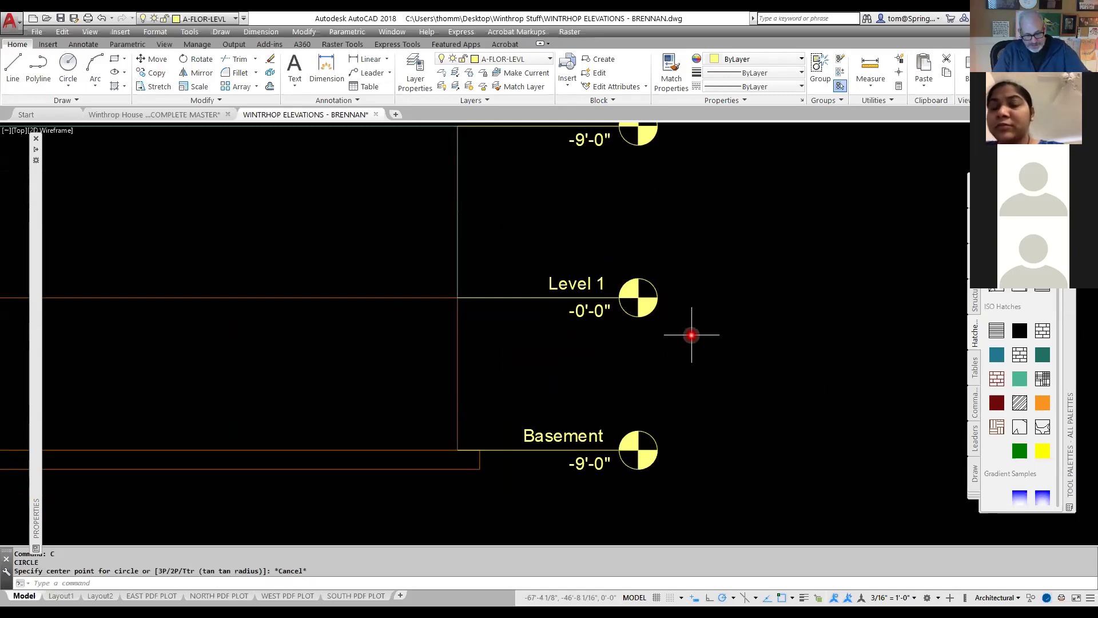
- Try to copy the complete Level 1 marker 1' straight down
text(co)
key(Return)
click(679, 275)
click(582, 318)
key(Return)
click(718, 297)
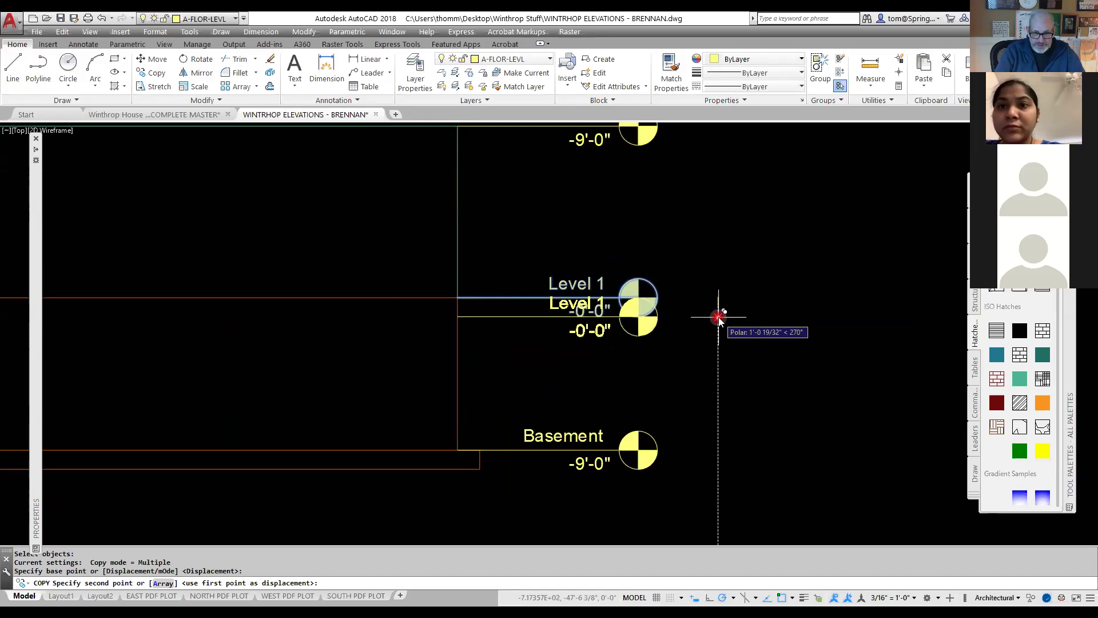
text(1')
key(Return)
key(Escape)
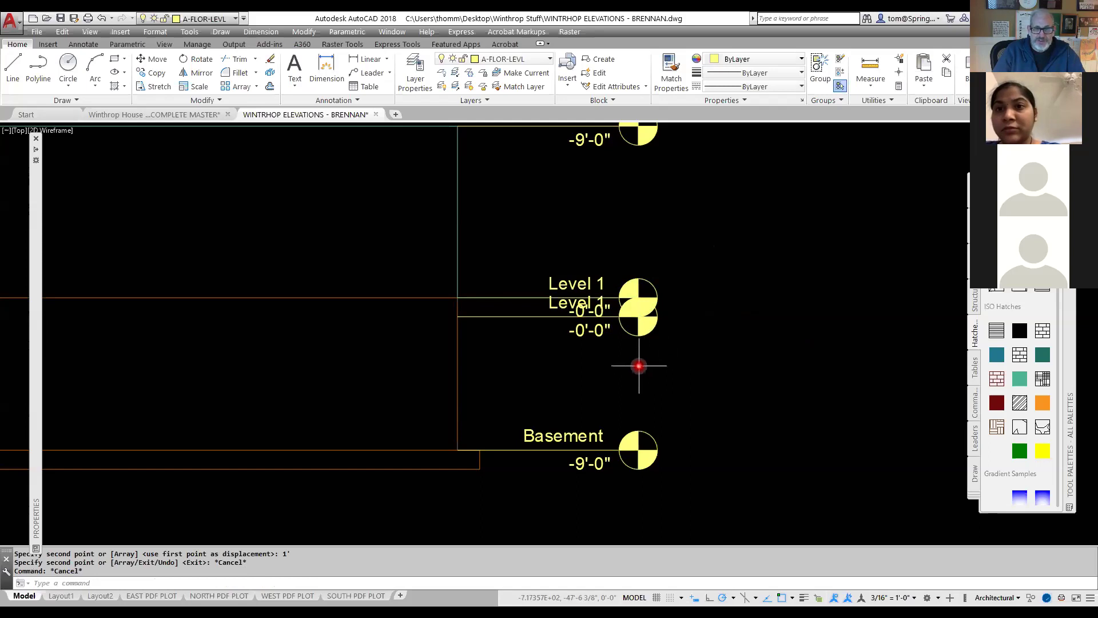
- Switch to the elevations PDF in Adobe Acrobat and circle the Grade and Level 1 markers to compare how they are arranged
scroll(652, 349, up, 2)
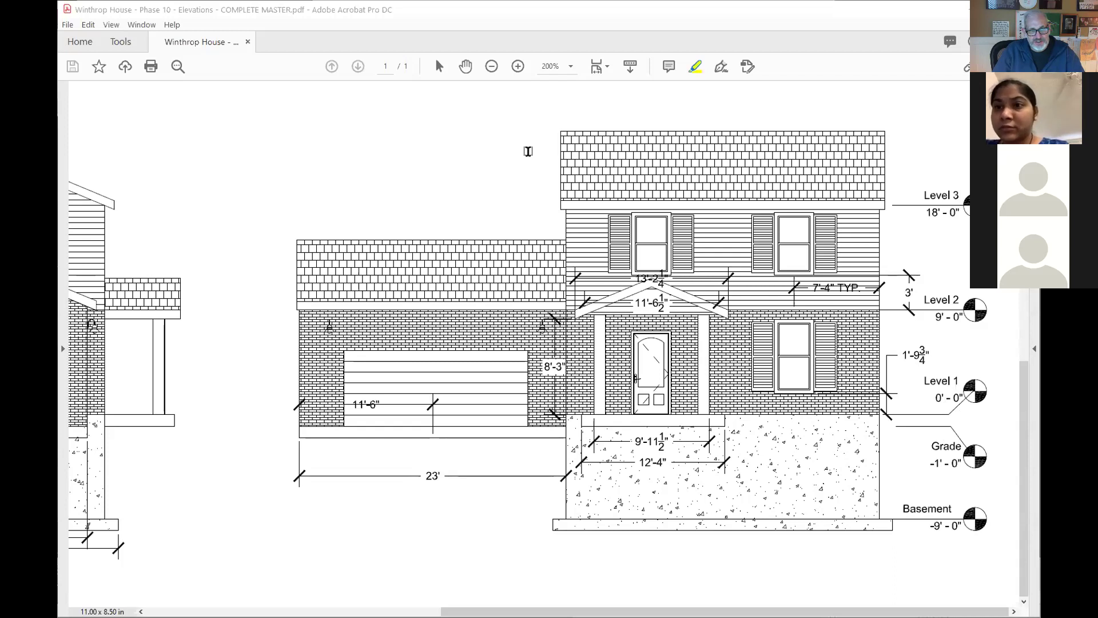
mouse_move(979, 428)
mouse_down()
mouse_move(947, 421)
mouse_move(920, 464)
mouse_move(1003, 466)
mouse_move(1005, 428)
mouse_move(953, 424)
mouse_up()
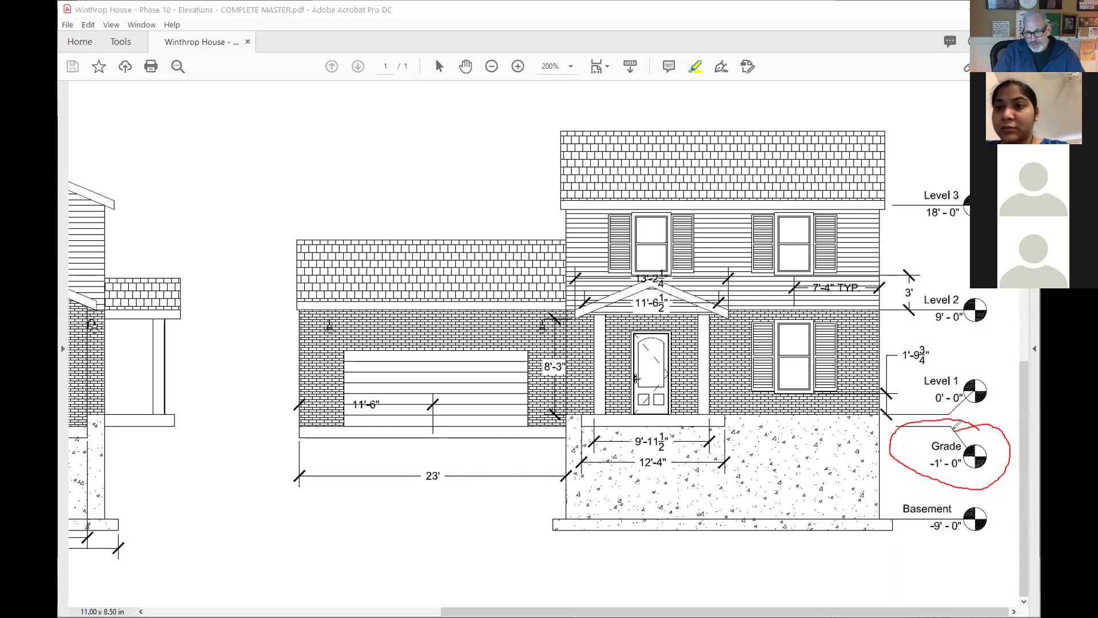
mouse_move(967, 355)
mouse_down()
mouse_move(915, 408)
mouse_move(1001, 362)
mouse_move(970, 353)
mouse_up()
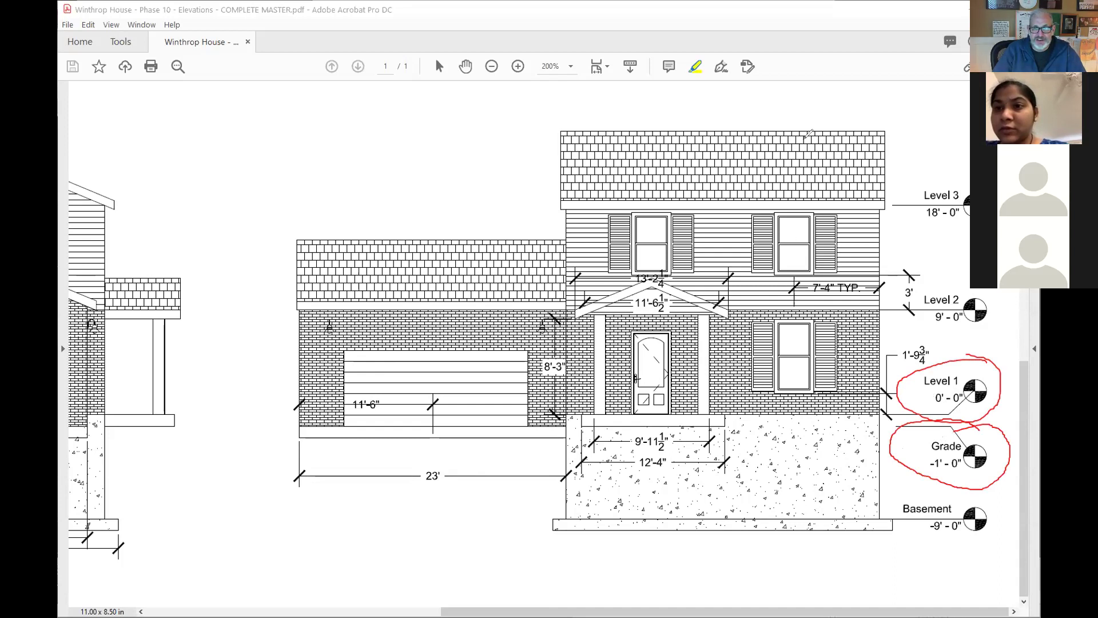
click(747, 143)
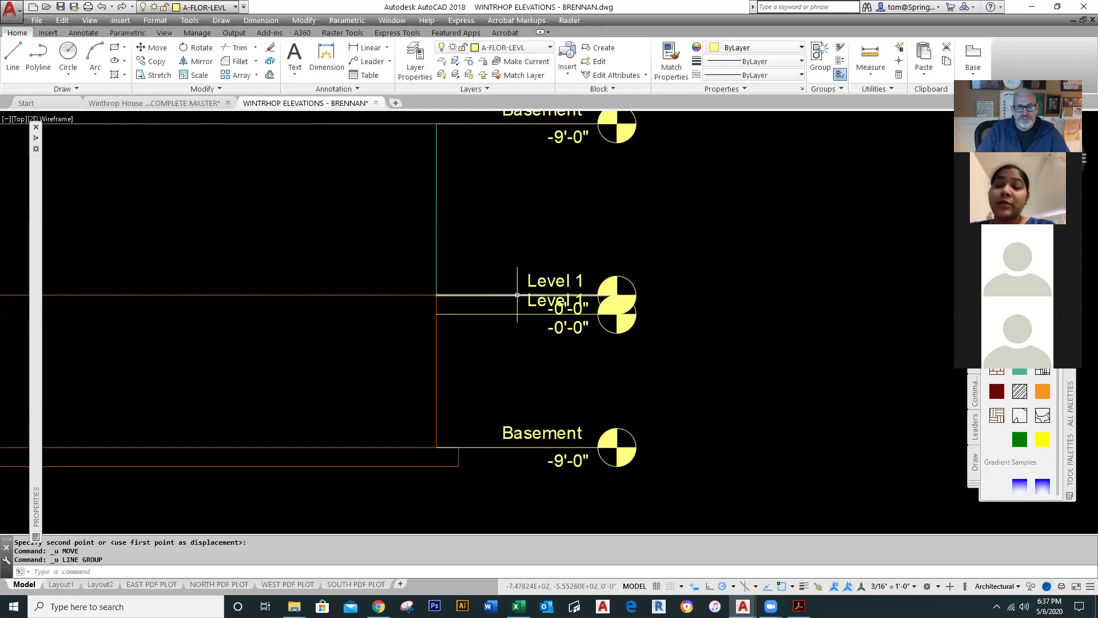
- Return to the AutoCAD drawing and undo the last copy of the Level 1 marker
scroll(643, 291, up, 1)
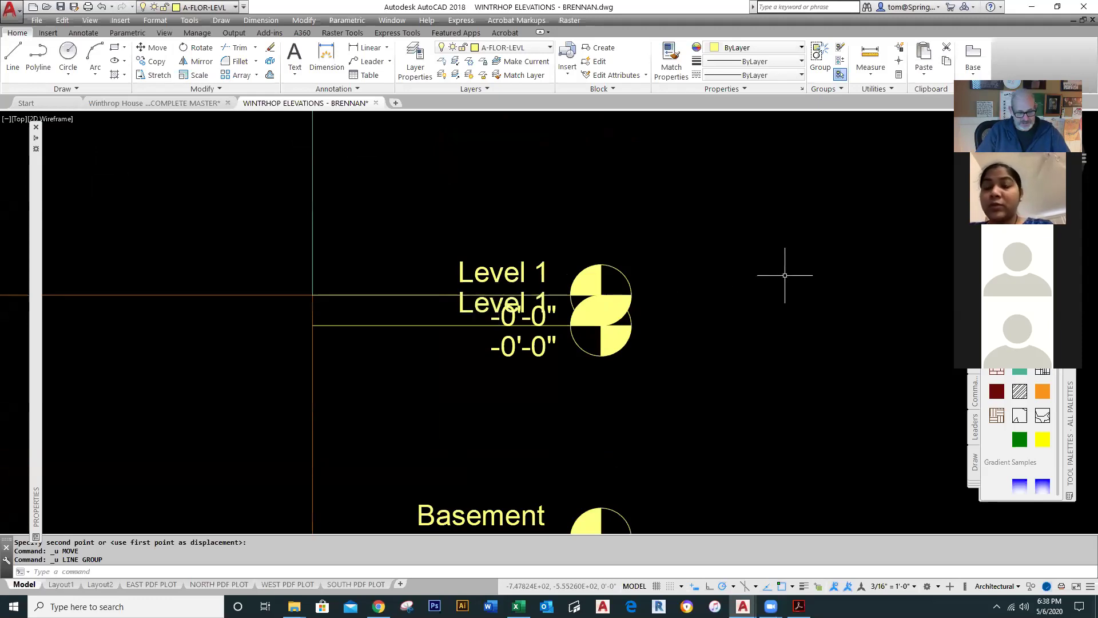
key(ctrl+z)
key(ctrl+z)
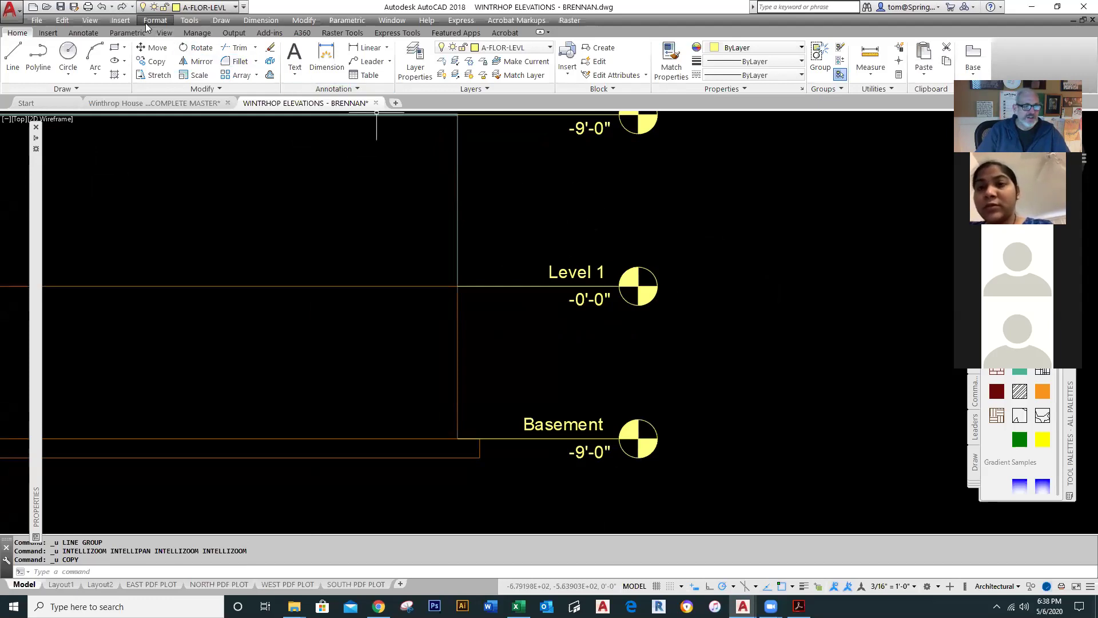
- Redo the undone copy of the Level 1 marker below the original
click(121, 8)
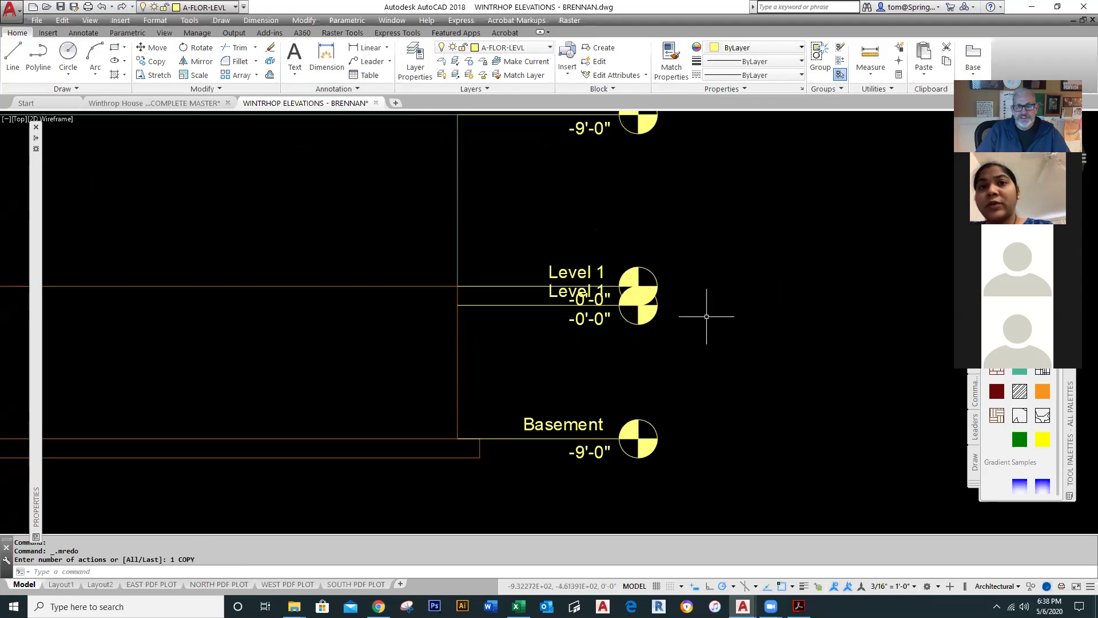
scroll(707, 317, up, 2)
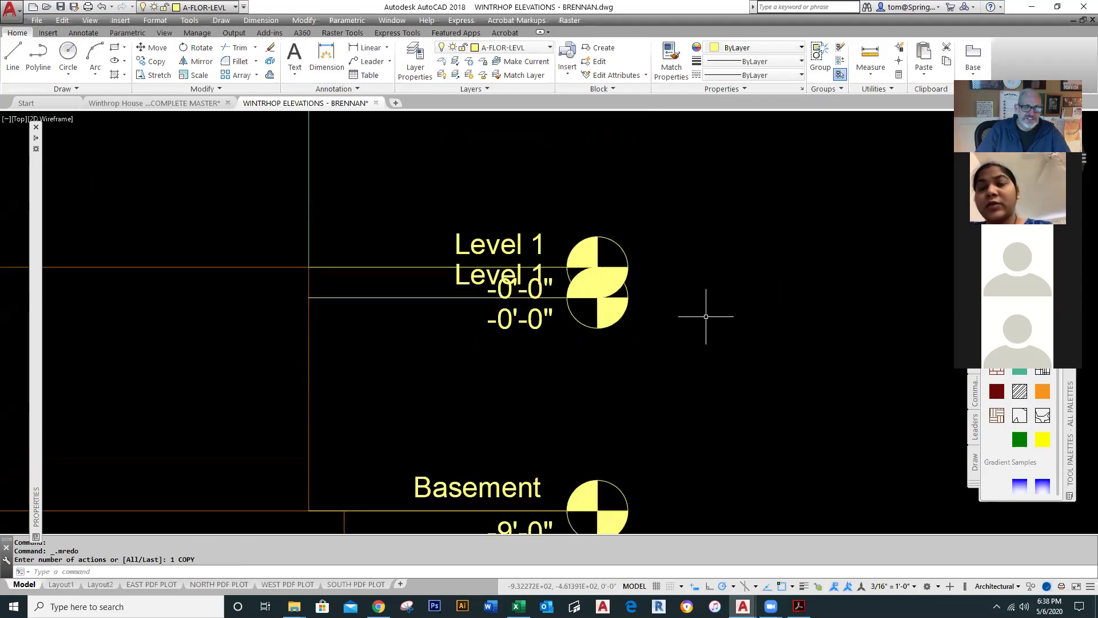
scroll(706, 316, down, 2)
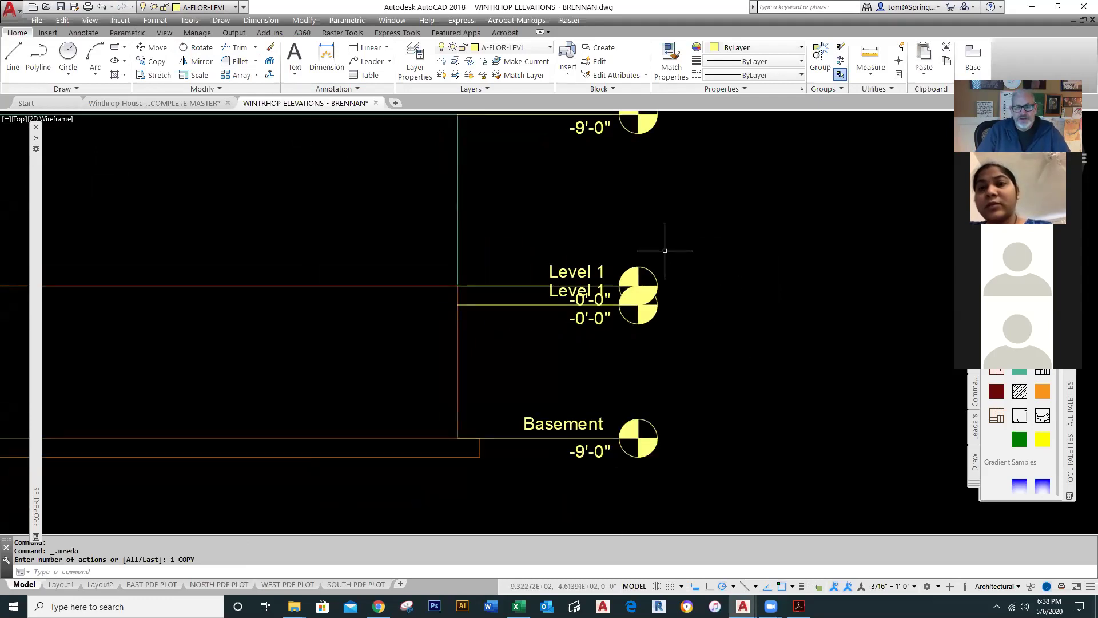
- Draw a polyline leader from the wall corner at Level 1, about 5'-7" horizontally and then sloping up to a point above the level head
click(38, 56)
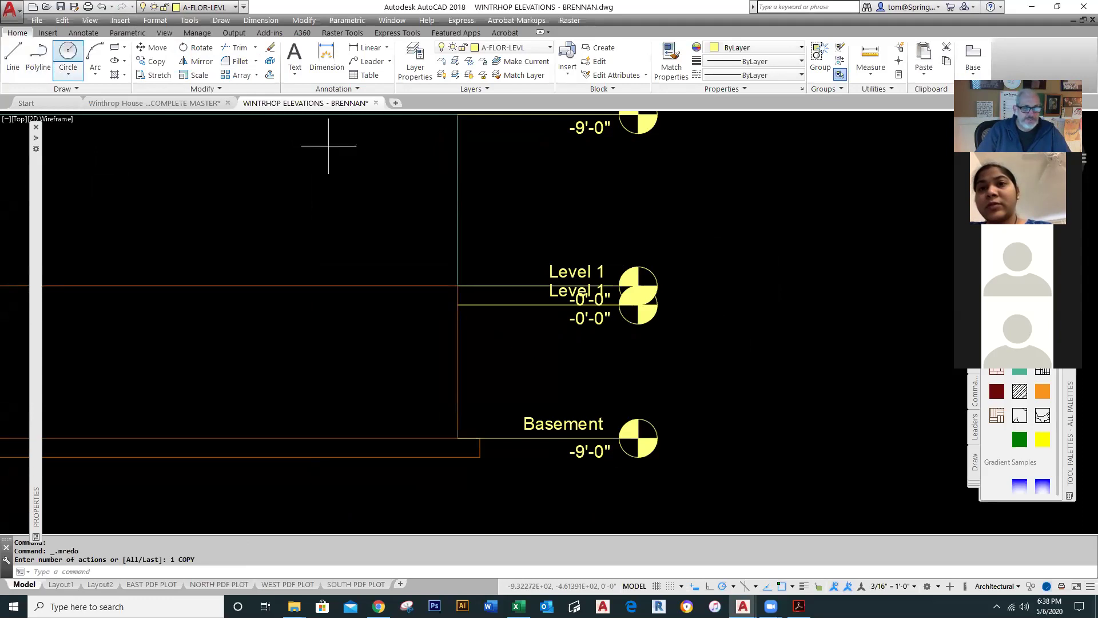
click(458, 286)
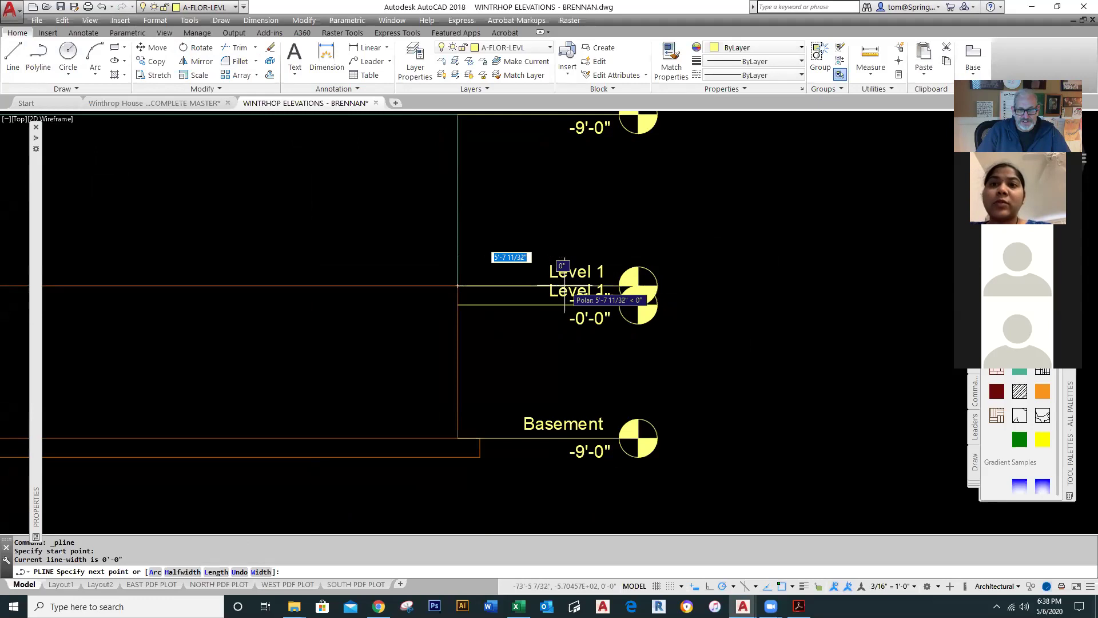
click(565, 285)
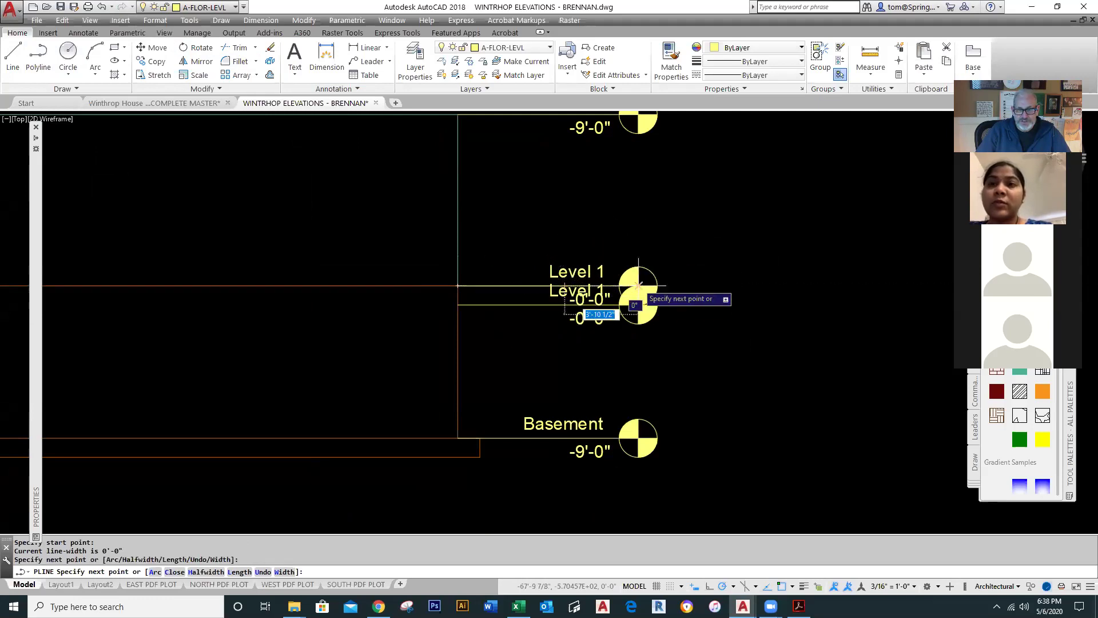
click(639, 234)
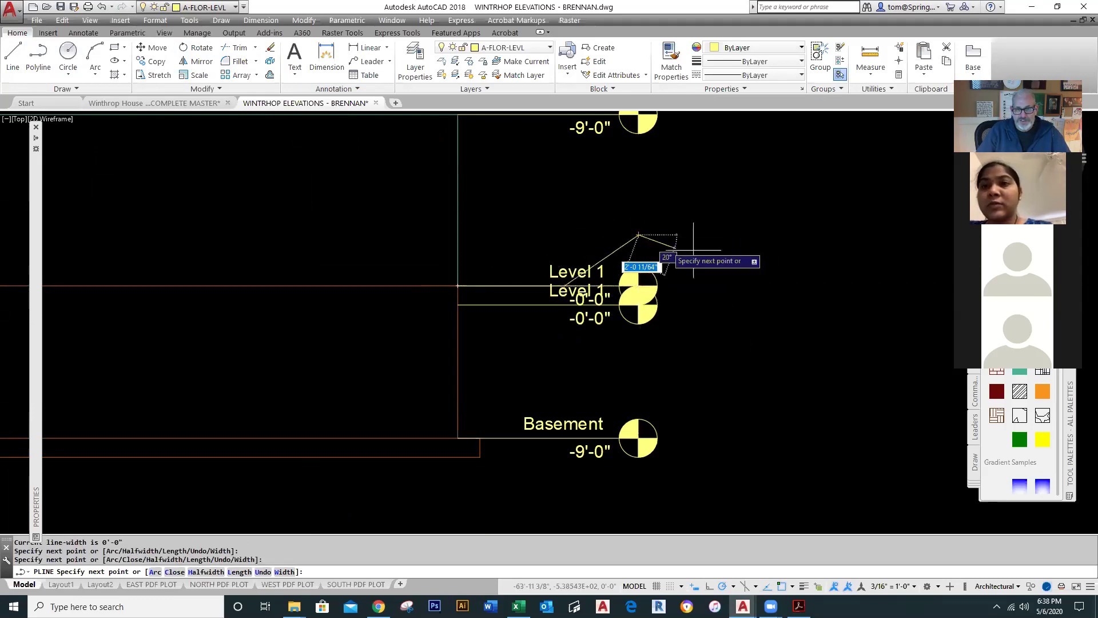
key(Escape)
- Move the upper Level 1 head from its center to the end of the sloped leader
scroll(676, 260, up, 2)
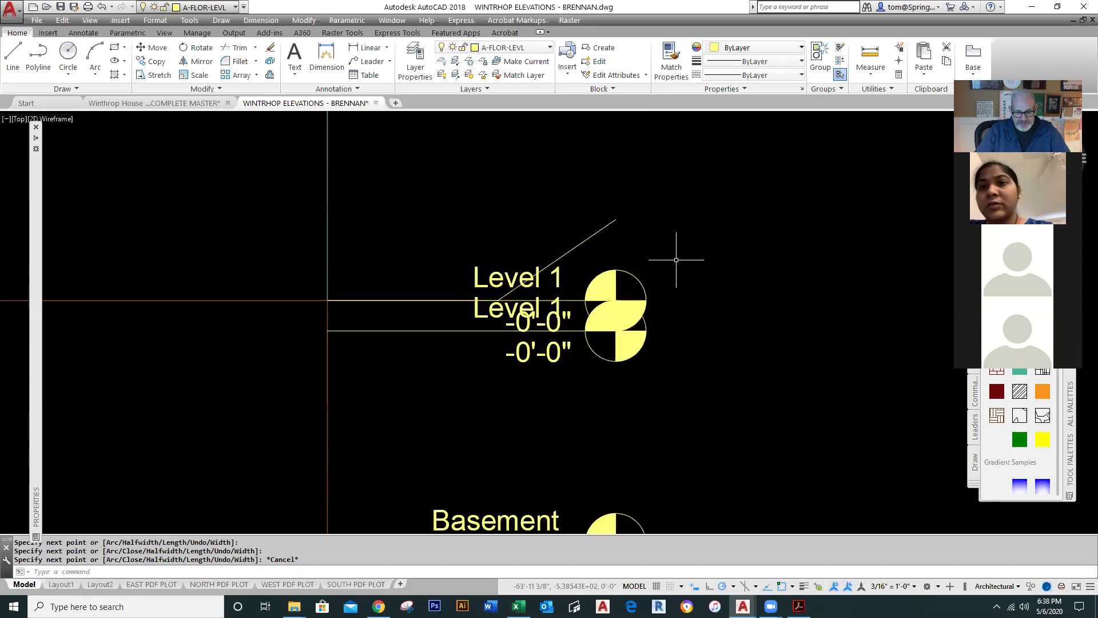
text(m)
key(Return)
click(633, 275)
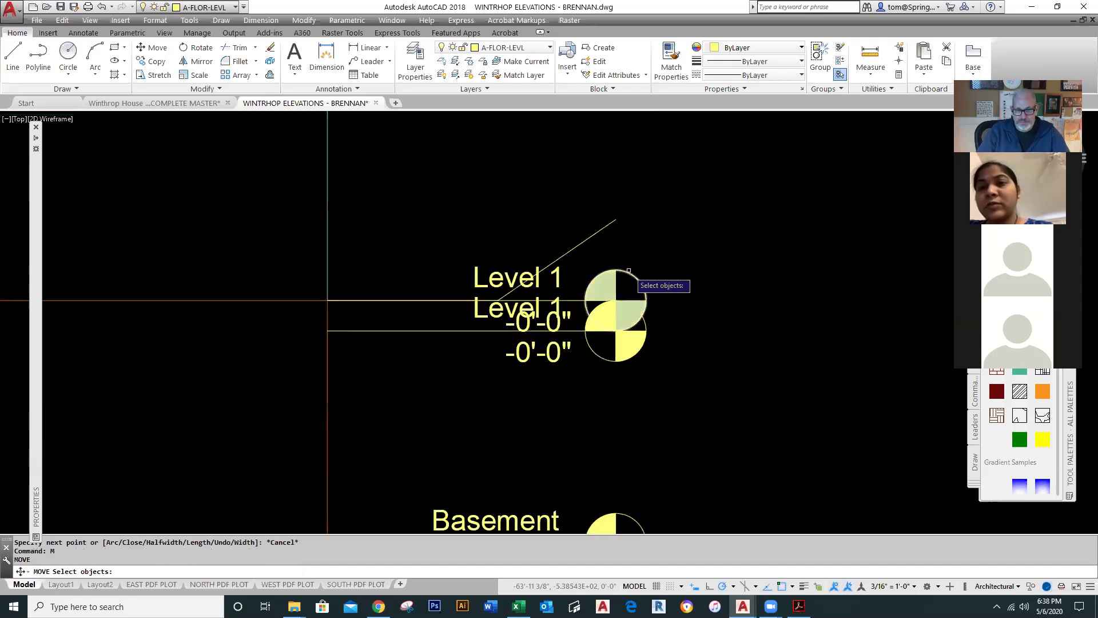
key(Return)
click(616, 299)
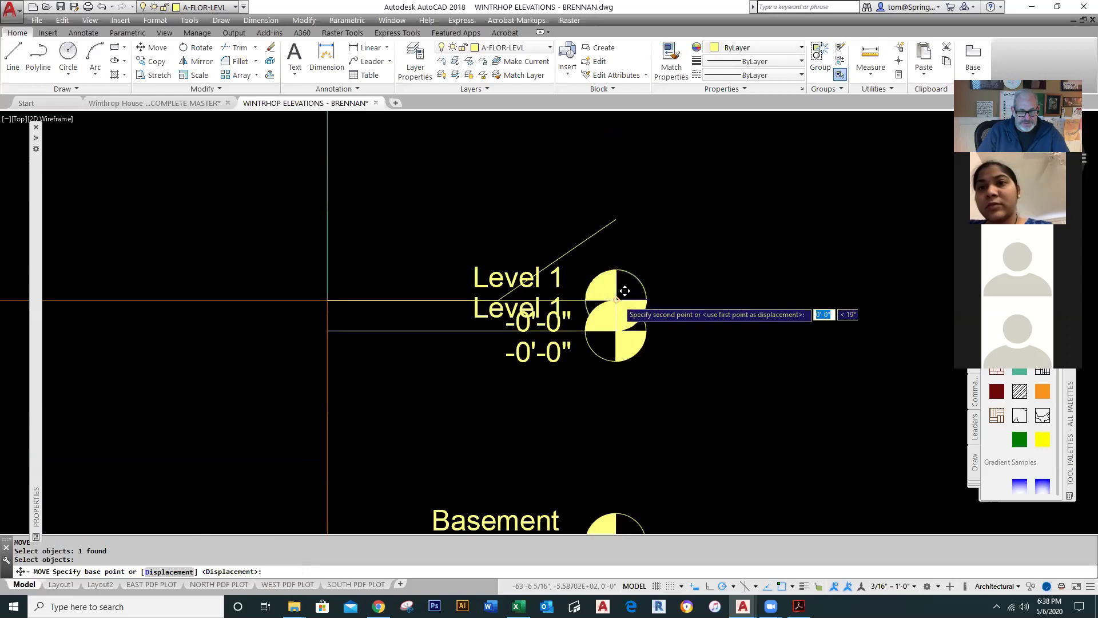
key(Escape)
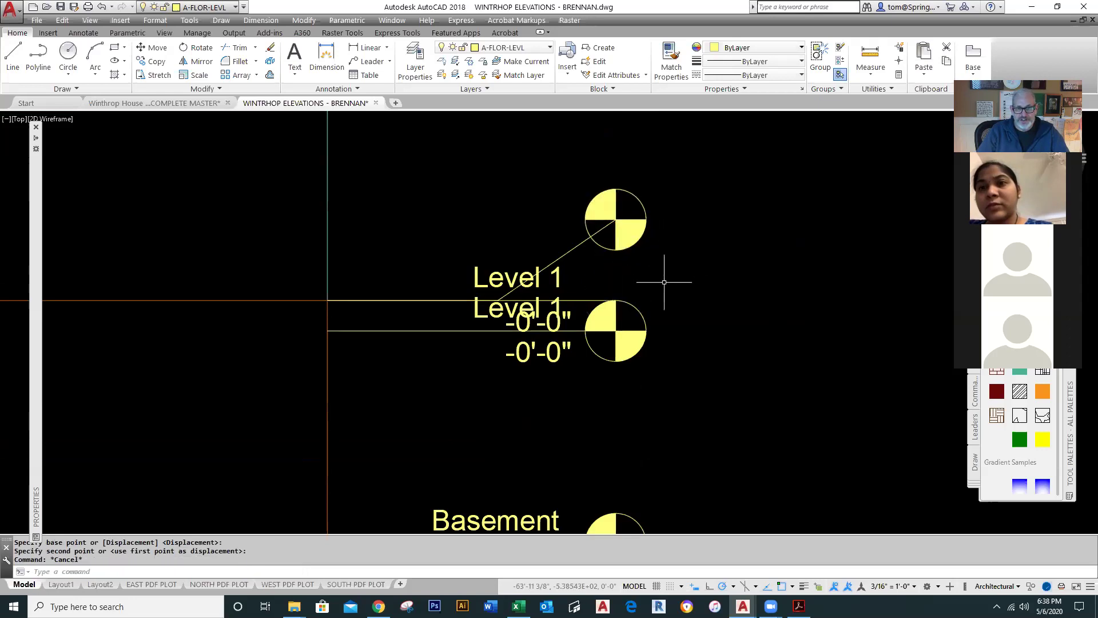
- Nudge the upper "Level 1" label and its elevation text up beside the raised head, and open that elevation text for editing
click(497, 273)
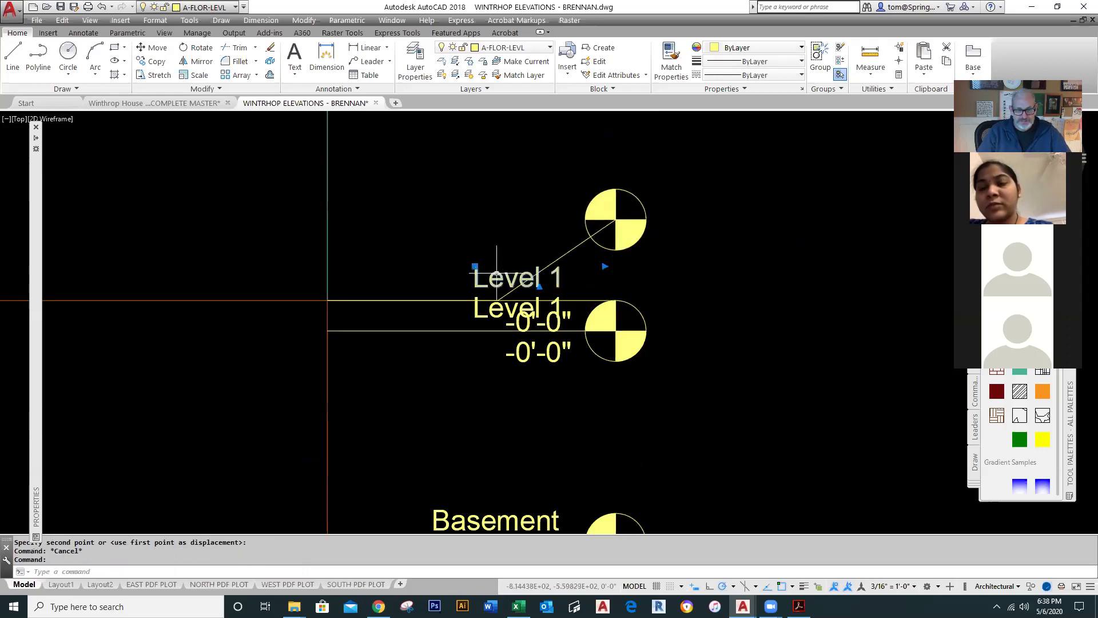
click(521, 322)
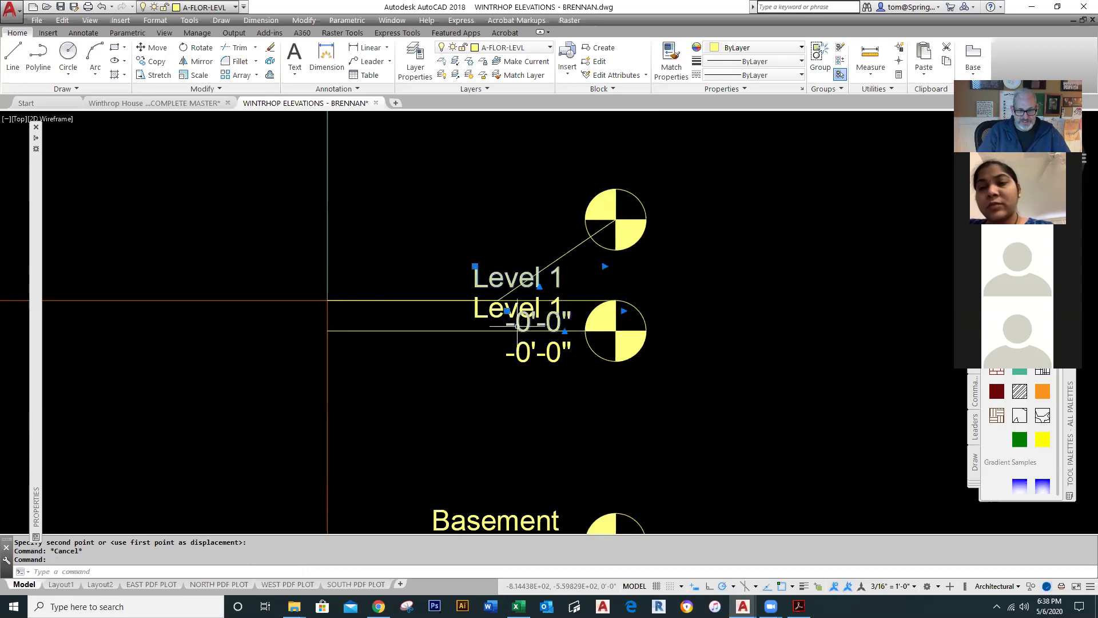
key(ctrl+Up)
key(ctrl+Up)
key(ctrl+Up)
key(ctrl+Up)
key(ctrl+Up)
key(ctrl+Up)
key(ctrl+Up)
key(ctrl+Up)
key(ctrl+Up)
key(ctrl+Up)
key(ctrl+Up)
key(ctrl+Up)
key(ctrl+Up)
key(ctrl+Up)
key(ctrl+Up)
key(ctrl+Up)
key(ctrl+Up)
key(ctrl+Up)
key(ctrl+Up)
key(ctrl+Up)
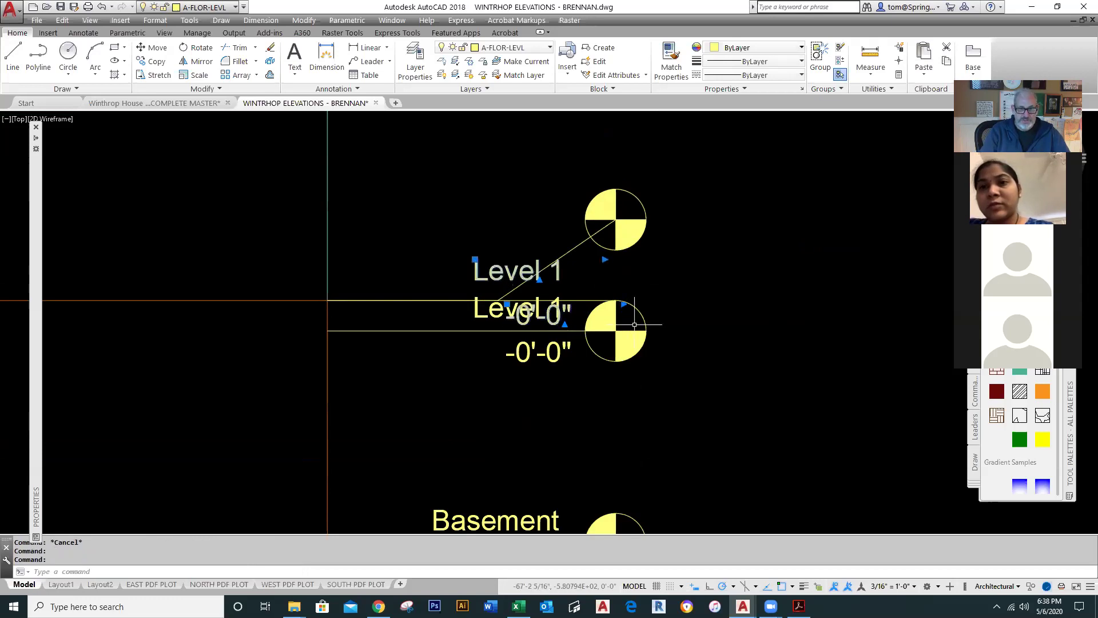
key(ctrl+Up)
key(ctrl+Up)
key(ctrl+Up)
key(ctrl+Up)
key(ctrl+Up)
key(ctrl+Up)
key(ctrl+Up)
key(ctrl+Up)
key(ctrl+Up)
key(ctrl+Up)
key(ctrl+Up)
key(ctrl+Up)
key(ctrl+Up)
key(ctrl+Up)
key(ctrl+Up)
key(ctrl+Up)
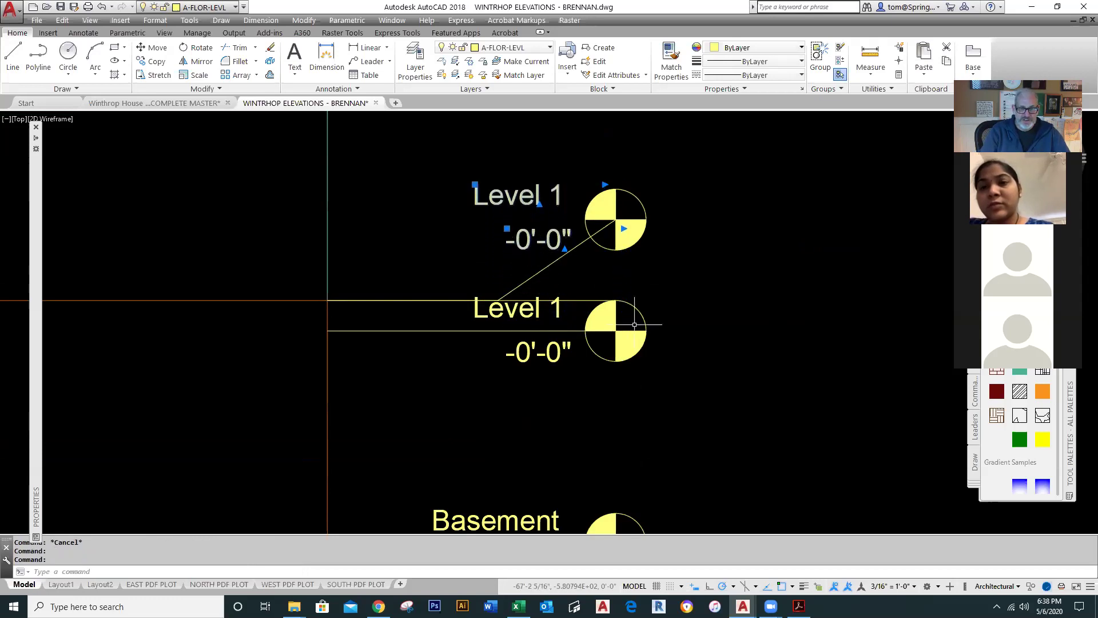
key(Escape)
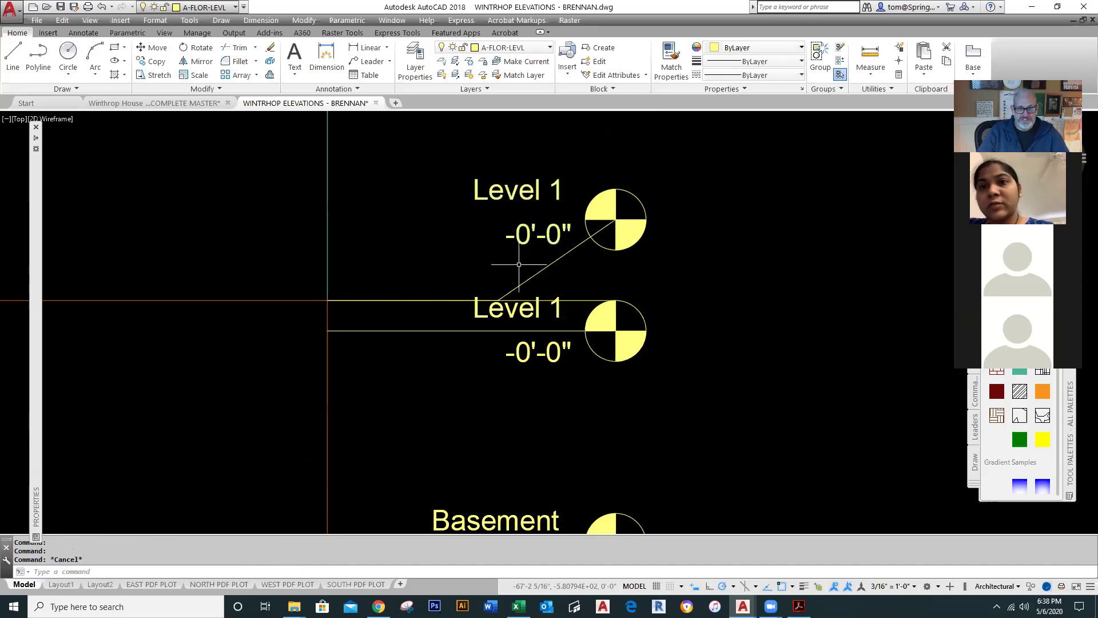
double_click(513, 235)
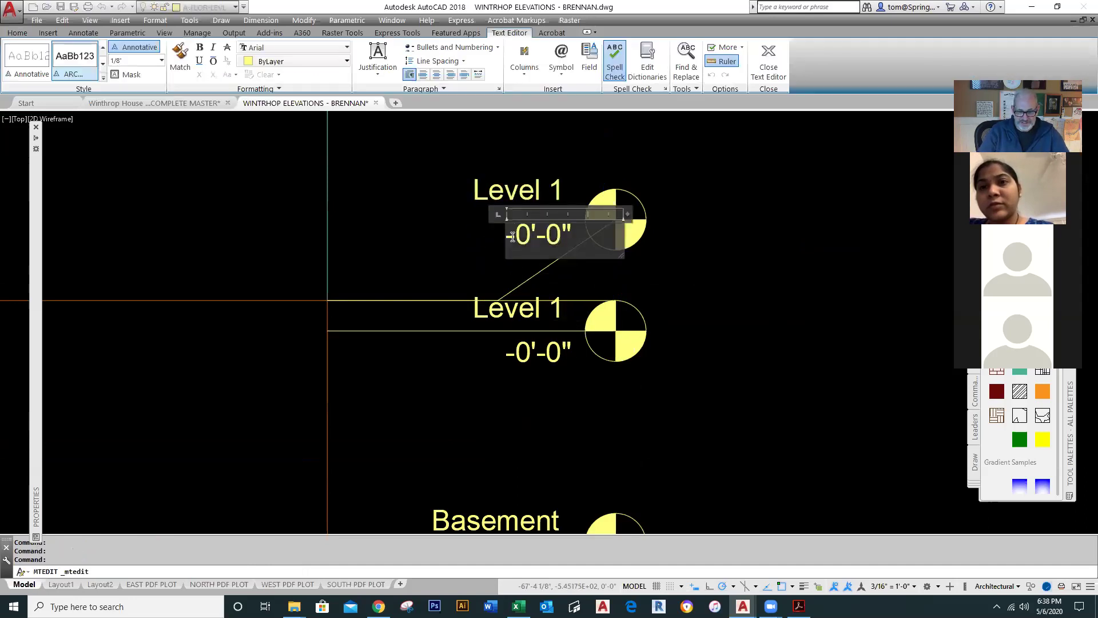
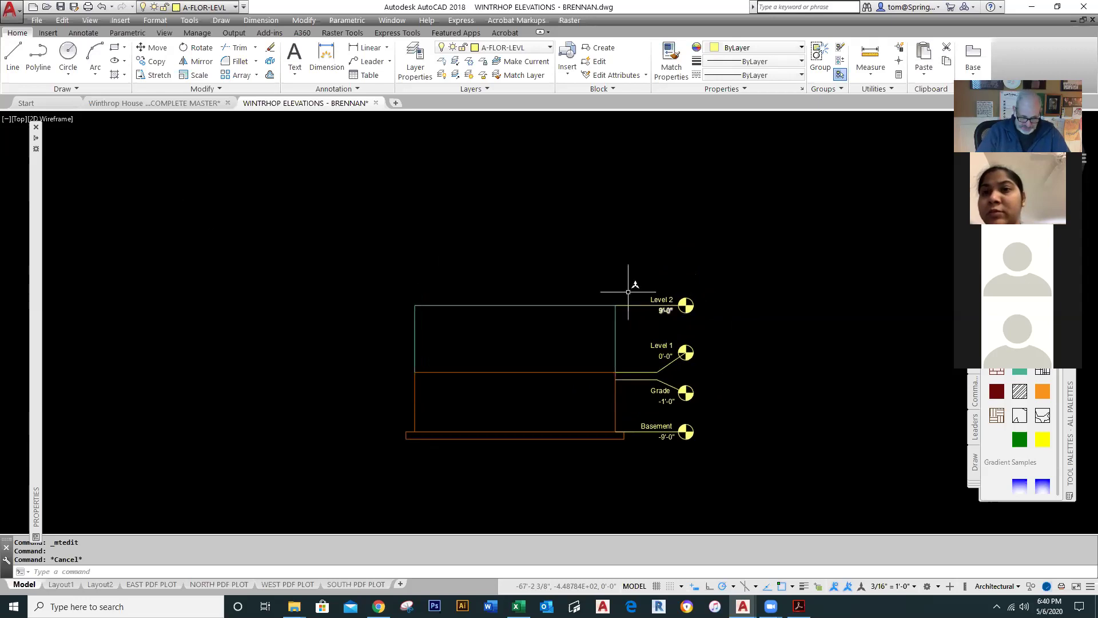
click(14, 57)
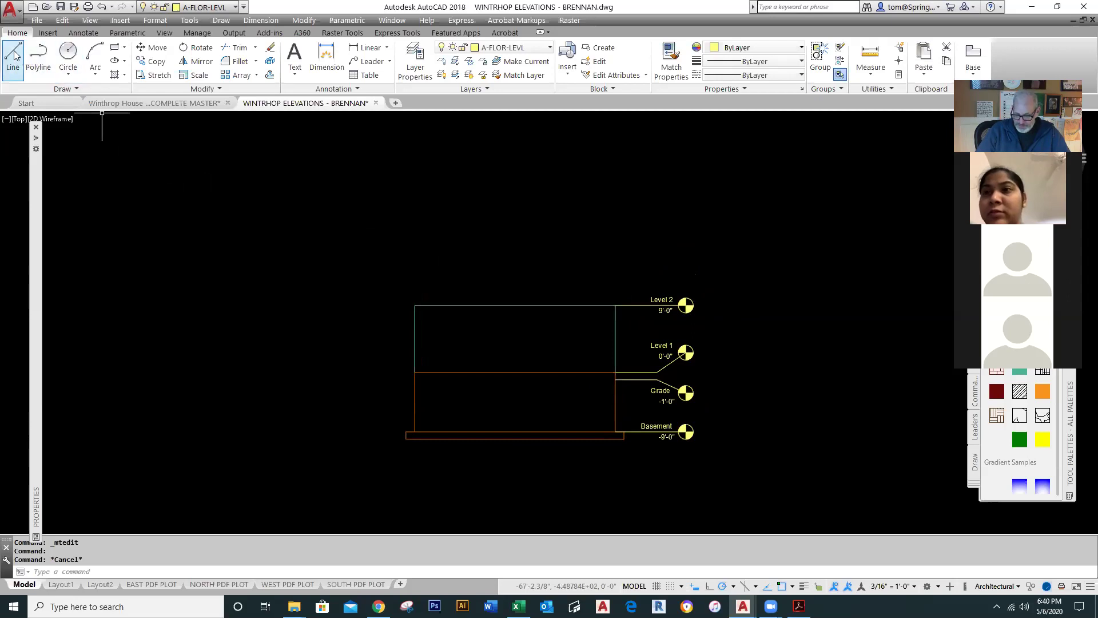
key(Escape)
click(18, 59)
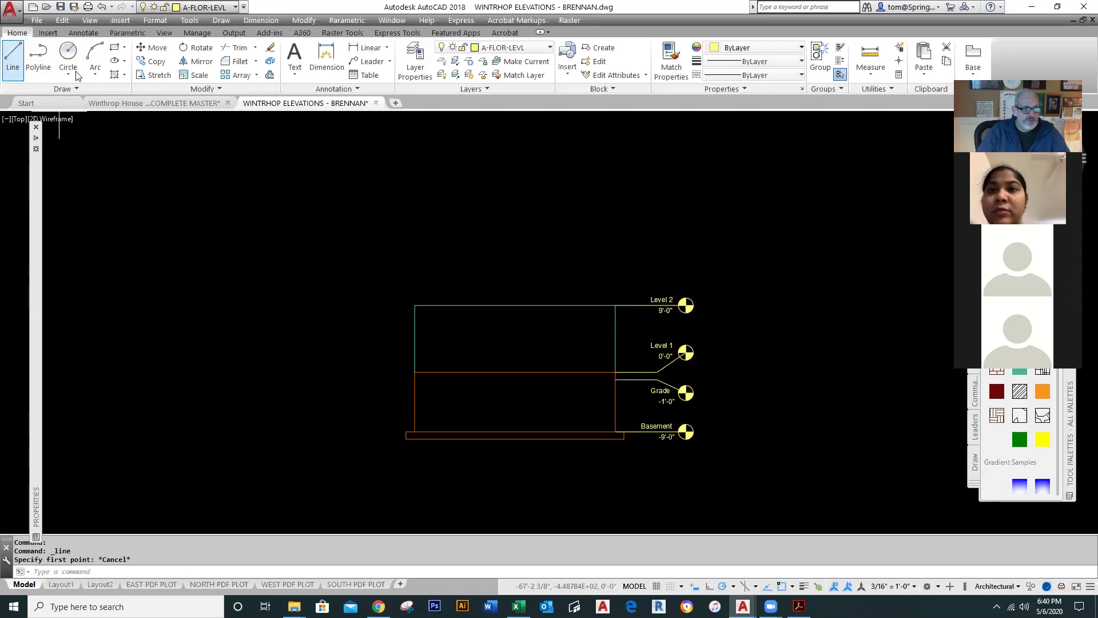
click(616, 305)
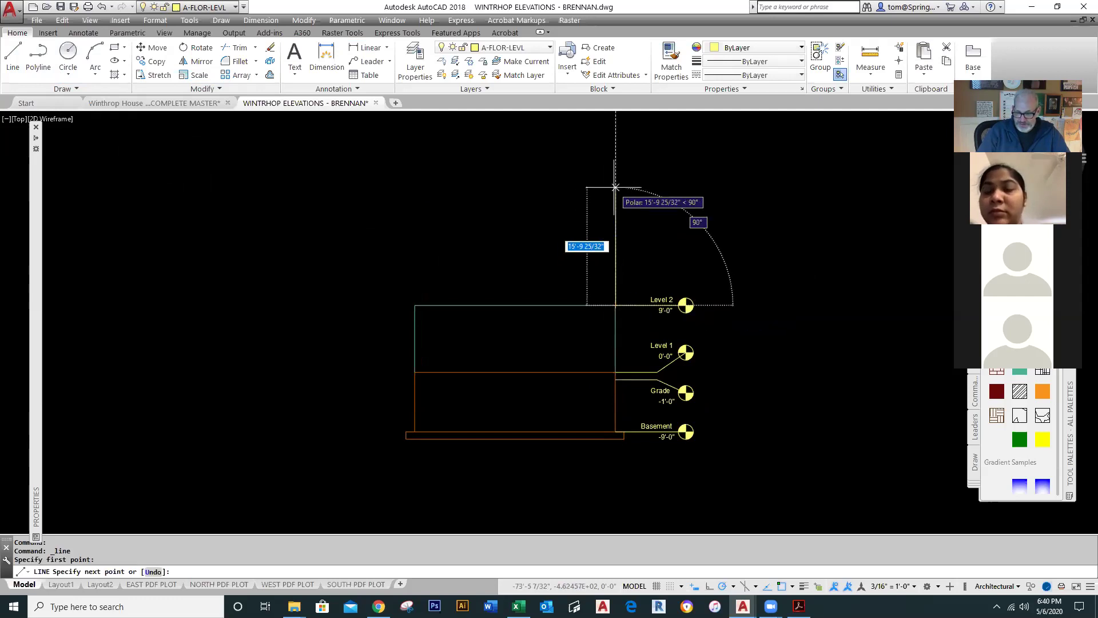
key(Escape)
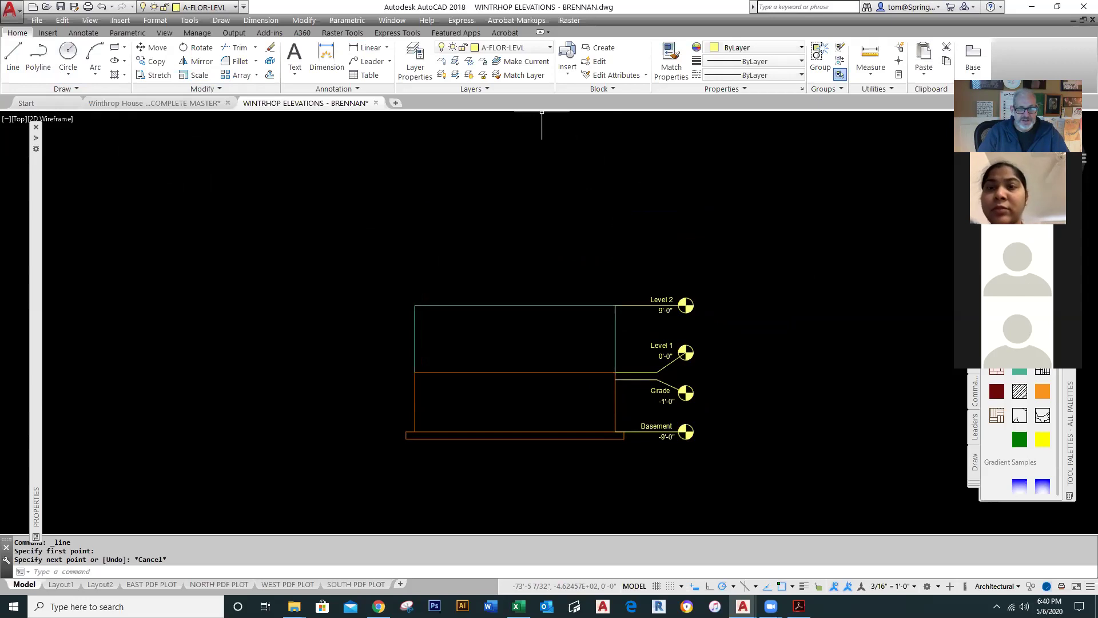
- On the A-WALL layer, draw the upper storey outline from the Level 2 wall corner: 9' up, 27' left, and back down to the Level 2 line
click(551, 48)
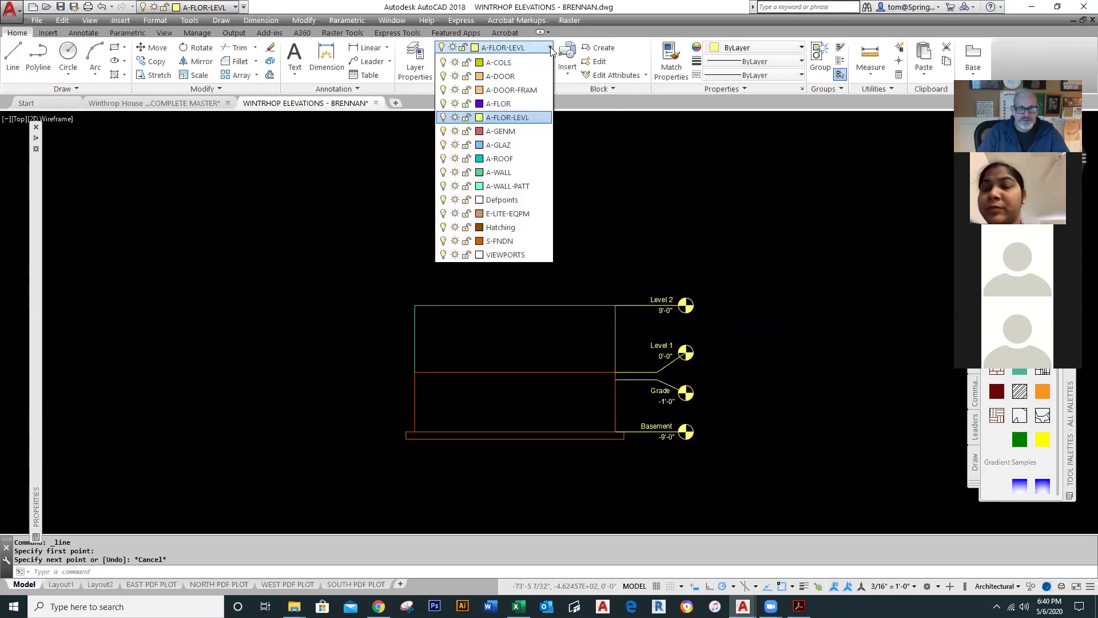
click(522, 199)
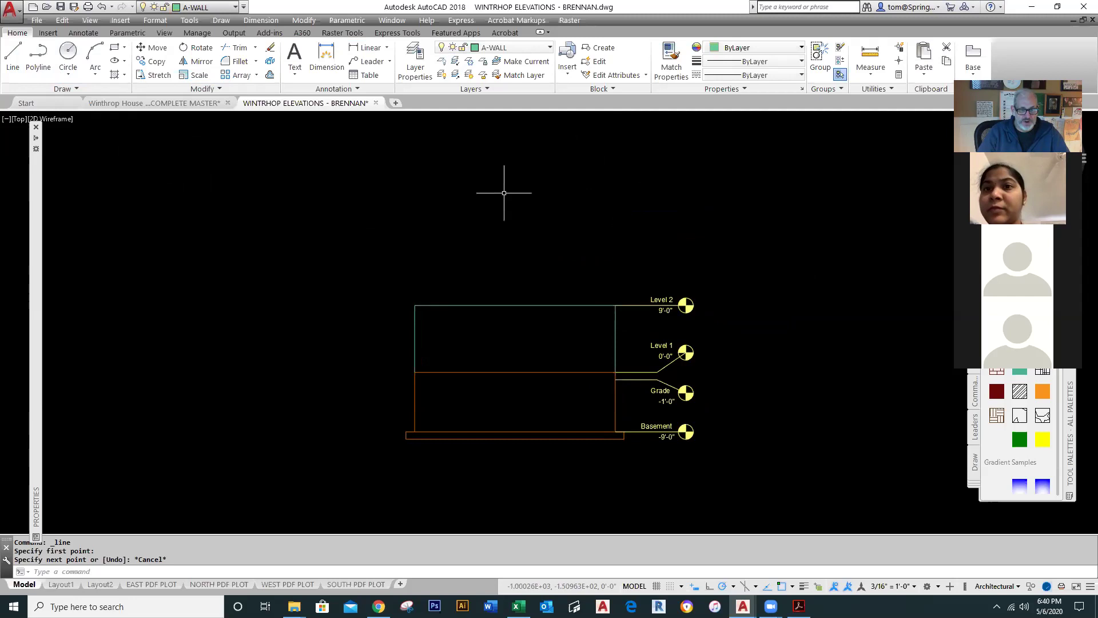
click(13, 57)
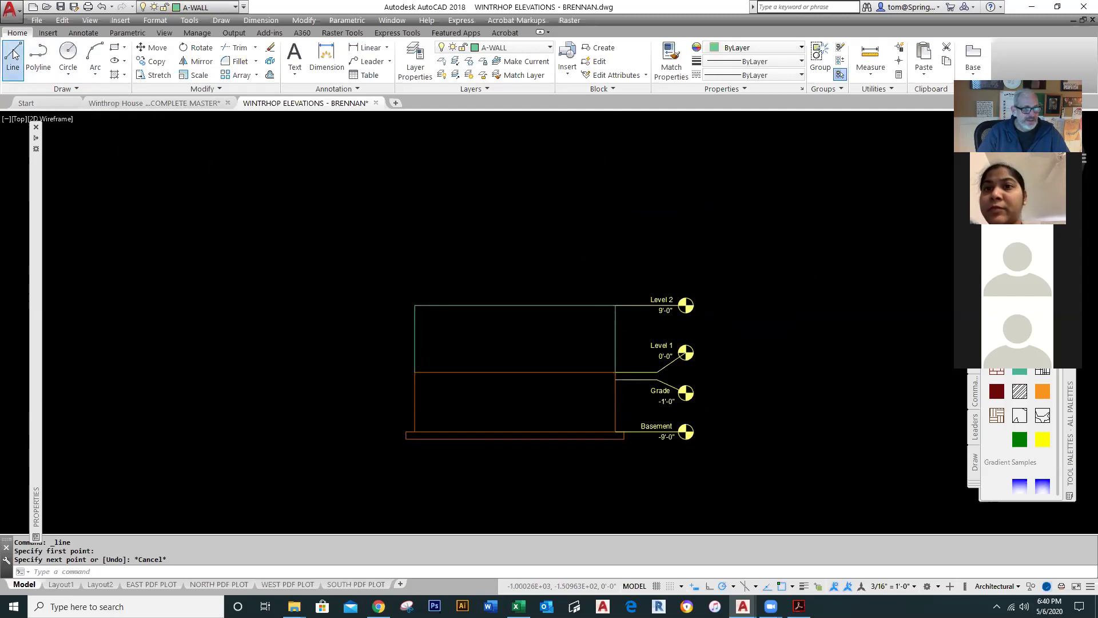
click(615, 305)
text(9')
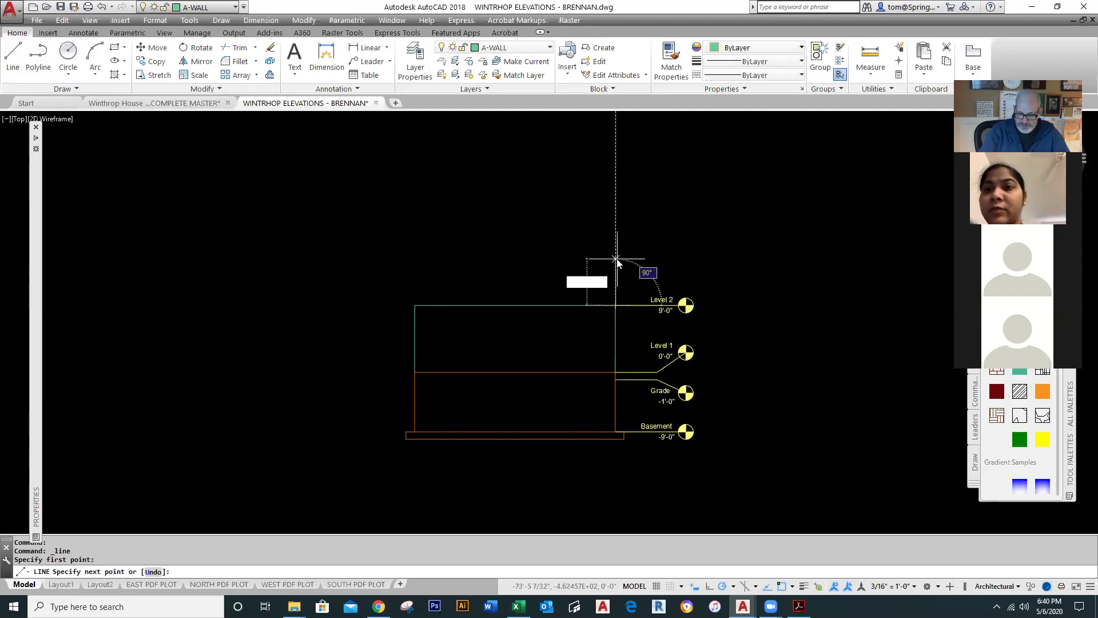
key(Return)
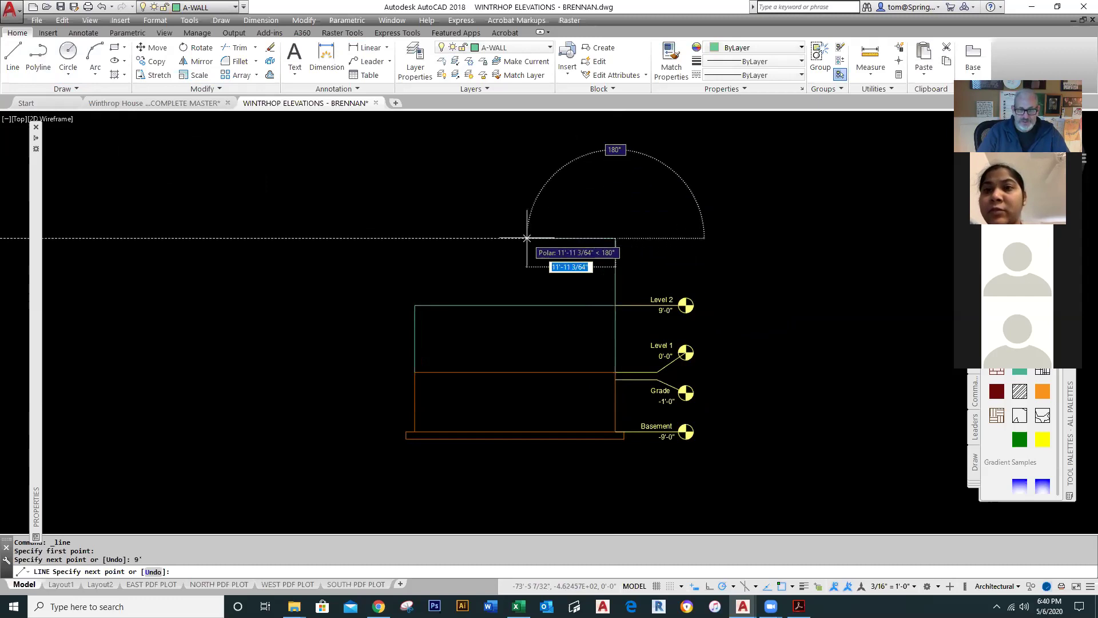
text(27)
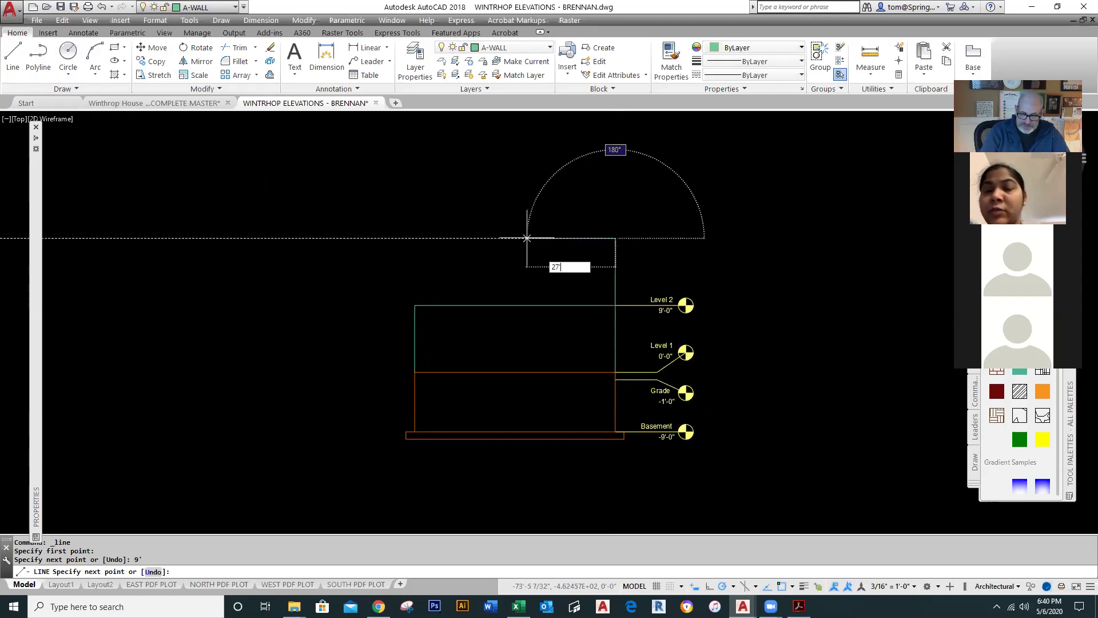
key(Return)
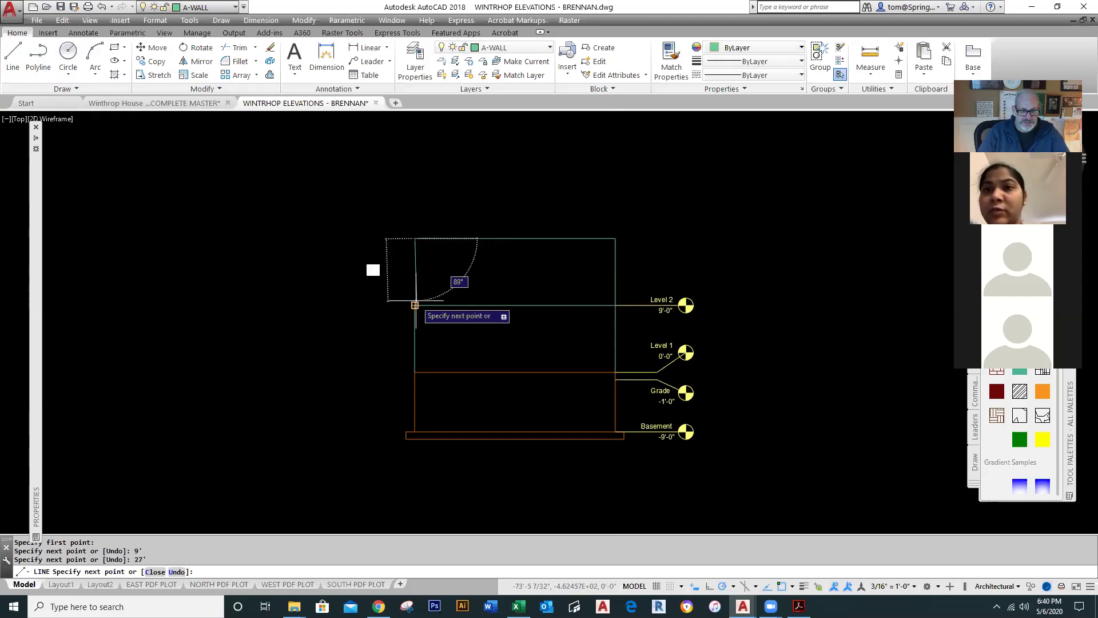
key(Escape)
- Copy the complete Level 2 marker from the Level 2 wall corner up to the top corner of the new storey
scroll(730, 289, up, 2)
text(co)
key(Return)
click(729, 288)
click(601, 324)
key(Return)
click(548, 314)
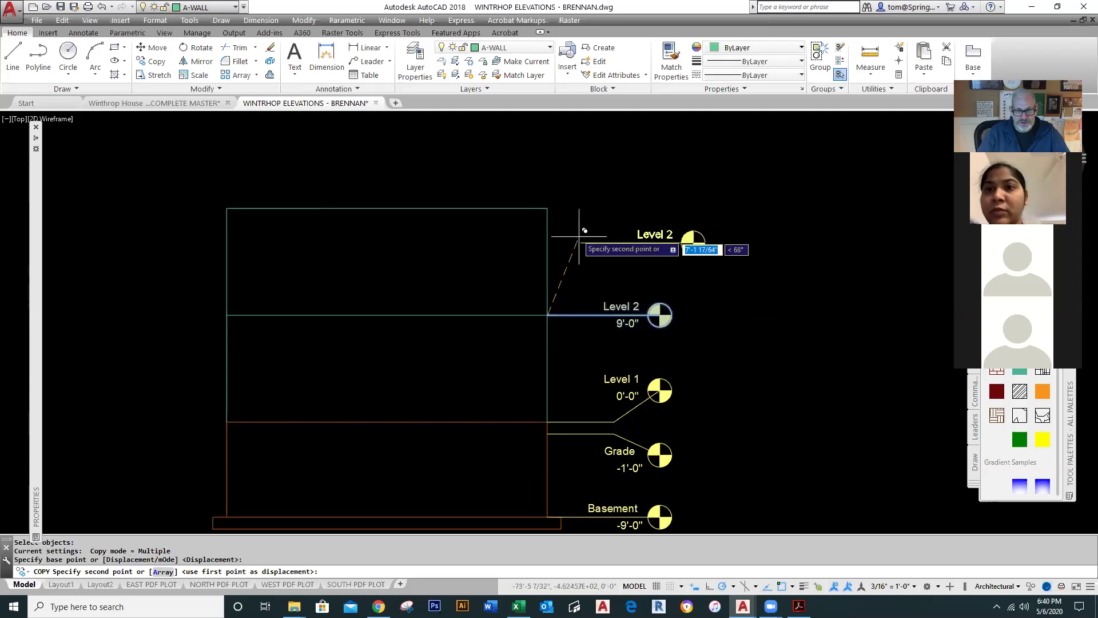
click(547, 209)
key(Escape)
- Change the copied marker's label at the top of the upper storey to "Level 3"
scroll(655, 182, up, 4)
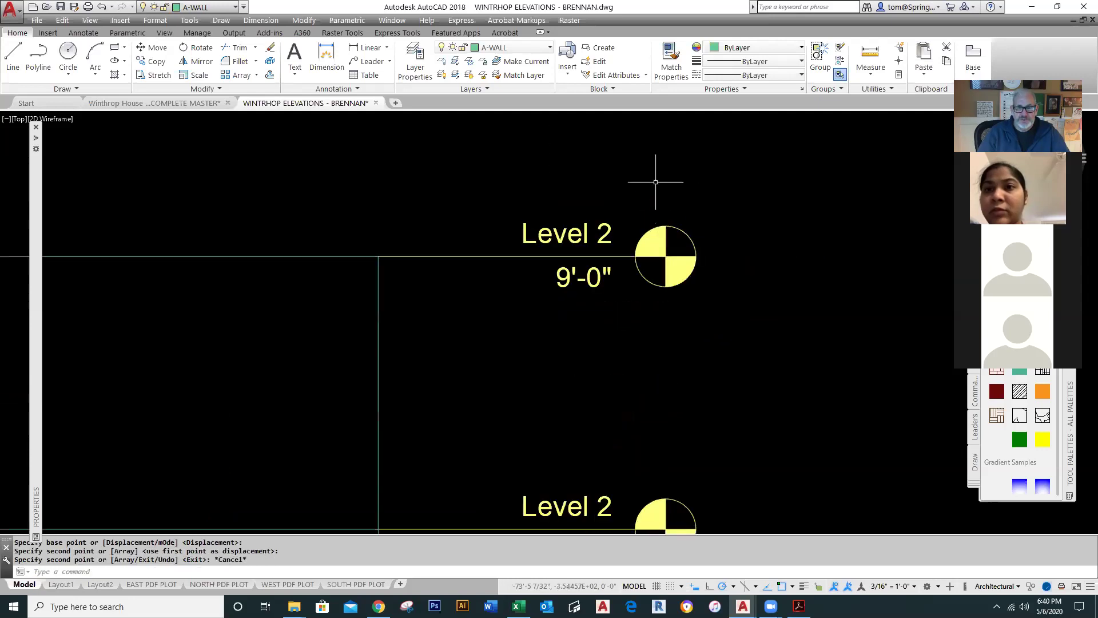
double_click(607, 236)
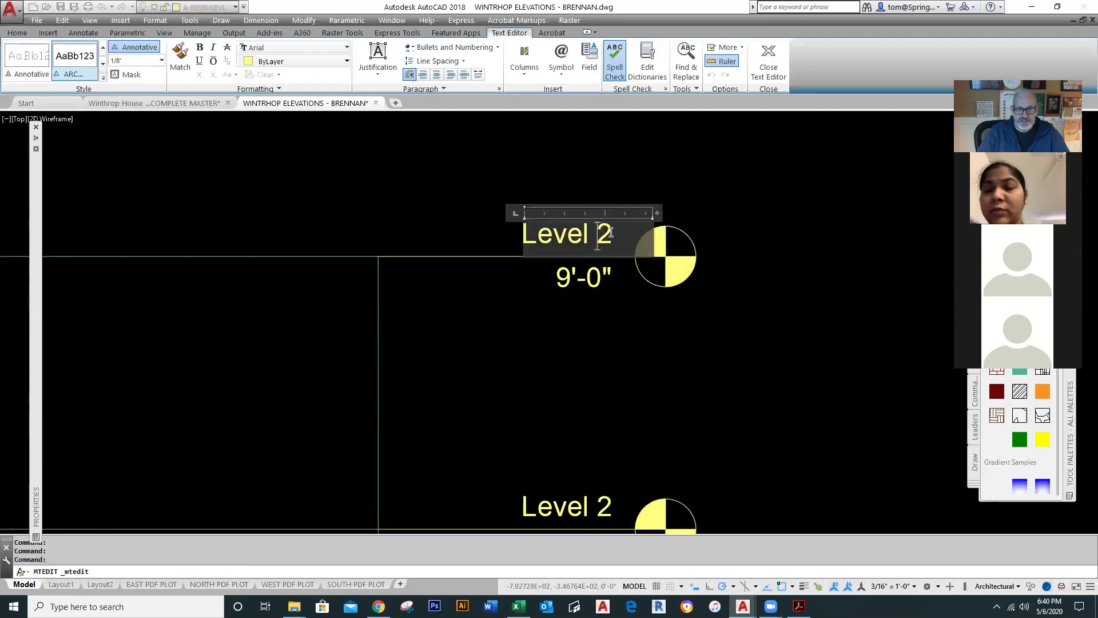
key(BackSpace)
text(3)
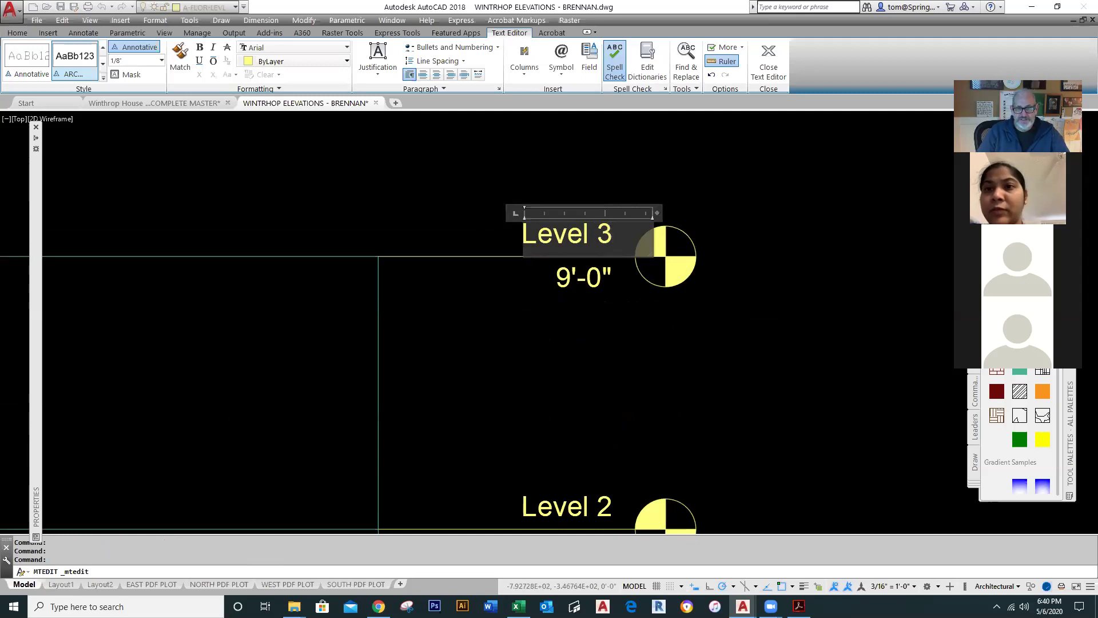
click(525, 277)
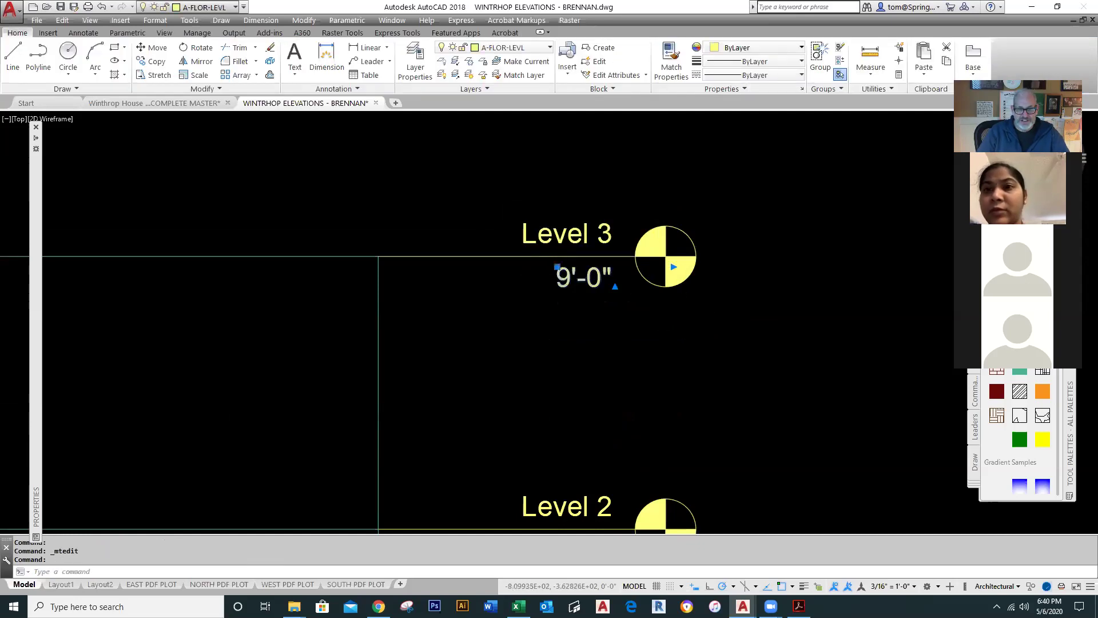
- Set the Level 3 marker's elevation text to 18'-0"
double_click(565, 277)
key(BackSpace)
text(18)
click(658, 400)
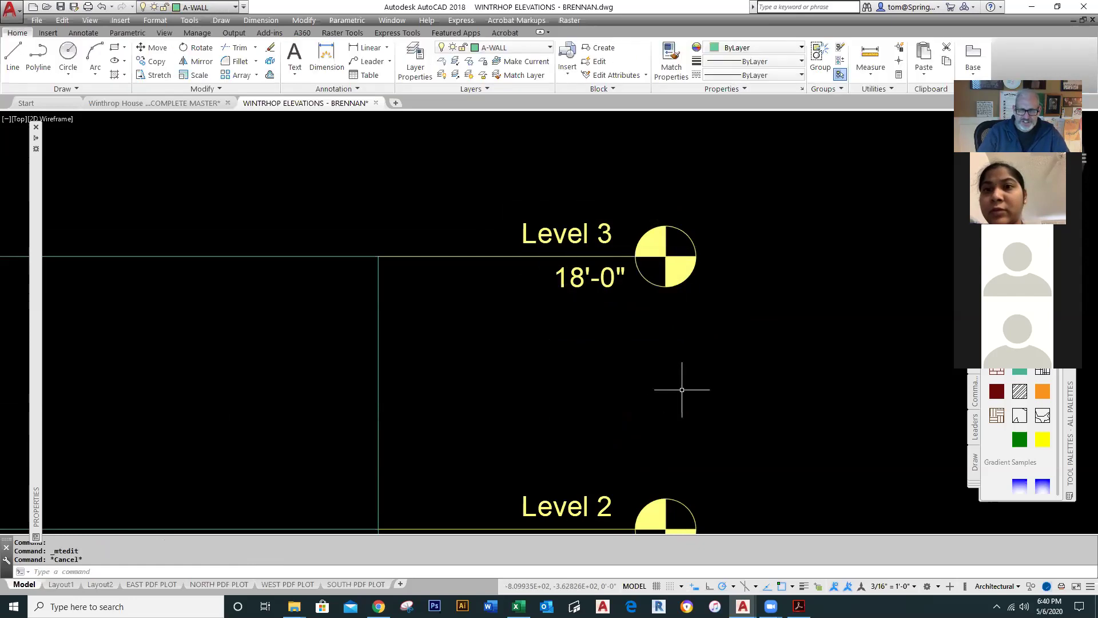
- Examine the roof and the Level 3 height on the front elevation in the Winthrop House COMPLETE MASTER drawing
scroll(682, 385, down, 5)
middle_drag(755, 385, 722, 272)
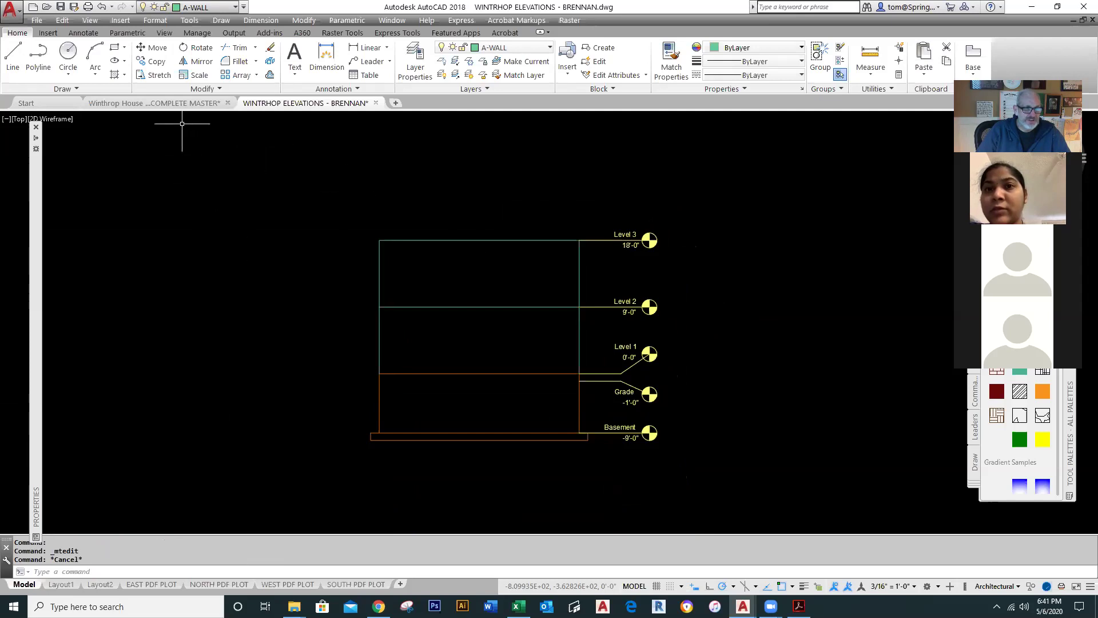
click(172, 103)
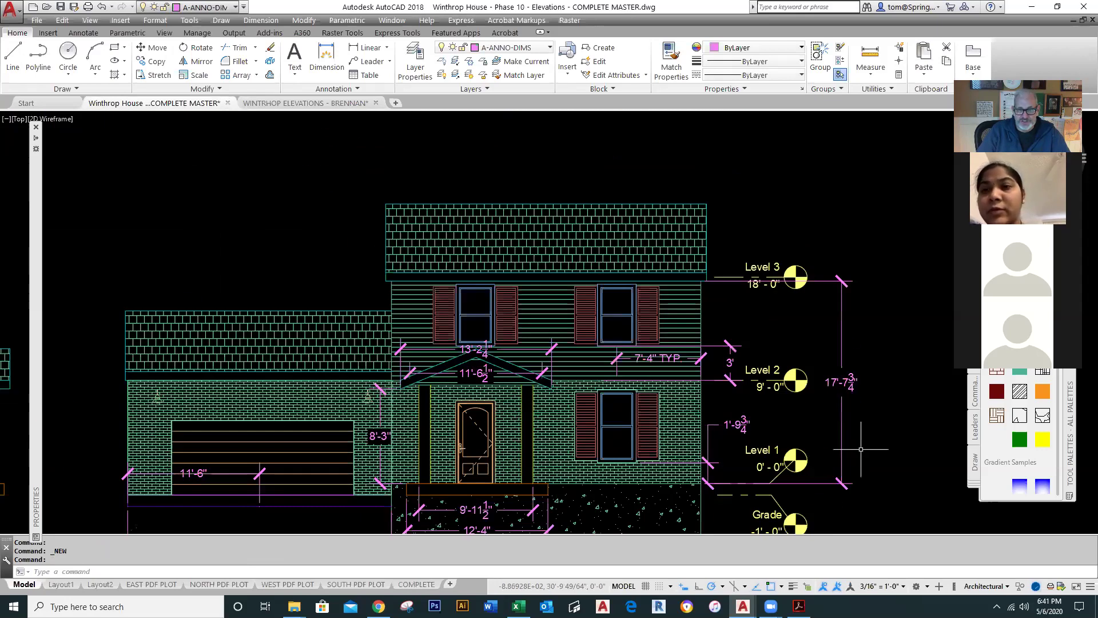
scroll(796, 340, up, 2)
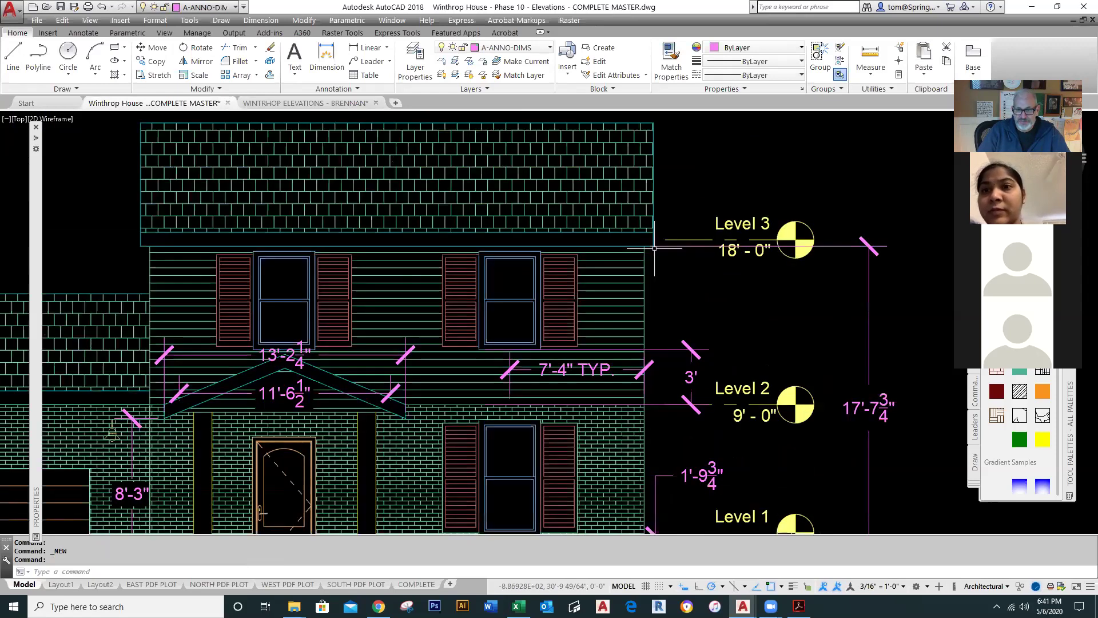
scroll(654, 248, down, 2)
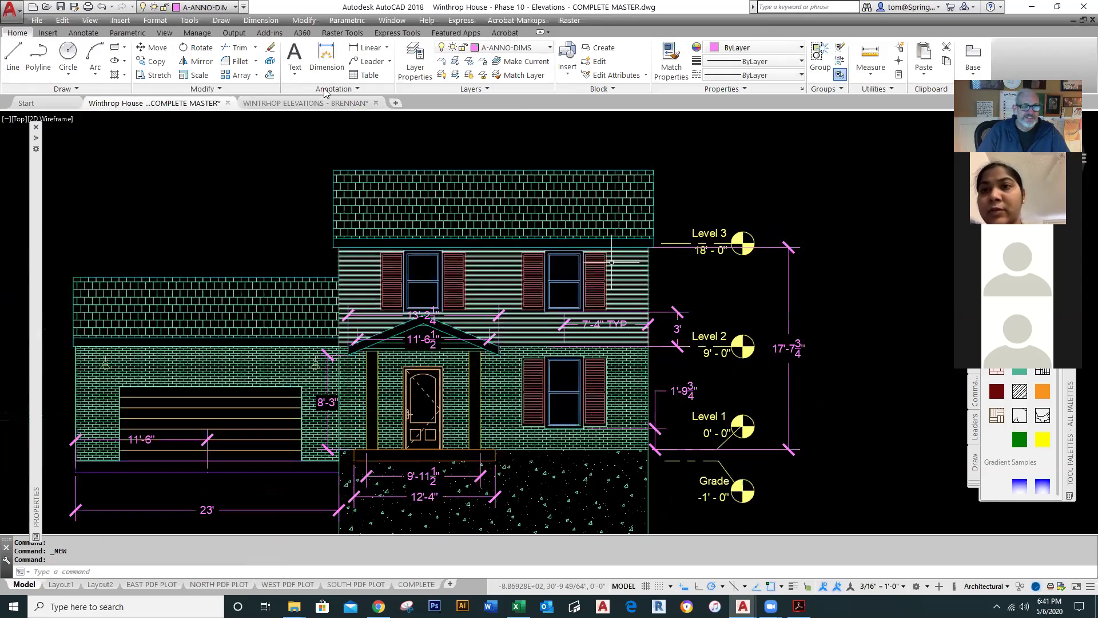
key(ctrl+Tab)
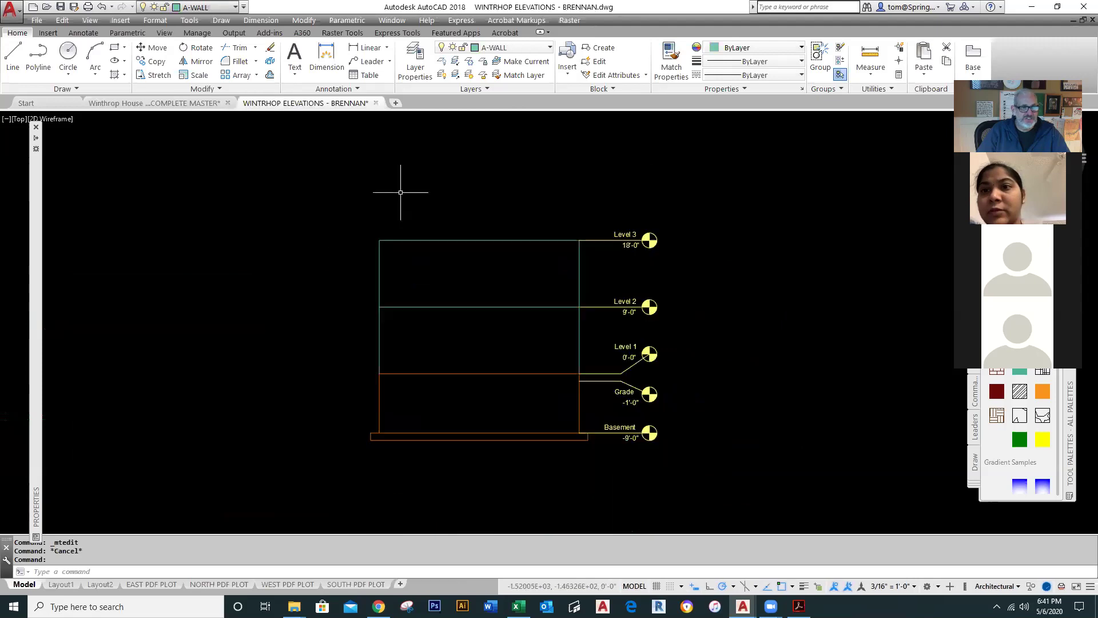
- On the A-ROOF layer, draw a horizontal line about 4'-10" leftward, starting 17'7.25" above the left wall corner at Level 1
click(549, 48)
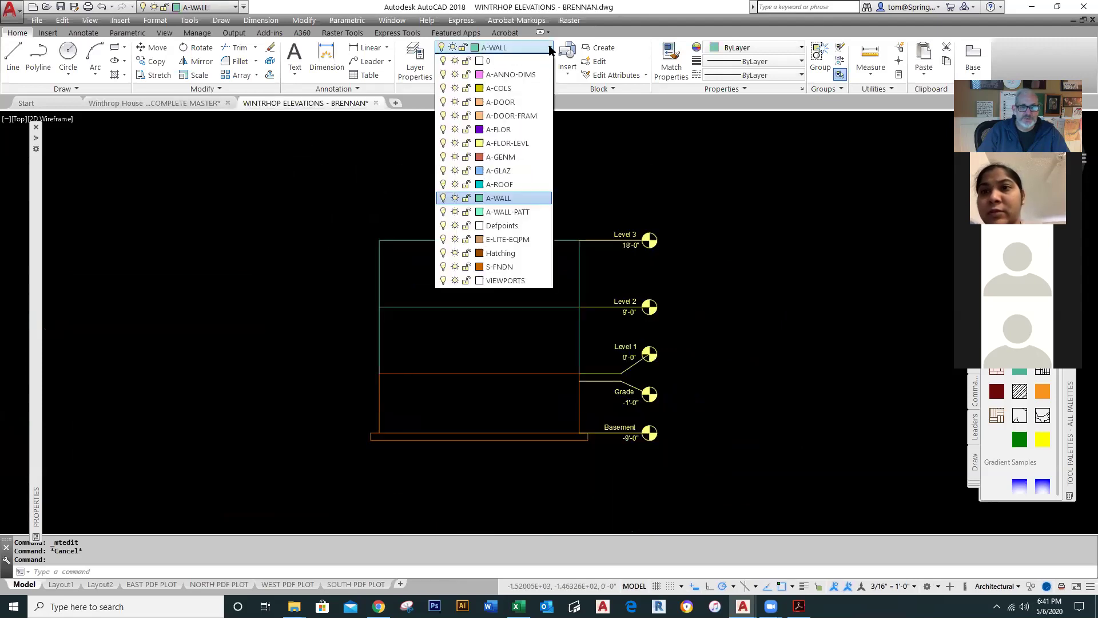
click(499, 186)
click(14, 67)
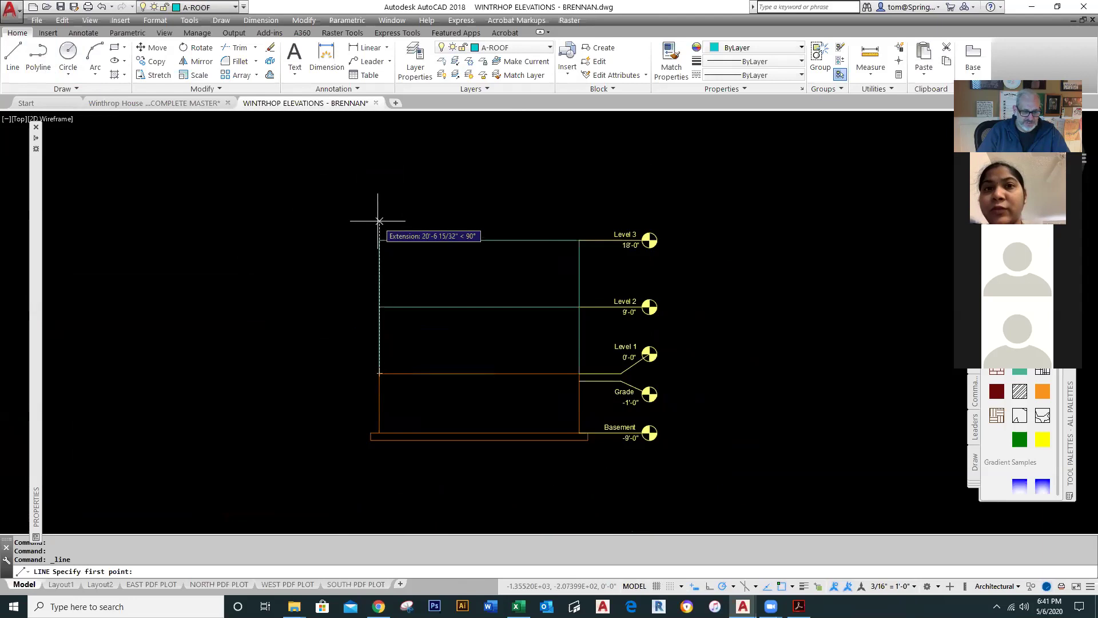
text(17')
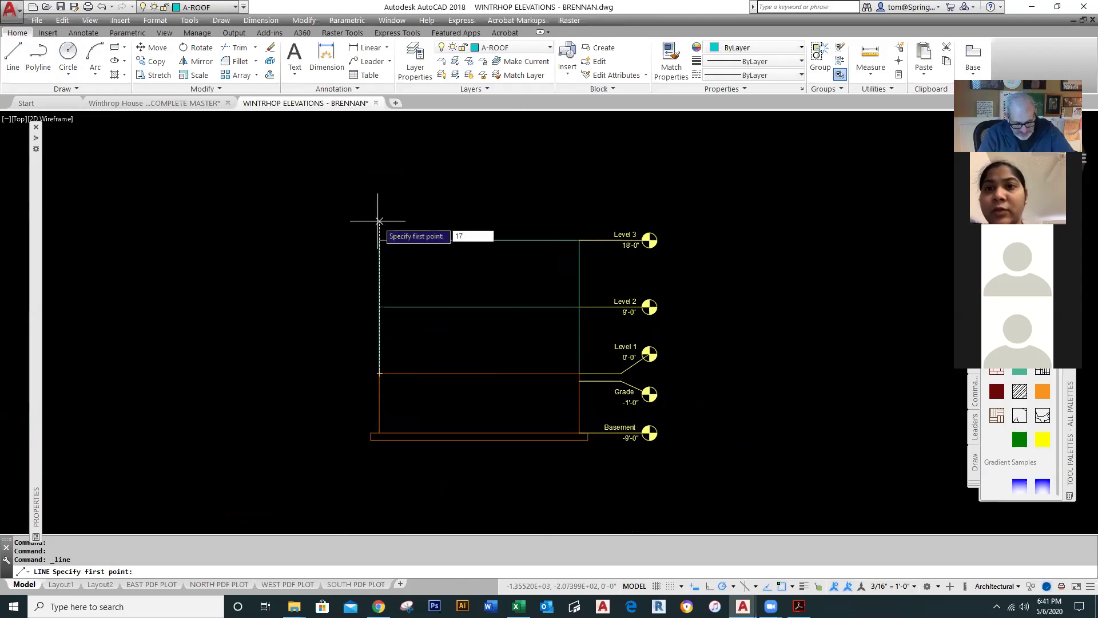
text(7.25)
key(Return)
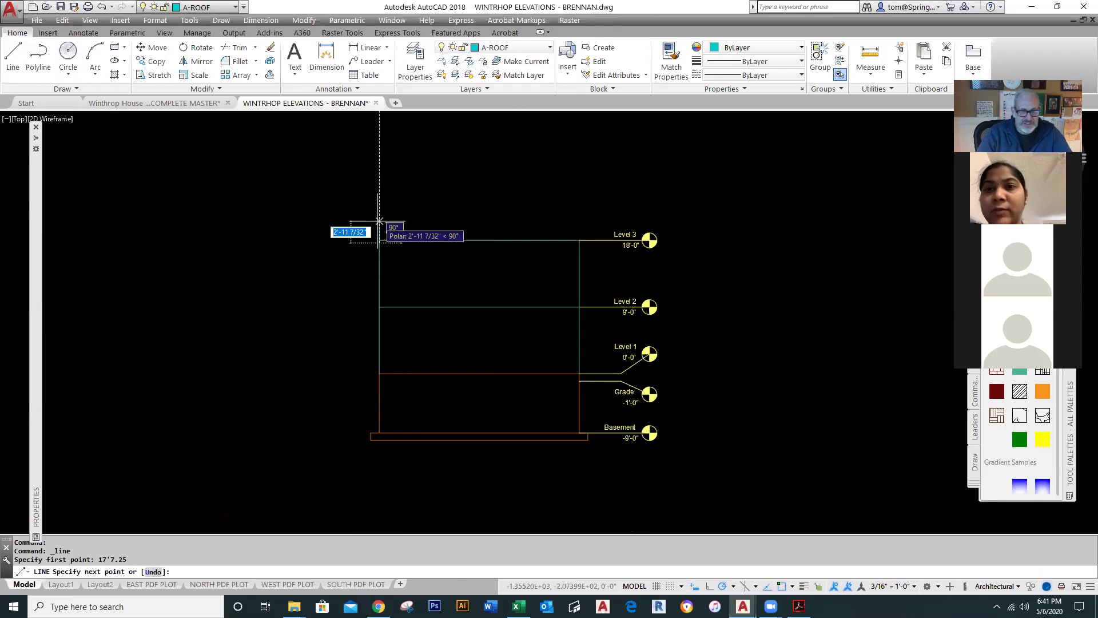
scroll(343, 242, up, 2)
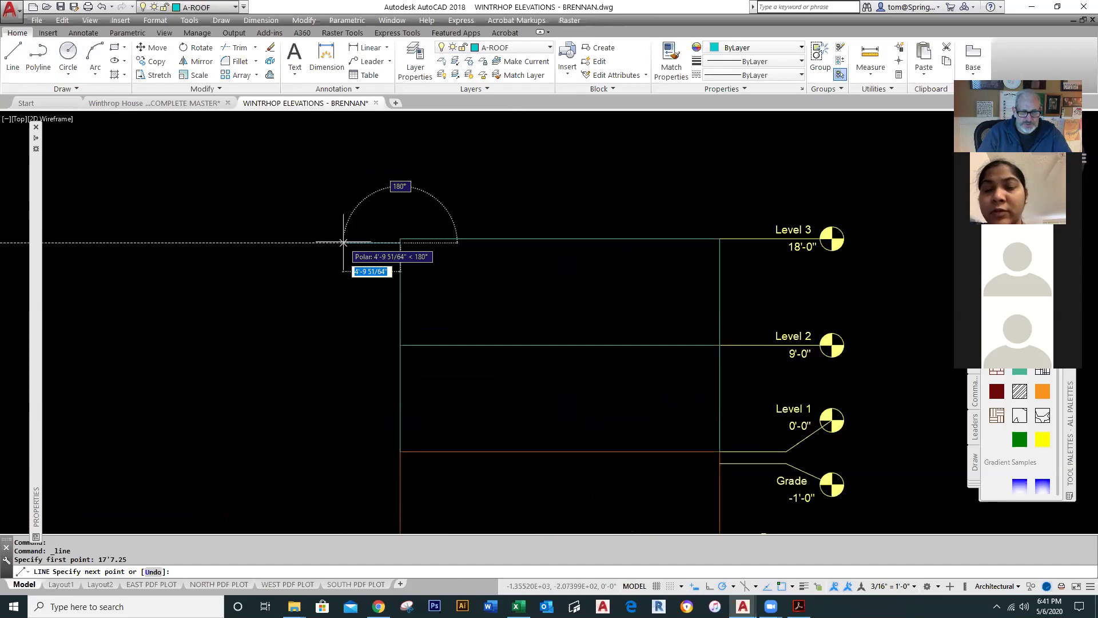
click(343, 242)
key(Escape)
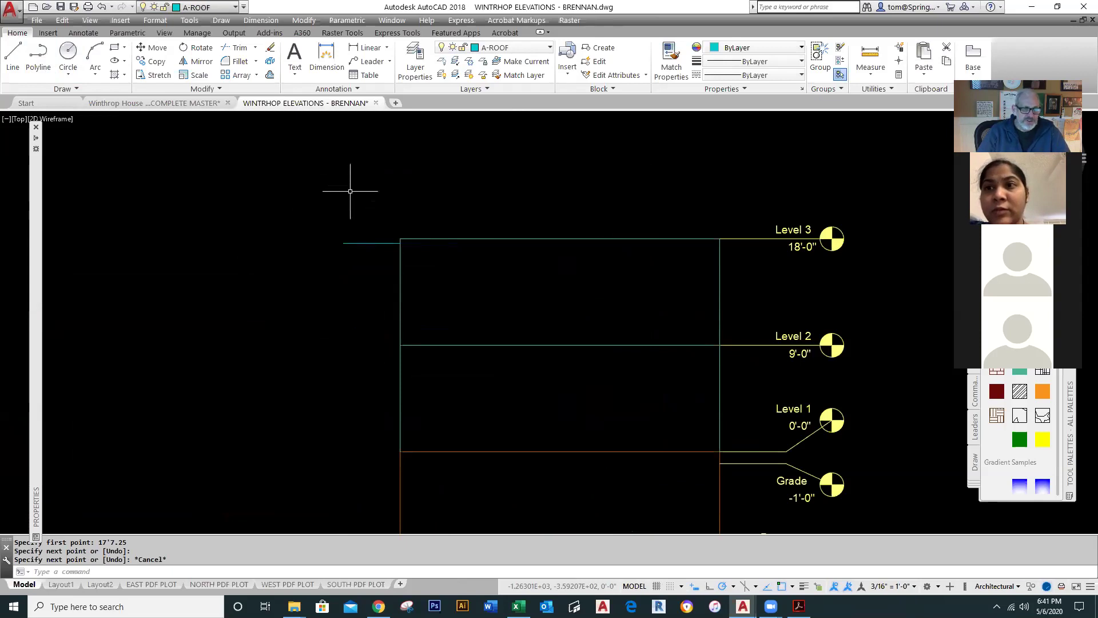
- Draw the roof's left edge from the eave line's wall end: 6" left and about 16' straight up
click(11, 59)
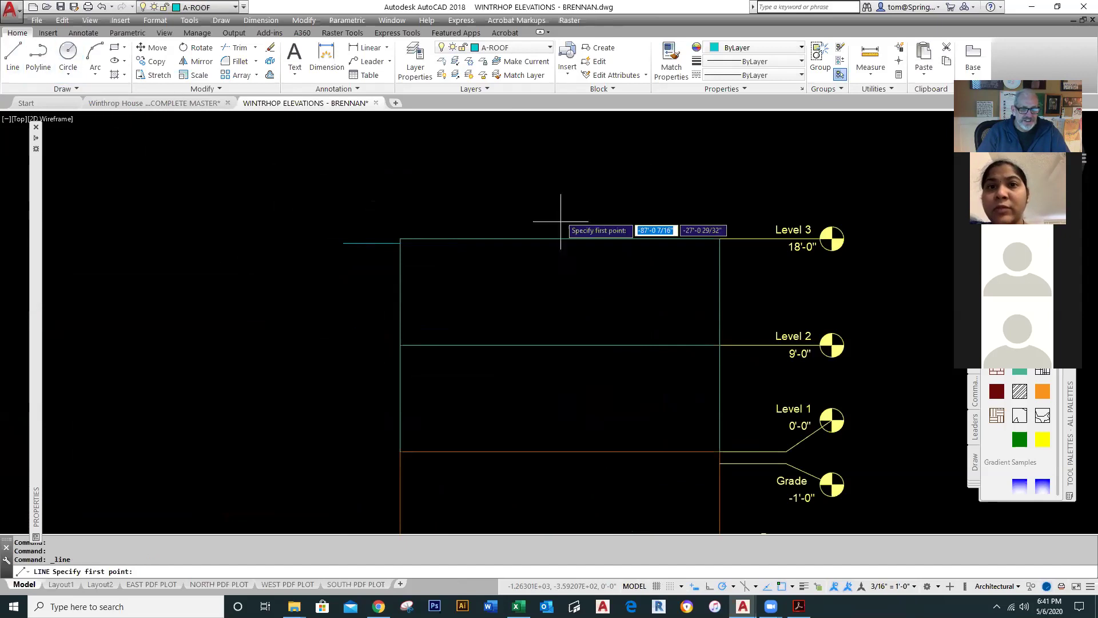
click(401, 243)
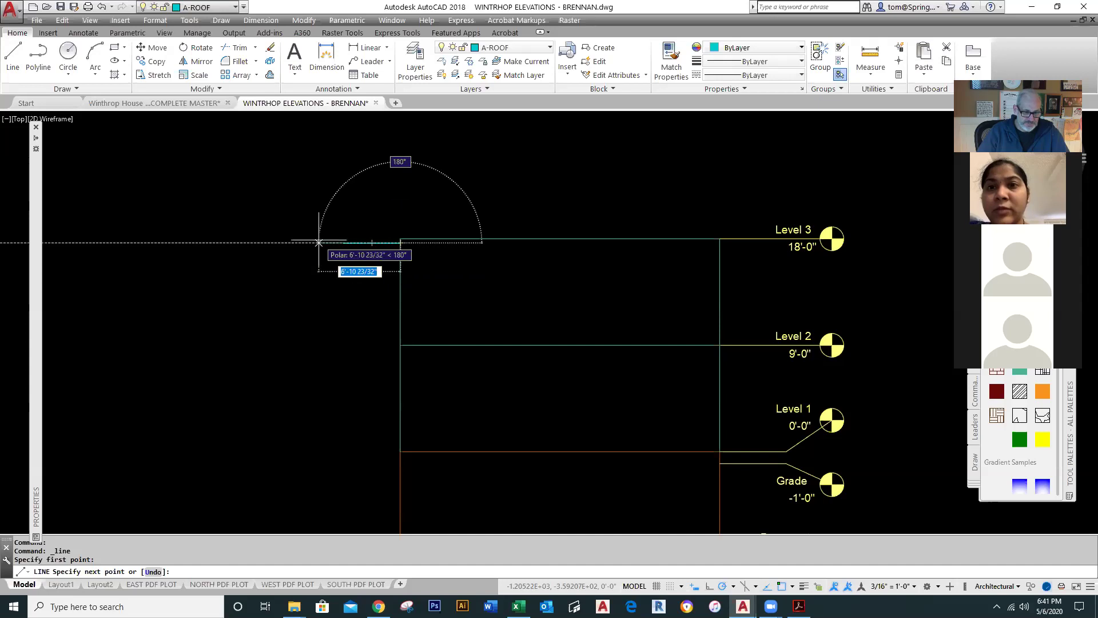
text(6)
key(Return)
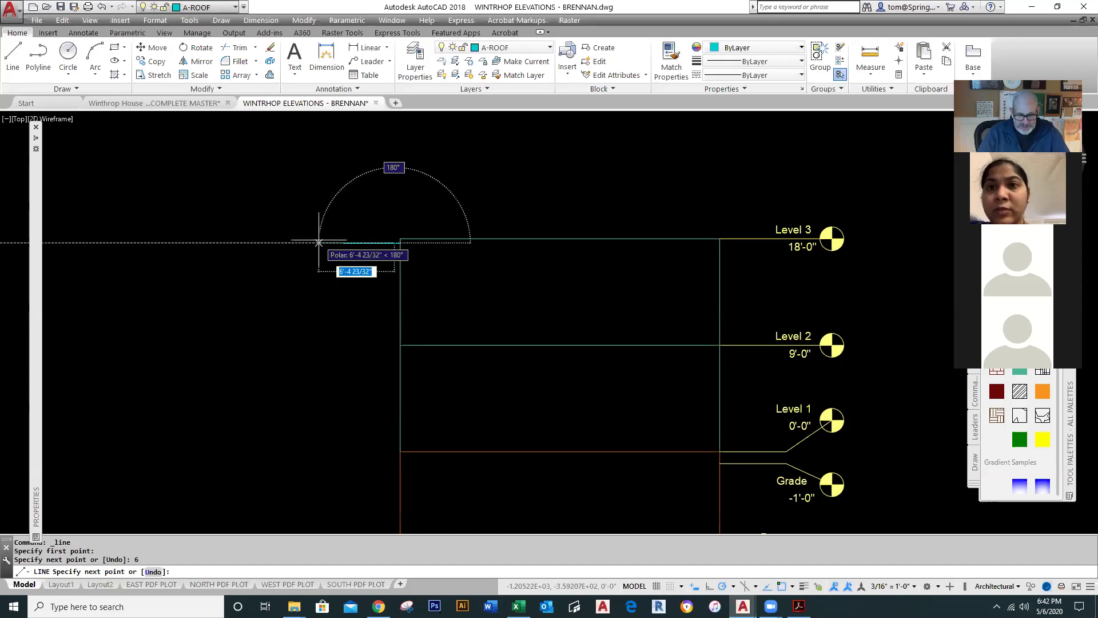
scroll(386, 194, down, 4)
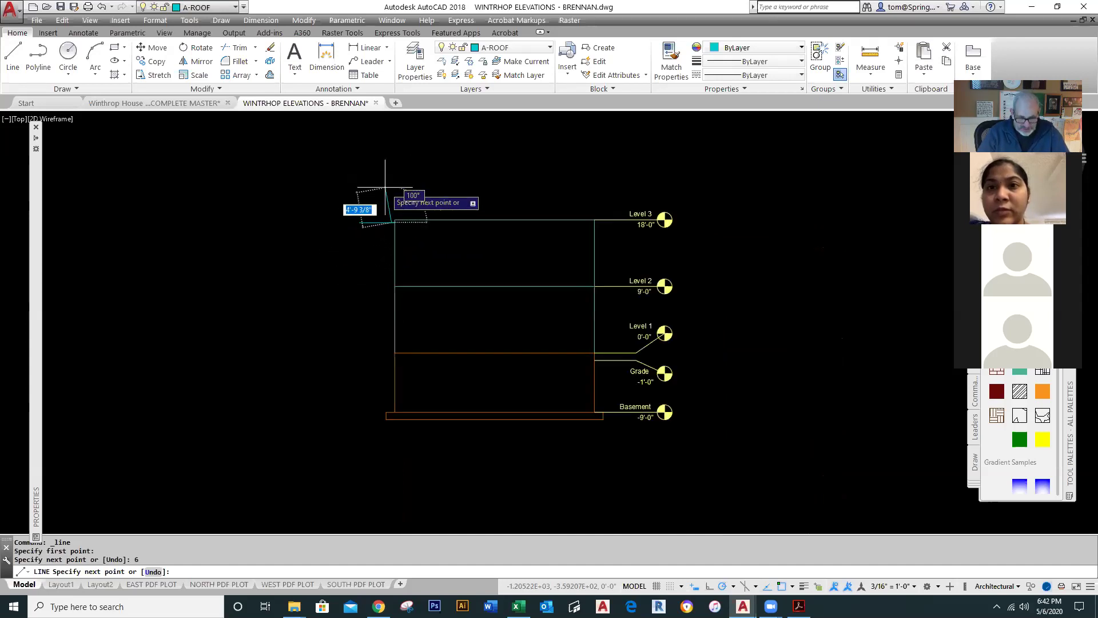
middle_drag(388, 194, 384, 323)
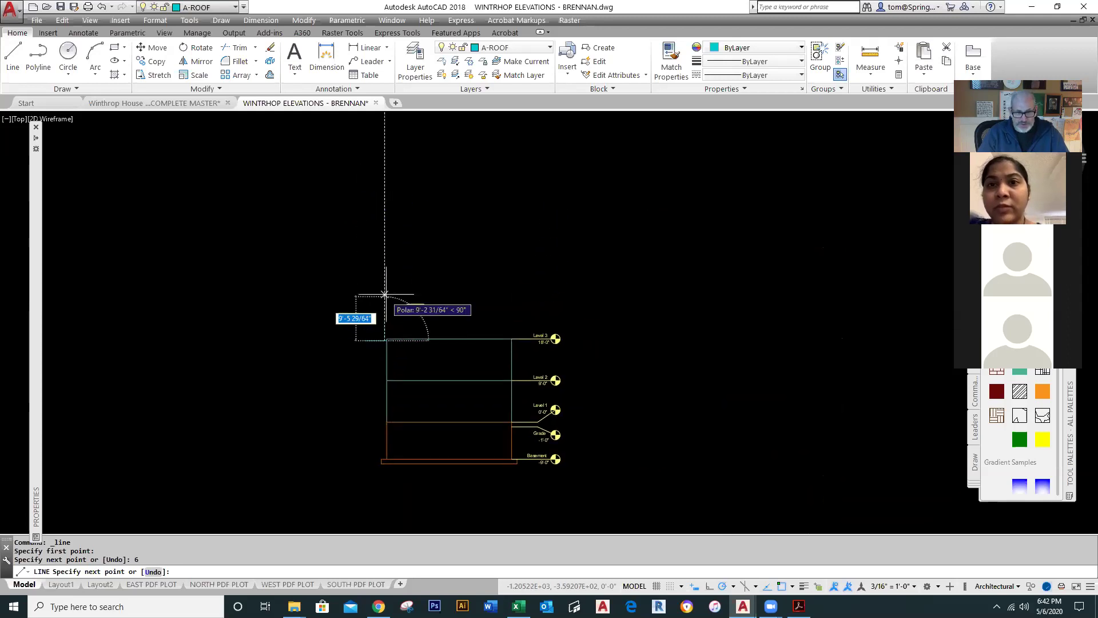
click(384, 266)
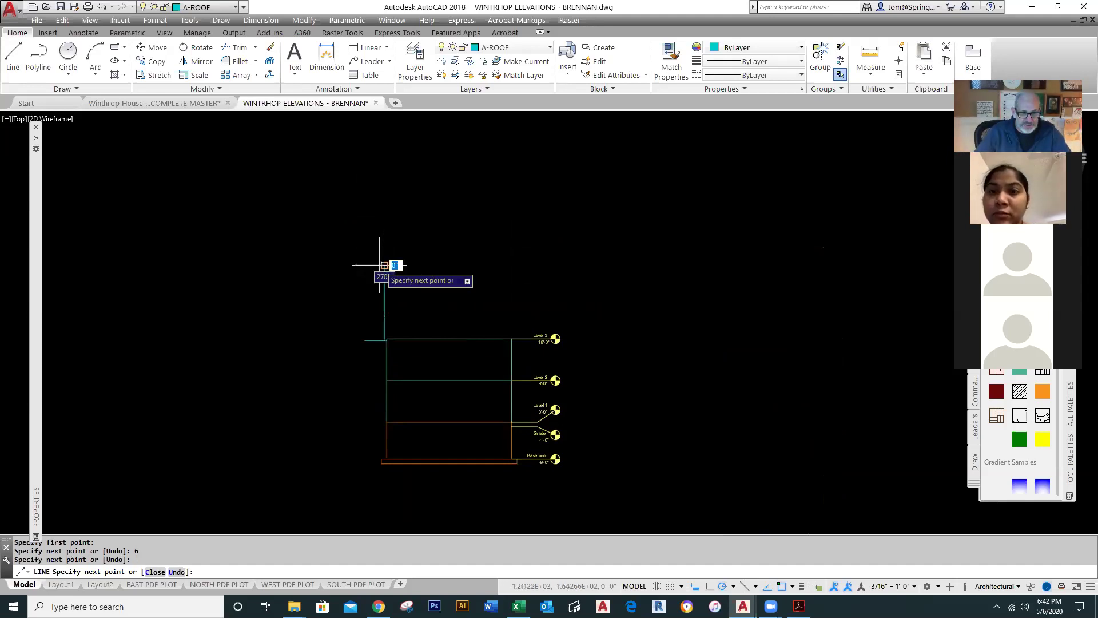
key(Escape)
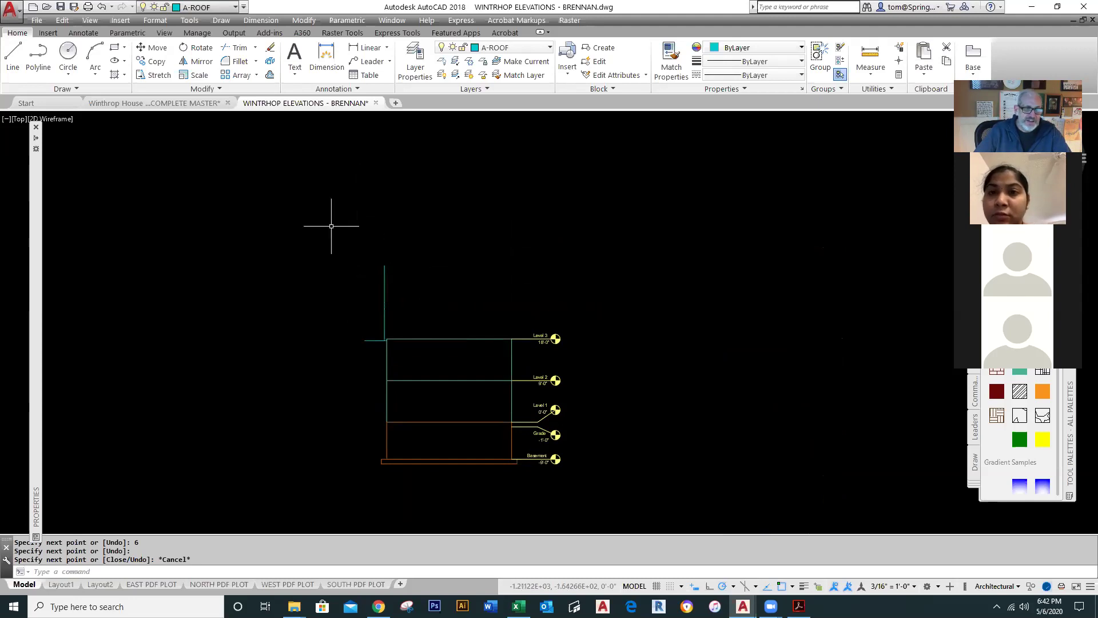
- Draw a horizontal ridge-height line about 8'-6" leftward, starting 25'5.25" above the left wall corner at Level 1
click(14, 57)
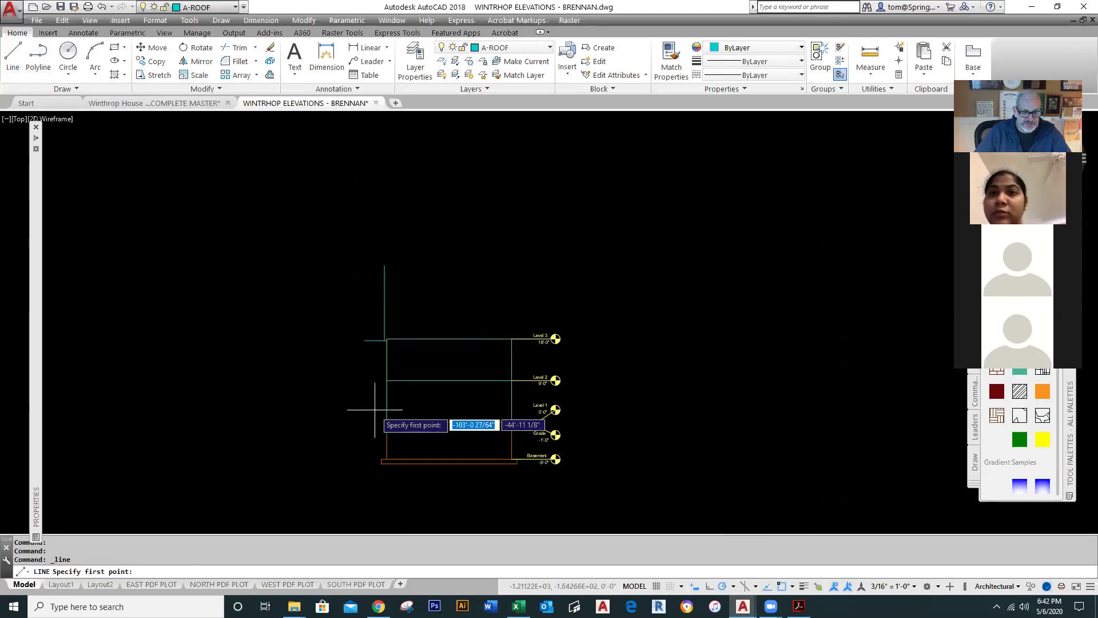
text(25'5.25)
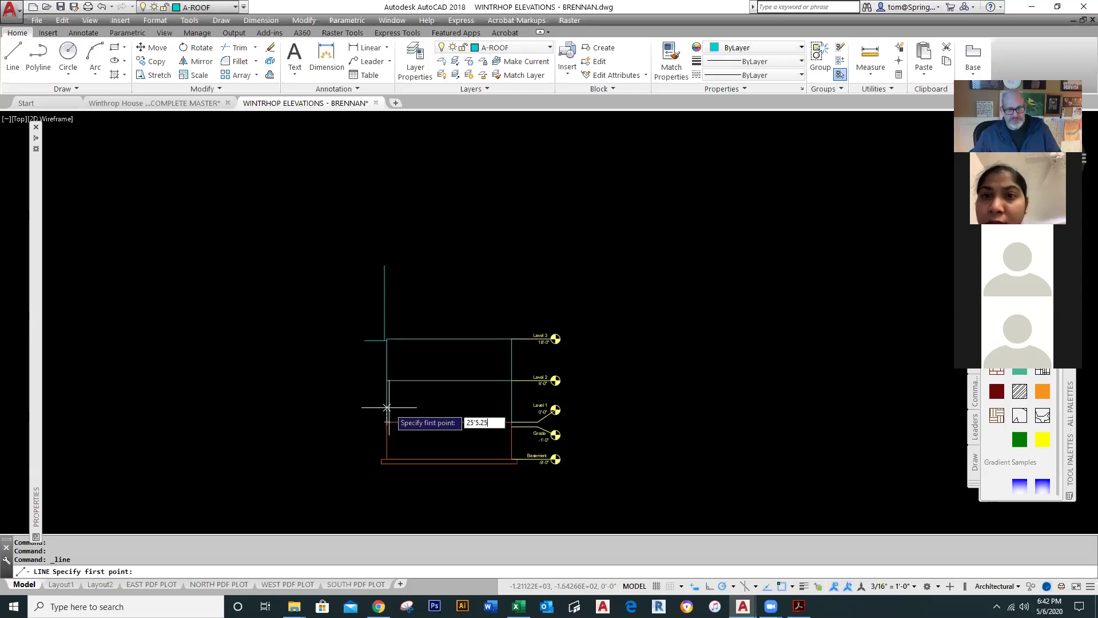
key(Return)
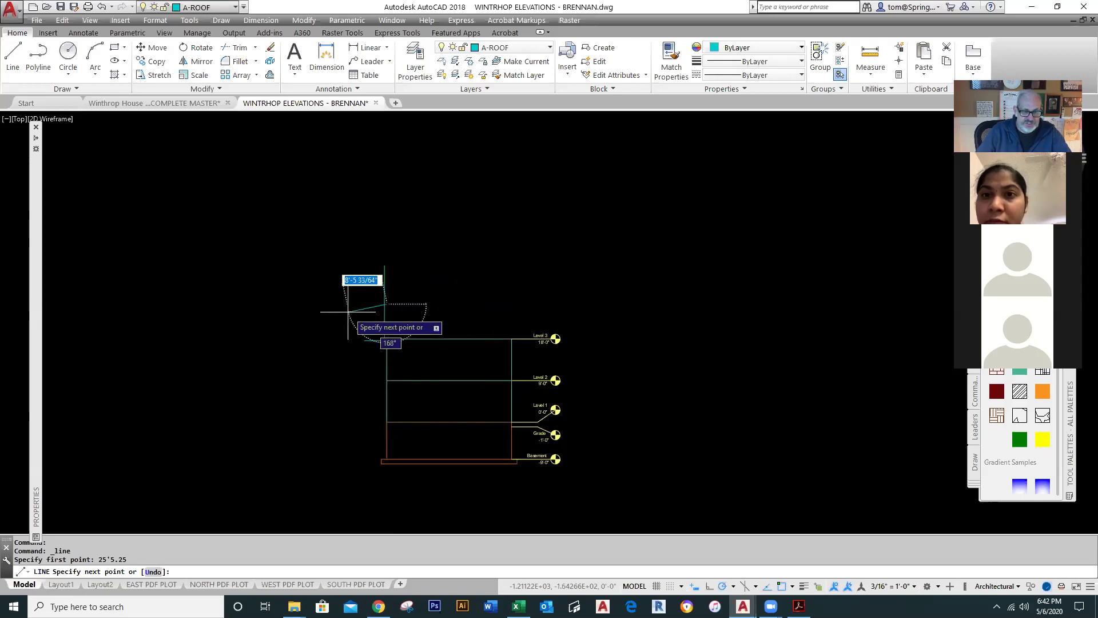
key(Escape)
scroll(393, 304, up, 4)
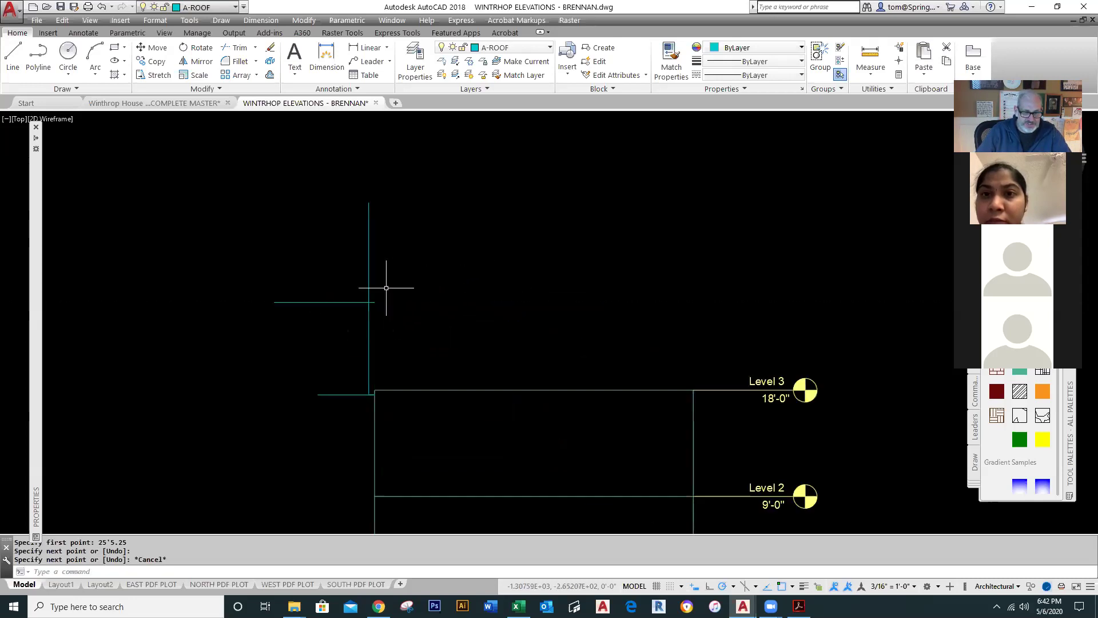
- Shorten the roof's vertical left edge so its upper end meets the ridge-height line
click(369, 277)
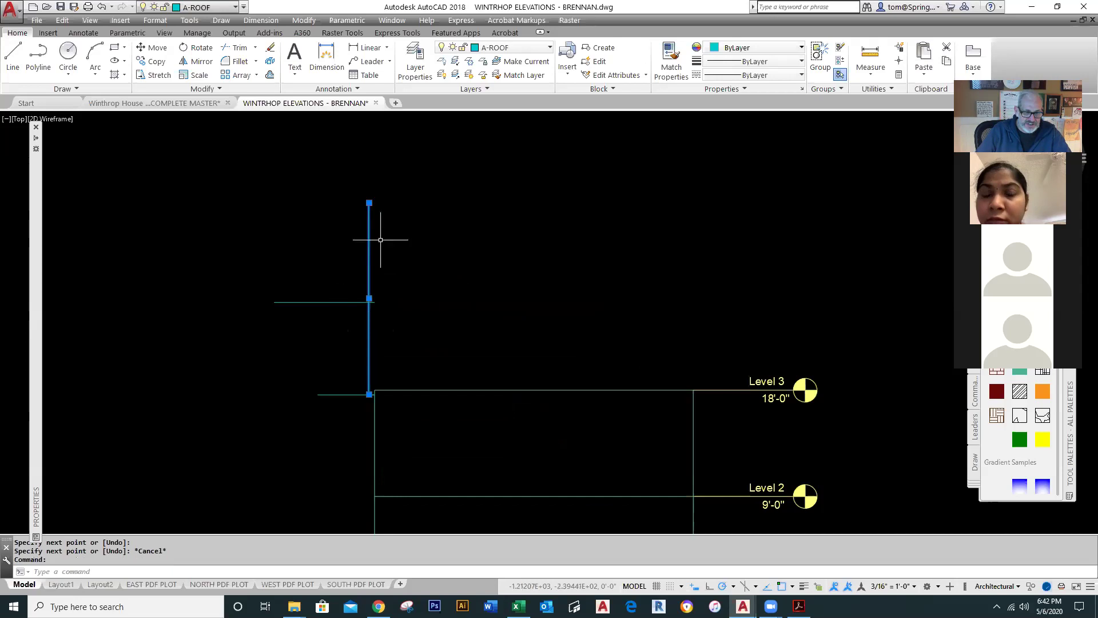
click(369, 203)
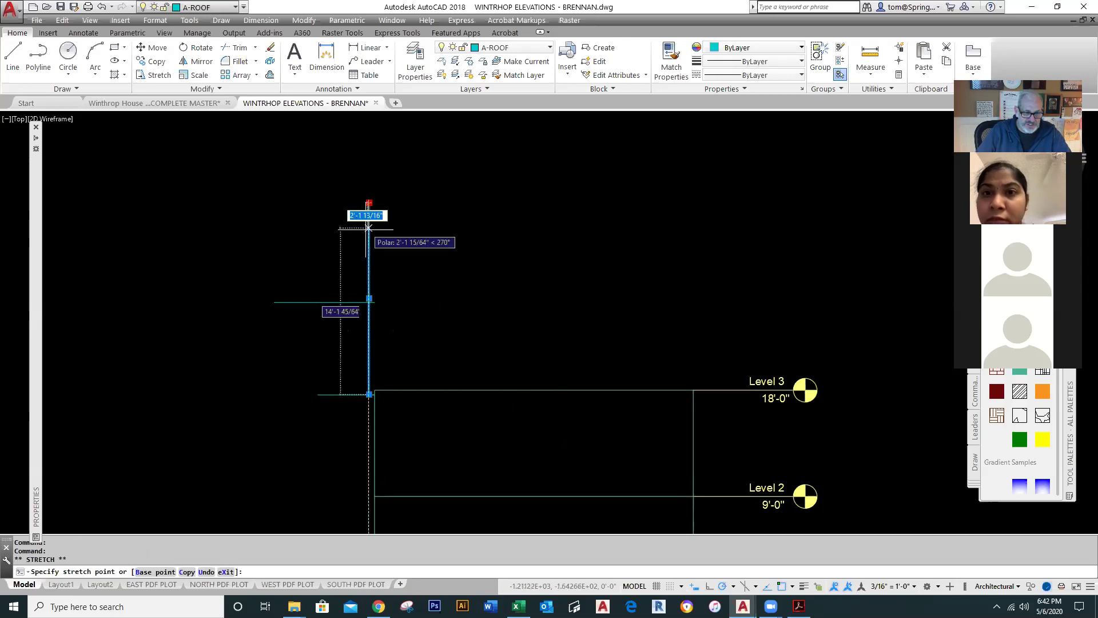
click(369, 301)
key(Escape)
- Stretch the ridge-height line's outer left end back to the top of the vertical roof edge
click(323, 303)
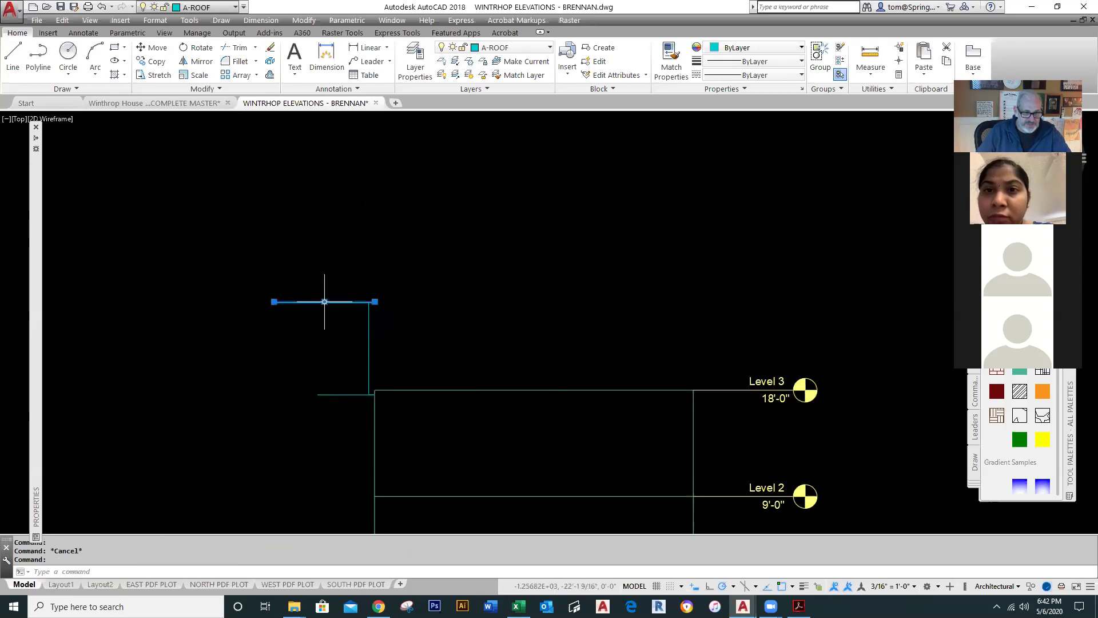
click(274, 301)
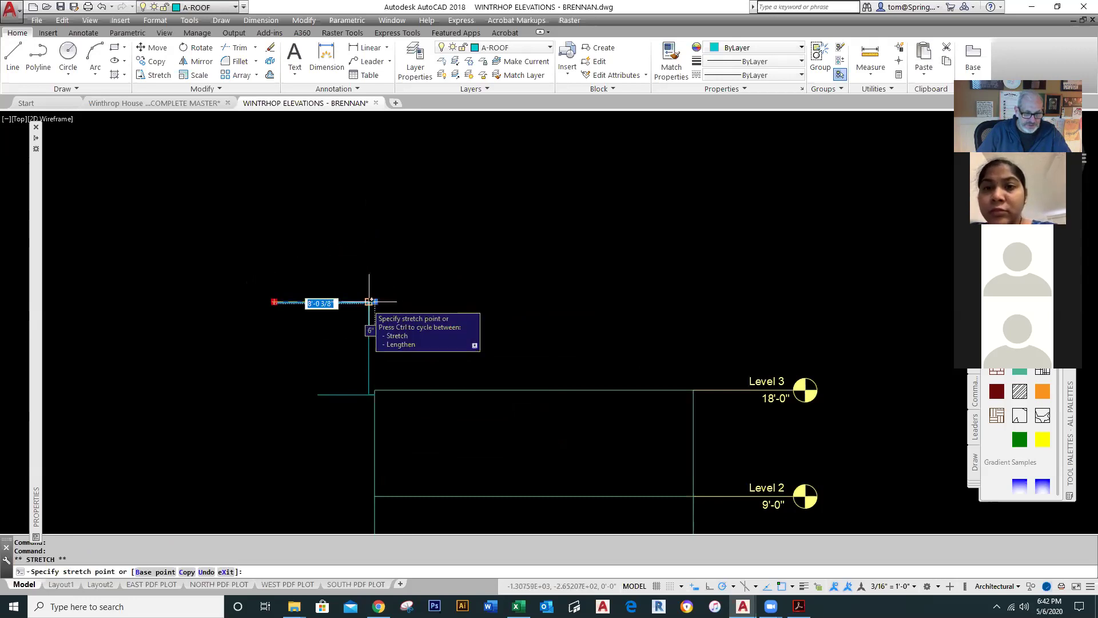
key(Escape)
- Mirror the three left roof-edge lines about the vertical axis through the Level 3 line's midpoint, keeping the originals
scroll(498, 323, down, 3)
scroll(491, 385, up, 3)
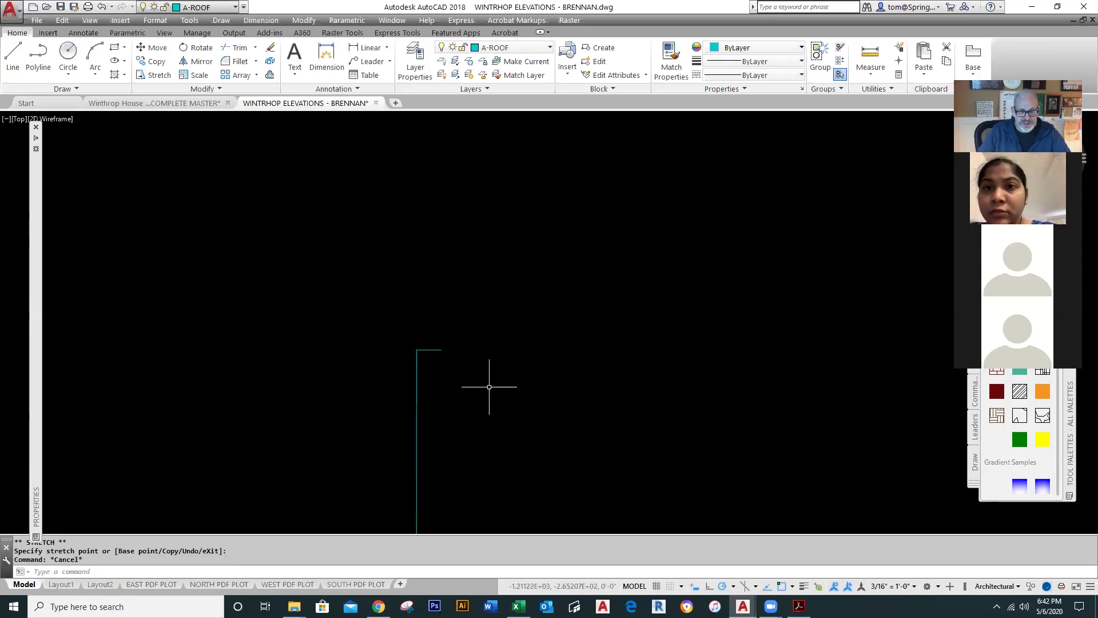
scroll(502, 407, down, 3)
scroll(392, 314, up, 3)
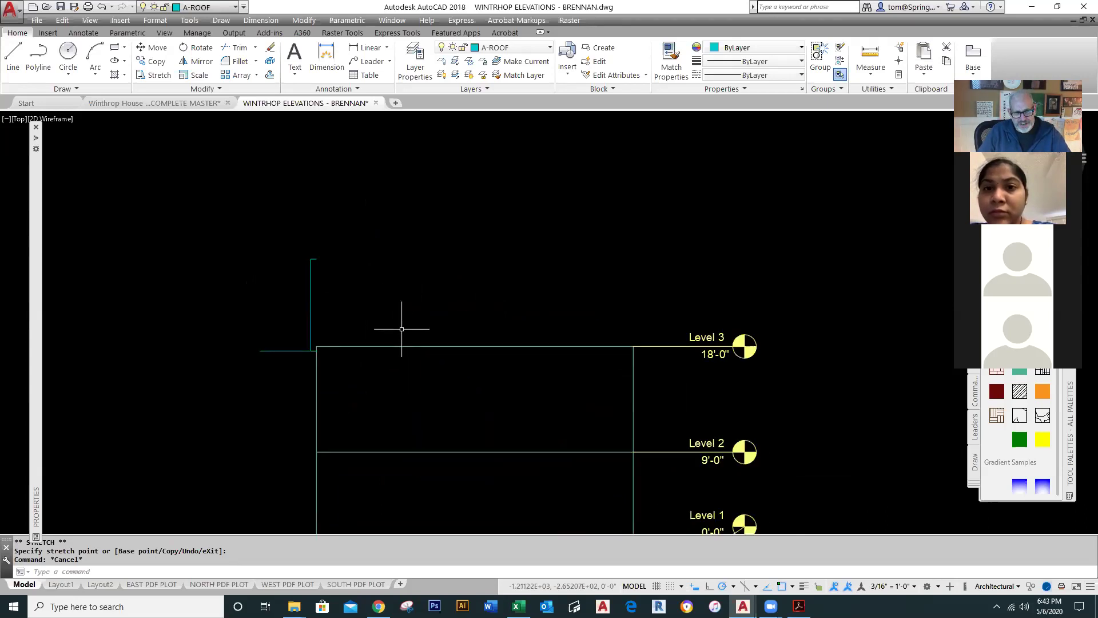
text(mi)
key(Return)
click(289, 362)
click(342, 229)
key(Return)
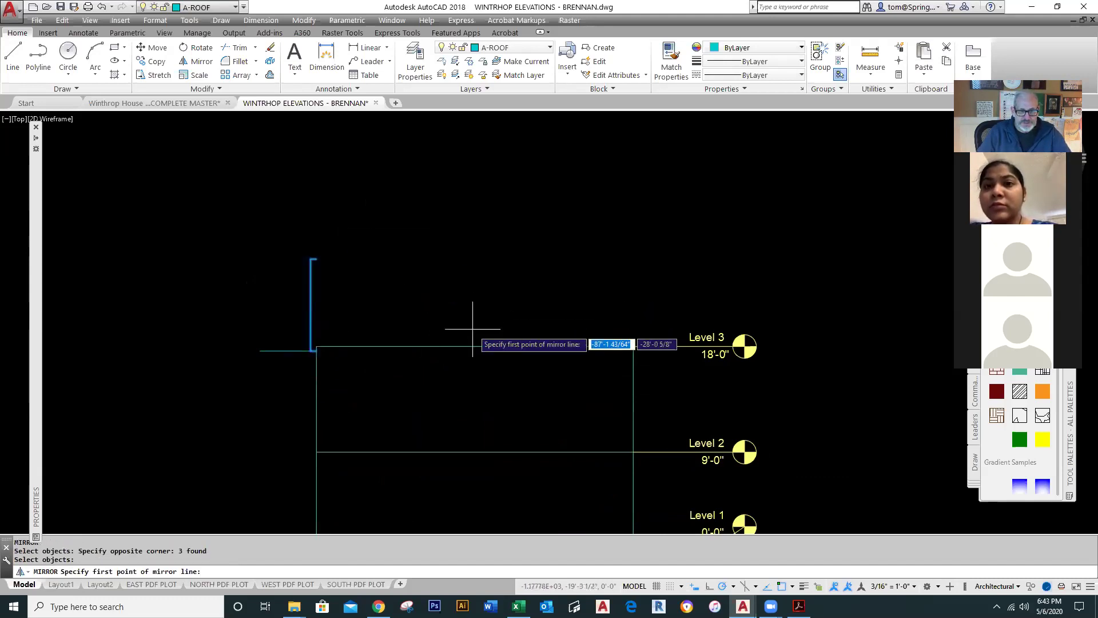
click(475, 346)
click(473, 390)
key(Return)
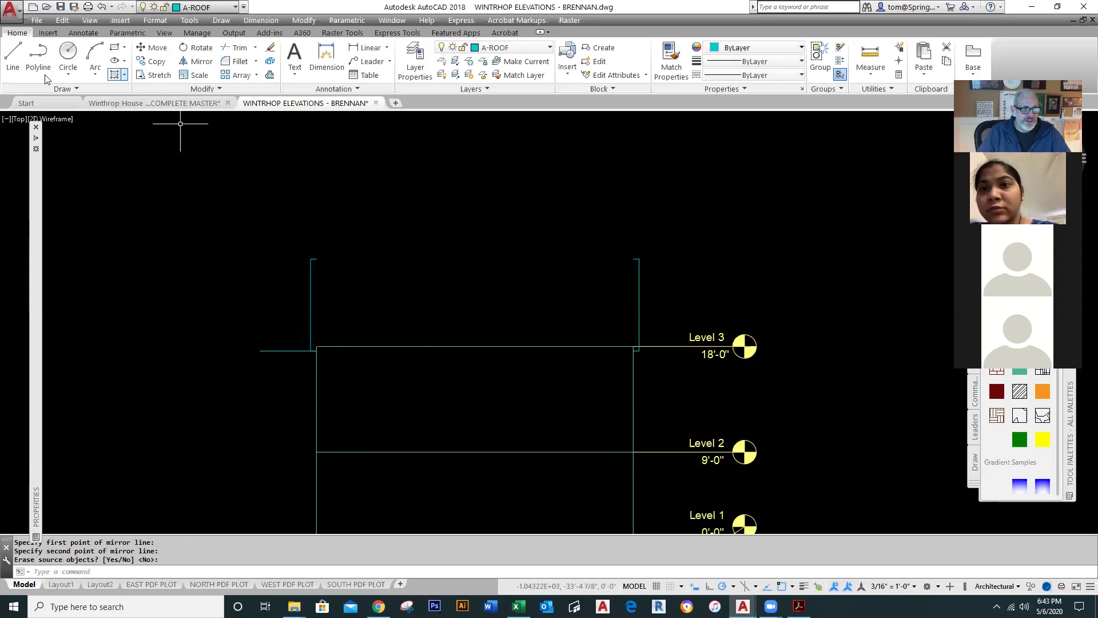
- Draw the roof's bottom line between the left and right eave returns, just below the Level 3 line
click(13, 56)
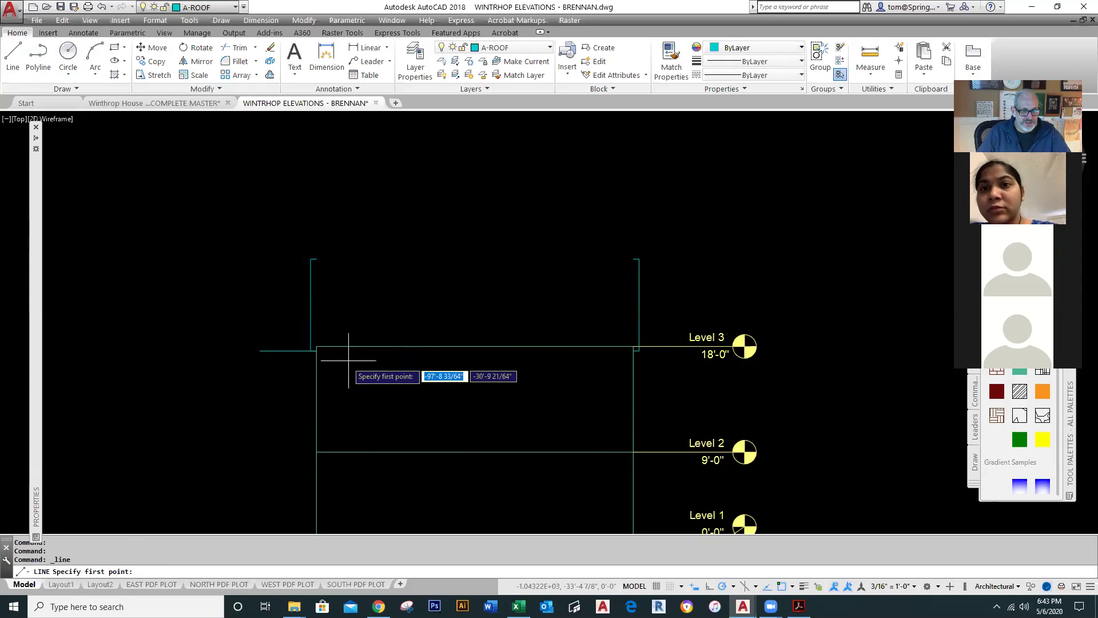
click(316, 350)
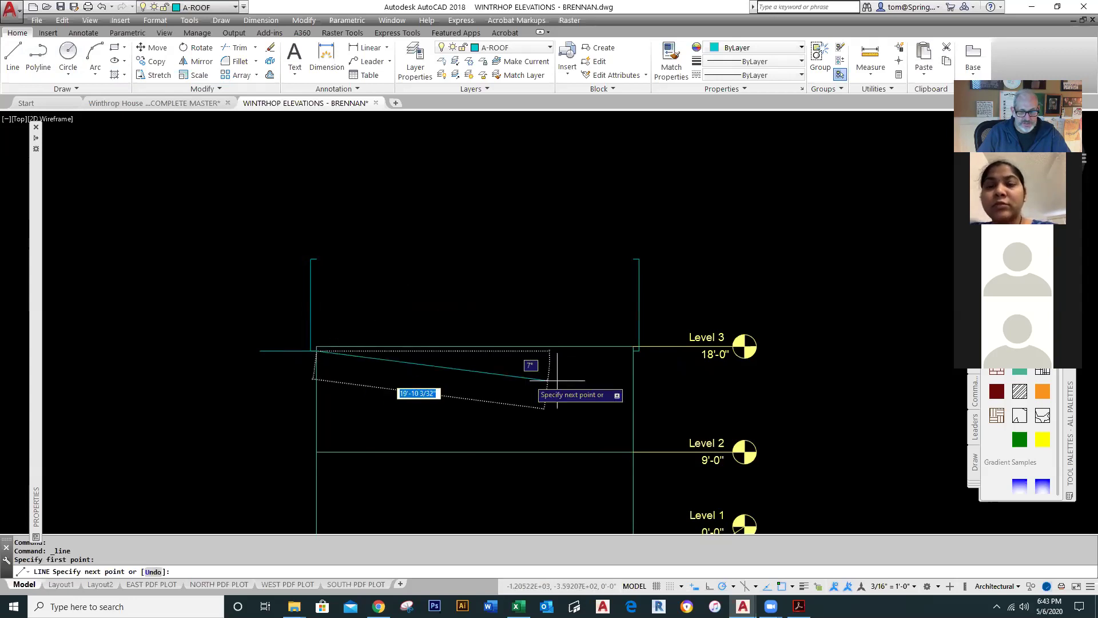
click(633, 350)
key(Escape)
- Draw the roof's top line from the left ridge stub across to the right roof edge's upper corner
right_click(475, 251)
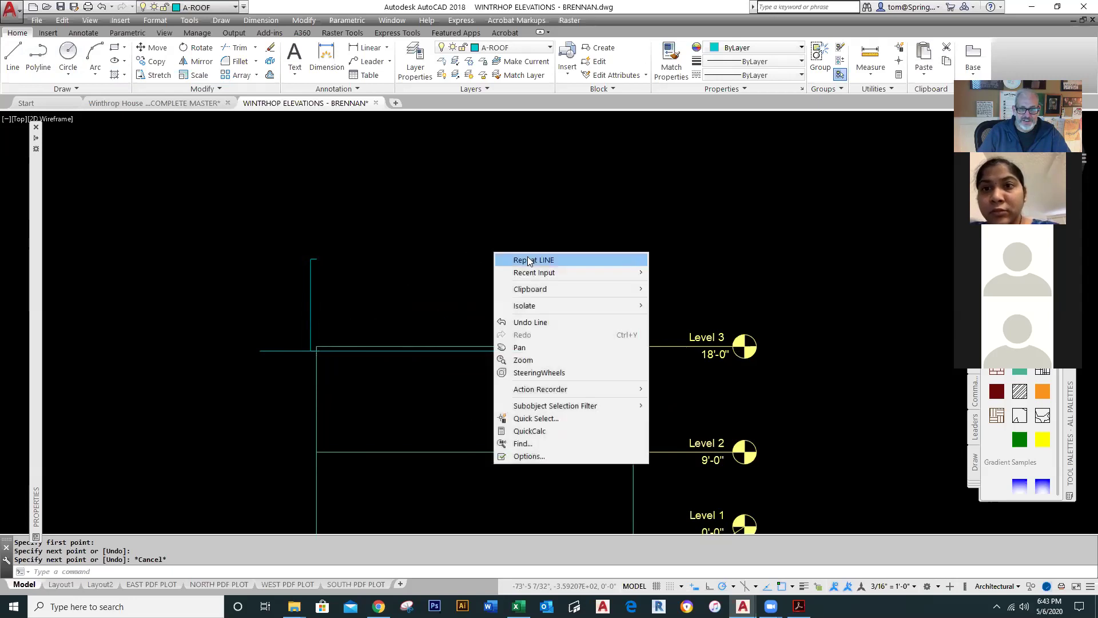
click(486, 257)
click(316, 259)
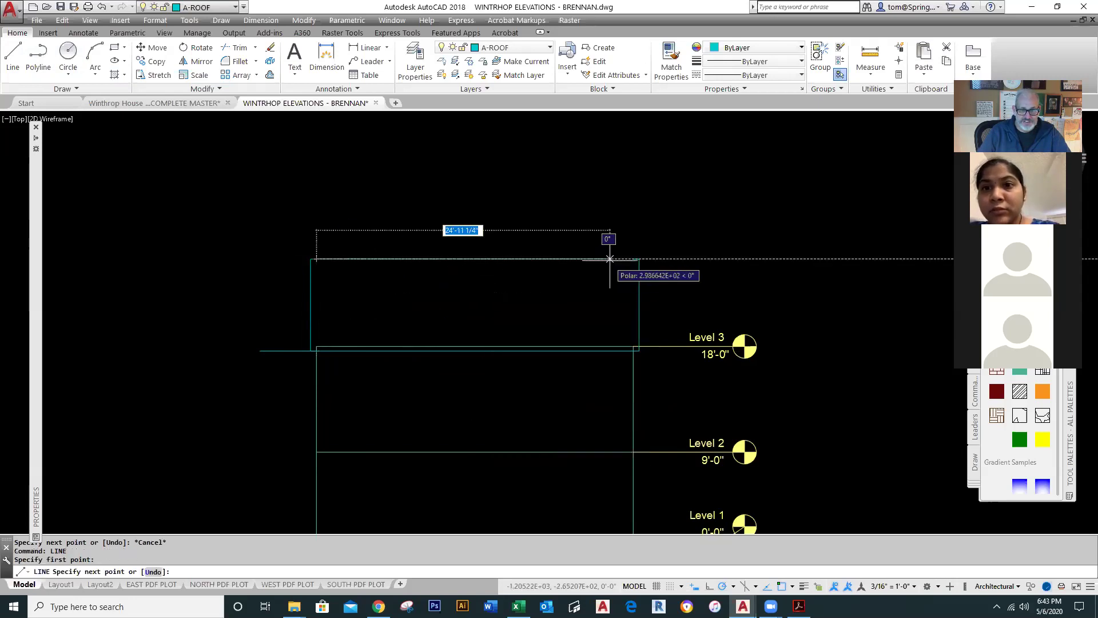
click(639, 259)
key(Escape)
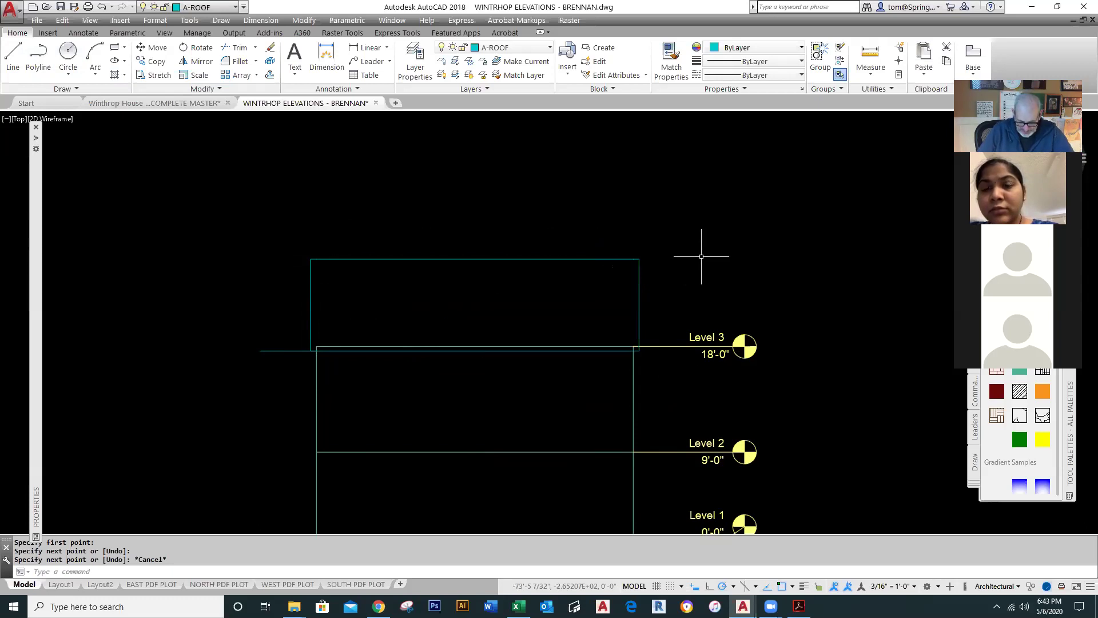
- Draw a rectangle over the roof outline from its upper-left to its lower-right corner, and erase the stray horizontal line beyond the left eave
click(115, 47)
click(310, 258)
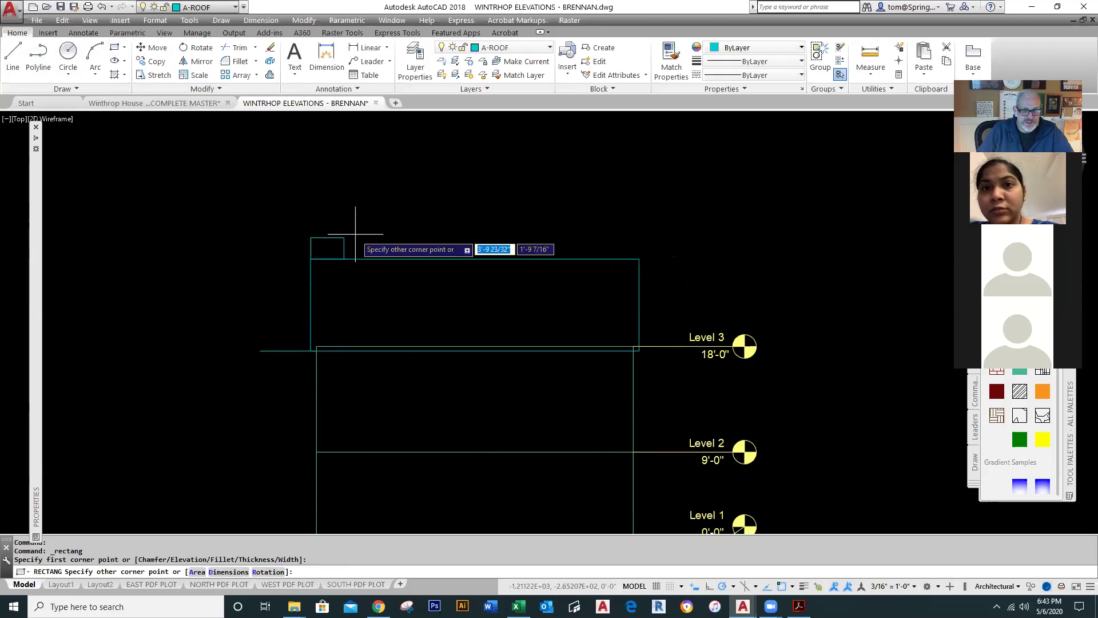
click(638, 352)
key(Escape)
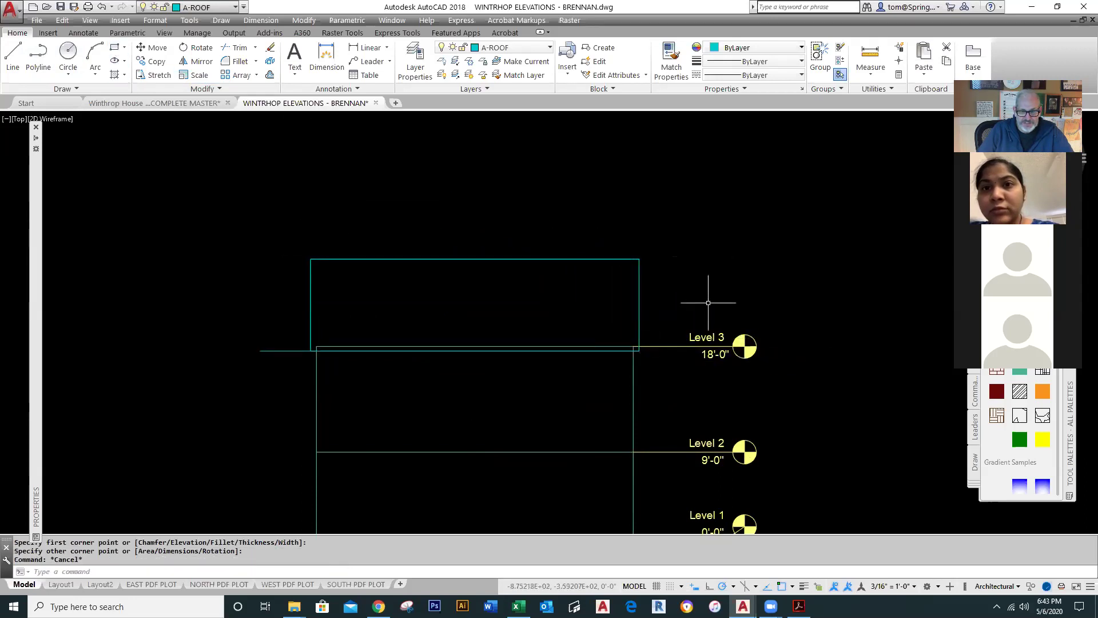
click(283, 352)
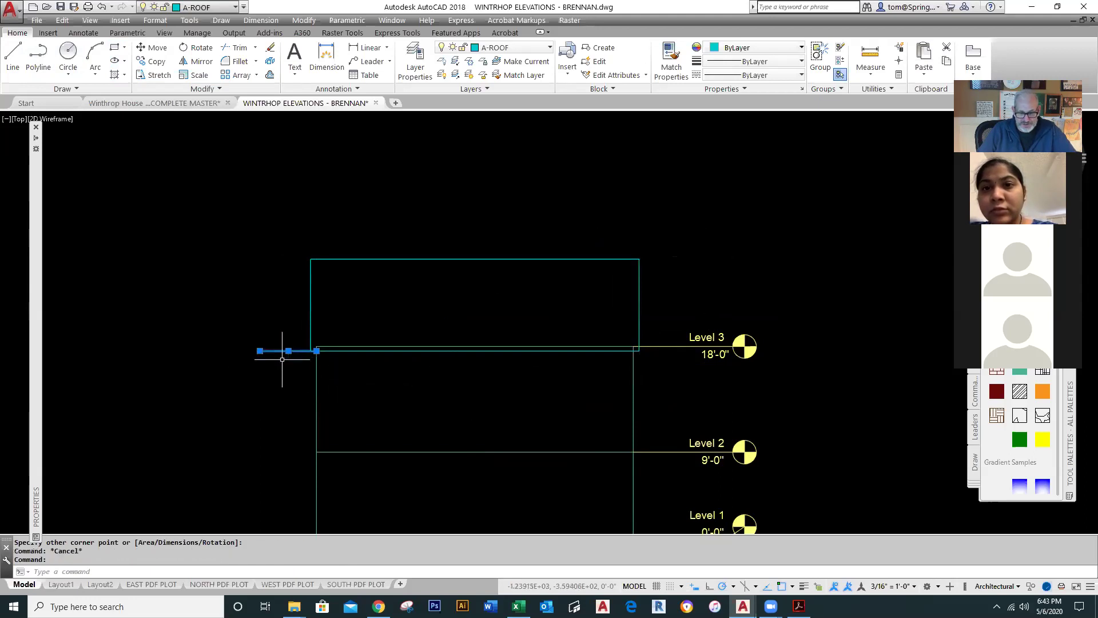
key(Delete)
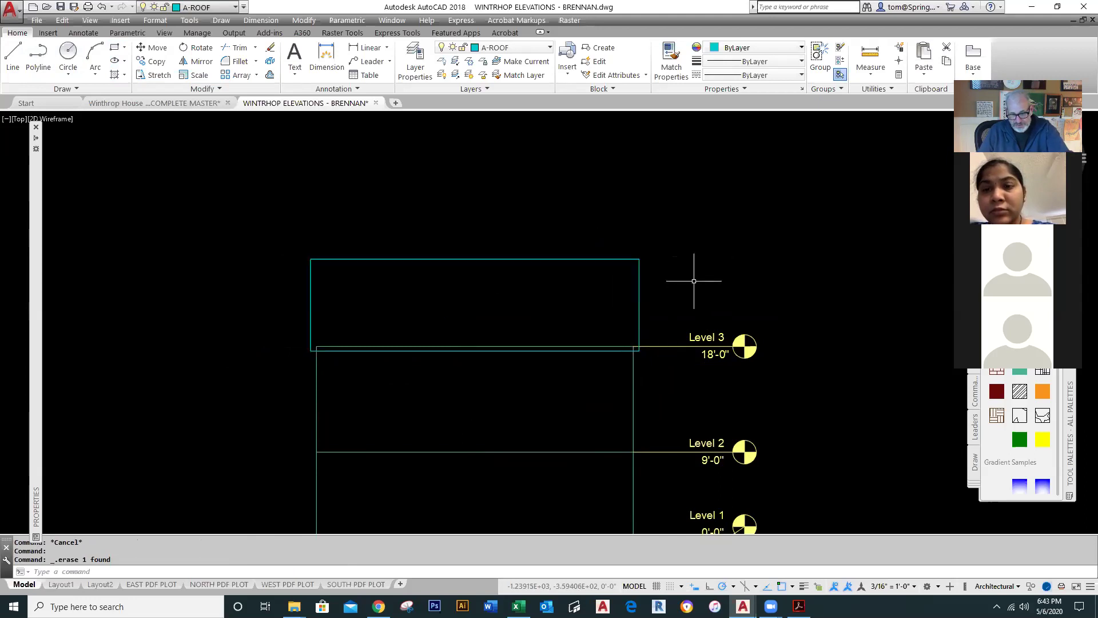
text(m)
key(Return)
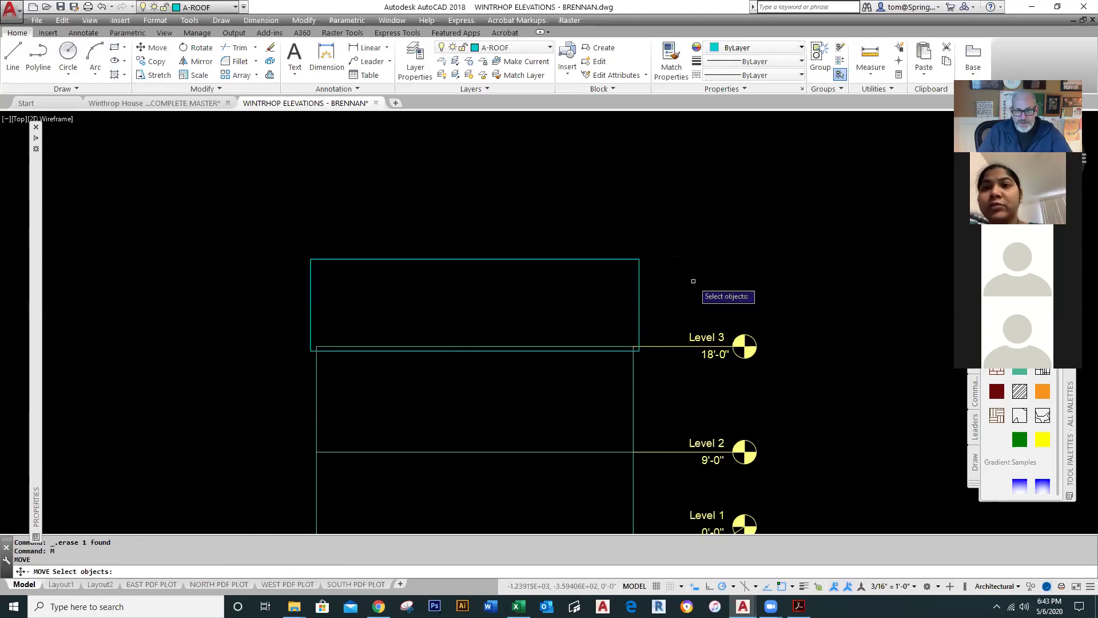
key(Escape)
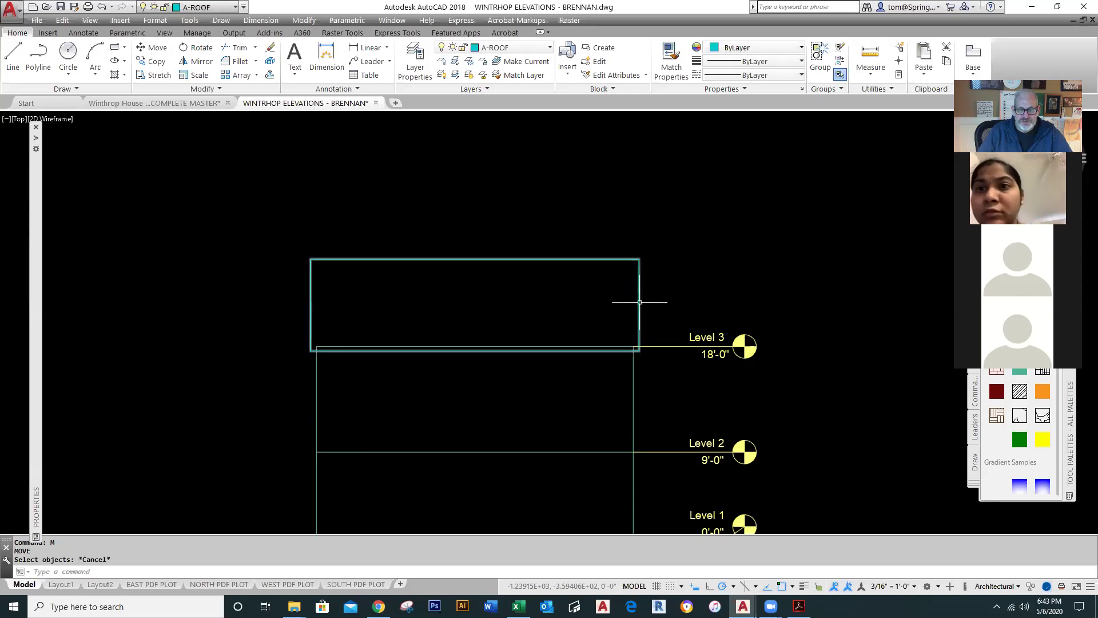
- Erase the roof rectangle so that only the separate roof lines beneath it remain
click(640, 305)
mouse_move(640, 305)
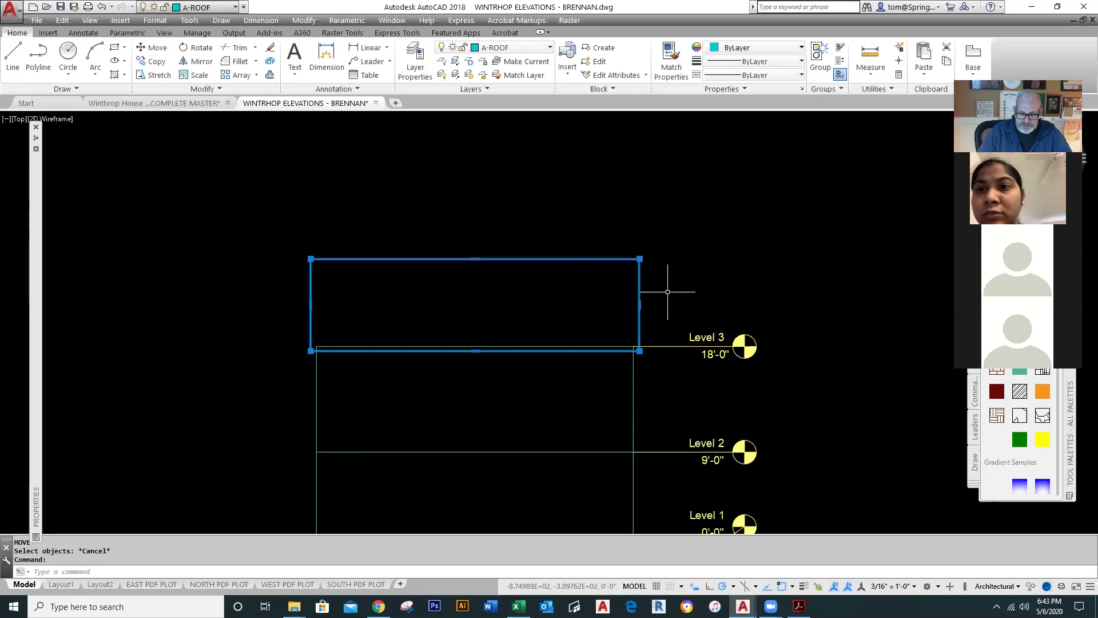
key(Delete)
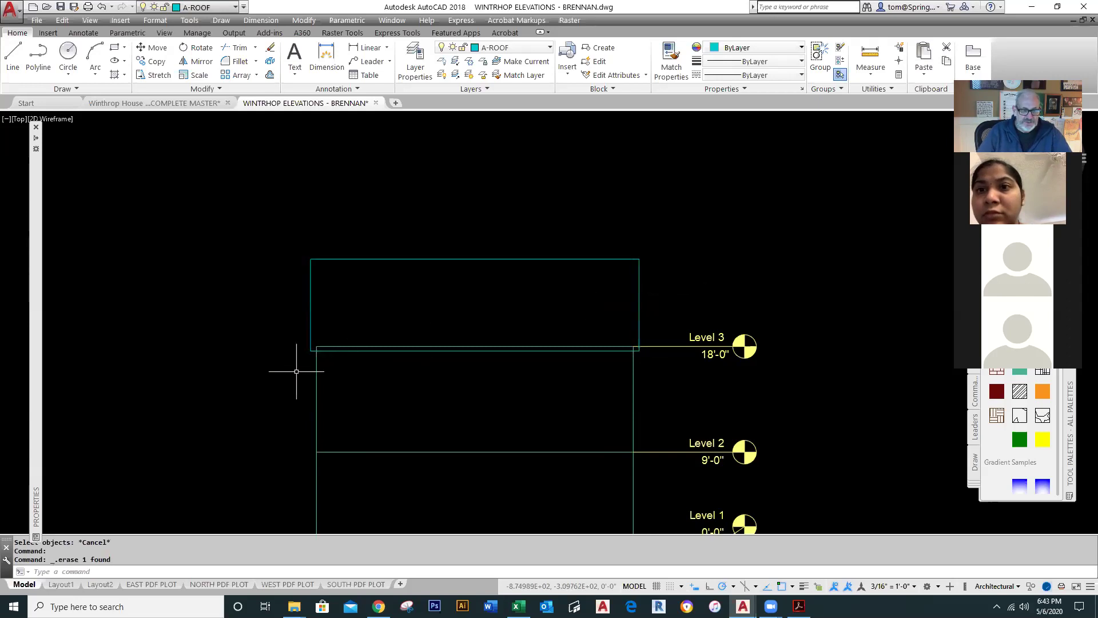
click(279, 374)
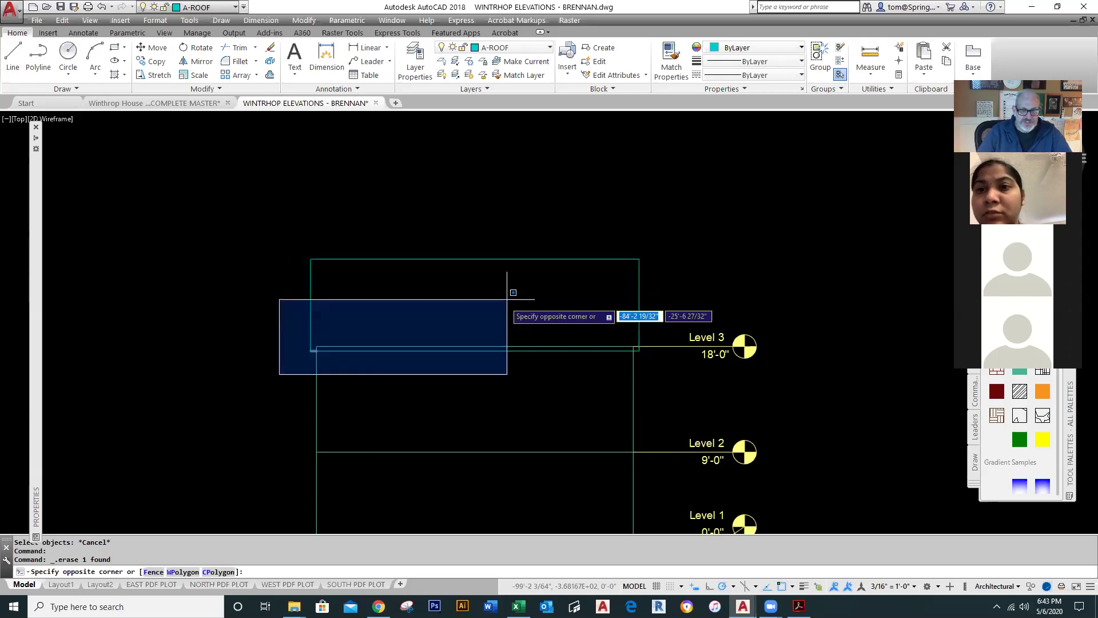
click(674, 210)
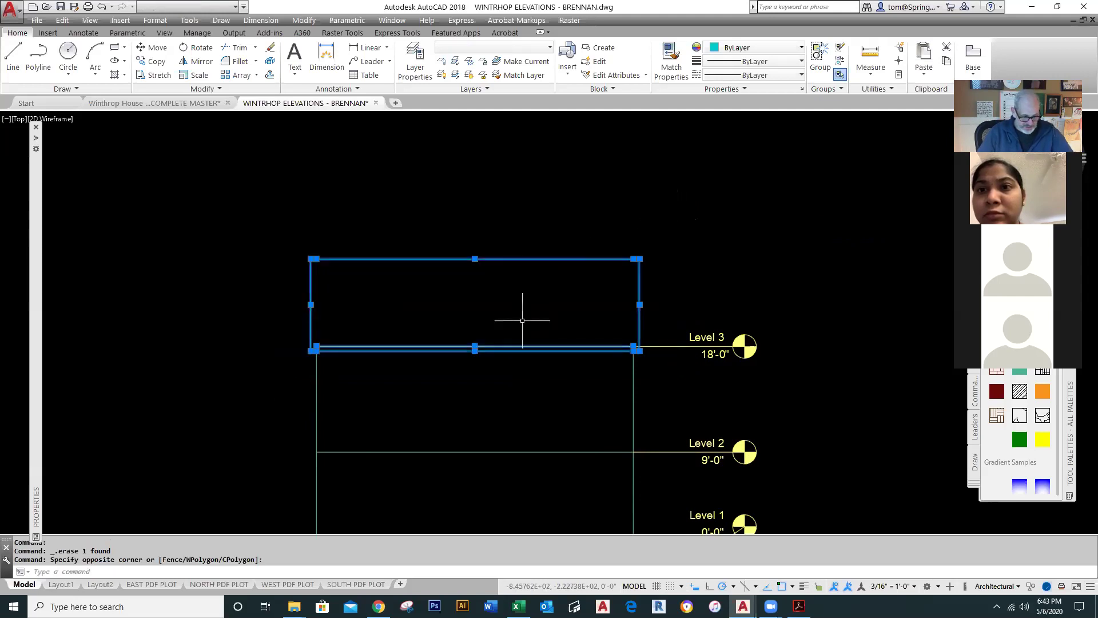
key(Escape)
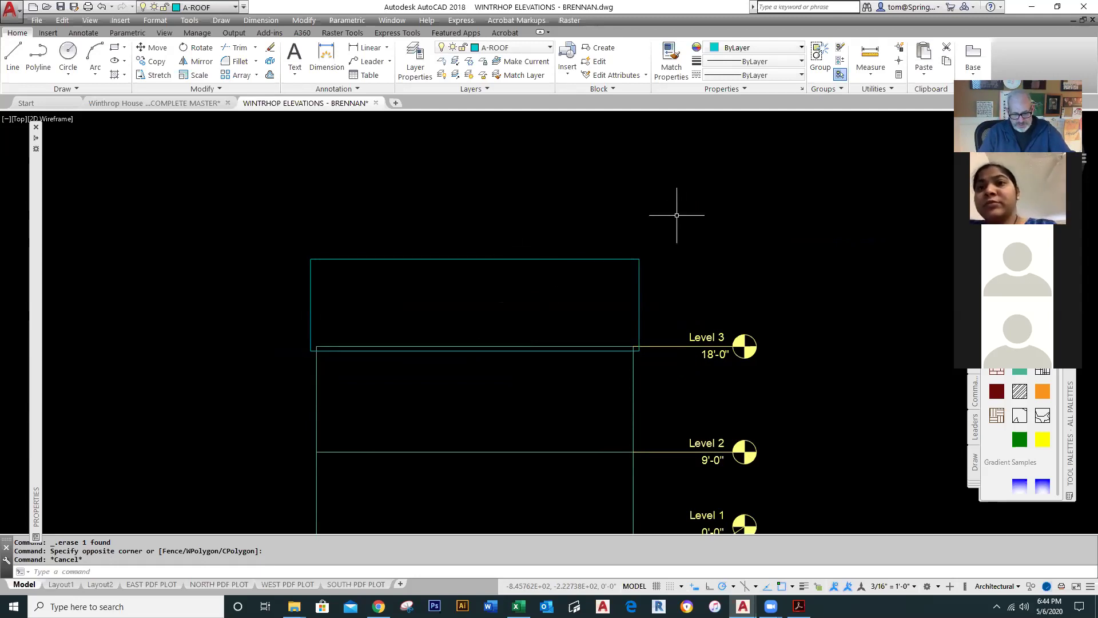
text(M)
key(Return)
click(267, 355)
click(679, 248)
key(Return)
click(660, 258)
scroll(715, 246, down, 4)
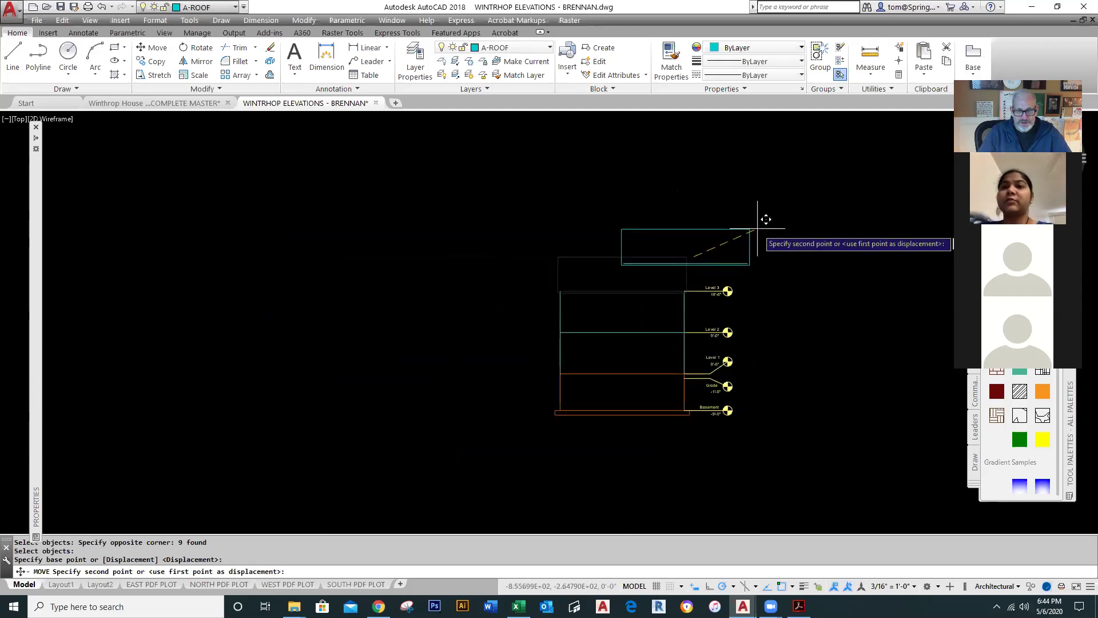
key(Escape)
scroll(681, 232, up, 3)
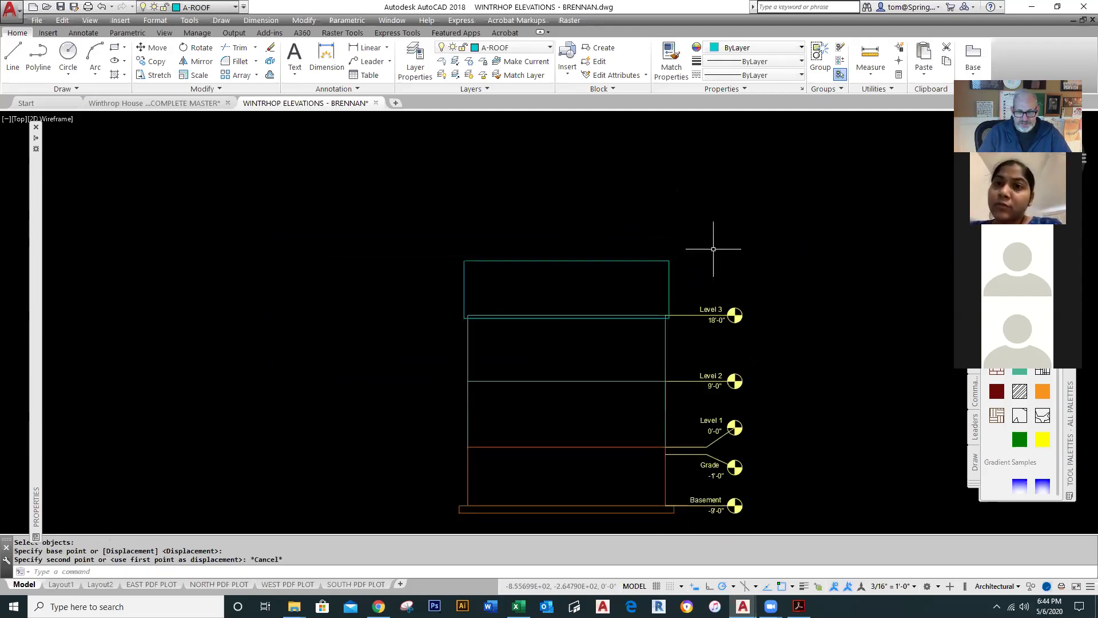
click(680, 247)
key(Escape)
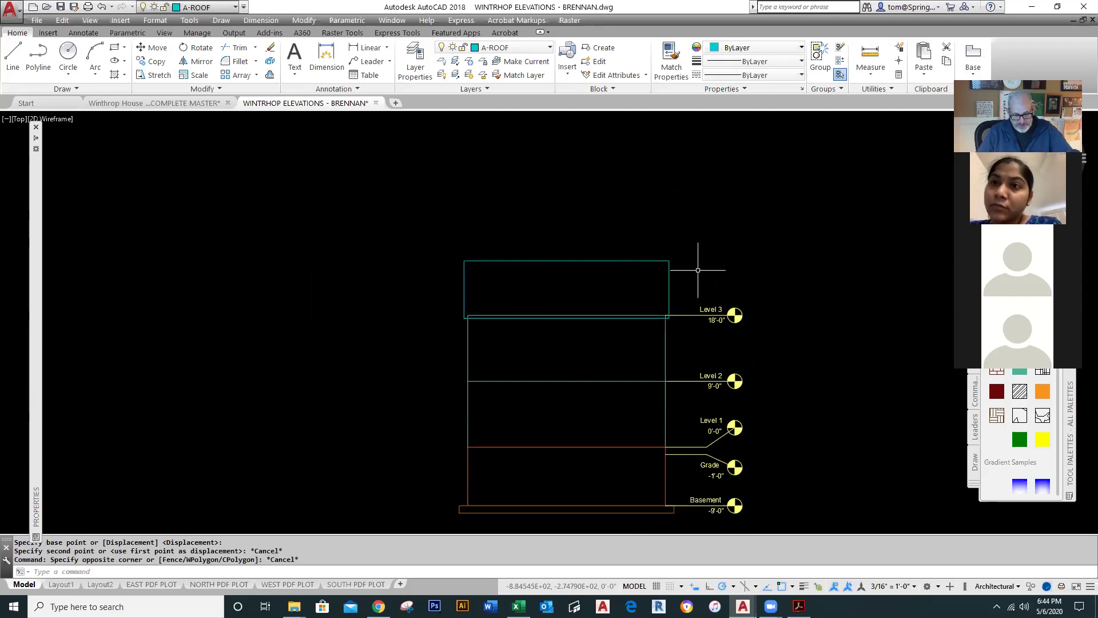
- Move the separate roof edge, top and bottom lines off the building to the empty area at the upper right, leaving the Level 3 line
text(m)
key(Return)
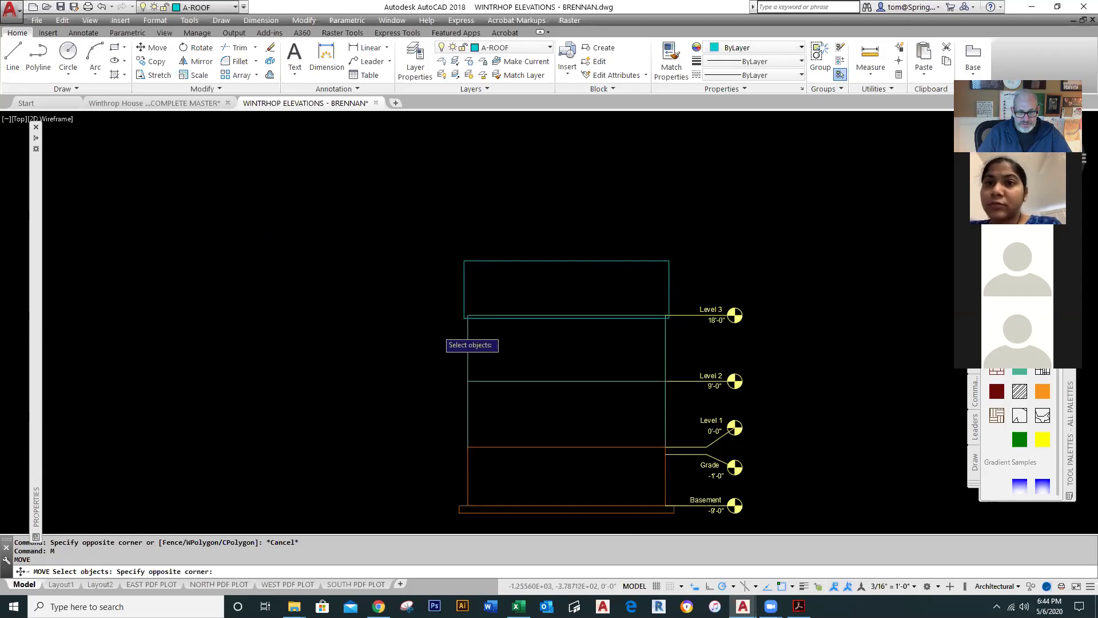
click(436, 330)
click(470, 249)
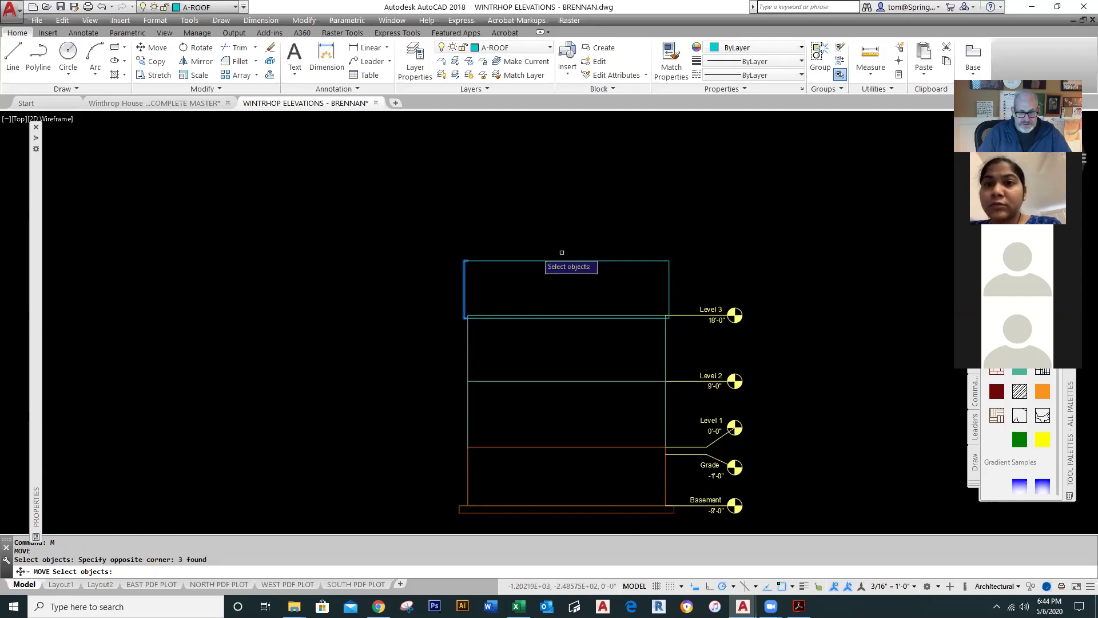
click(657, 321)
click(679, 237)
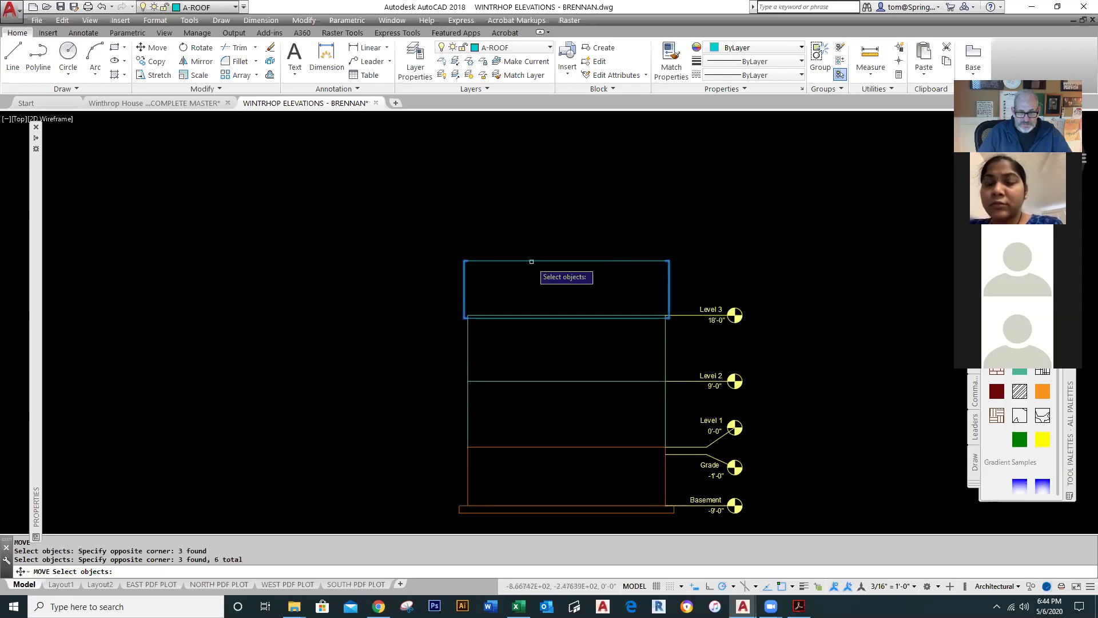
click(530, 261)
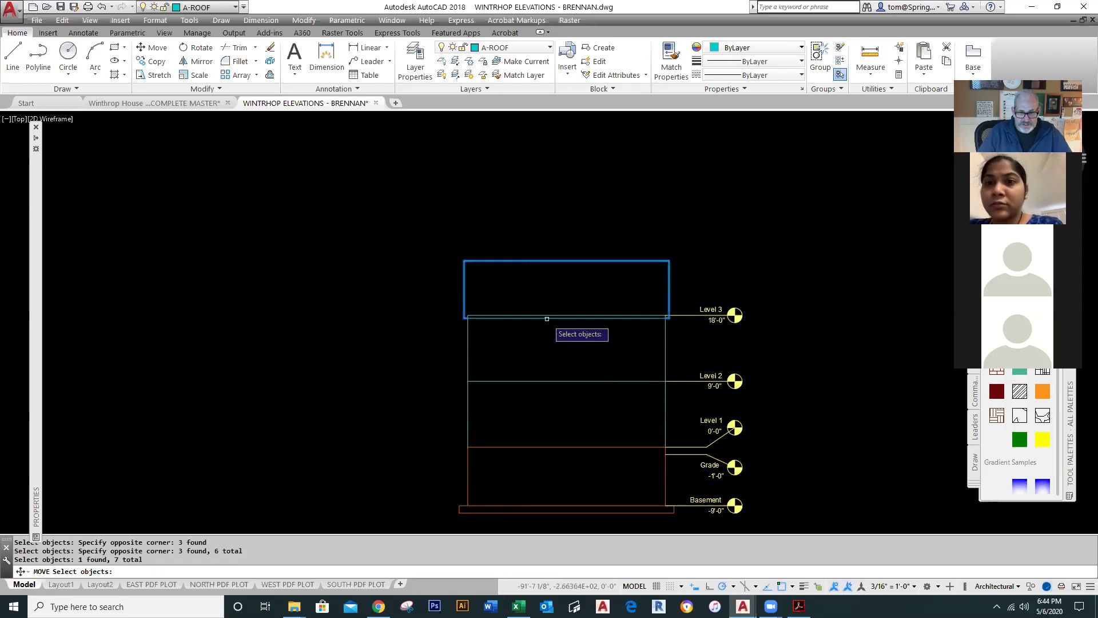
click(543, 318)
key(Return)
click(539, 294)
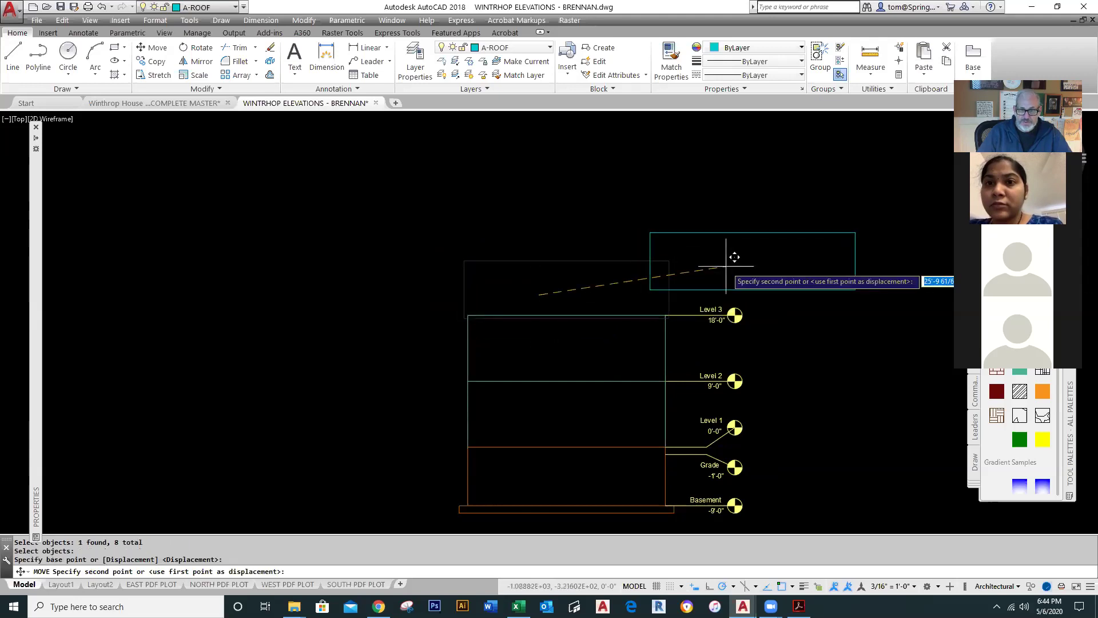
click(855, 217)
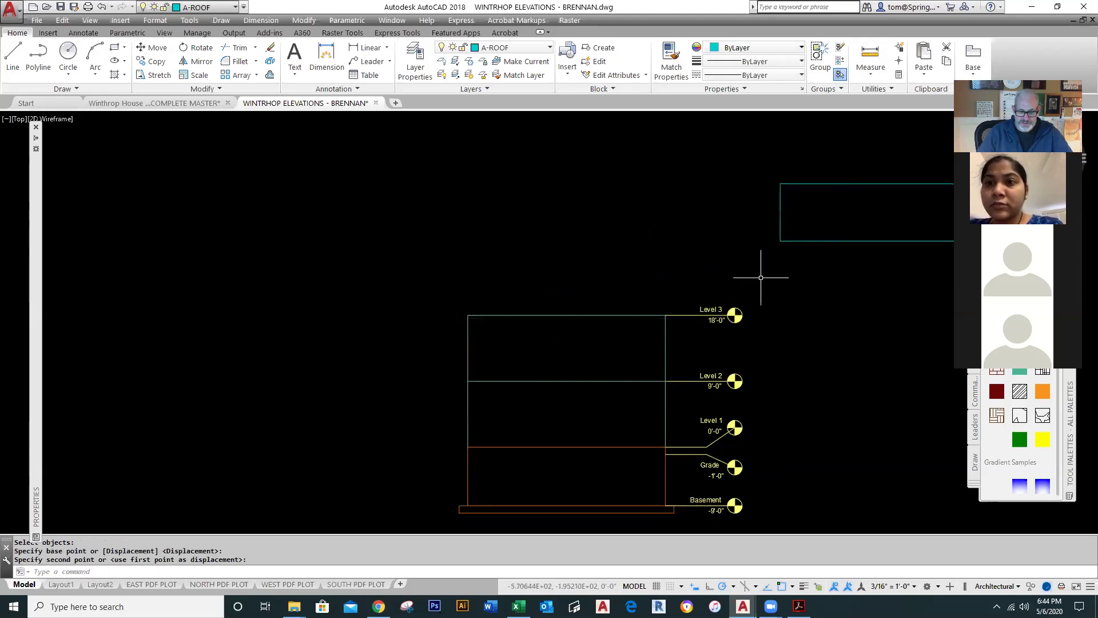
- Restore the erased roof rectangle above Level 3 with the OOPS command
text(oops)
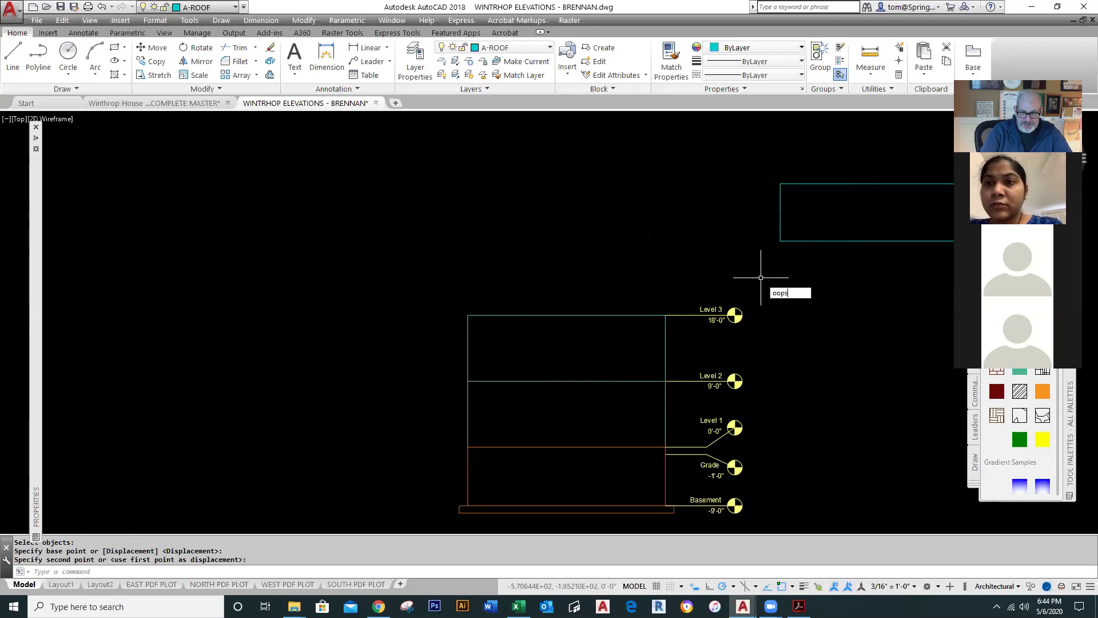
key(Return)
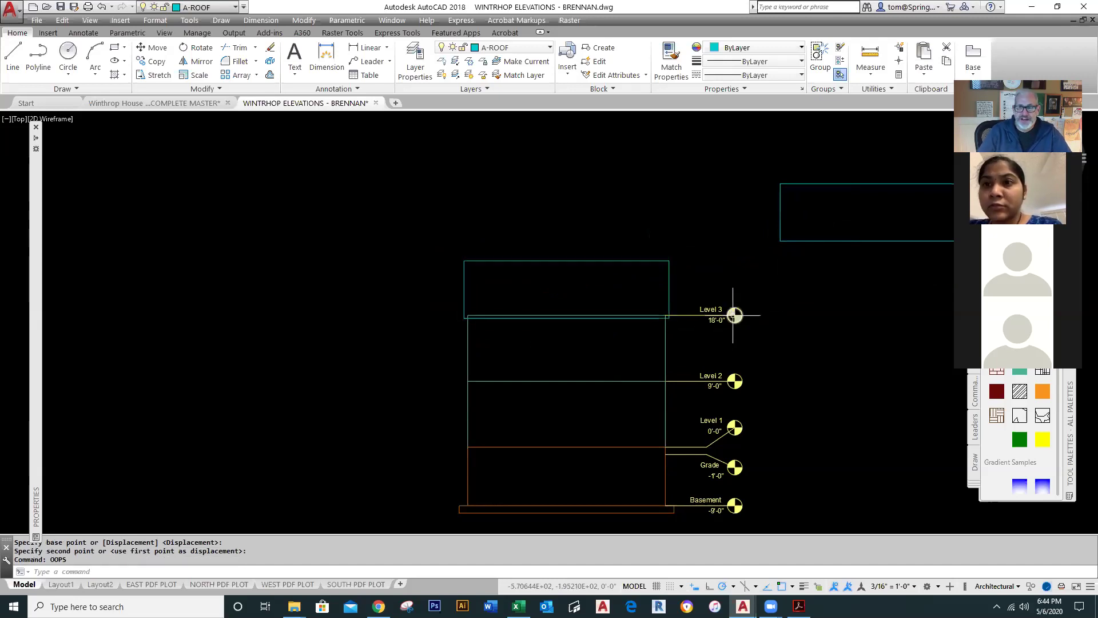
scroll(743, 342, up, 4)
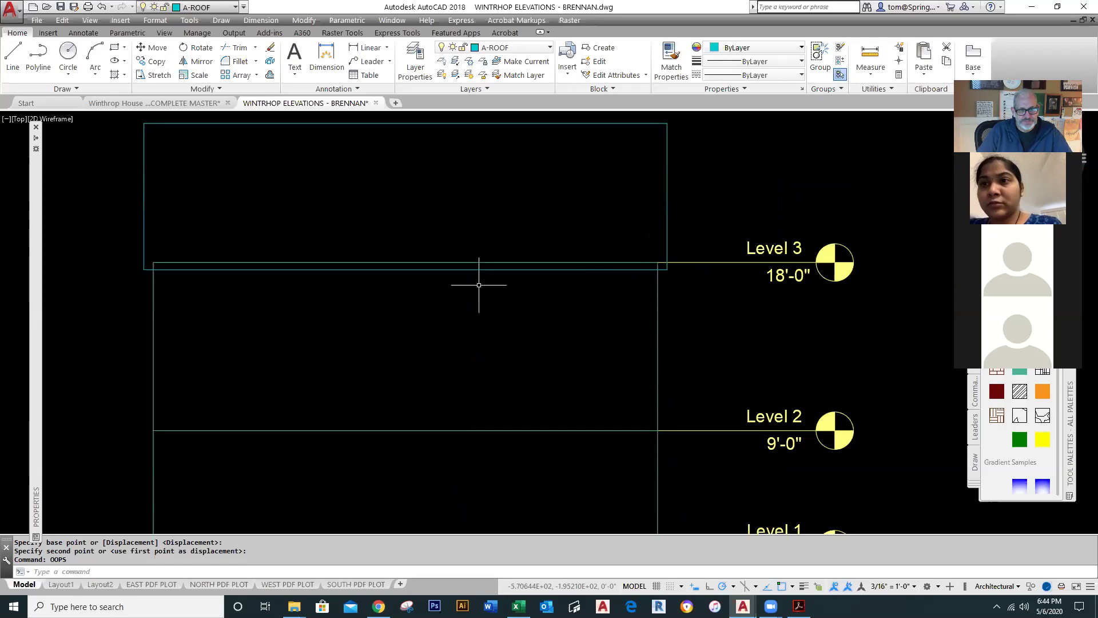
text(tr)
key(Return)
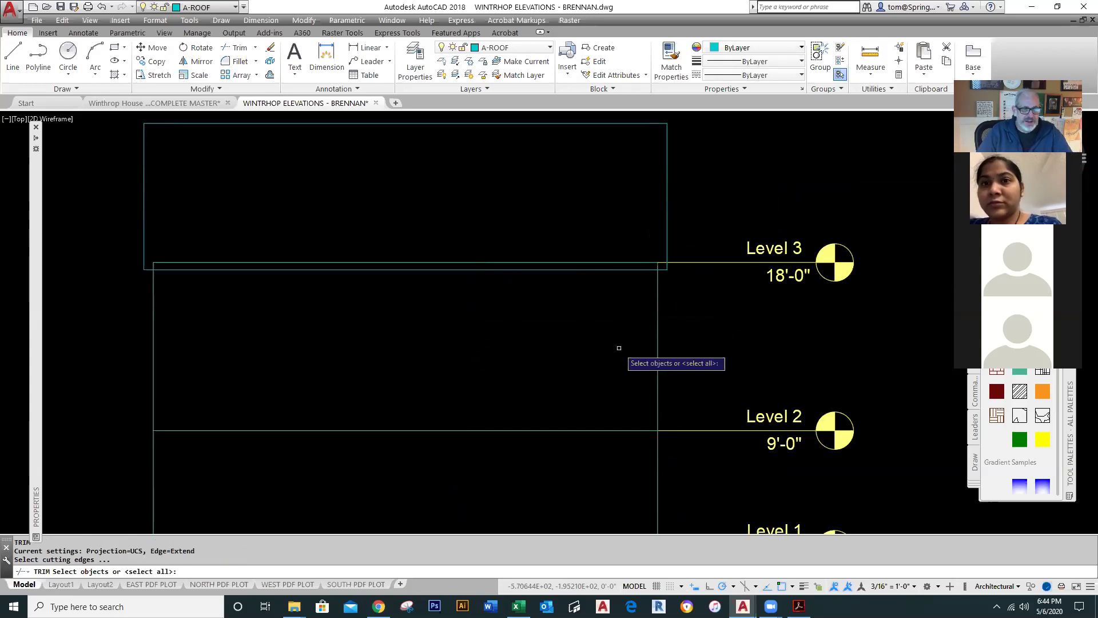
click(144, 231)
key(Return)
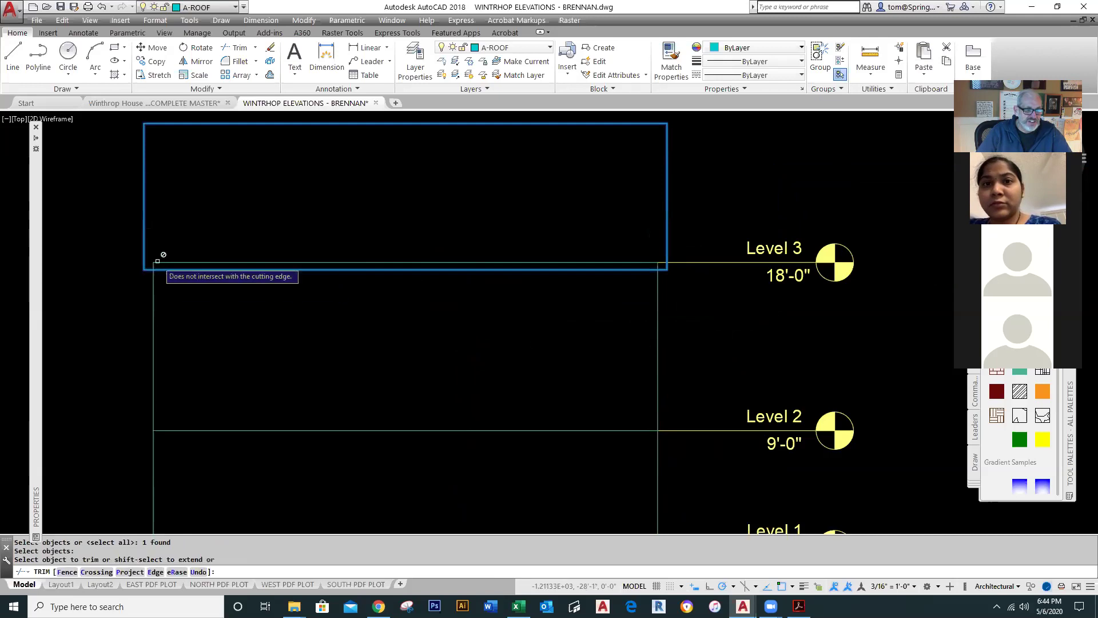
key(Escape)
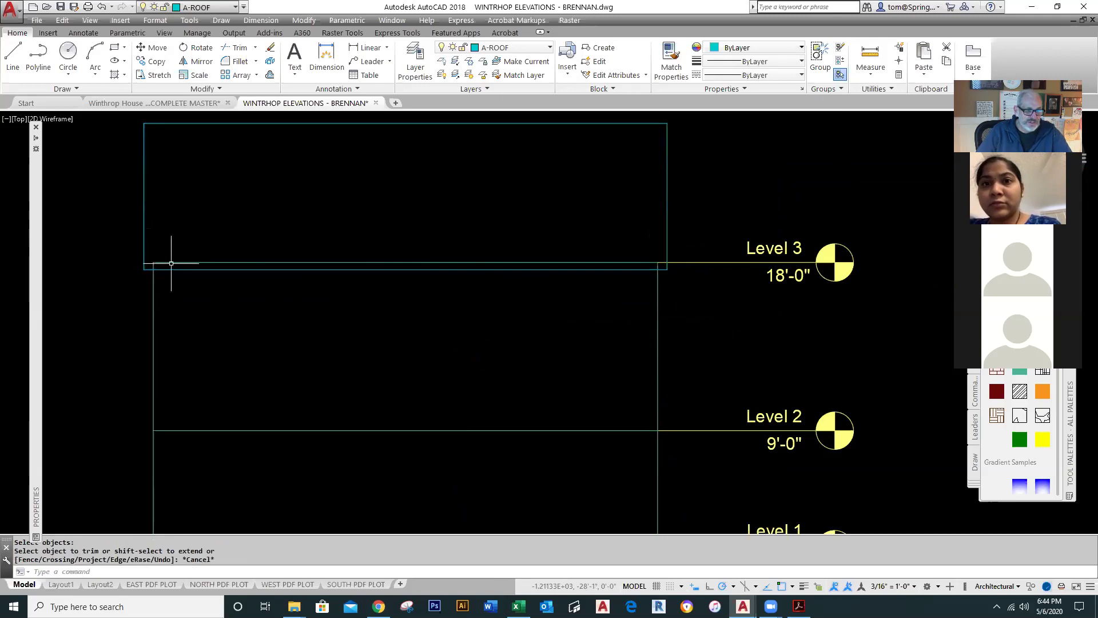
right_click(154, 236)
click(171, 242)
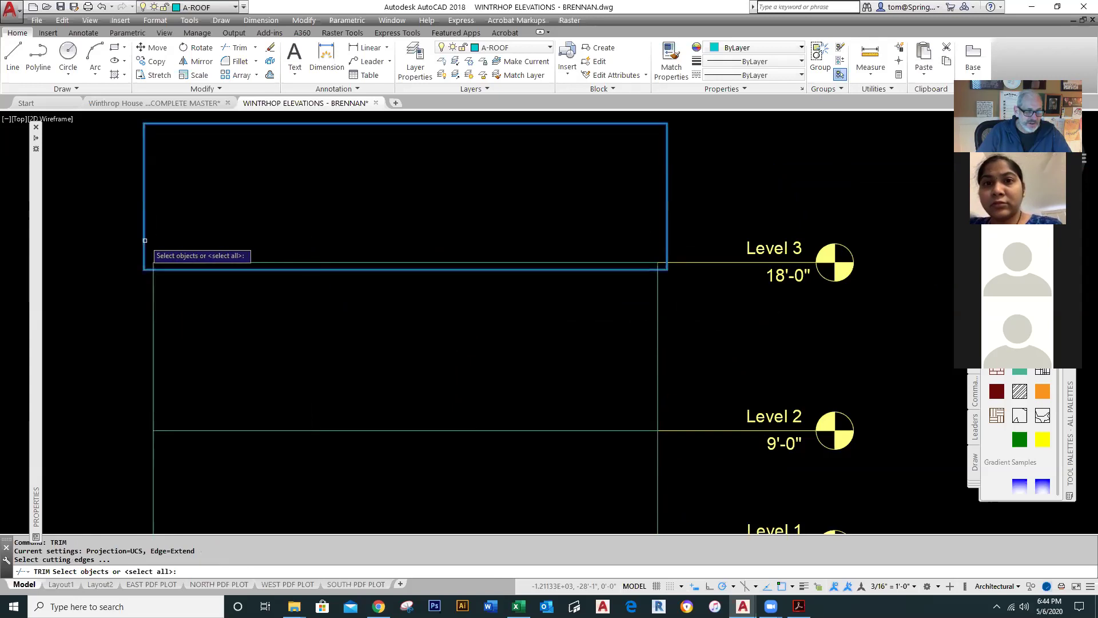
click(144, 239)
key(Return)
key(Escape)
- Erase the wall's horizontal line at Level 3 and trim both vertical wall edges back to the roof rectangle's bottom edge
click(211, 261)
key(Delete)
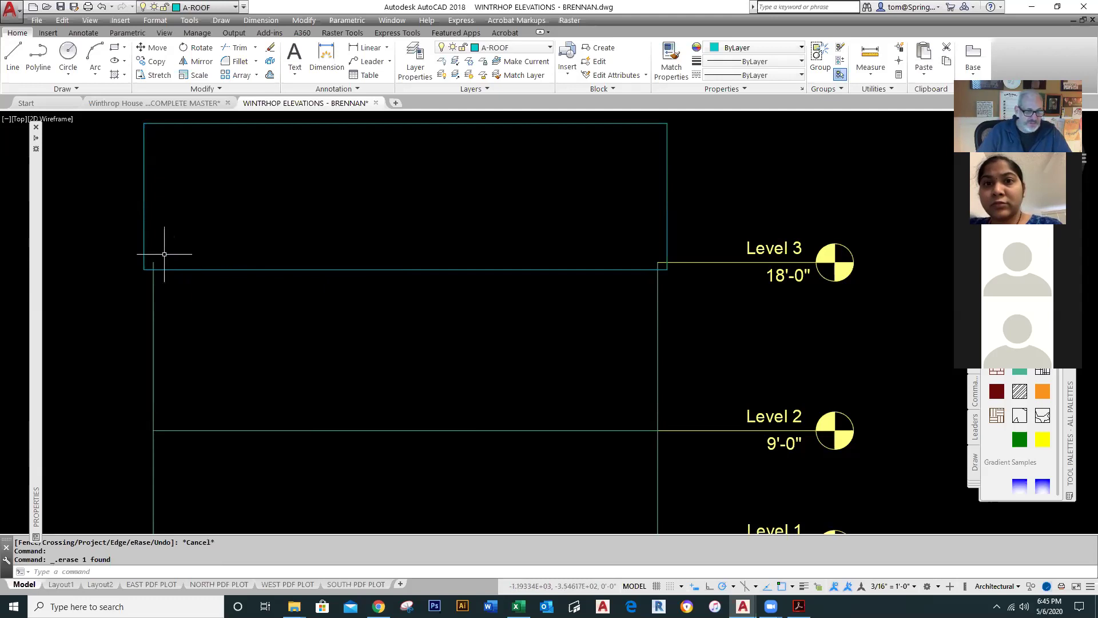
scroll(155, 257, up, 3)
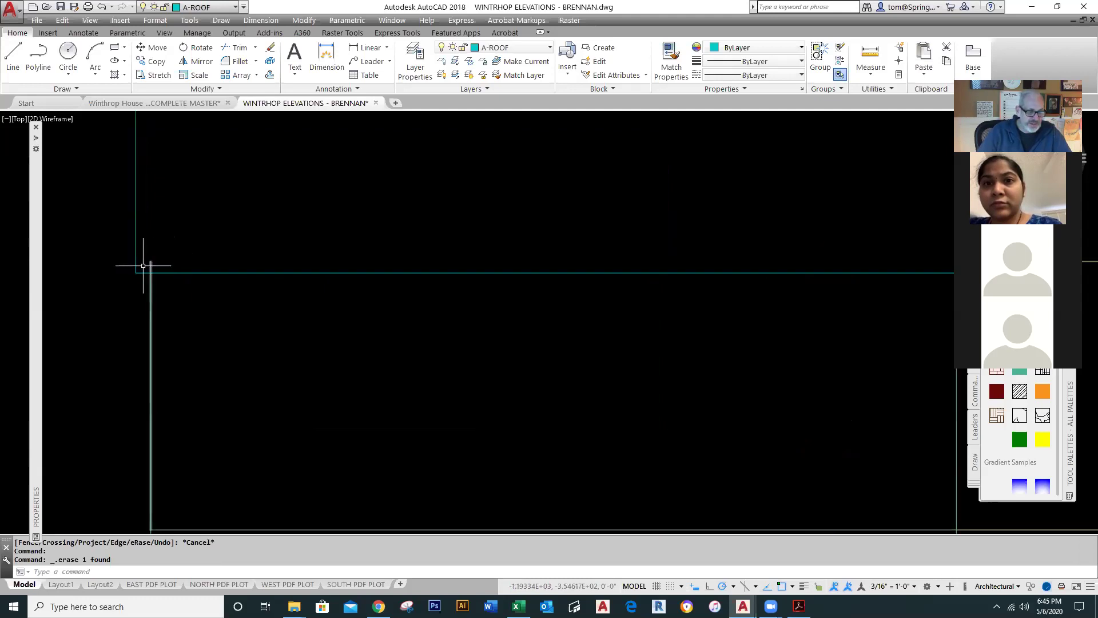
text(tr)
key(Return)
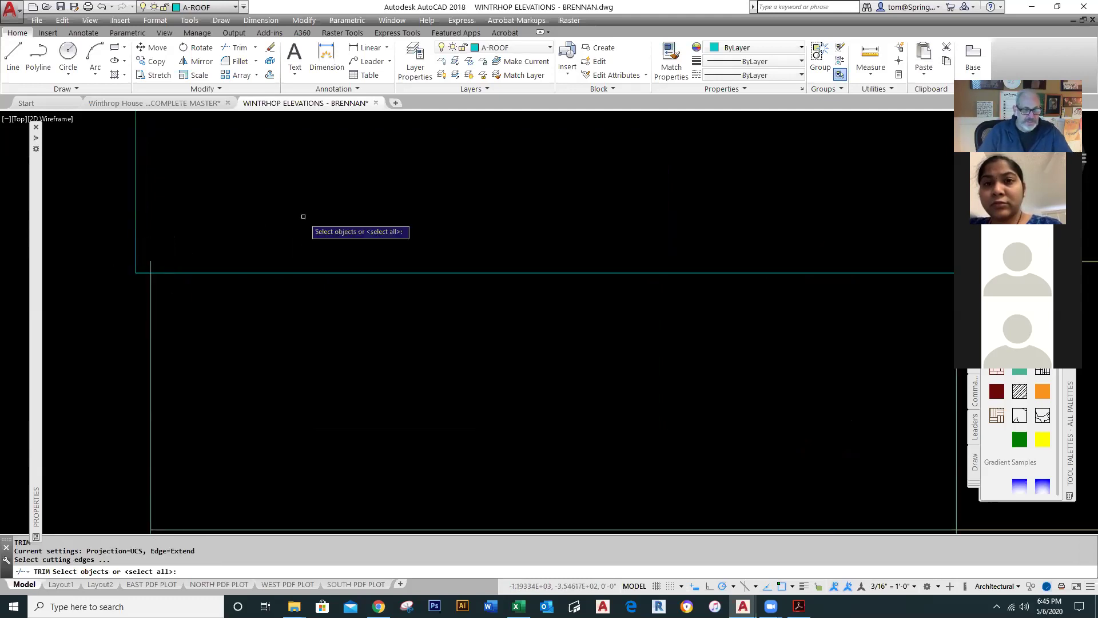
click(137, 224)
key(Return)
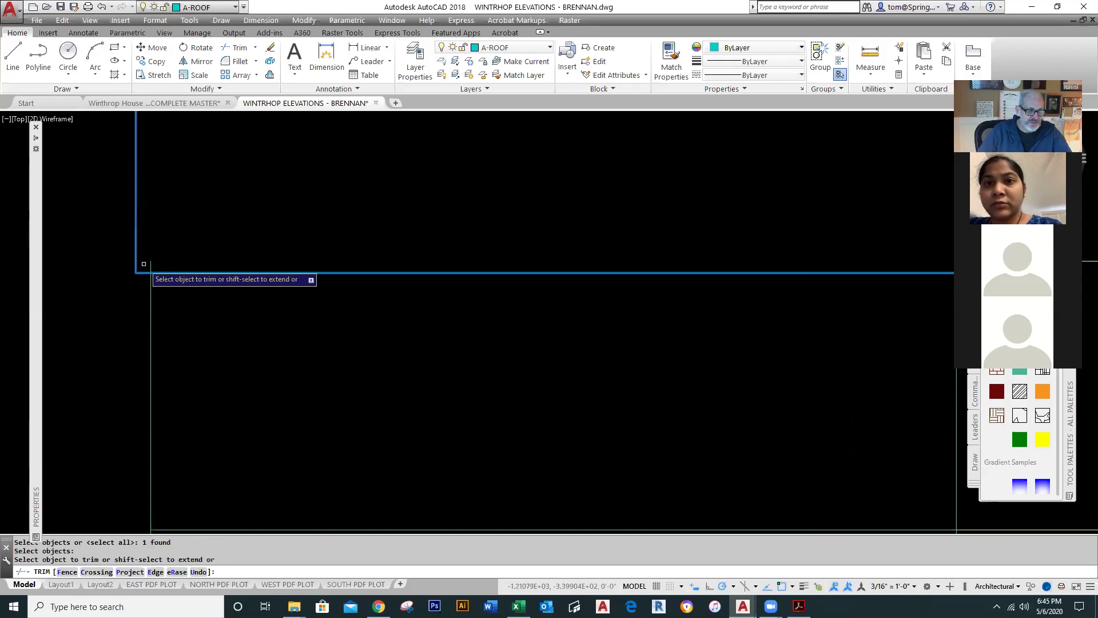
scroll(642, 208, down, 3)
scroll(760, 240, up, 5)
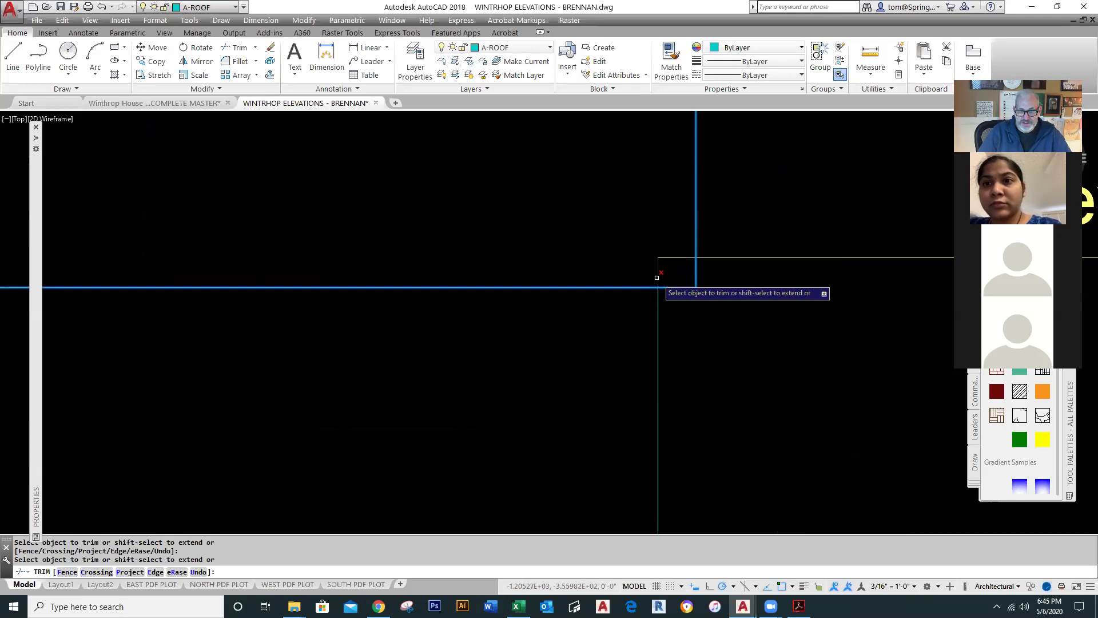
key(Escape)
- Shorten the Level 3 line so its inner end meets the right edge of the roof rectangle
scroll(727, 293, down, 2)
scroll(727, 293, down, 3)
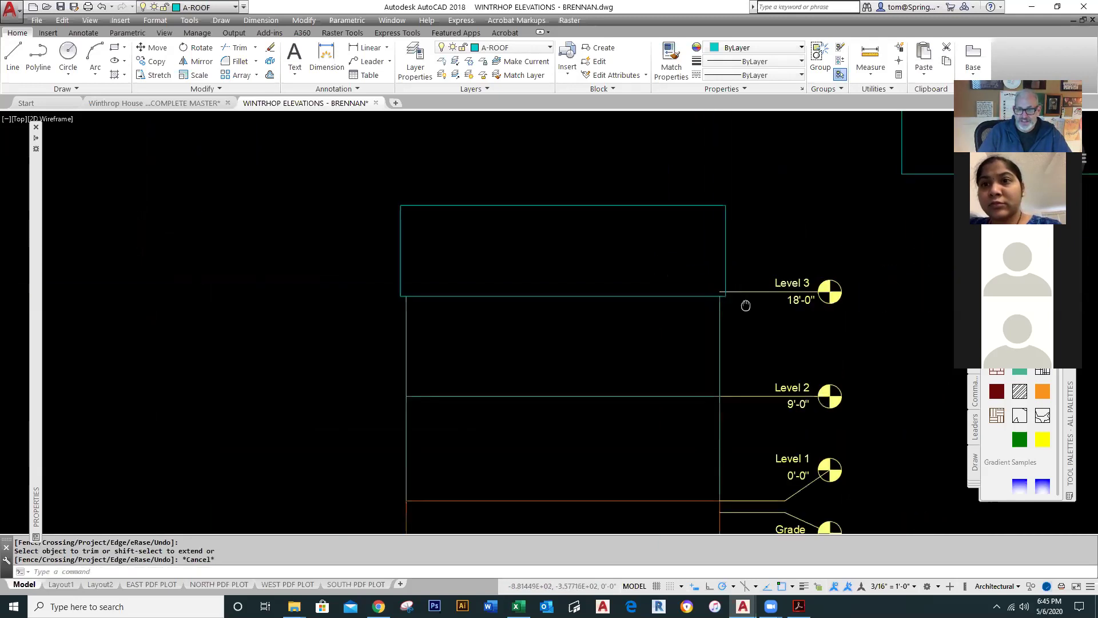
middle_drag(748, 302, 591, 285)
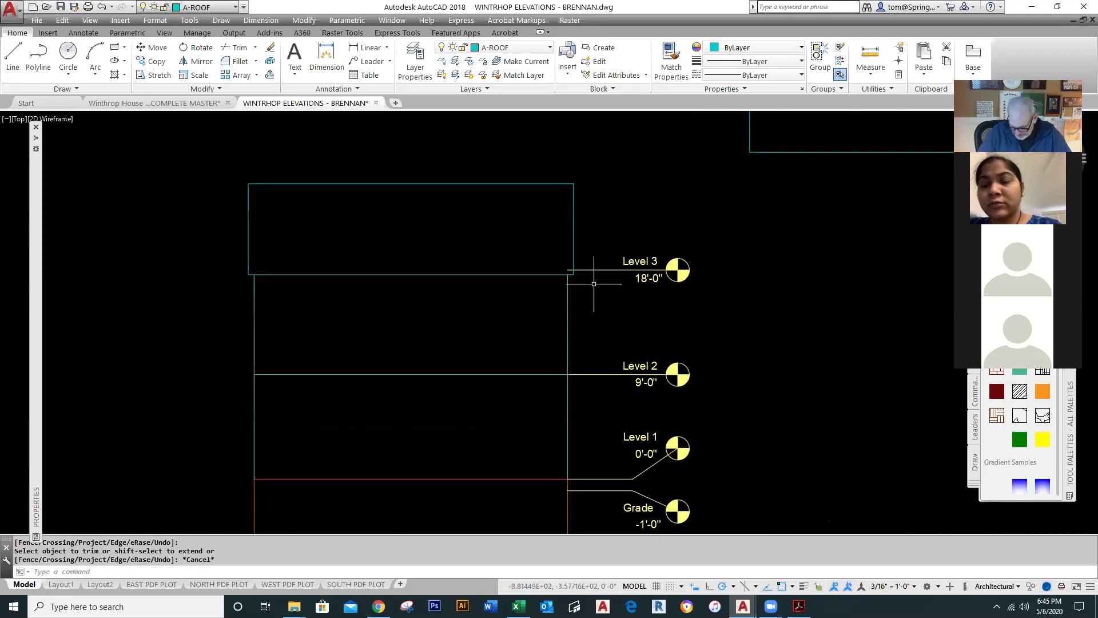
scroll(593, 284, up, 2)
click(553, 263)
click(553, 263)
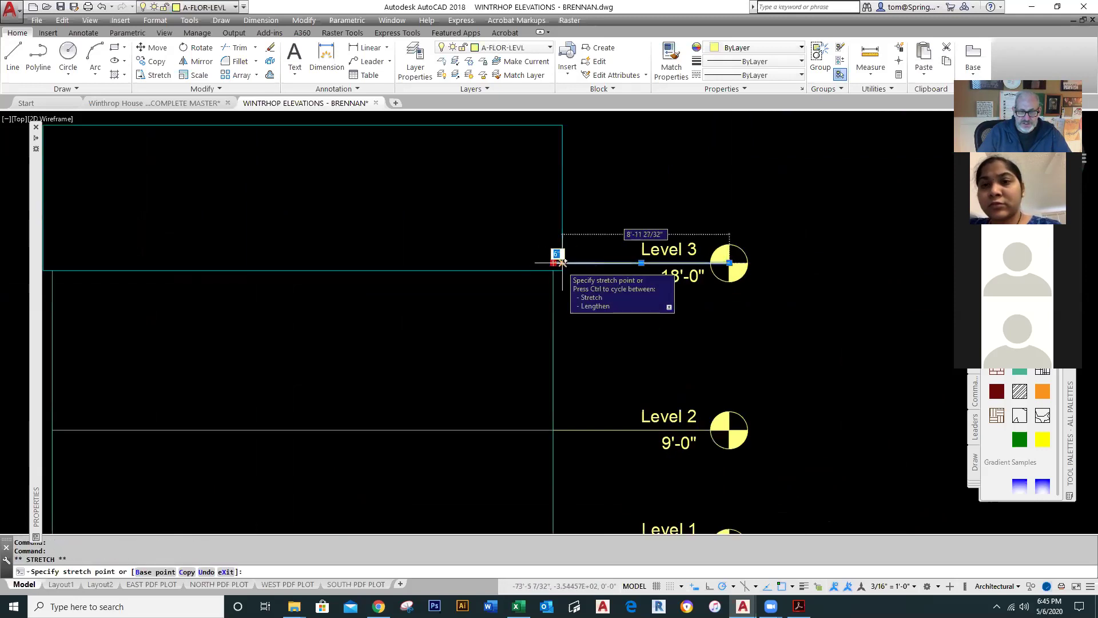
key(Escape)
scroll(593, 306, down, 3)
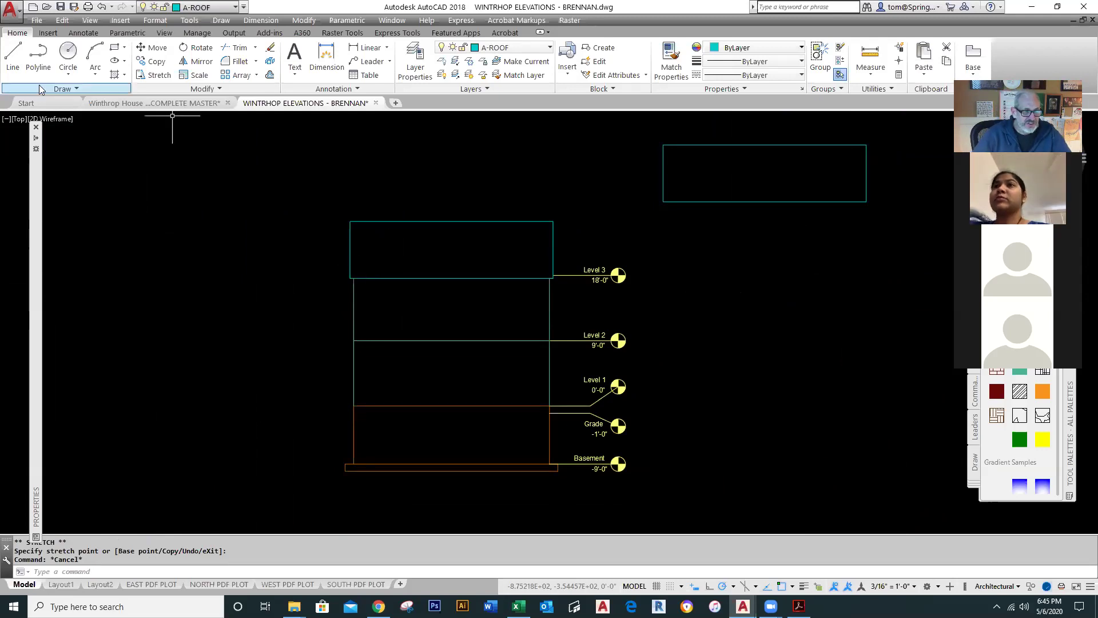
- Draw a line from the roof rectangle's bottom-left corner 9" up, continuing horizontally across to its right edge
click(12, 57)
scroll(348, 251, up, 3)
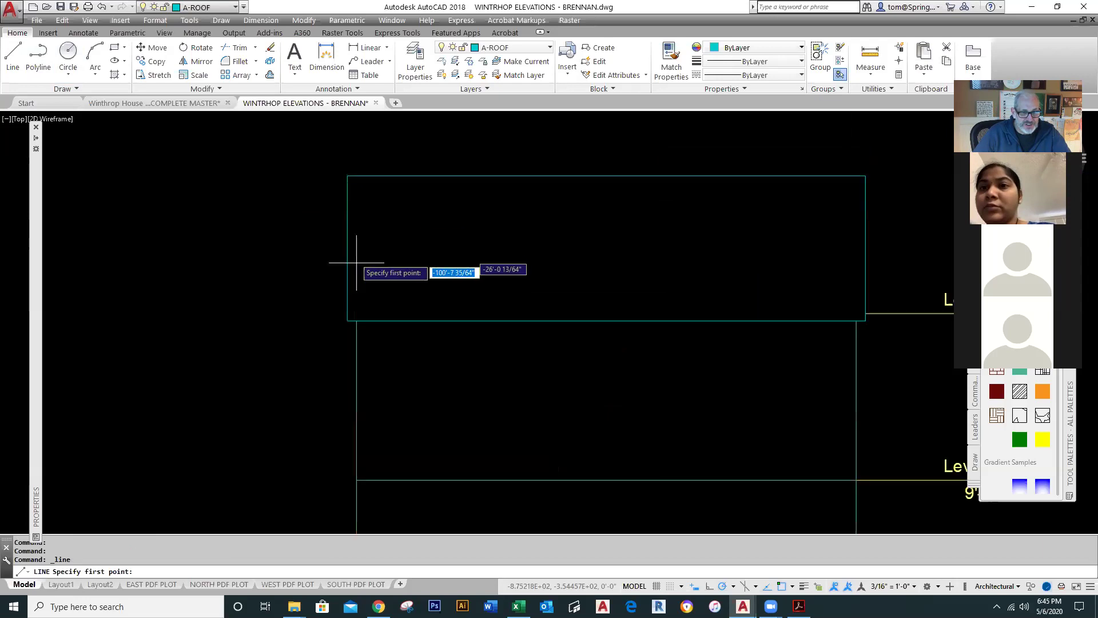
click(347, 320)
text(9)
key(Return)
click(866, 307)
key(Escape)
scroll(886, 386, down, 2)
scroll(887, 386, down, 2)
mouse_move(883, 373)
middle_down()
mouse_move(709, 340)
mouse_move(585, 301)
middle_up()
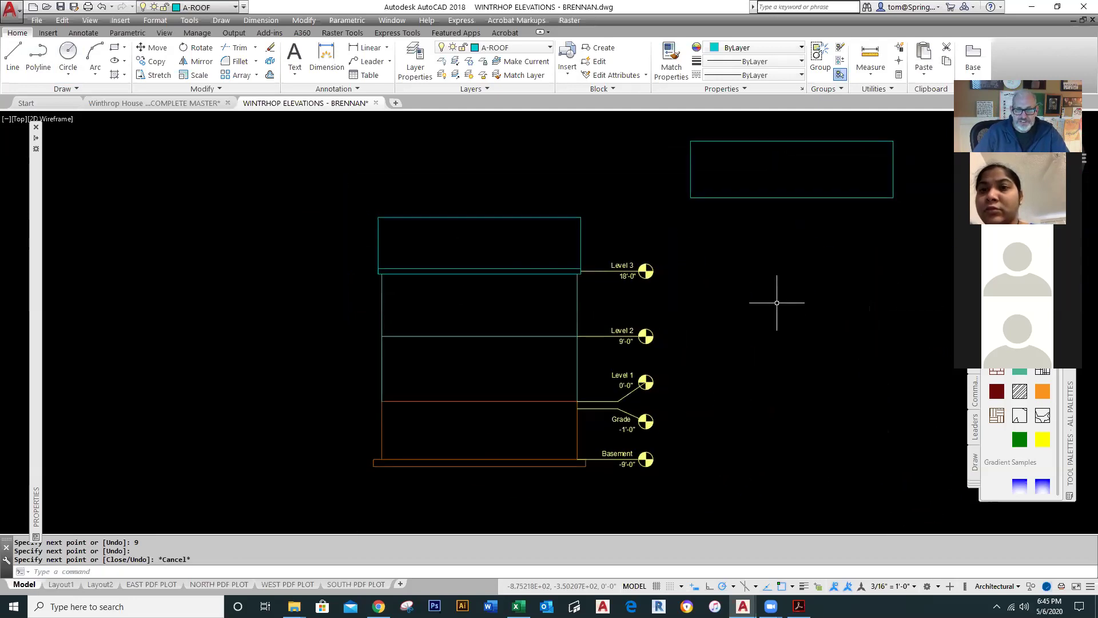
- Erase the spare roof lines set aside at the upper right of the building and save the drawing
middle_drag(777, 299, 728, 392)
click(616, 312)
click(929, 215)
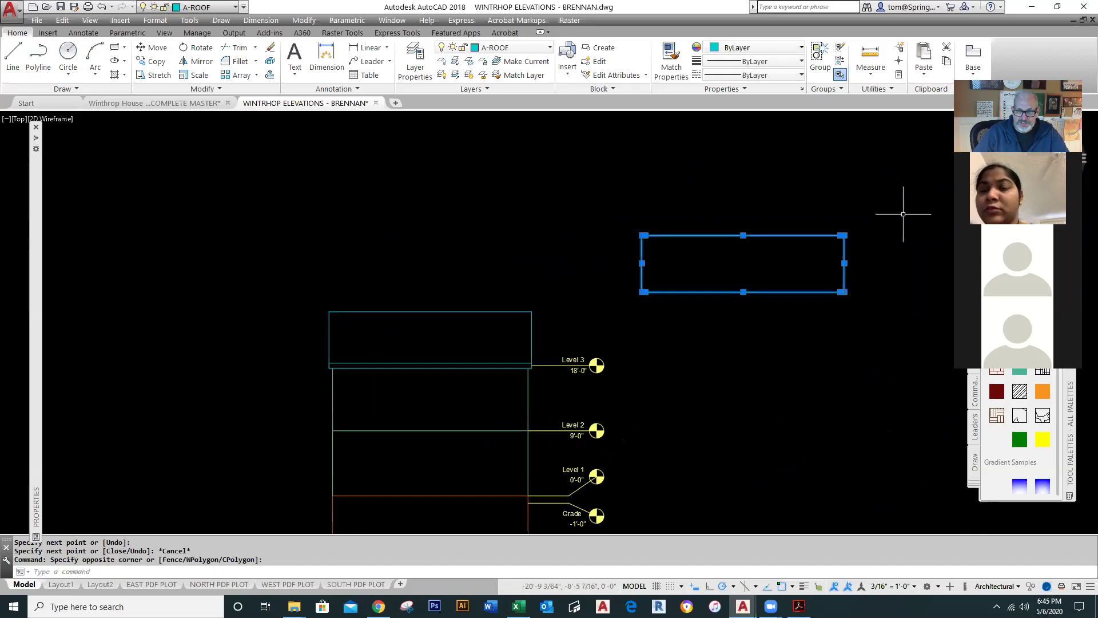
key(Delete)
scroll(713, 318, down, 2)
mouse_move(675, 334)
middle_down()
mouse_move(673, 312)
mouse_move(717, 311)
middle_up()
scroll(681, 328, up, 2)
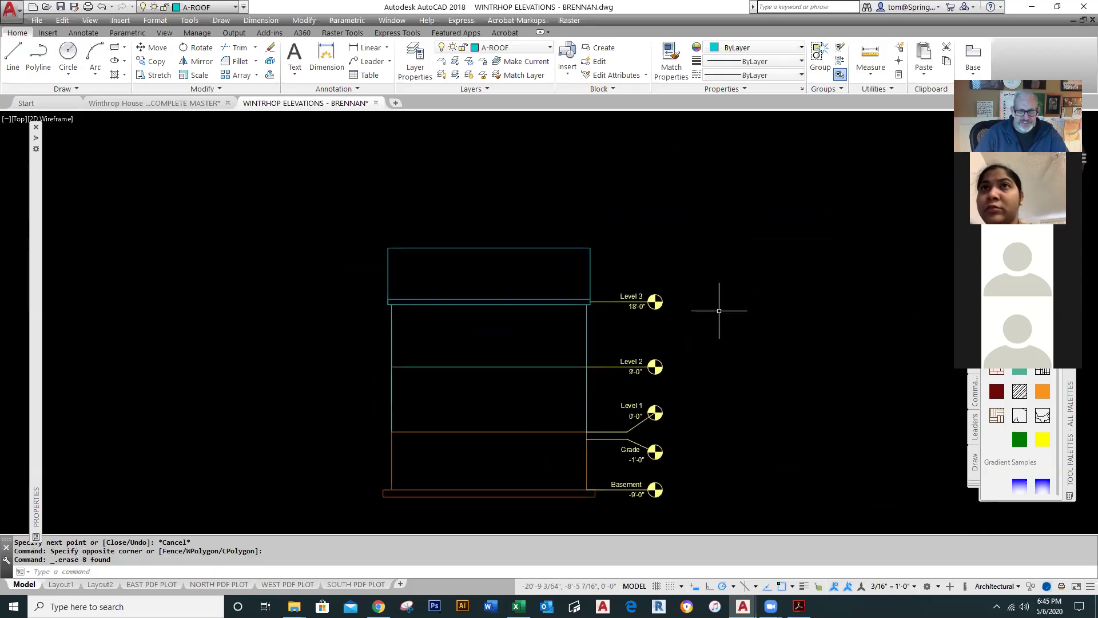
click(61, 8)
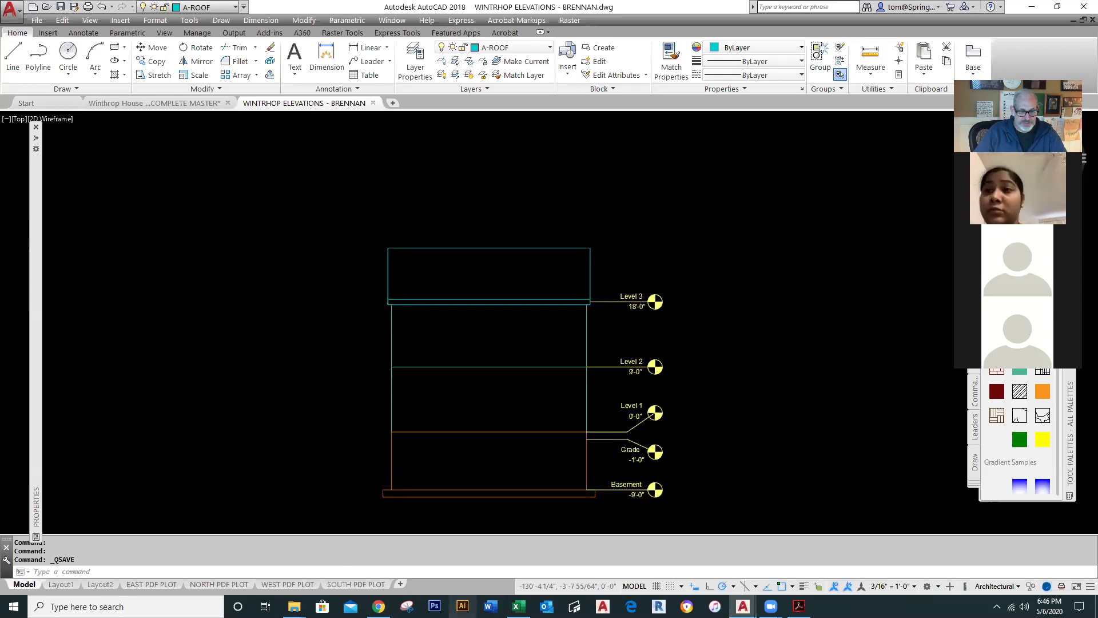
- Switch to Chrome and start a new file item on the MAY 6 - WINTHROP ELEVATIONS course page
click(379, 606)
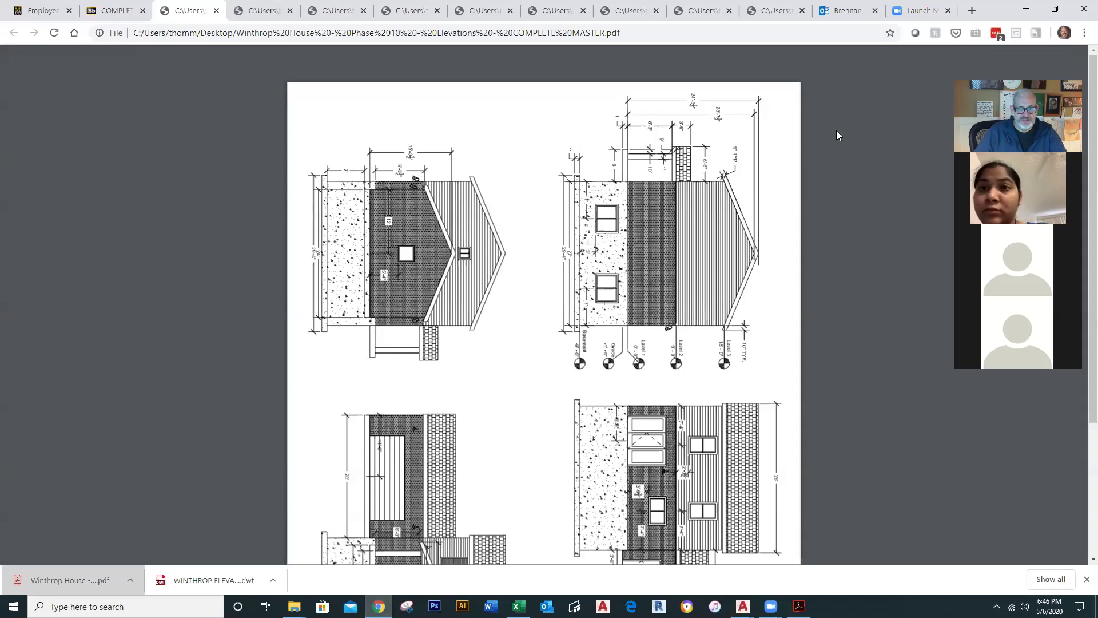
click(378, 606)
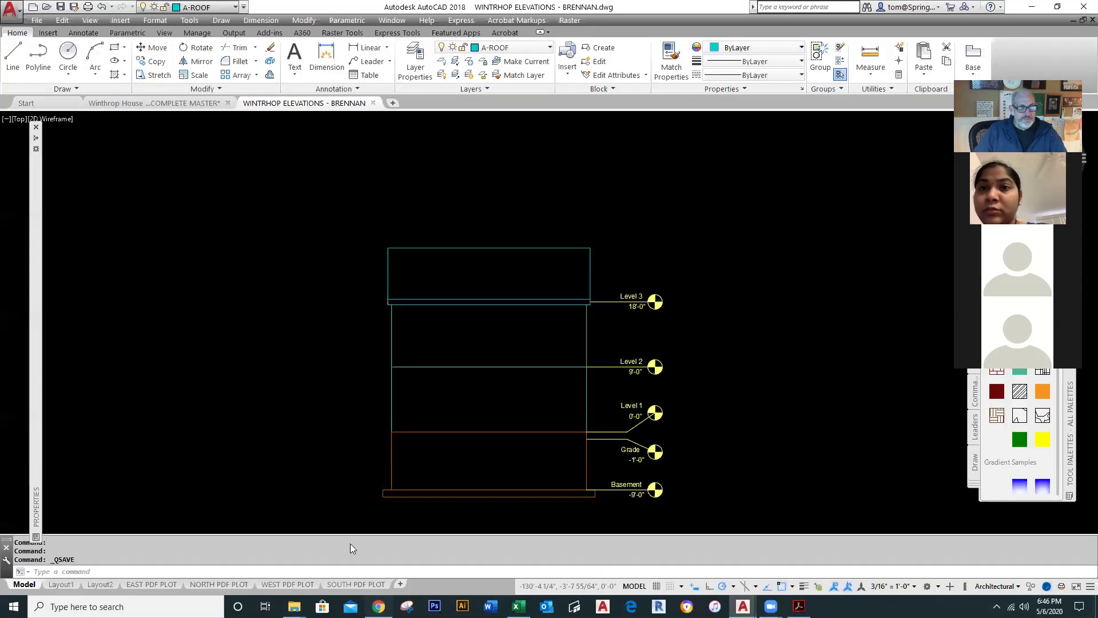
key(alt+Tab)
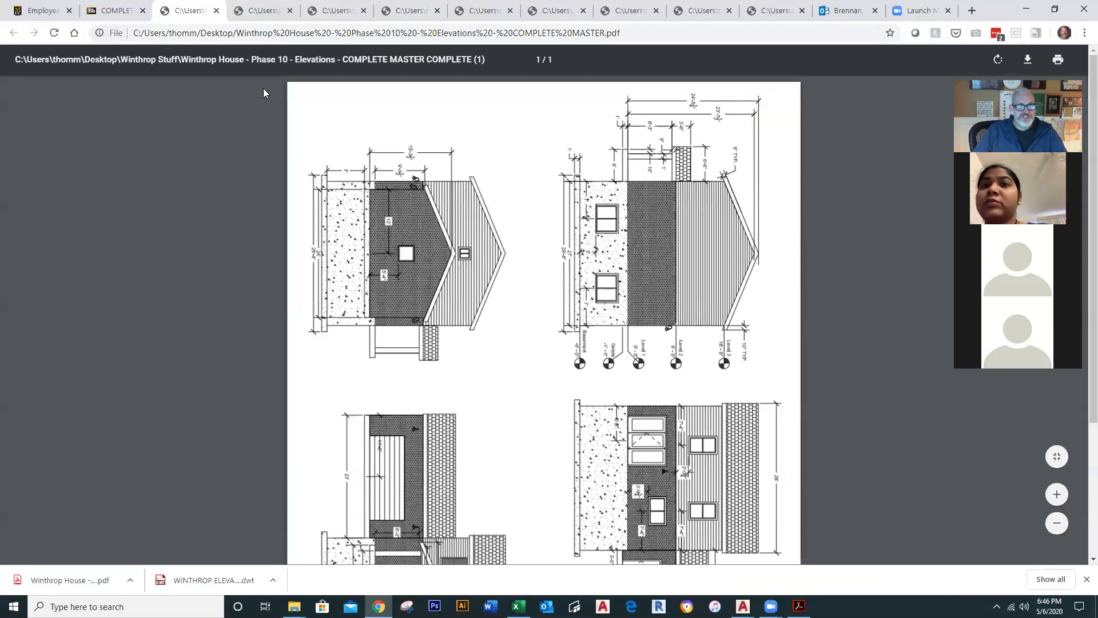
key(ctrl+shift+Tab)
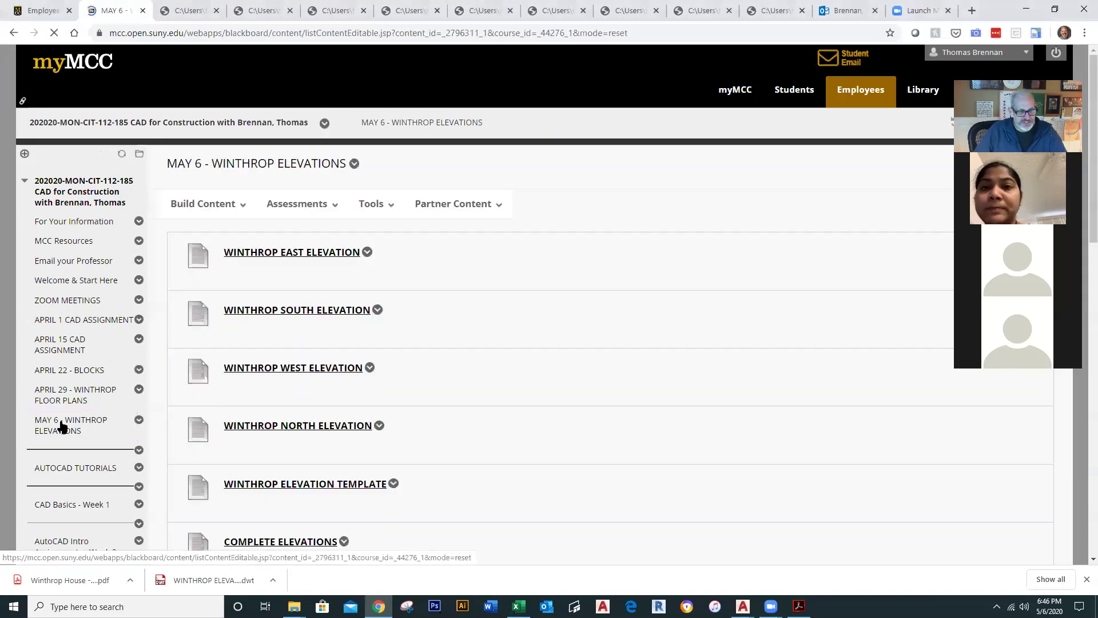
click(240, 210)
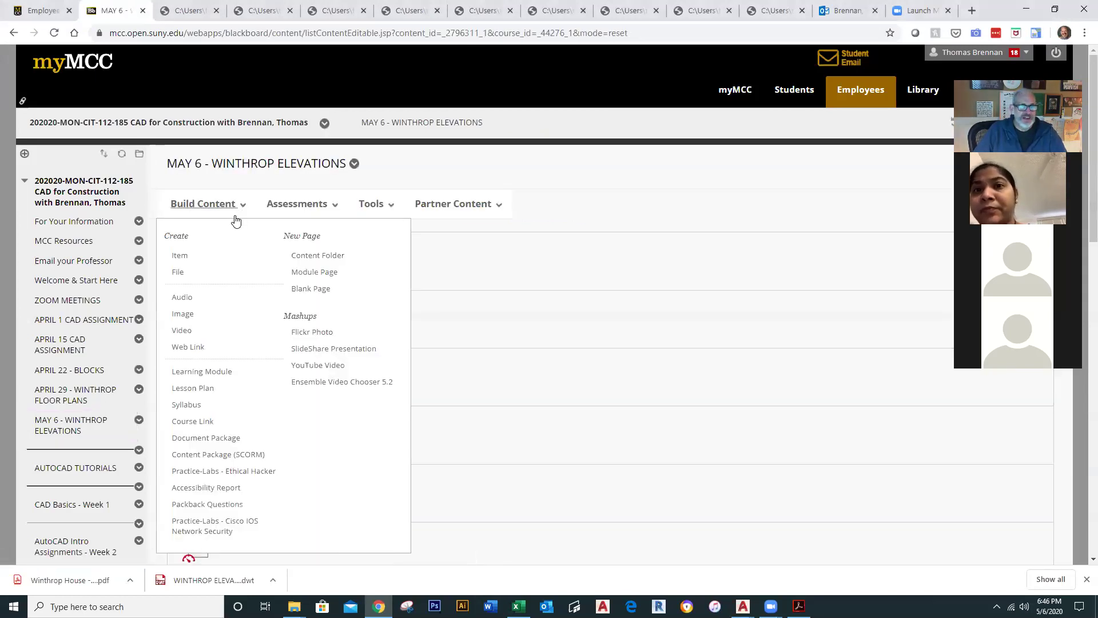
click(179, 273)
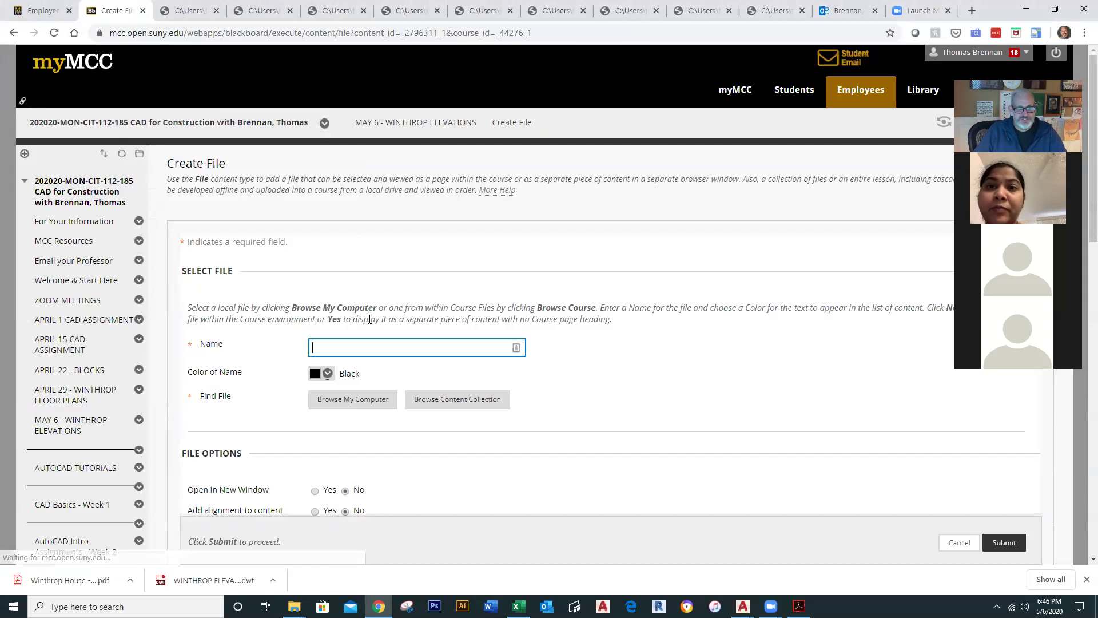
- Name the new file item WINTHROP ELEVATIONS DETAILS
text(win)
key(BackSpace)
key(BackSpace)
key(BackSpace)
text(WINTHROP)
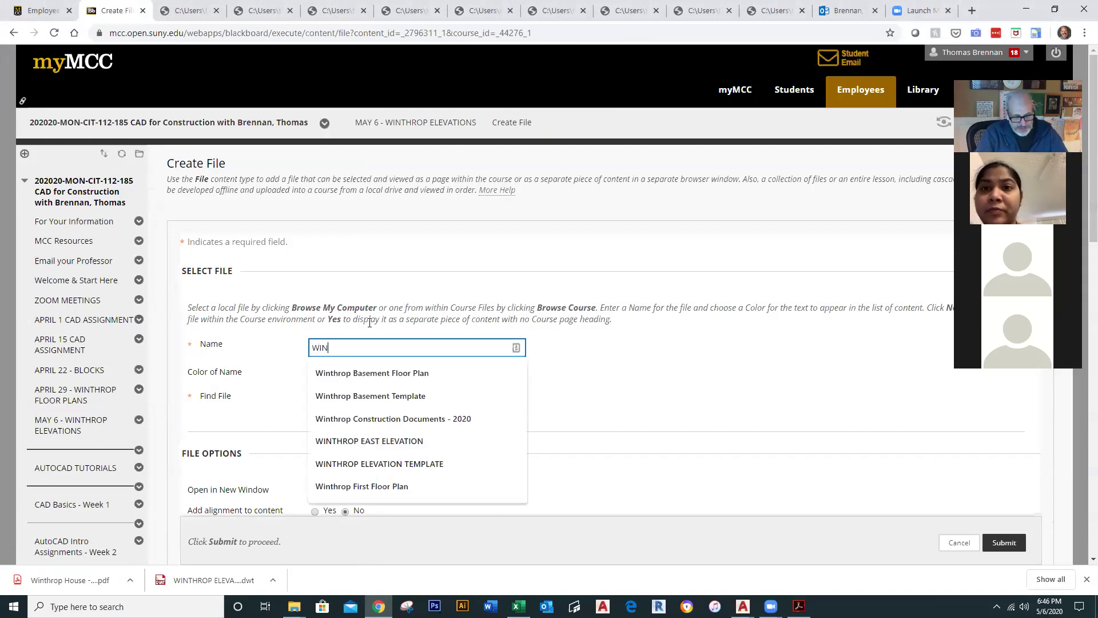
key(BackSpace)
key(BackSpace)
key(BackSpace)
key(BackSpace)
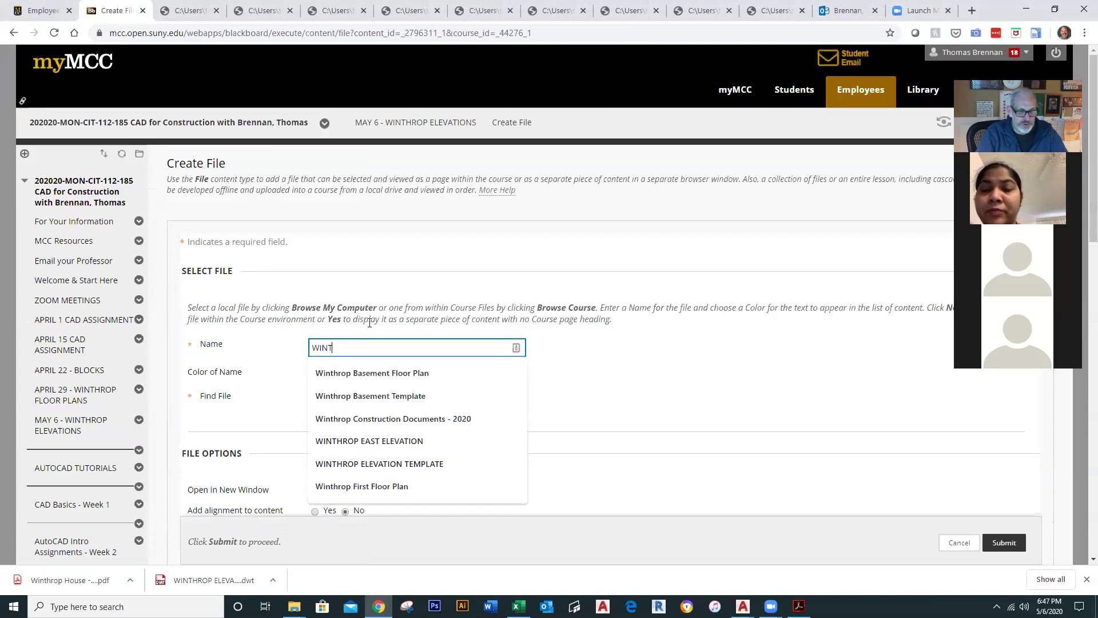
text(HRO)
text(P ELE)
text(VATIONS DE)
text(TIA)
text(ILS)
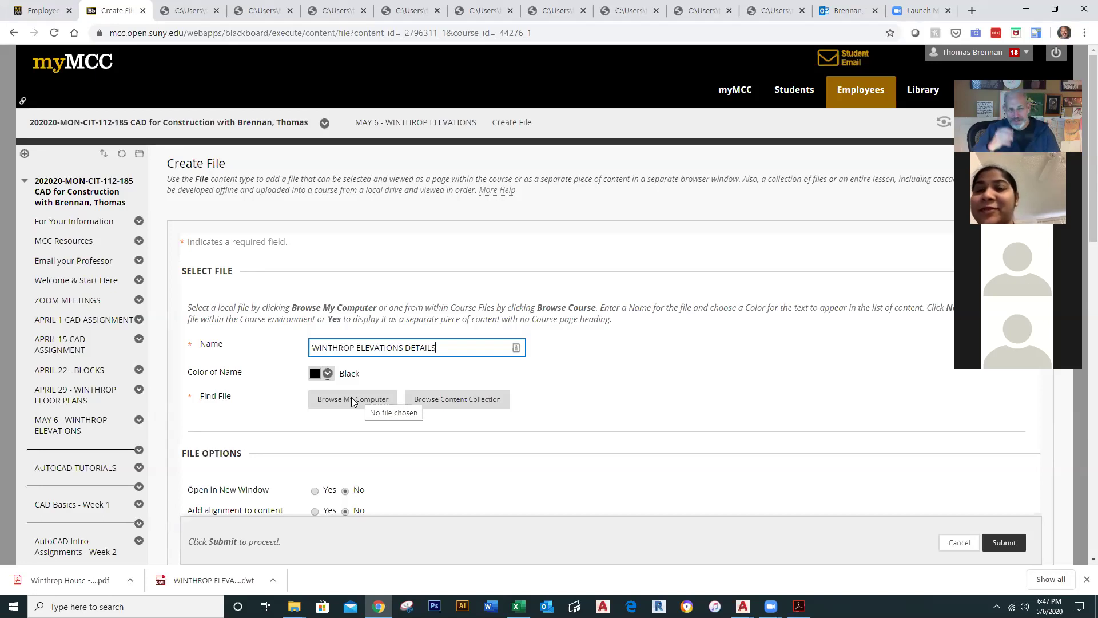
- Attach WINTHROP PROJECT - ELEVATION DETAILS from the Winthrop Stuff folder and submit the file item
click(352, 399)
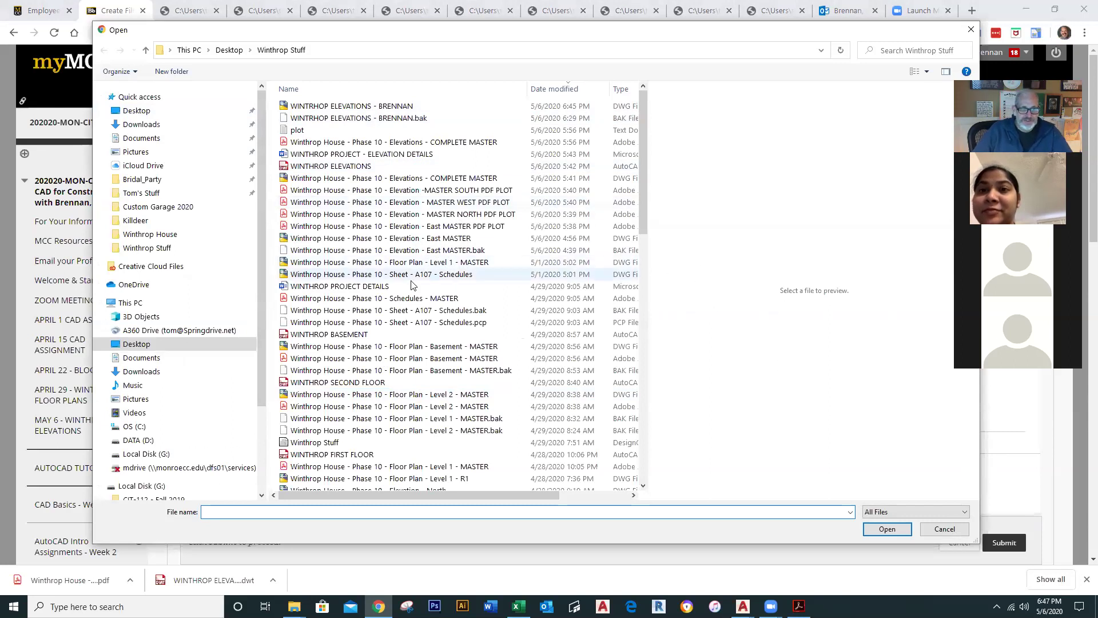
click(352, 155)
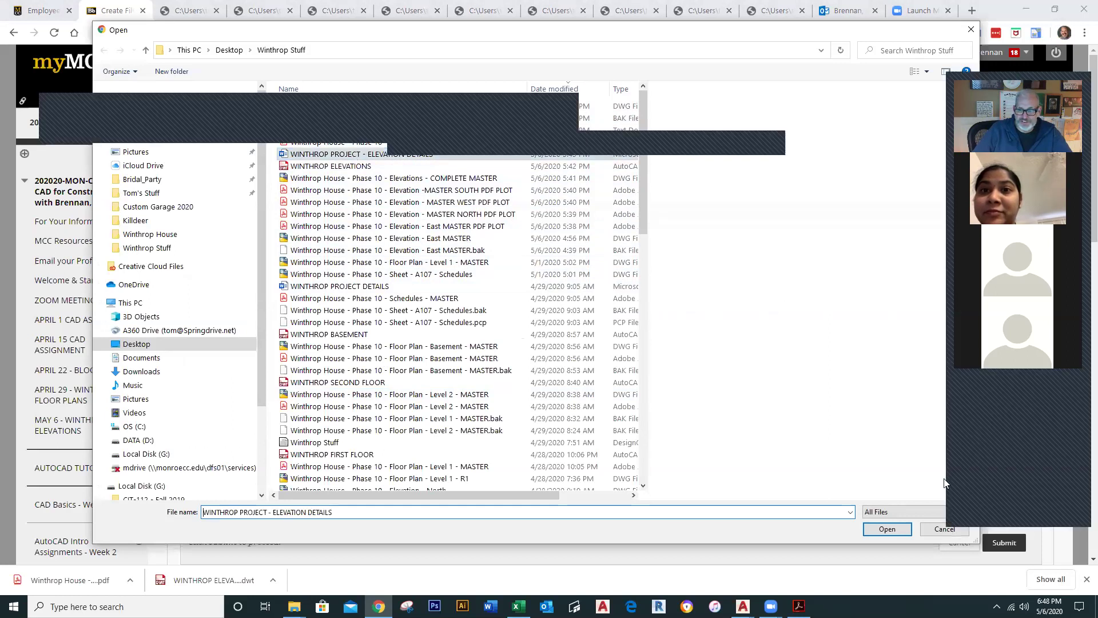
click(884, 526)
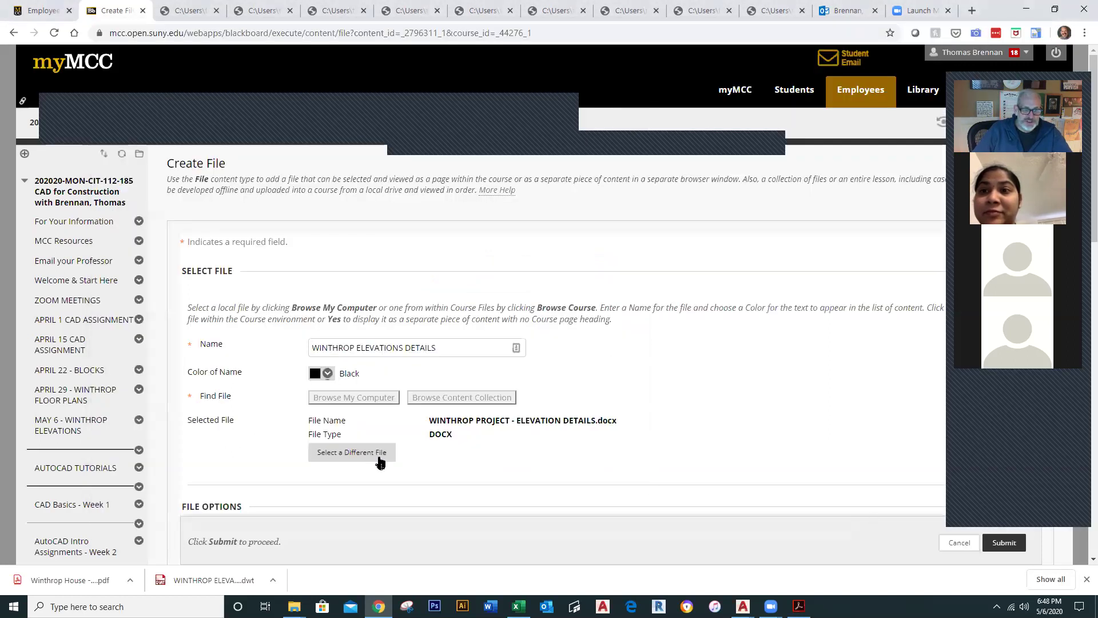
click(1004, 542)
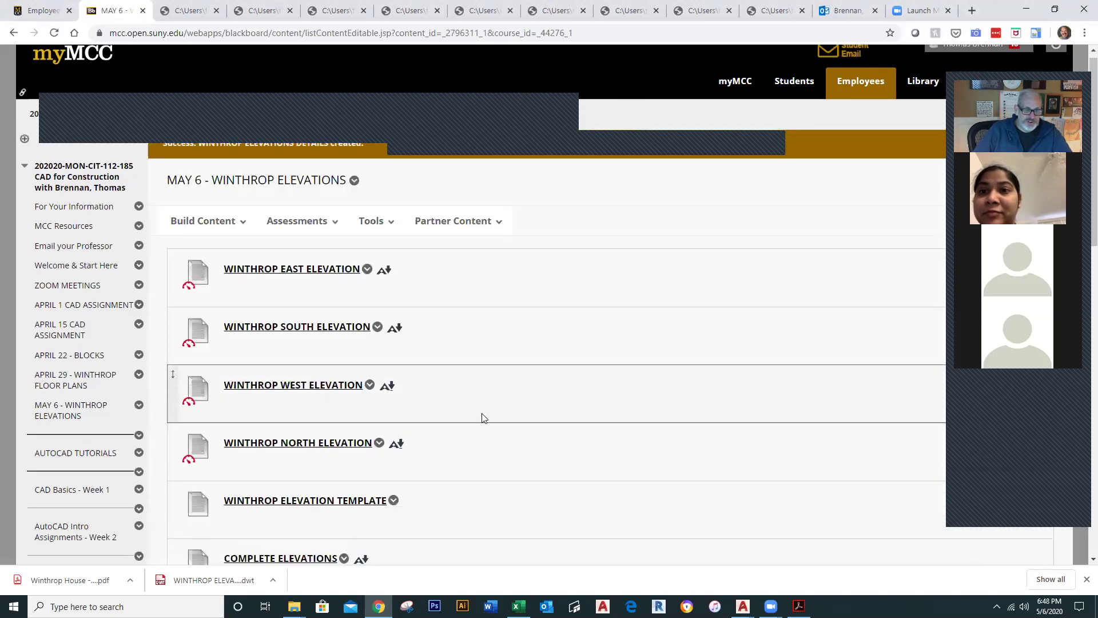
- Download the WINTHROP ELEVATIONS DETAILS document, open it in Word with editing enabled, and examine the east elevation hatching specifications
scroll(405, 441, down, 2)
scroll(343, 436, down, 2)
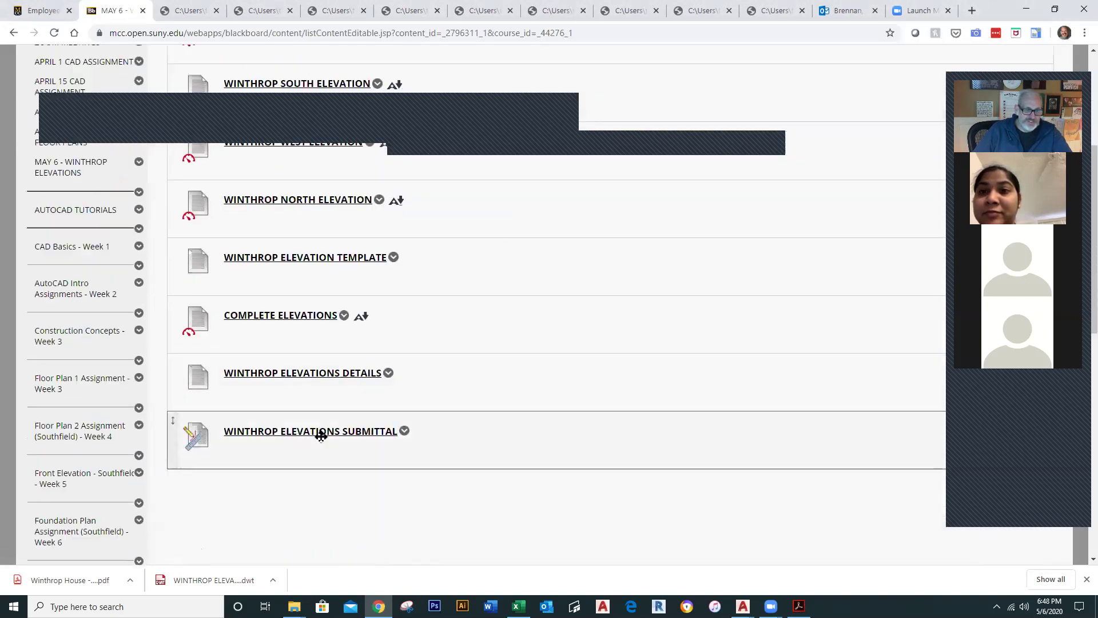
click(327, 374)
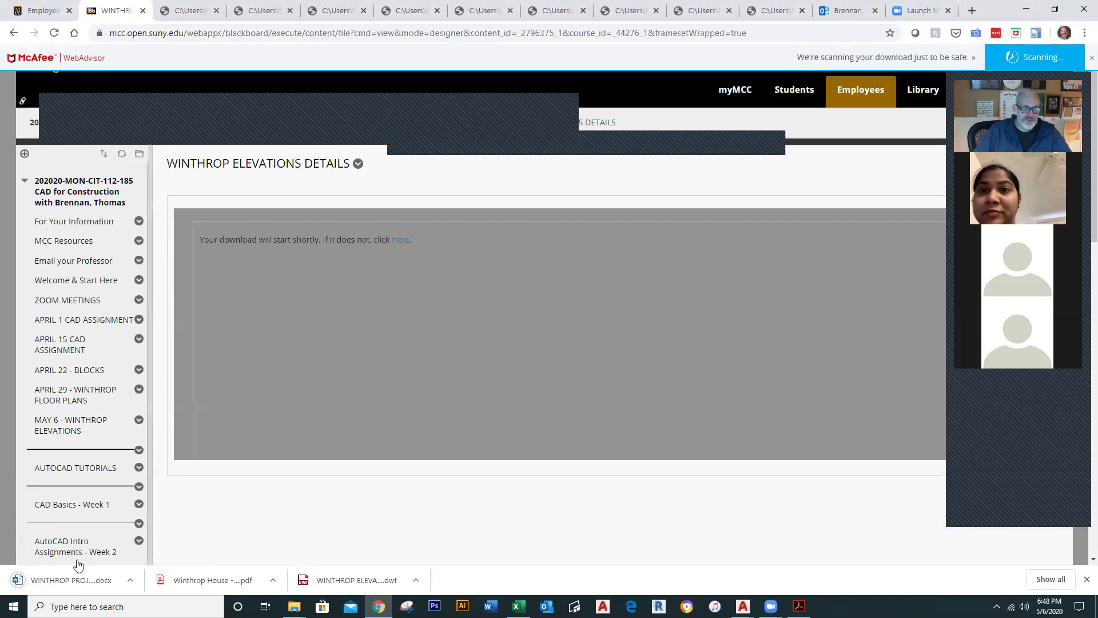
click(76, 579)
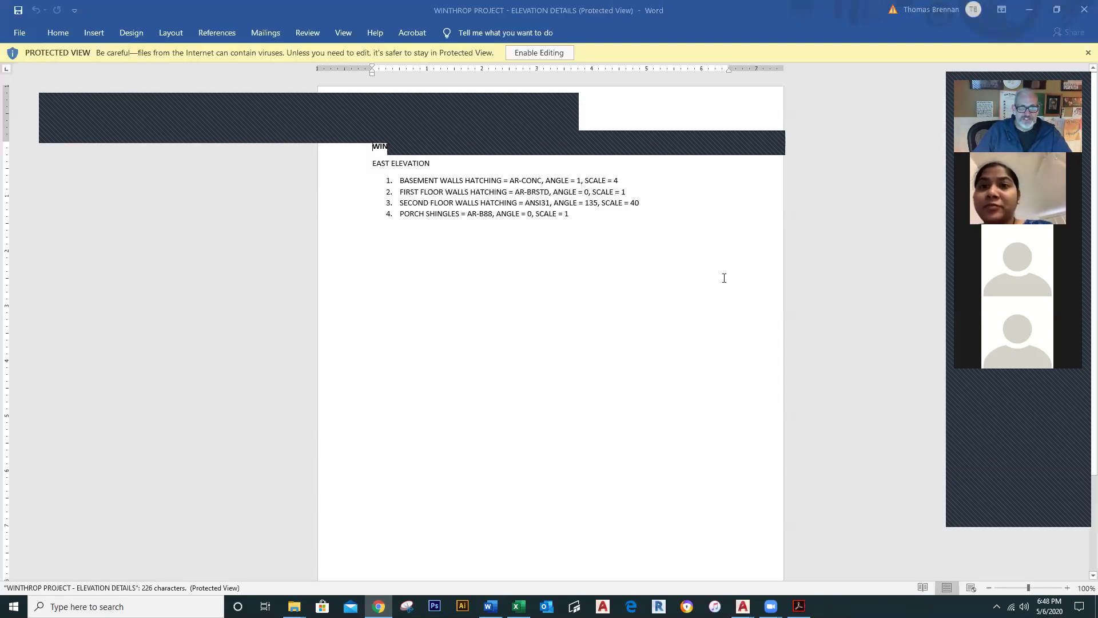
click(538, 53)
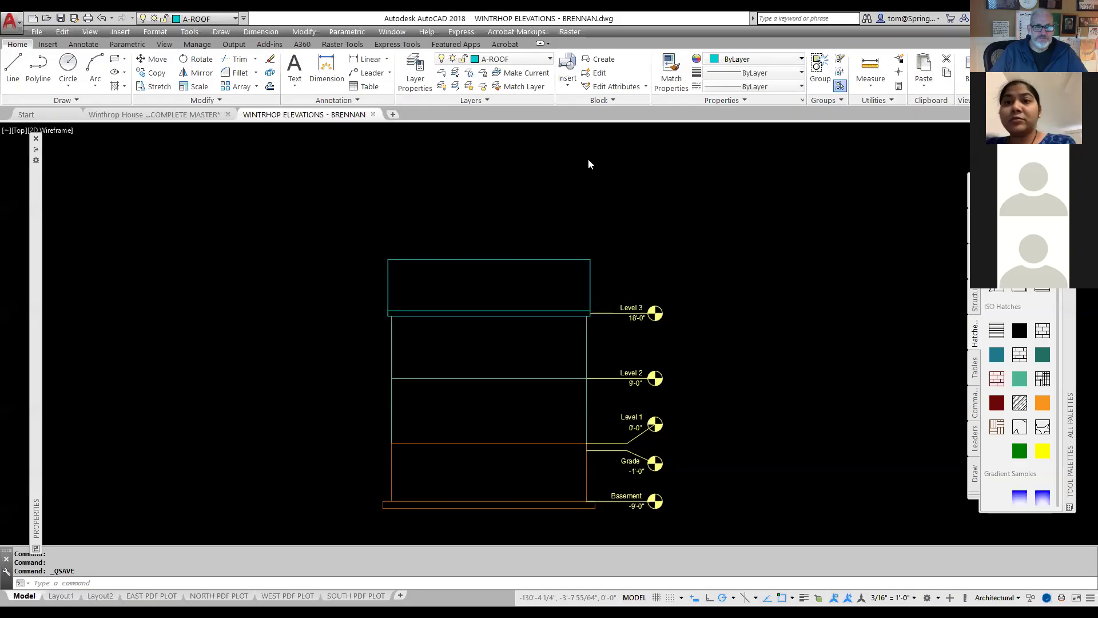
click(548, 60)
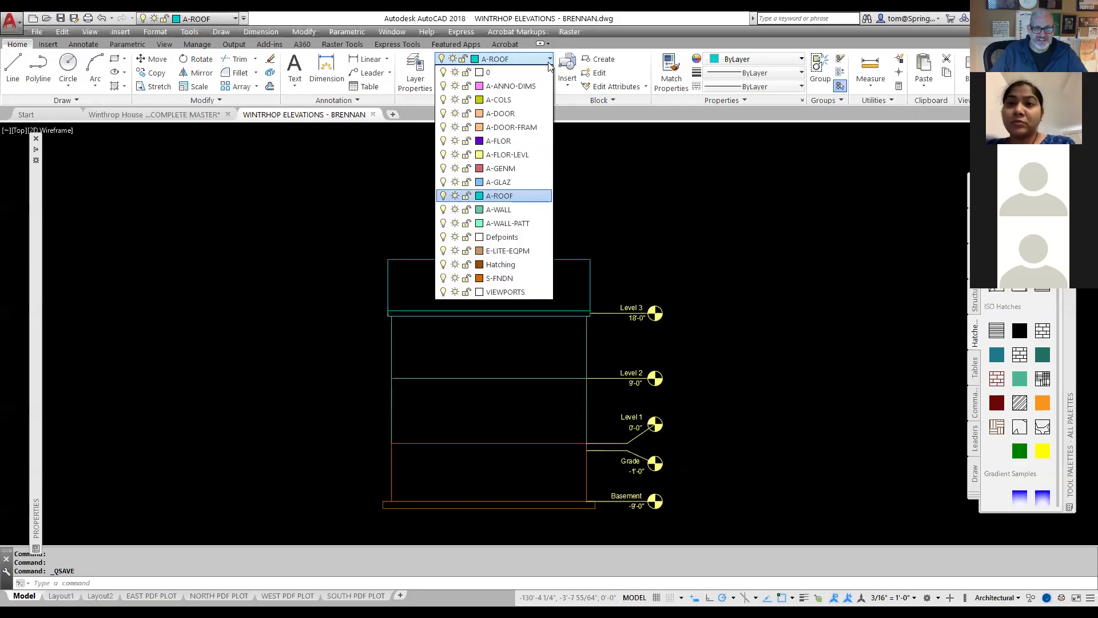
click(549, 62)
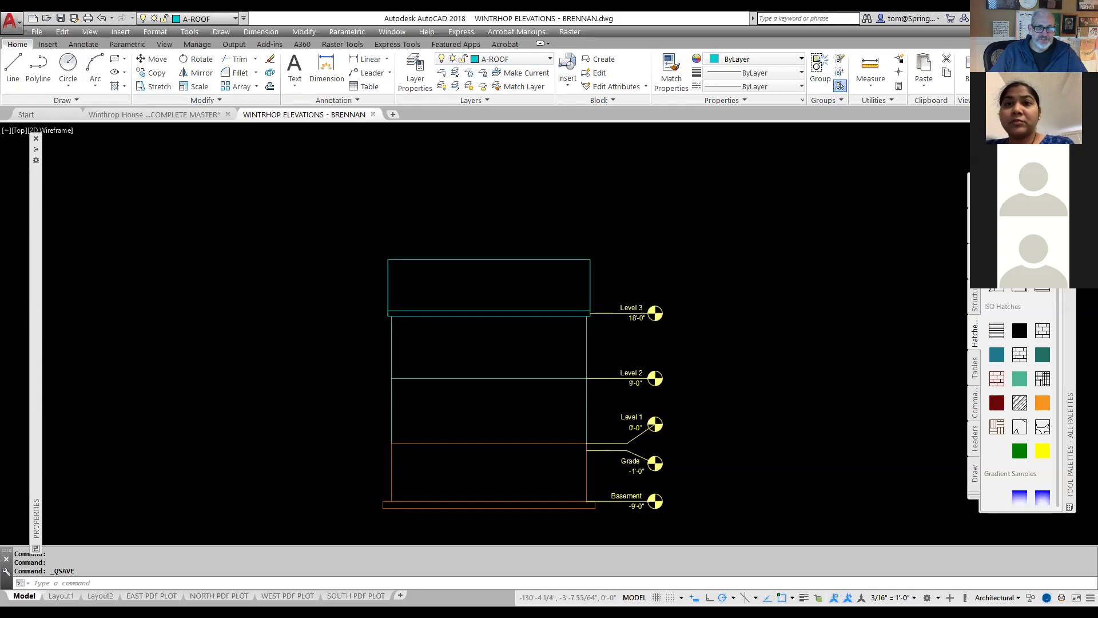
click(122, 88)
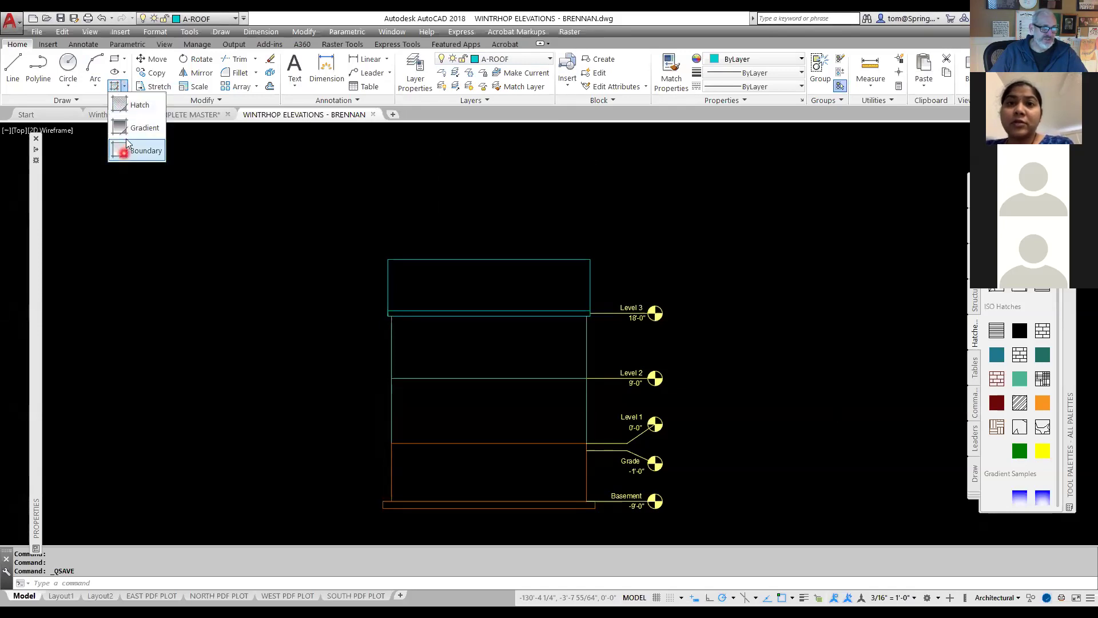
click(141, 109)
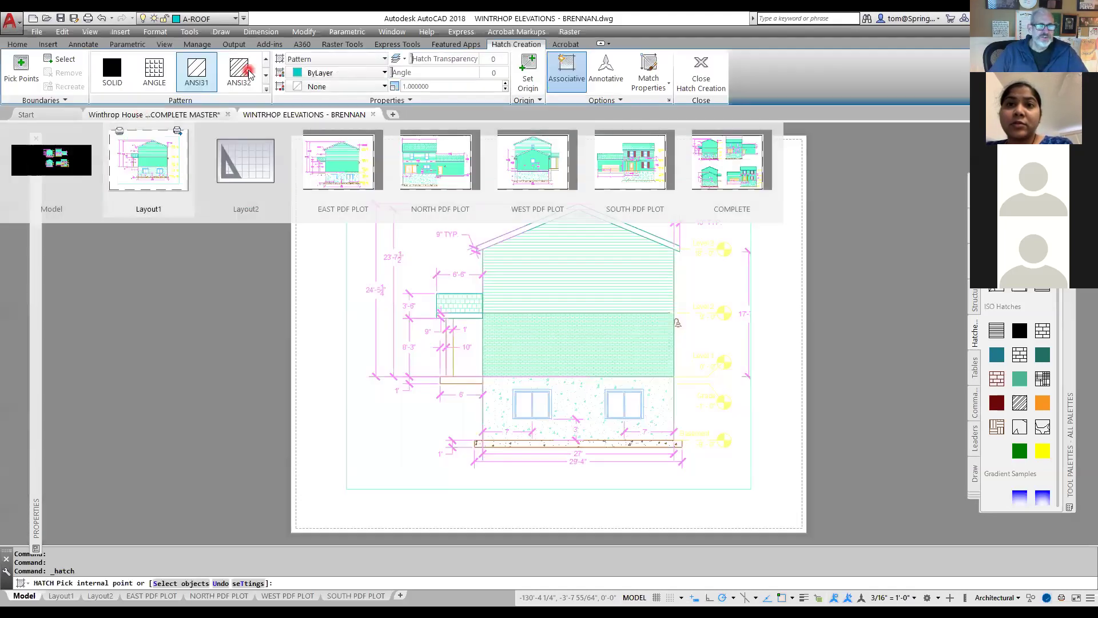
key(Escape)
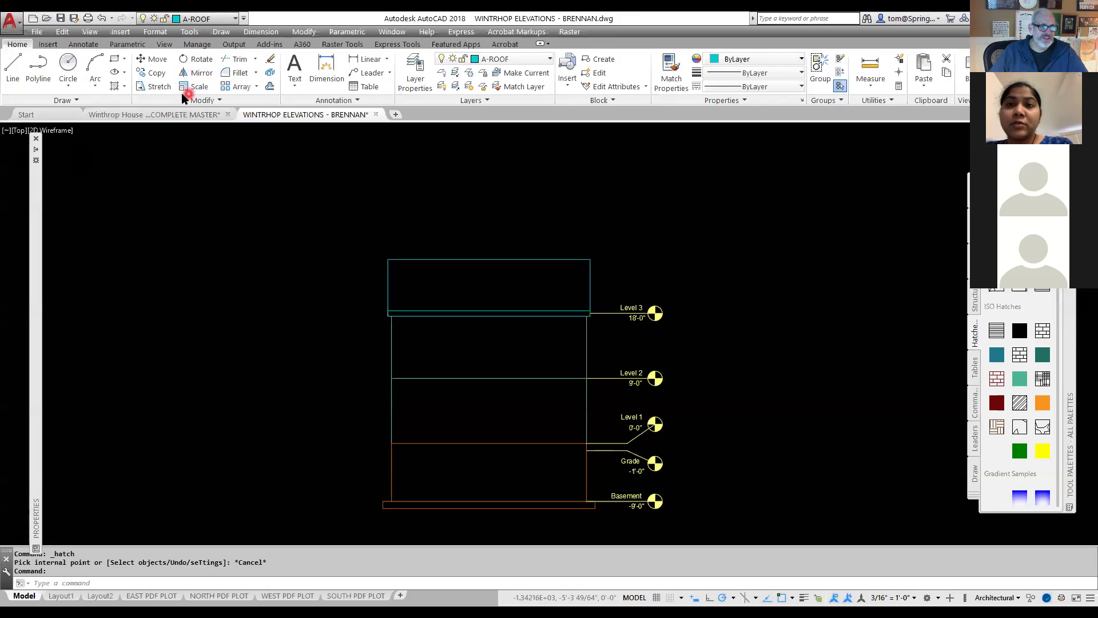
- Hatch the upper roof surface of the elevation with the AR-B88 pattern at scale 1 on the A-ROOF layer
click(117, 87)
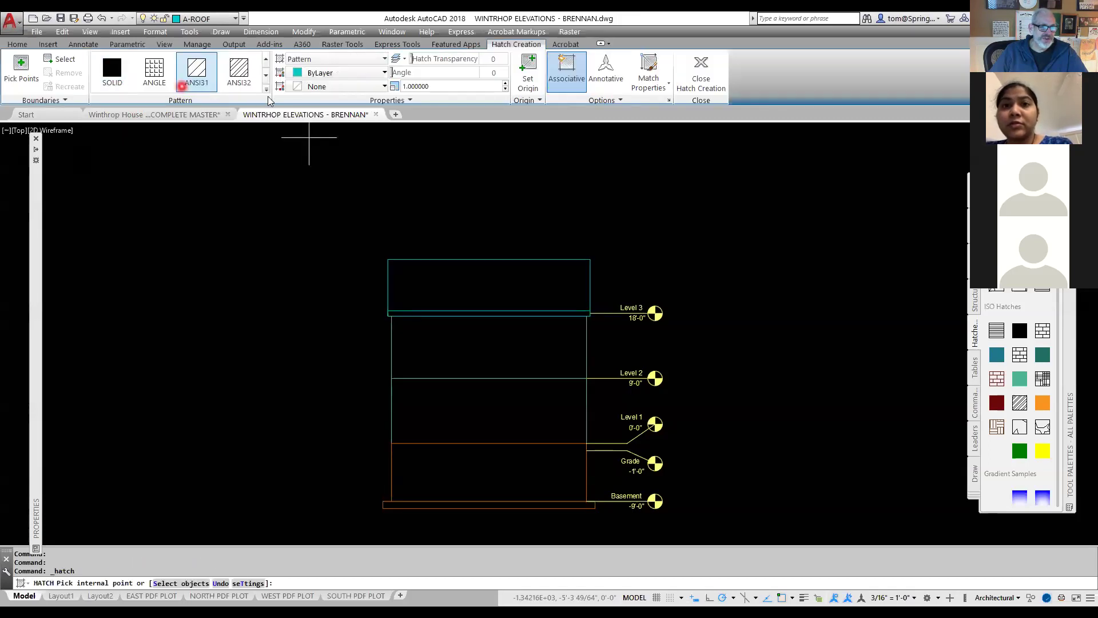
click(266, 90)
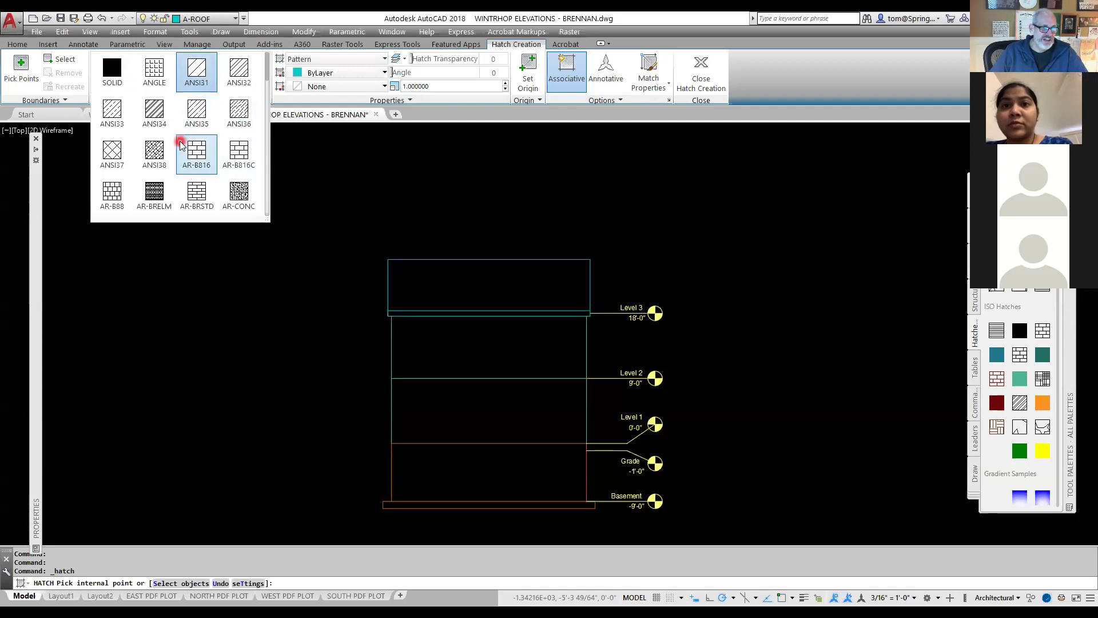
click(115, 197)
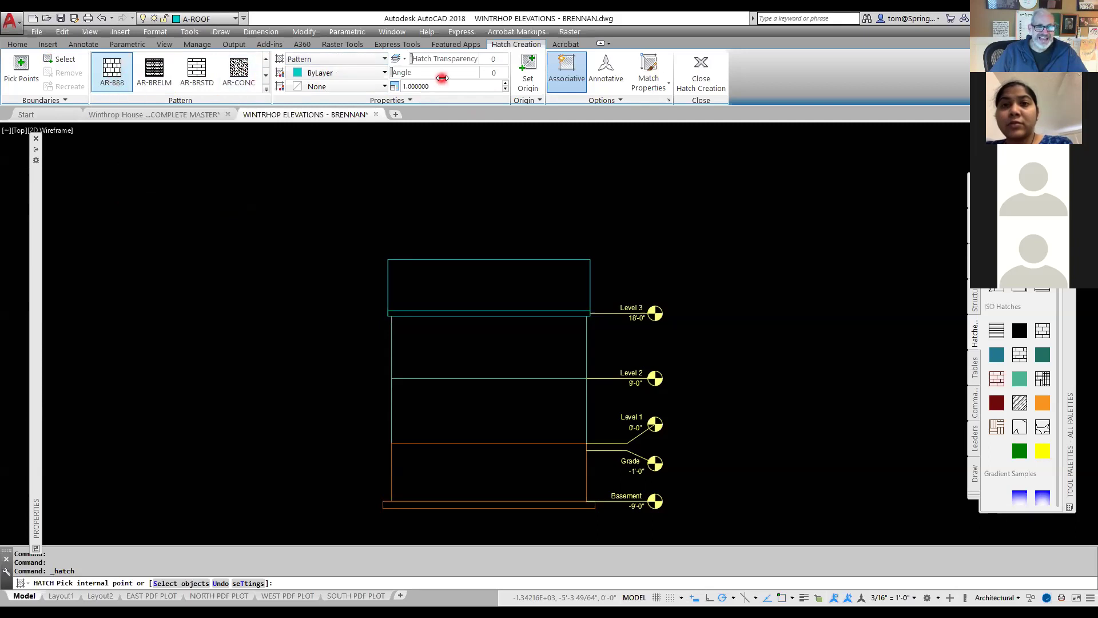
click(416, 86)
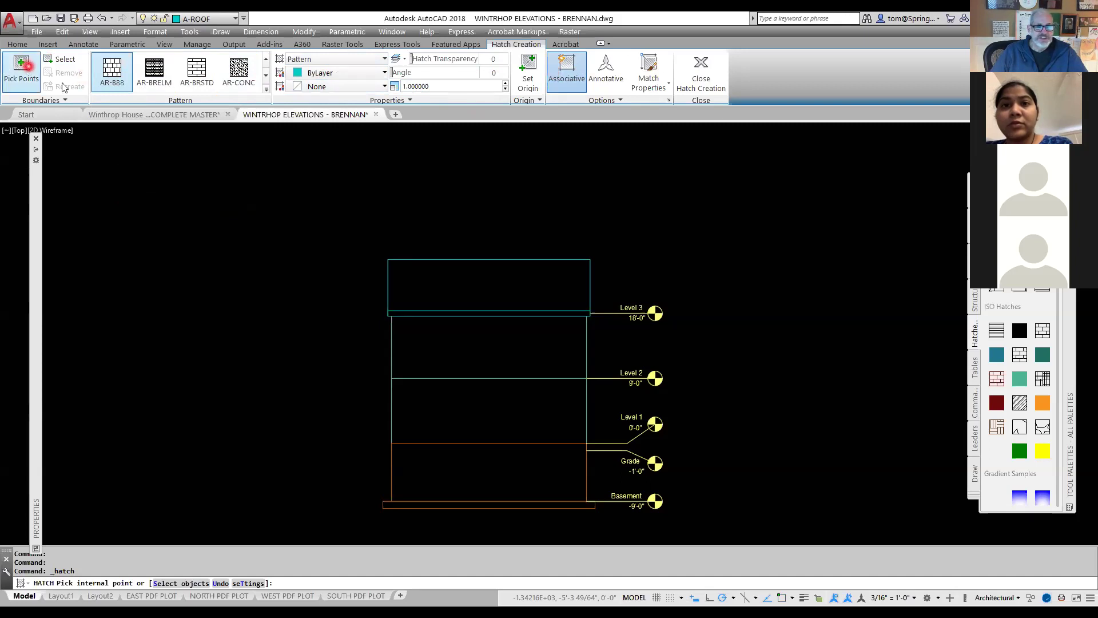
click(524, 285)
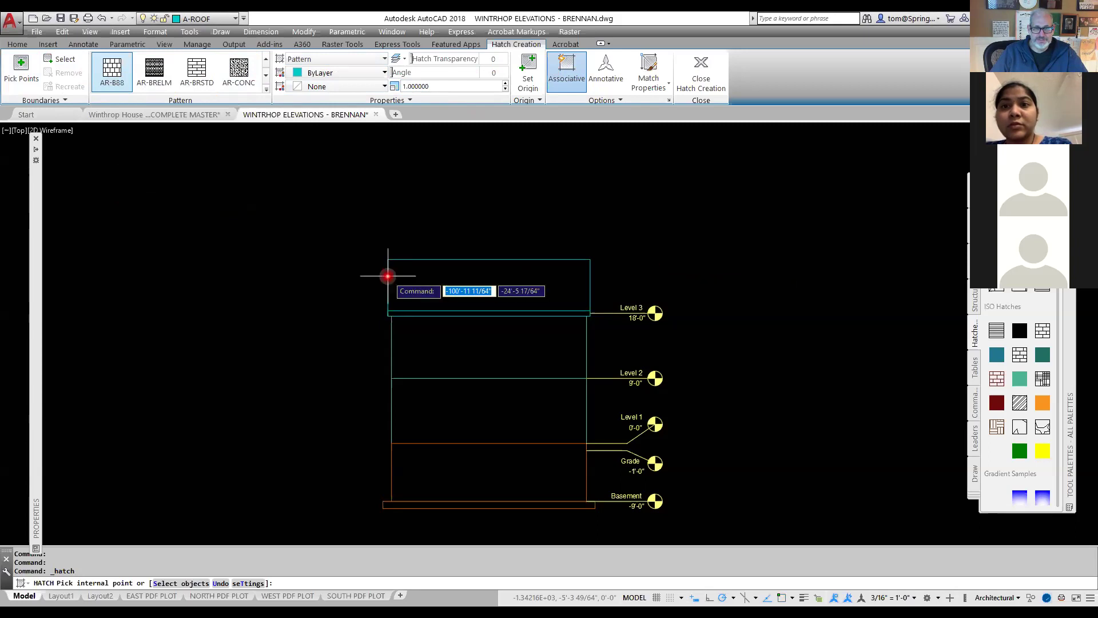
click(479, 276)
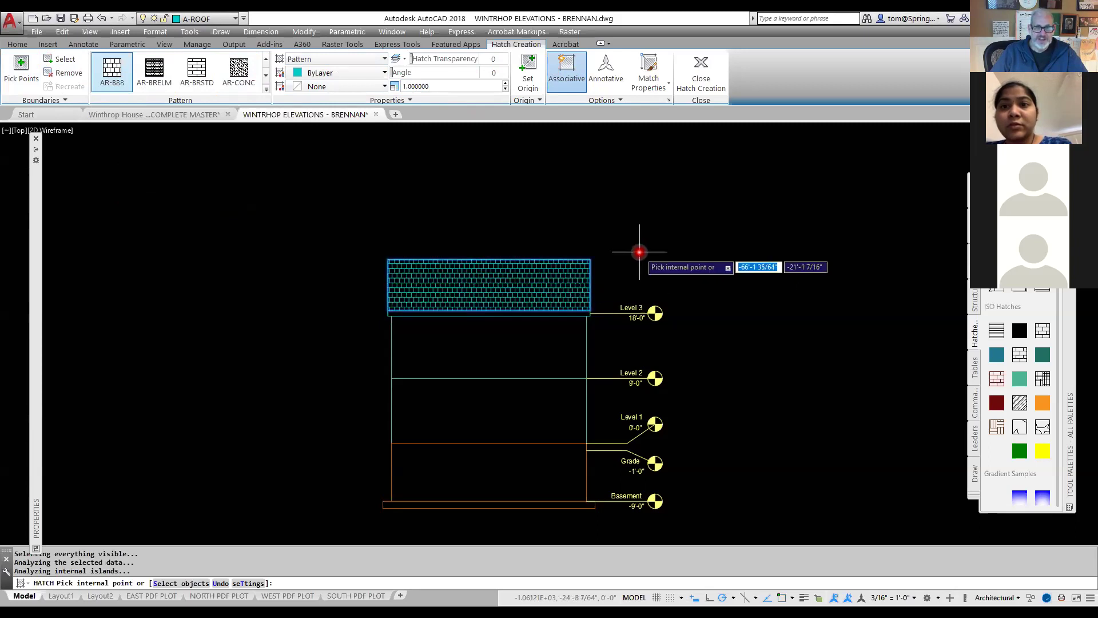
key(Escape)
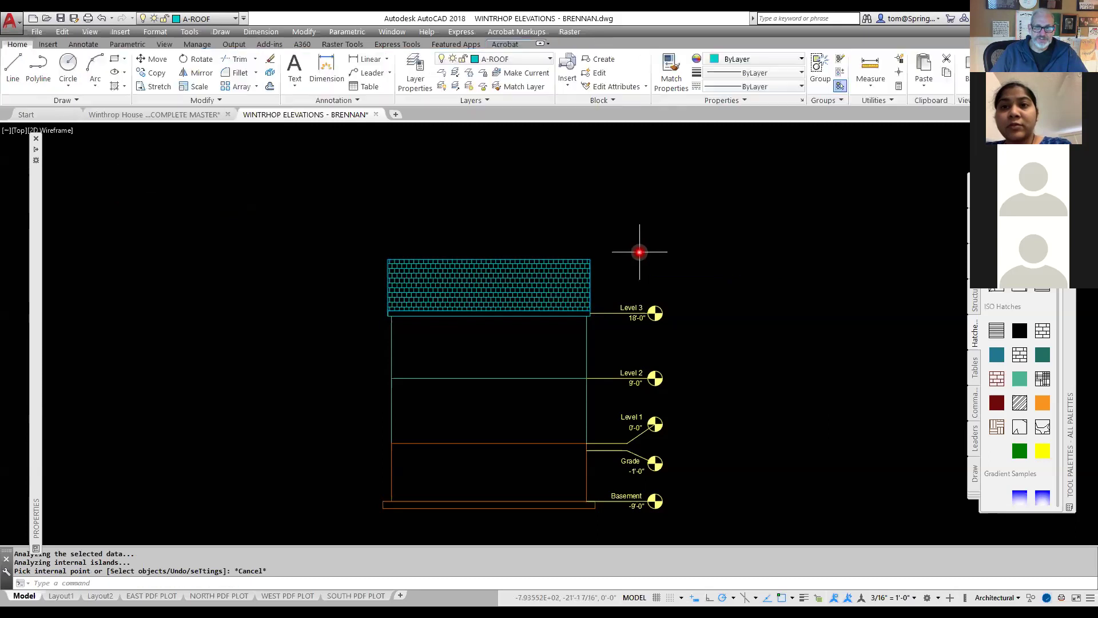
- Make A-GLAZ the current layer
scroll(510, 291, up, 5)
scroll(511, 291, down, 5)
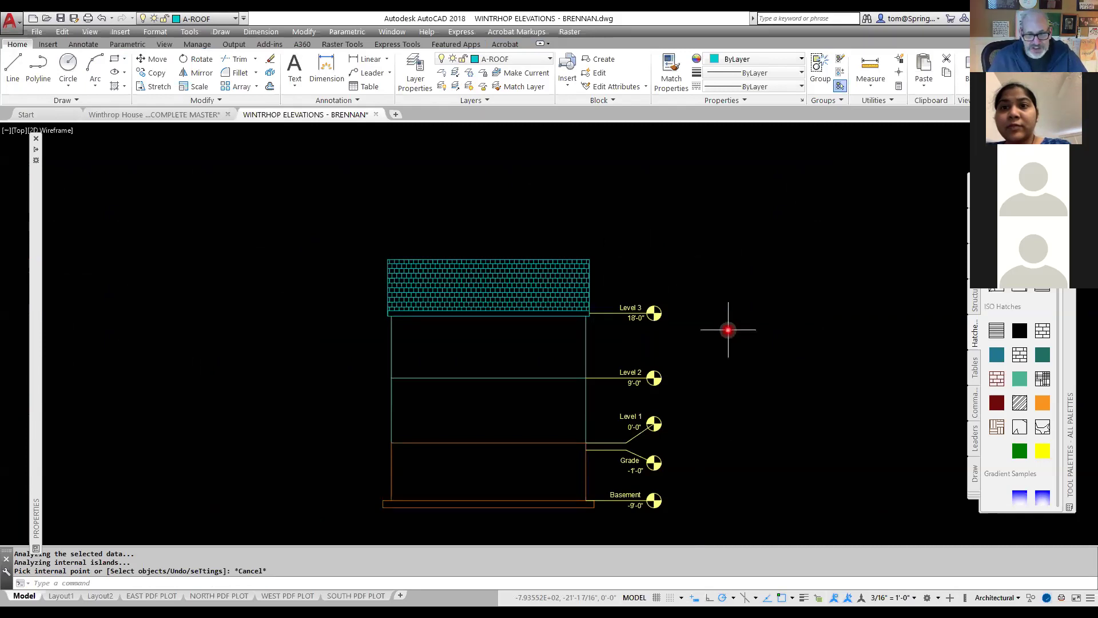
middle_drag(729, 330, 767, 300)
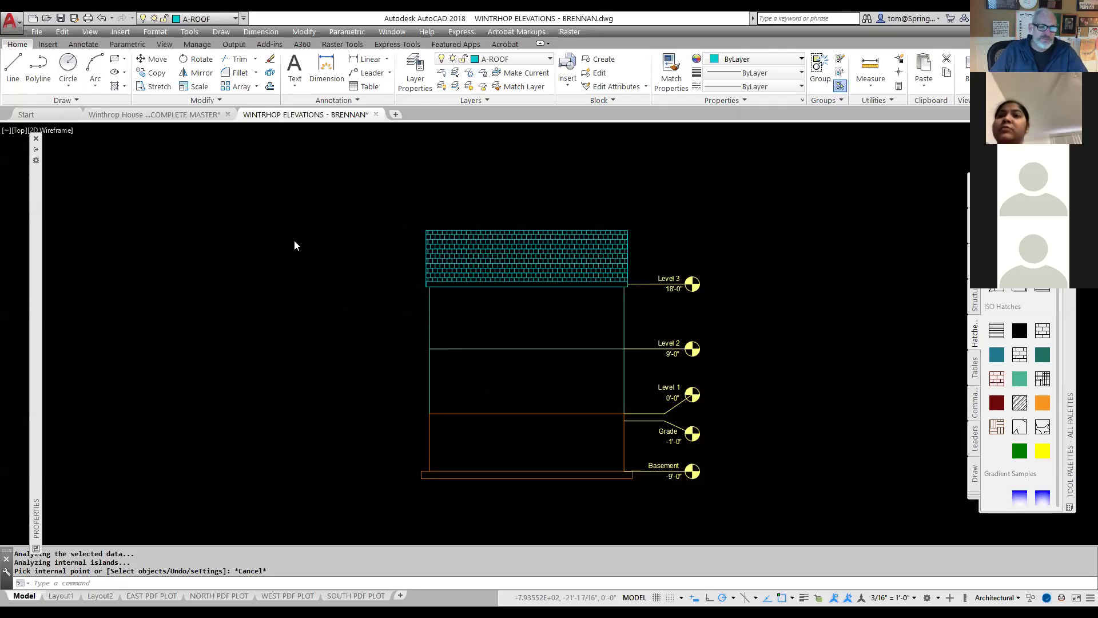
click(549, 59)
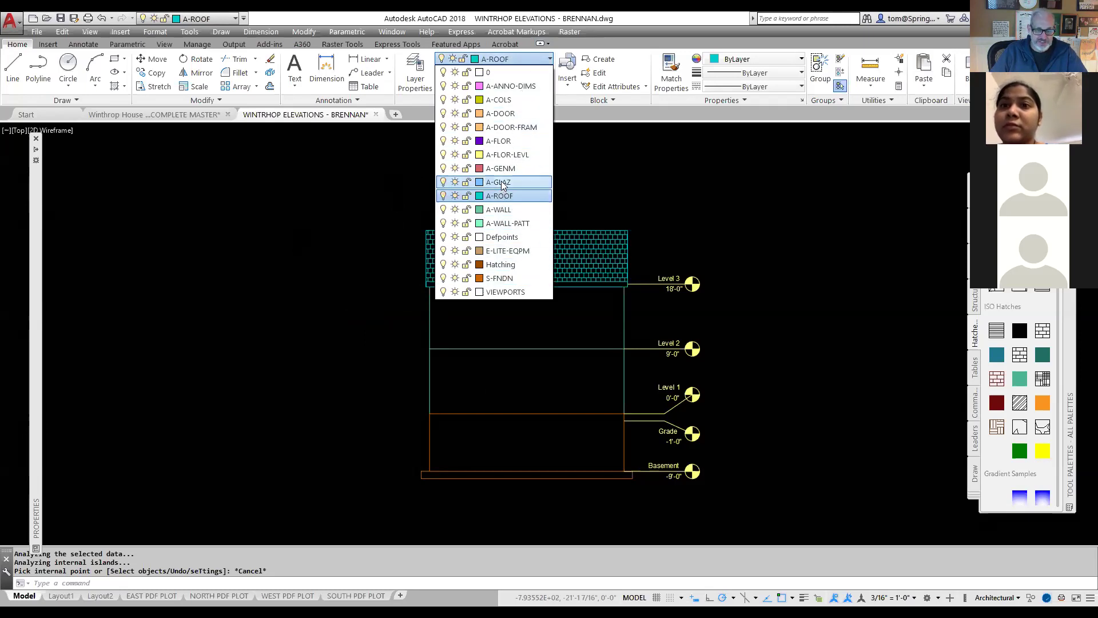
click(501, 182)
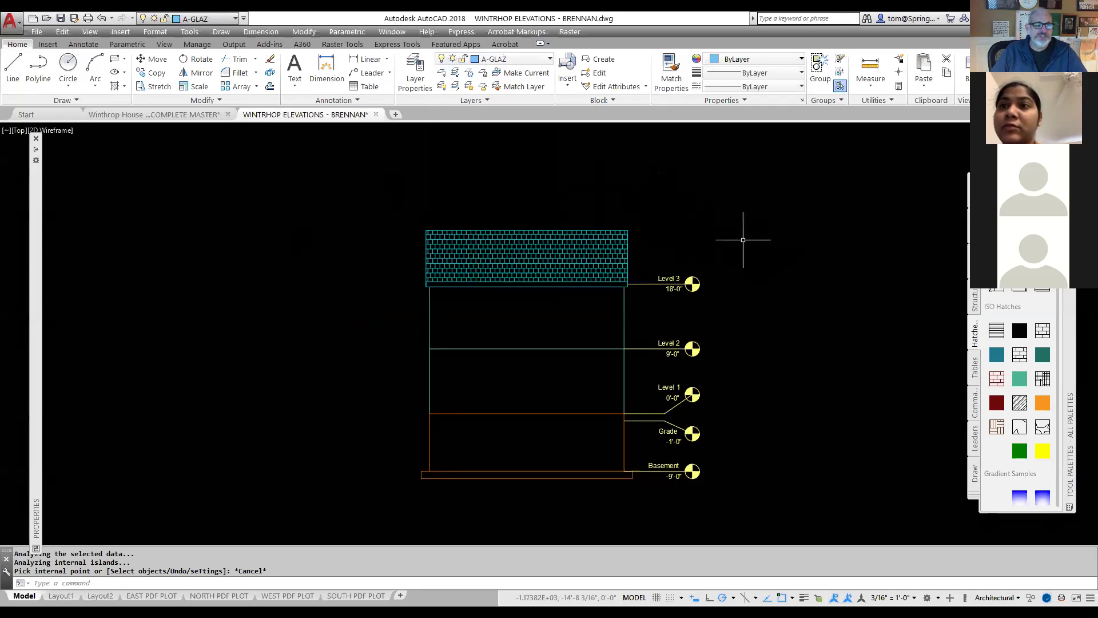
- Insert the Double Hung with Trim - 36 x 72 - Elevation block on the first-floor wall between Level 1 and Level 2
click(49, 45)
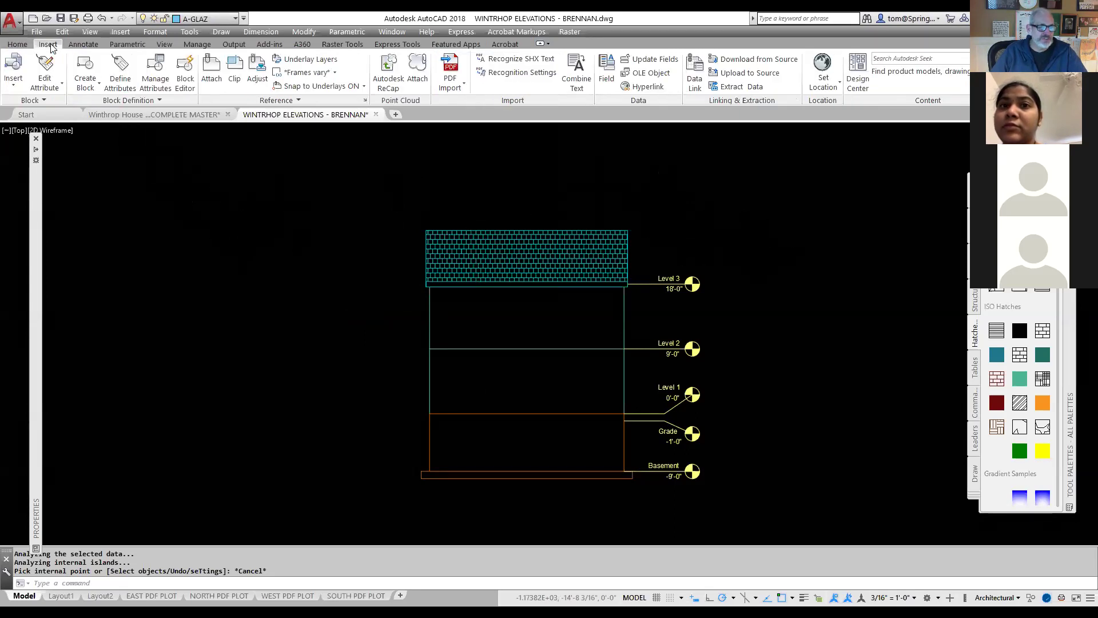
click(14, 92)
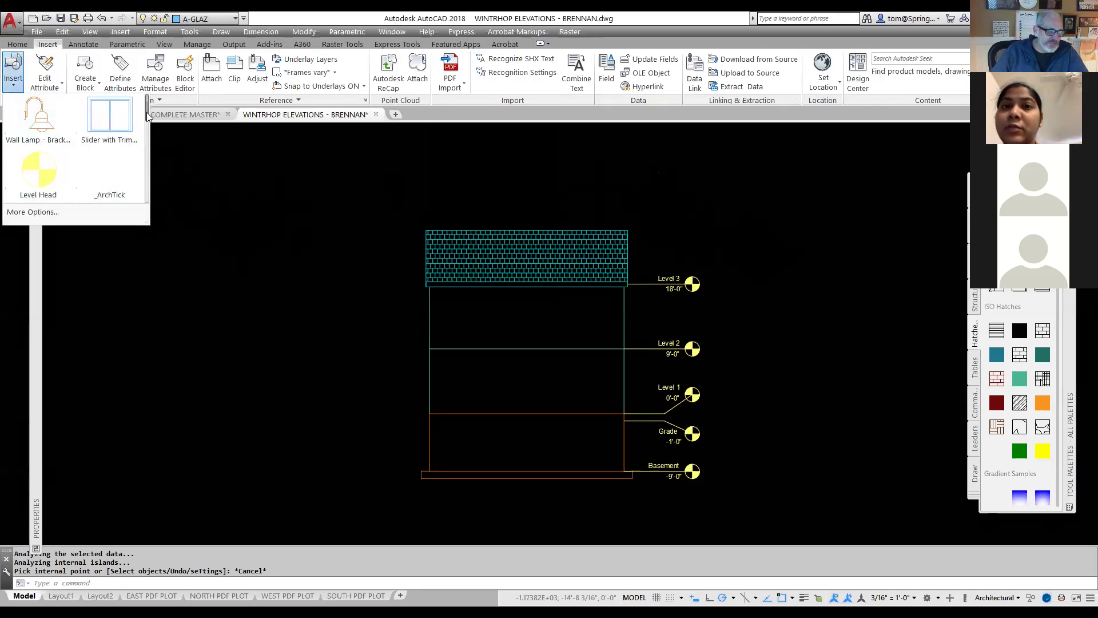
drag(147, 223, 223, 515)
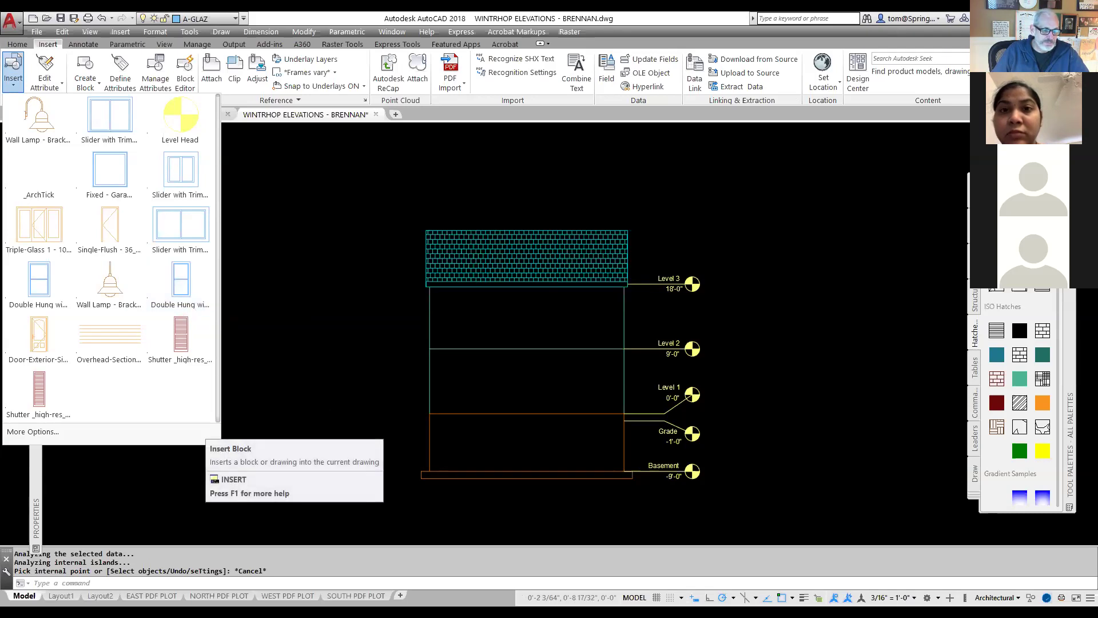
click(332, 401)
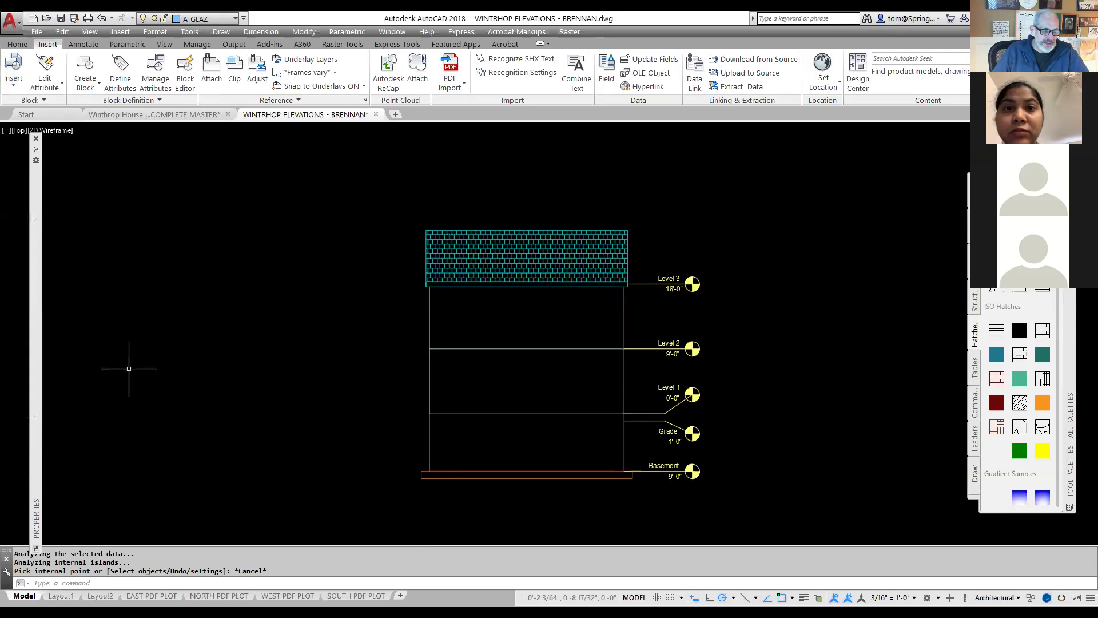
click(367, 364)
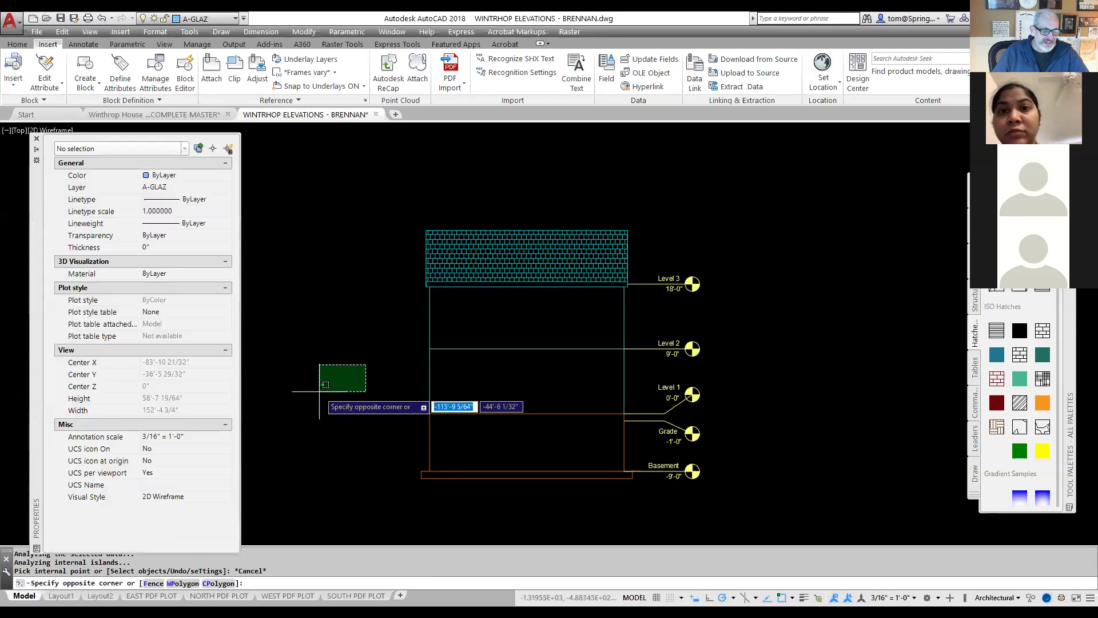
click(13, 78)
drag(218, 443, 341, 351)
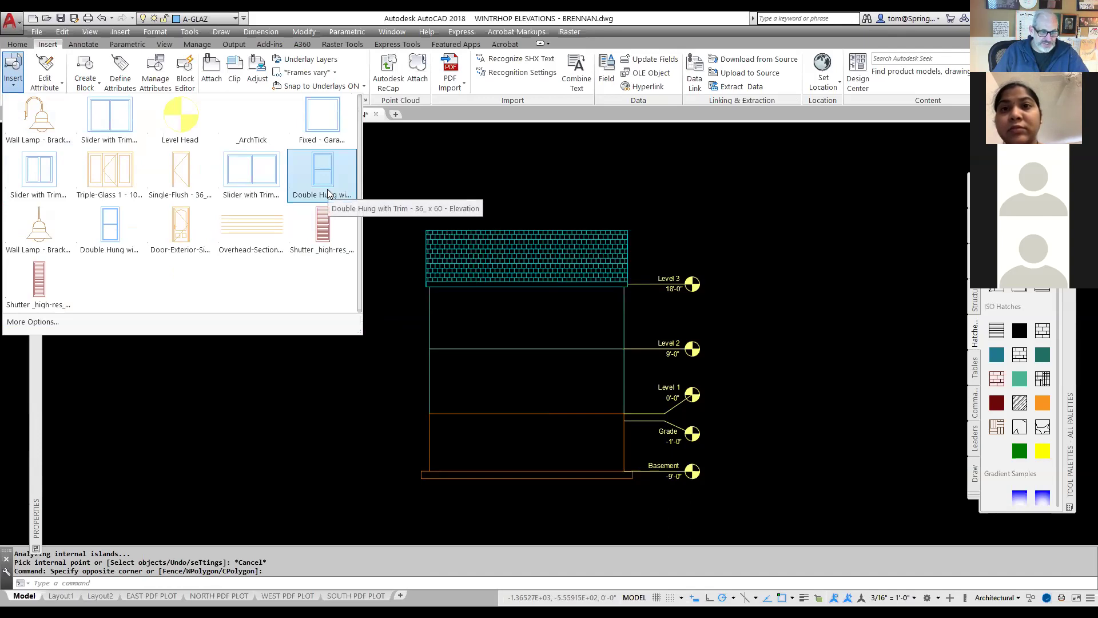
click(116, 248)
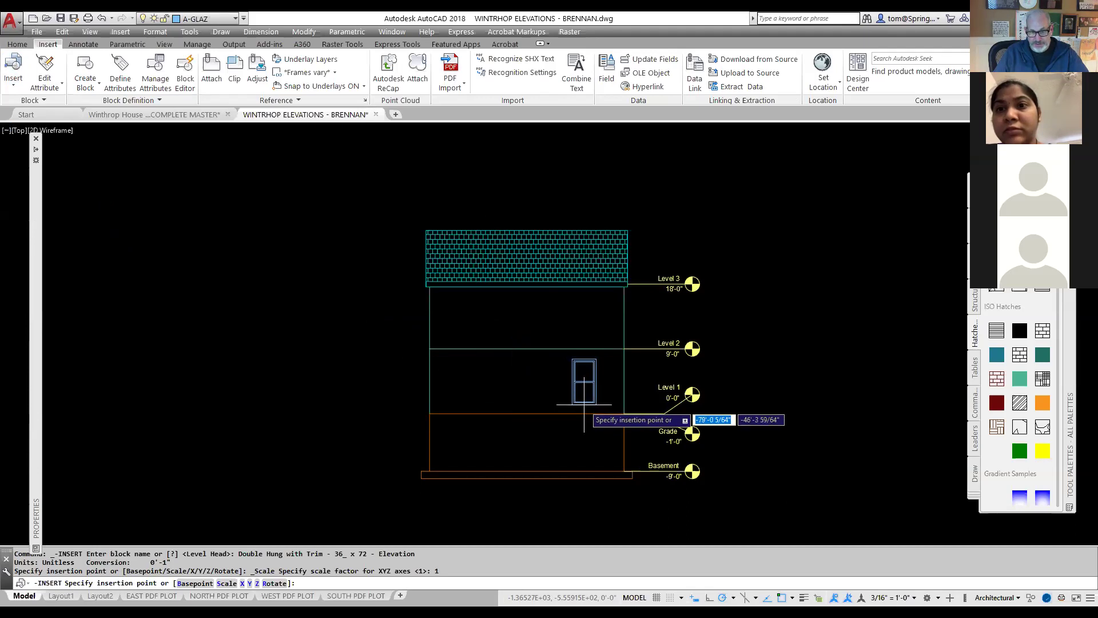
click(584, 404)
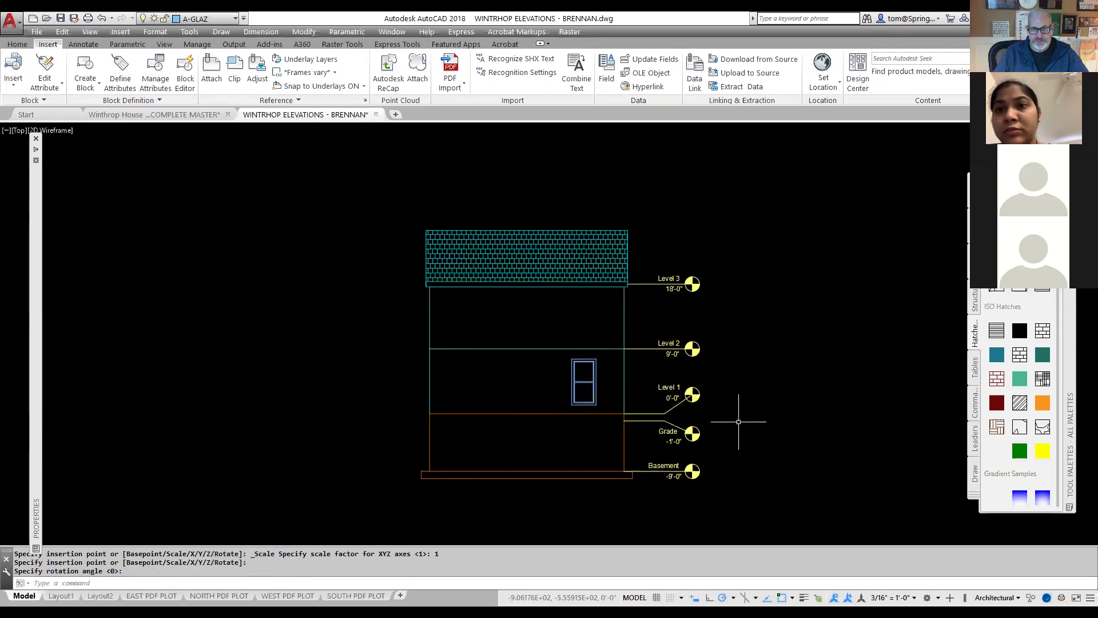
- Draw guide lines from the right wall's Level 1 corner: 1'9.75" up, 7'4" to the left, and a short segment down
scroll(739, 422, up, 4)
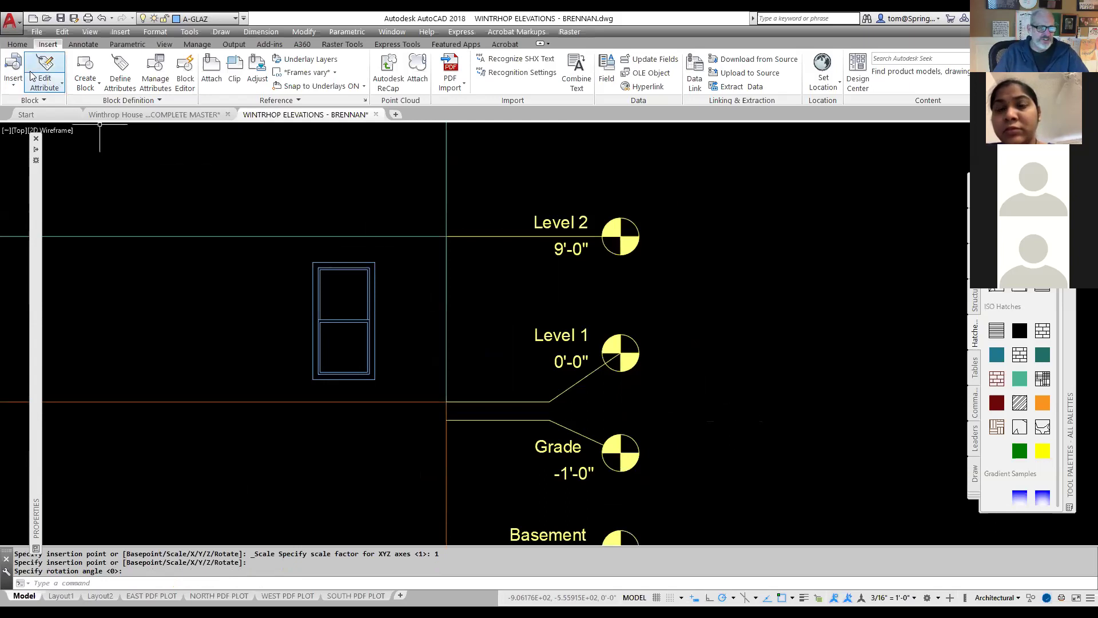
click(17, 45)
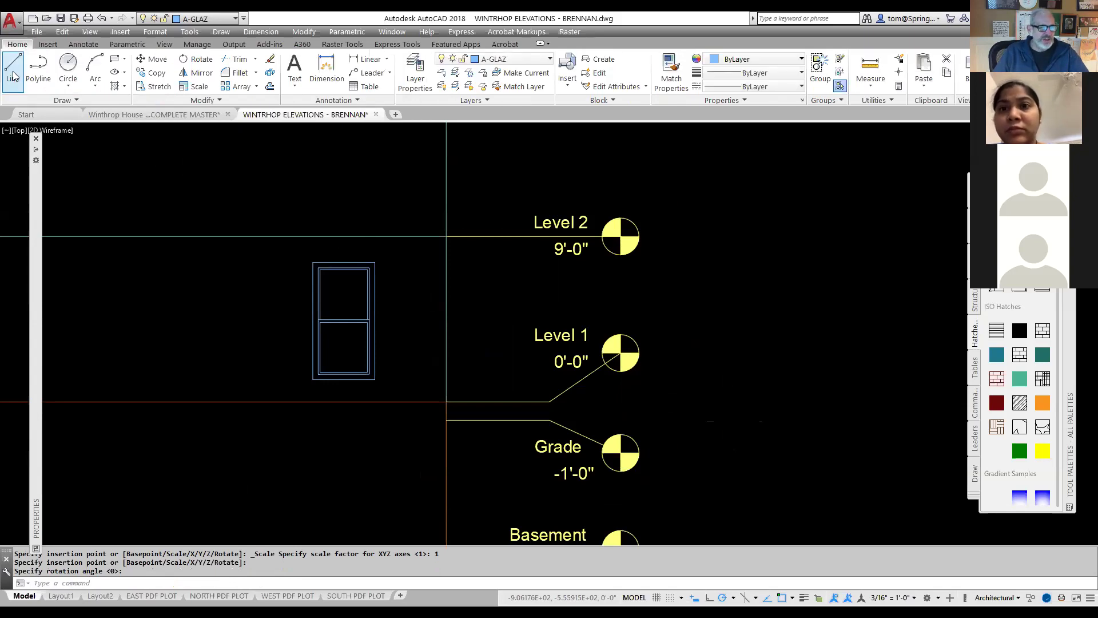
click(13, 66)
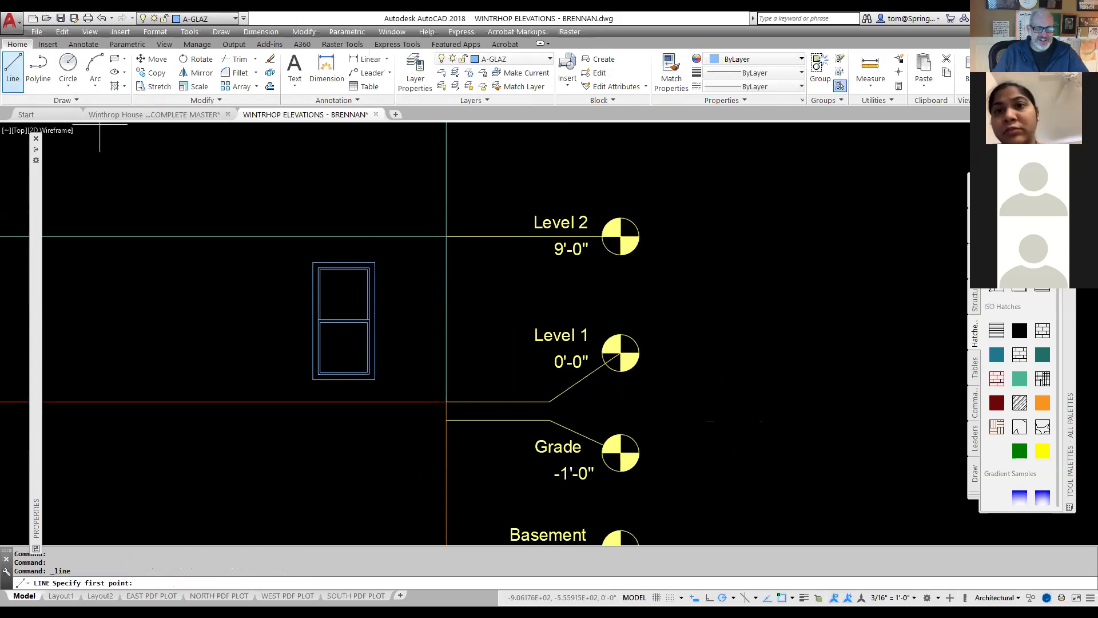
click(447, 402)
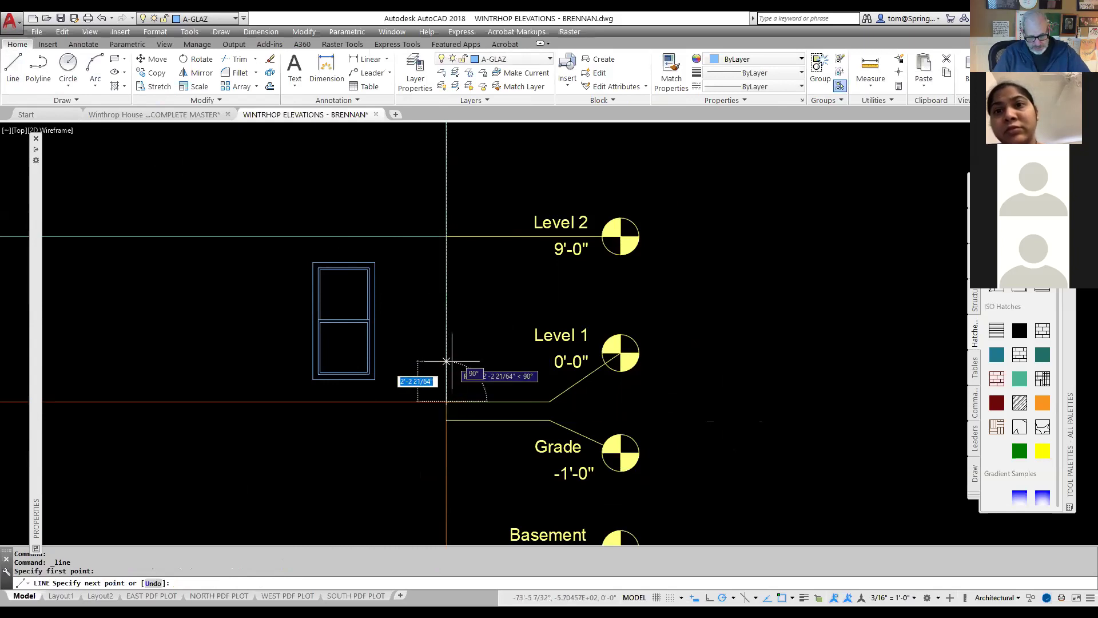
text(1'9.)
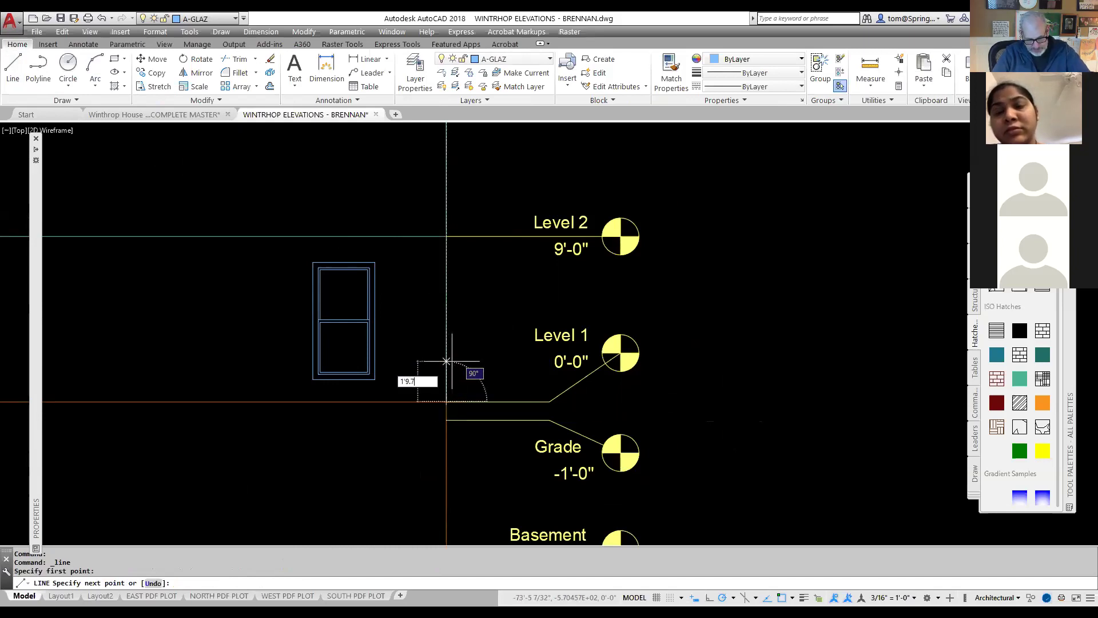
text(75)
key(Return)
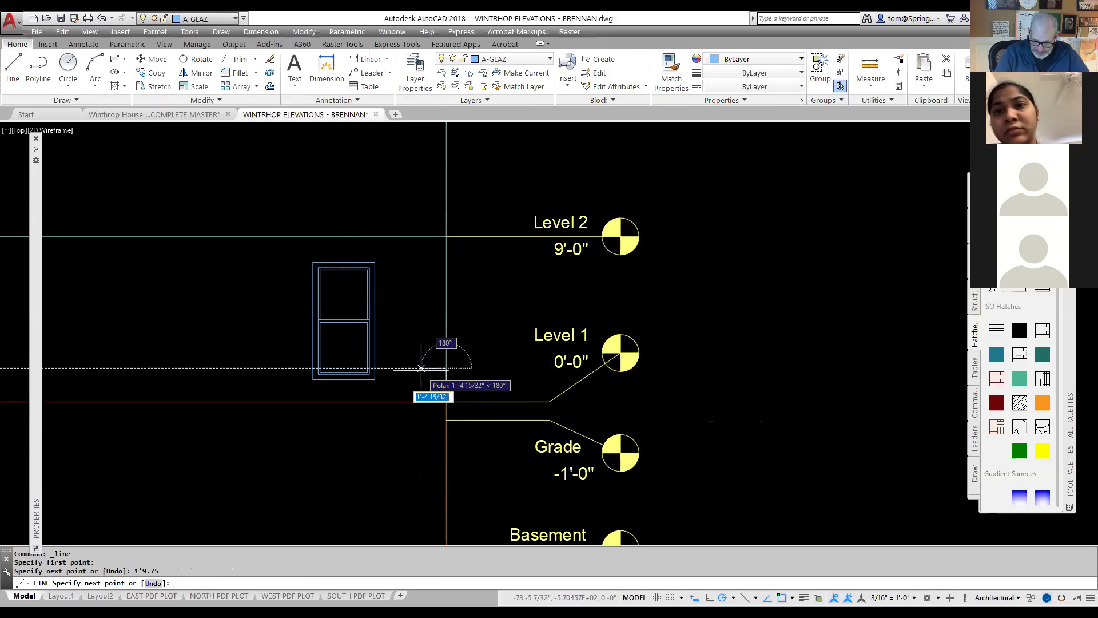
text(7'4)
key(Return)
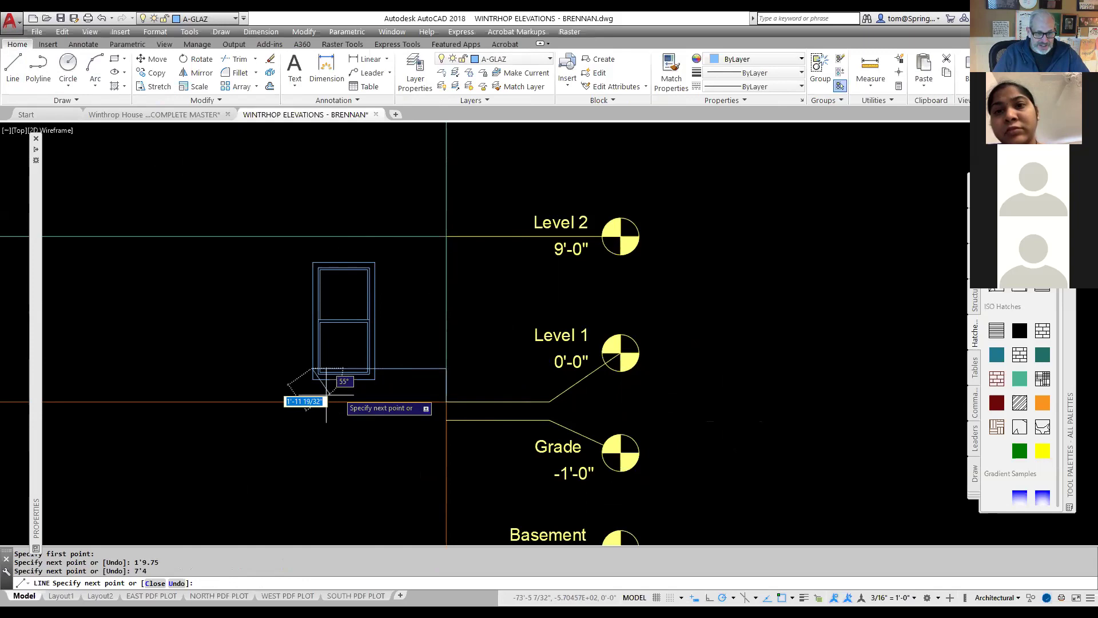
scroll(289, 384, up, 4)
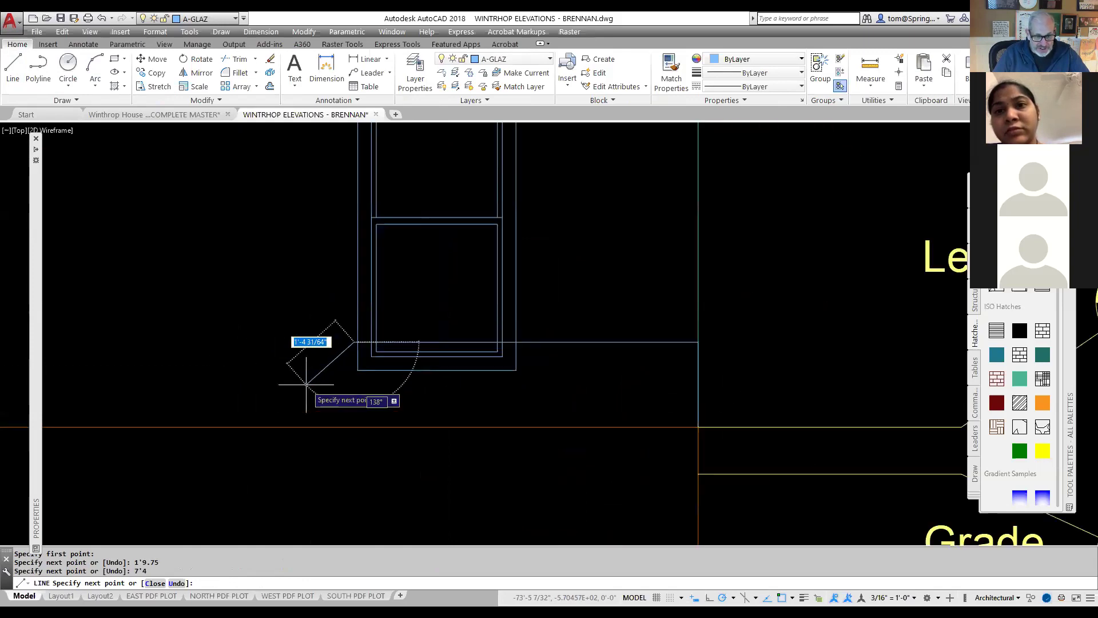
click(355, 380)
key(Escape)
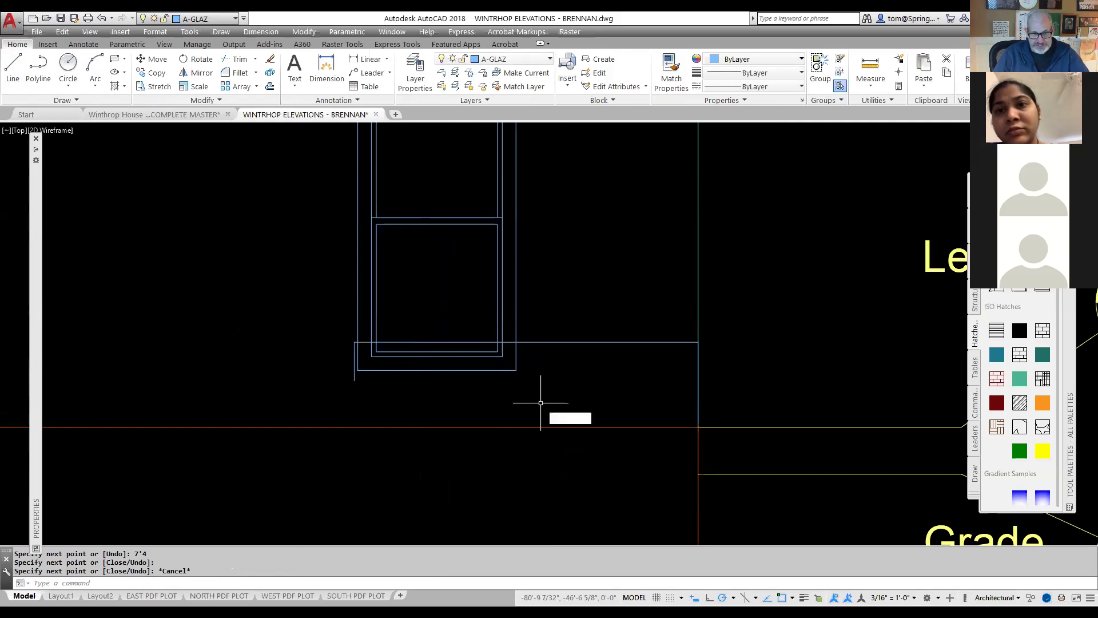
- Move the double-hung window by its bottom midpoint onto the left end of the 7'4" guide line
text(m)
key(Return)
click(516, 341)
key(Return)
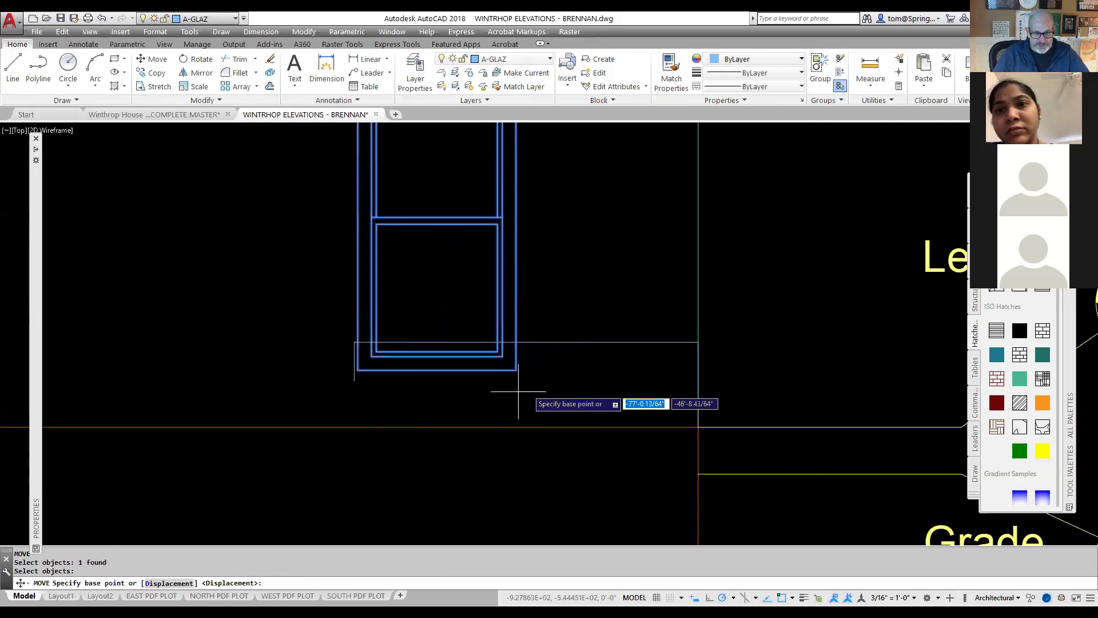
click(438, 369)
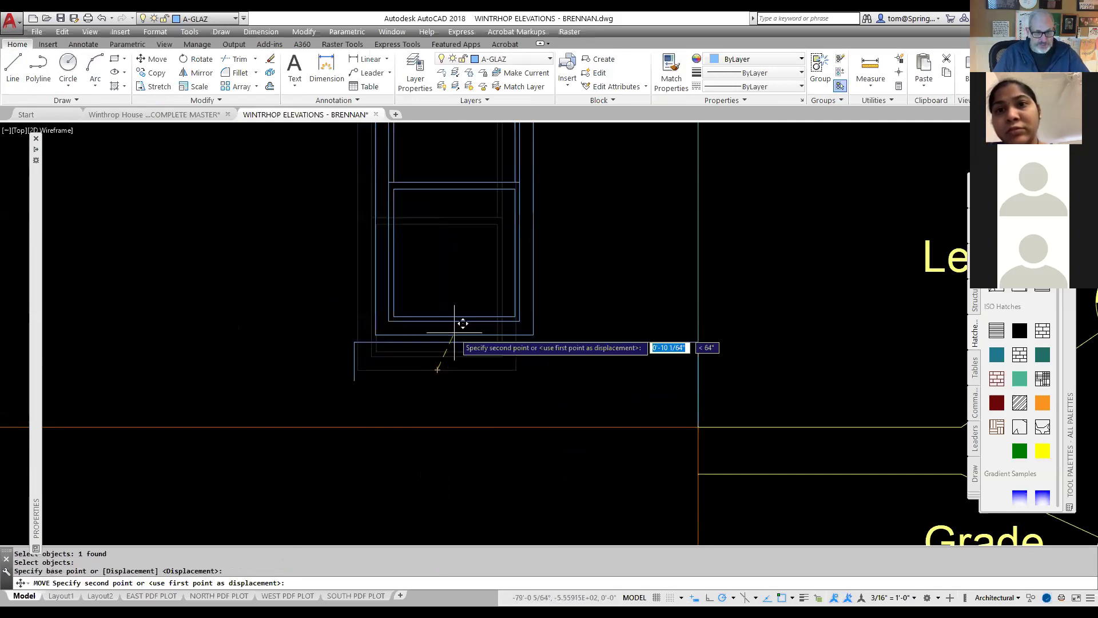
click(382, 358)
key(Escape)
- Erase the three guide lines below and beside the window
click(318, 393)
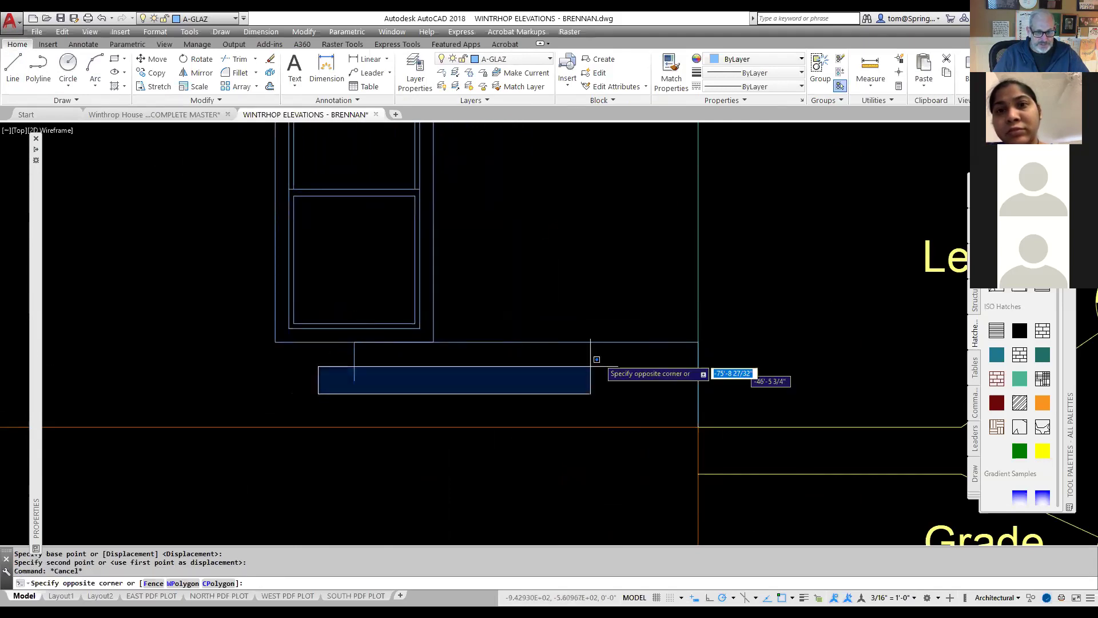
click(720, 330)
key(Delete)
click(696, 407)
key(Delete)
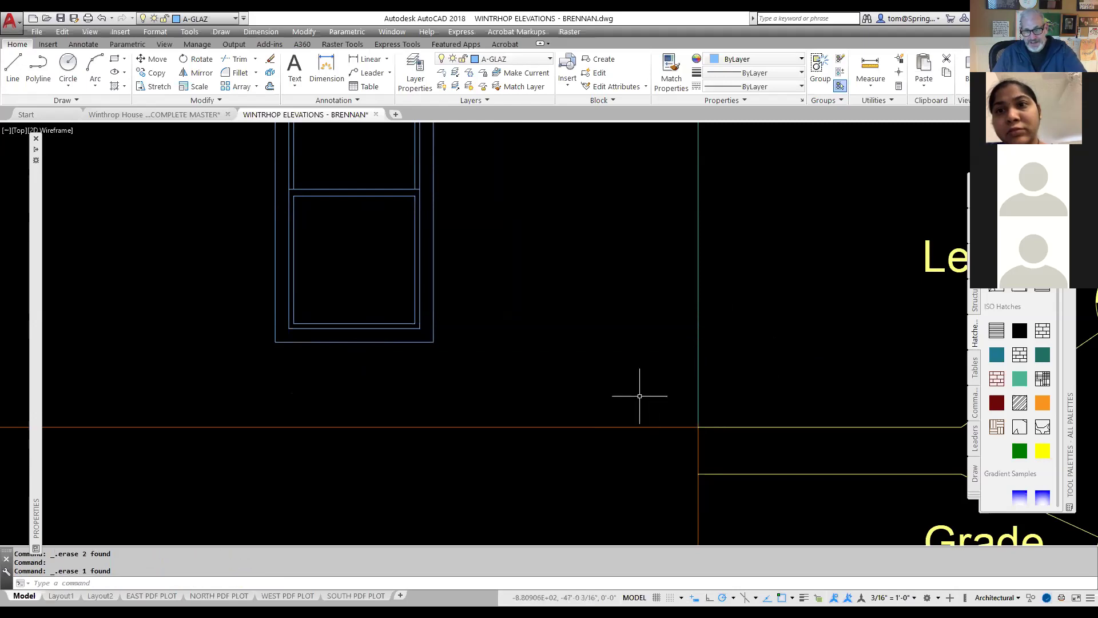
- Start a guide line from the left wall's corner at Level 1
scroll(640, 396, down, 3)
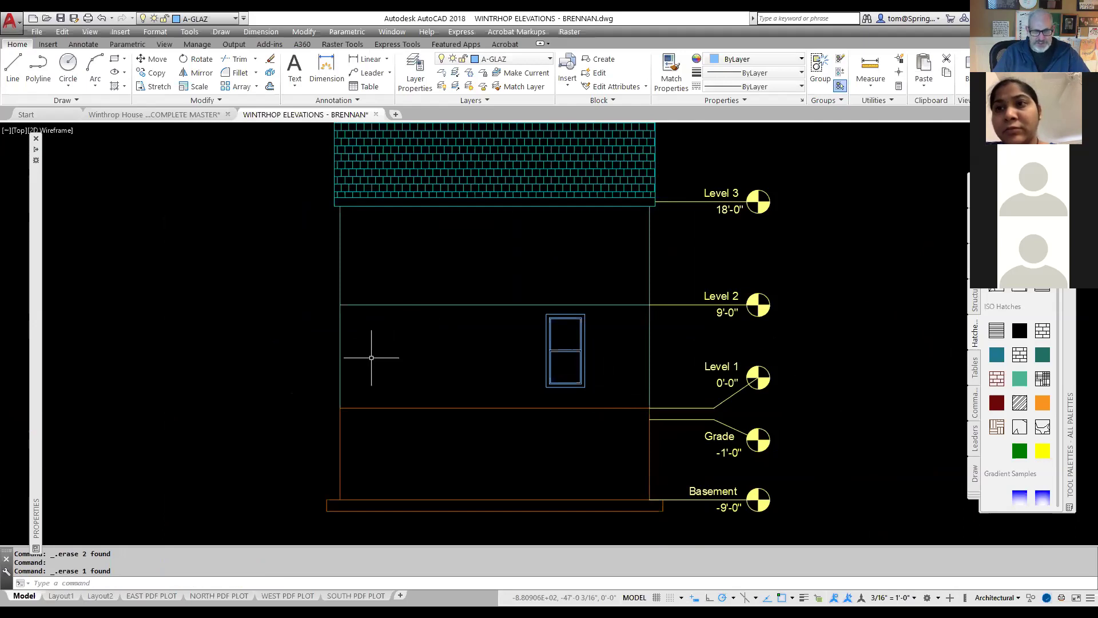
click(13, 71)
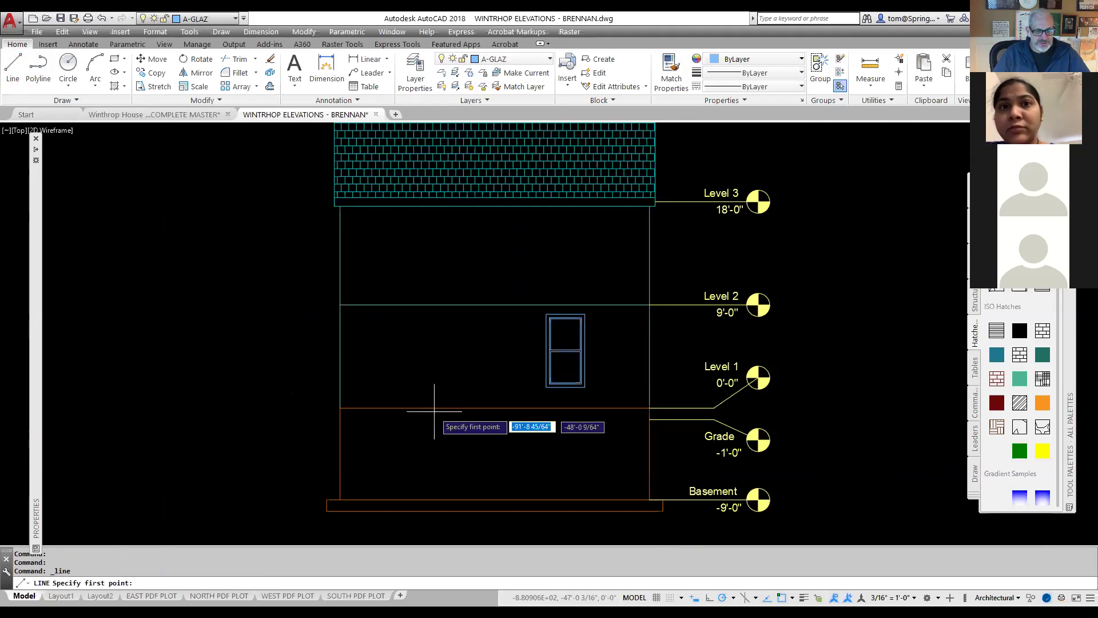
click(340, 407)
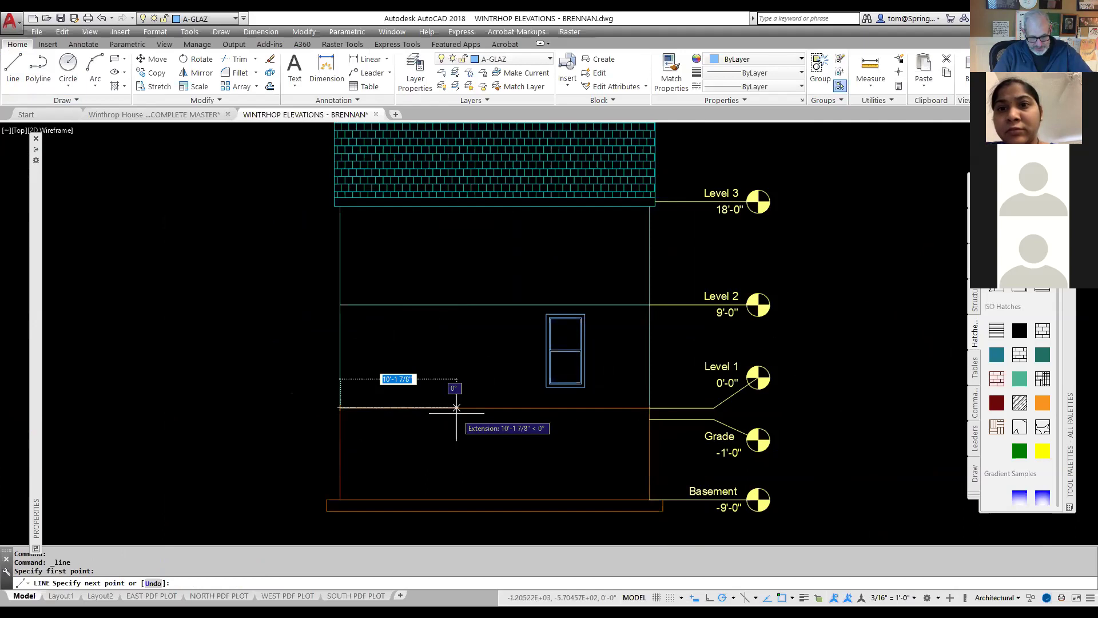
- Draw a guide line 7'4" along Level 1 from the wall's left corner, continuing vertically to above Level 2
text(7'4)
key(Return)
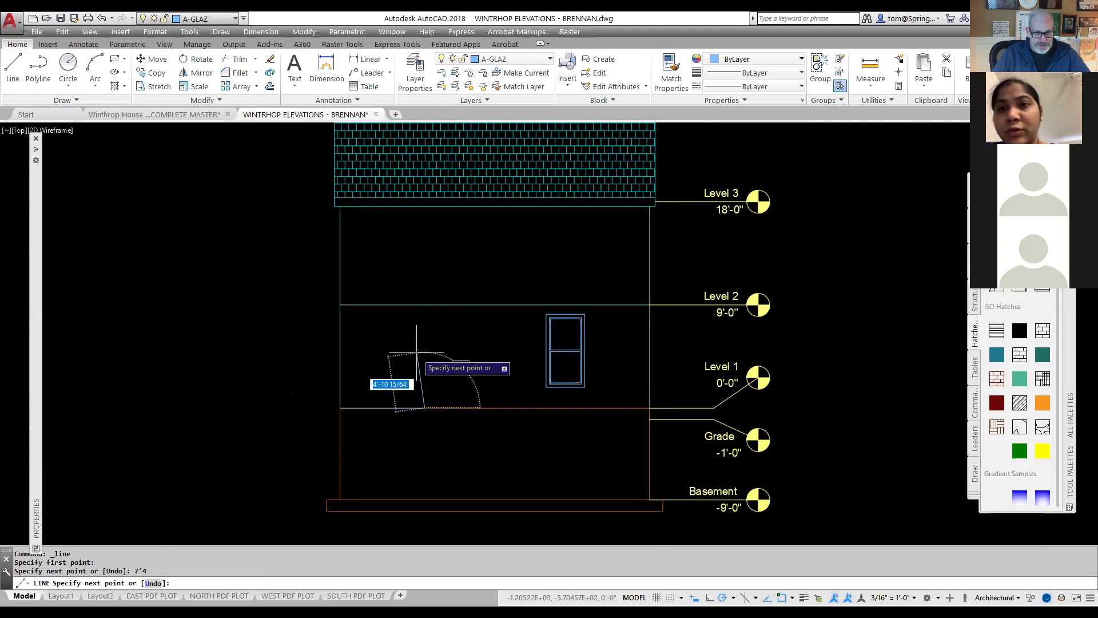
click(424, 249)
key(Escape)
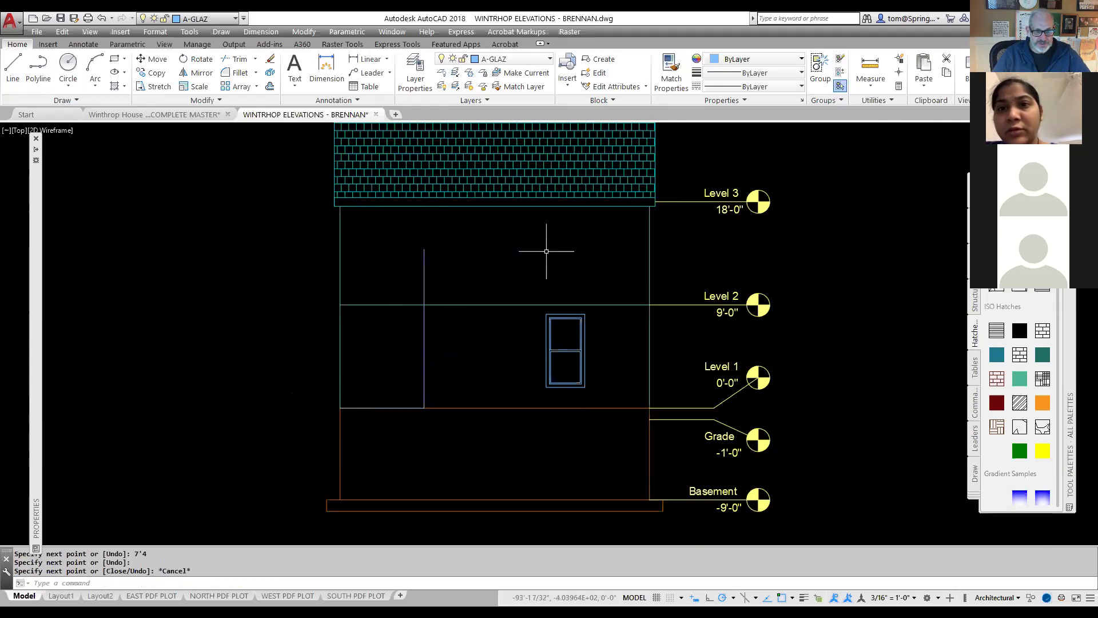
- Draw a vertical guide line upward from the midpoint of the first-floor window's top edge to above Level 2
right_click(569, 241)
click(592, 248)
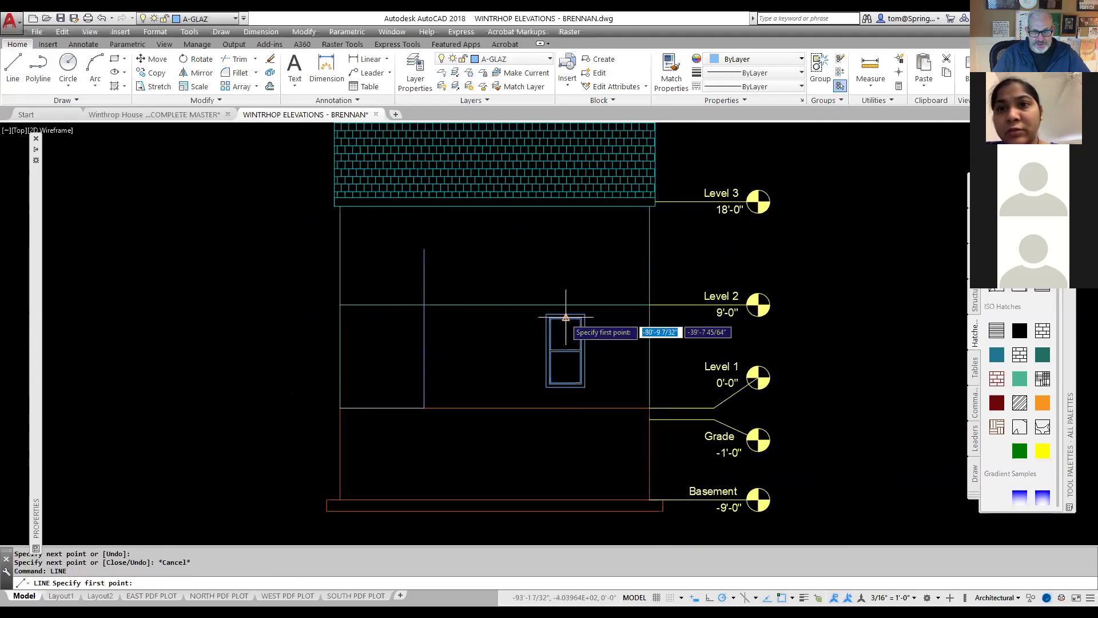
click(565, 316)
click(566, 260)
key(Escape)
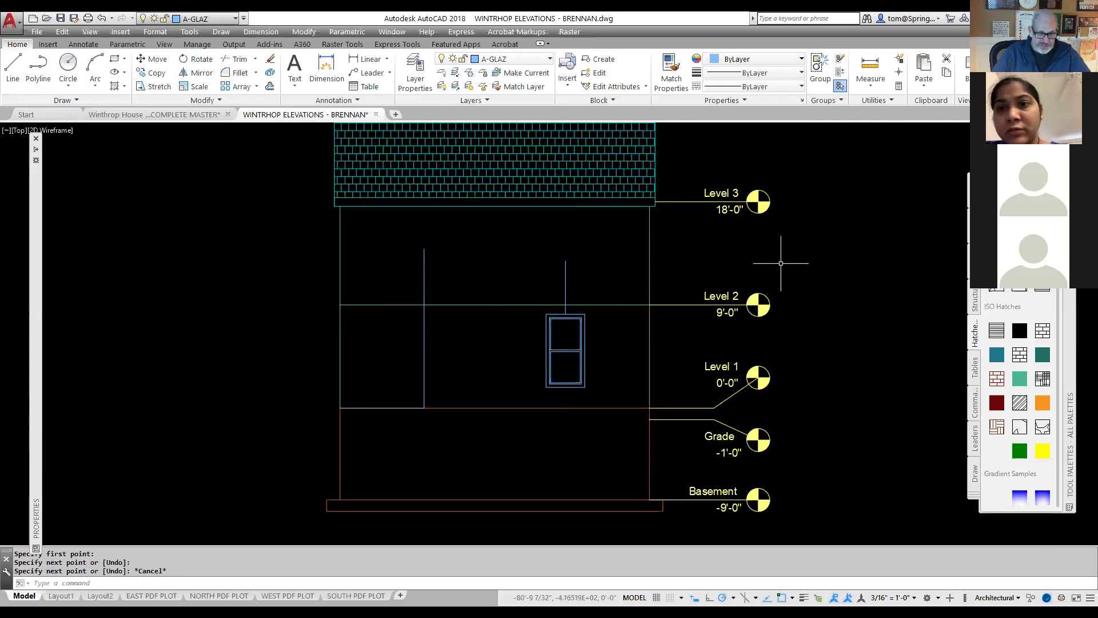
- Insert the Door-Exterior-Single-Entry-Half Arch Glass-Wood_Clad - 36_ x 84 - Elevation block unrotated where the left vertical guide meets Level 1
click(47, 44)
click(14, 69)
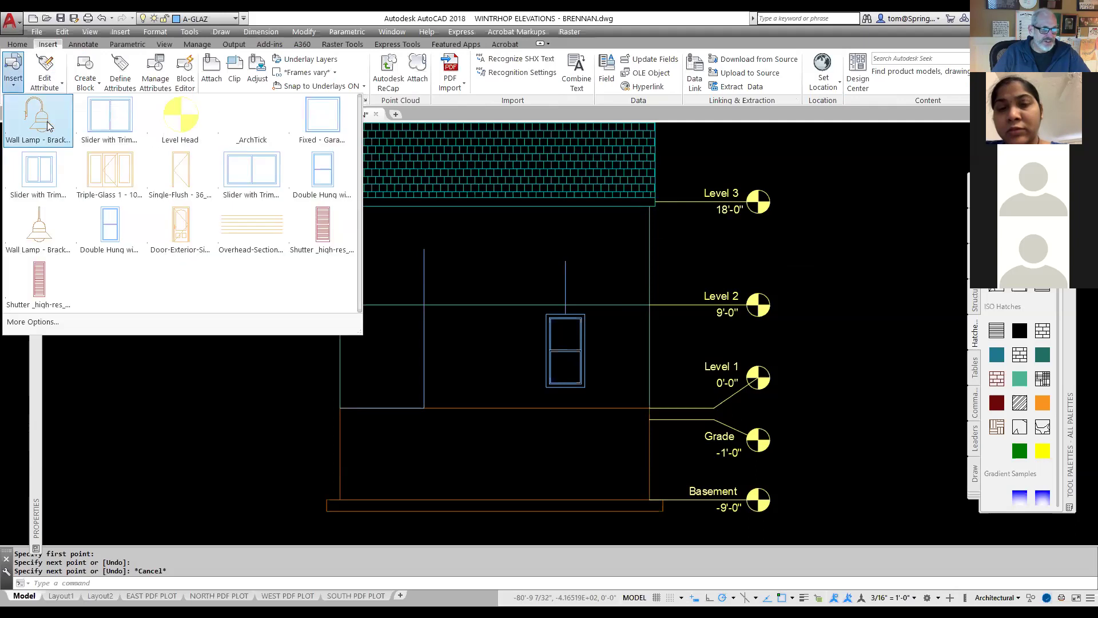
click(185, 245)
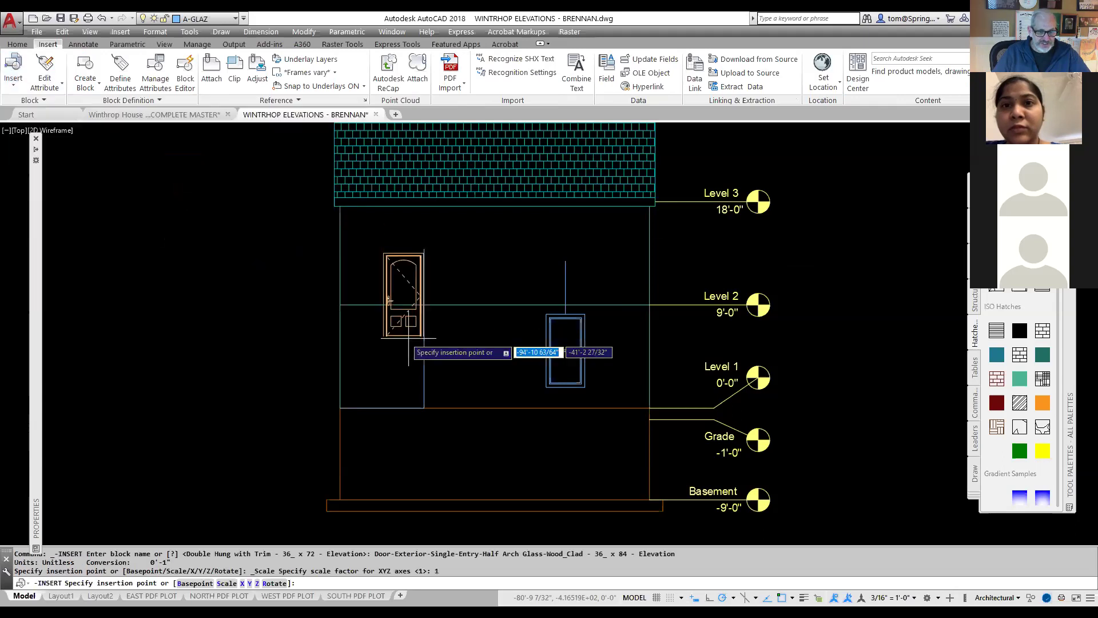
click(428, 407)
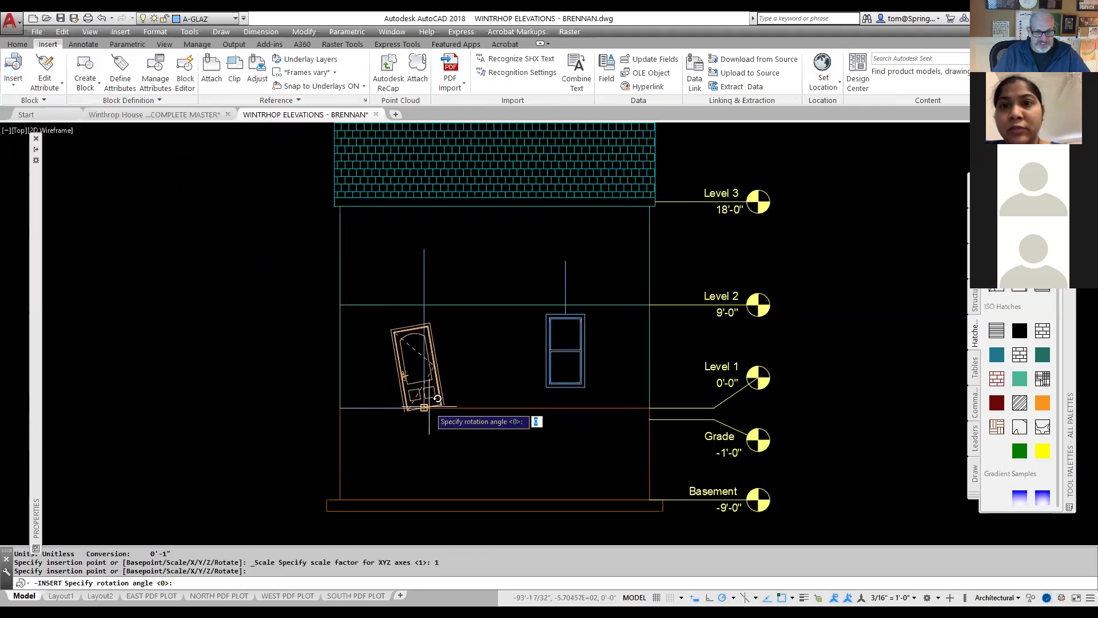
click(454, 406)
key(Escape)
- Draw a guide line 2'3.75" up from Level 2 at the left wall edge, continuing horizontally past both vertical guides
scroll(483, 398, up, 4)
scroll(483, 399, down, 5)
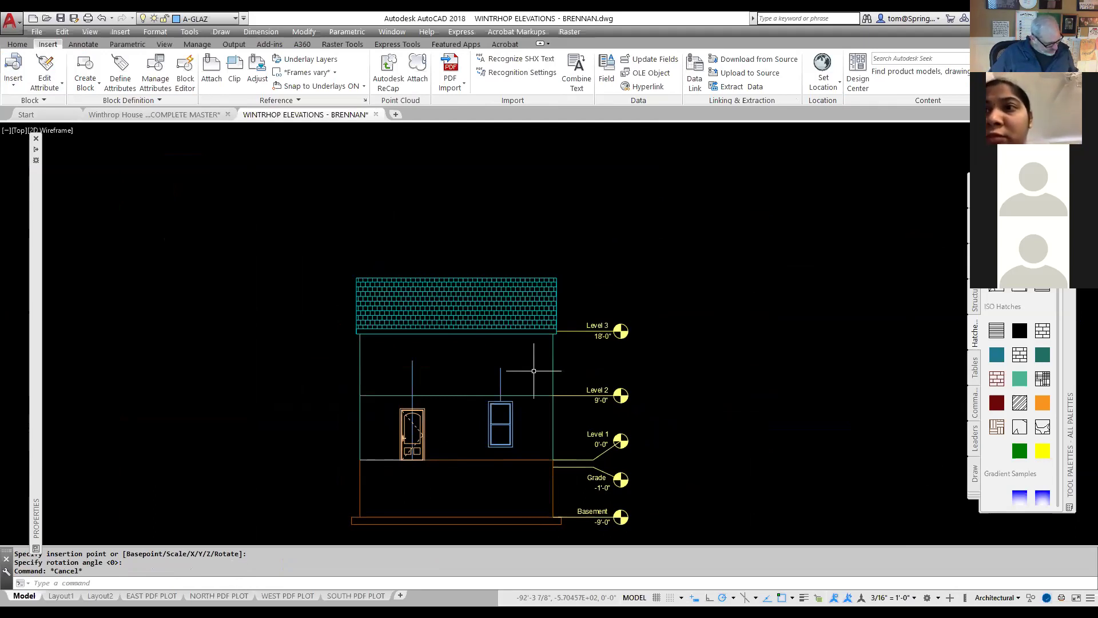
scroll(474, 379, up, 2)
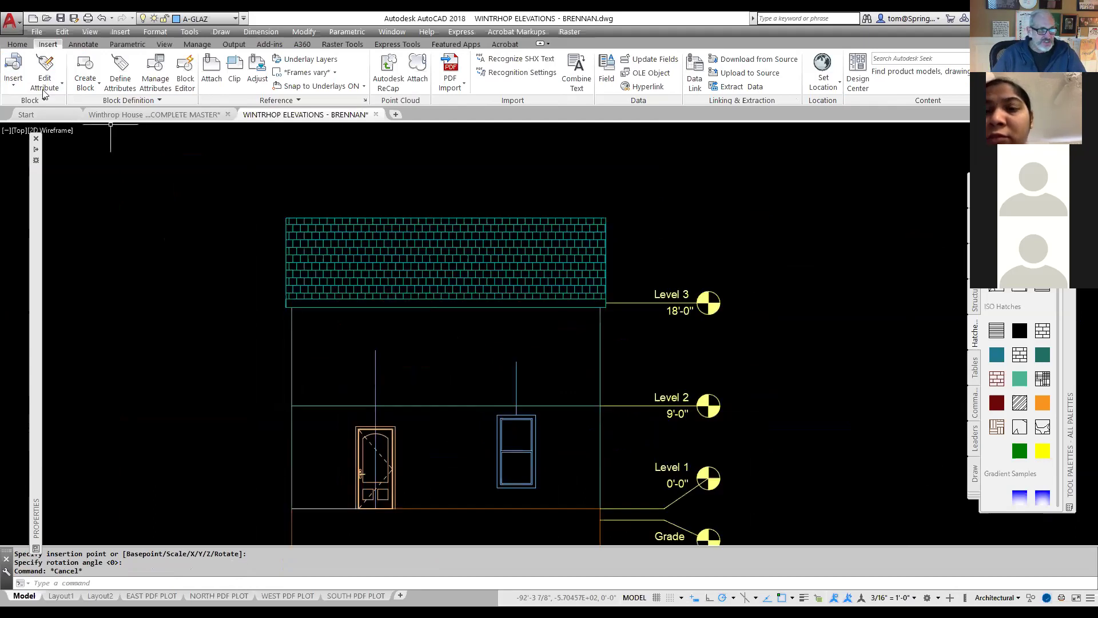
click(17, 45)
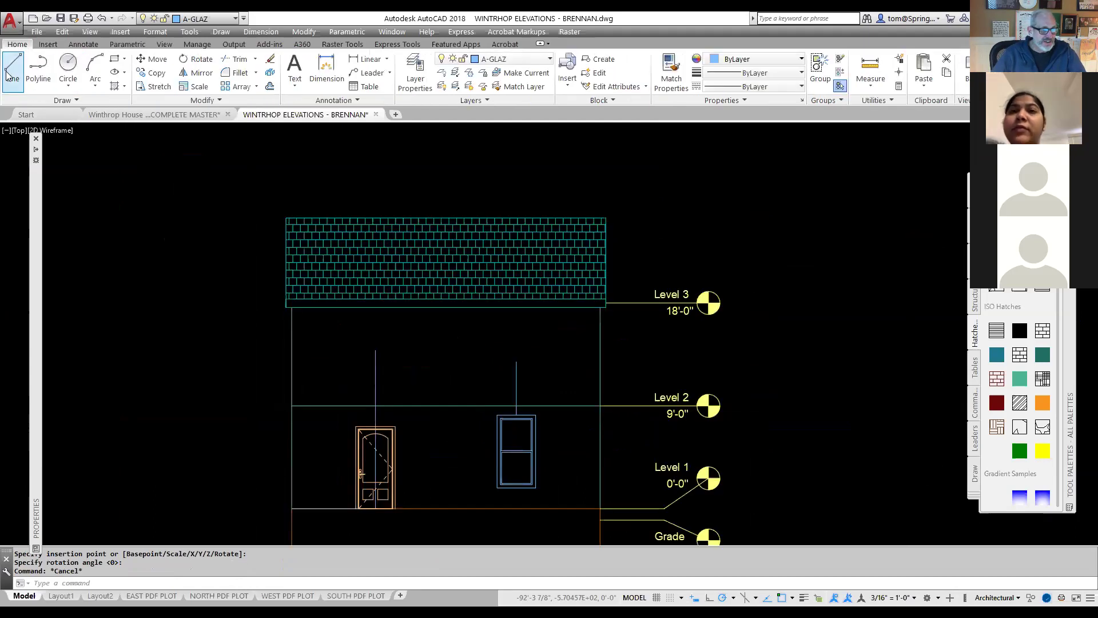
click(13, 72)
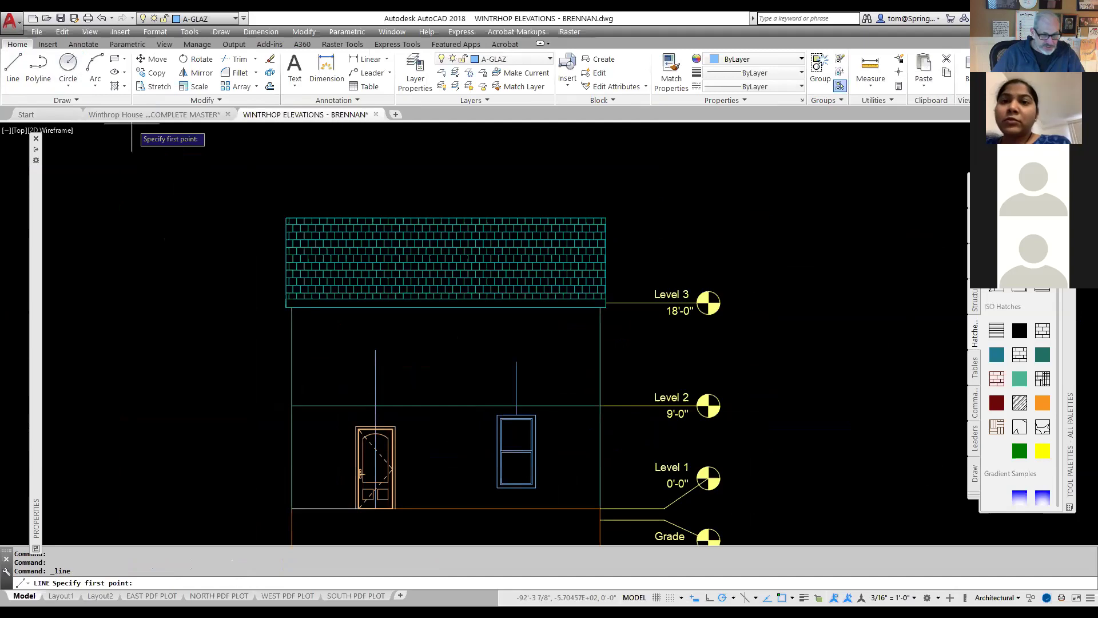
click(292, 405)
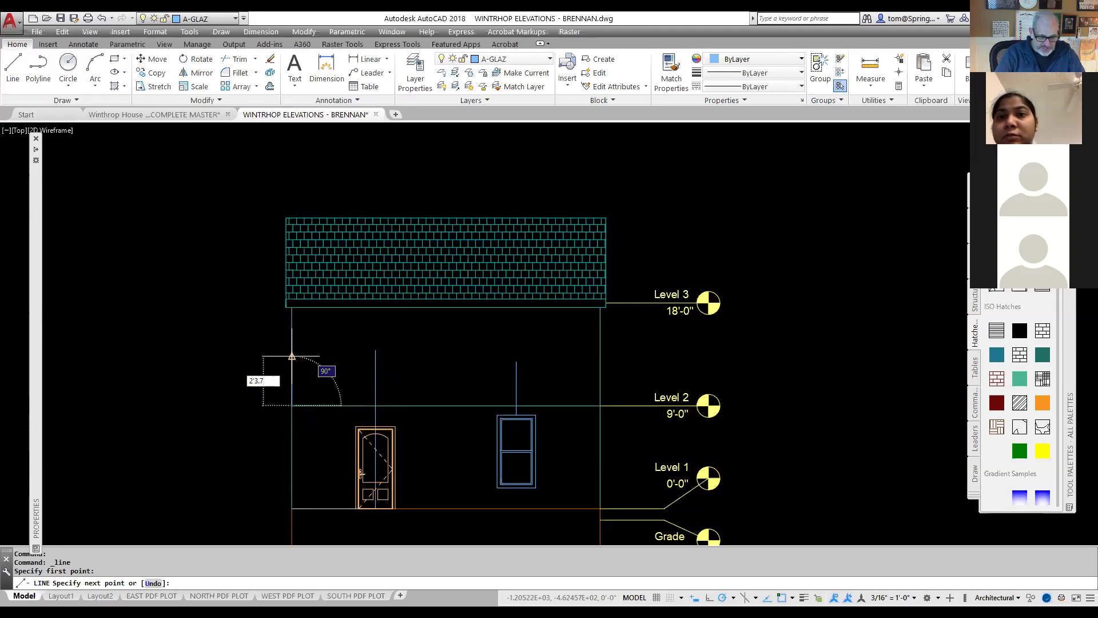
key(Return)
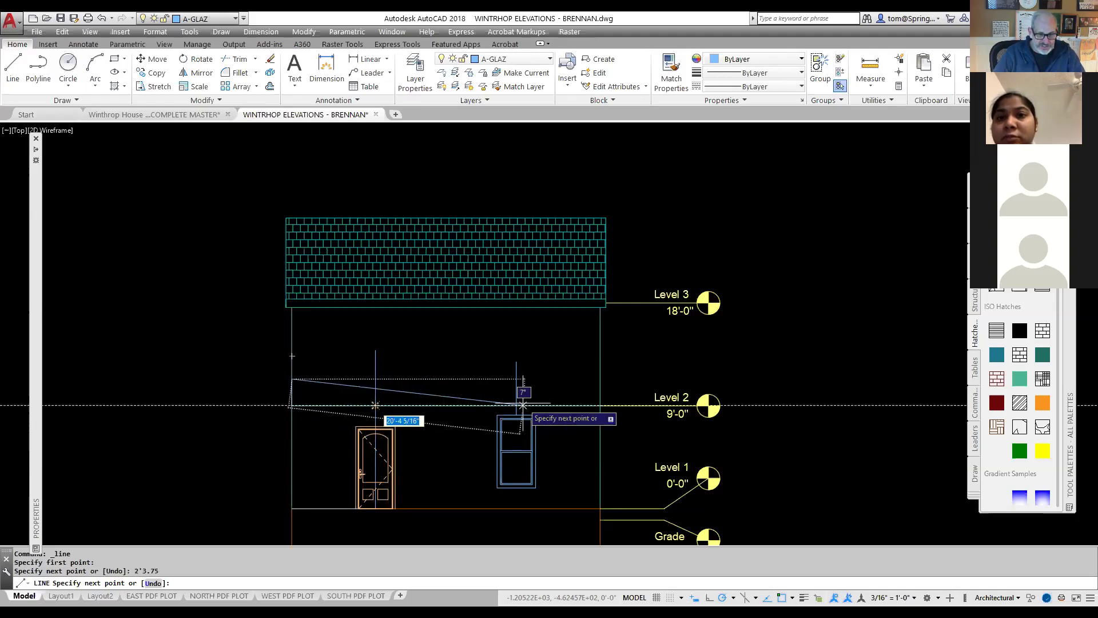
click(568, 379)
key(Escape)
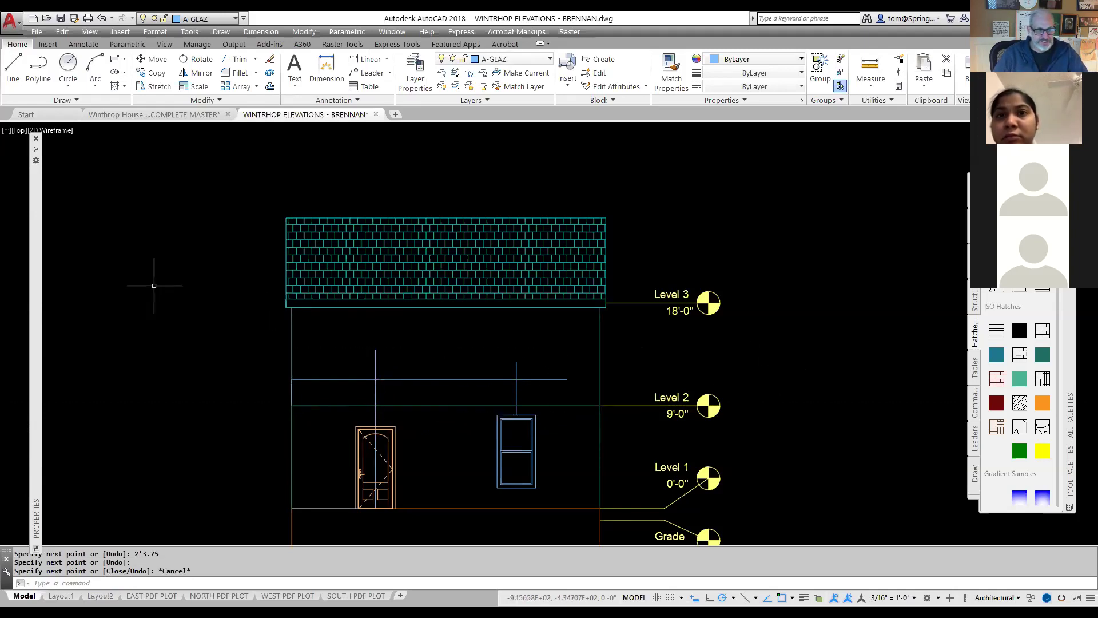
- Insert the Double Hung with Trim - 36_ x 60 - Elevation window unrotated above the door, where the sill guide crosses the vertical guide
click(48, 44)
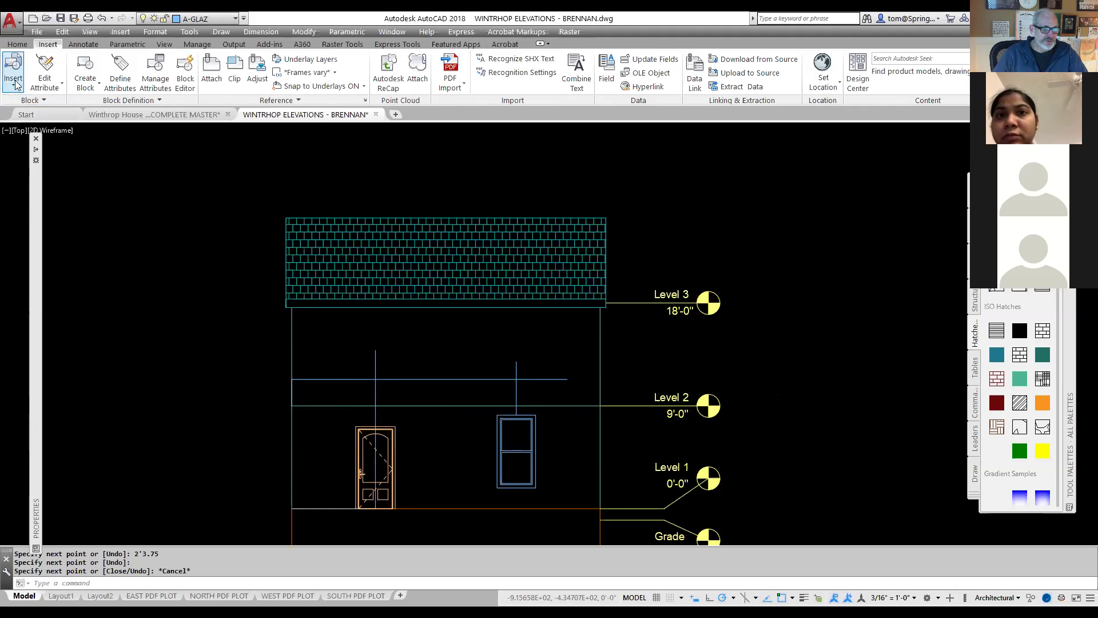
click(14, 86)
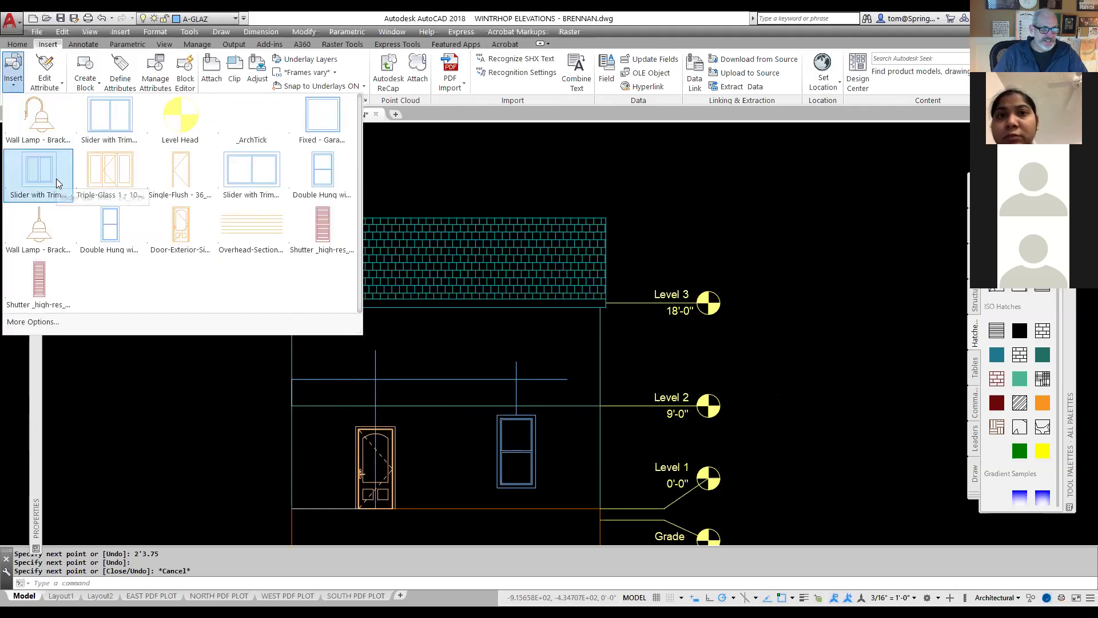
click(324, 178)
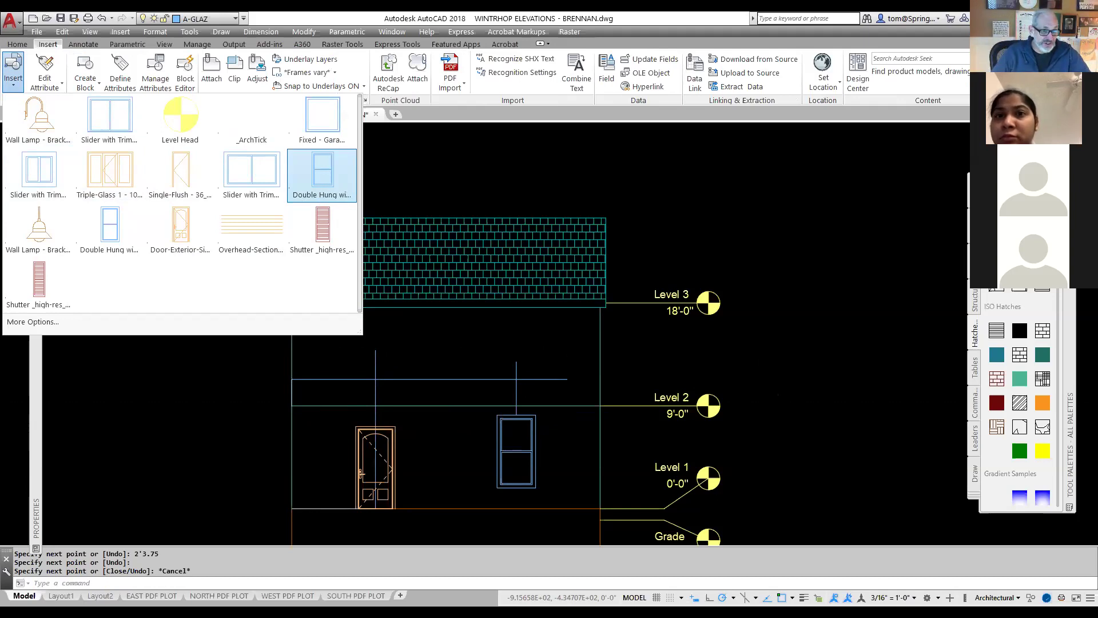
click(375, 379)
click(453, 368)
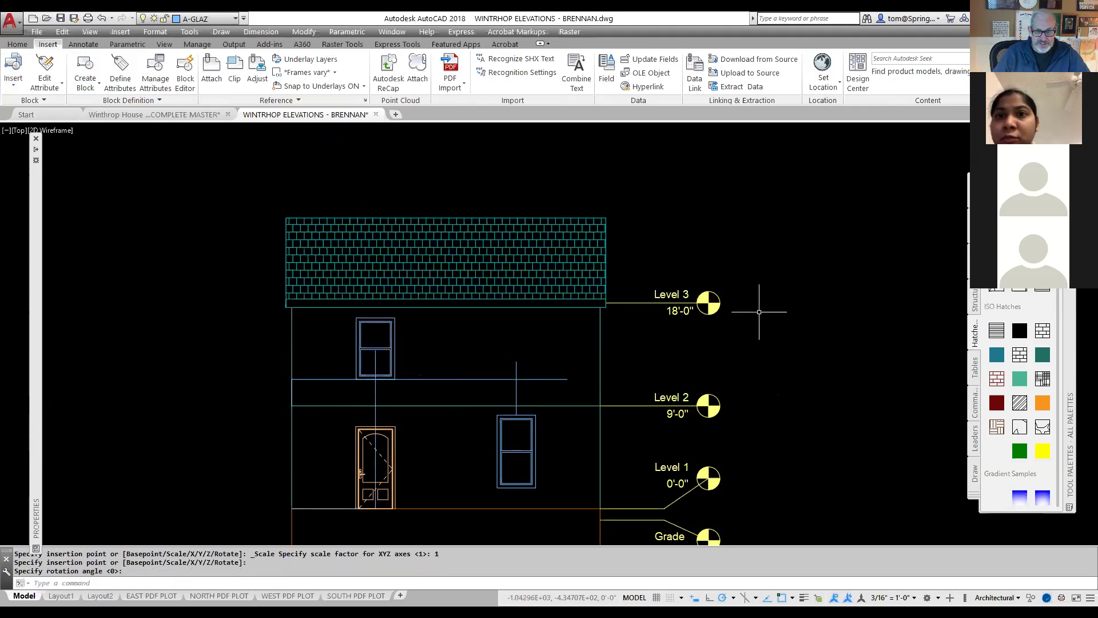
- Insert another Double Hung with Trim - 36_ x 60 - Elevation window above the first-floor window at the guide intersection, with default scale and rotation
right_click(829, 285)
click(860, 292)
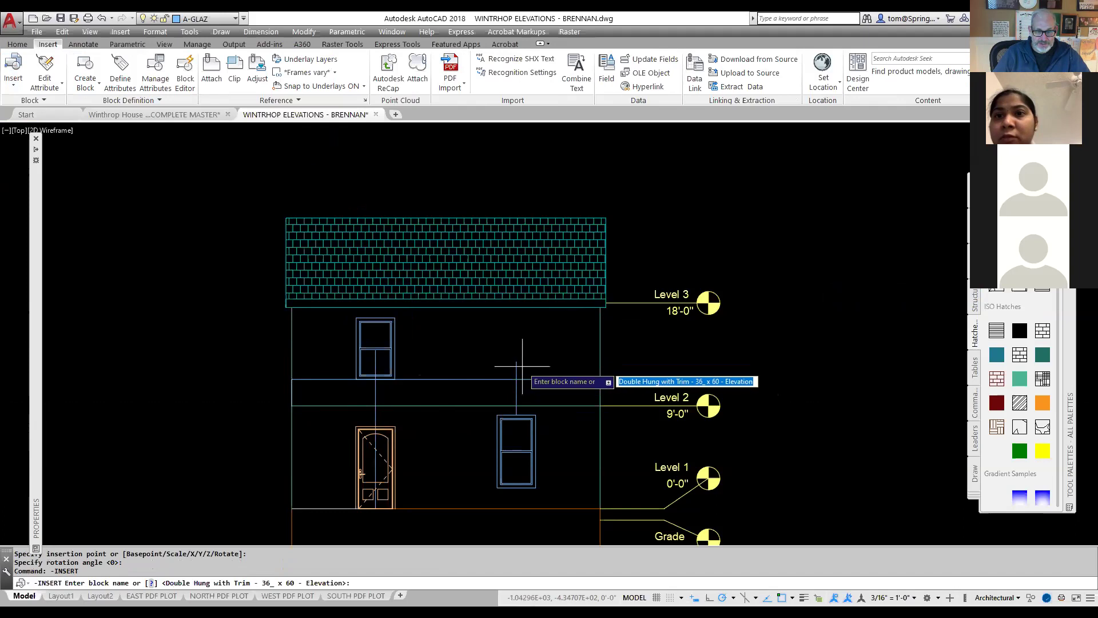
key(Return)
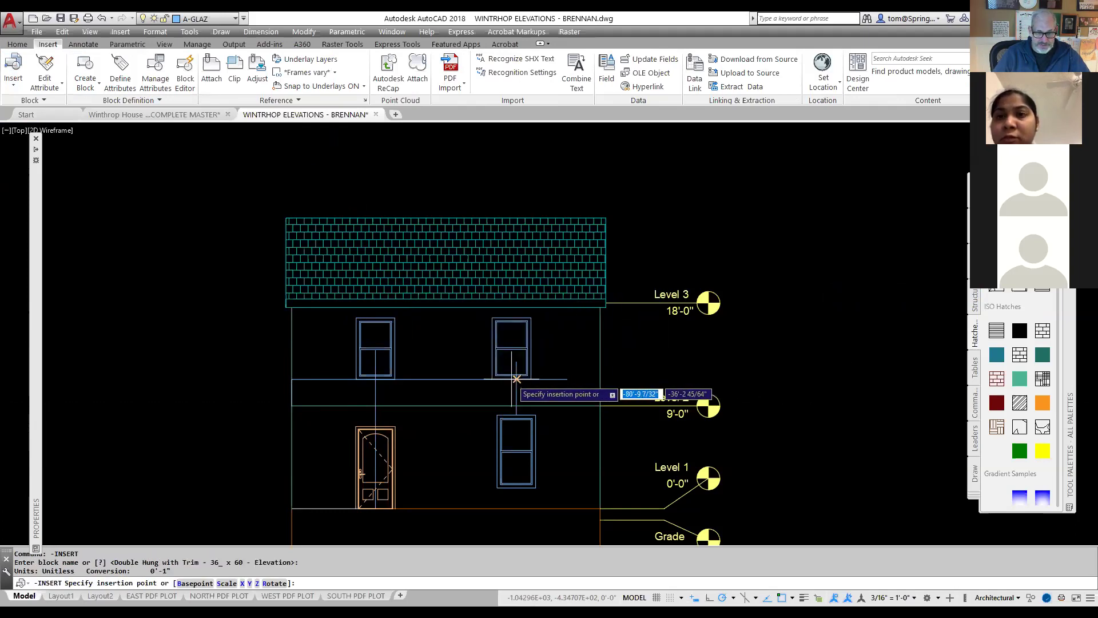
click(516, 379)
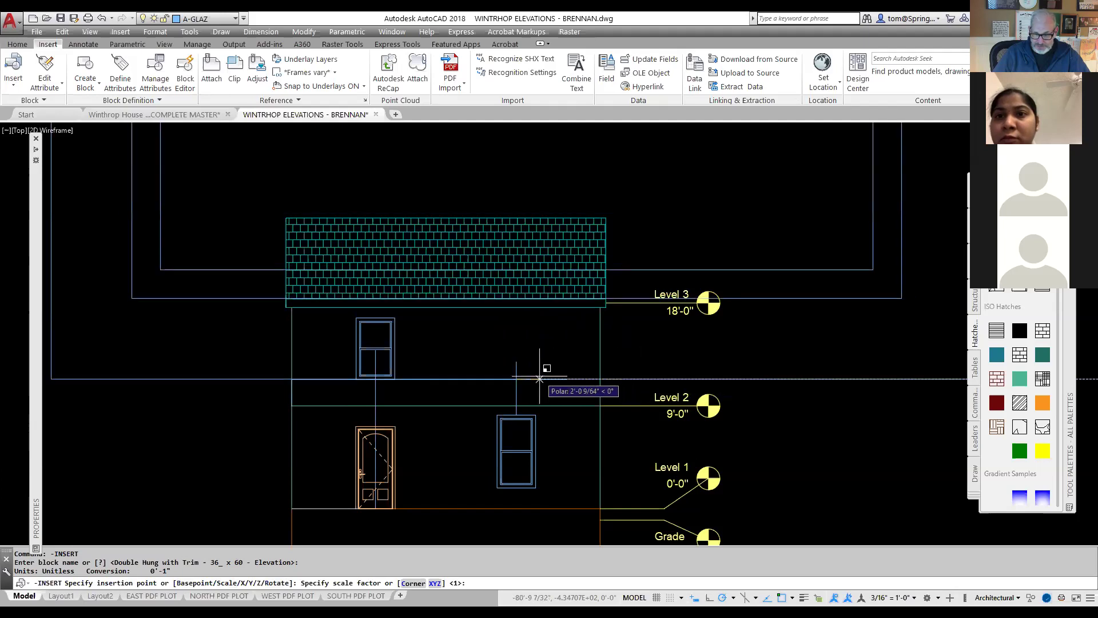
key(Return)
key(Return)
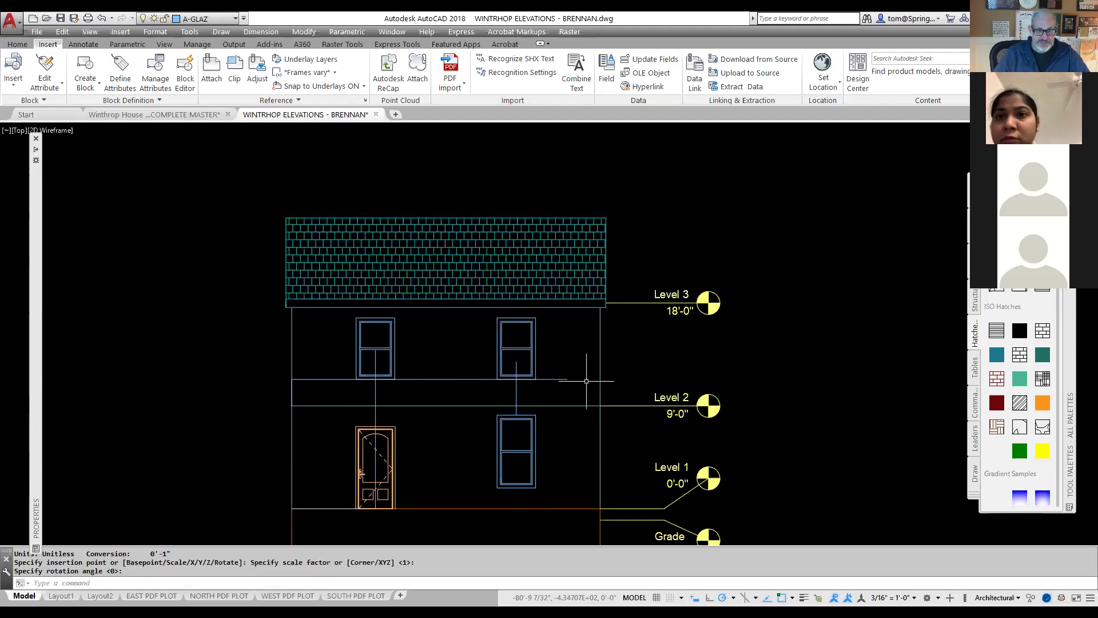
- Erase all the guide lines used for positioning the door and the second-floor windows
click(441, 368)
click(433, 393)
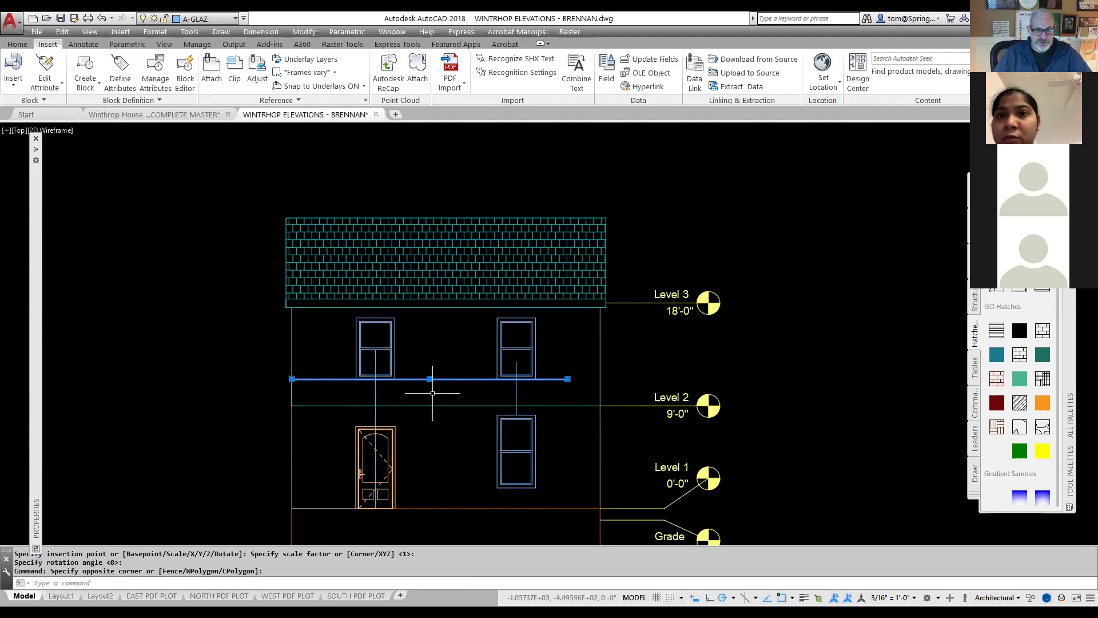
key(Delete)
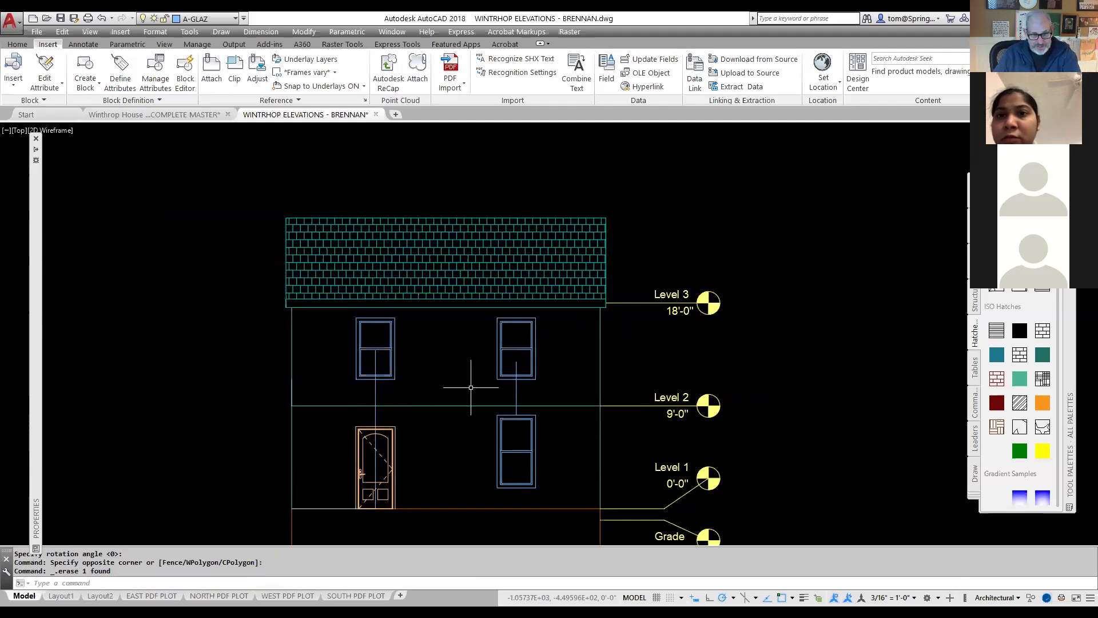
click(536, 391)
click(343, 400)
key(Delete)
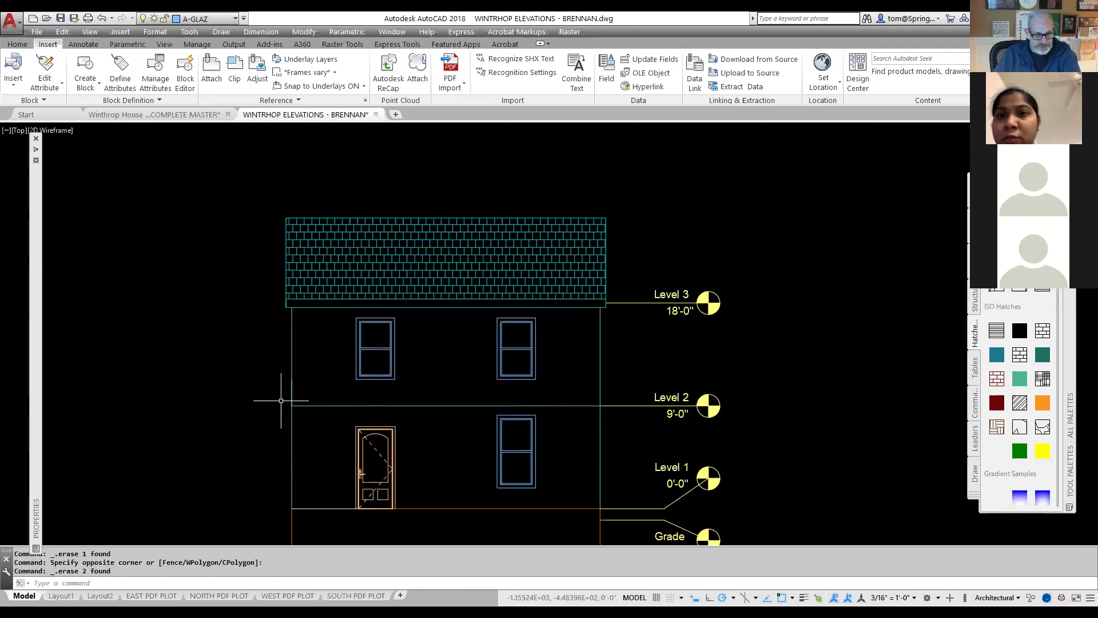
click(290, 392)
key(Delete)
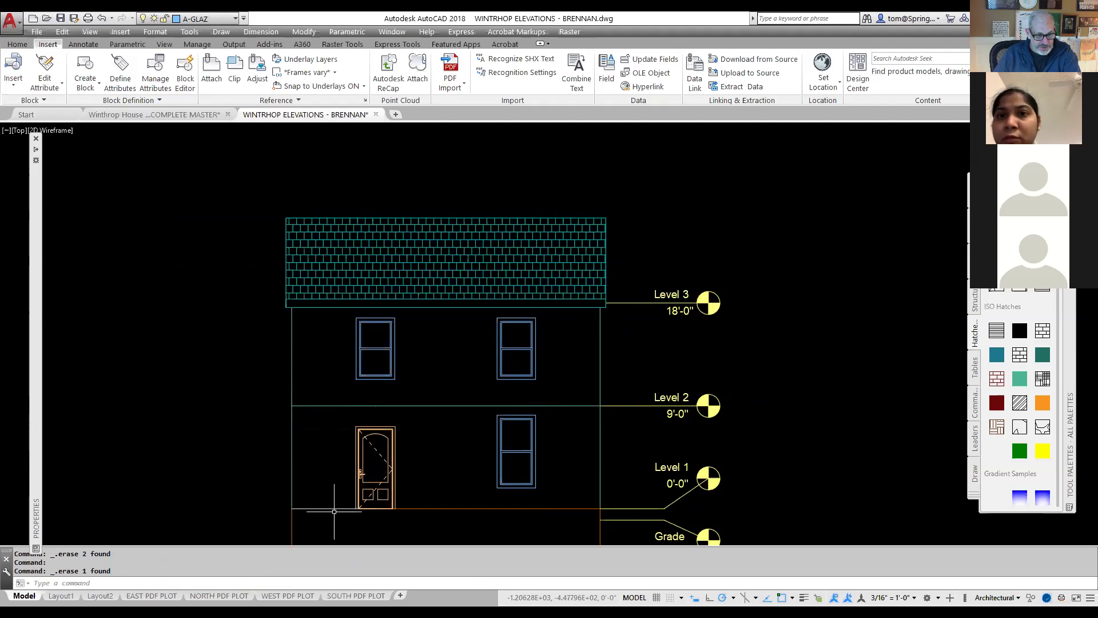
key(Delete)
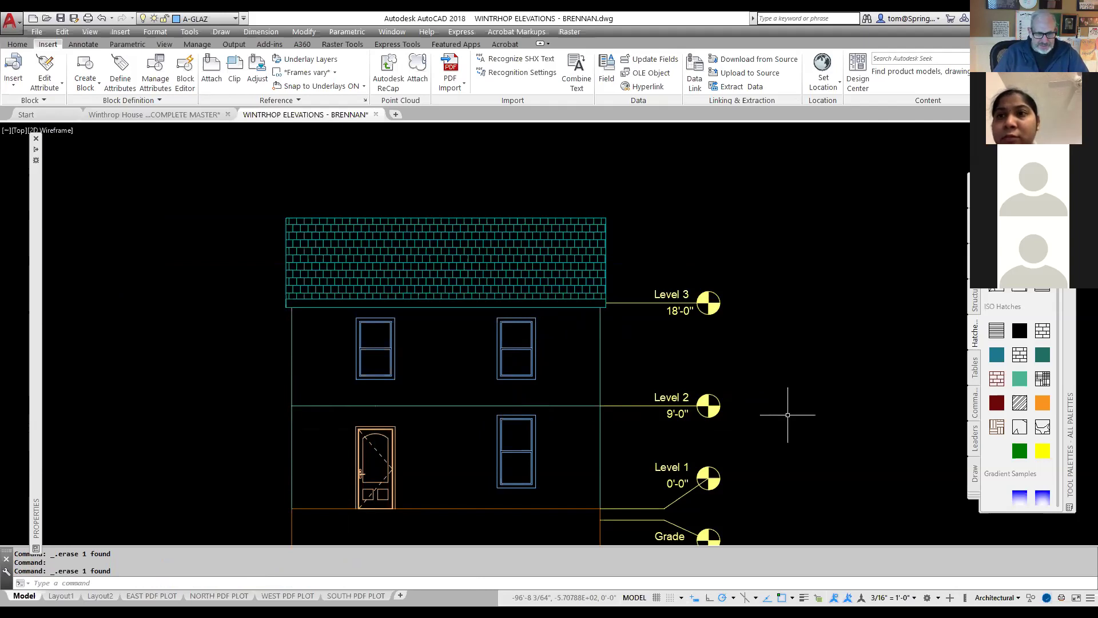
- Make A-ANNO-DIMS the current layer and add a linear dimension of the footing's full width below the elevation
mouse_move(770, 434)
middle_down()
mouse_move(787, 358)
mouse_move(782, 324)
mouse_move(777, 363)
mouse_move(786, 349)
middle_up()
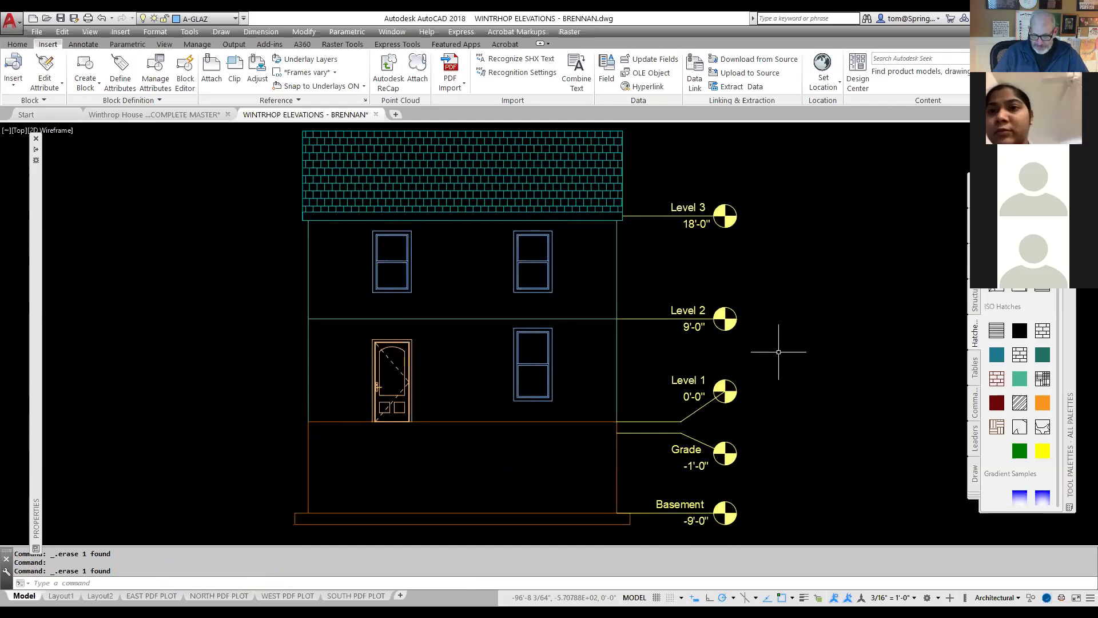
click(17, 44)
click(220, 19)
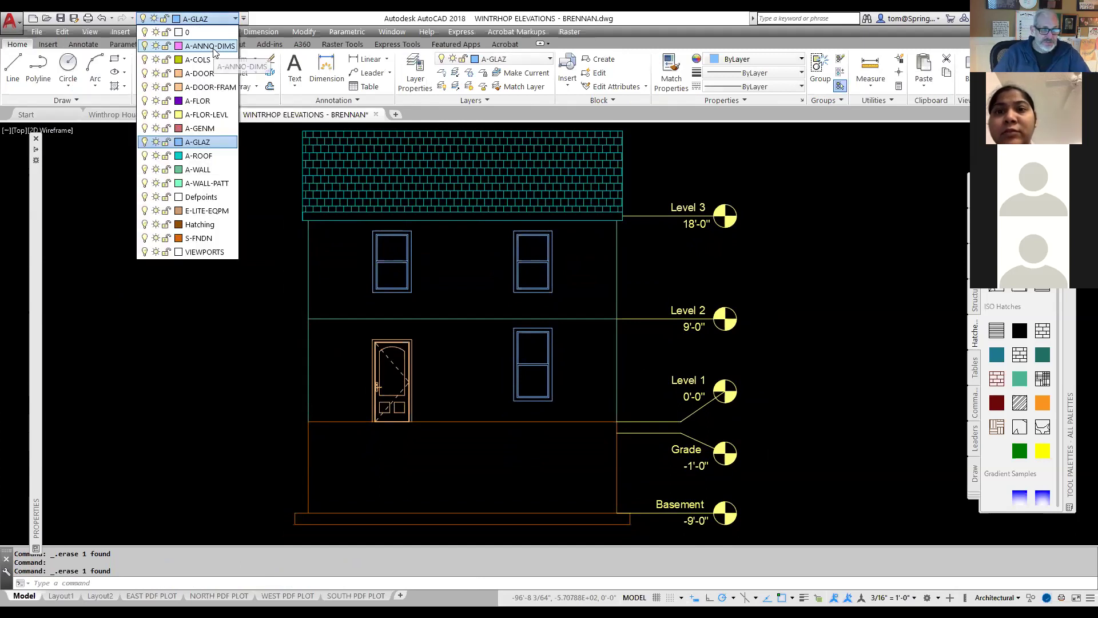
click(213, 46)
click(382, 60)
scroll(436, 464, down, 2)
middle_drag(436, 464, 407, 400)
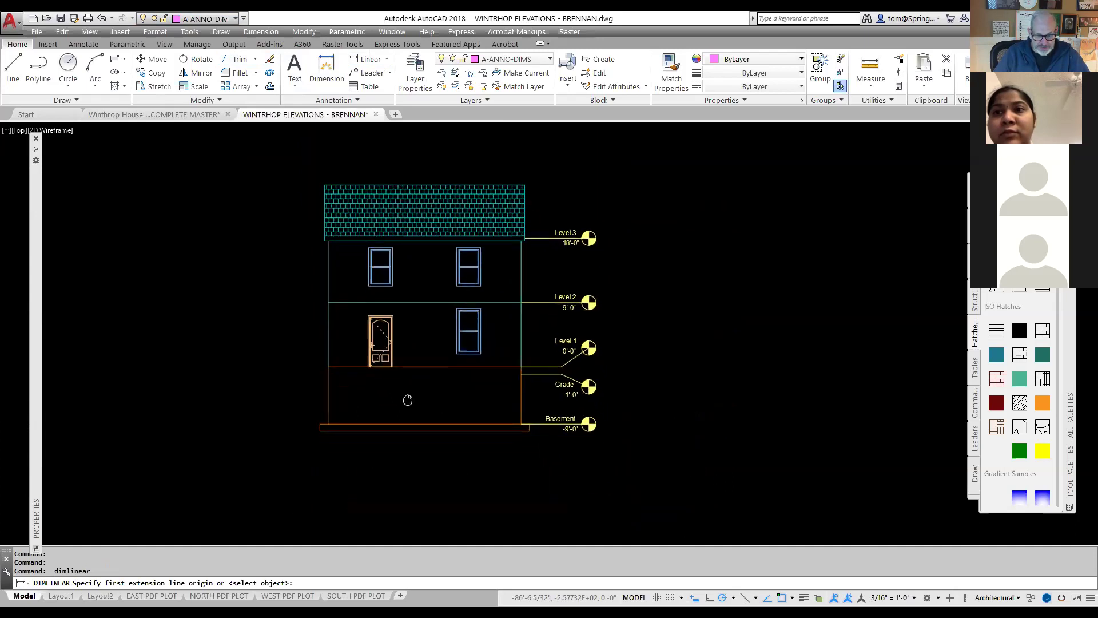
key(Return)
click(447, 430)
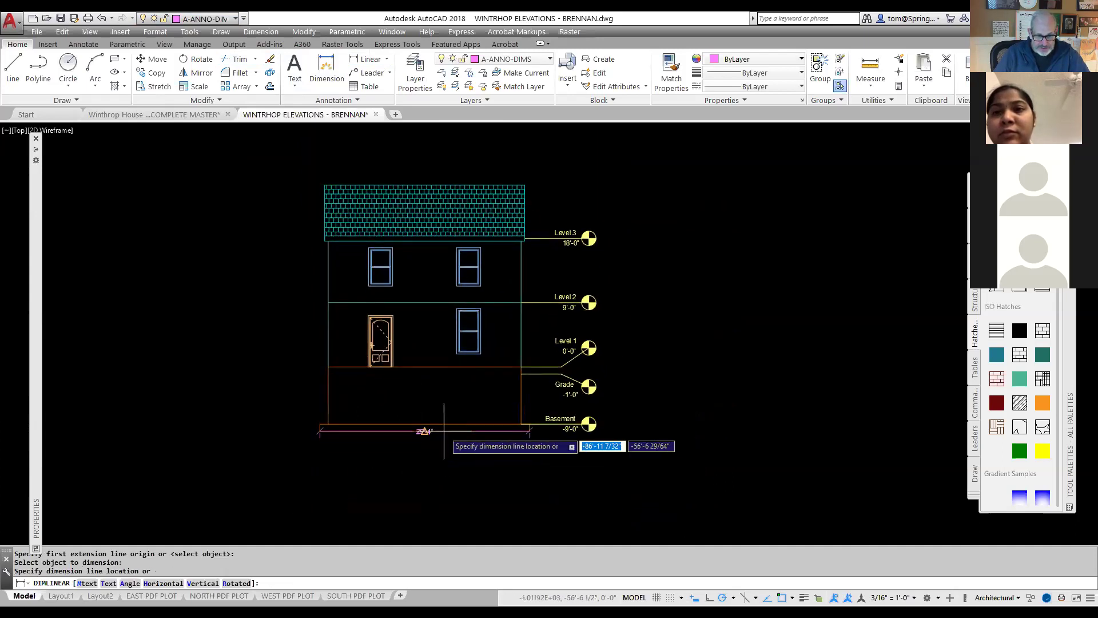
click(446, 462)
- Add a linear dimension of the foundation wall's width between its bottom corners, placed just above the footing dimension
right_click(725, 377)
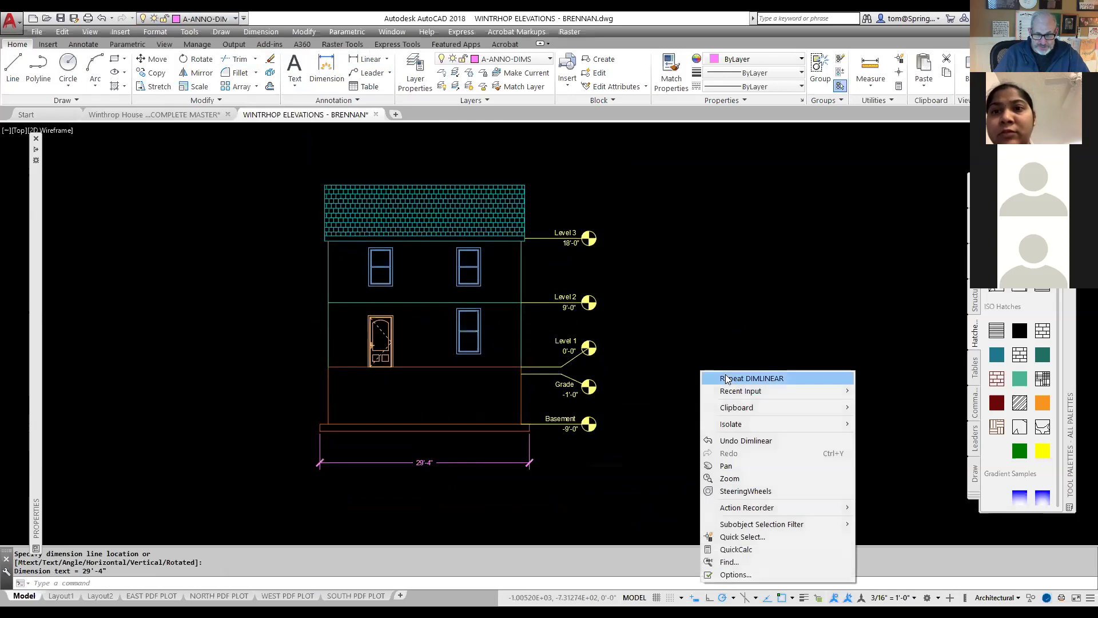
click(736, 378)
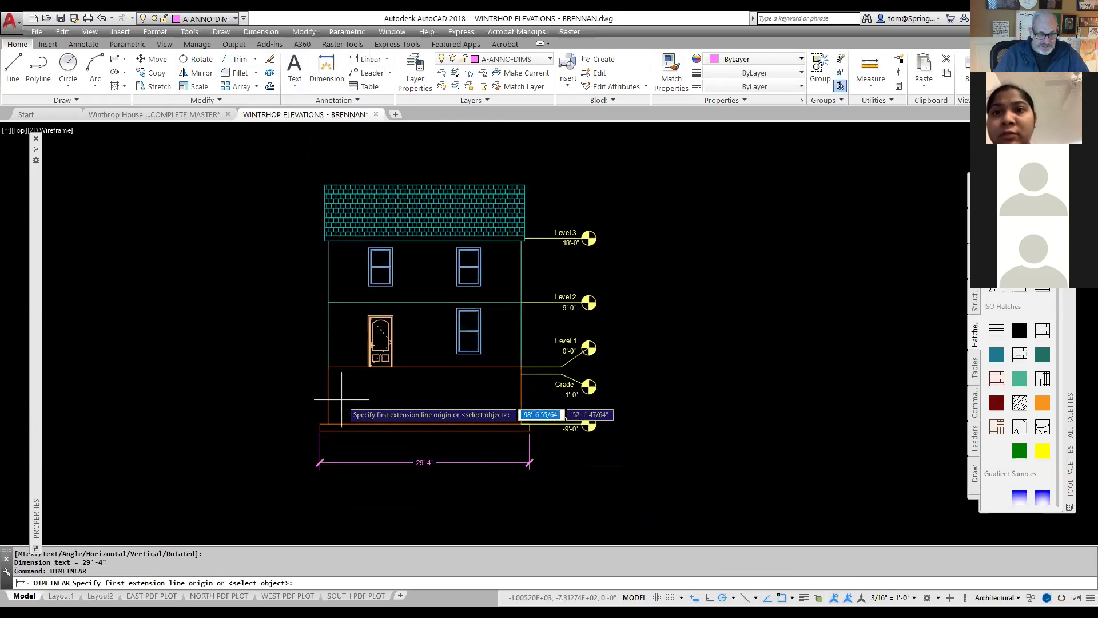
click(328, 424)
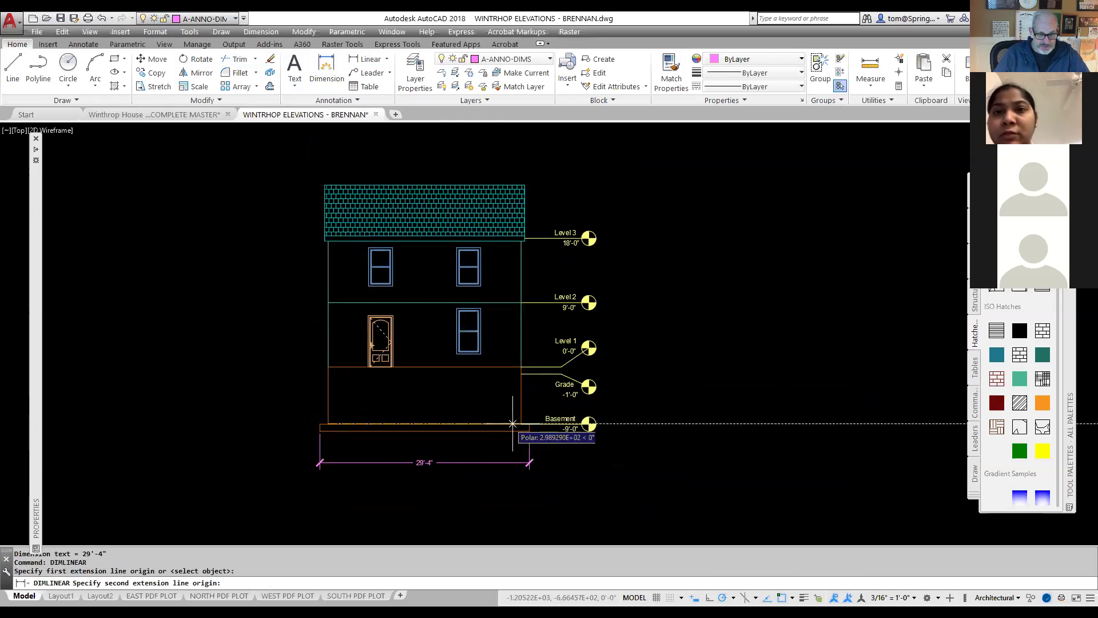
click(521, 424)
click(518, 447)
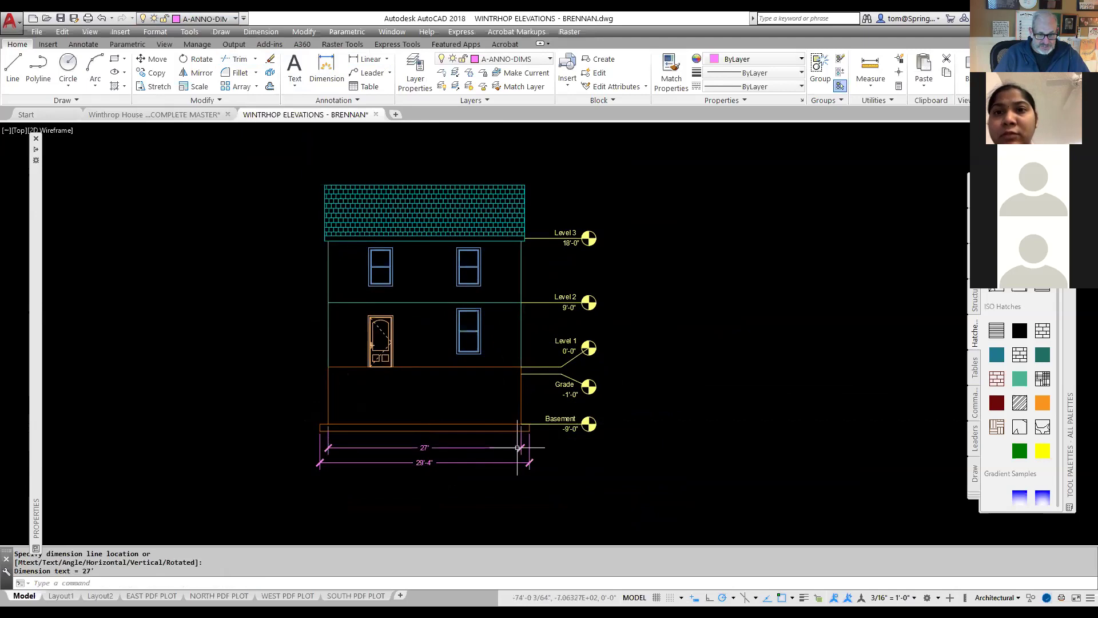
- Add a linear dimension from the right wall's Level 1 corner to the bottom midpoint of the first-floor window
right_click(654, 314)
click(663, 321)
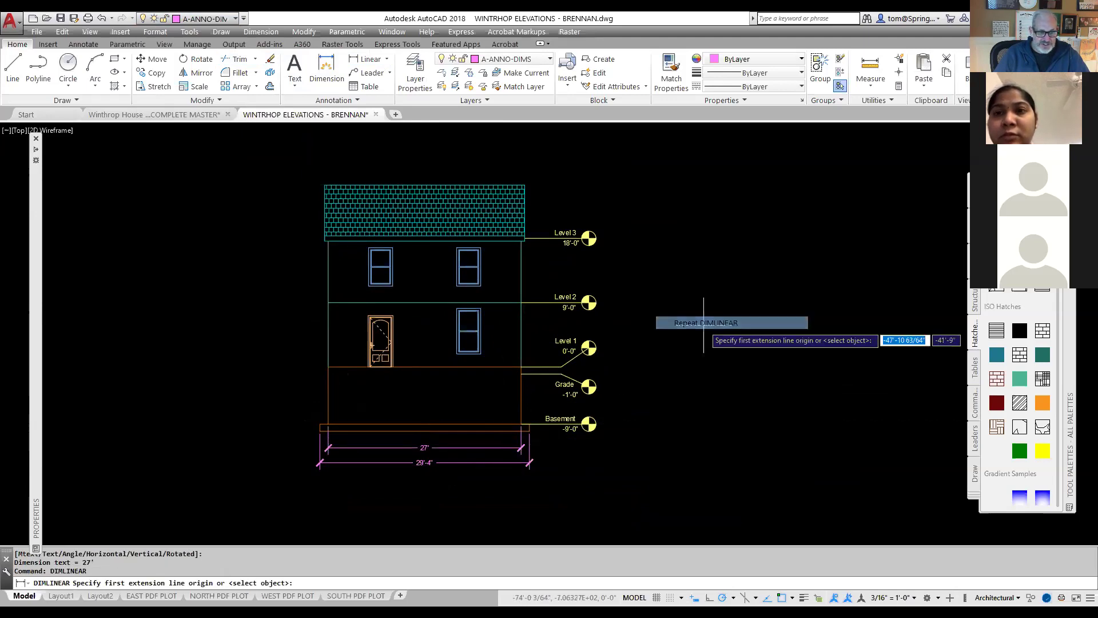
scroll(454, 384, up, 2)
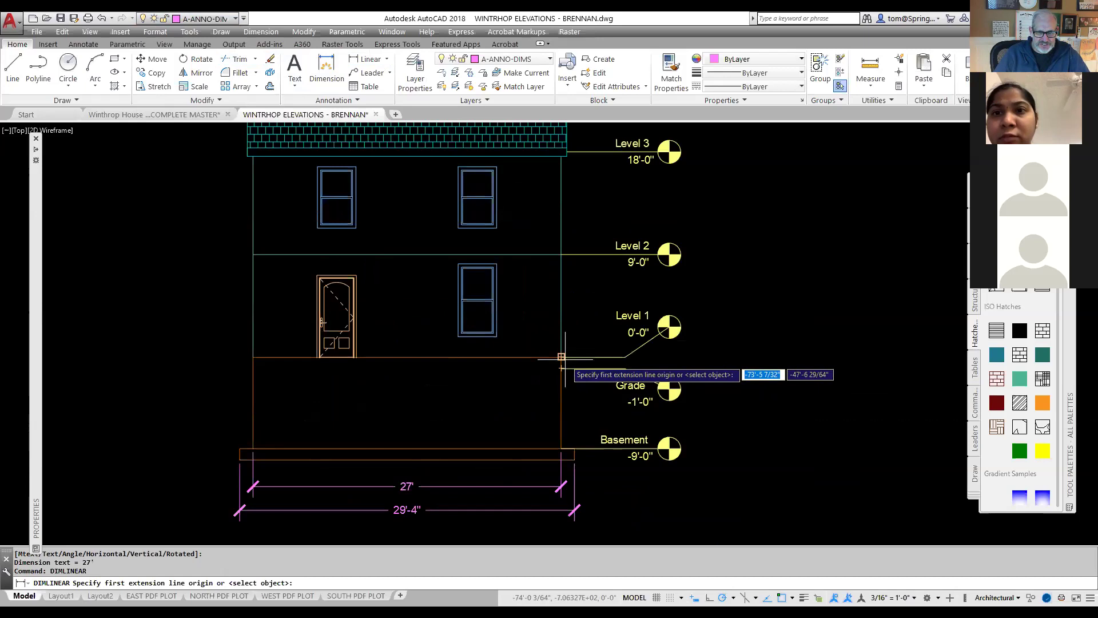
click(561, 357)
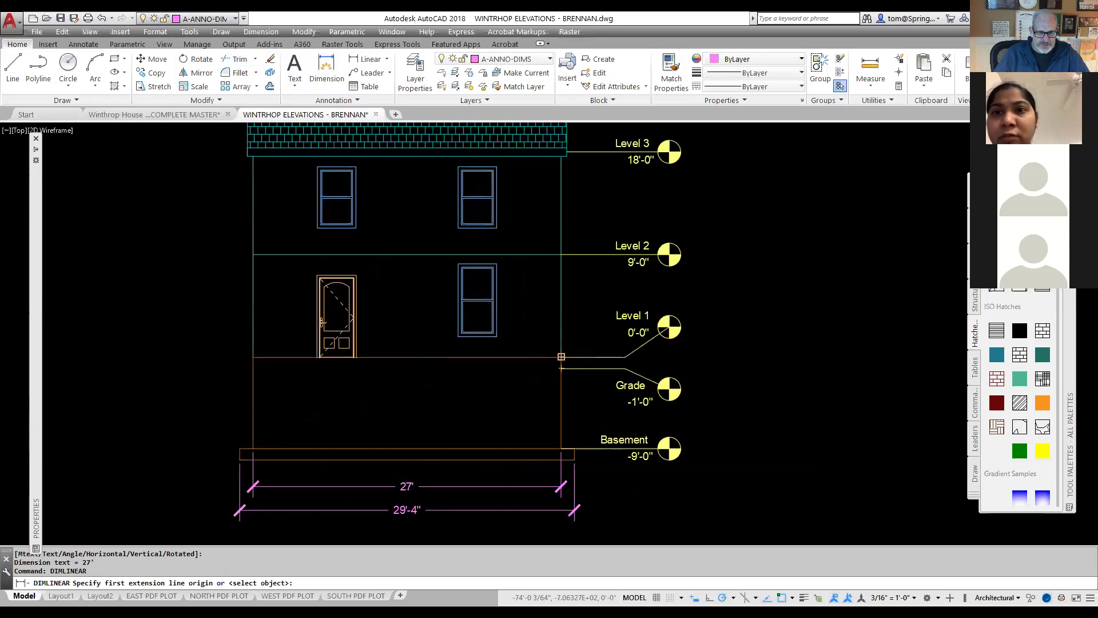
click(477, 337)
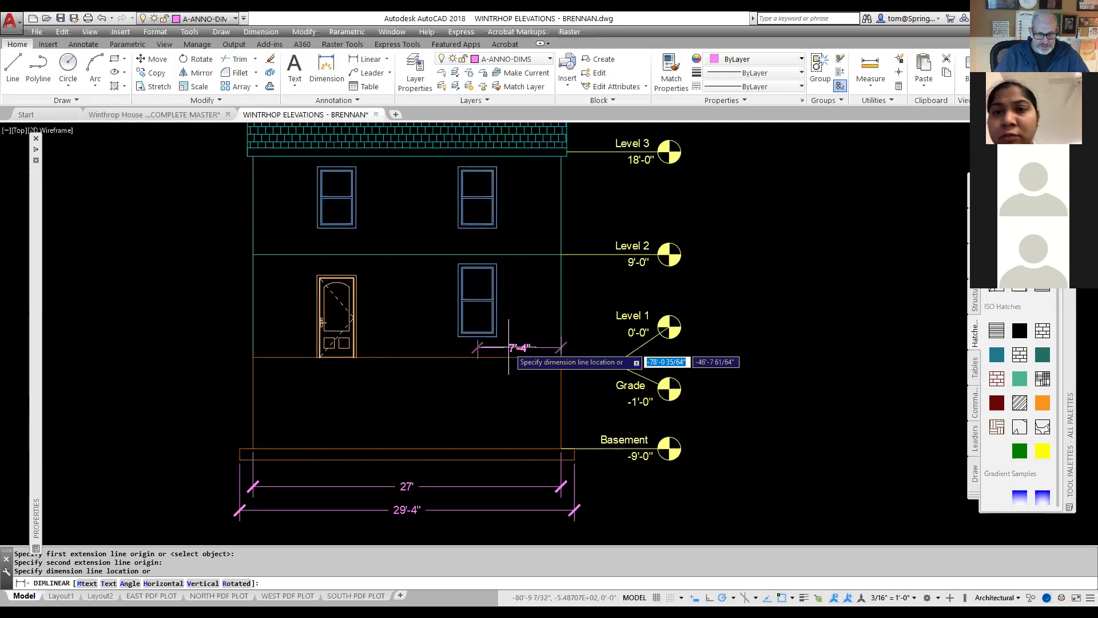
click(504, 347)
- Add a linear dimension from the left wall's Level 1 corner to the door's bottom midpoint, placed just below the floor line
right_click(374, 279)
click(403, 287)
click(254, 357)
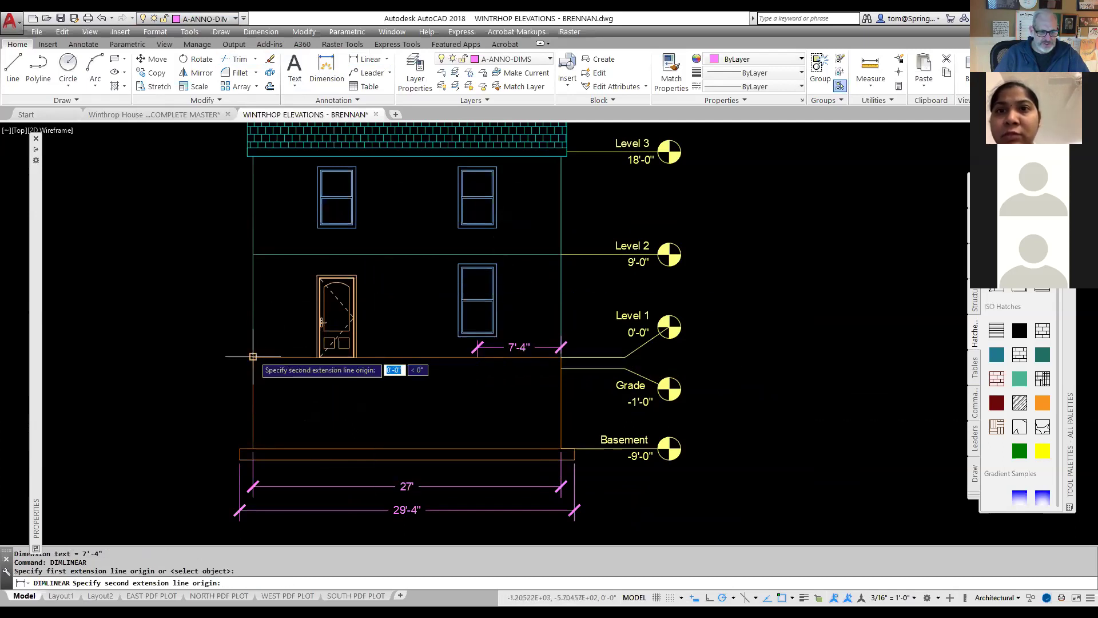
click(337, 357)
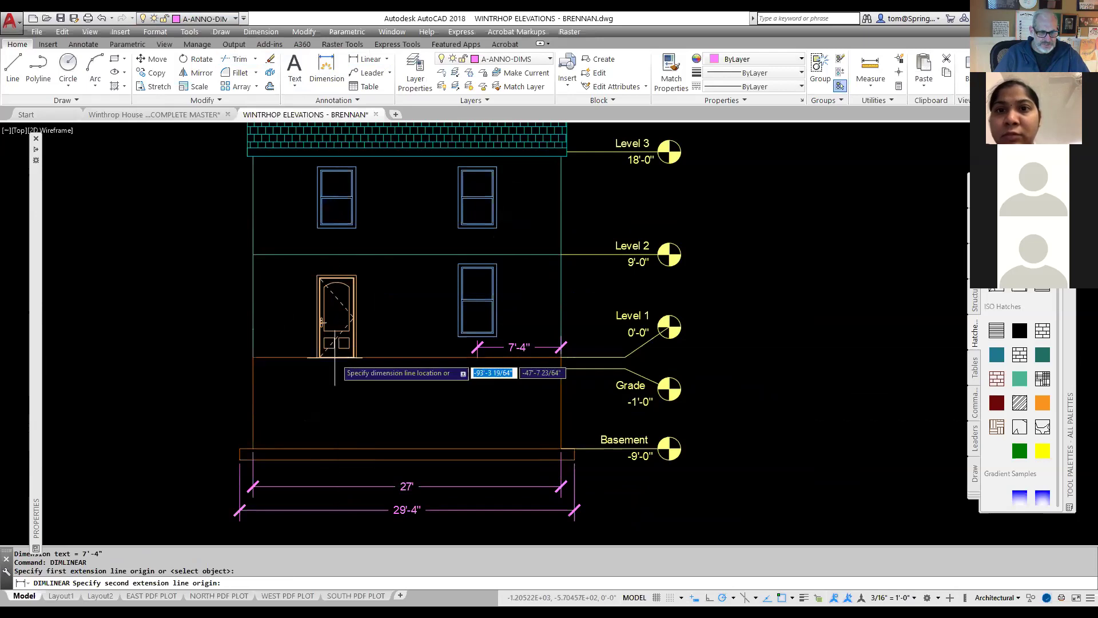
click(343, 372)
scroll(377, 355, down, 2)
scroll(417, 325, up, 2)
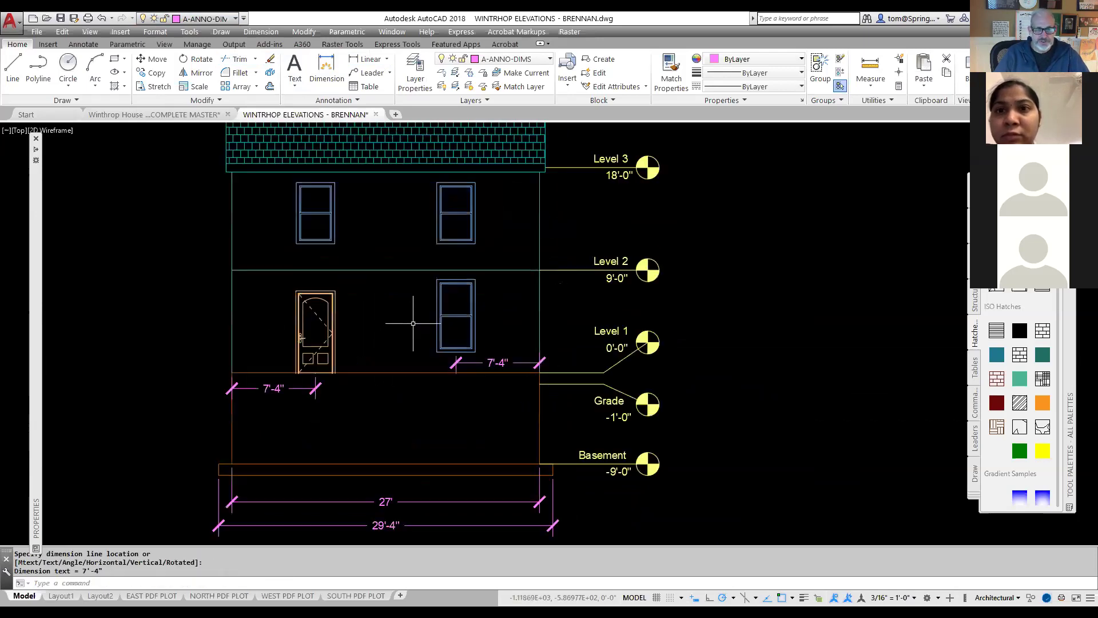
- Erase the two linear dimensions that locate the first-floor window and the door
click(517, 363)
key(Delete)
click(289, 386)
key(Delete)
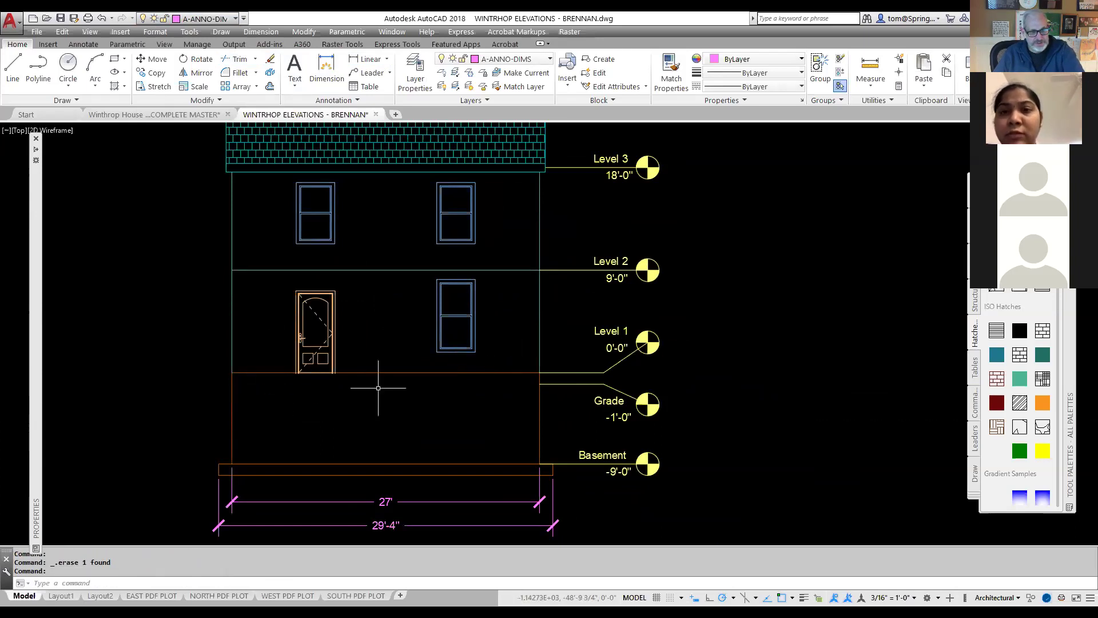
- Make A-FLOR the current layer
mouse_move(400, 349)
middle_down()
mouse_move(393, 400)
mouse_move(433, 300)
middle_up()
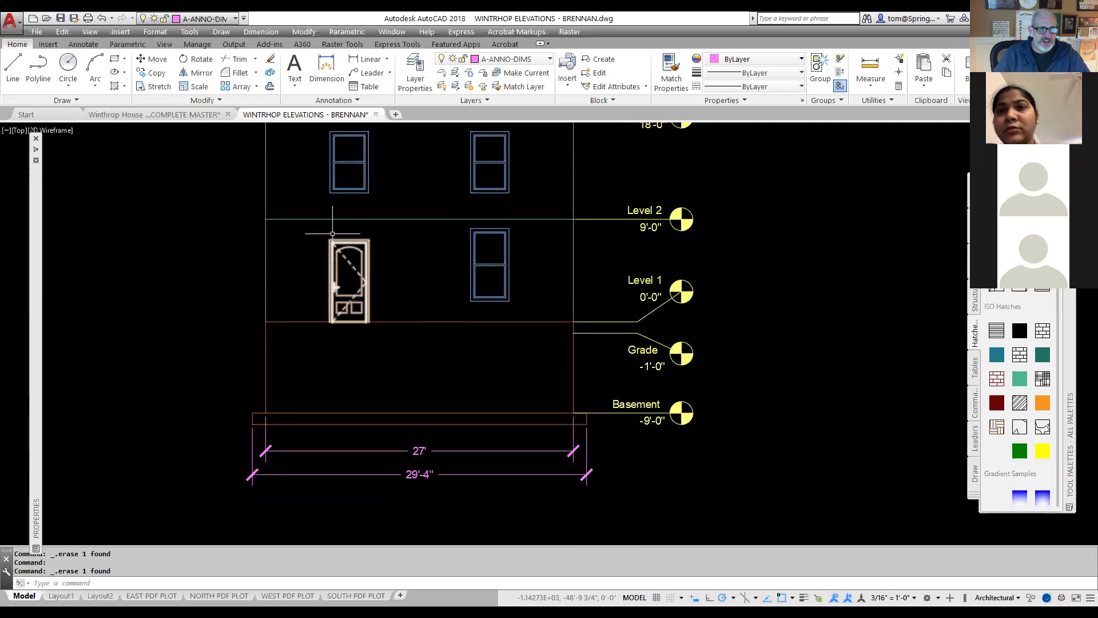
click(14, 77)
key(Escape)
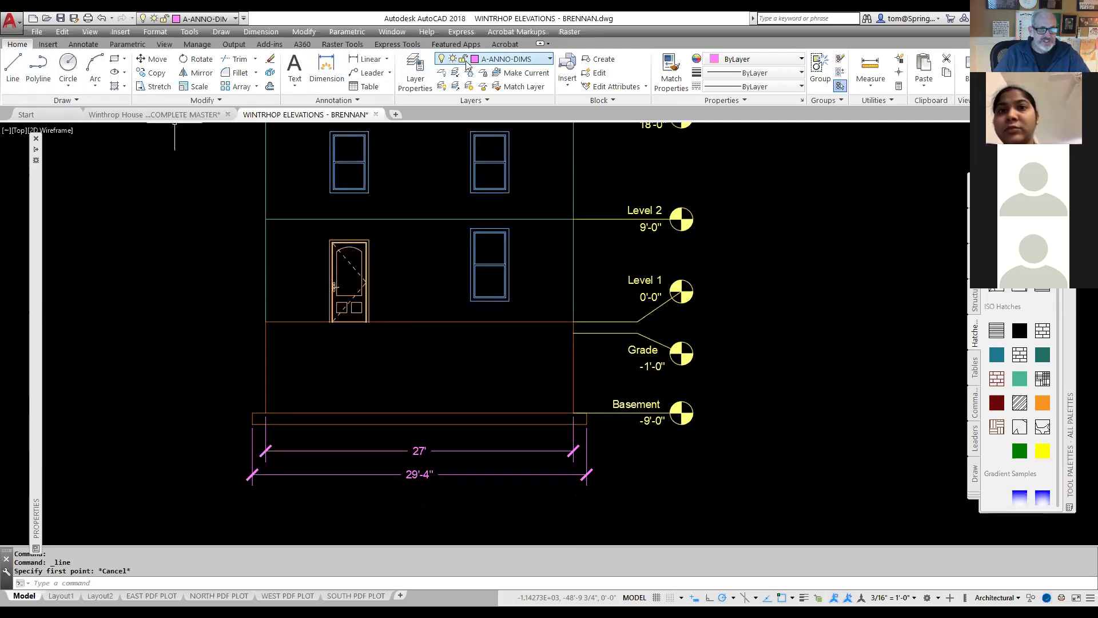
click(551, 59)
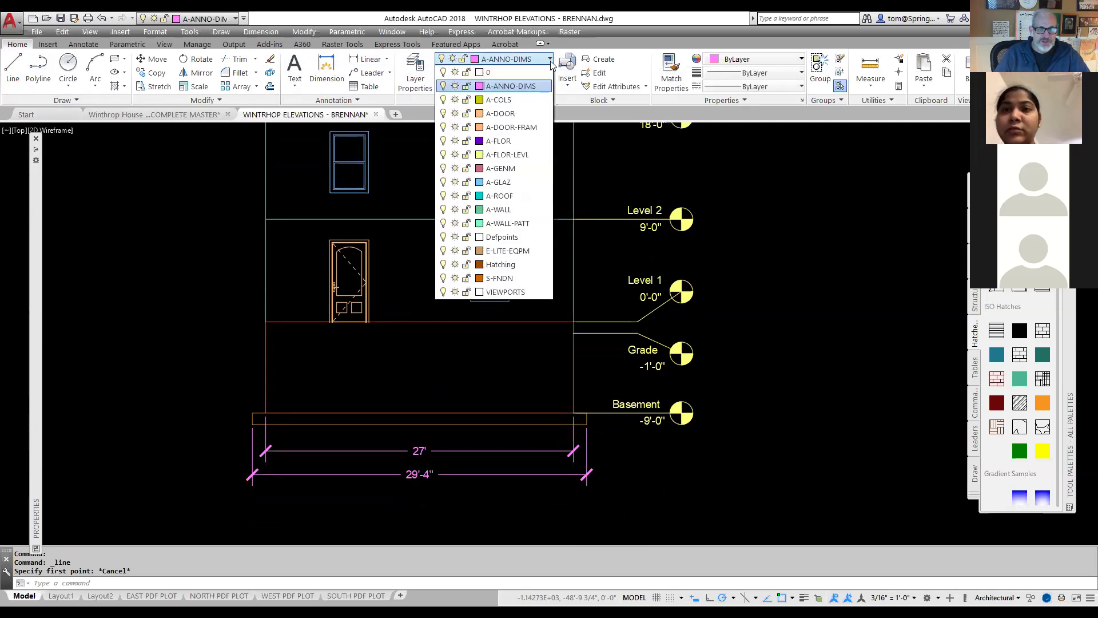
click(517, 142)
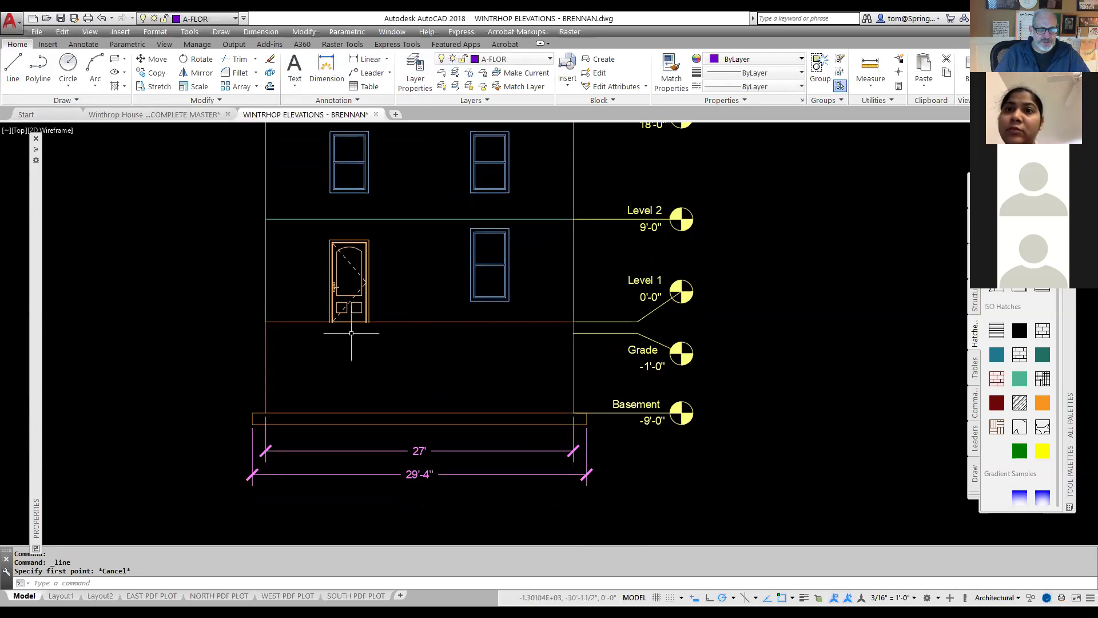
- Draw the landing outline from the door's bottom midpoint: 12 down, 6'2 left, up to the floor line, 12'4 right, 12 down, back to centre
click(14, 69)
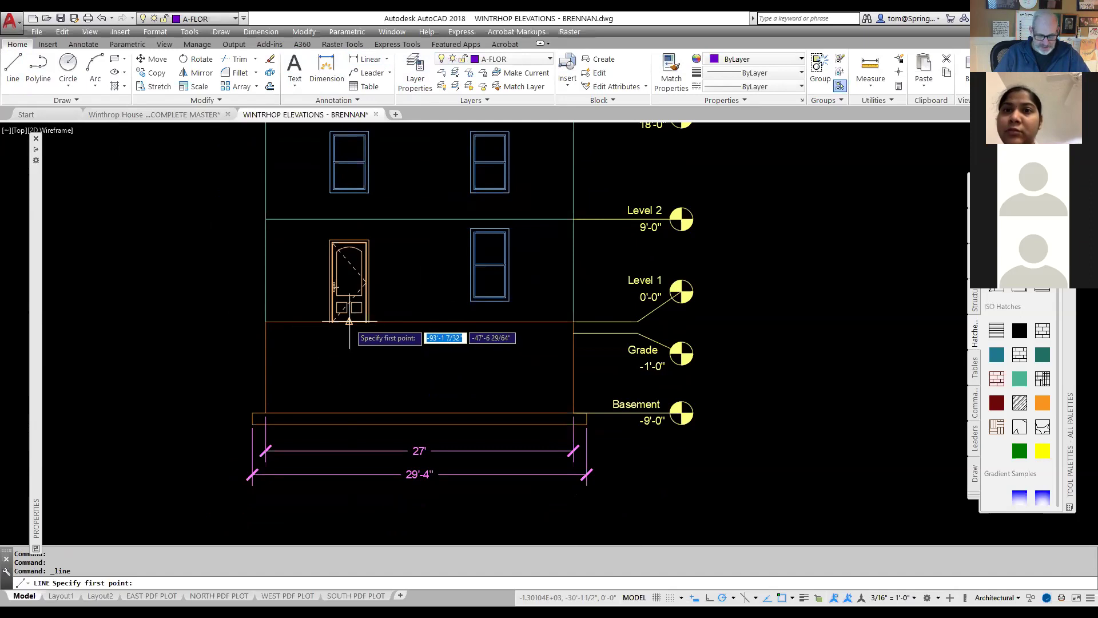
click(349, 321)
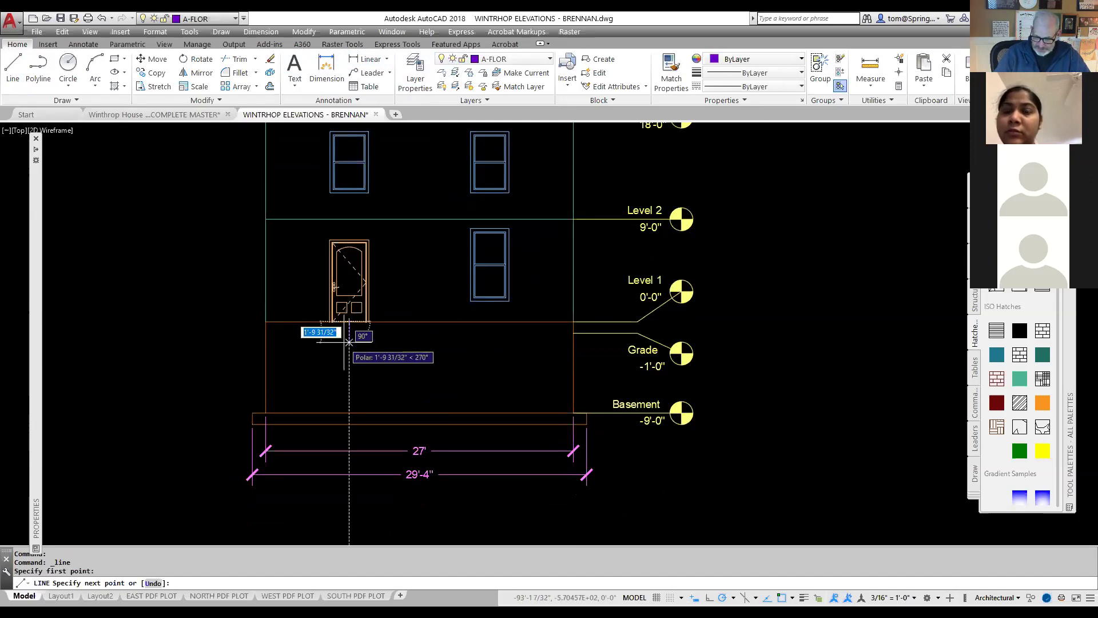
text(12)
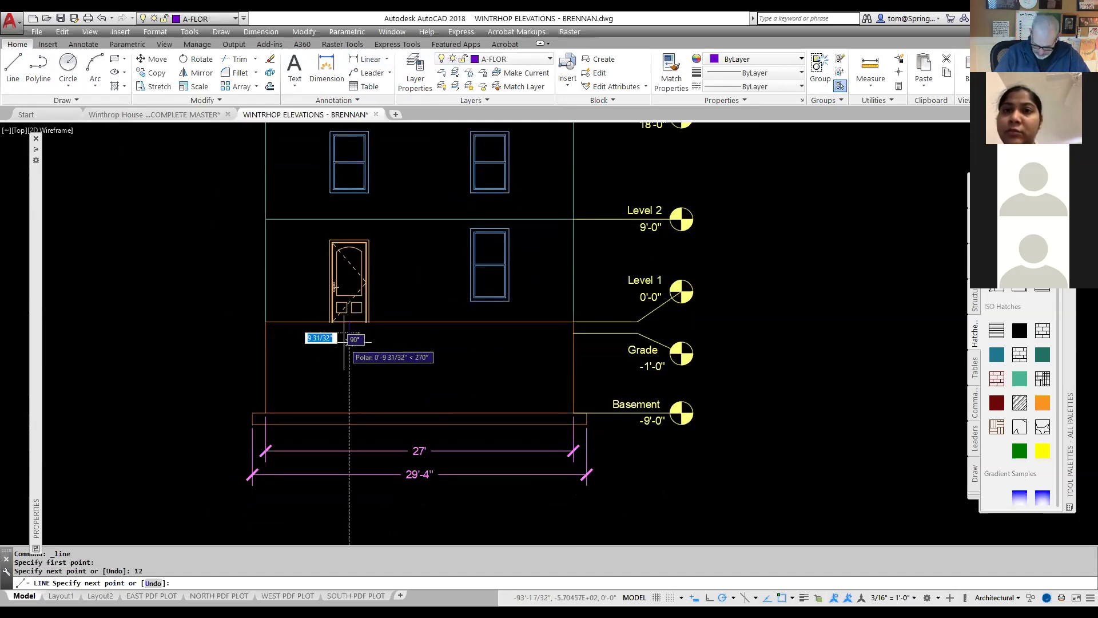
key(Return)
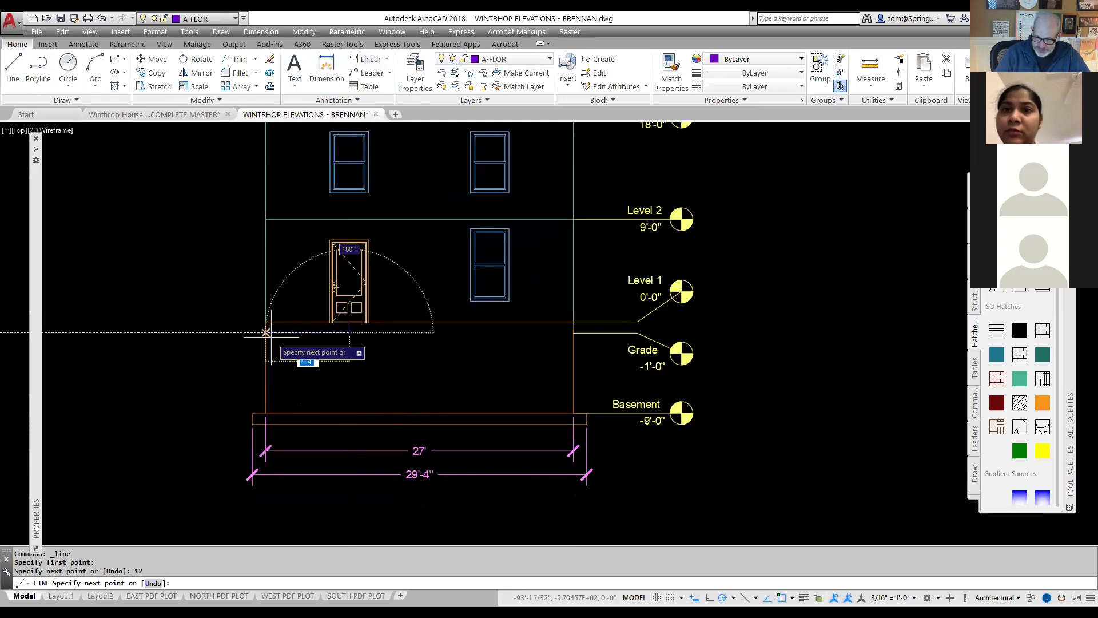
text(6'2)
key(Return)
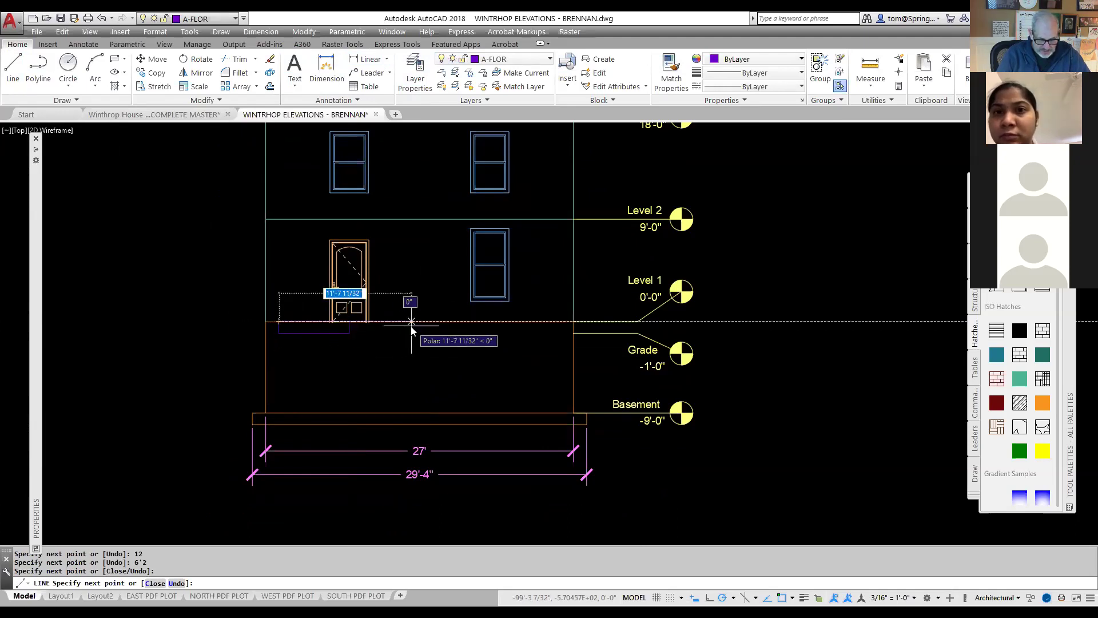
text(12'4)
key(Return)
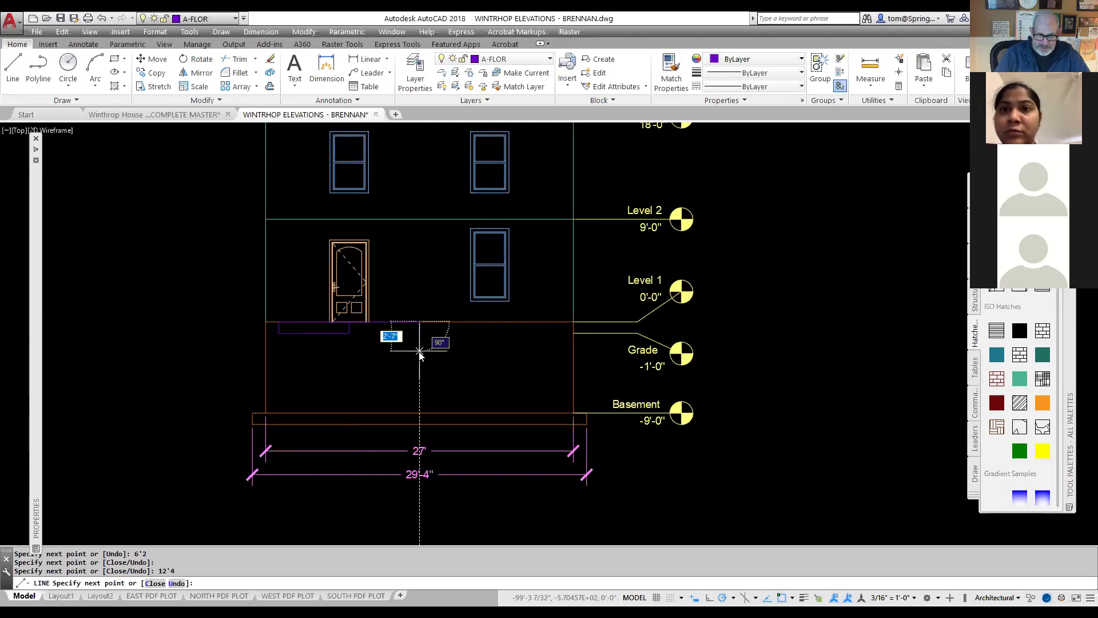
text(12)
key(Return)
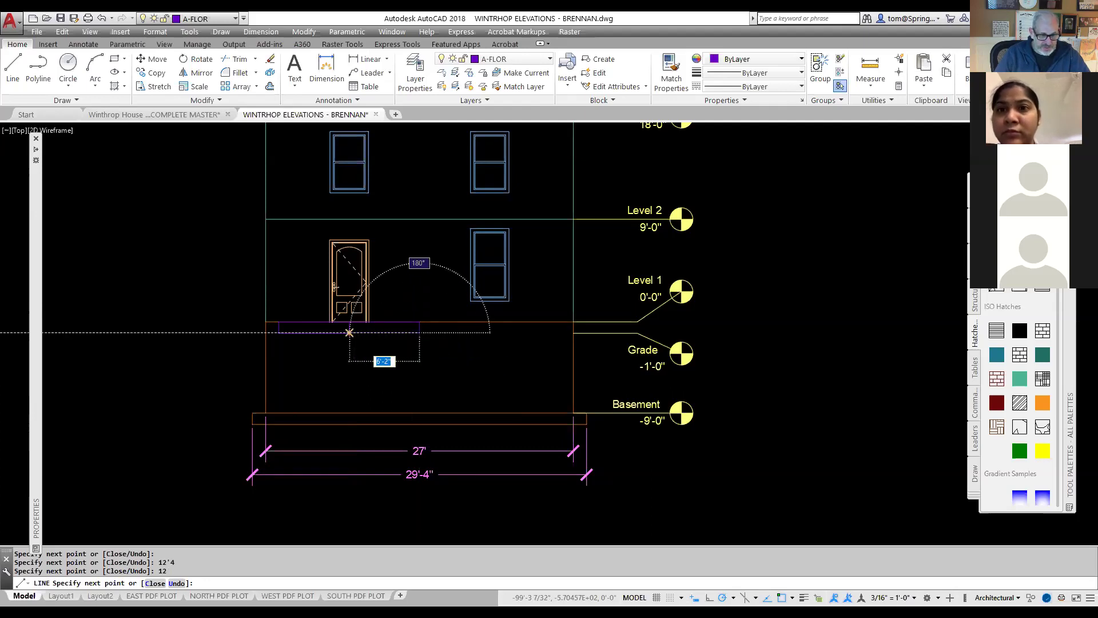
key(Escape)
- Erase the short vertical construction line at the centre of the landing below the door
scroll(342, 329, up, 4)
click(357, 325)
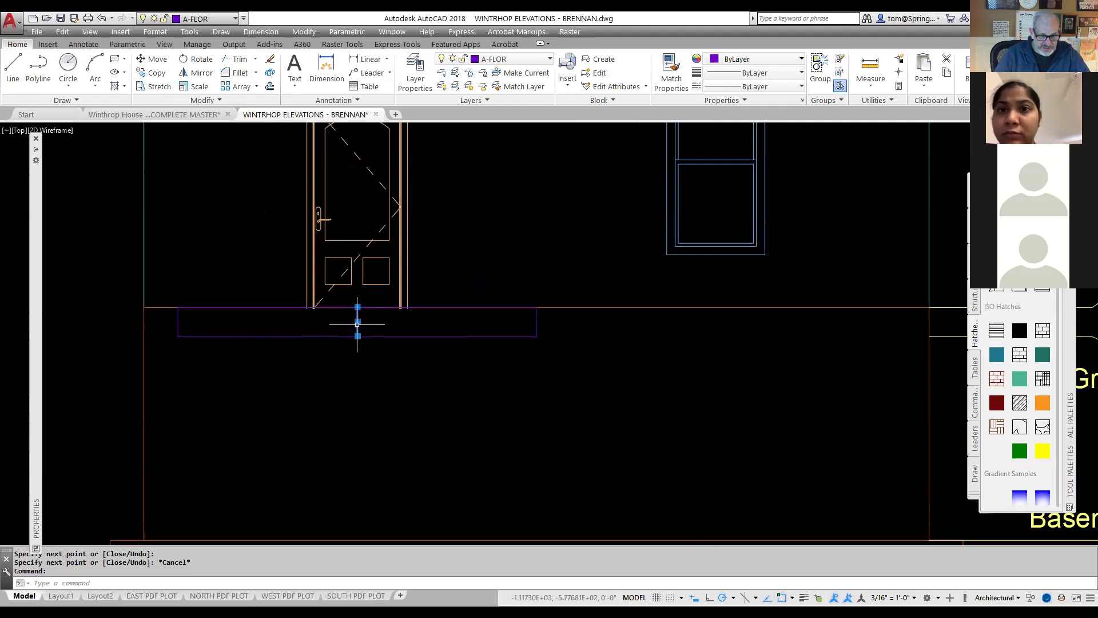
key(Delete)
scroll(360, 326, down, 5)
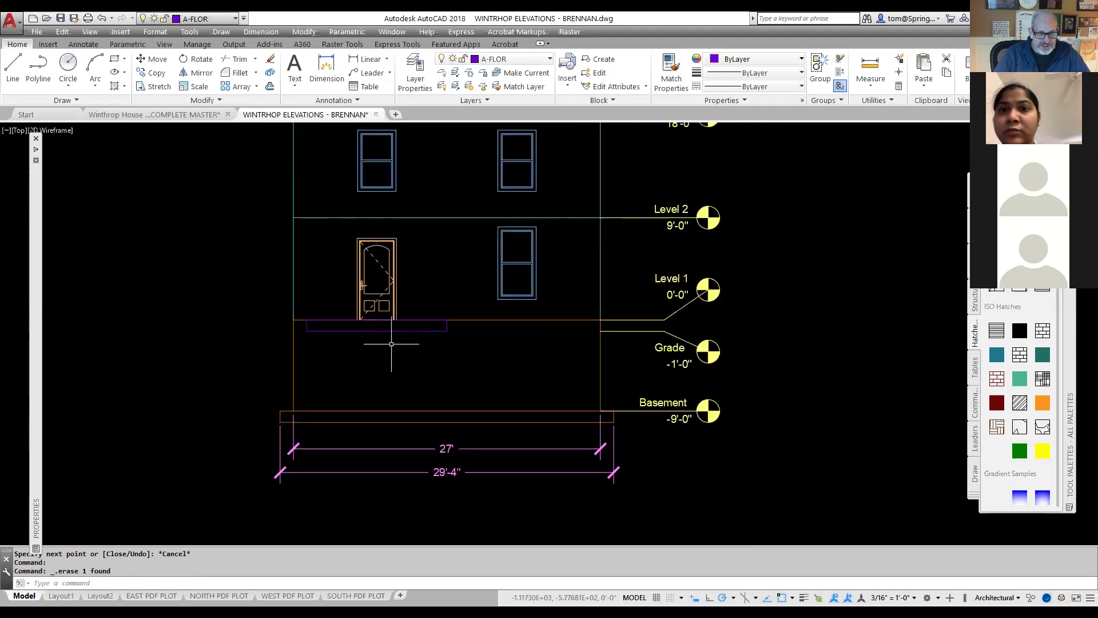
scroll(391, 343, up, 2)
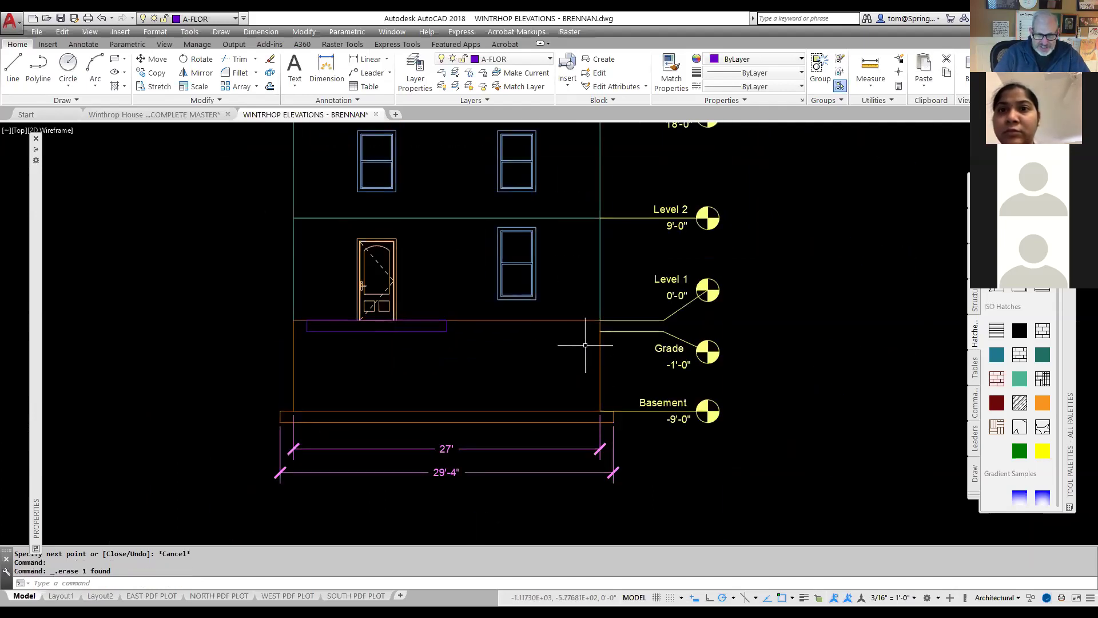
scroll(585, 345, up, 2)
click(649, 324)
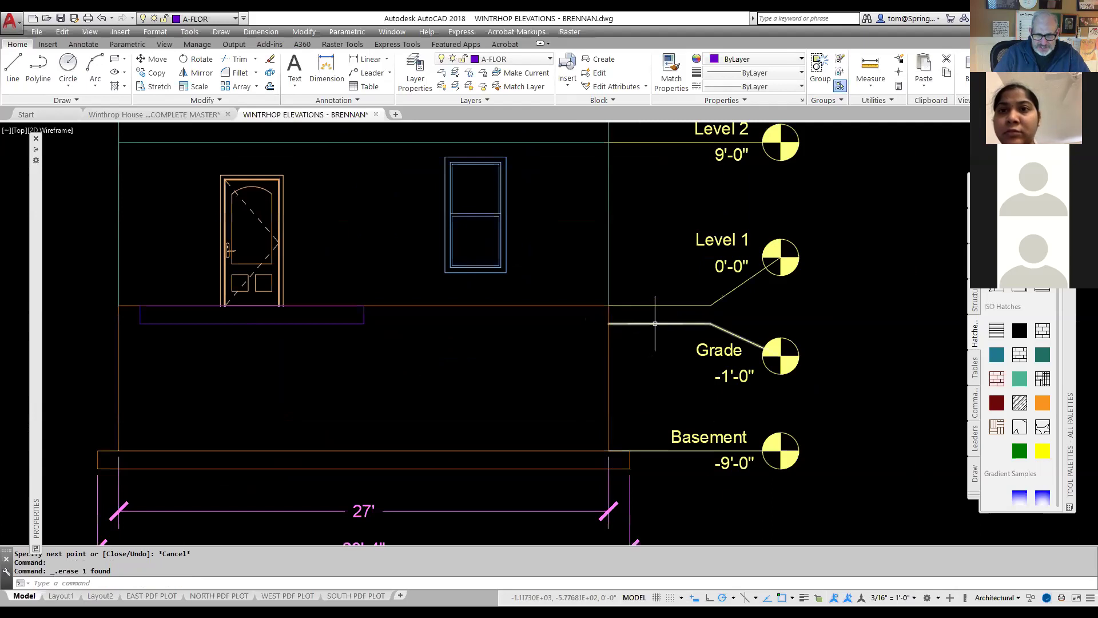
click(609, 324)
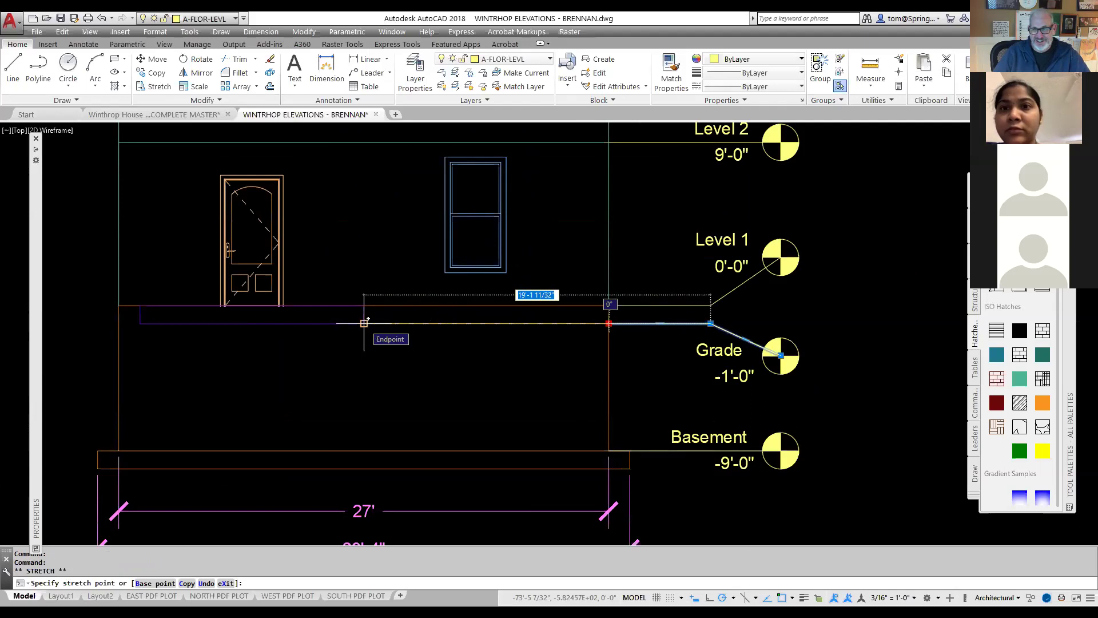
key(Escape)
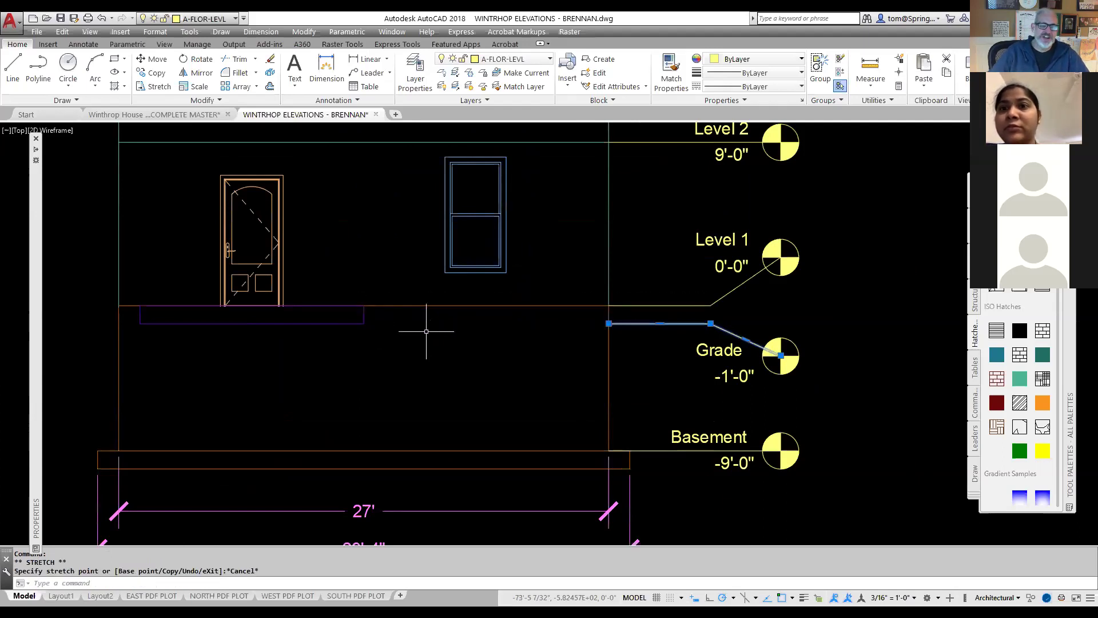
key(Escape)
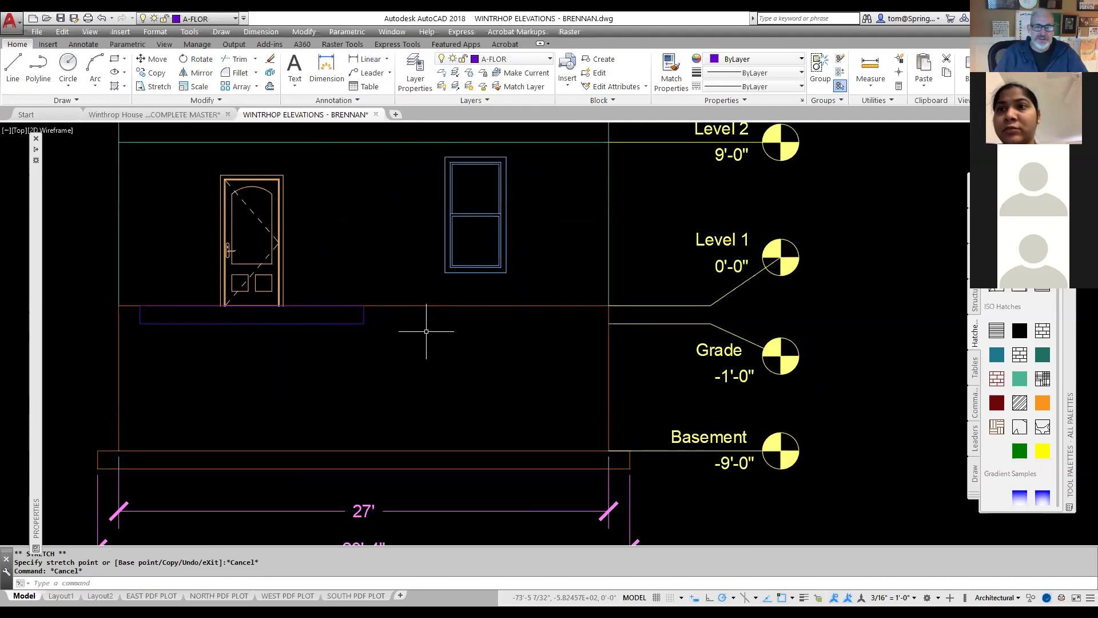
- Draw guide lines from the right wall's Level 2 corner: 3' straight up, then horizontally left across the elevation past the left wall
scroll(379, 334, down, 2)
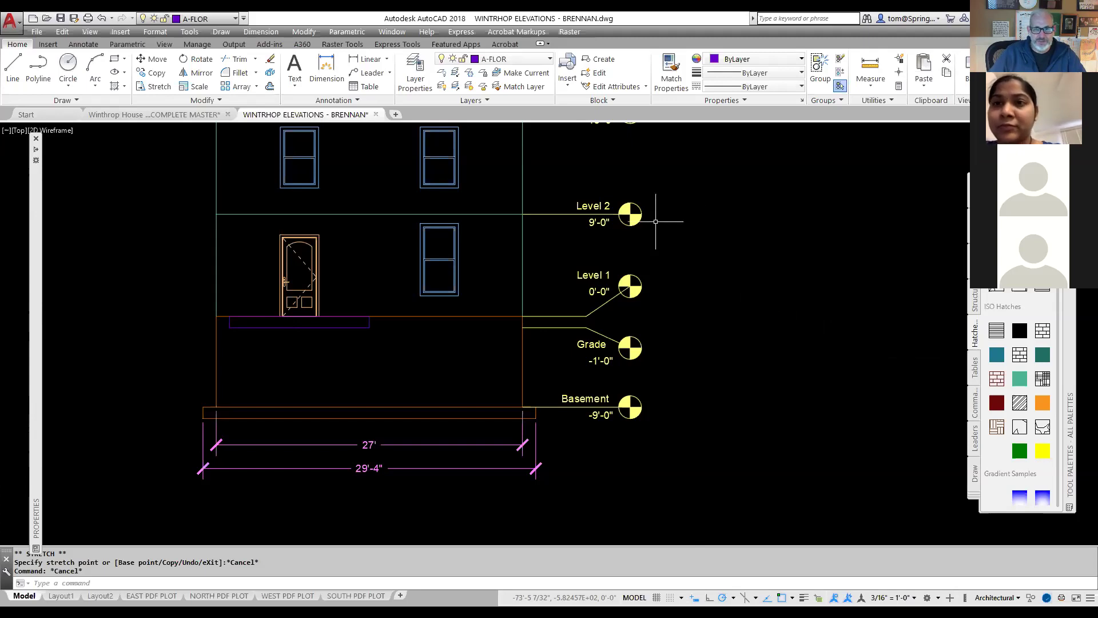
scroll(496, 174, down, 2)
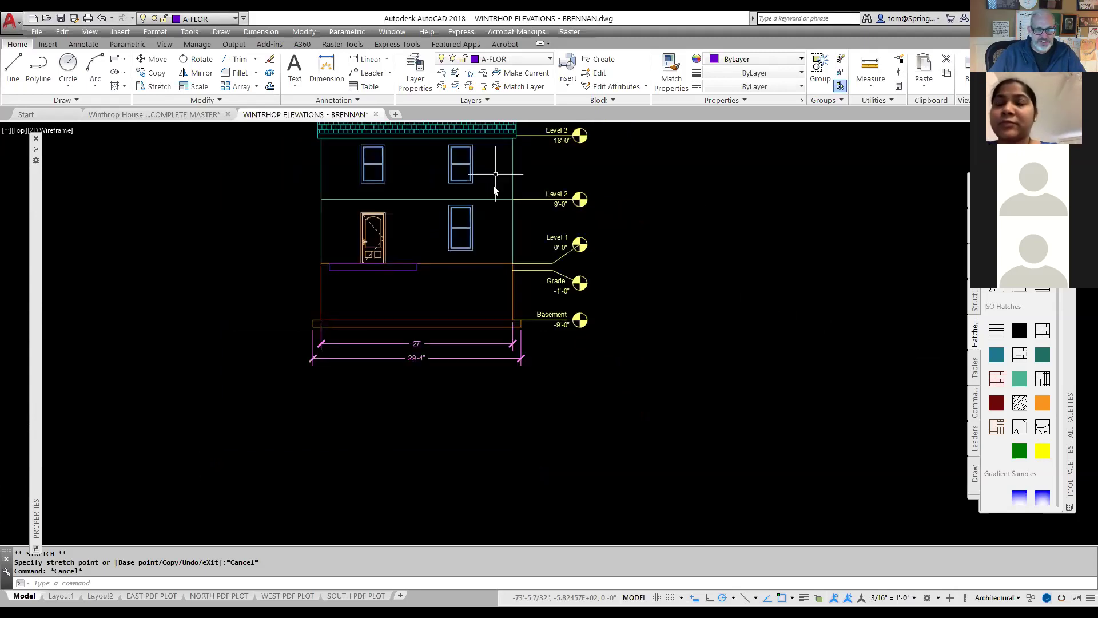
middle_drag(502, 254, 501, 361)
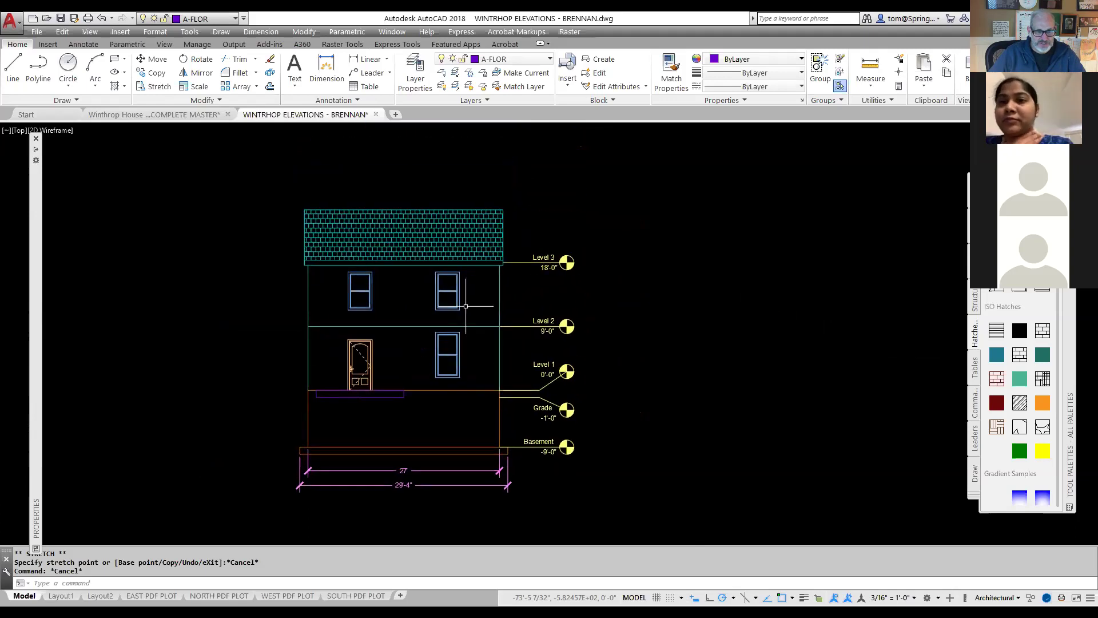
scroll(469, 302, up, 2)
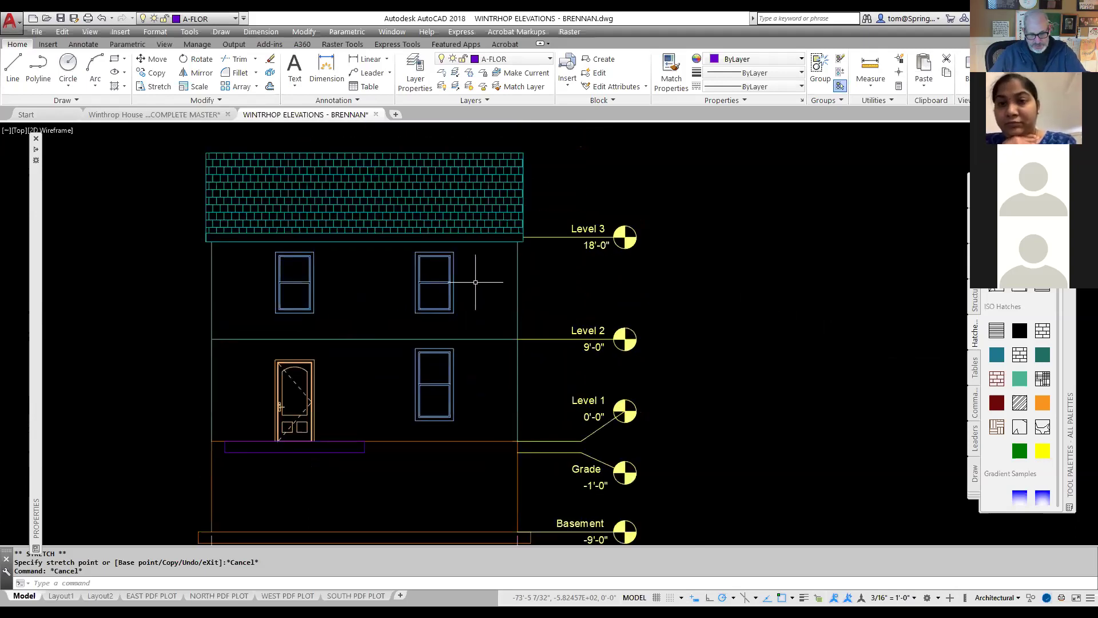
text(L)
key(Return)
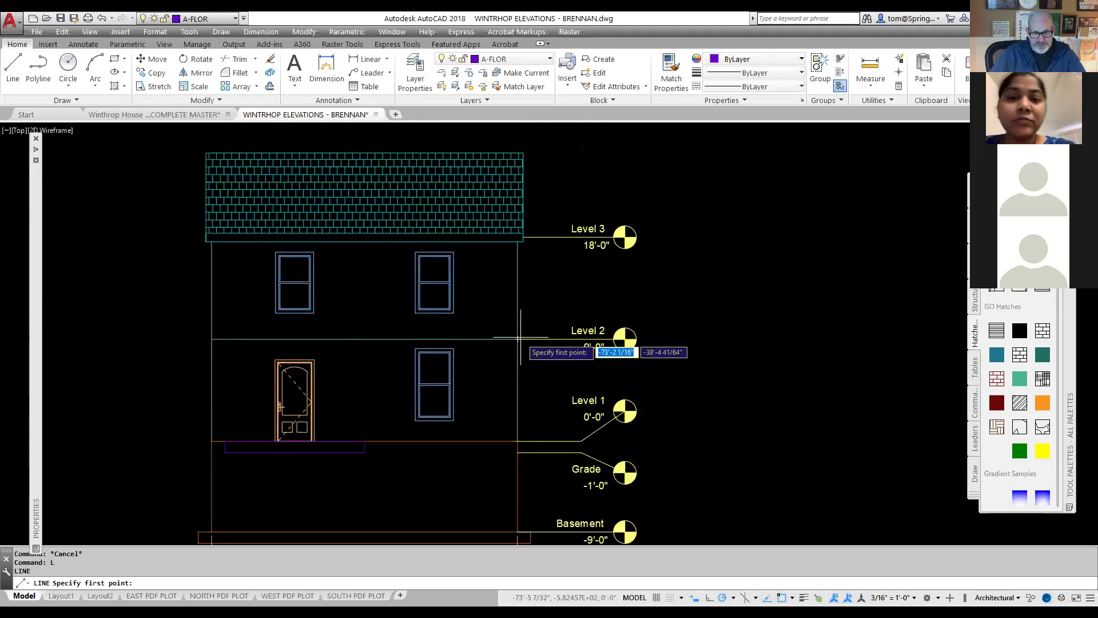
click(518, 339)
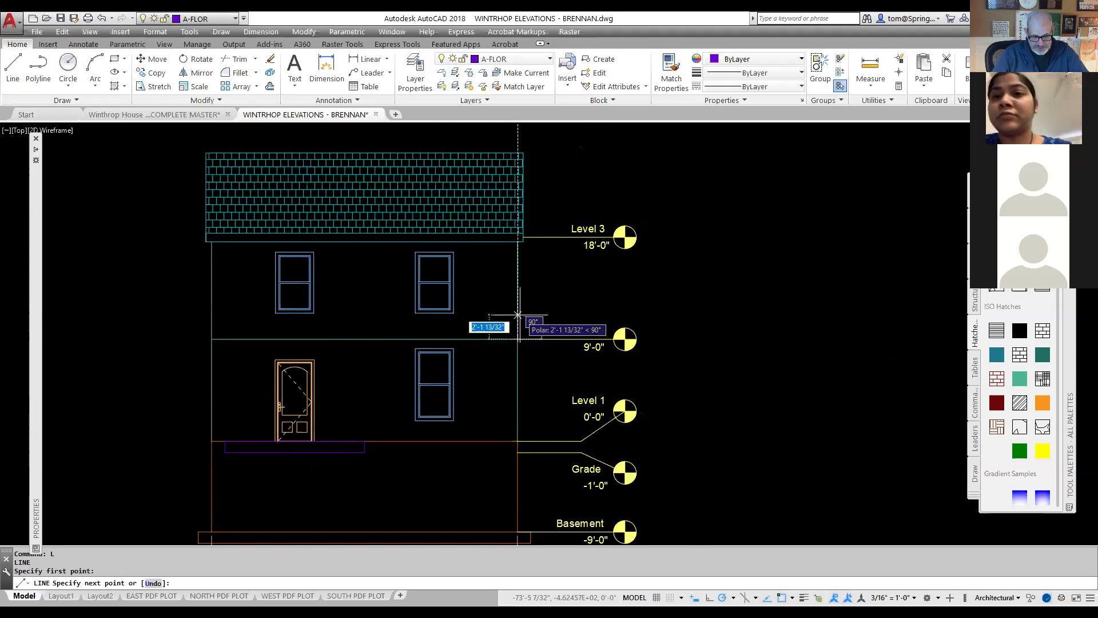
text(3')
key(Return)
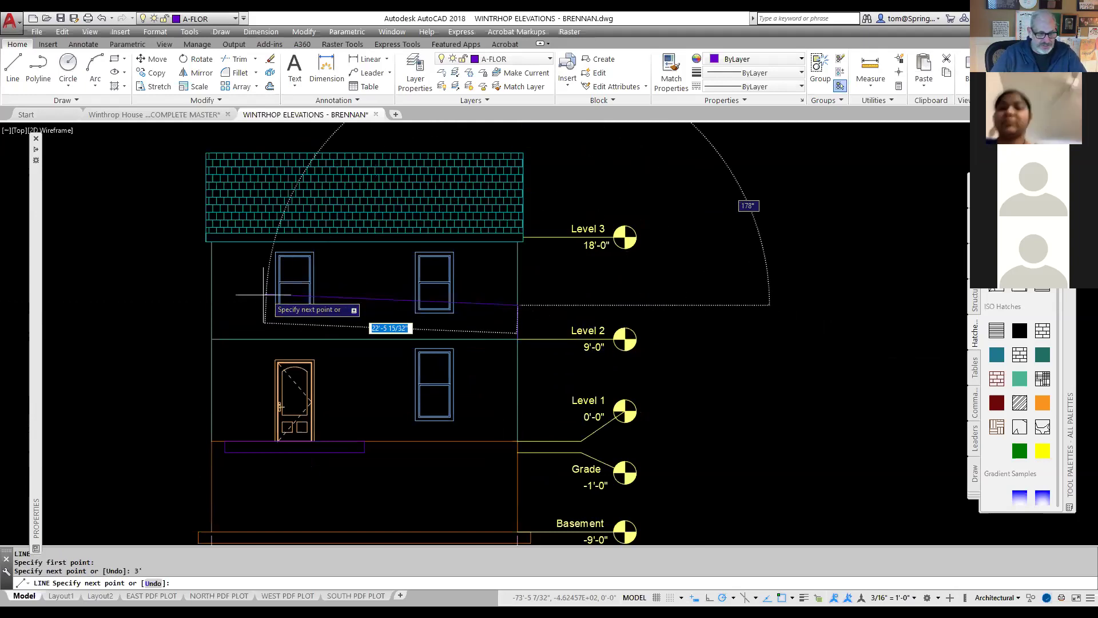
click(146, 305)
key(Escape)
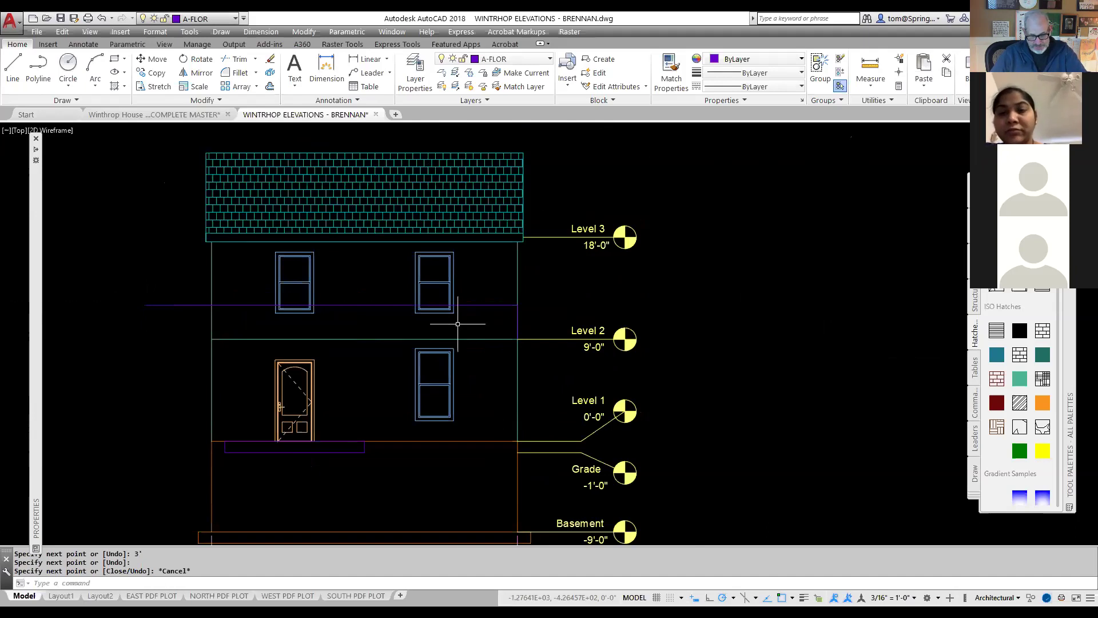
- Move both second-floor windows straight up so their bottom edges sit on the horizontal guide line above Level 2
text(m)
key(Return)
click(309, 312)
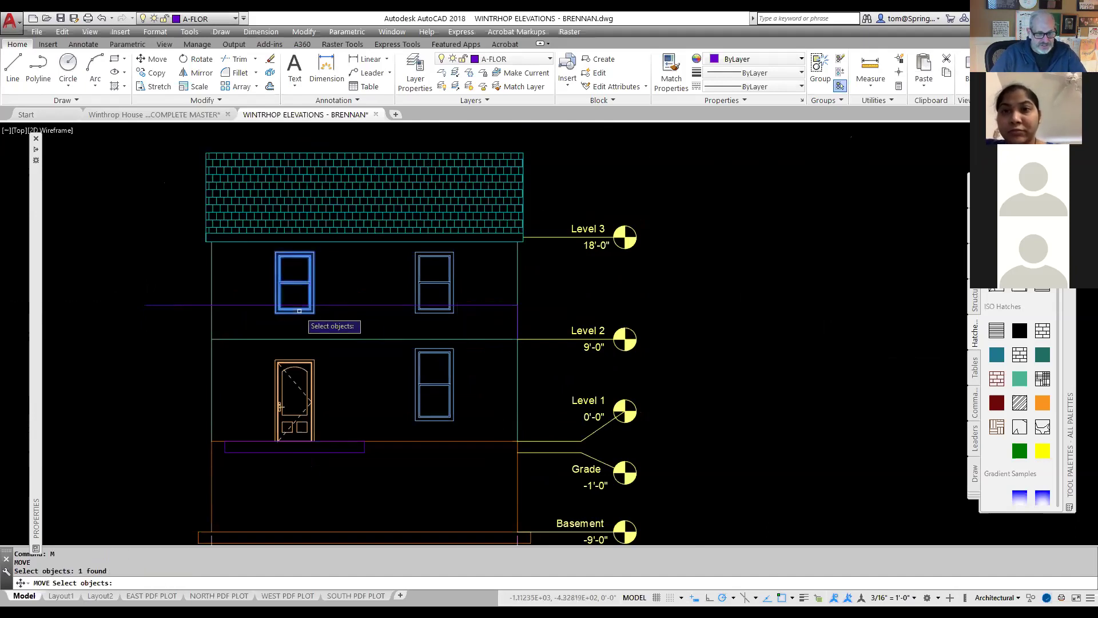
click(440, 313)
key(Return)
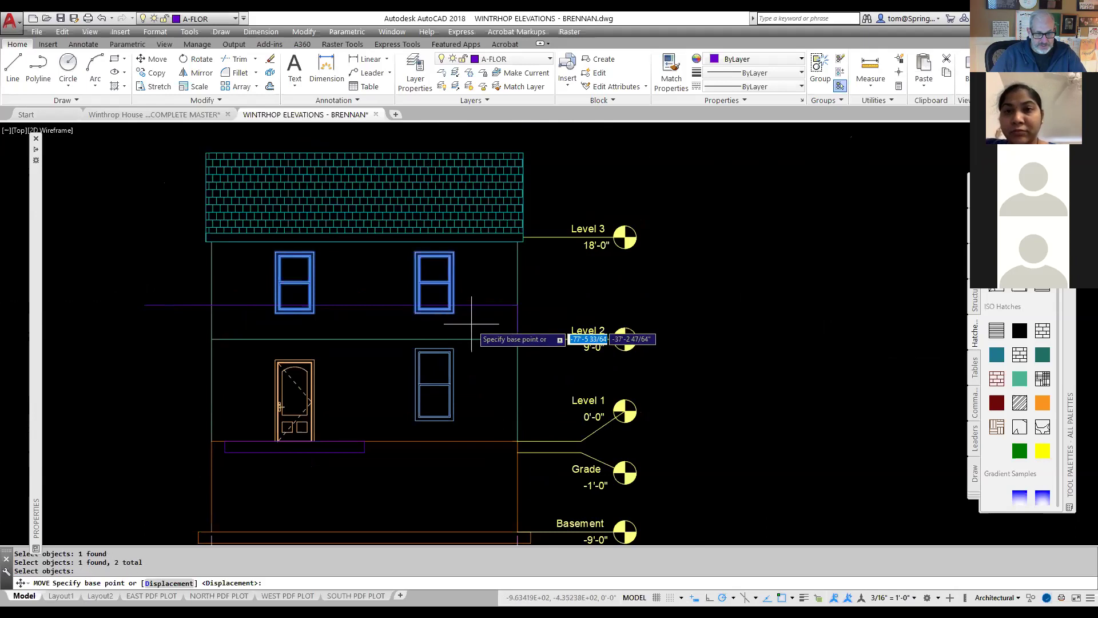
click(454, 312)
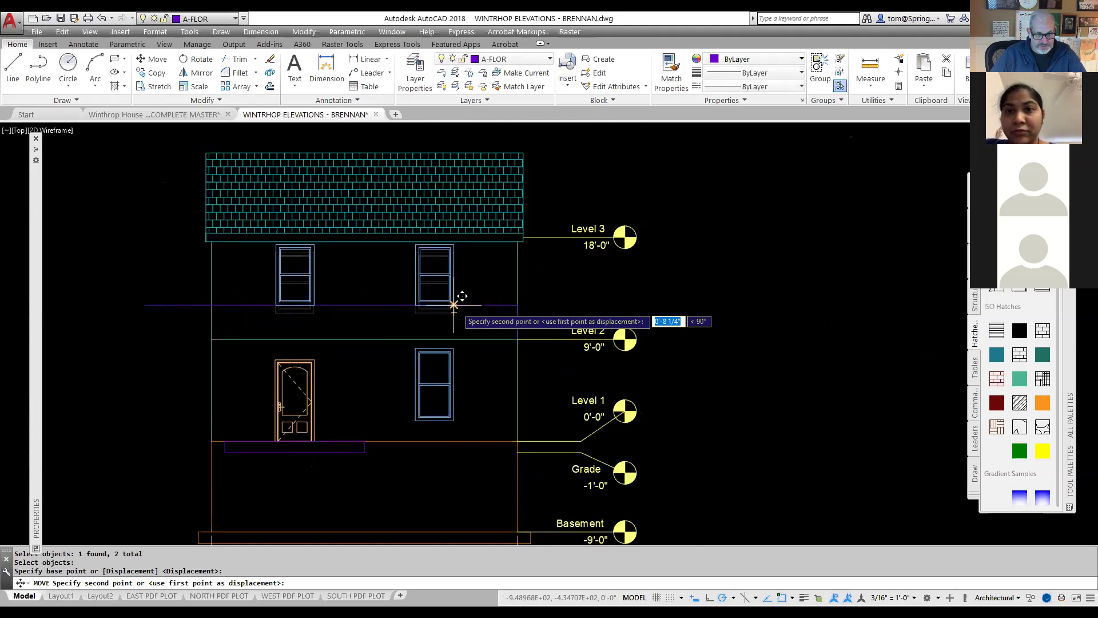
click(458, 300)
- Erase the horizontal guide line below the second-floor windows and the short vertical guide on the right wall above Level 2
click(392, 277)
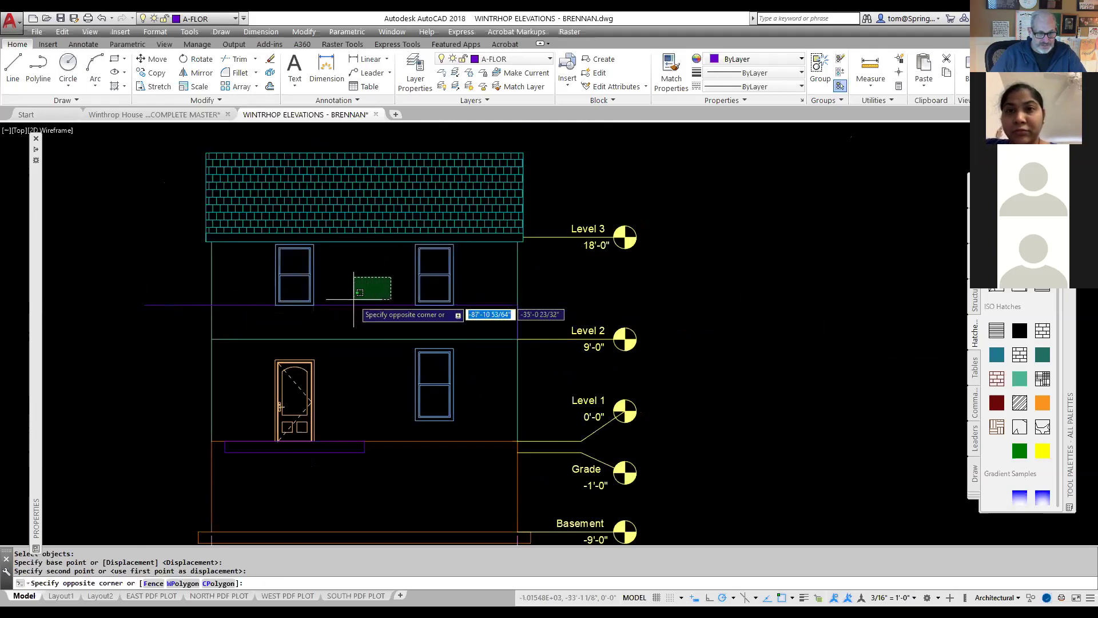
click(350, 309)
key(Delete)
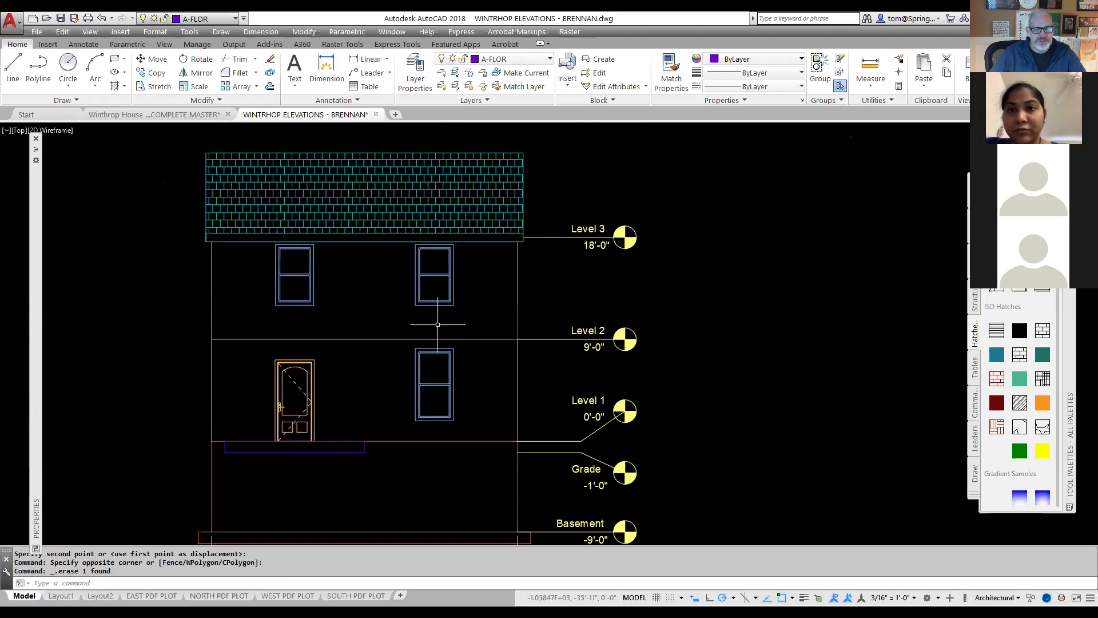
scroll(458, 319, down, 2)
scroll(474, 316, up, 2)
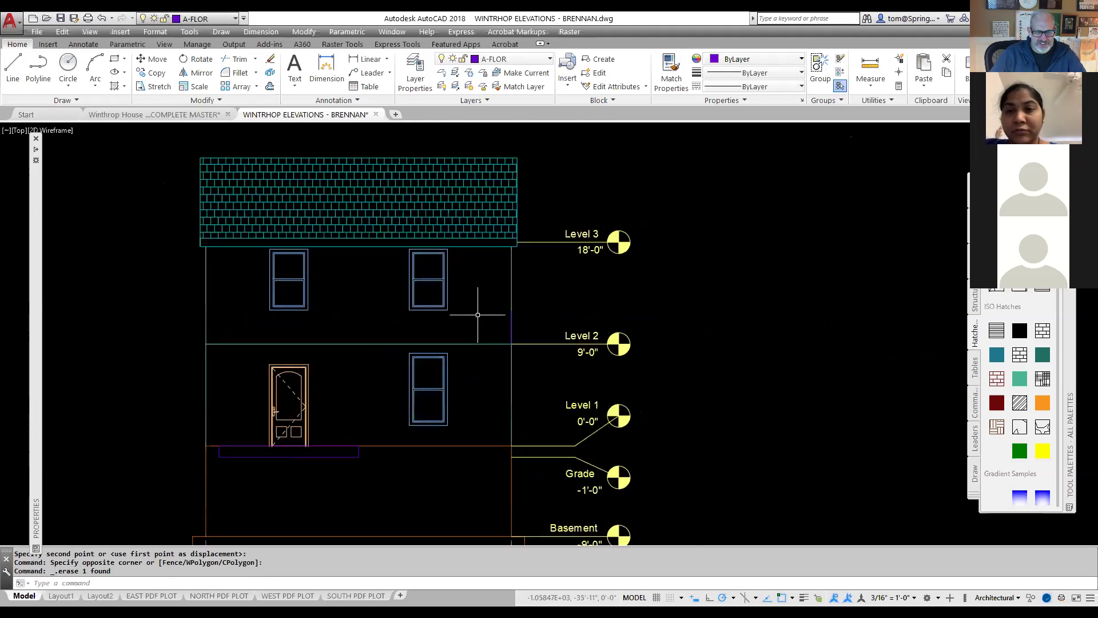
click(511, 319)
key(Delete)
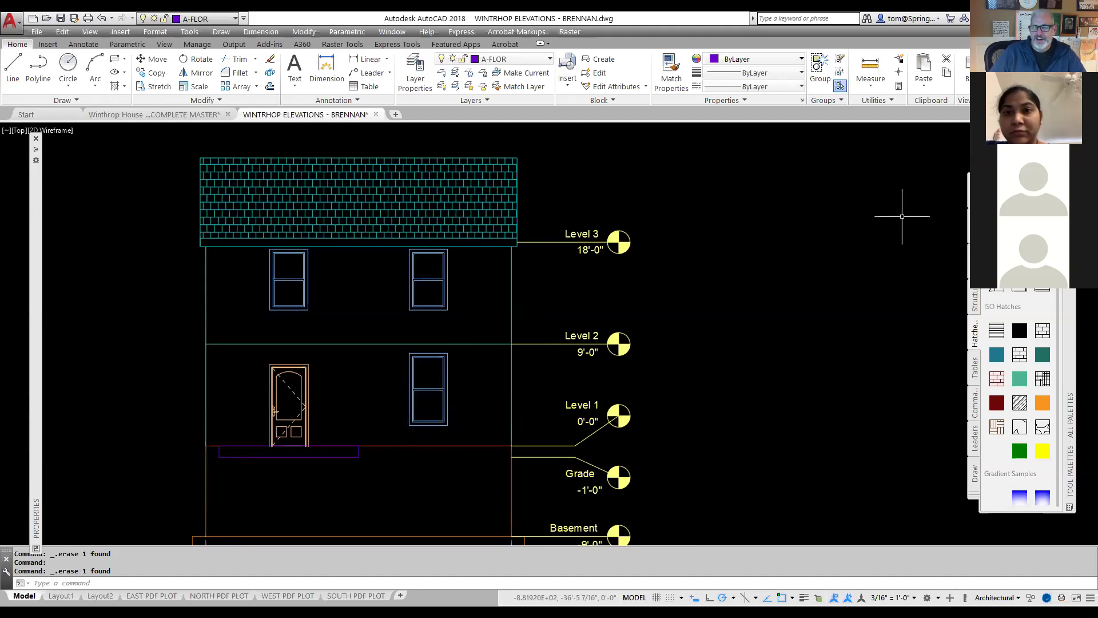
click(900, 87)
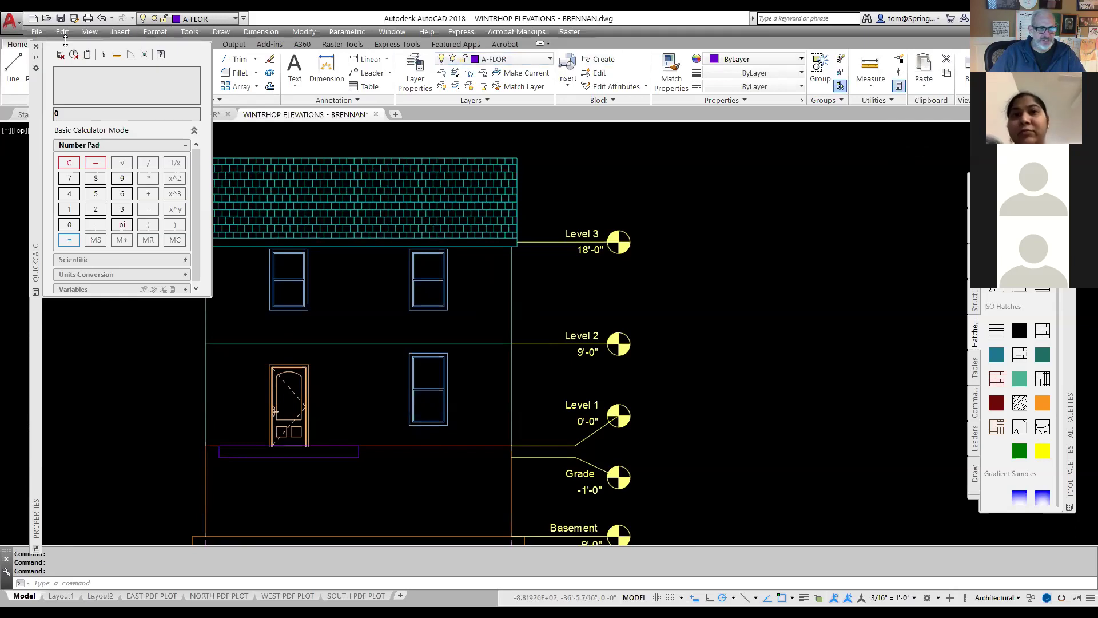
click(36, 47)
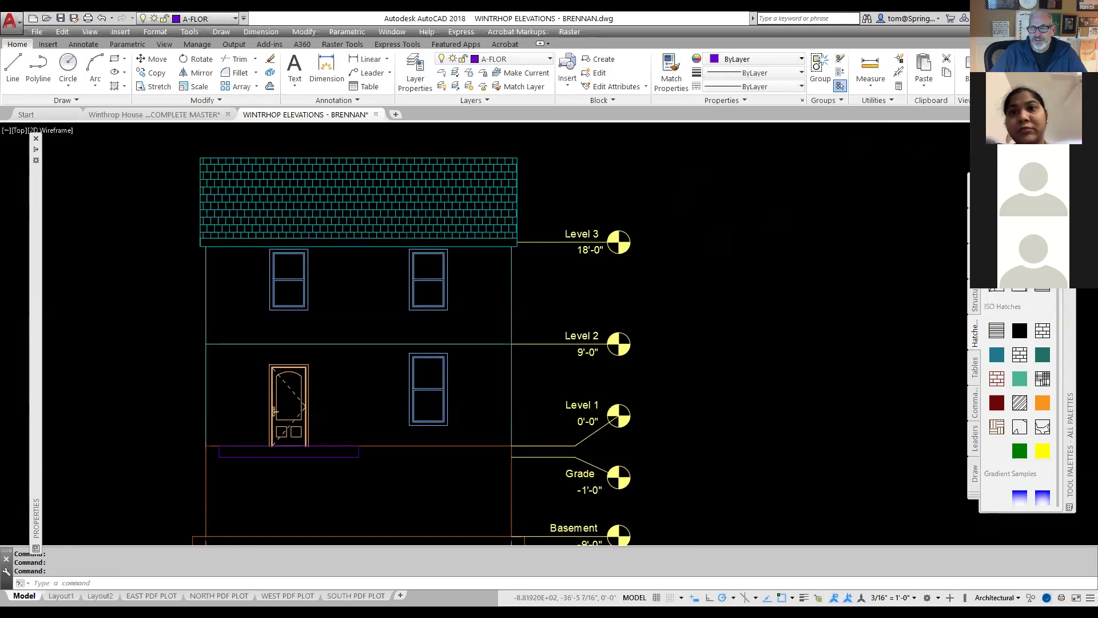
mouse_move(904, 73)
mouse_down()
mouse_move(883, 84)
mouse_move(890, 97)
mouse_move(917, 84)
mouse_move(893, 74)
mouse_up()
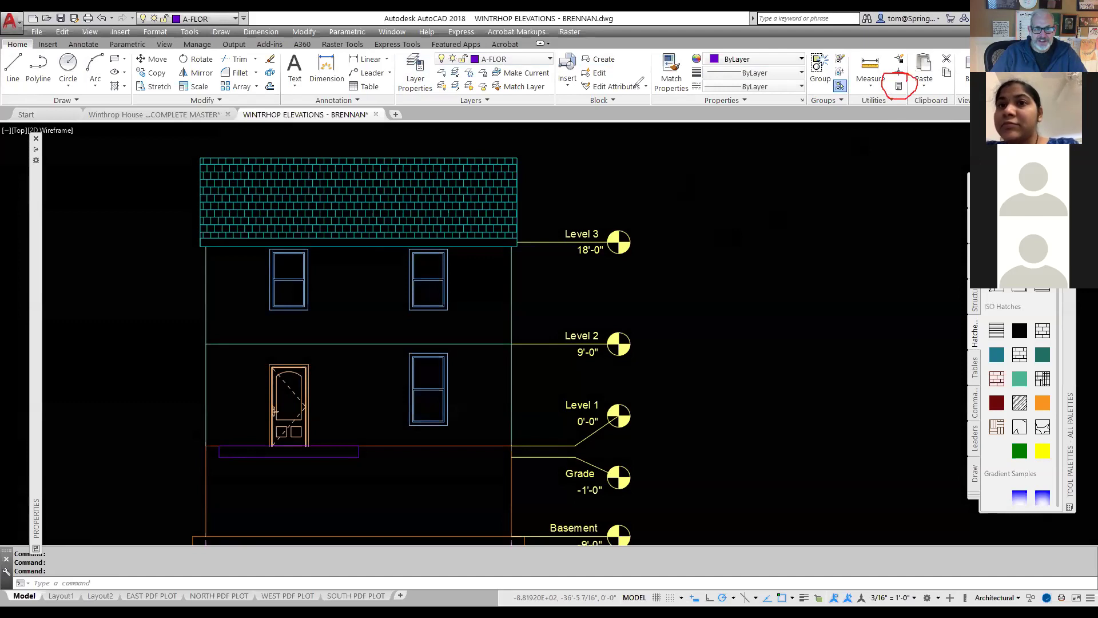
- Open the QuickCalc calculator and evaluate 9'-11.5/2
click(899, 87)
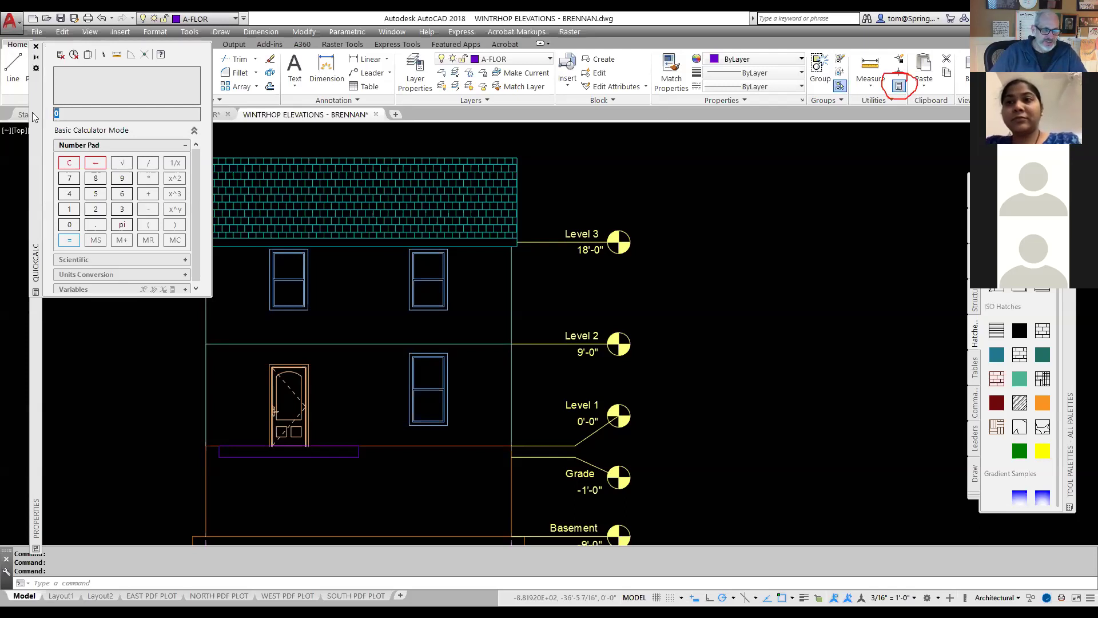
text(9)
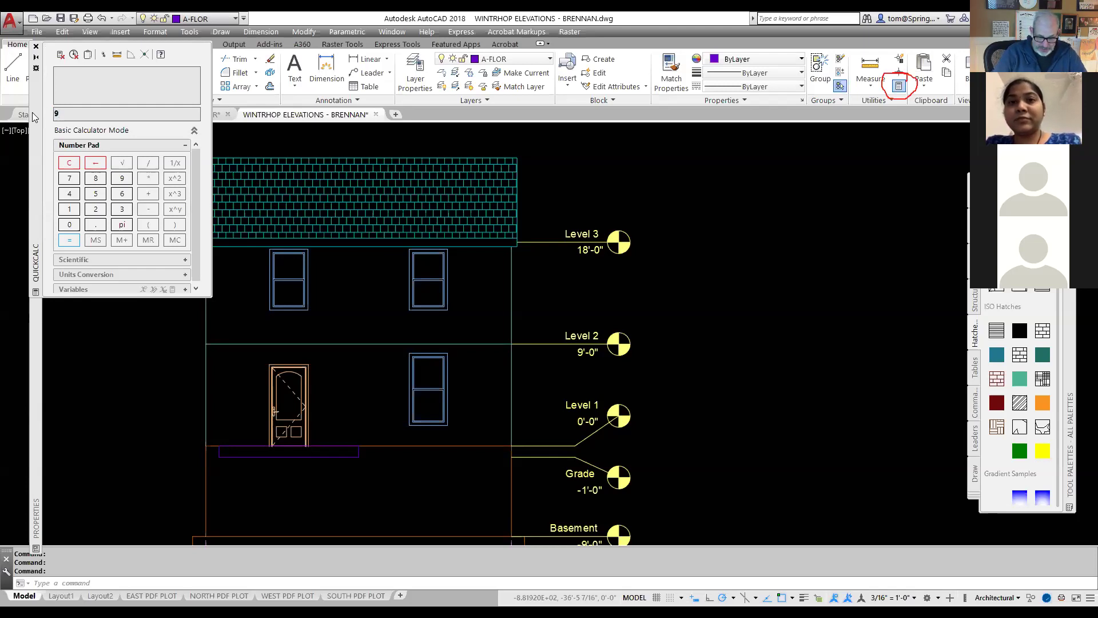
text('-11.5)
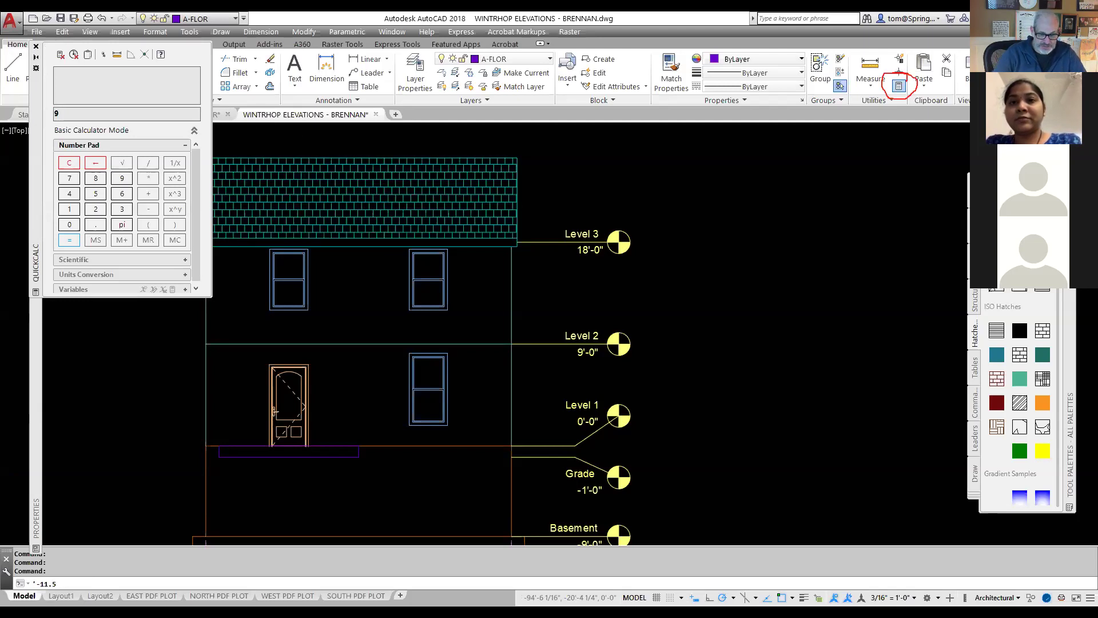
text(-)
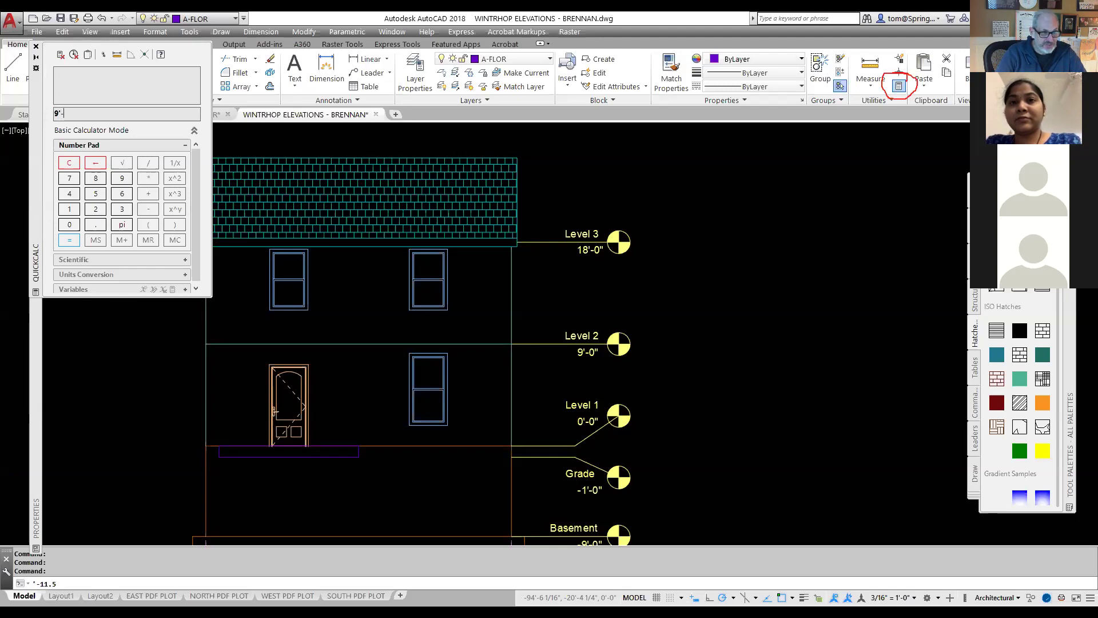
text(11.5)
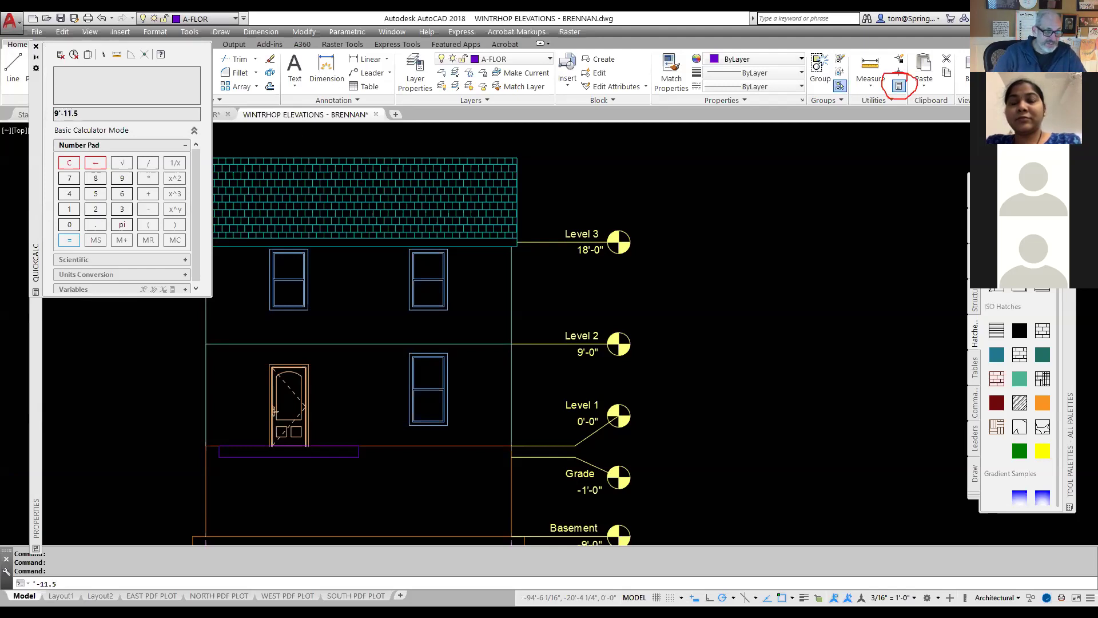
click(151, 164)
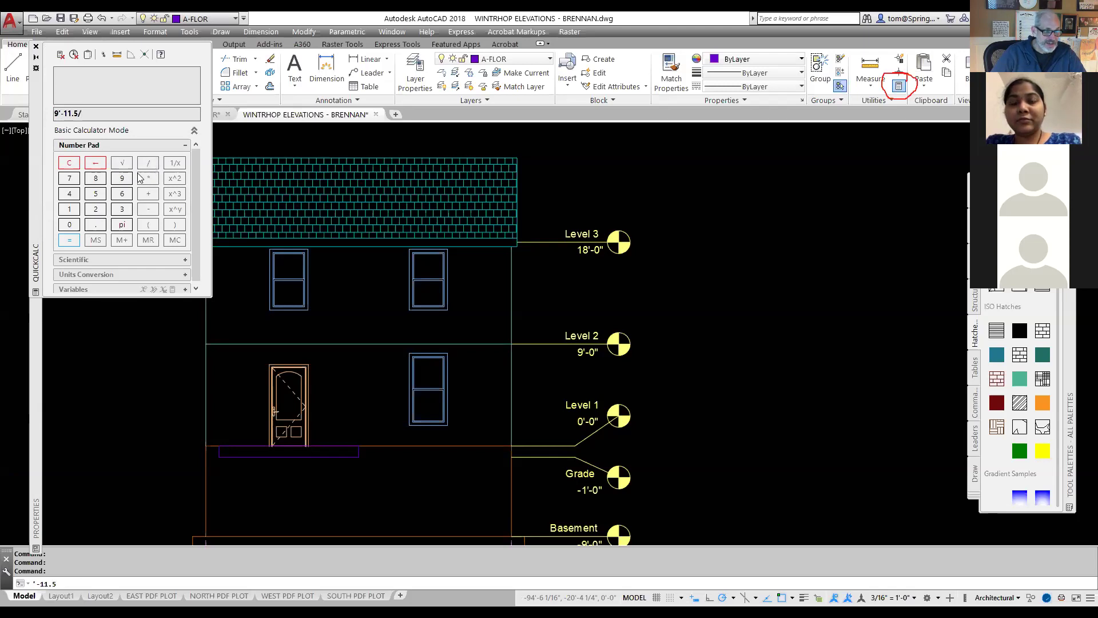
click(95, 209)
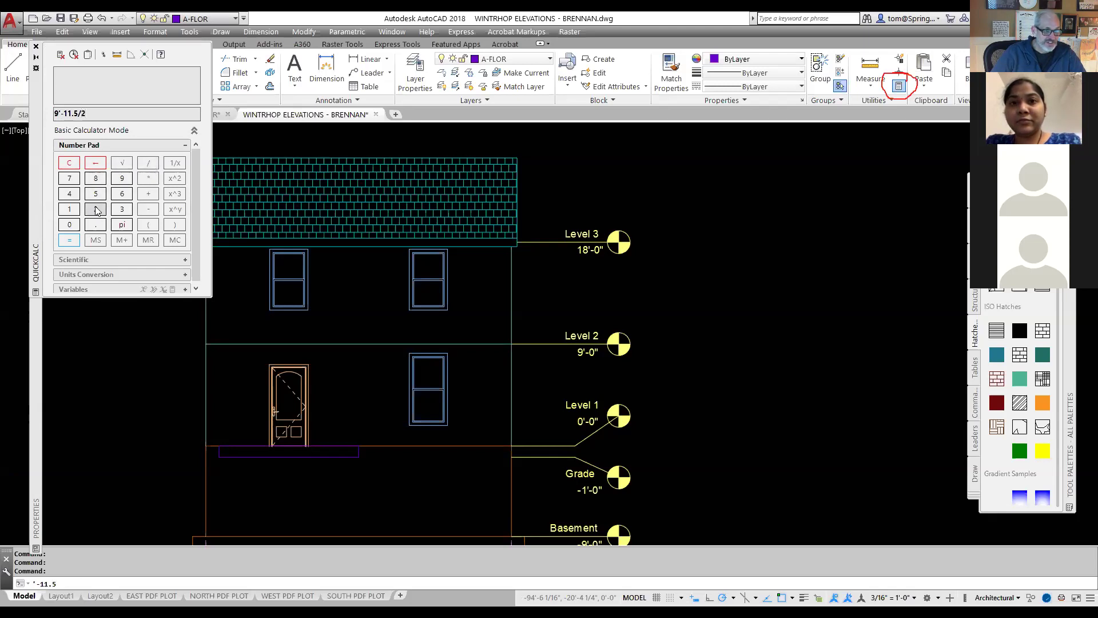
click(75, 244)
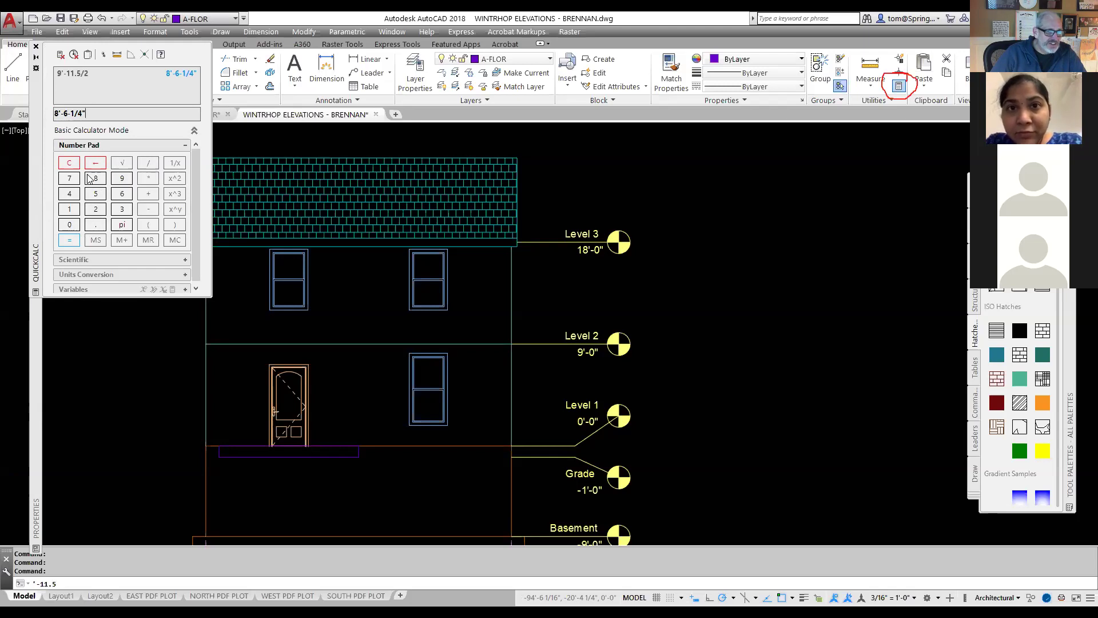
- Clear the calculator entry, evaluate 9'-11.5 on its own, and divide that result by 2
click(69, 163)
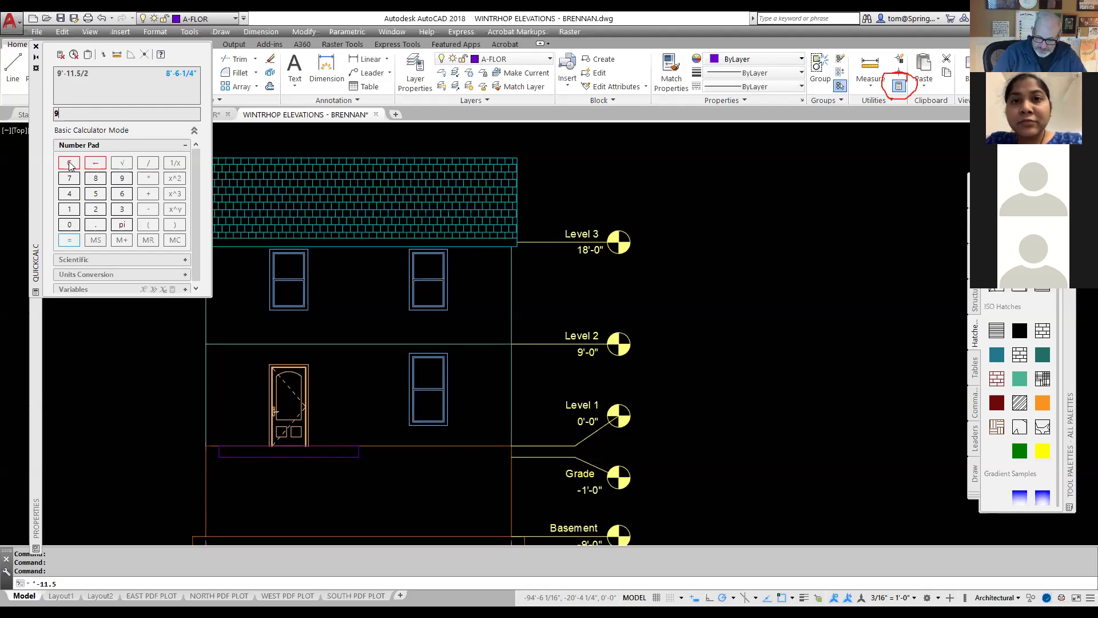
text(9'-11.5/)
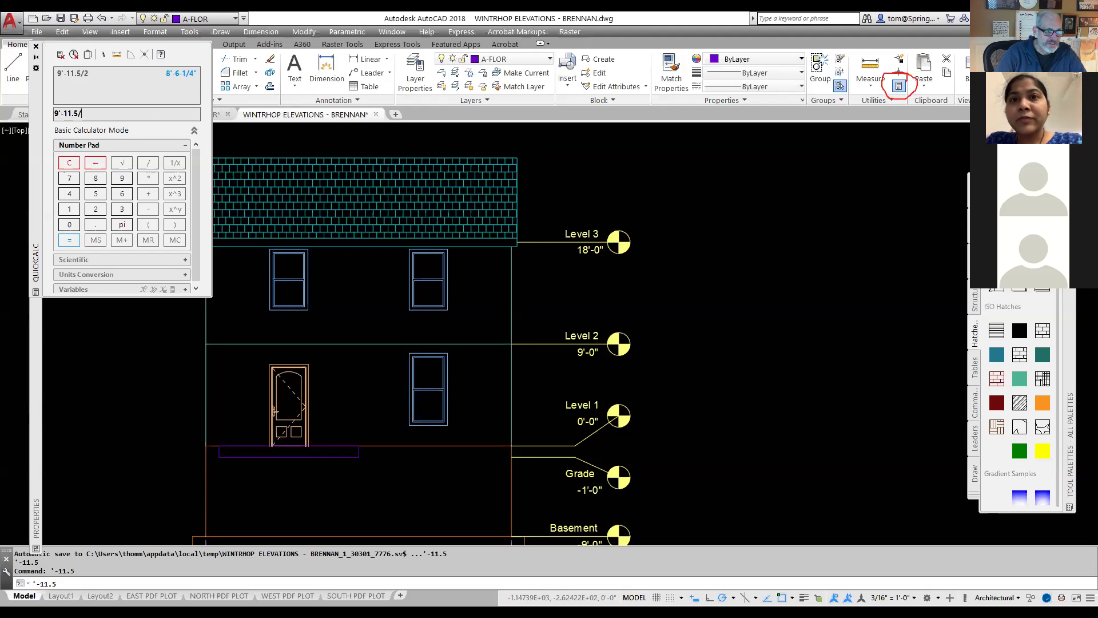
key(BackSpace)
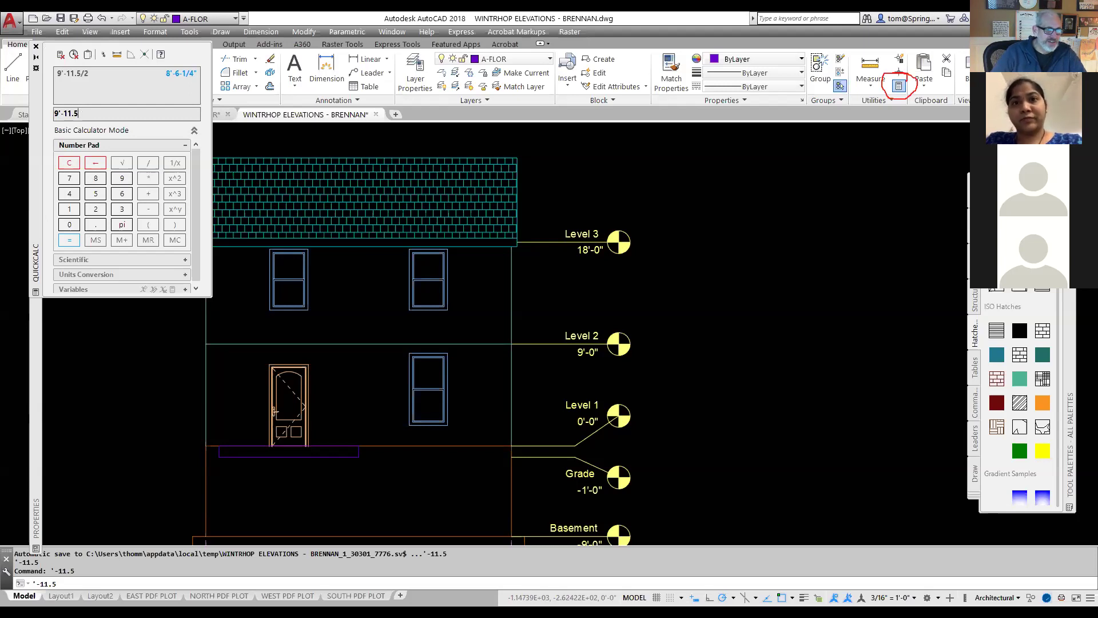
click(151, 164)
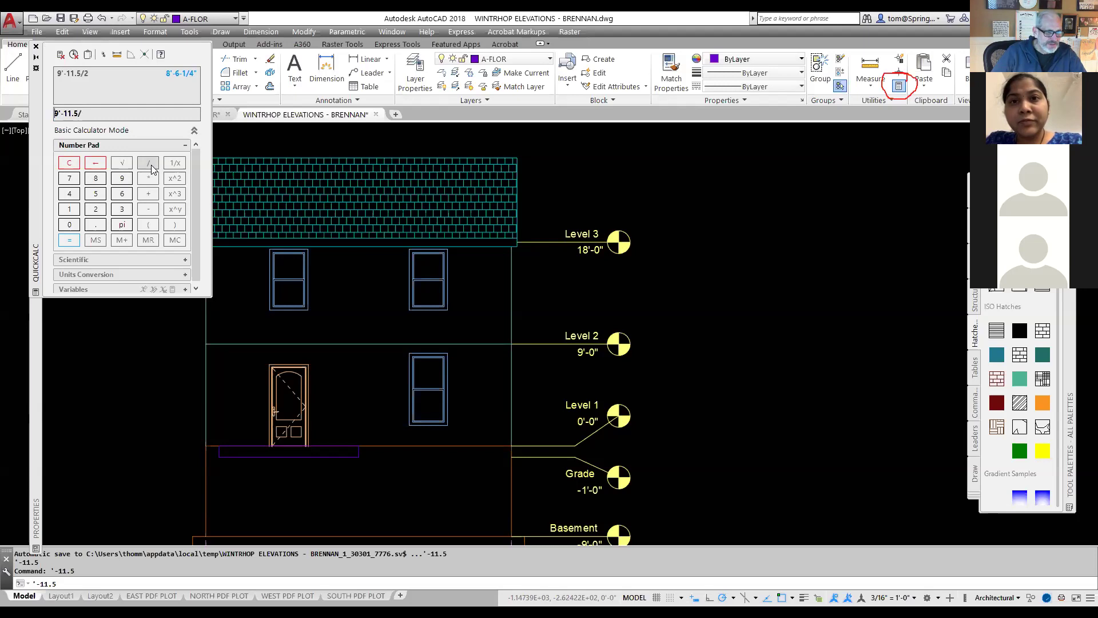
click(98, 213)
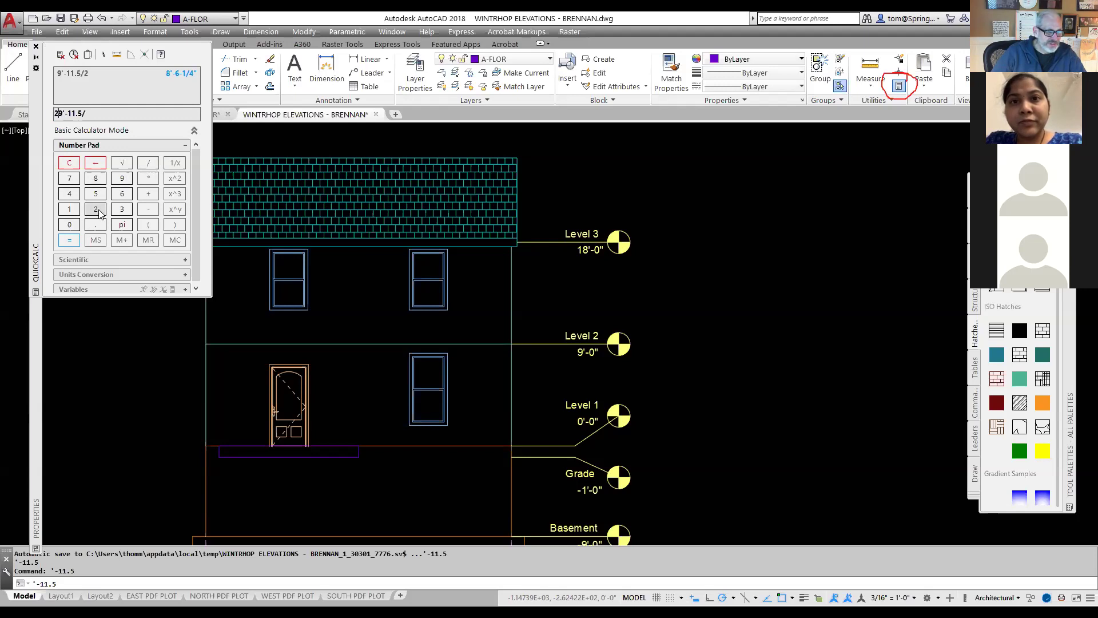
key(BackSpace)
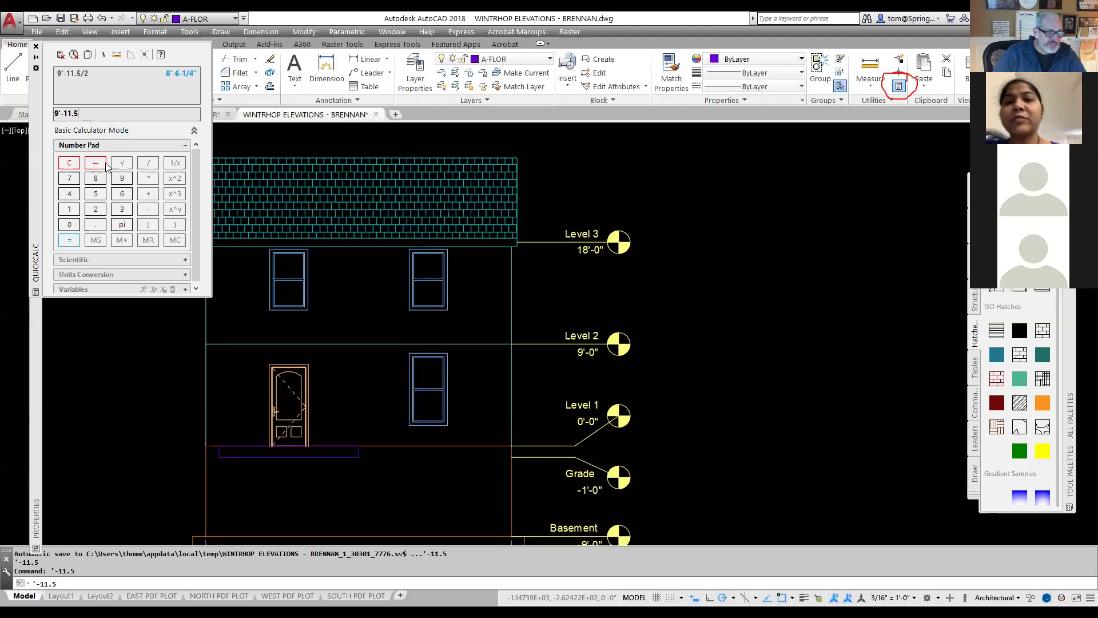
key(Return)
click(148, 164)
text(2"/2)
key(Return)
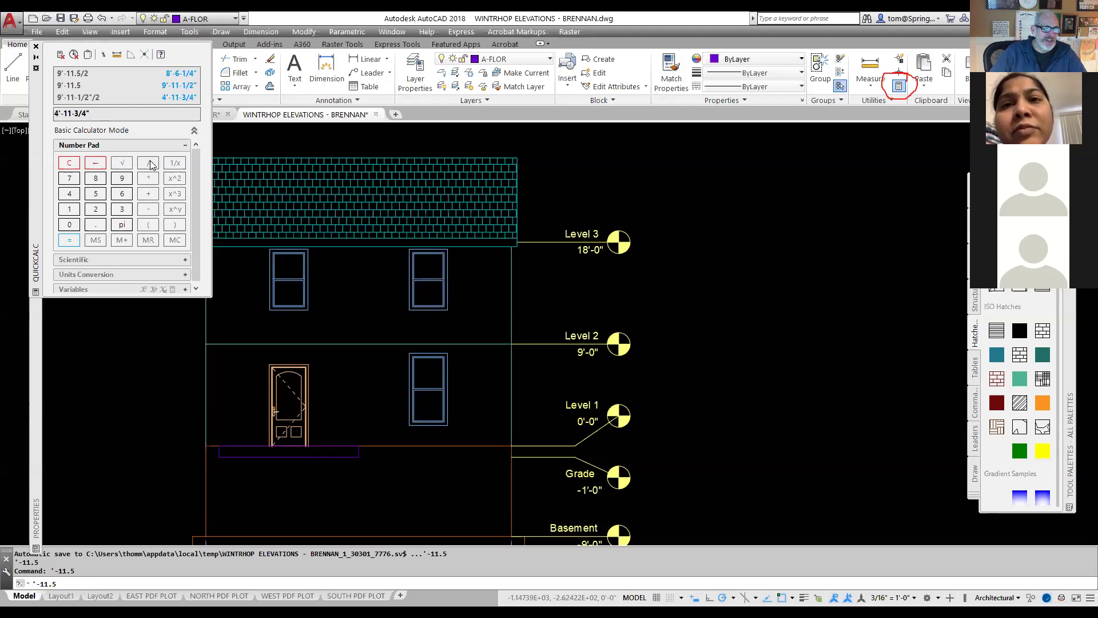
- Draw a 4'11.75 horizontal line along the floor line from the landing's upper-left corner toward the door
click(12, 66)
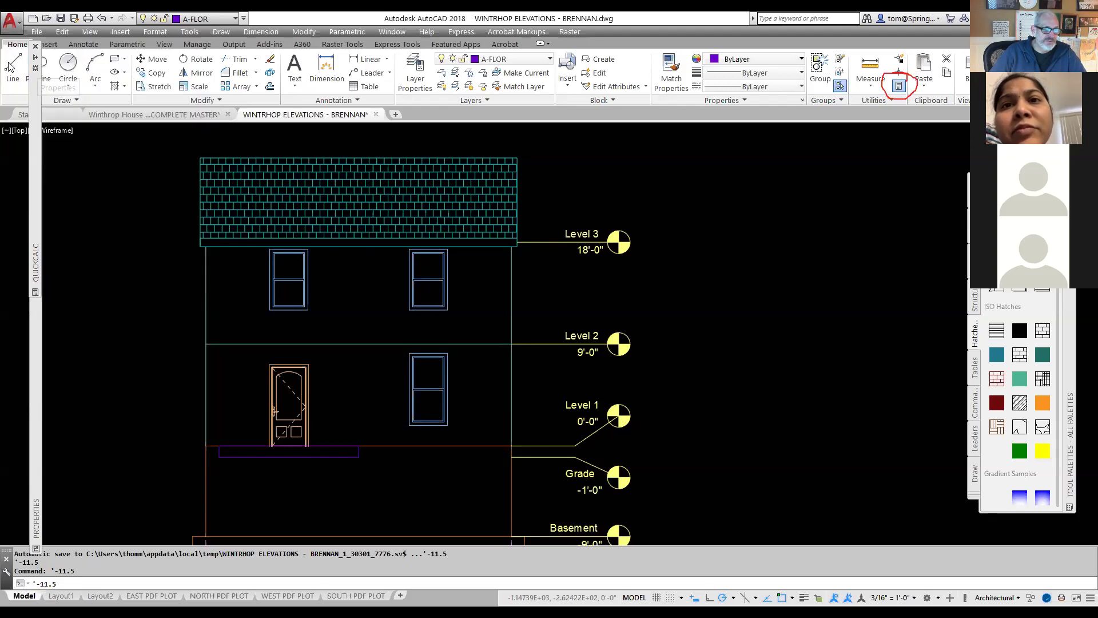
click(218, 446)
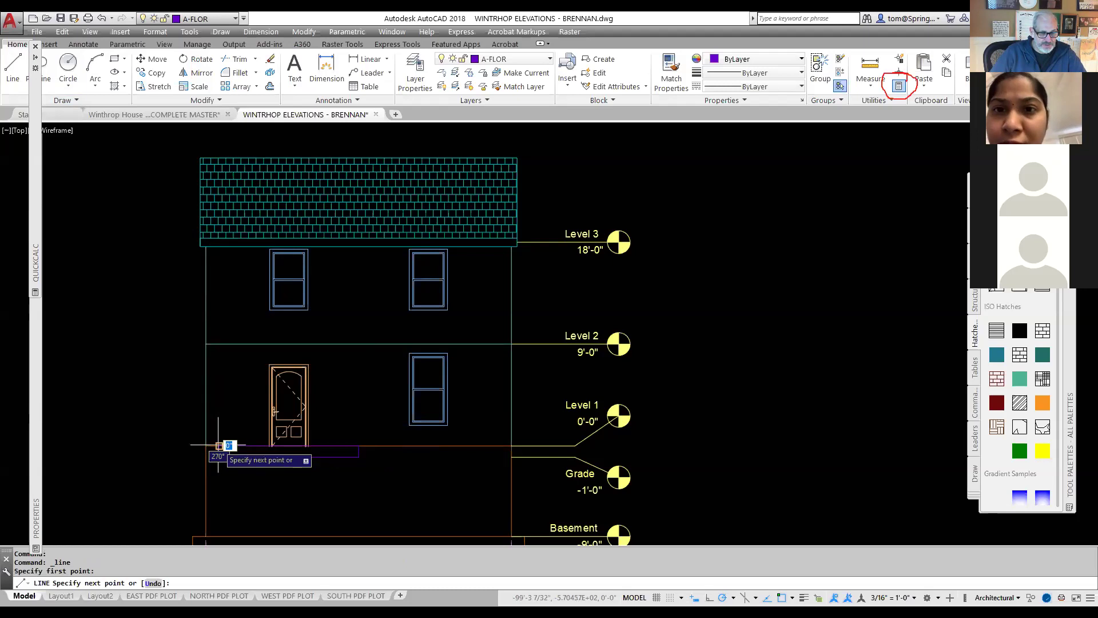
text(4'11.75)
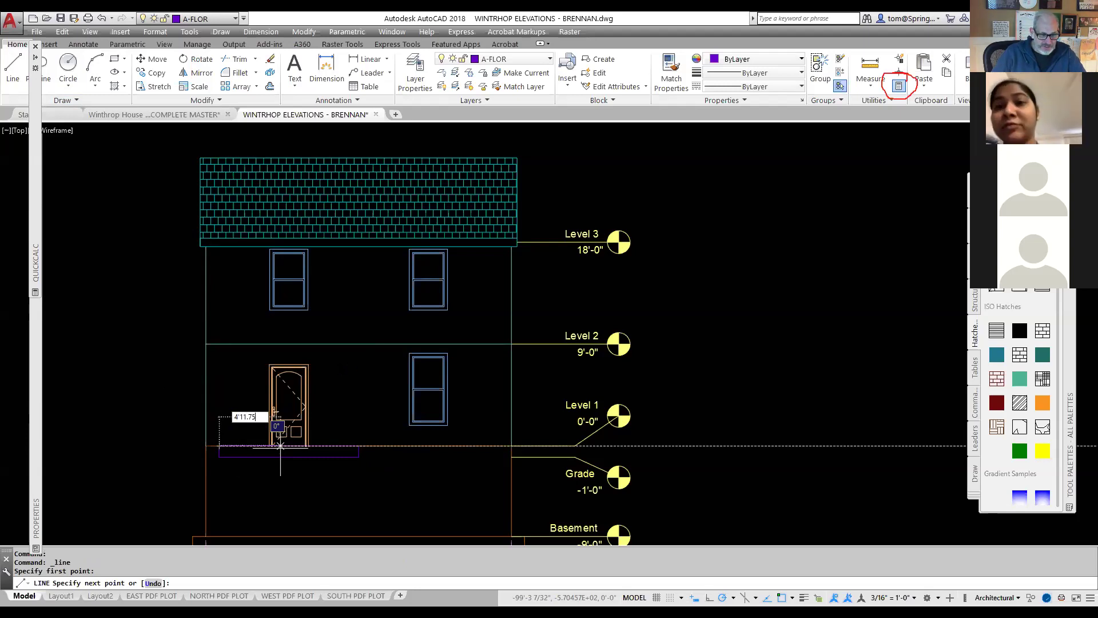
key(Return)
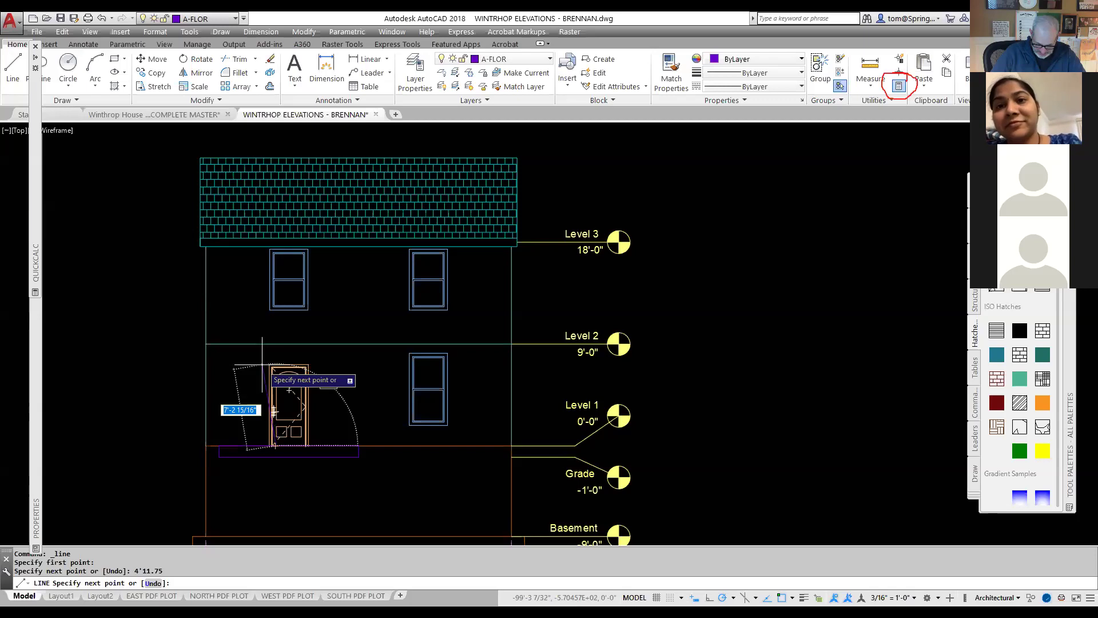
key(Escape)
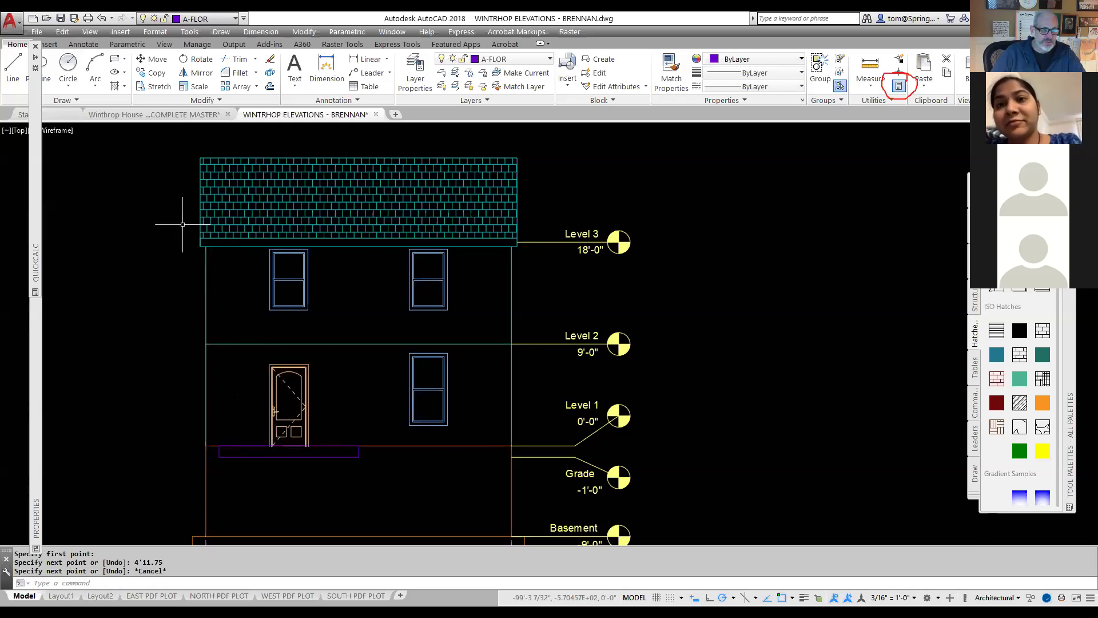
- Start a line at the door's bottom midpoint, try a 4'11.75 segment and a 9' vertical segment, and undo both segments
click(13, 67)
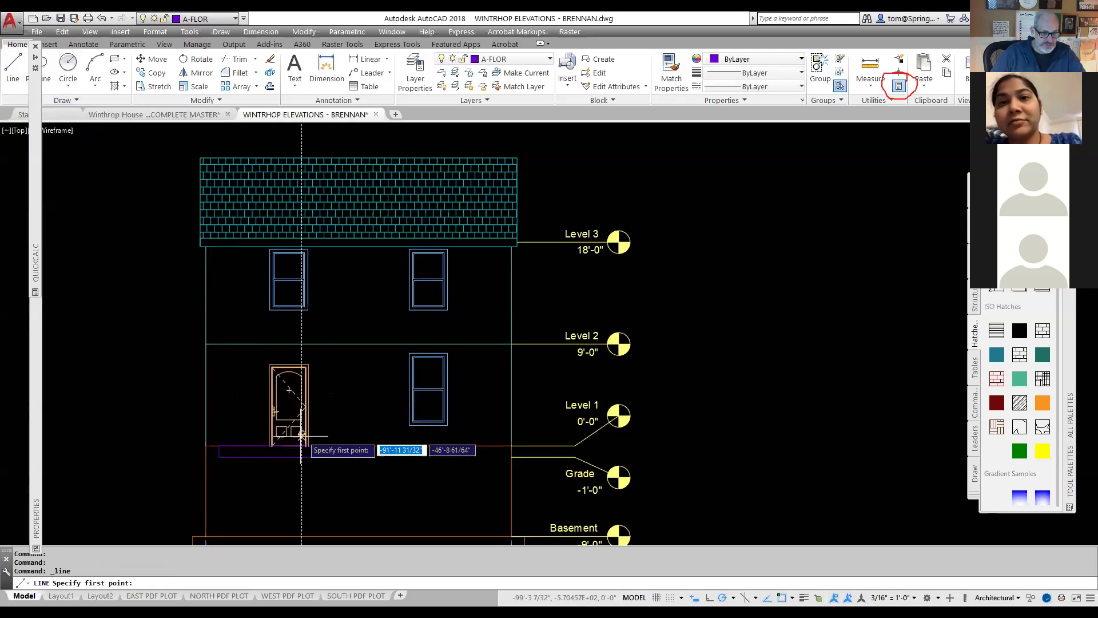
click(289, 446)
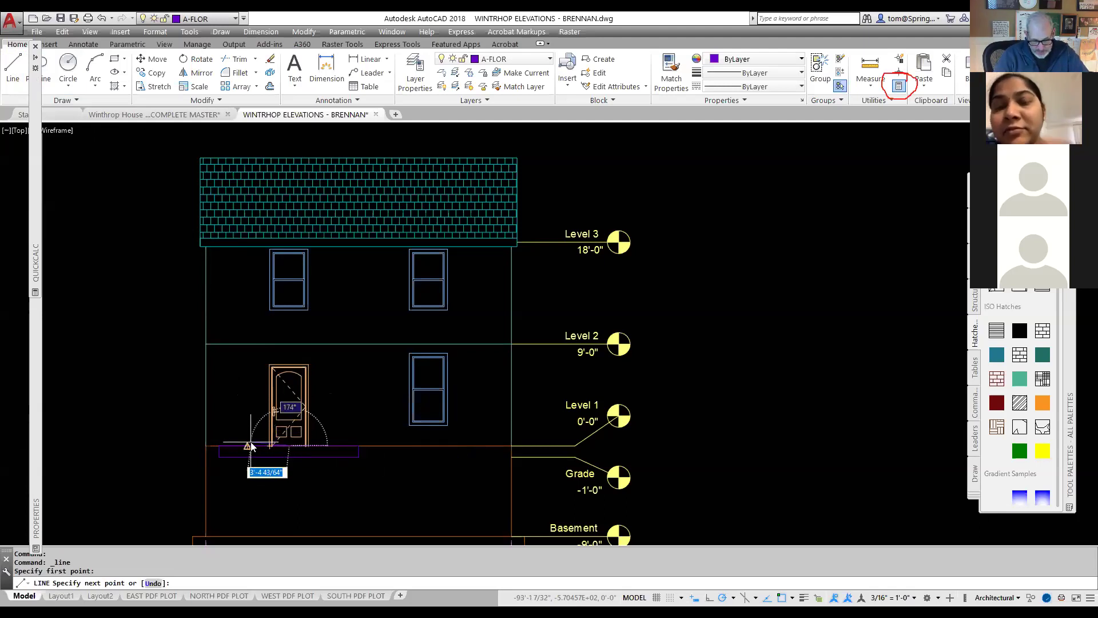
text(4'11.75)
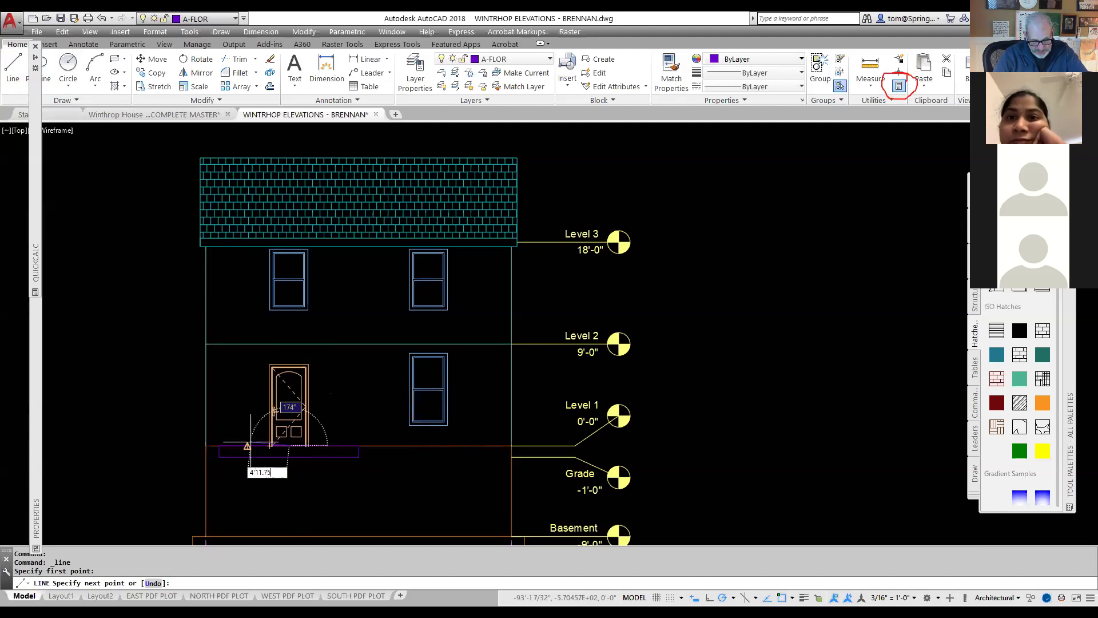
key(Return)
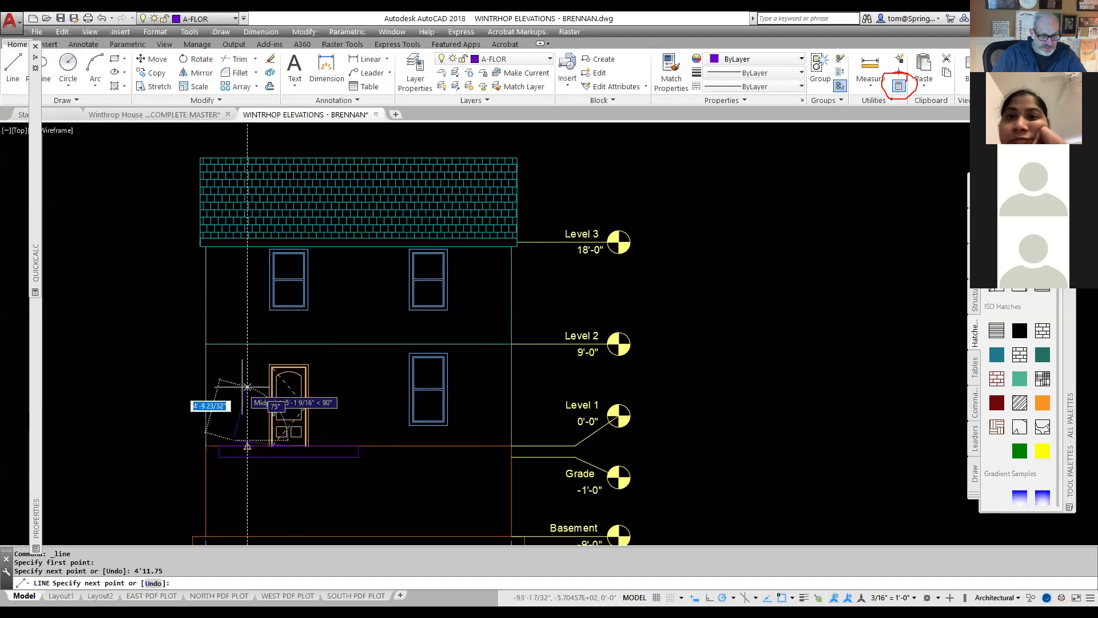
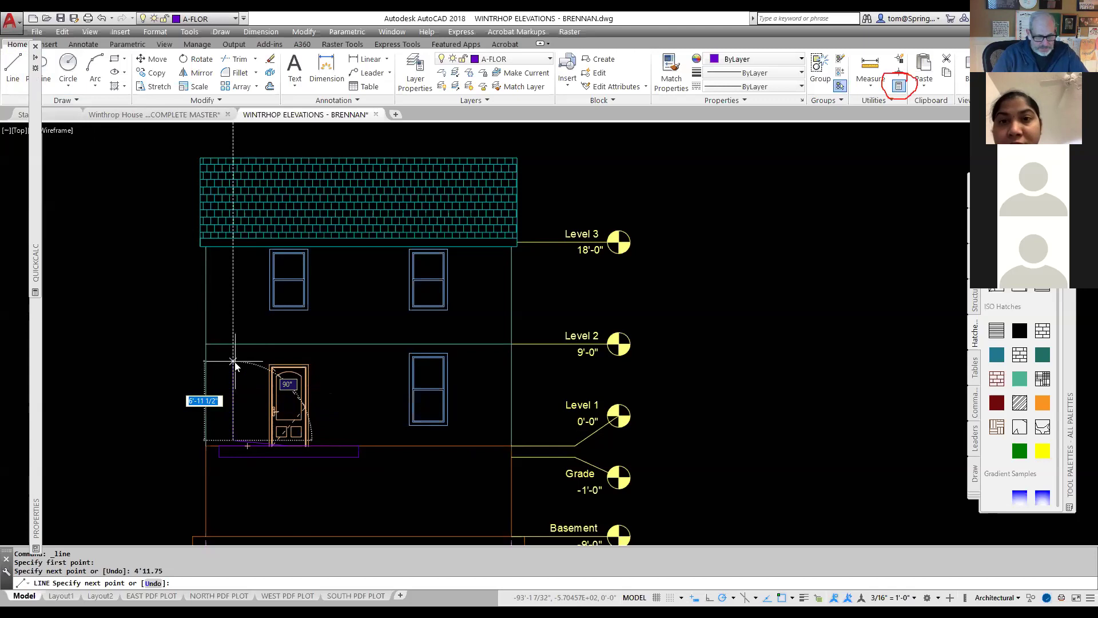
text(9')
key(Return)
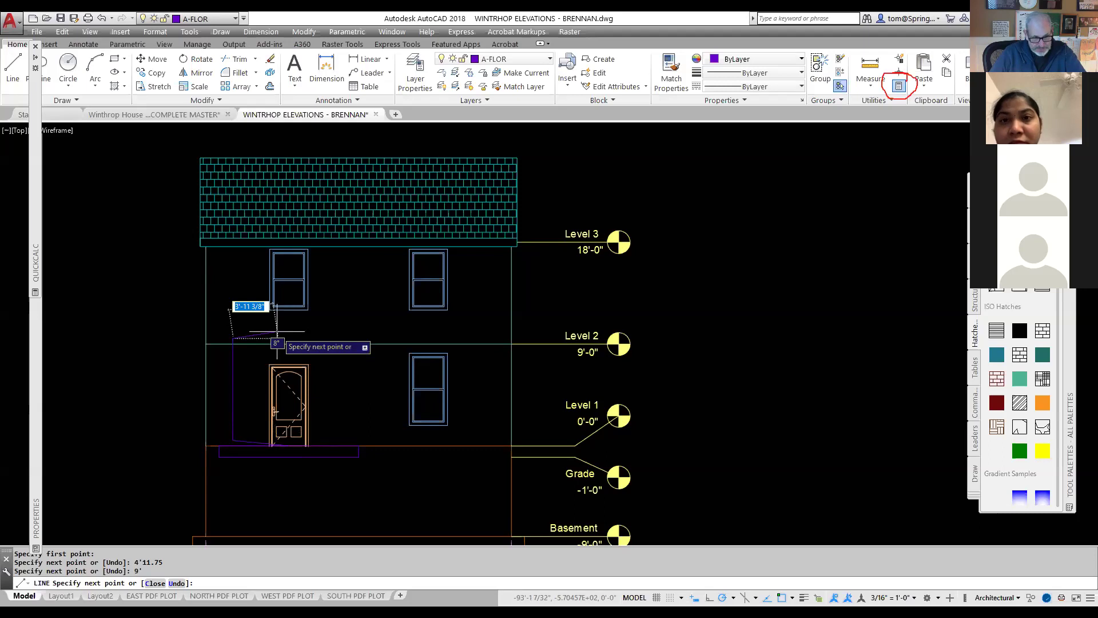
text(u)
key(Return)
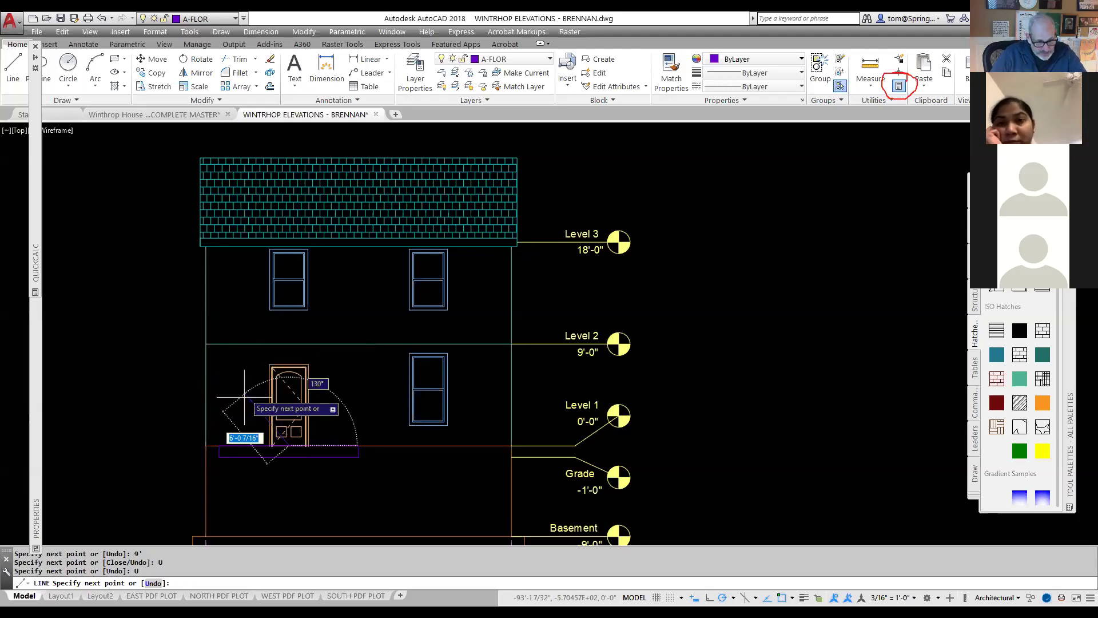
text(u)
key(Return)
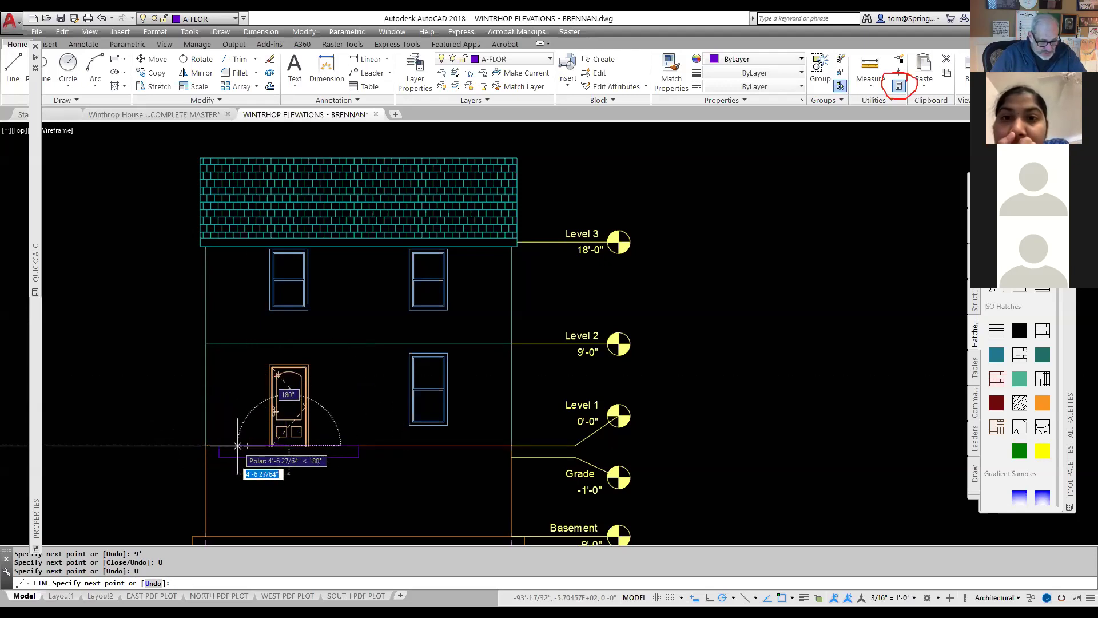
- Draw the post outline left of the door: 4'11.75 left along the floor line, 8'6 up, 12 across and back down to the floor
text(4')
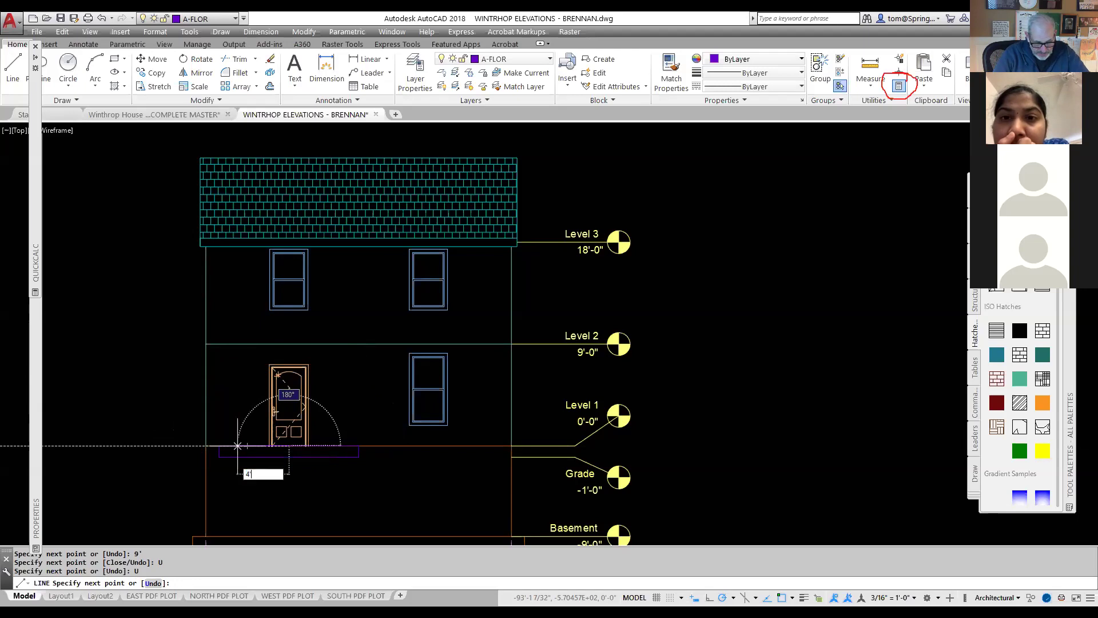
text(11.75)
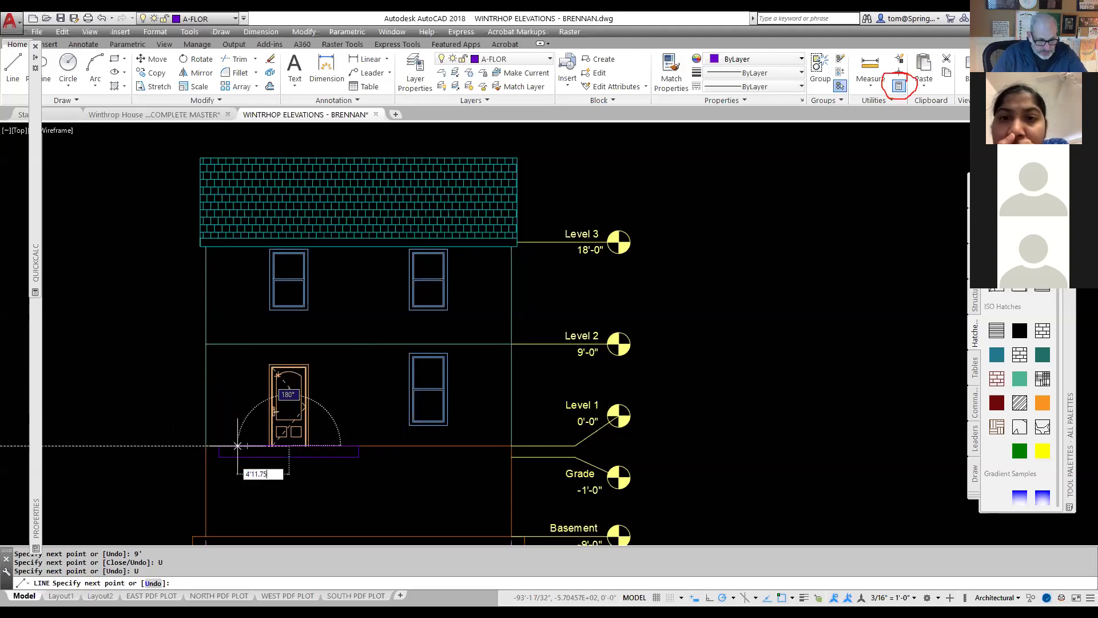
key(Return)
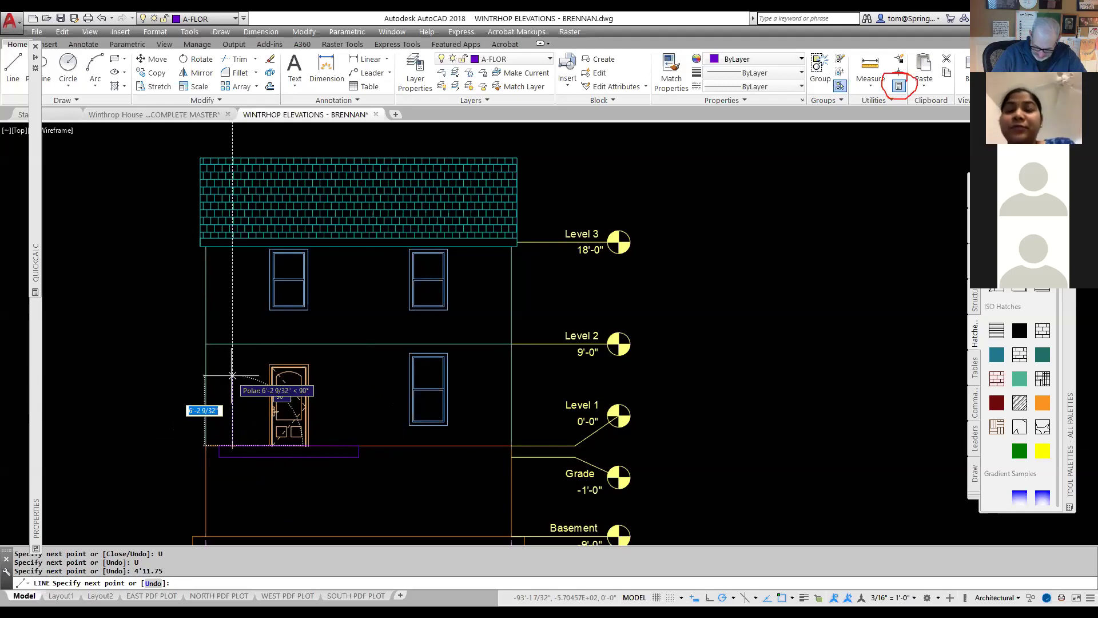
text(8'6)
key(Return)
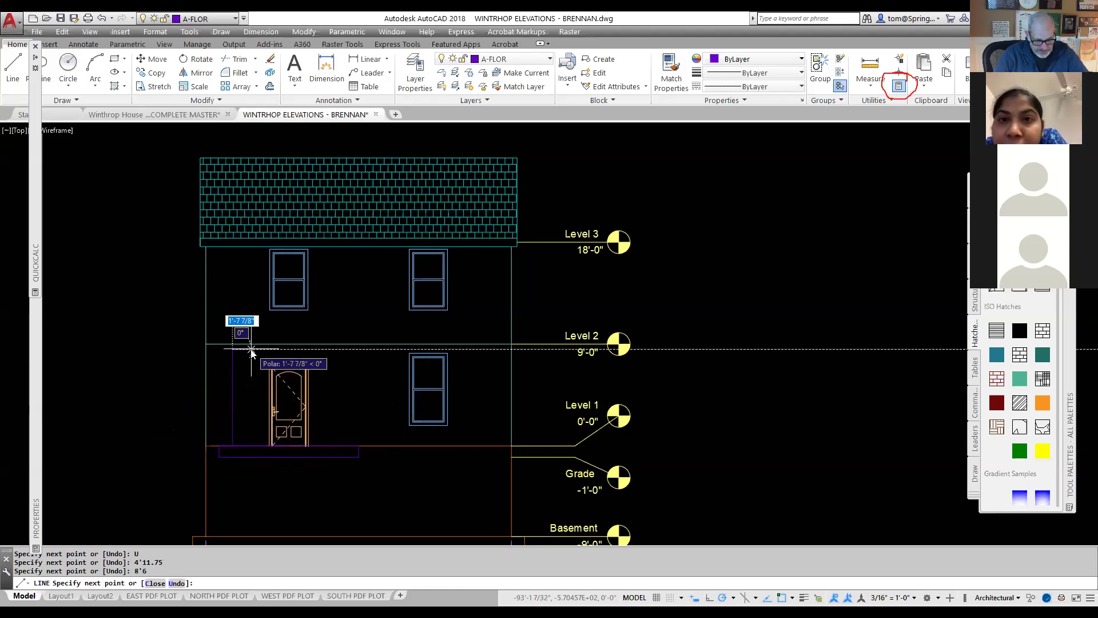
text(12)
key(Return)
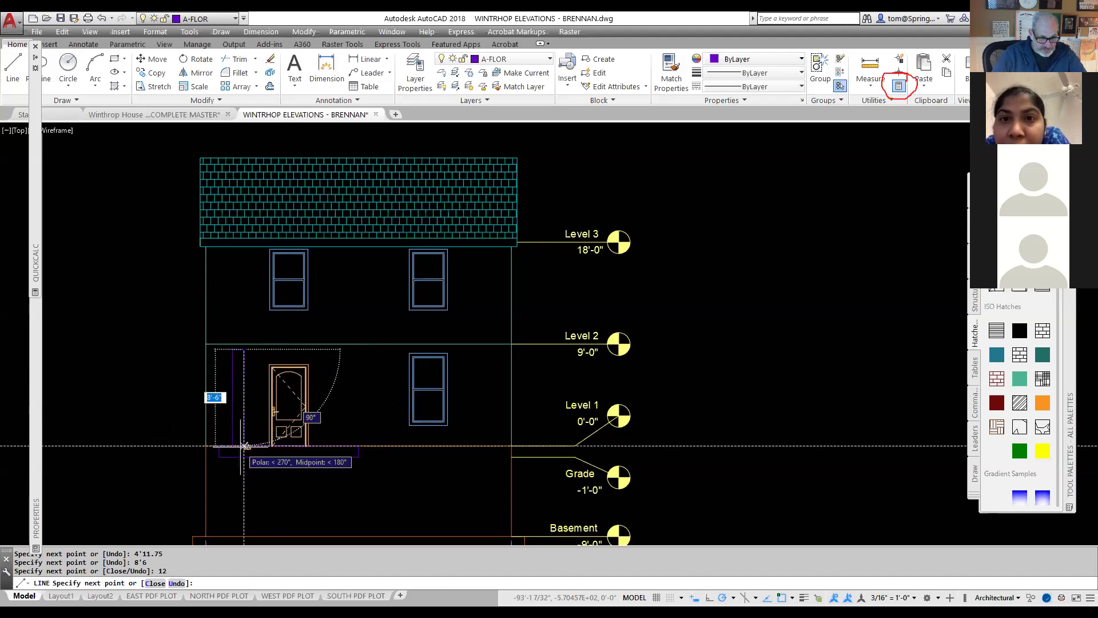
click(244, 446)
key(Escape)
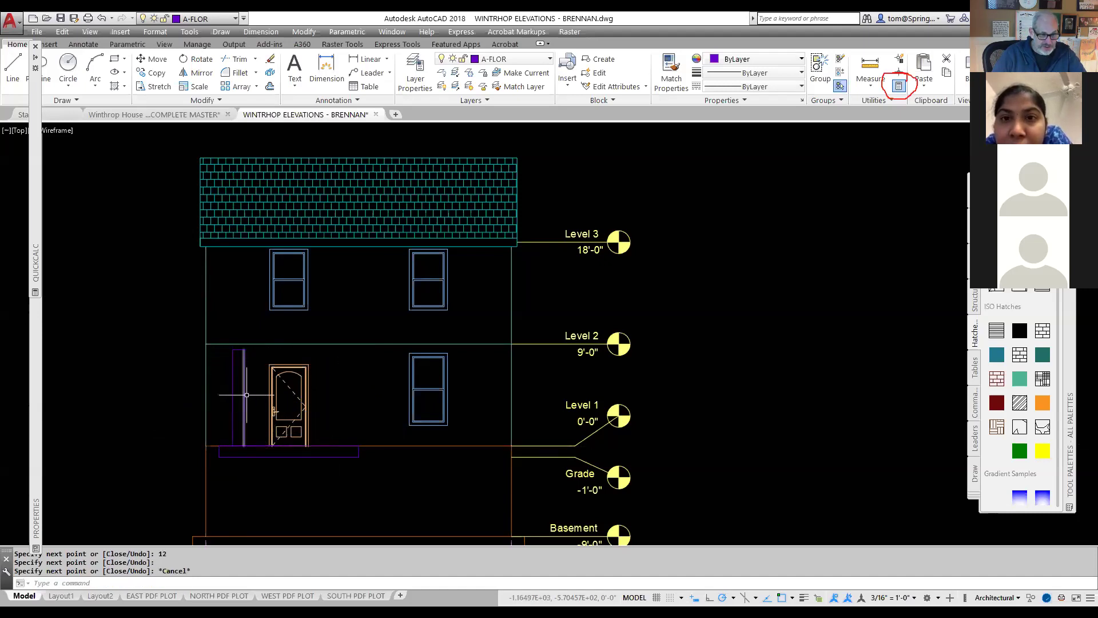
- Move the three lines of the post outline left of the door to the A-WALL layer
click(230, 452)
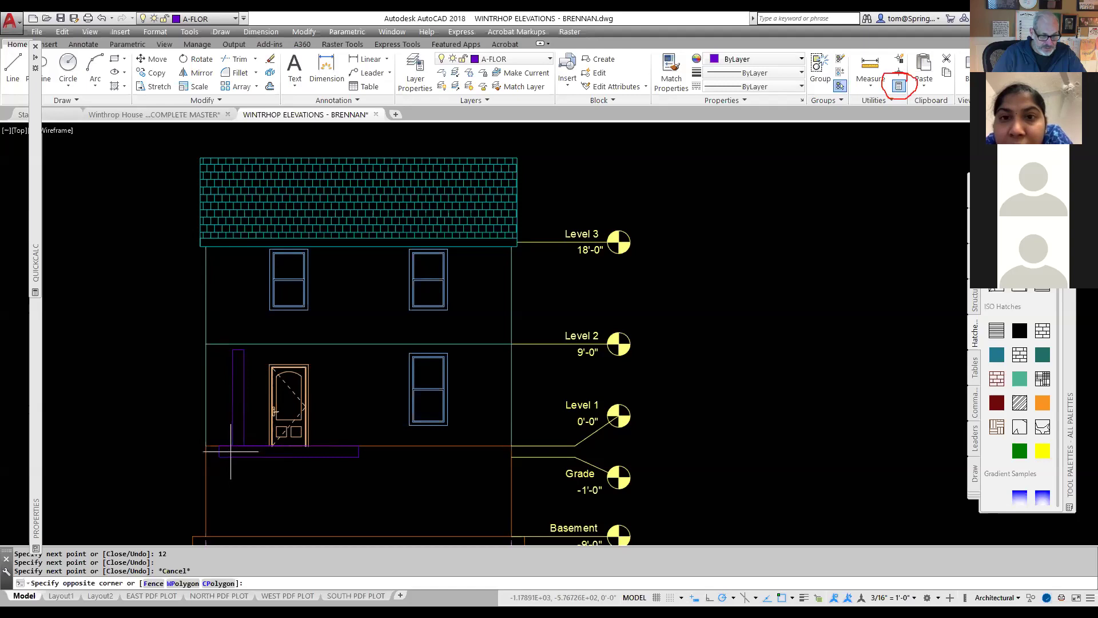
click(251, 344)
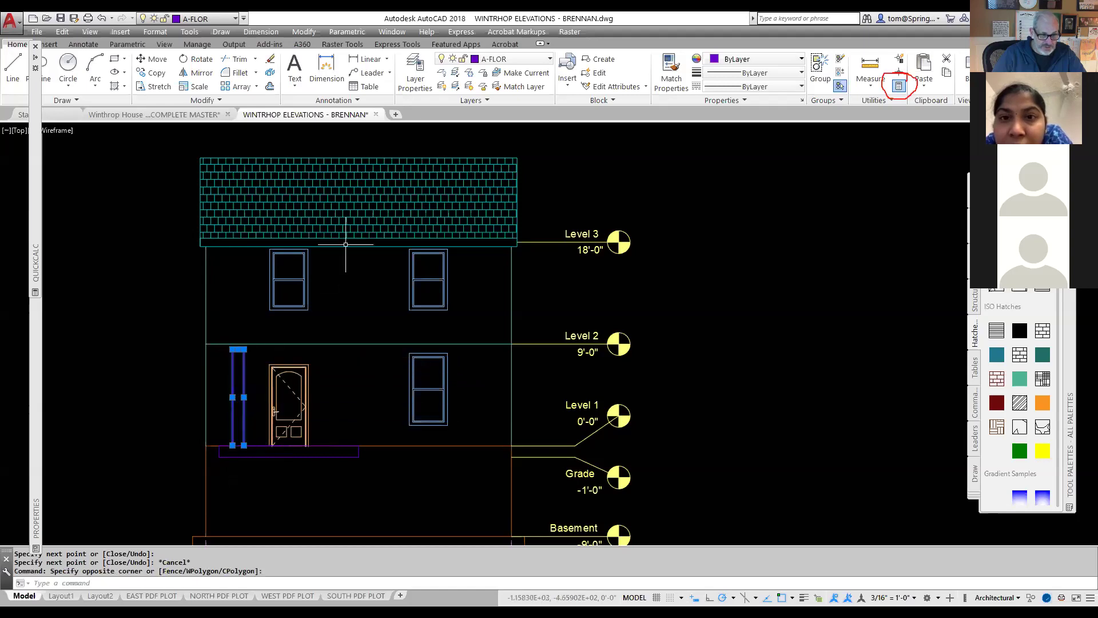
click(550, 60)
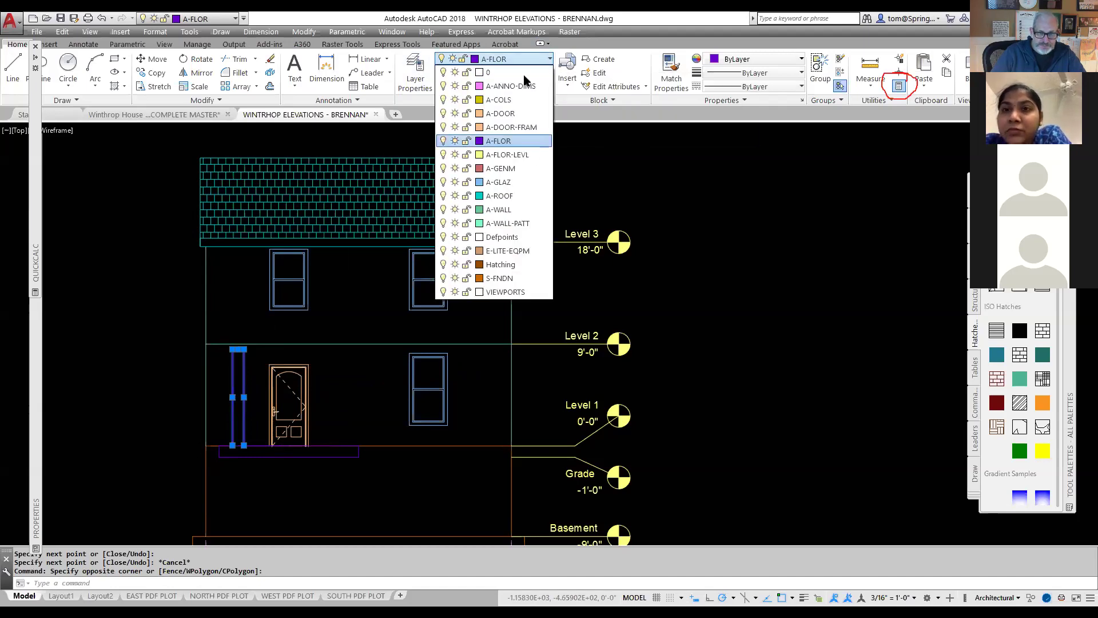
click(504, 210)
key(Escape)
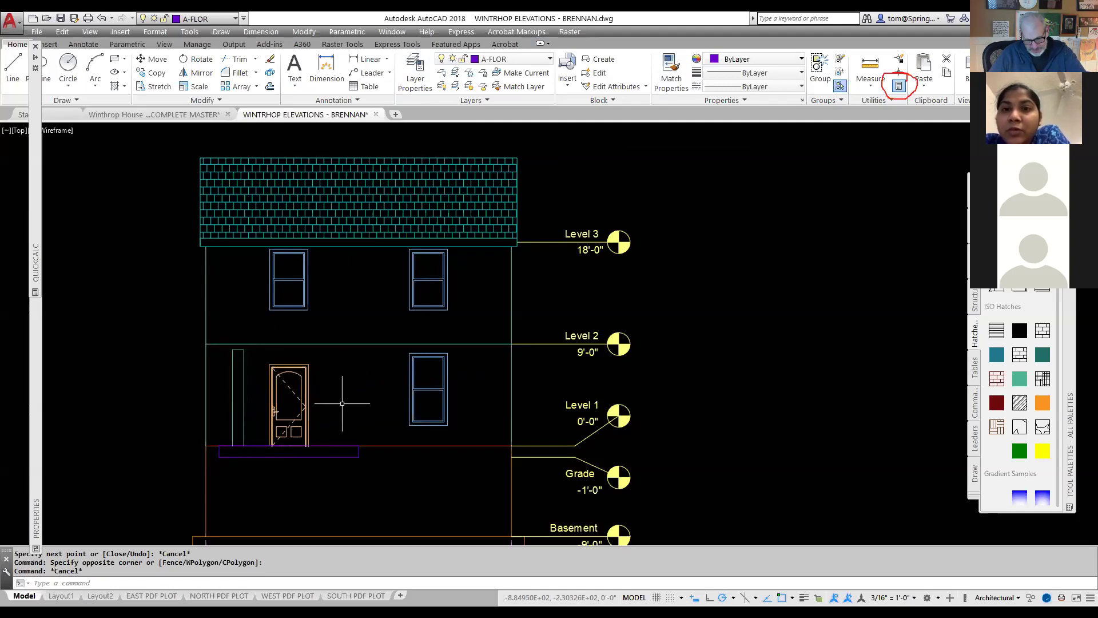
- Mirror the post outline about the door's vertical centerline, keeping the original
text(MI)
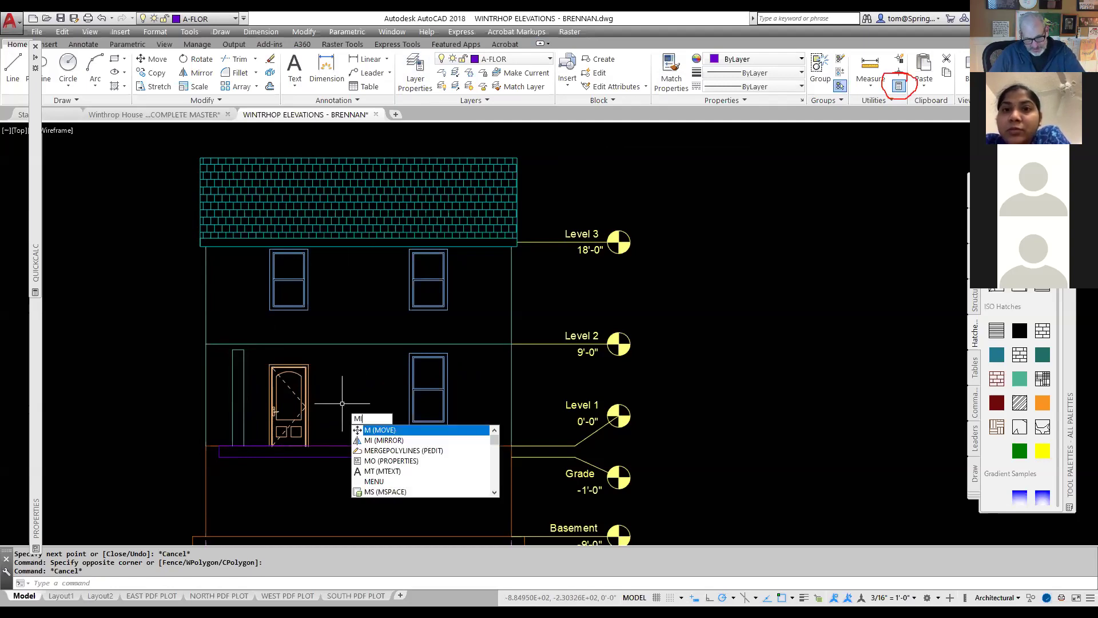
key(Return)
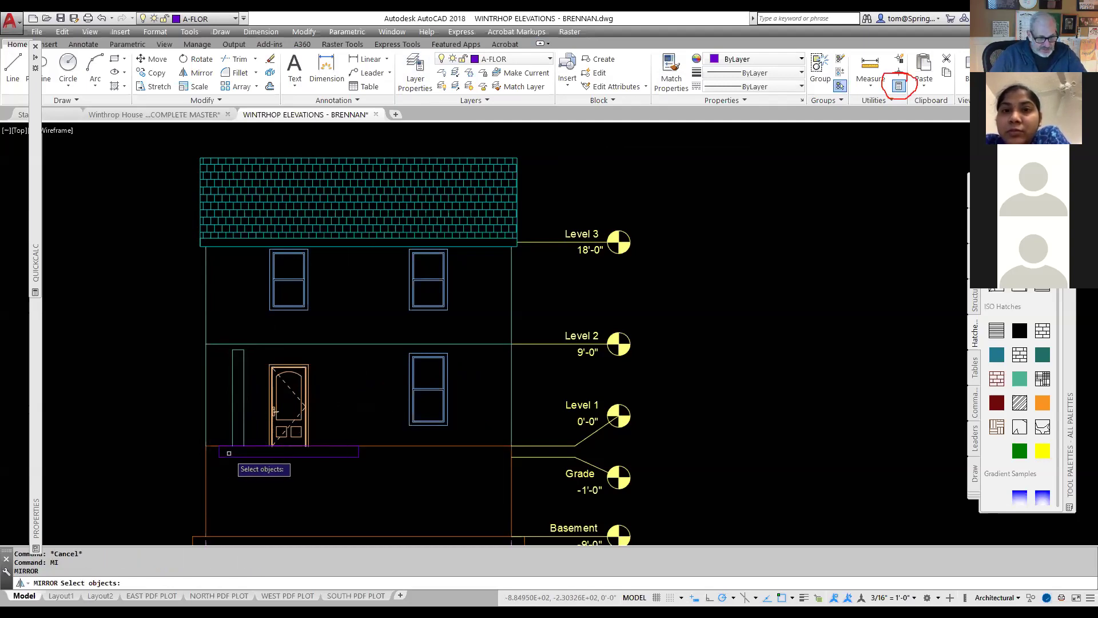
click(228, 453)
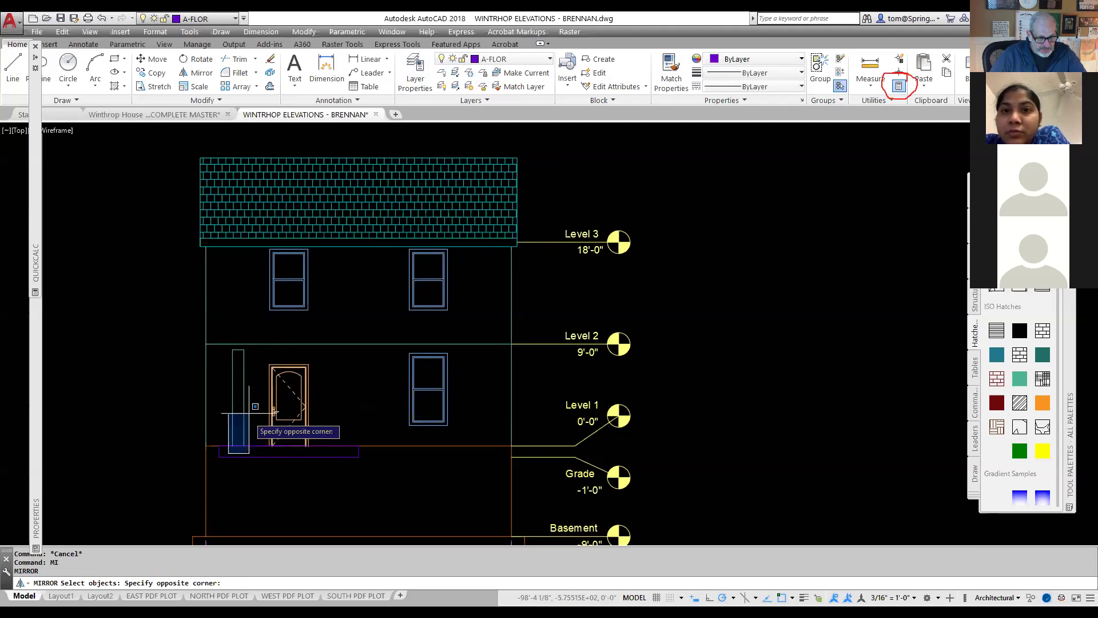
click(250, 340)
key(Return)
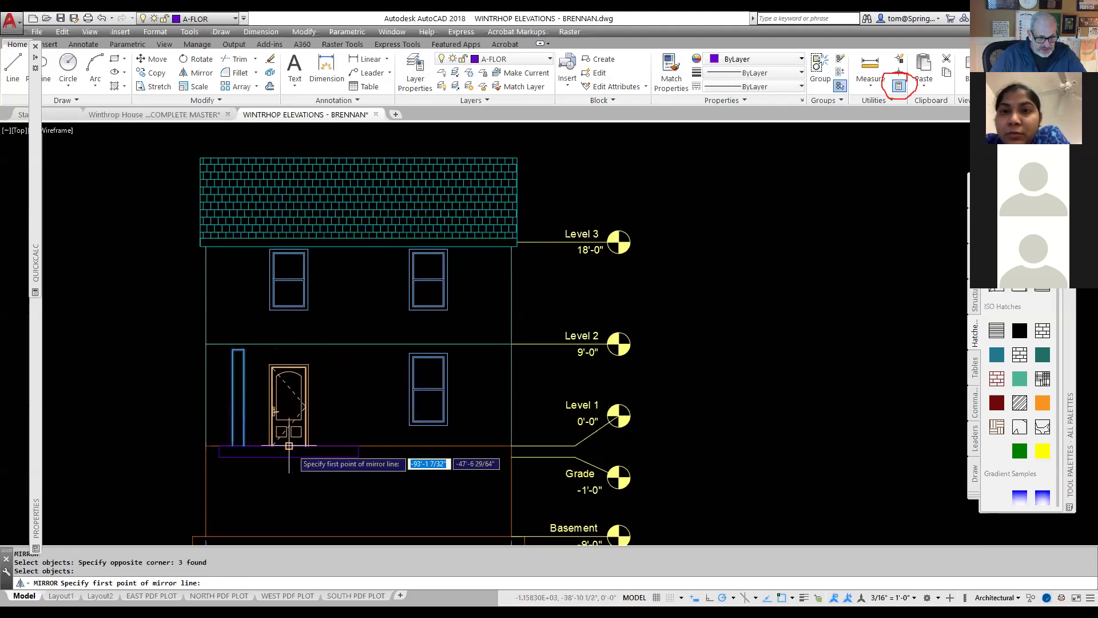
click(289, 445)
click(289, 457)
key(Return)
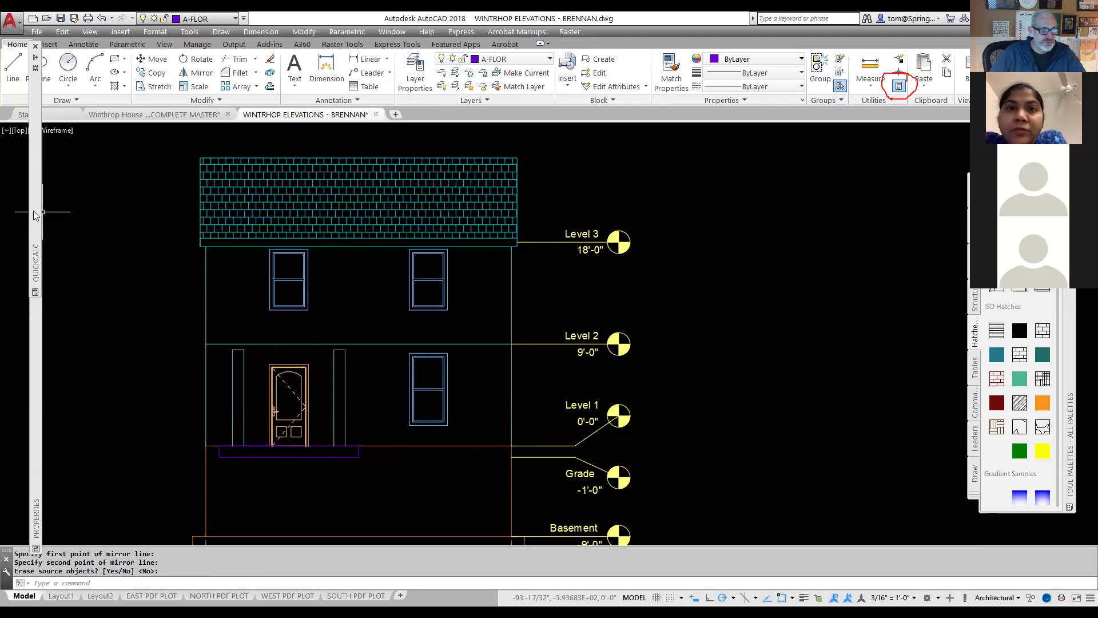
- Clear the QuickCalc entry, evaluate 13'2.25 and divide the result by 2
mouse_move(36, 229)
click(69, 163)
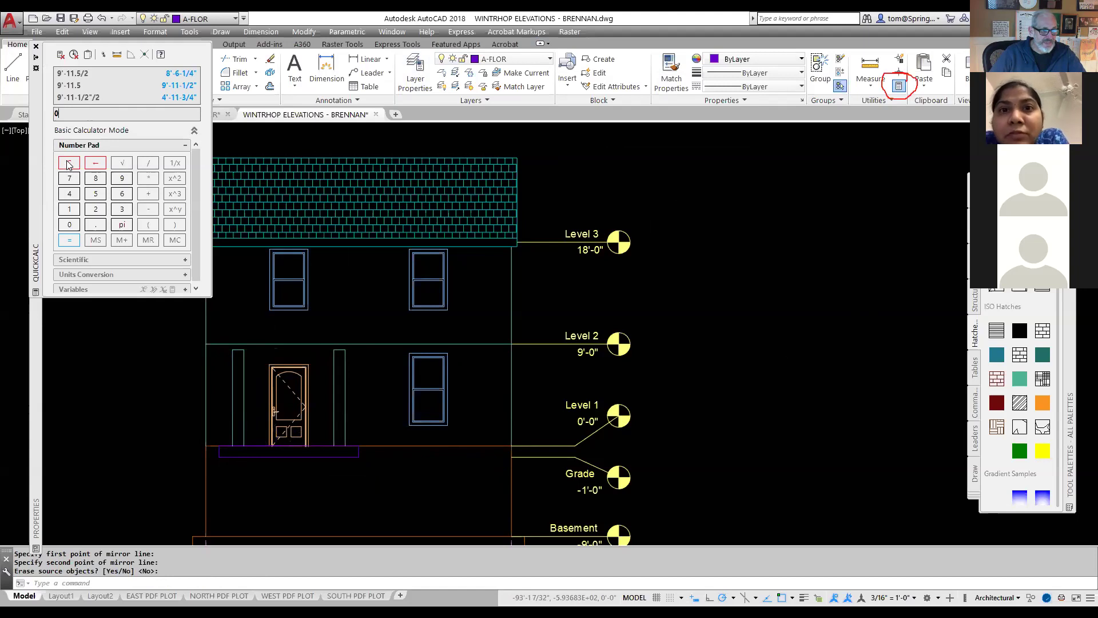
text(13'2.25)
key(Return)
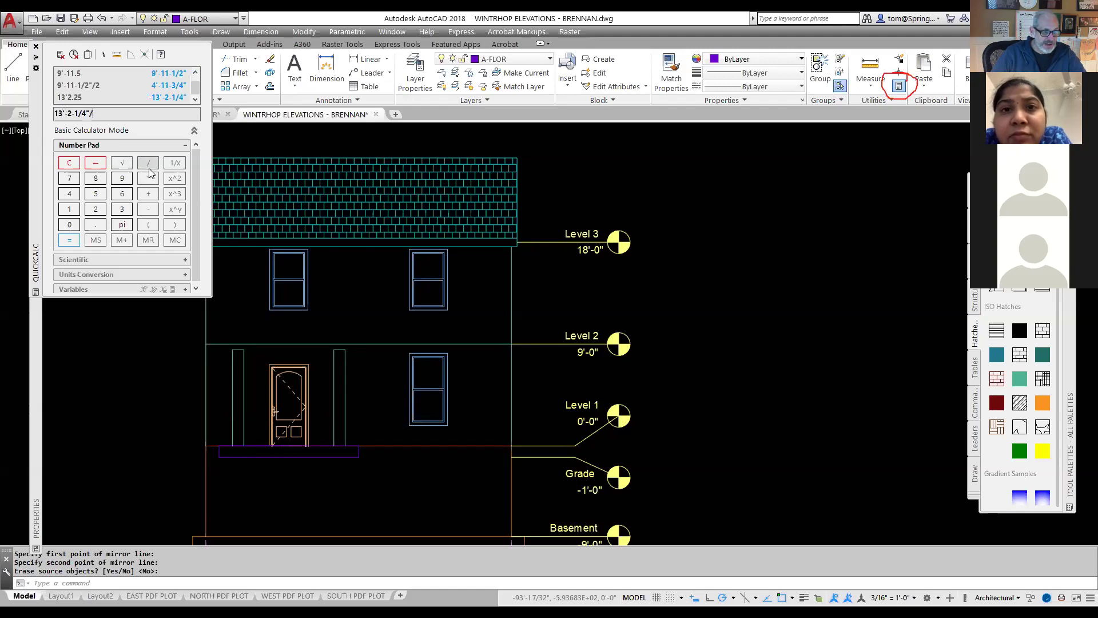
click(97, 213)
key(Return)
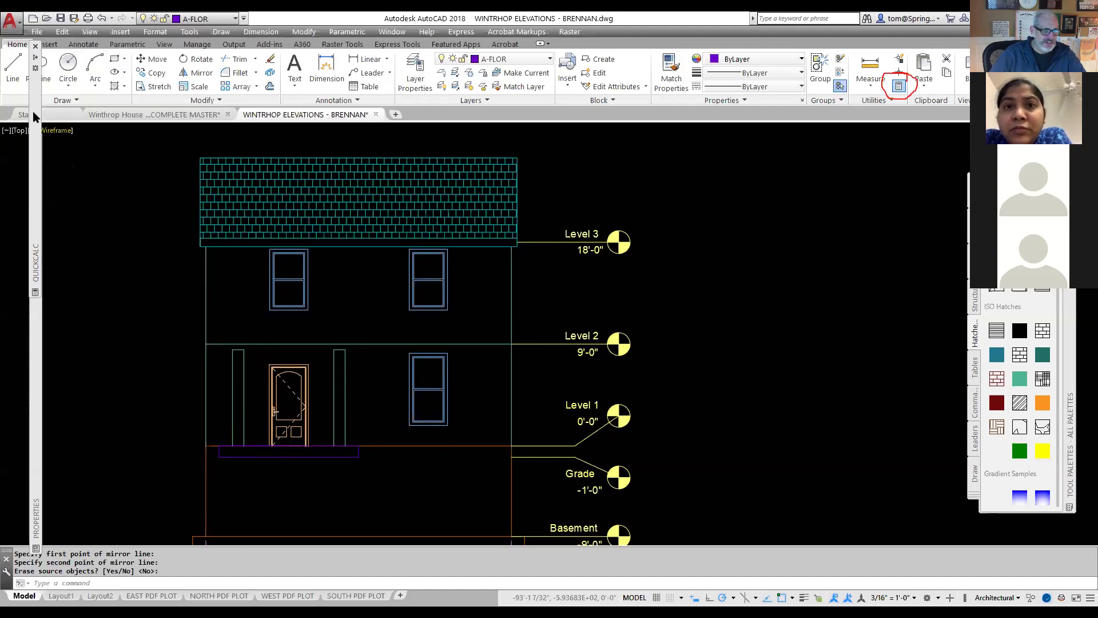
- Draw lines from the door's bottom midpoint: 6'7.125 left, up to the post-top height, and 13'2.25 right across the post tops
click(13, 67)
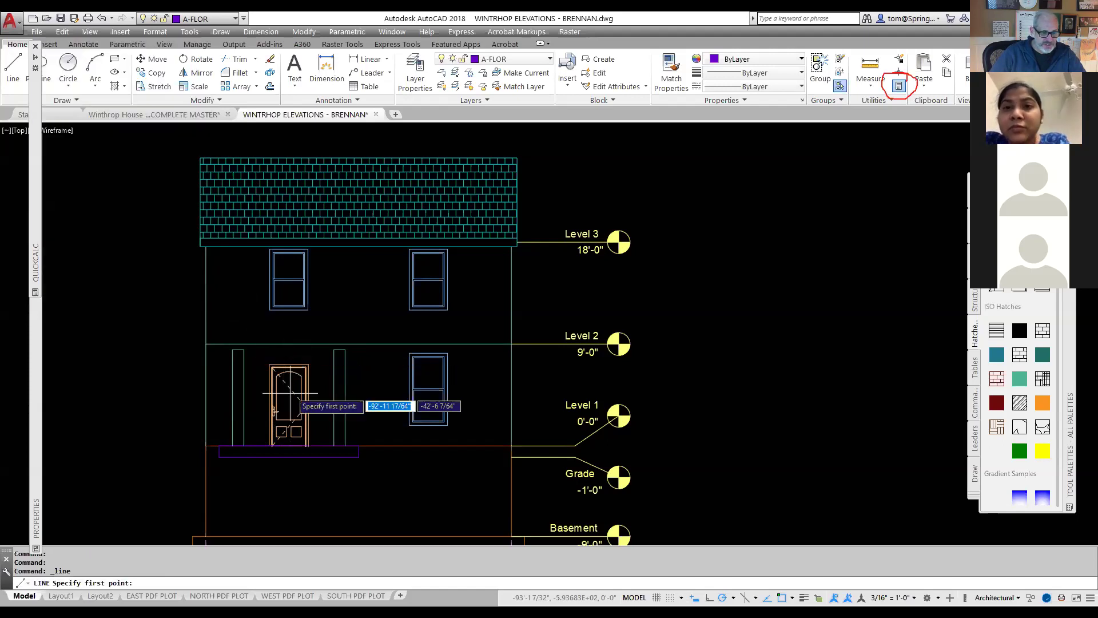
click(289, 446)
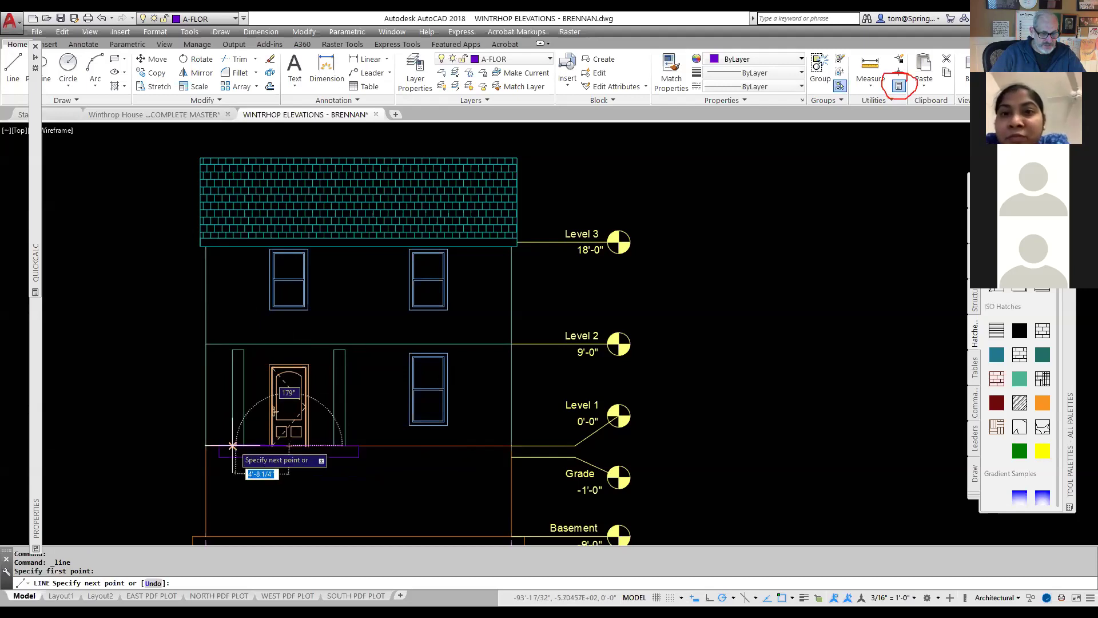
text(6'7.125)
key(Return)
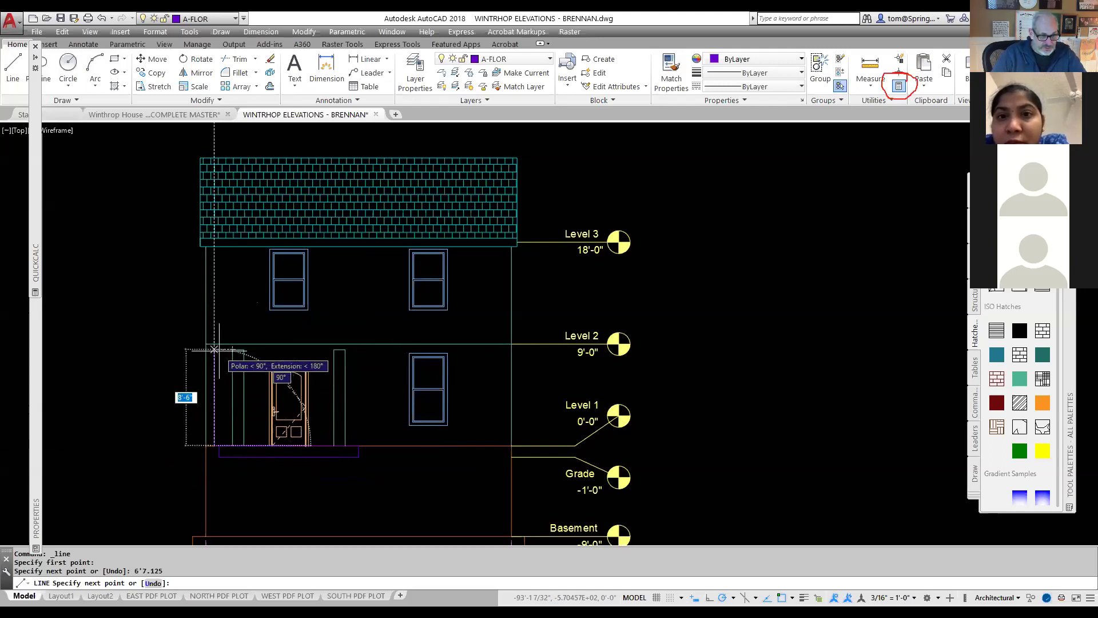
click(214, 350)
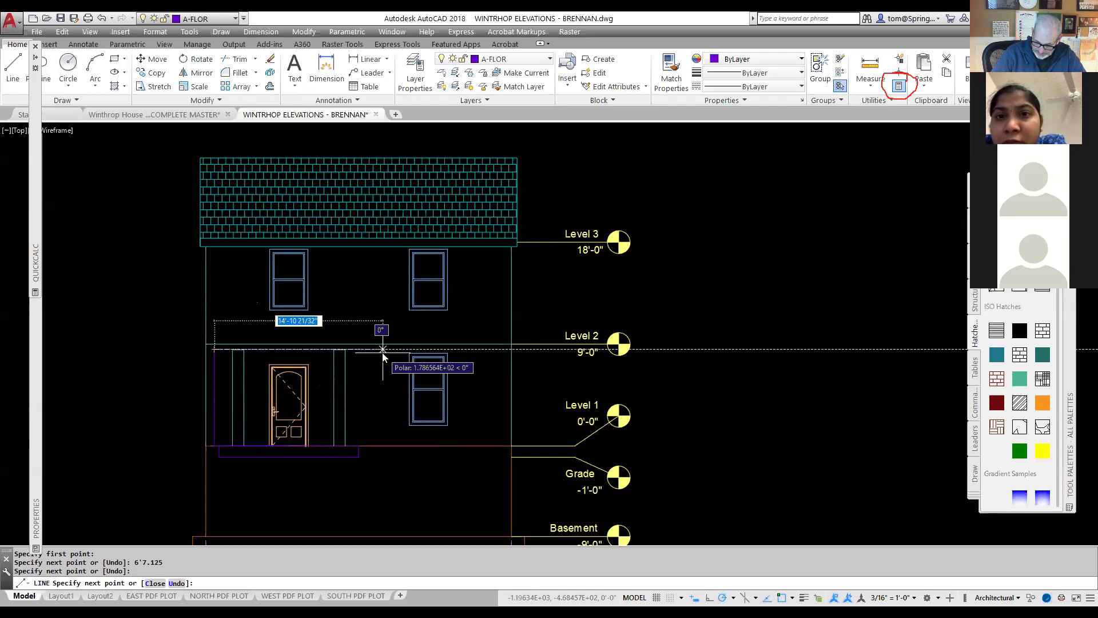
text(13)
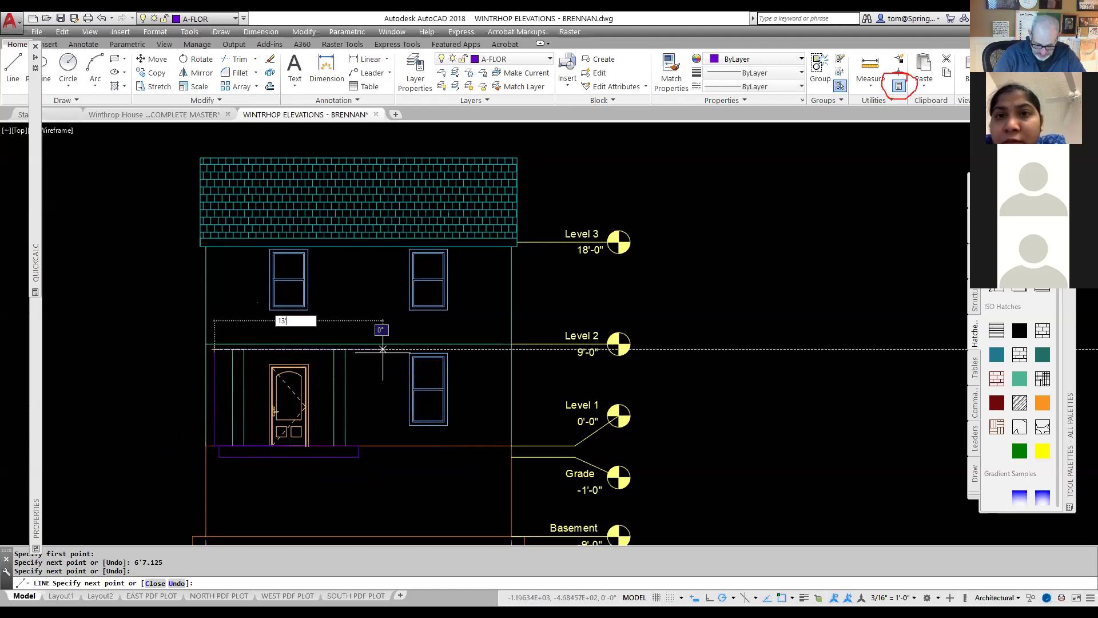
text('2.25)
key(Return)
key(Escape)
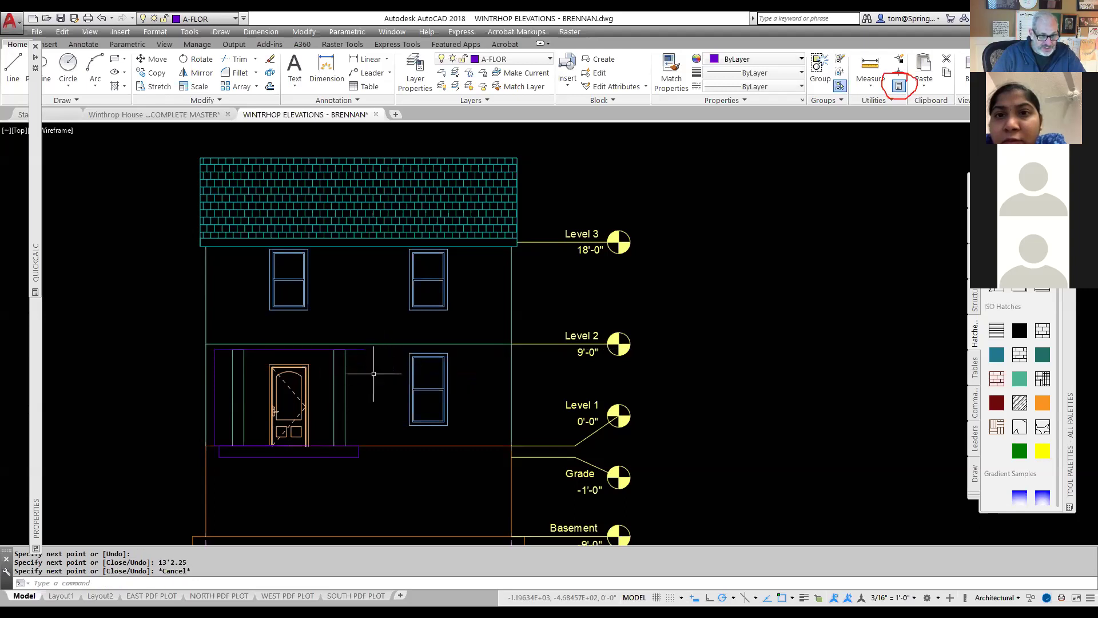
- Erase the vertical construction line left of the posts and move the horizontal line across the post tops to the A-WALL layer
click(213, 392)
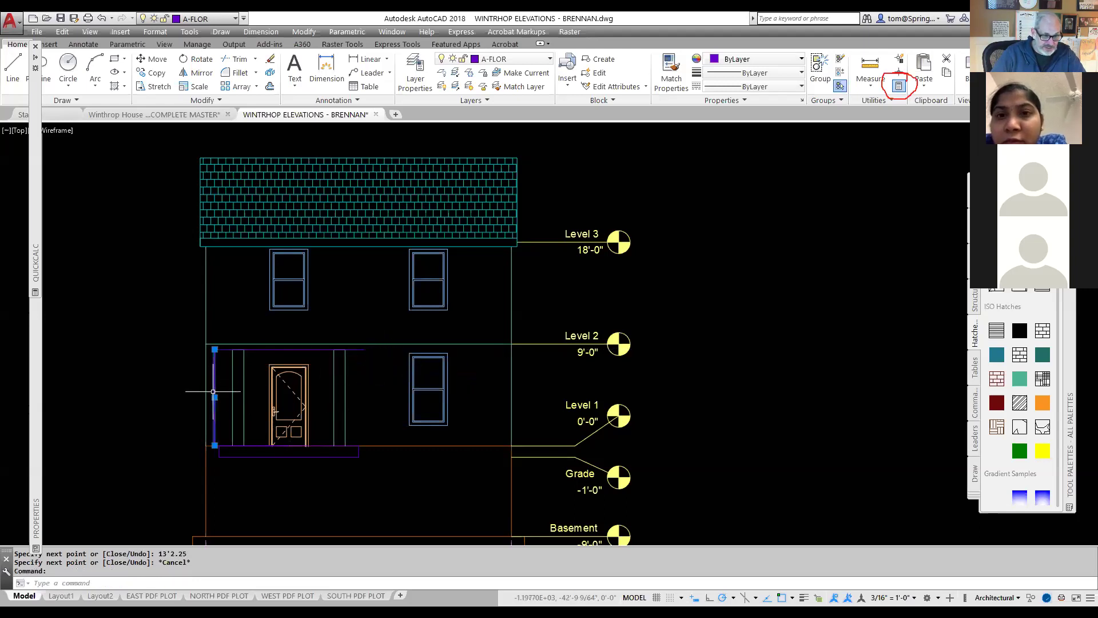
key(Delete)
click(280, 347)
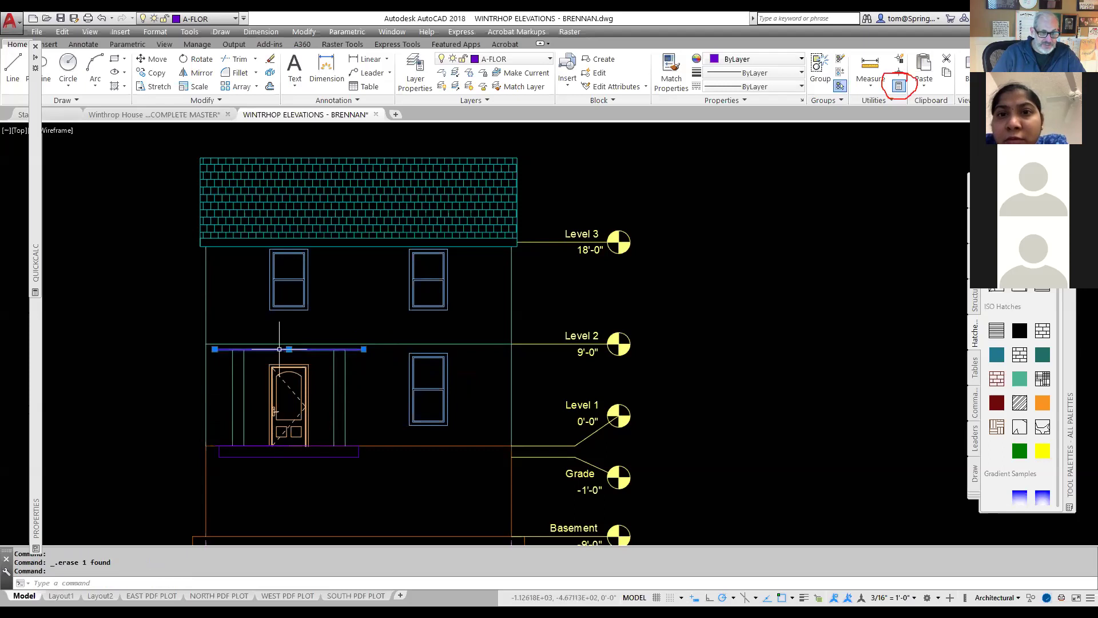
click(550, 59)
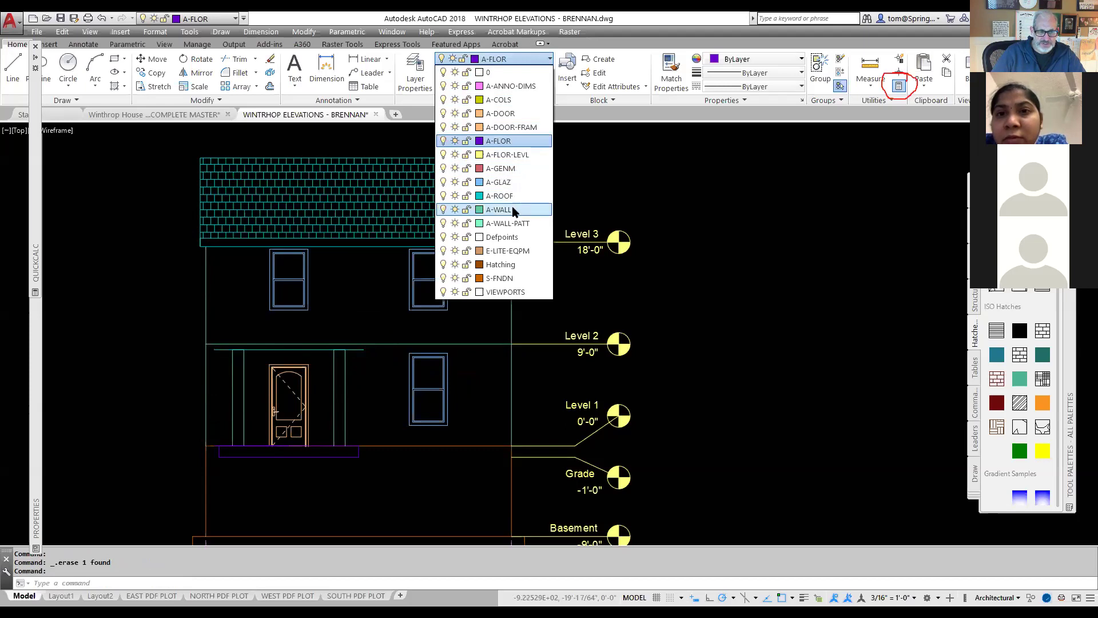
key(Escape)
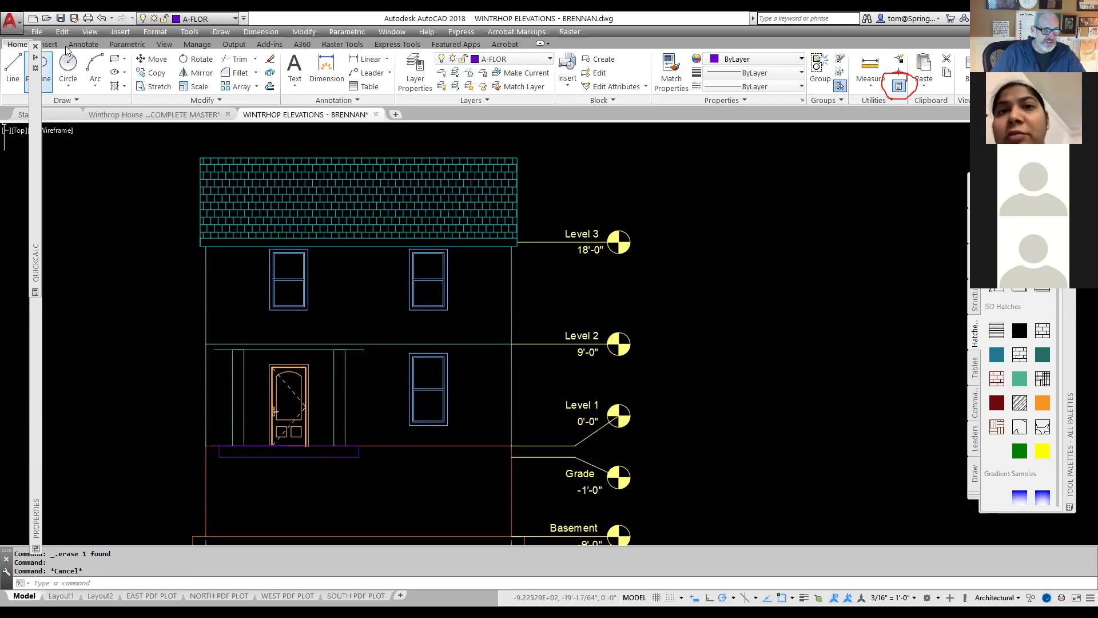
- Make A-WALL the current layer
click(548, 59)
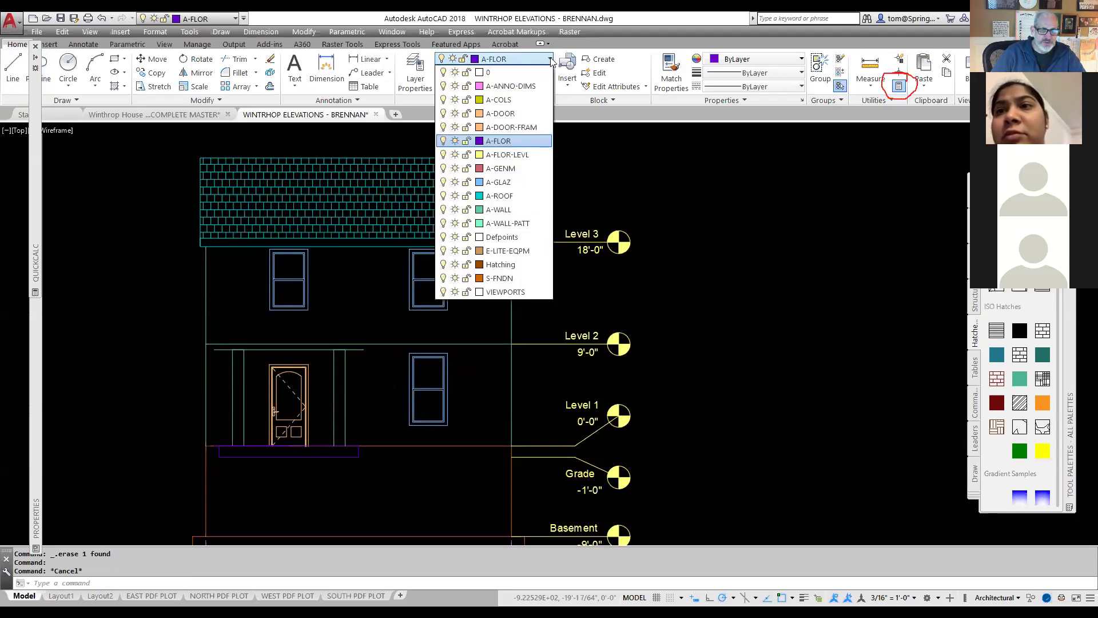
click(499, 209)
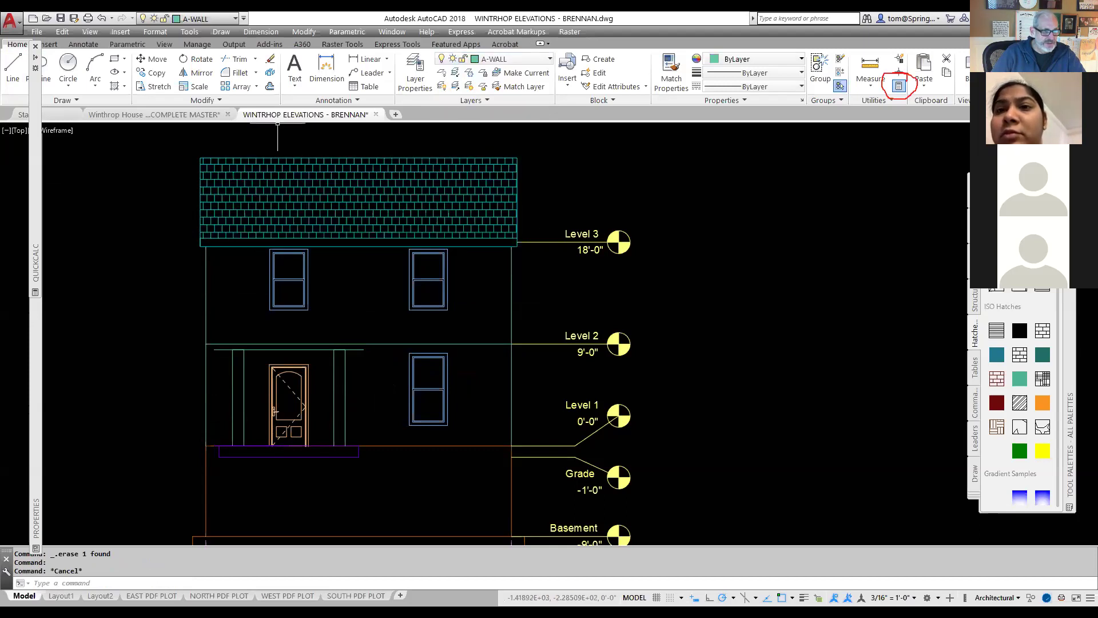
click(12, 66)
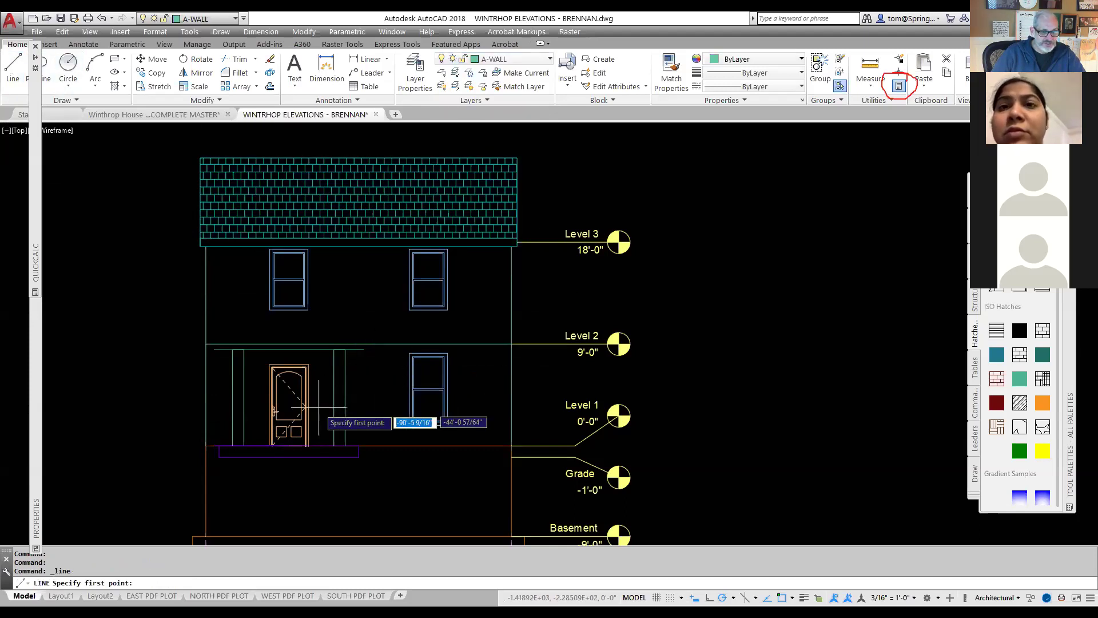
click(289, 445)
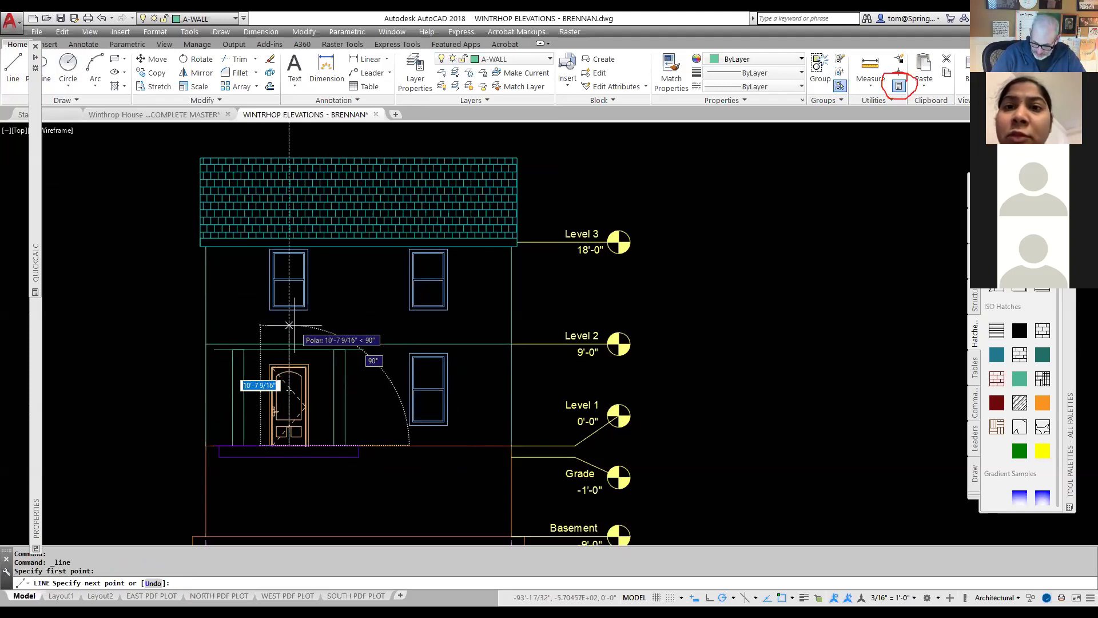
text(13'2.25)
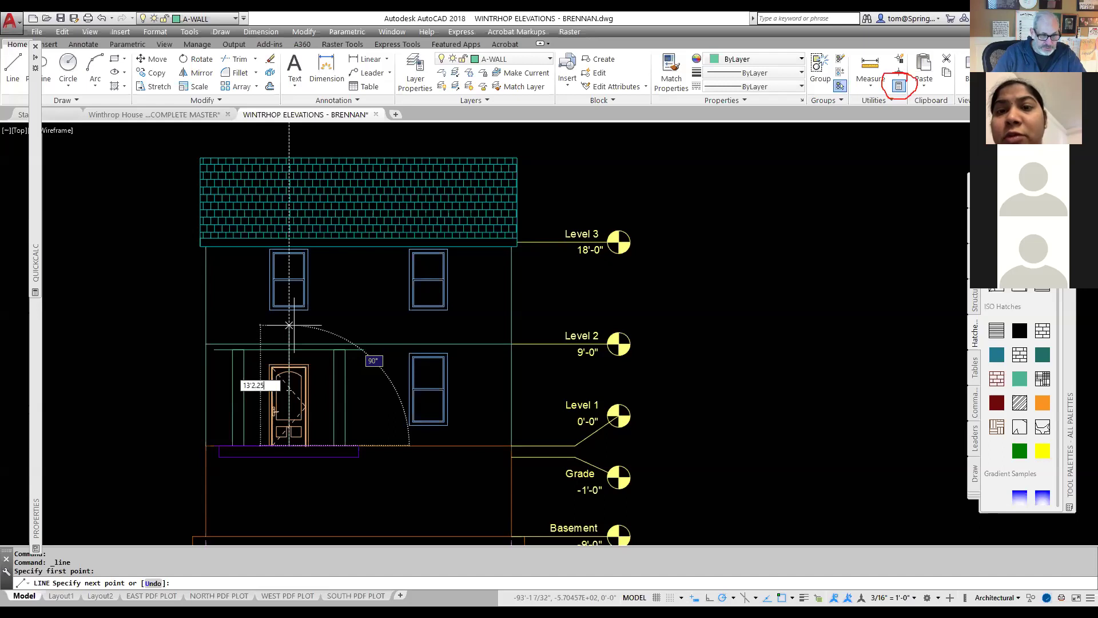
key(Return)
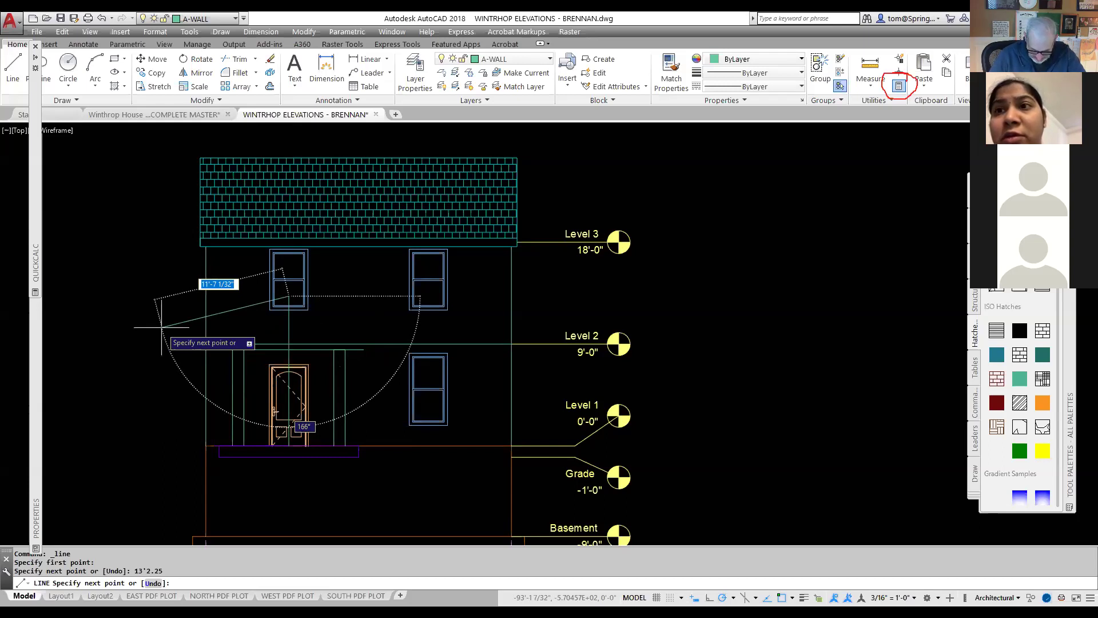
text(u)
key(Return)
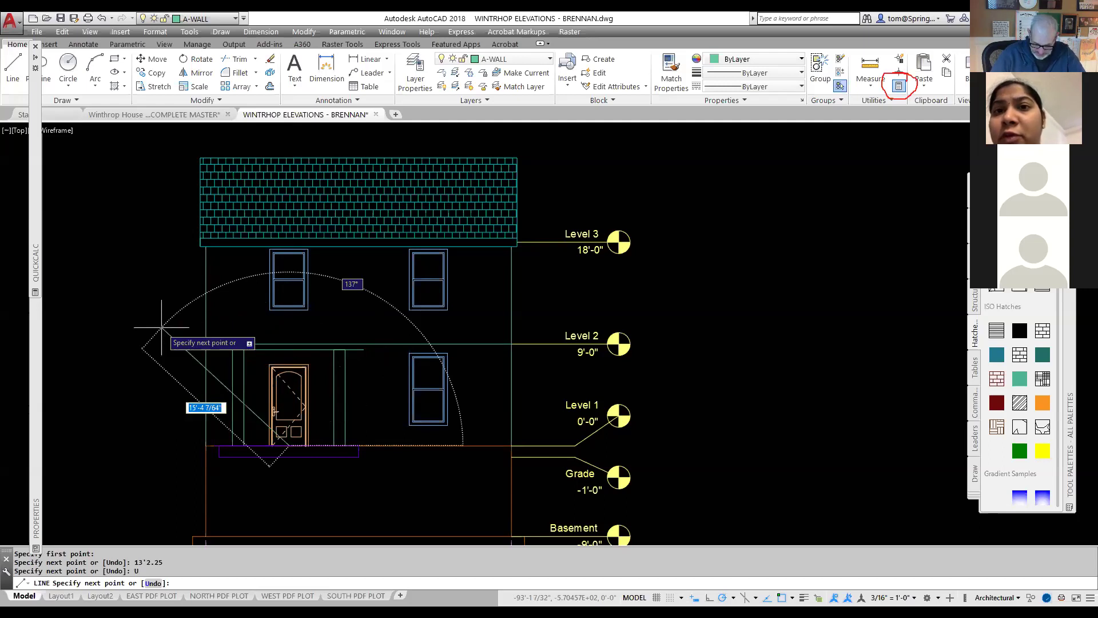
key(Escape)
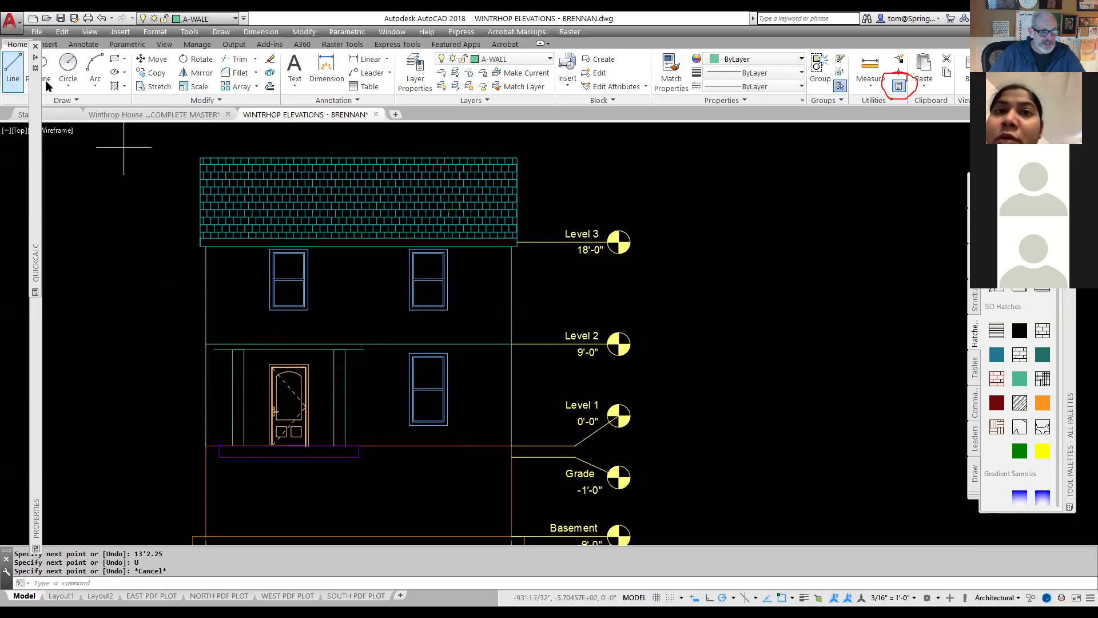
- Draw a vertical line 11'9 upward from the midpoint of the door's bottom edge
click(12, 71)
click(289, 445)
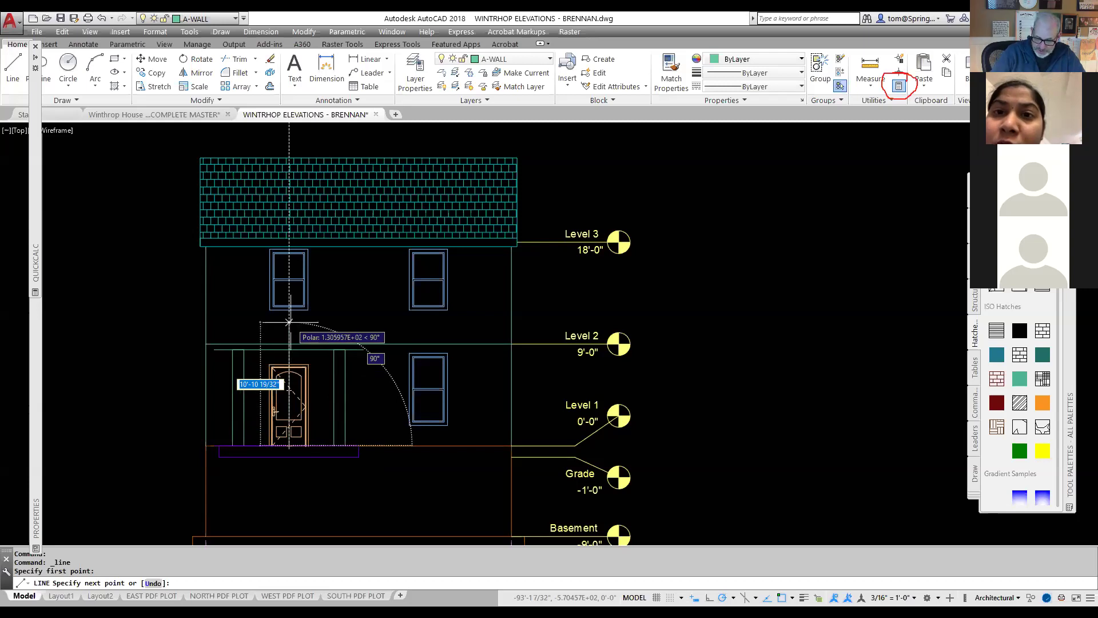
text(11'9)
key(Return)
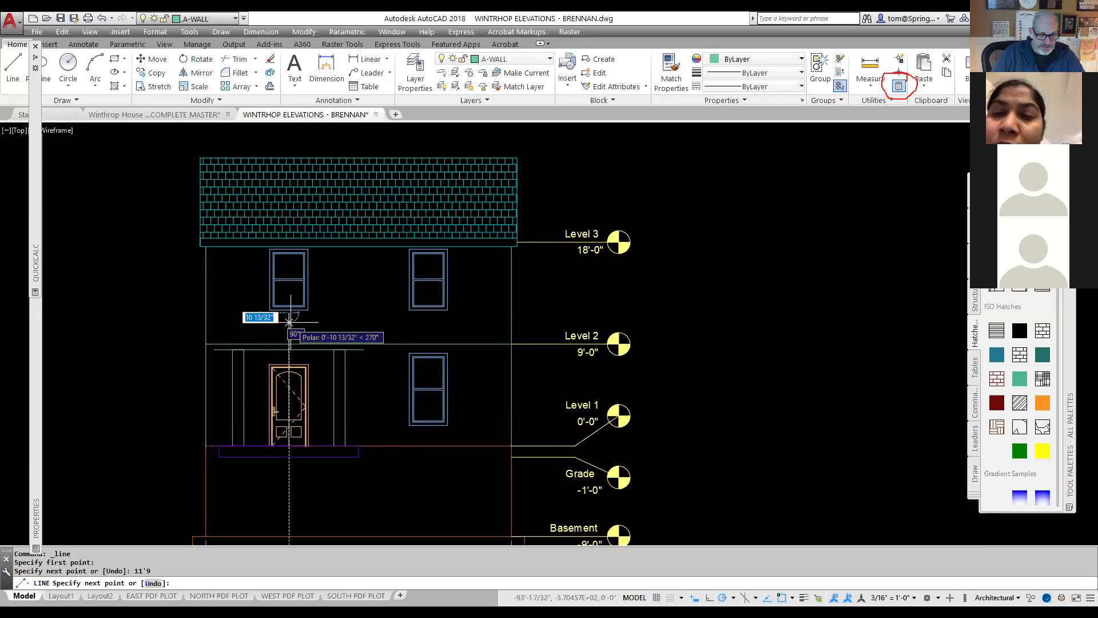
key(Escape)
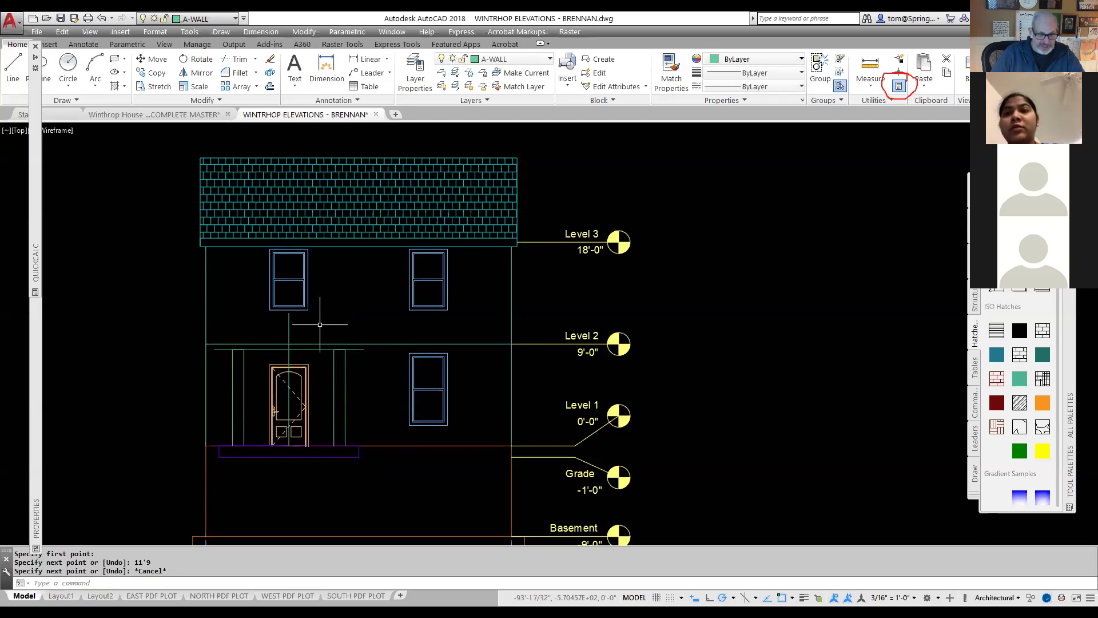
- Draw the two gable slope lines from the top of the vertical centerline to both ends of the horizontal line above the posts
click(12, 66)
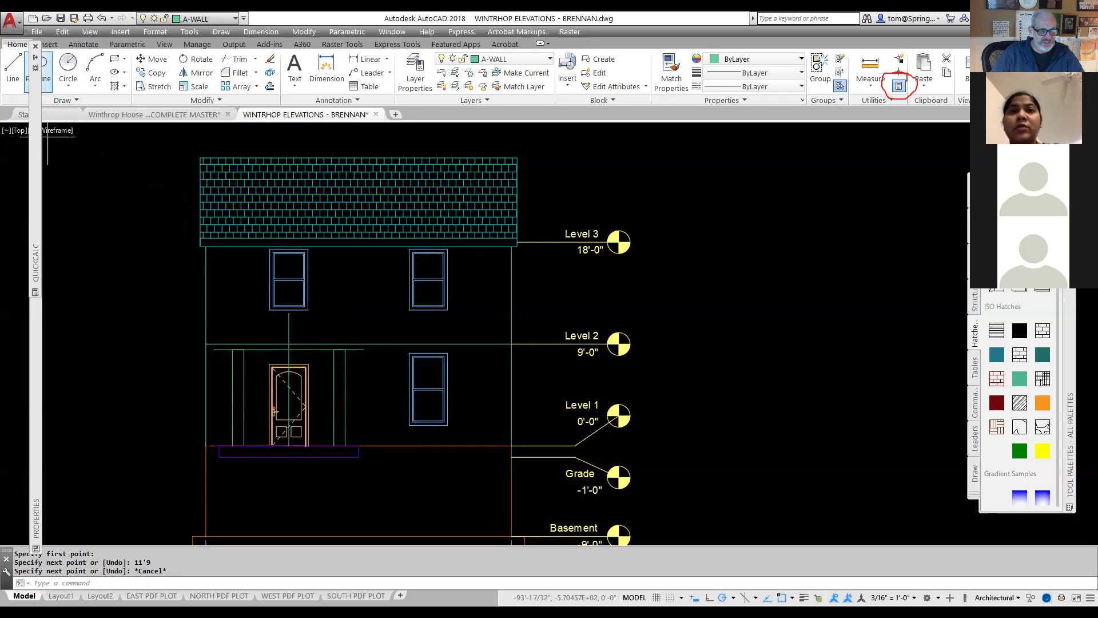
click(289, 311)
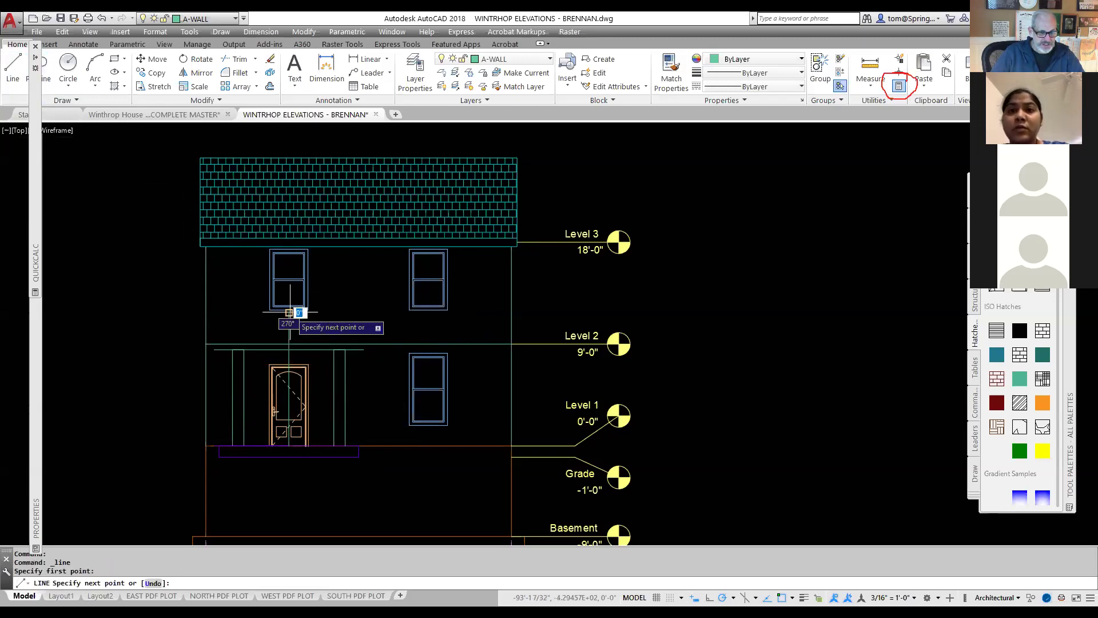
click(215, 348)
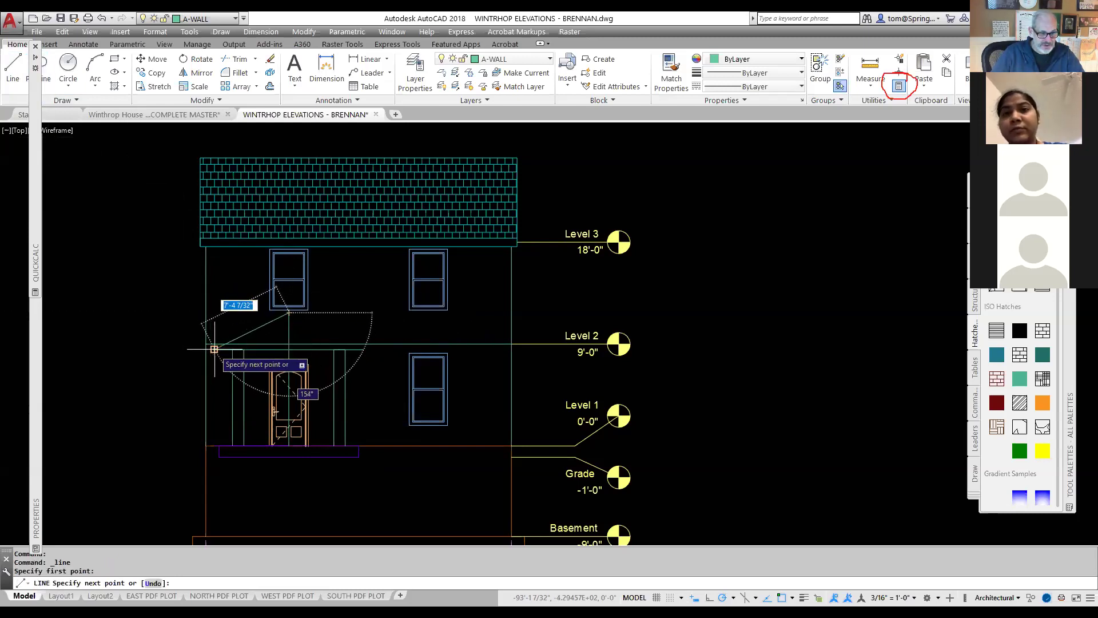
key(Escape)
right_click(356, 317)
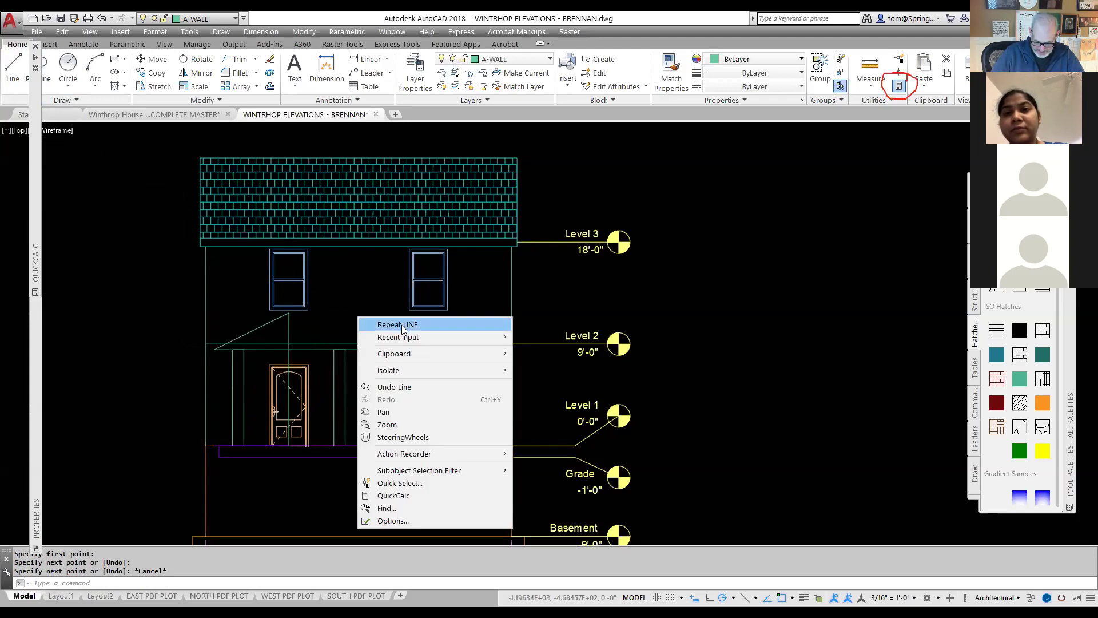
click(398, 325)
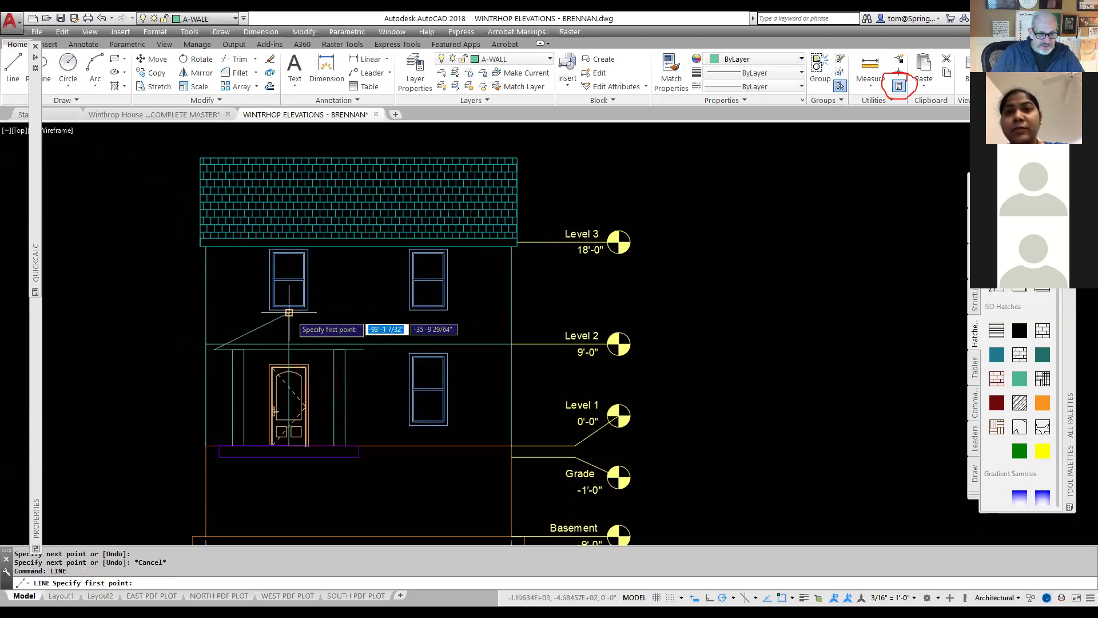
click(289, 312)
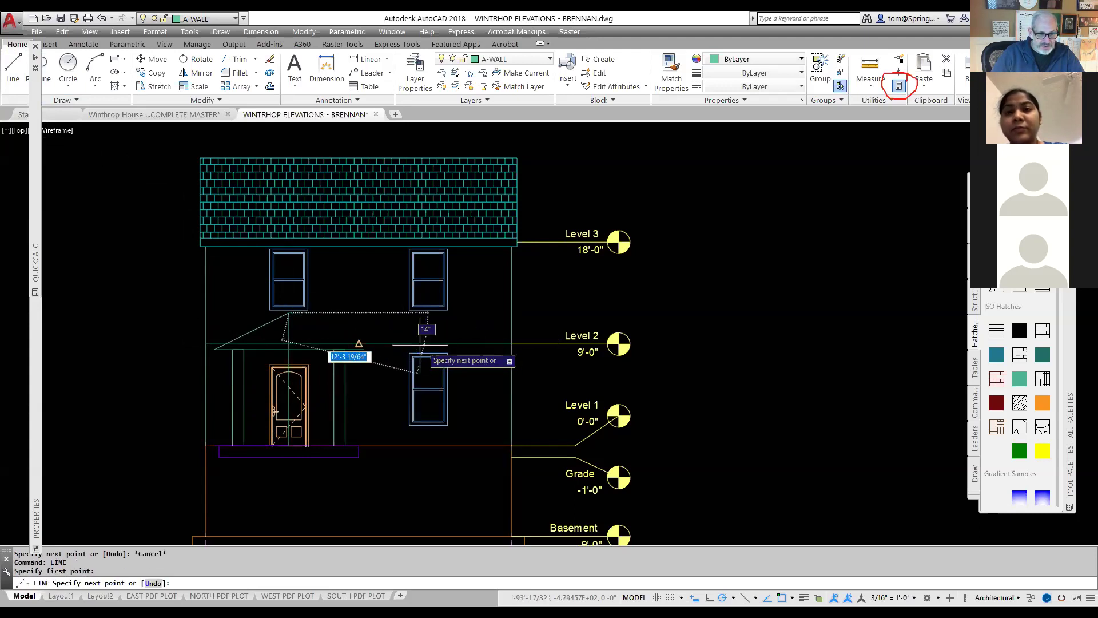
click(364, 348)
key(Escape)
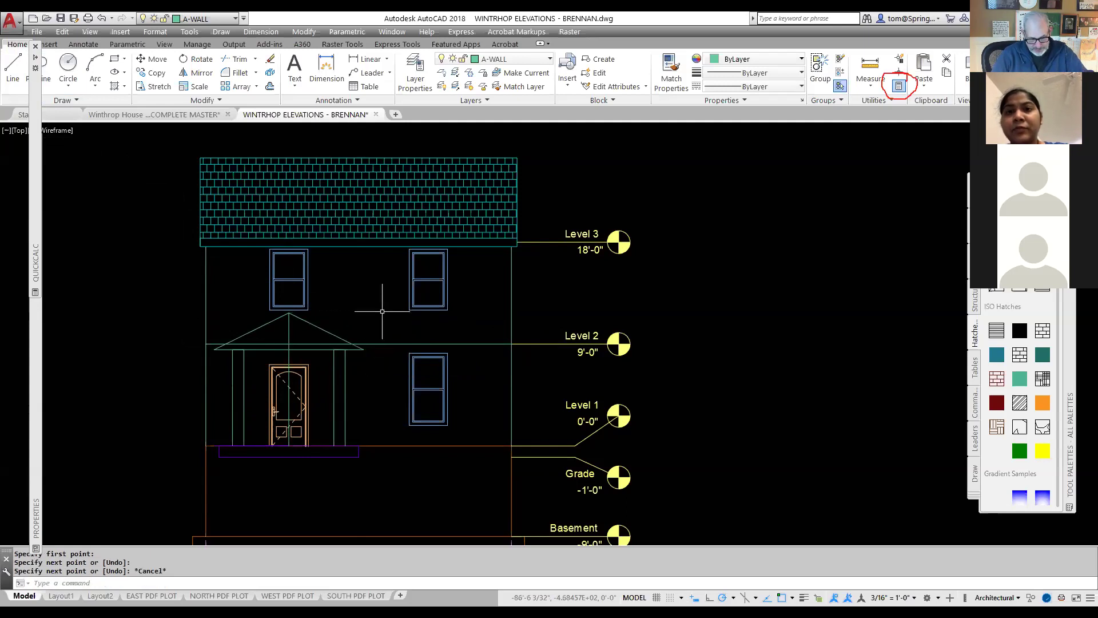
- Offset the right gable slope line by 9 to both sides and the left slope line by 9 toward the inside
text(o)
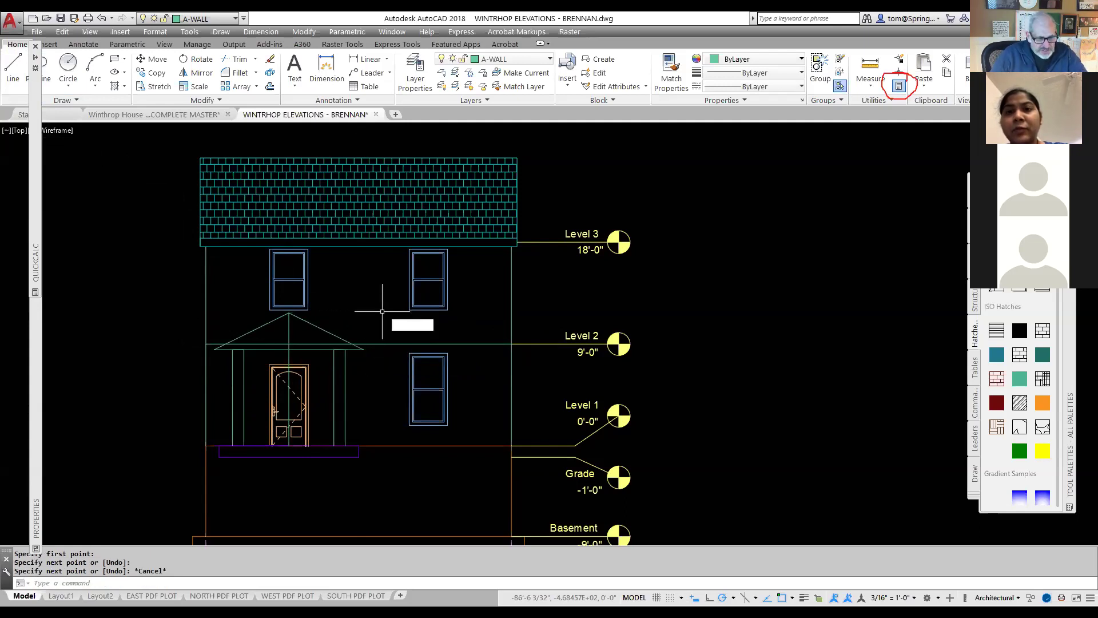
key(Return)
text(9)
key(Return)
click(314, 321)
click(312, 318)
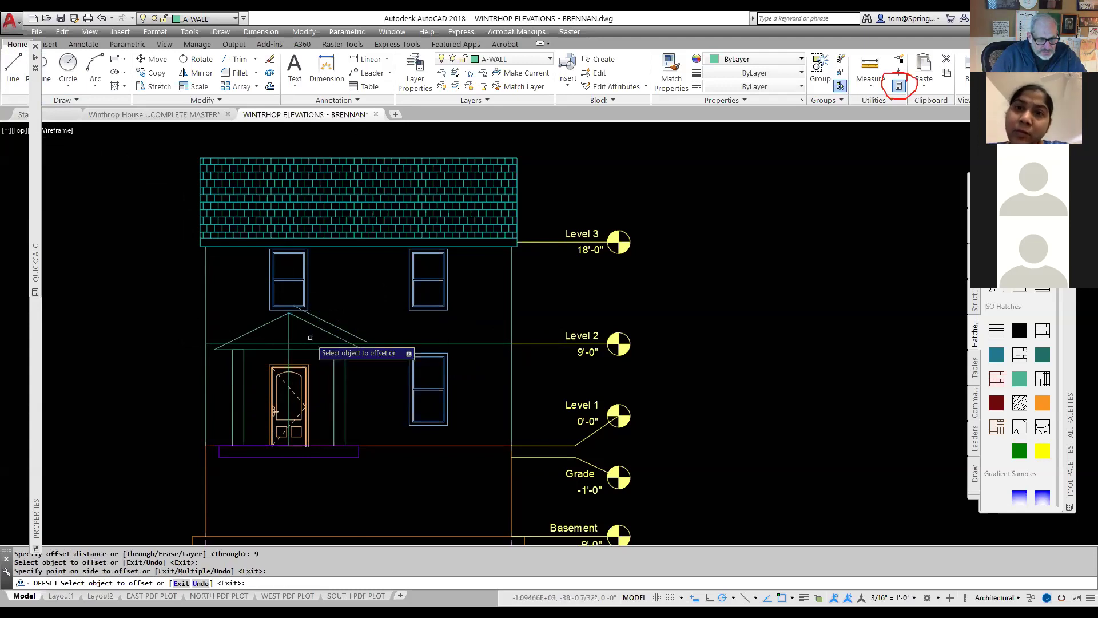
click(290, 332)
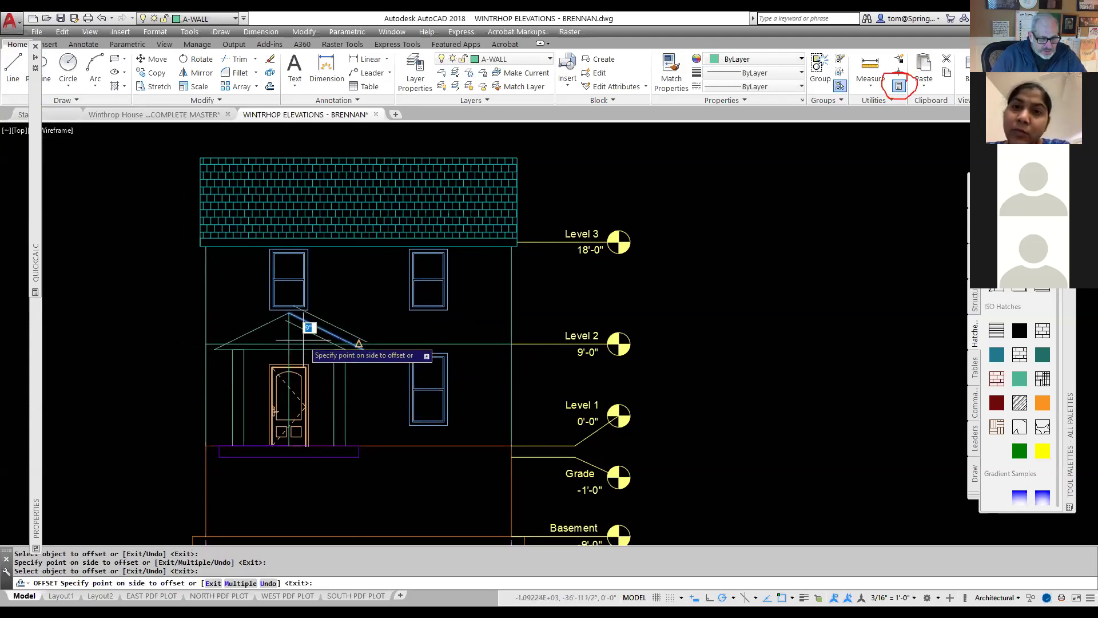
click(284, 330)
click(314, 315)
click(190, 387)
click(273, 322)
click(375, 409)
key(Escape)
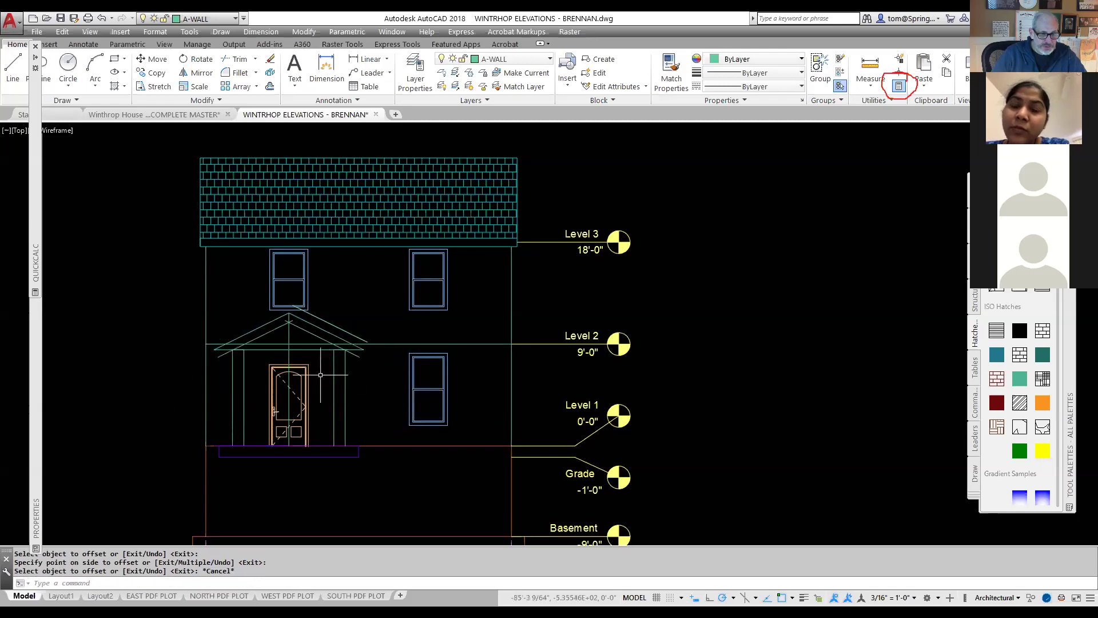
- Erase the surplus offset lines outside the portico gable's right slope
click(344, 330)
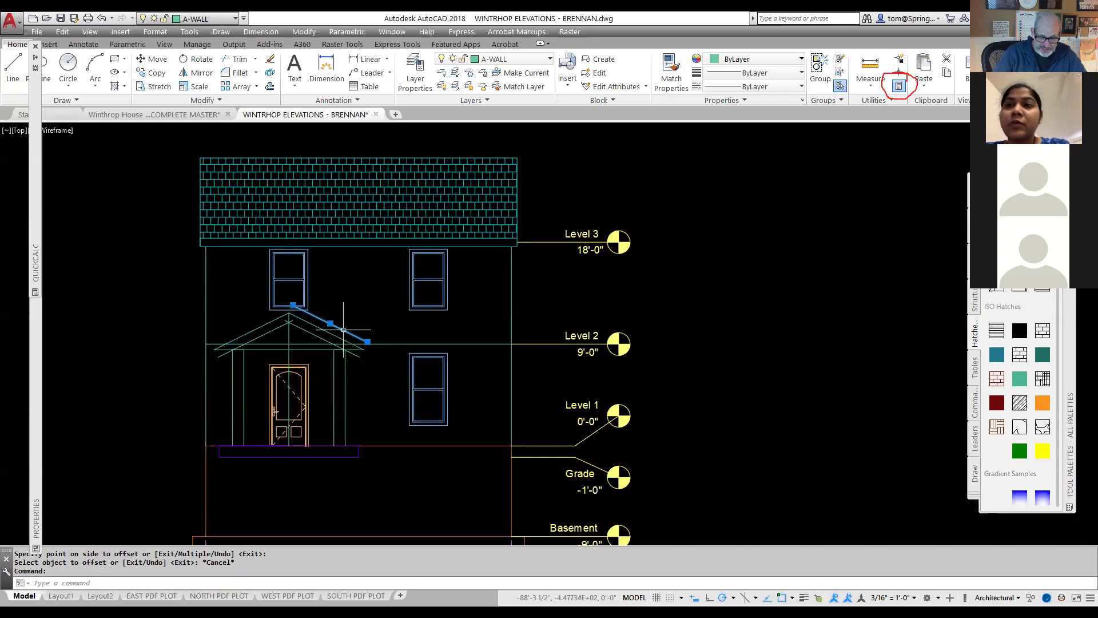
key(Delete)
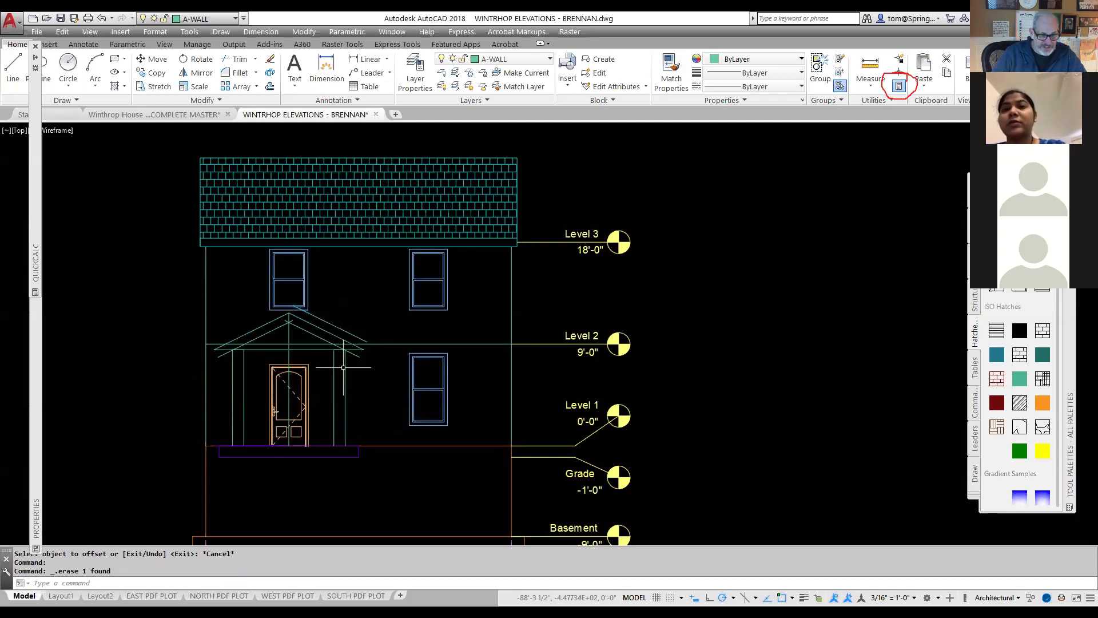
scroll(360, 350, up, 4)
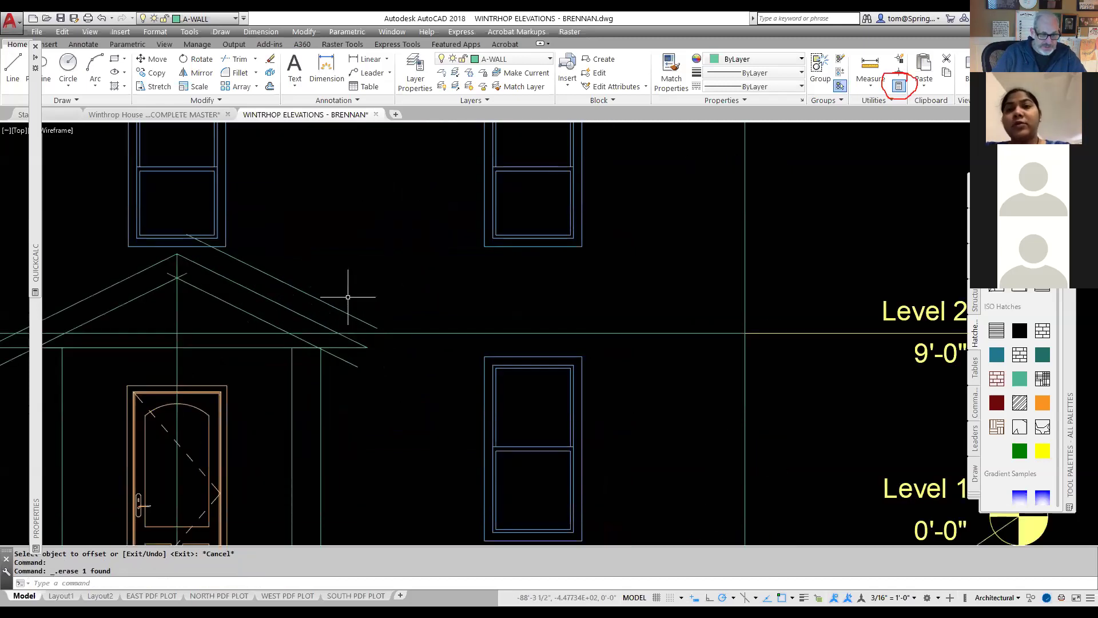
click(324, 299)
click(325, 301)
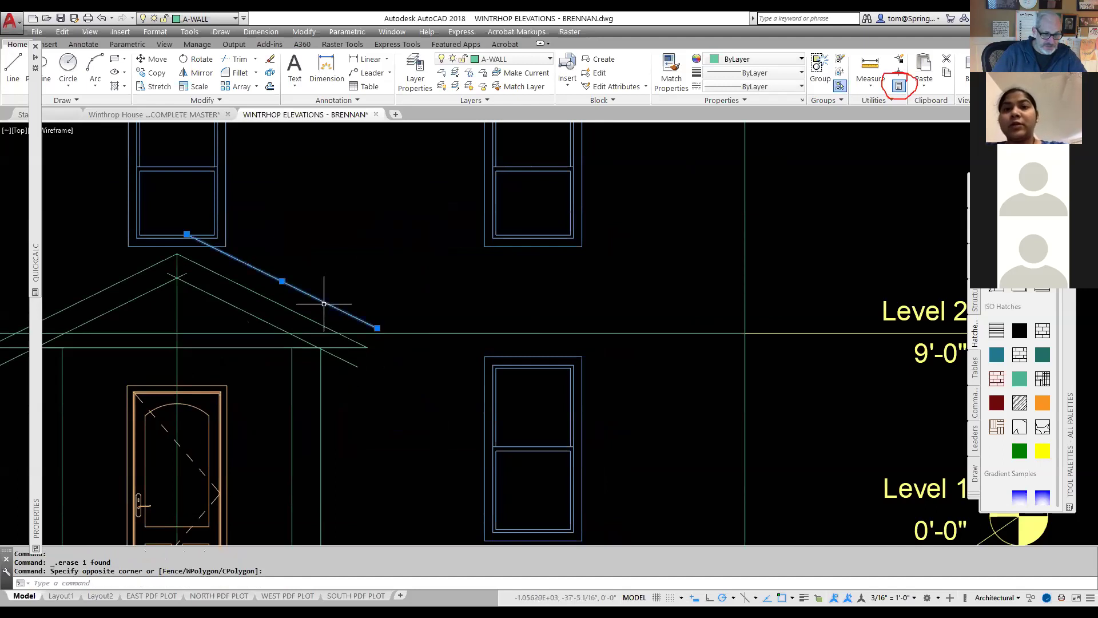
key(Escape)
- Close the gable's right eave with a line from the inner slope line's lower end to the outer slope line's end
right_click(299, 218)
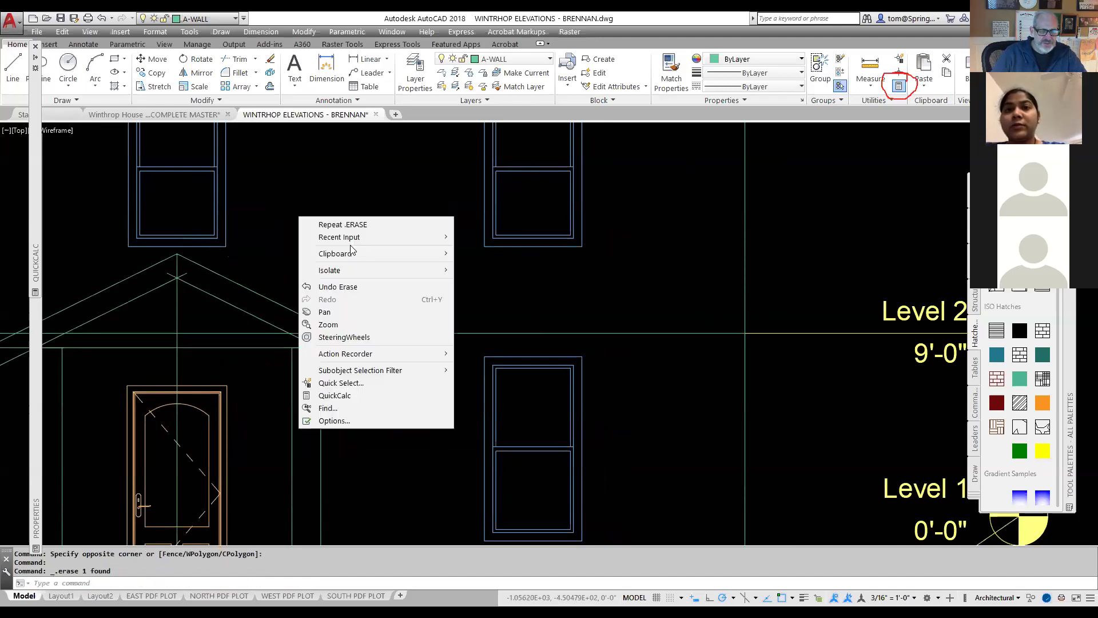
mouse_move(359, 239)
click(474, 262)
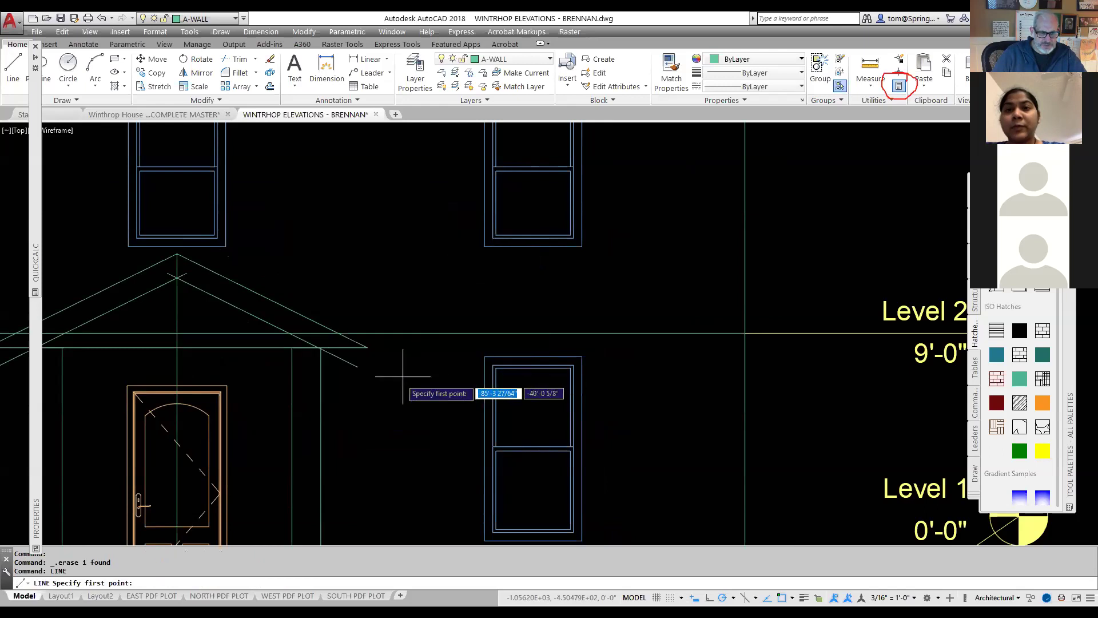
click(357, 367)
click(367, 346)
key(Escape)
- Close the gable's left eave with a vertical line from the inner slope line's lower end up to the outer slope line
right_click(386, 261)
click(413, 257)
scroll(166, 320, down, 5)
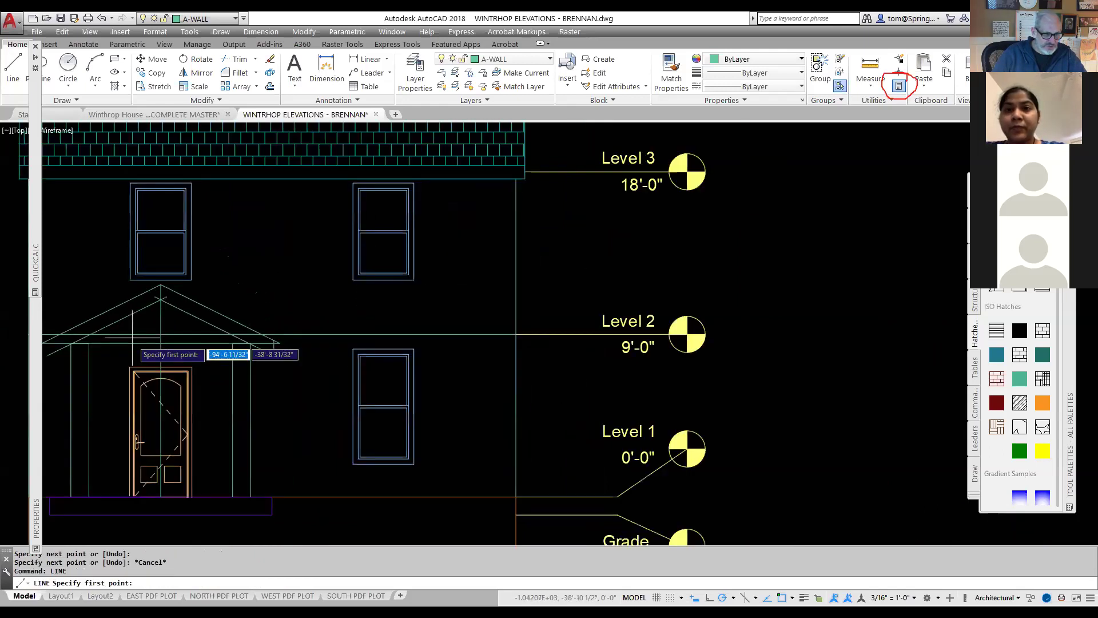
middle_drag(68, 358, 222, 363)
scroll(217, 360, up, 8)
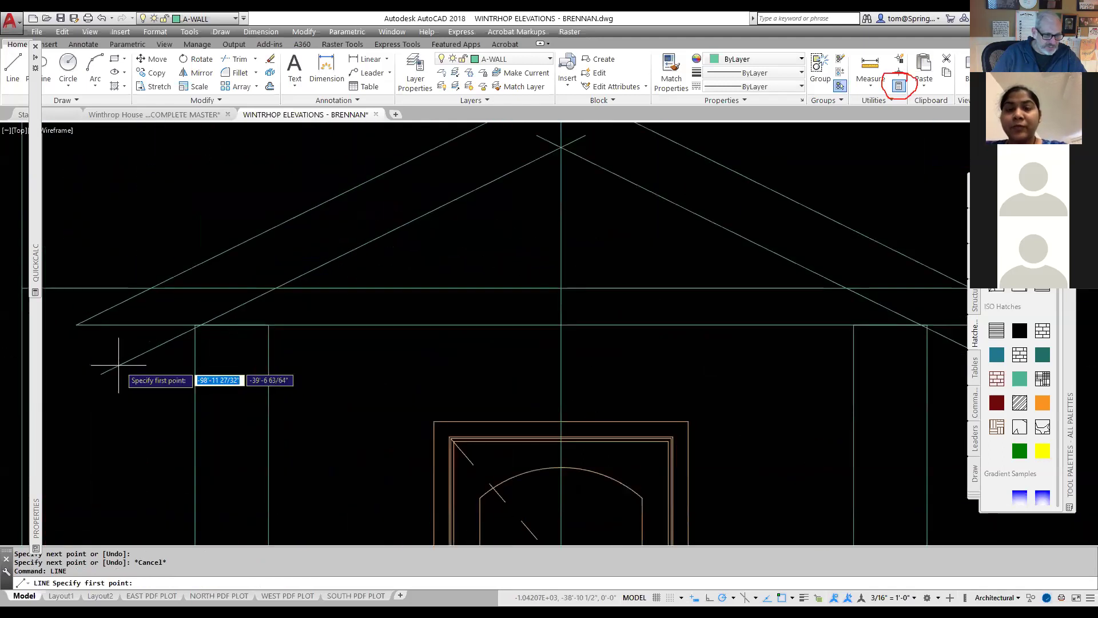
click(100, 374)
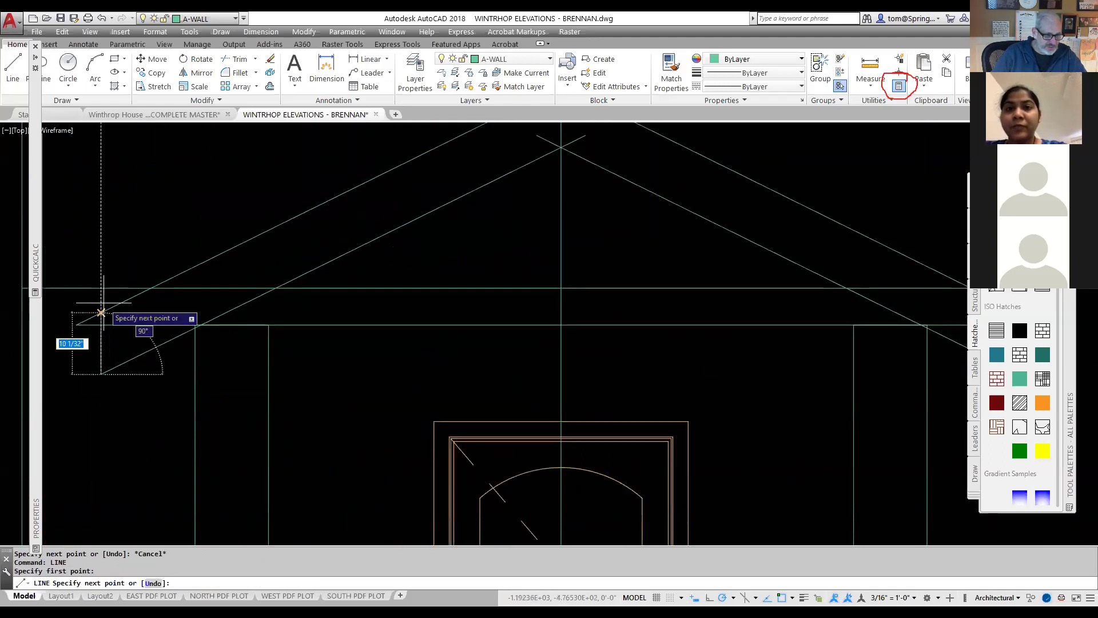
key(Escape)
scroll(163, 363, down, 2)
scroll(352, 371, down, 5)
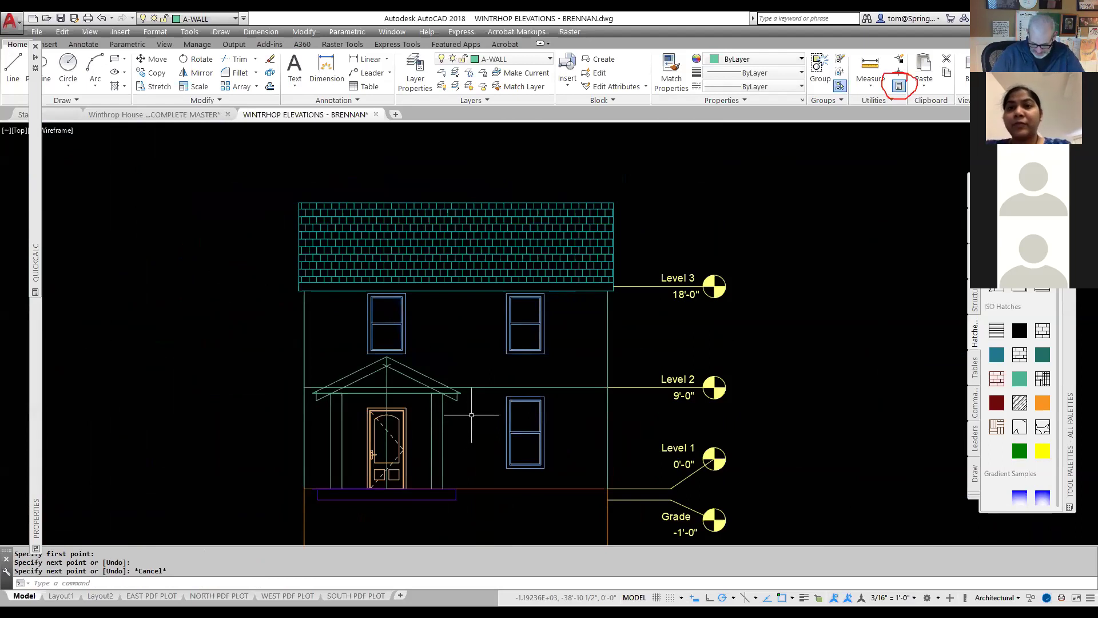
- Make A-ANNO-DIMS the current layer
scroll(470, 420, up, 2)
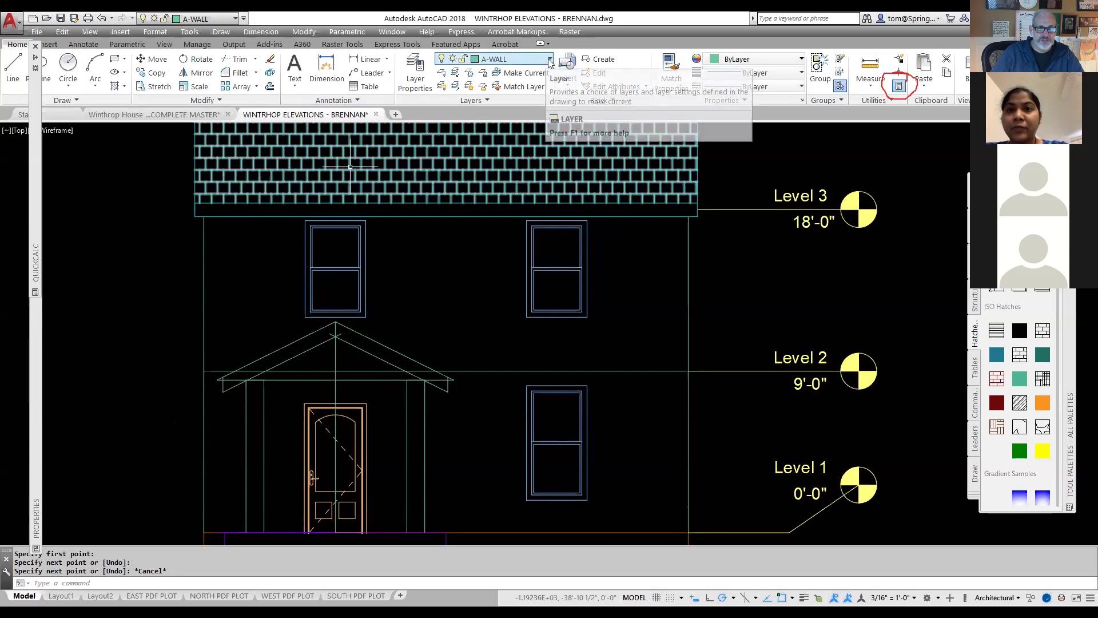
click(526, 62)
click(529, 90)
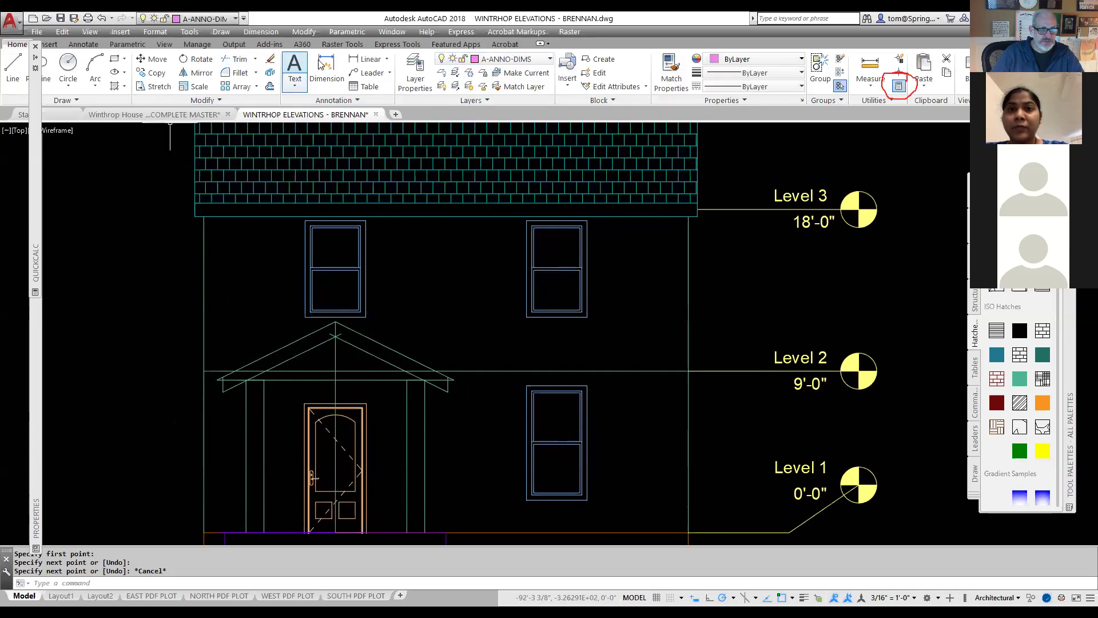
click(366, 59)
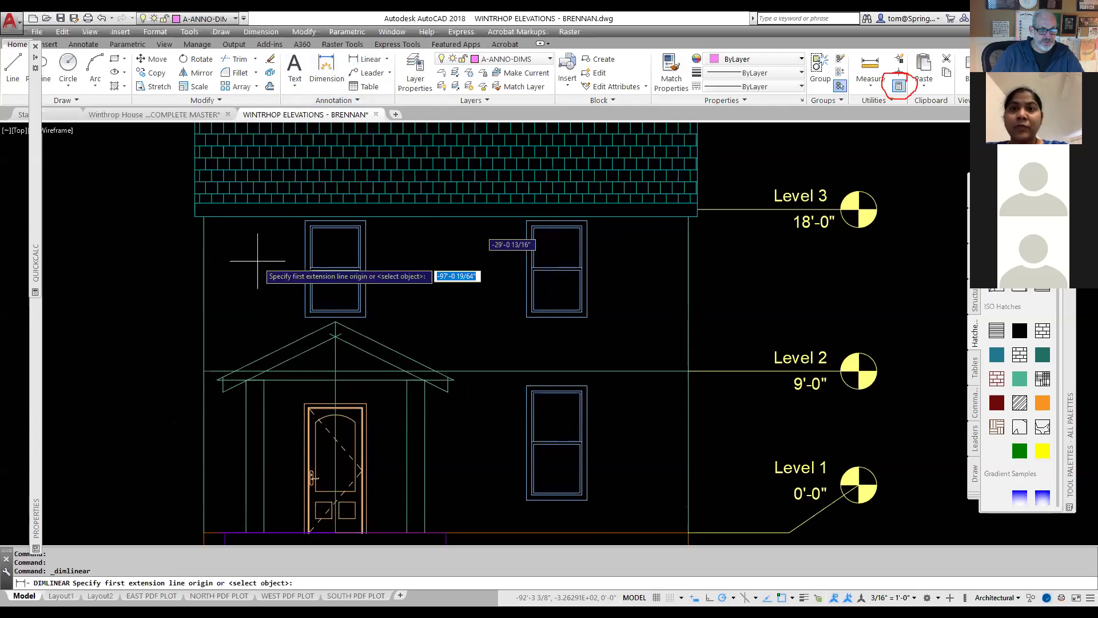
click(218, 378)
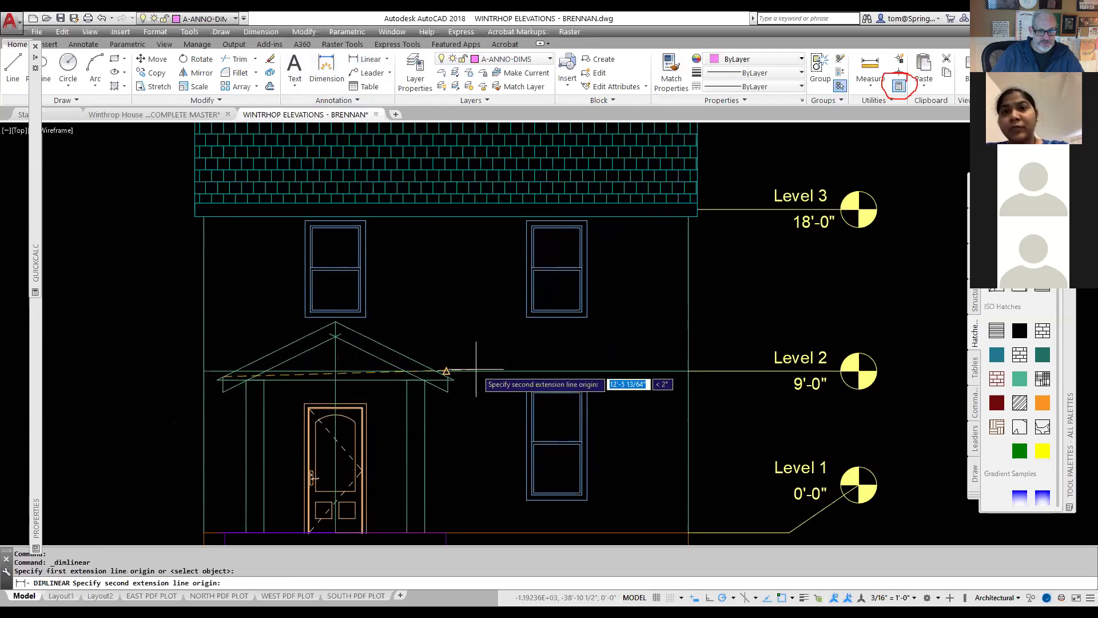
click(447, 377)
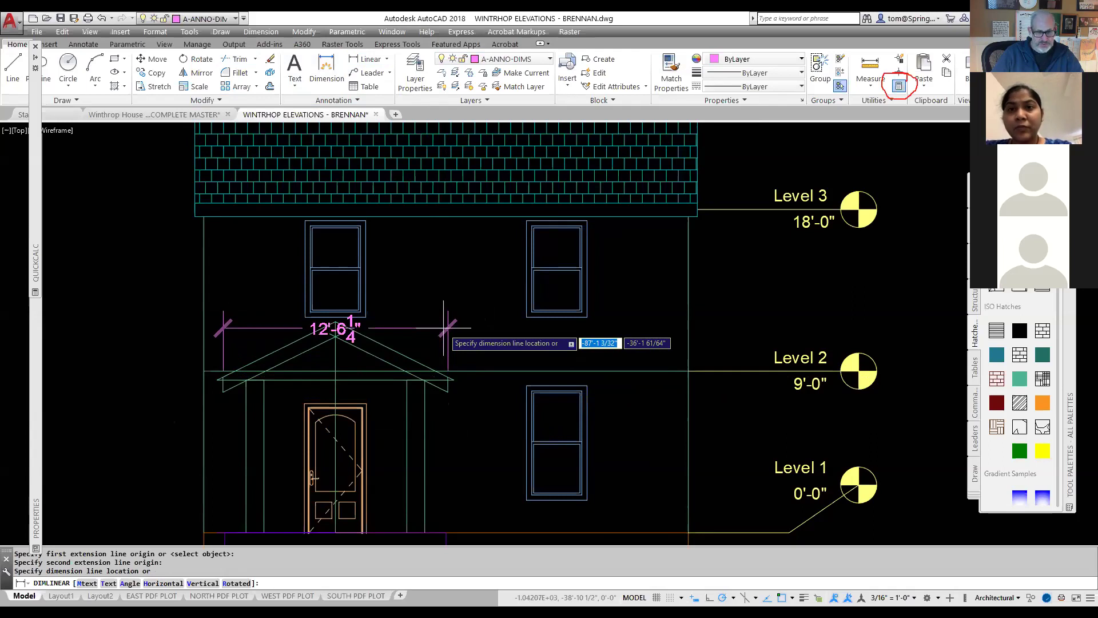
key(Escape)
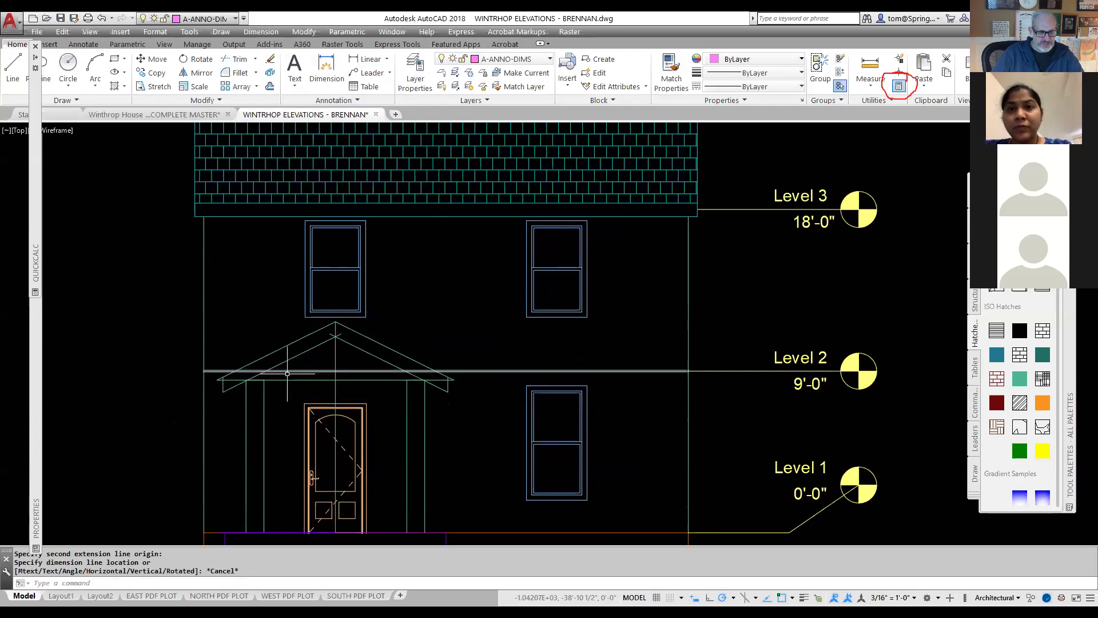
- Erase the short vertical eave lines at both ends of the portico gable
scroll(221, 372, up, 4)
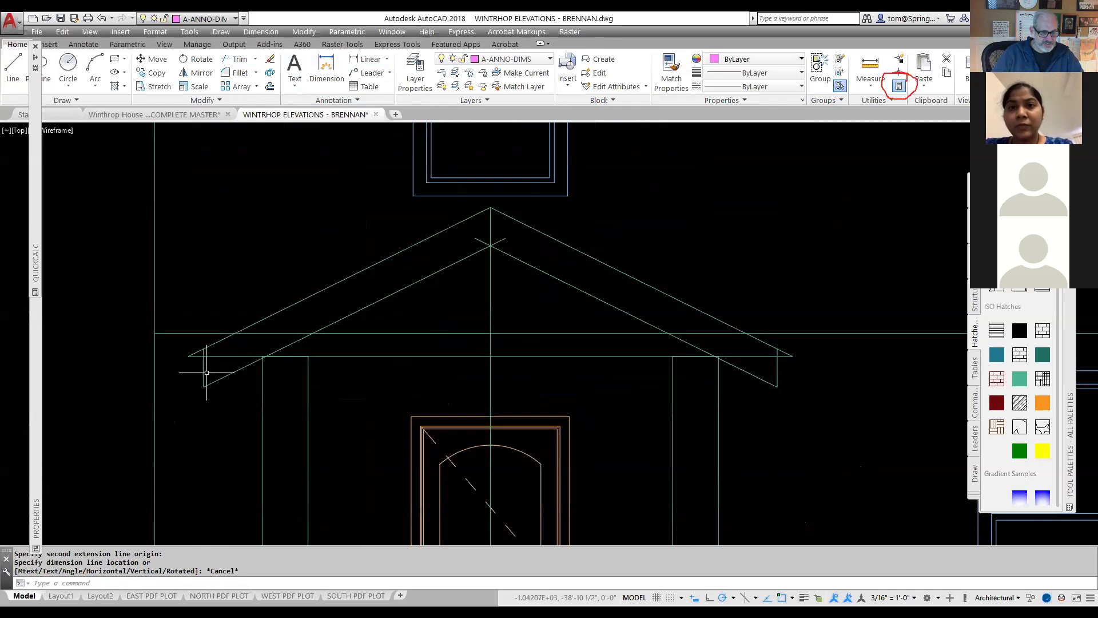
click(204, 375)
key(Delete)
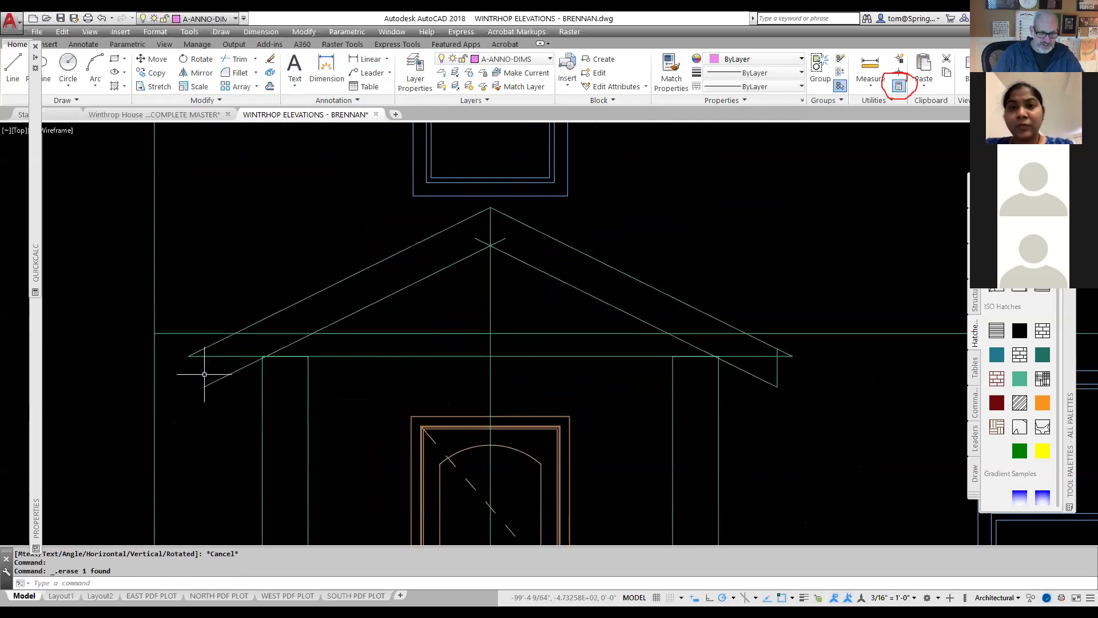
click(777, 367)
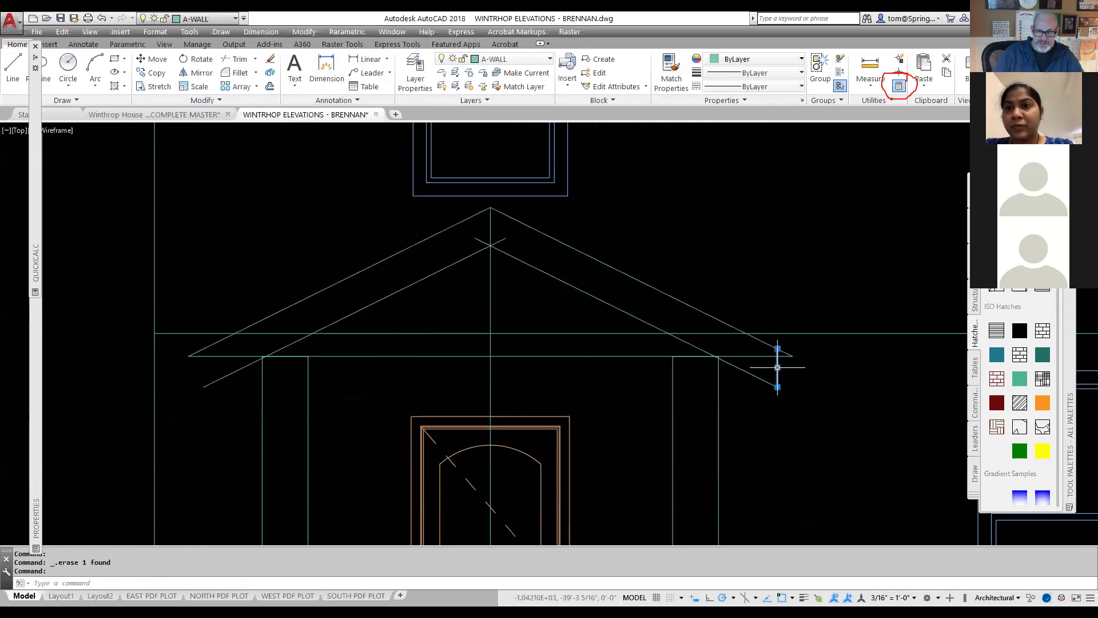
key(Delete)
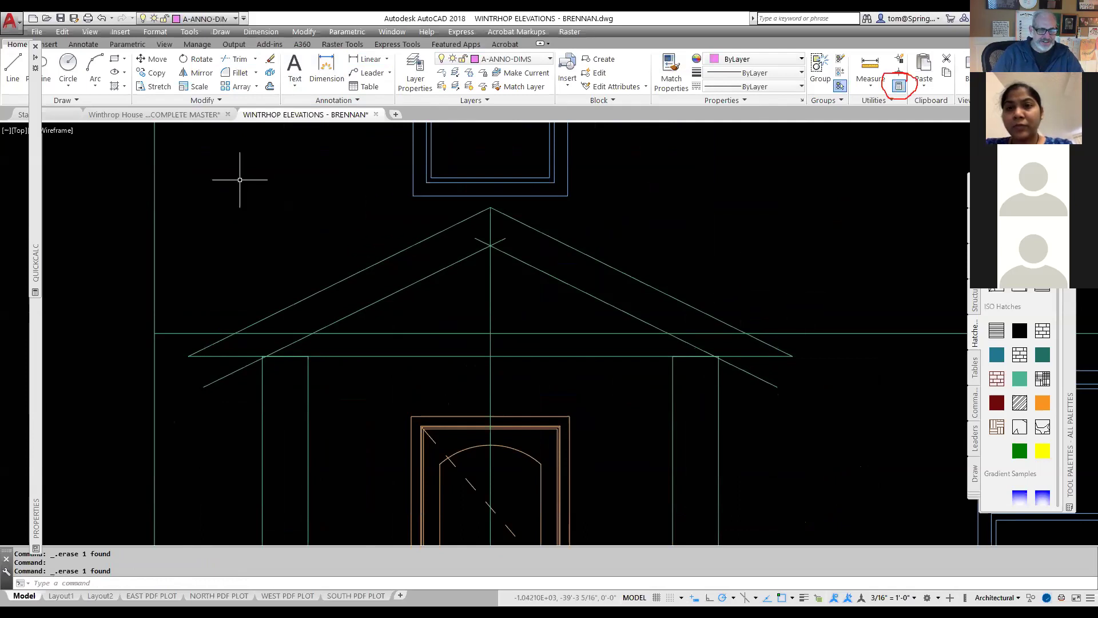
- Add a linear dimension for the gable's overall width between the lower ends of its outer slope lines, placed above the peak
click(340, 65)
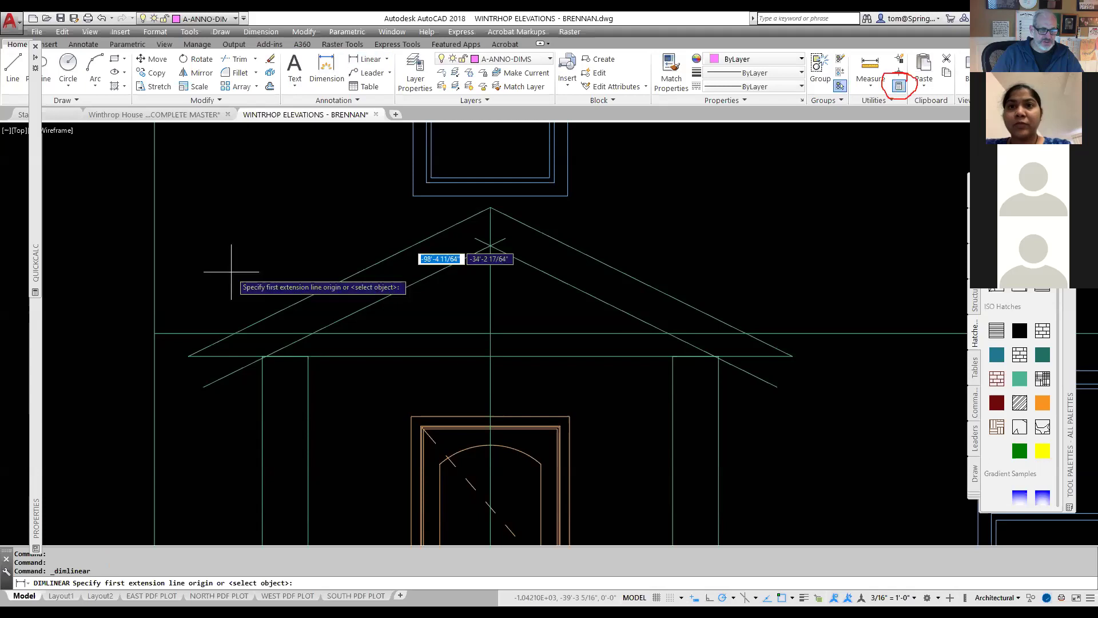
click(188, 356)
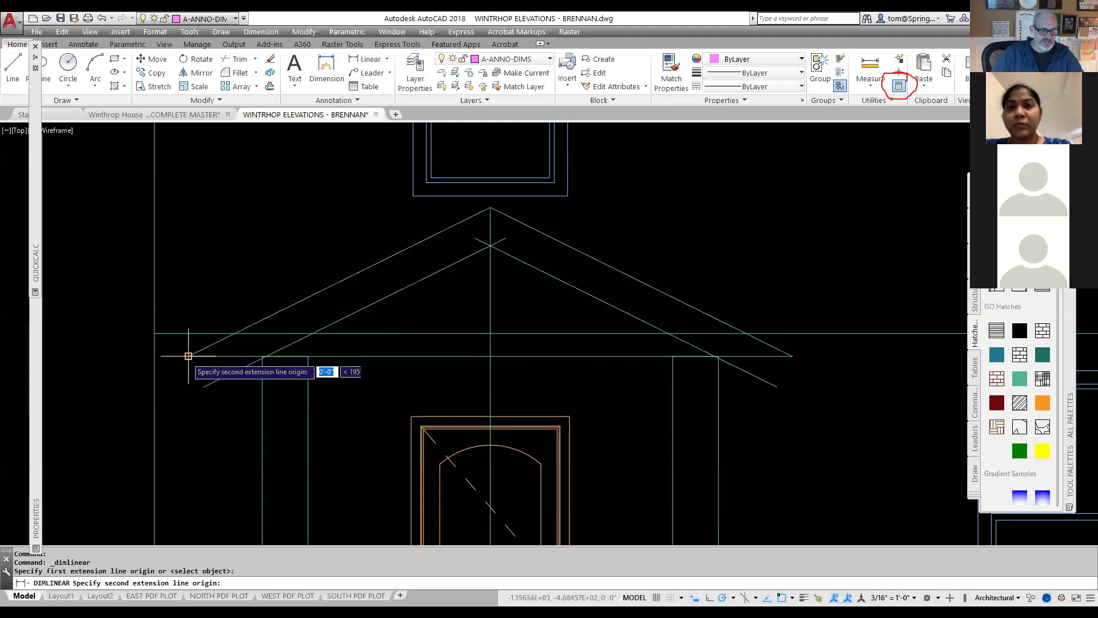
click(792, 356)
scroll(765, 233, down, 2)
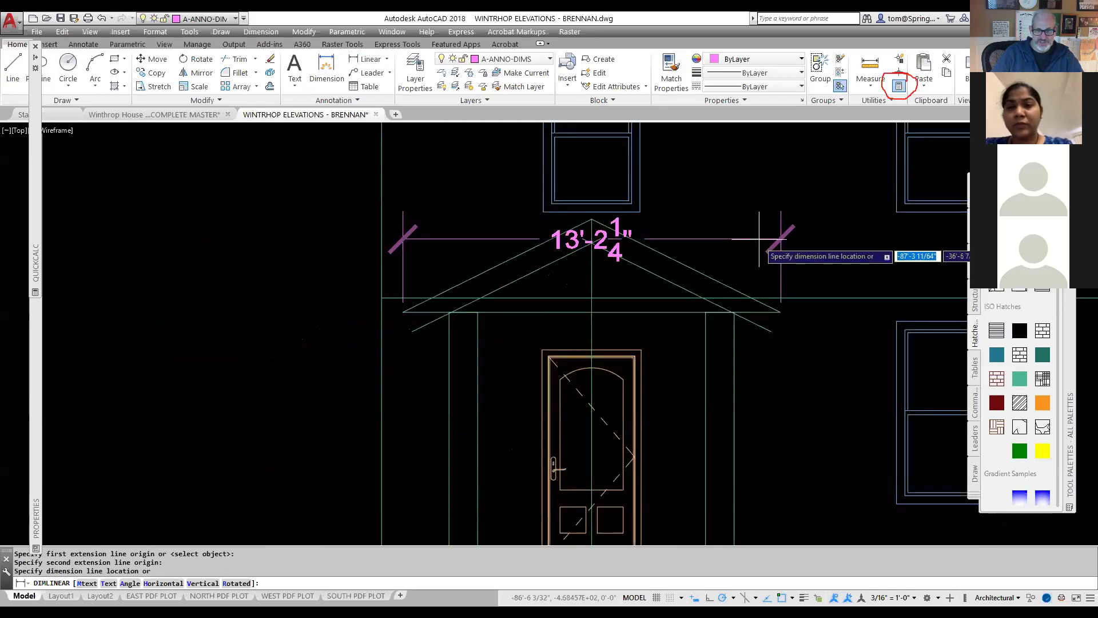
click(751, 256)
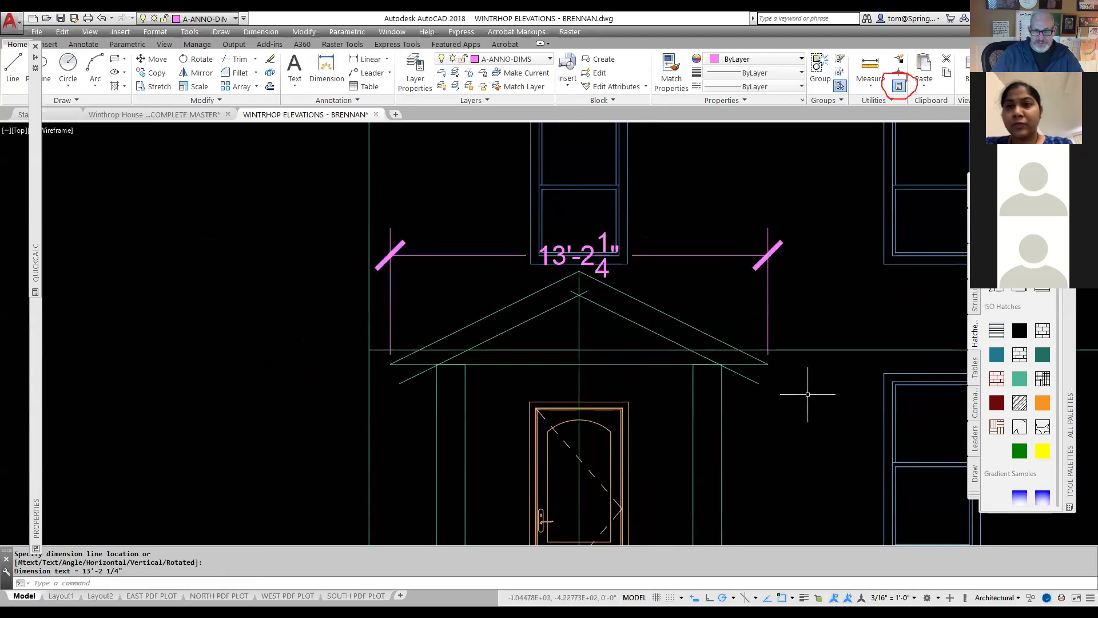
- On layer A-WALL, draw a vertical line about 1'-3" long down from the lower end of each outer gable slope line
click(549, 60)
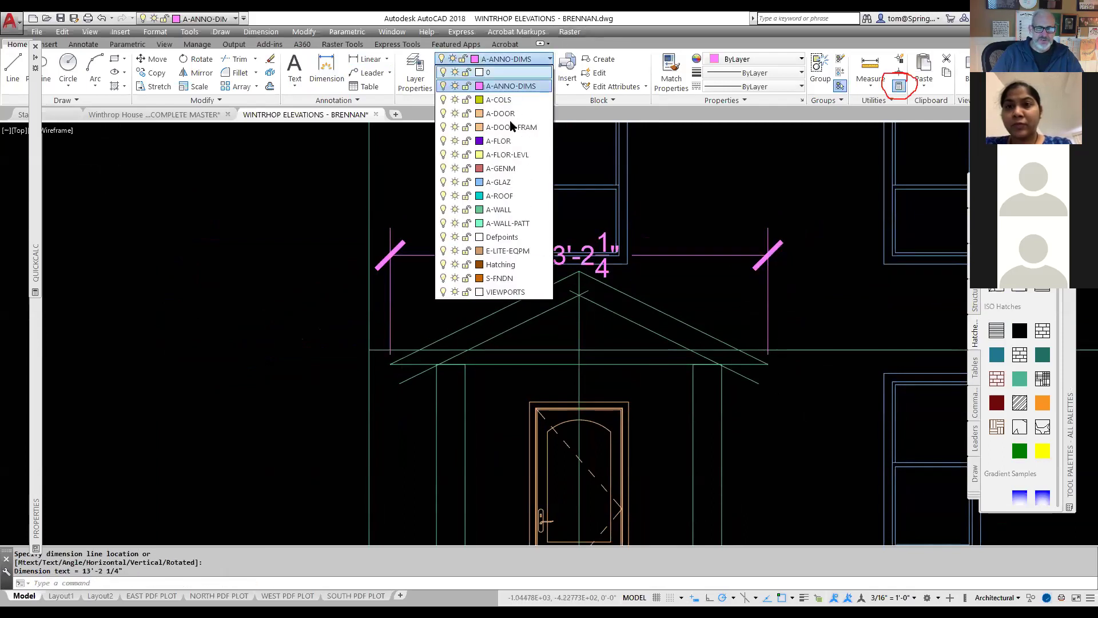
click(497, 210)
click(13, 66)
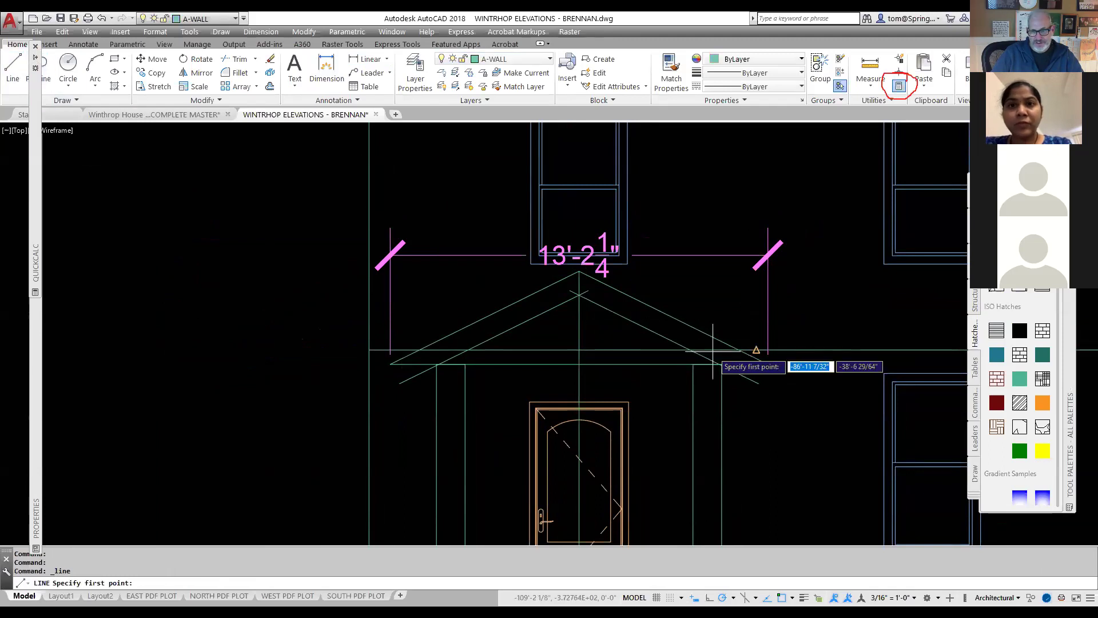
click(768, 363)
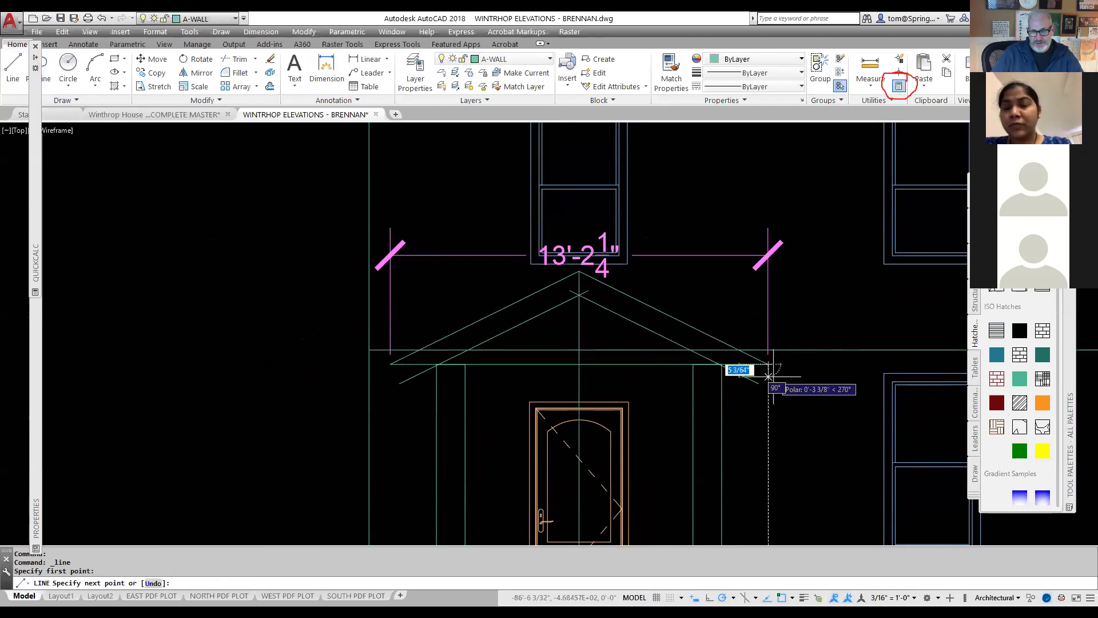
click(768, 399)
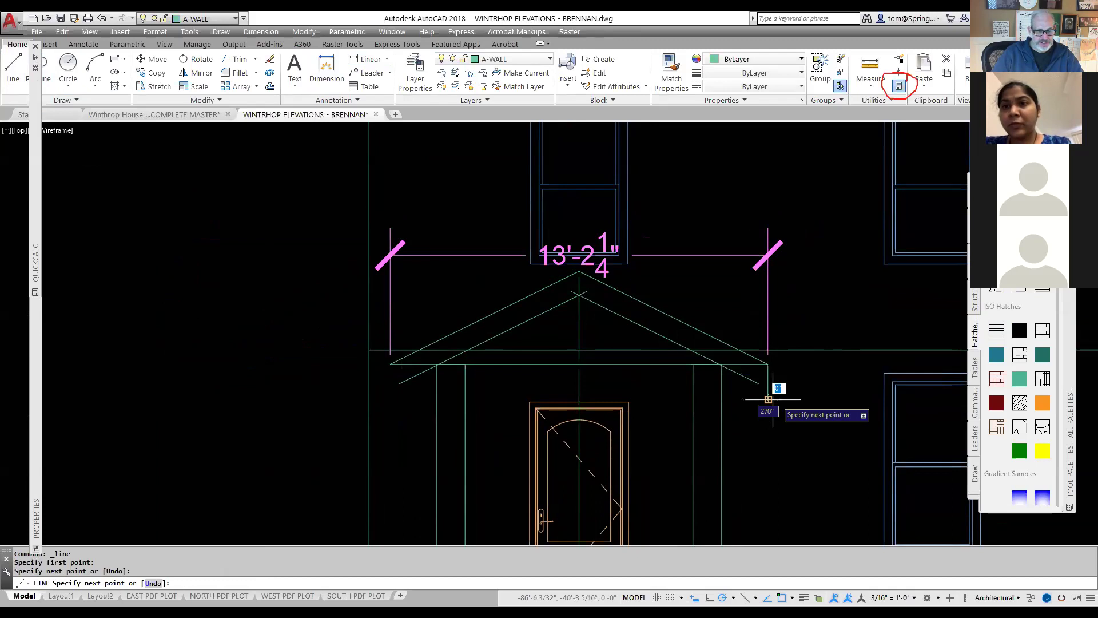
key(Escape)
key(Return)
click(391, 364)
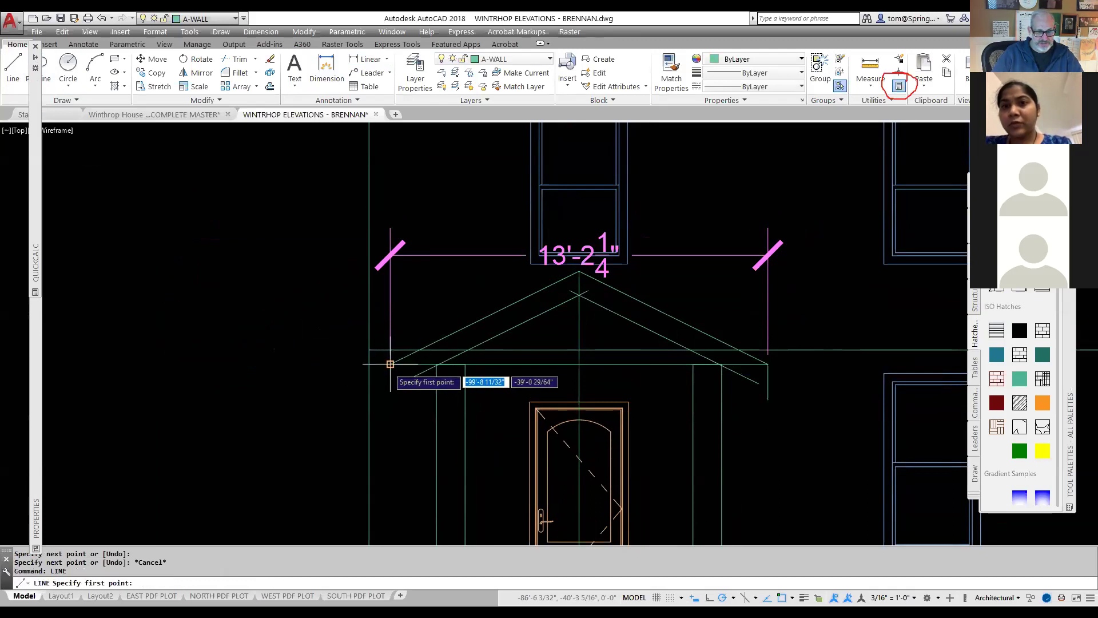
click(390, 399)
key(Escape)
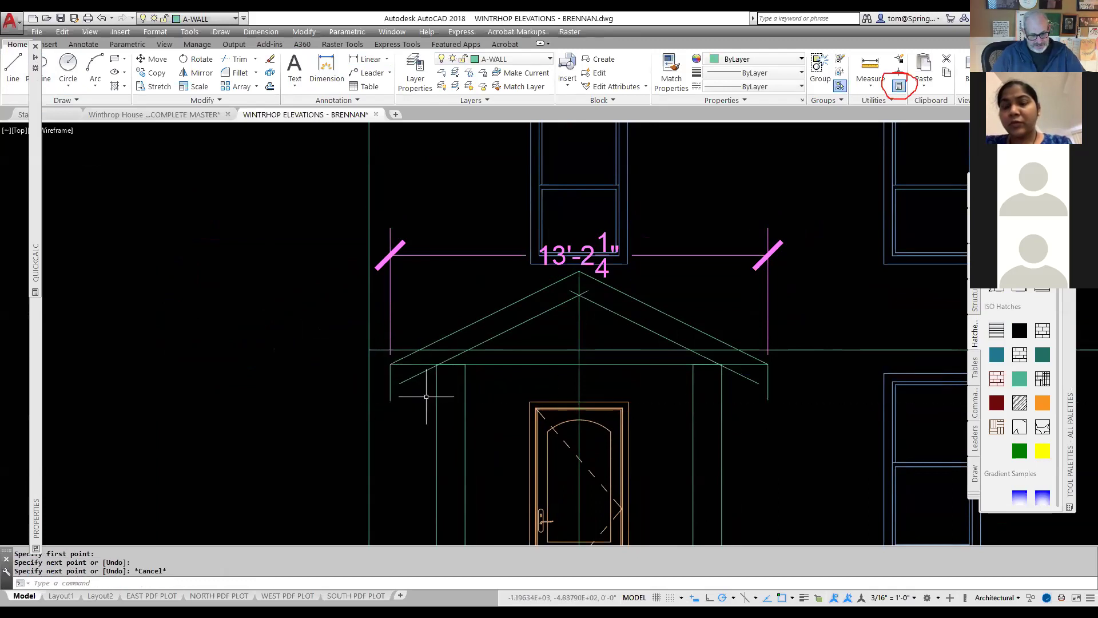
- Fillet each inner slope line with its vertical eave line at radius 0 to form sharp corners on both sides of the gable
text(f)
key(Return)
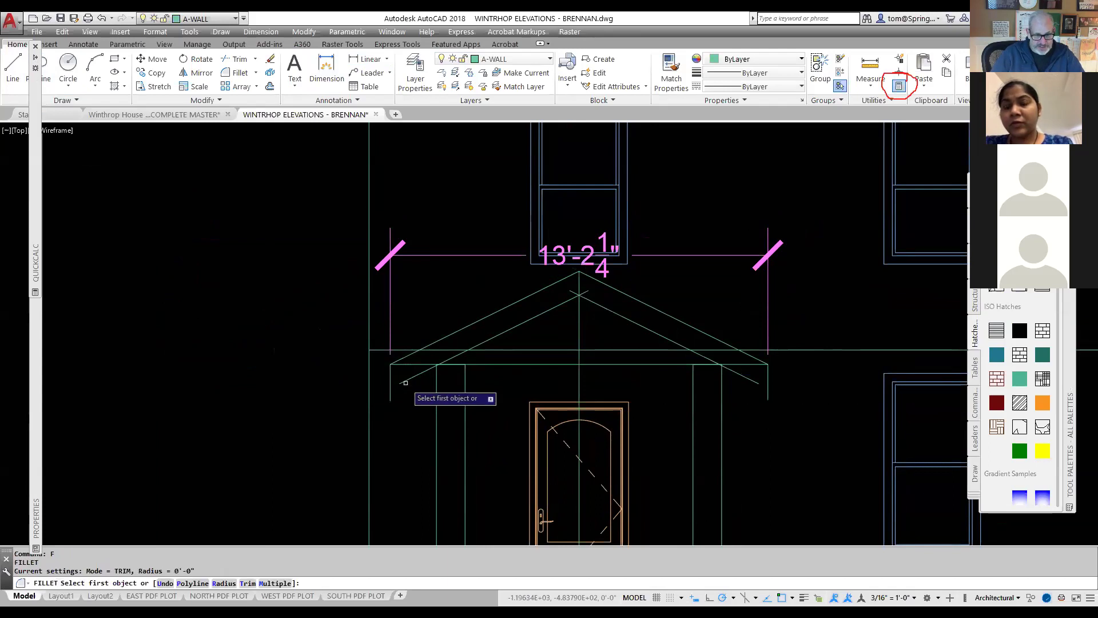
click(405, 380)
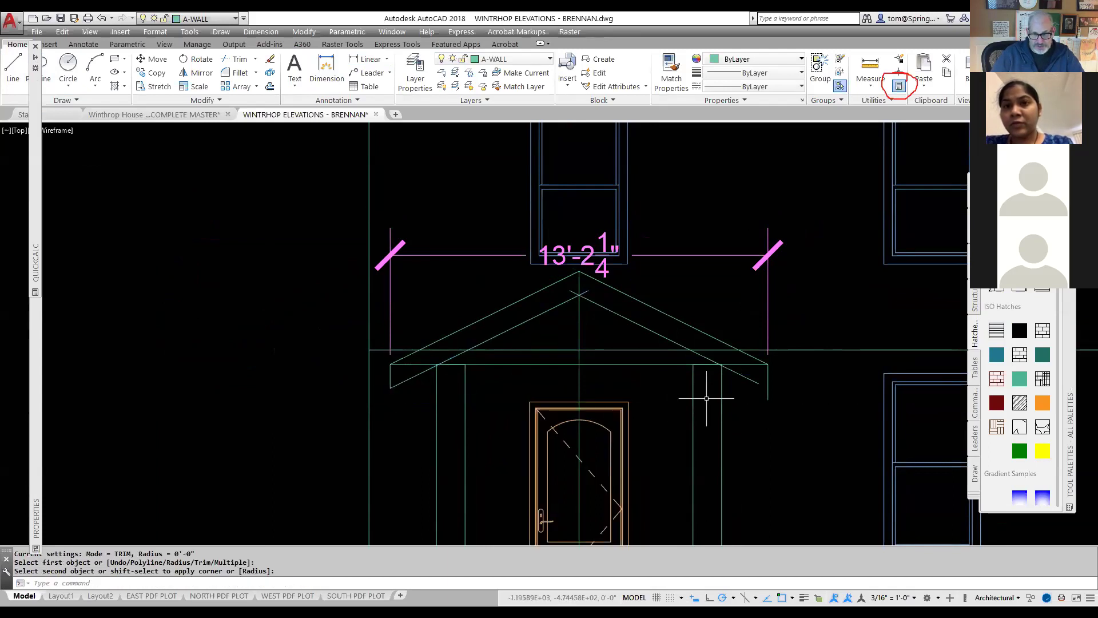
right_click(836, 380)
click(846, 381)
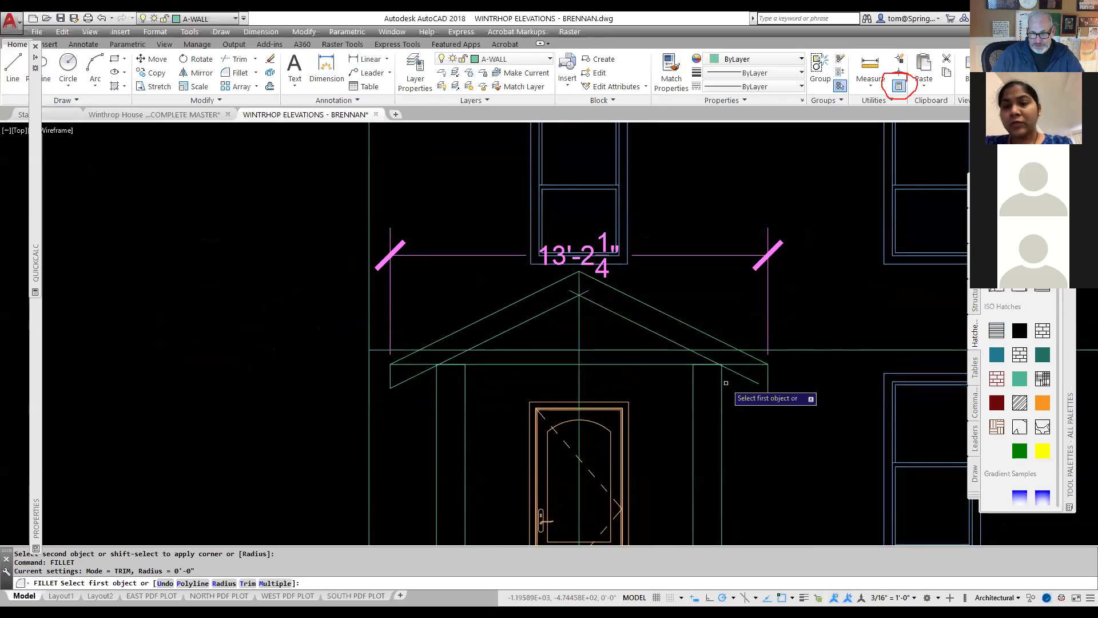
click(753, 379)
key(Escape)
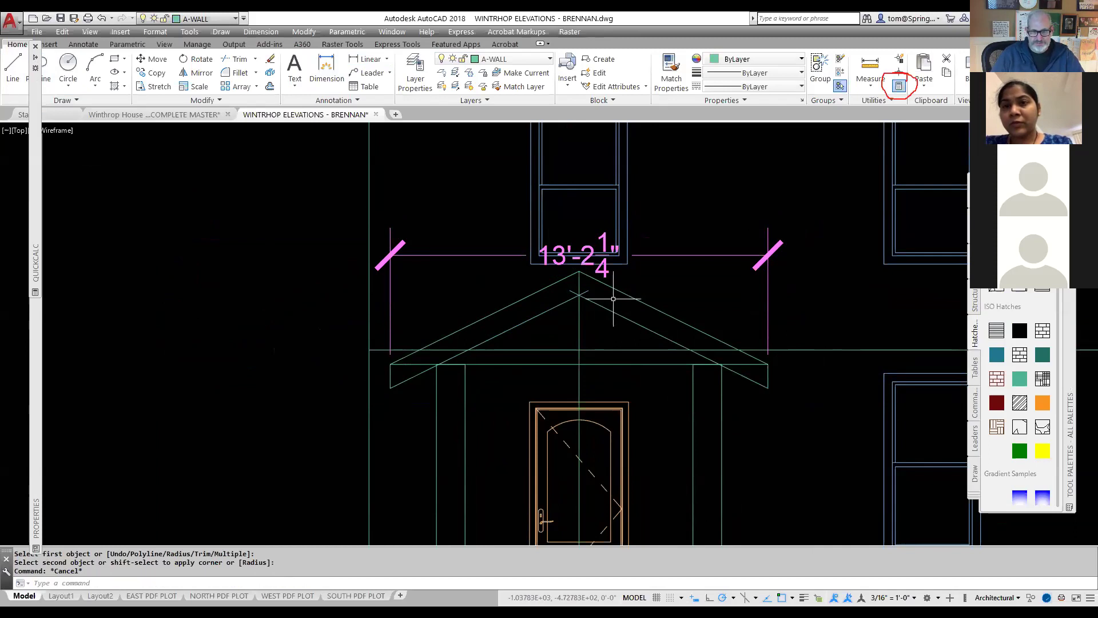
- Trim the overlapping inner slope ends and centerline stub at the peak, and the Level 2 line where it crosses the slope bands
text(tr)
key(Return)
click(719, 283)
click(477, 356)
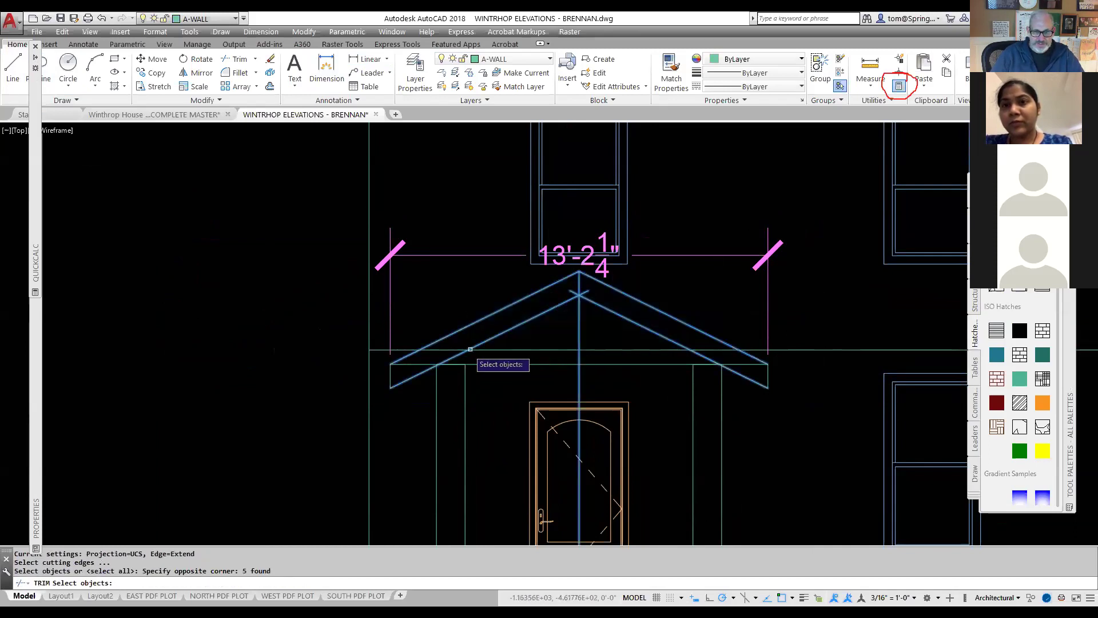
key(Return)
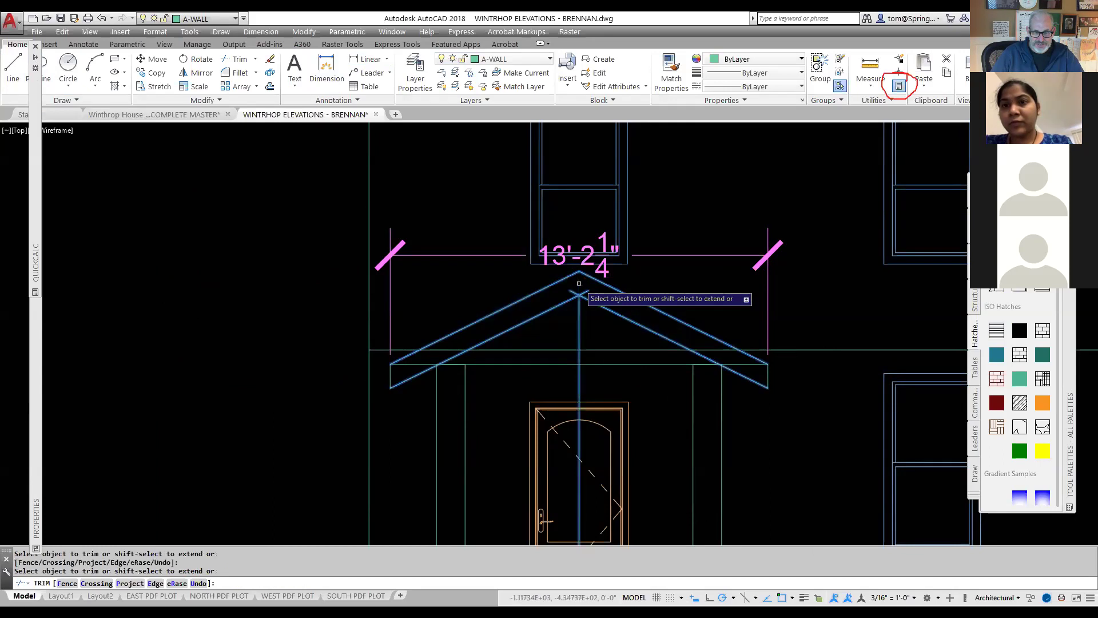
click(574, 293)
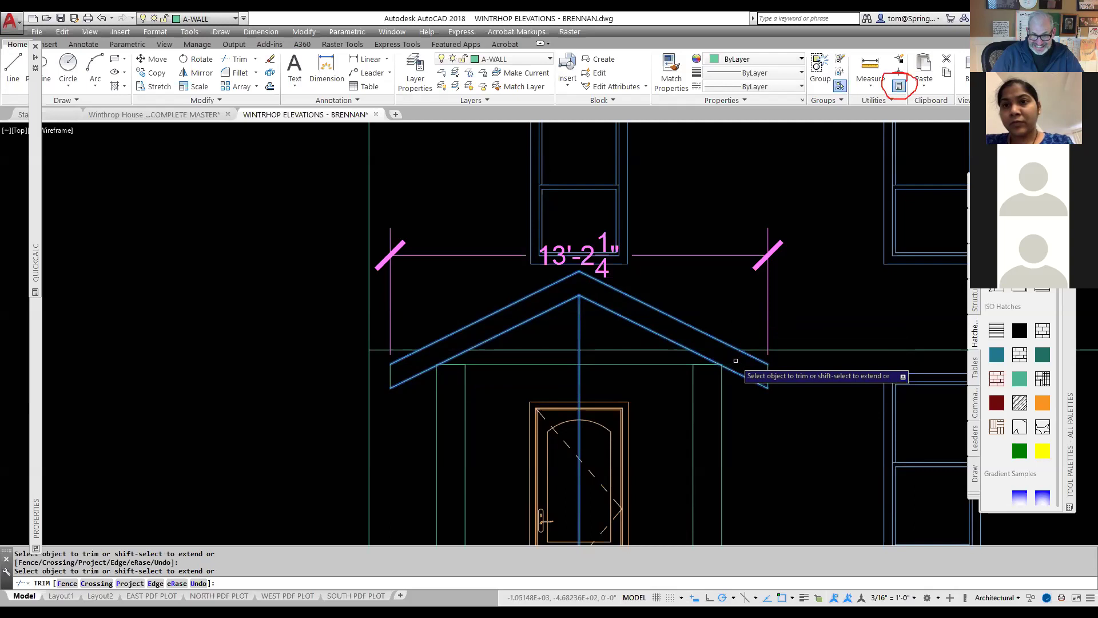
key(Escape)
- Lower the centerline's top end to the horizontal line above the posts and erase the Level 2 line segment inside the gable
click(579, 334)
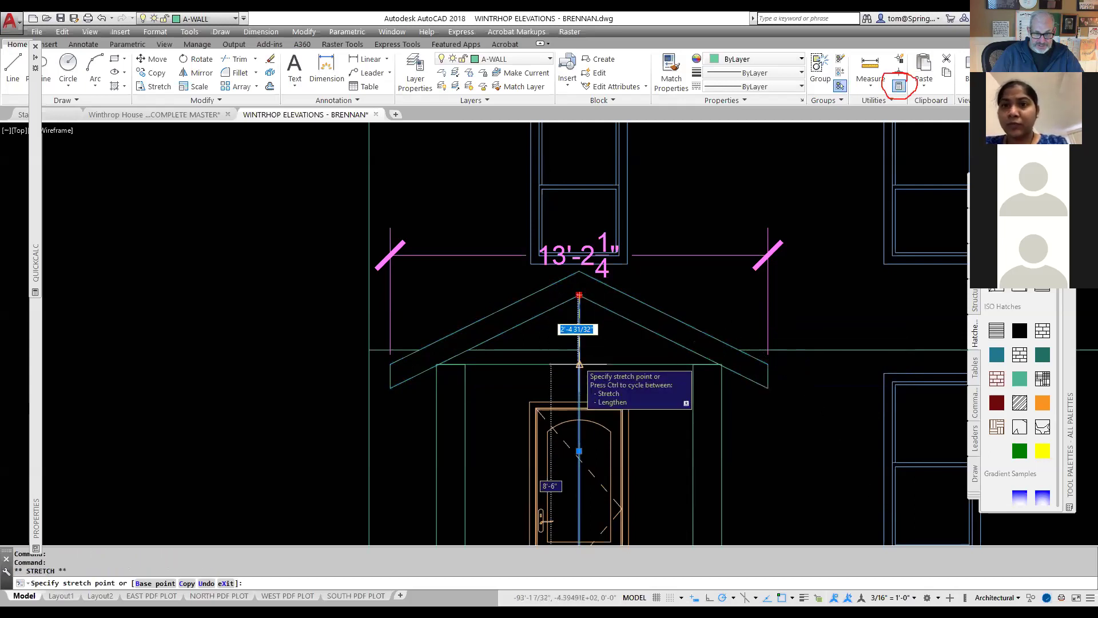
click(576, 365)
key(Escape)
click(573, 349)
key(Delete)
scroll(573, 349, down, 4)
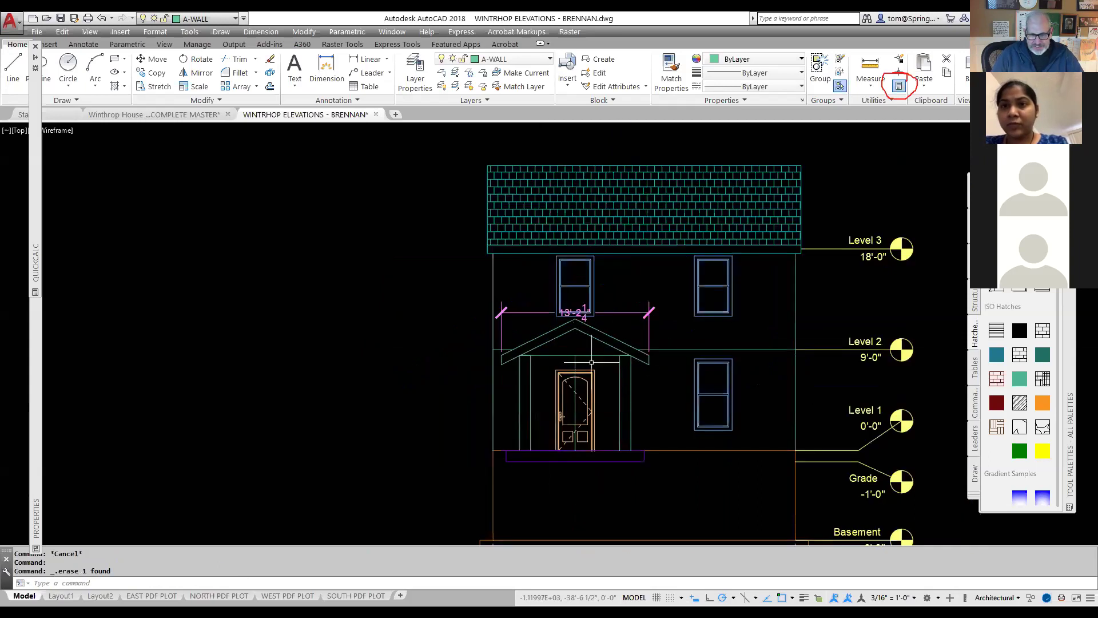
scroll(648, 381, up, 2)
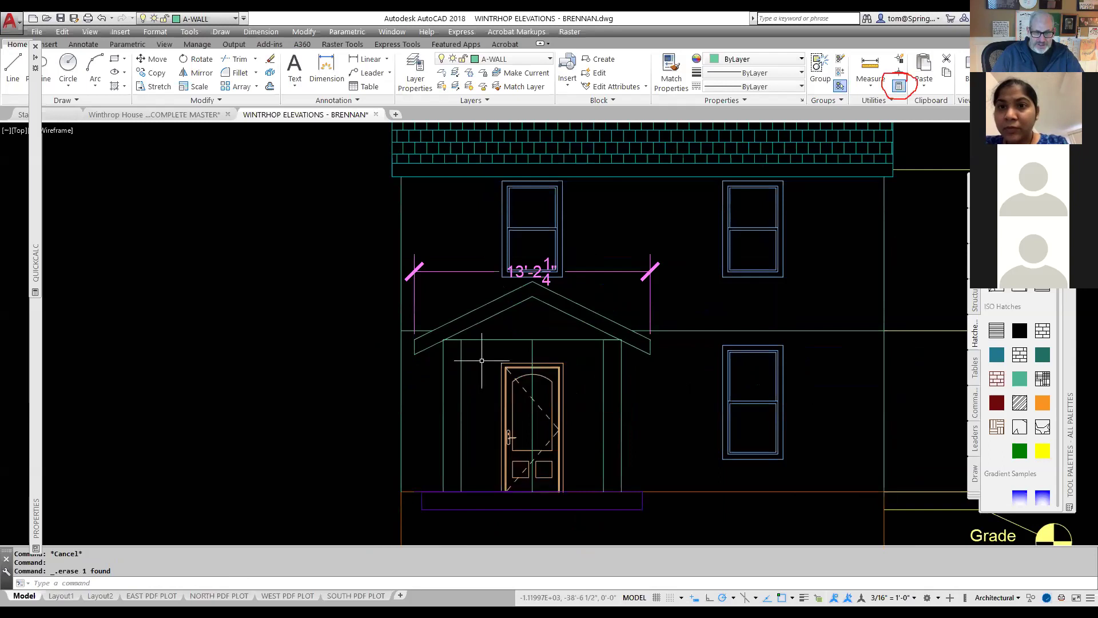
scroll(450, 333, up, 3)
scroll(440, 344, up, 1)
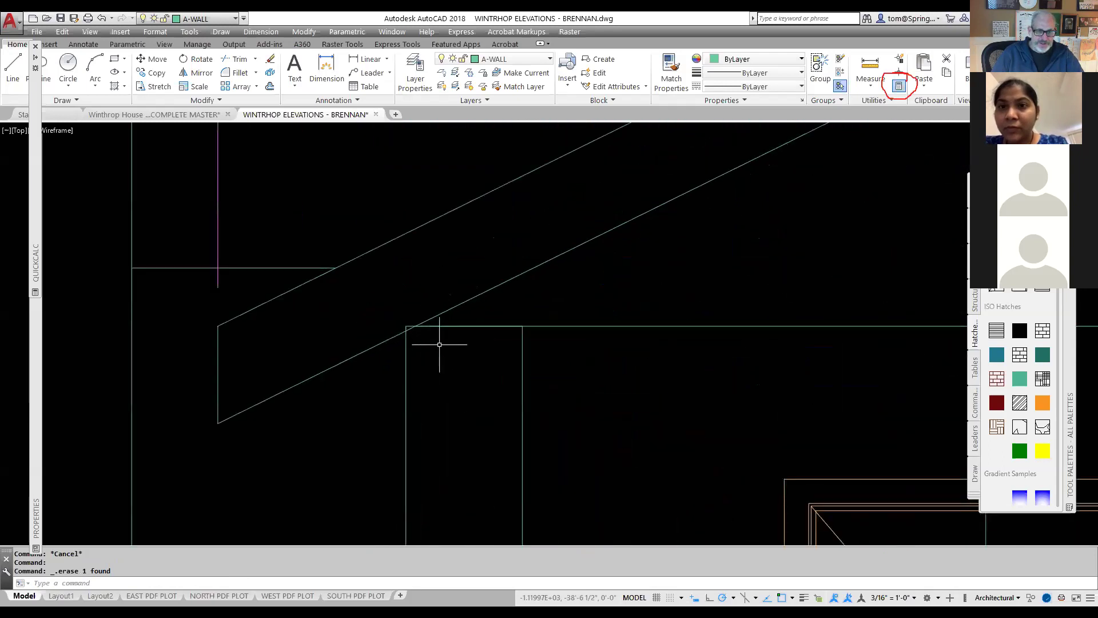
- Trim the left post's top corner and the horizontal line's end where they extend past the gable's inner slope line
text(tr)
key(Return)
click(429, 300)
click(390, 346)
key(Return)
scroll(426, 330, up, 2)
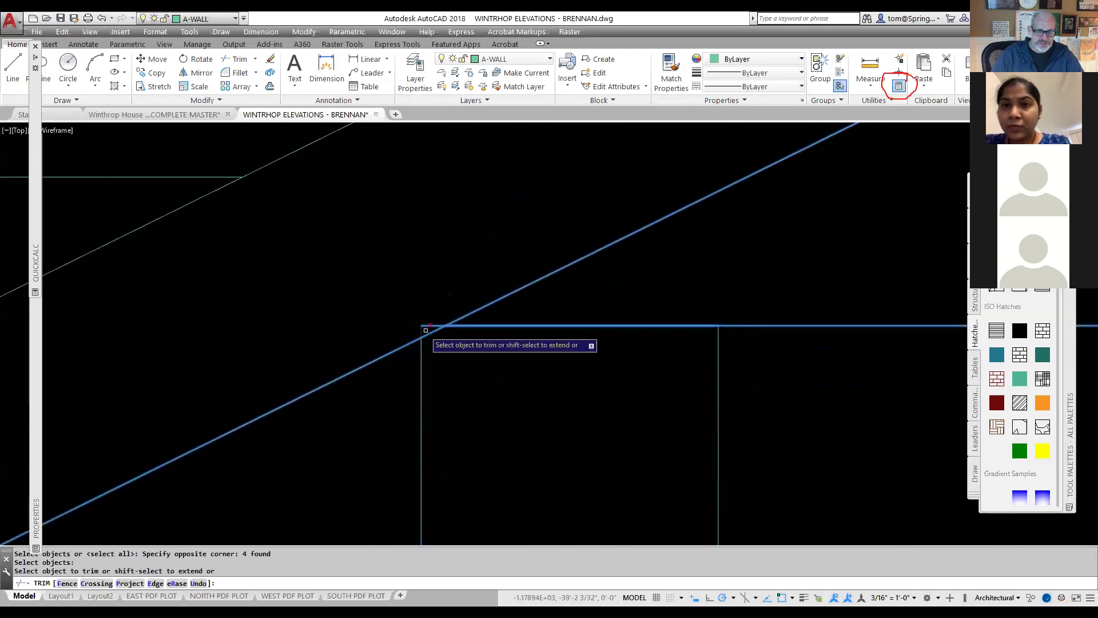
click(432, 328)
click(421, 330)
key(Escape)
- Trim the right post's top corner and the horizontal line's end back to the inner slope line
scroll(581, 387, down, 6)
middle_drag(709, 390, 363, 398)
scroll(431, 398, up, 6)
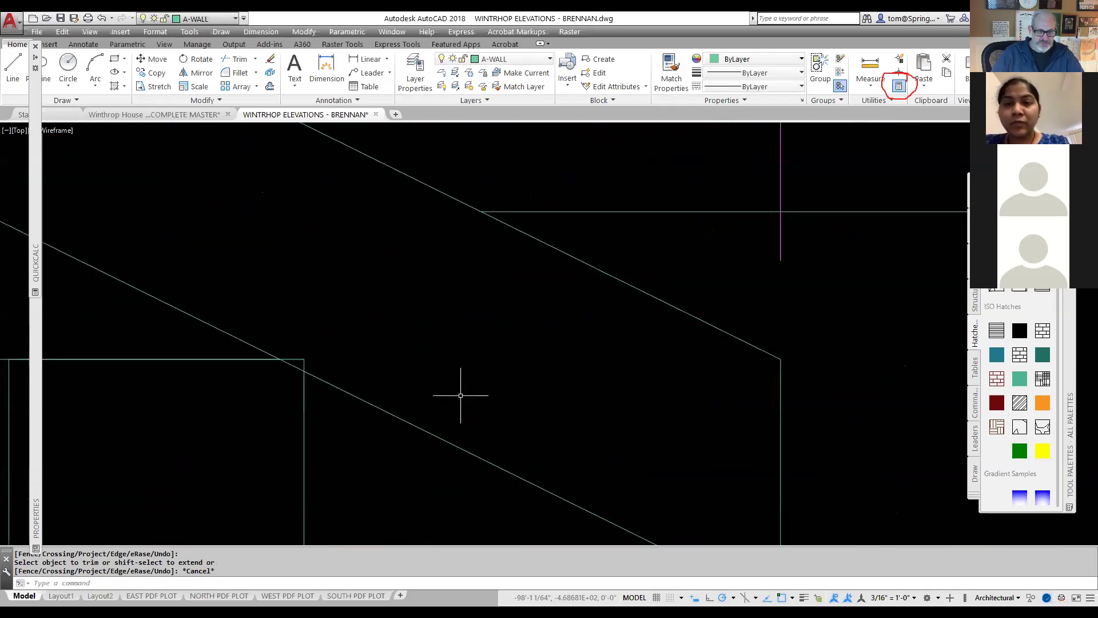
key(Return)
click(264, 397)
click(324, 320)
key(Return)
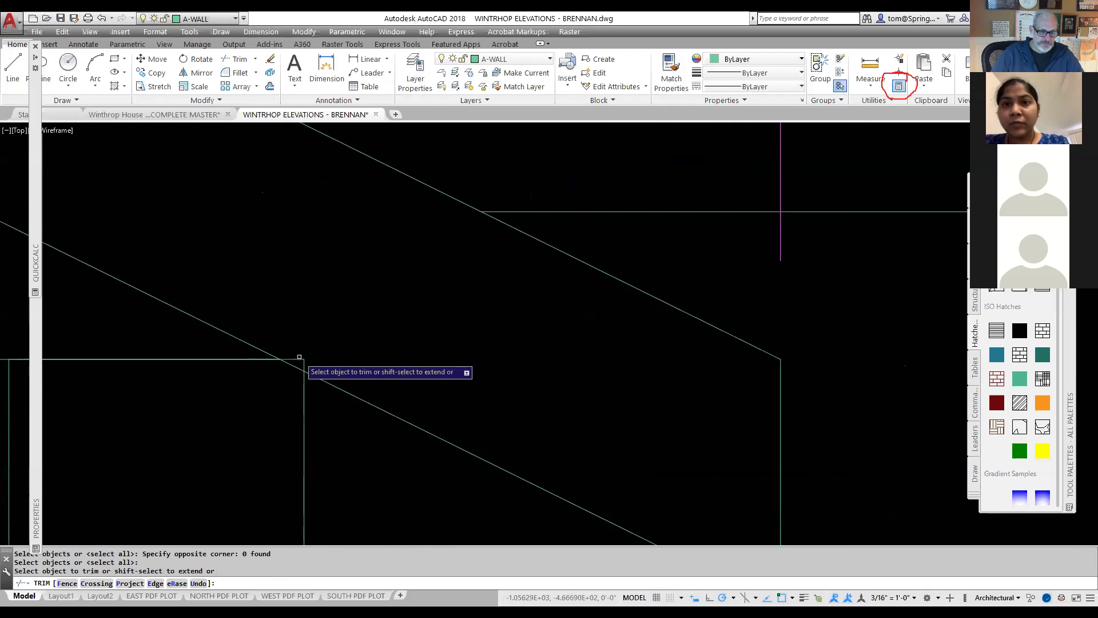
key(Escape)
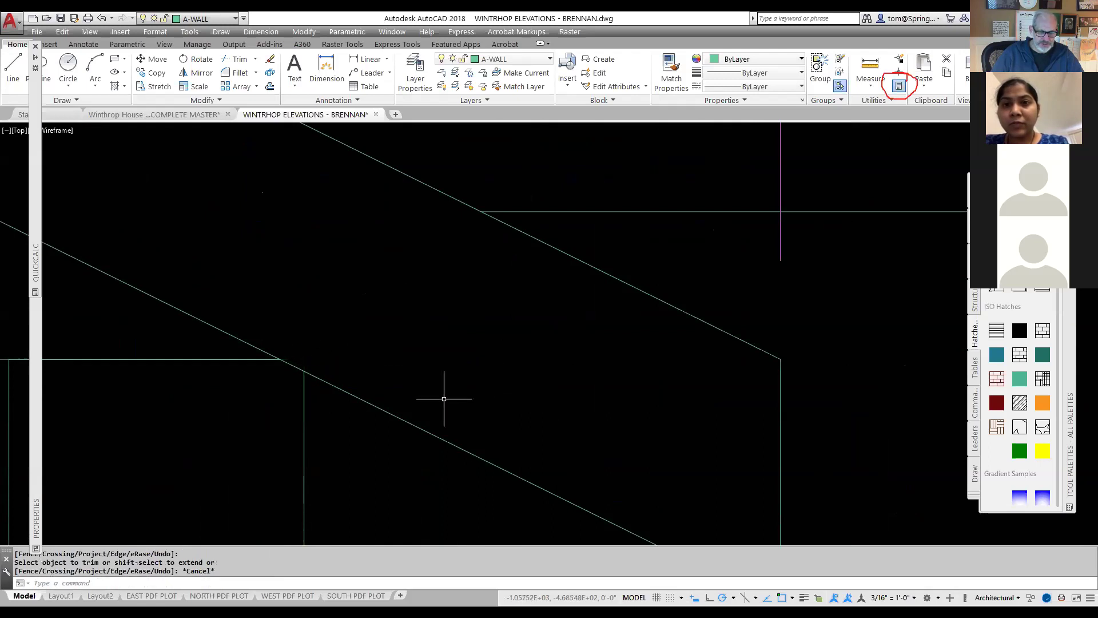
- Erase the vertical centerline running through the entry door and portico
scroll(441, 392, down, 4)
scroll(440, 429, down, 2)
mouse_move(469, 410)
middle_down()
mouse_move(522, 365)
mouse_move(539, 328)
middle_up()
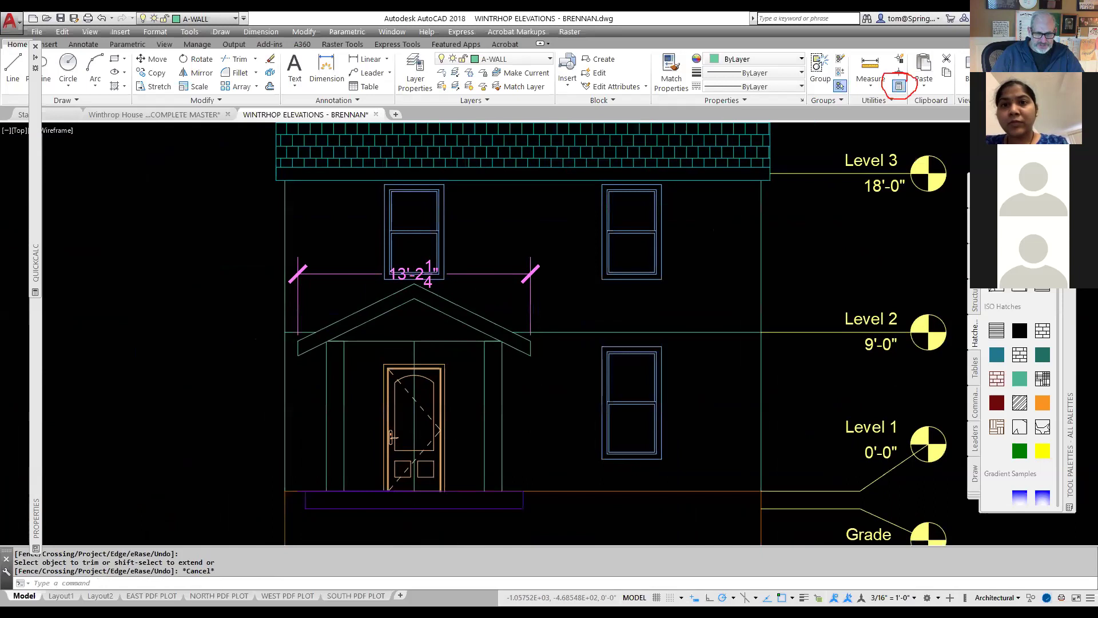
key(Escape)
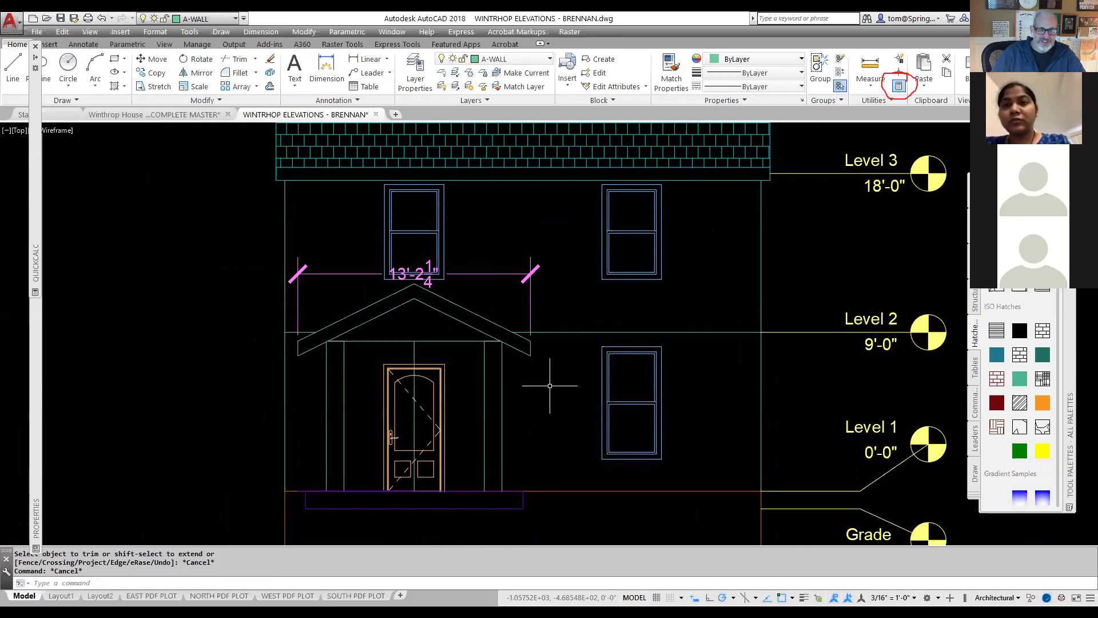
click(416, 355)
key(Delete)
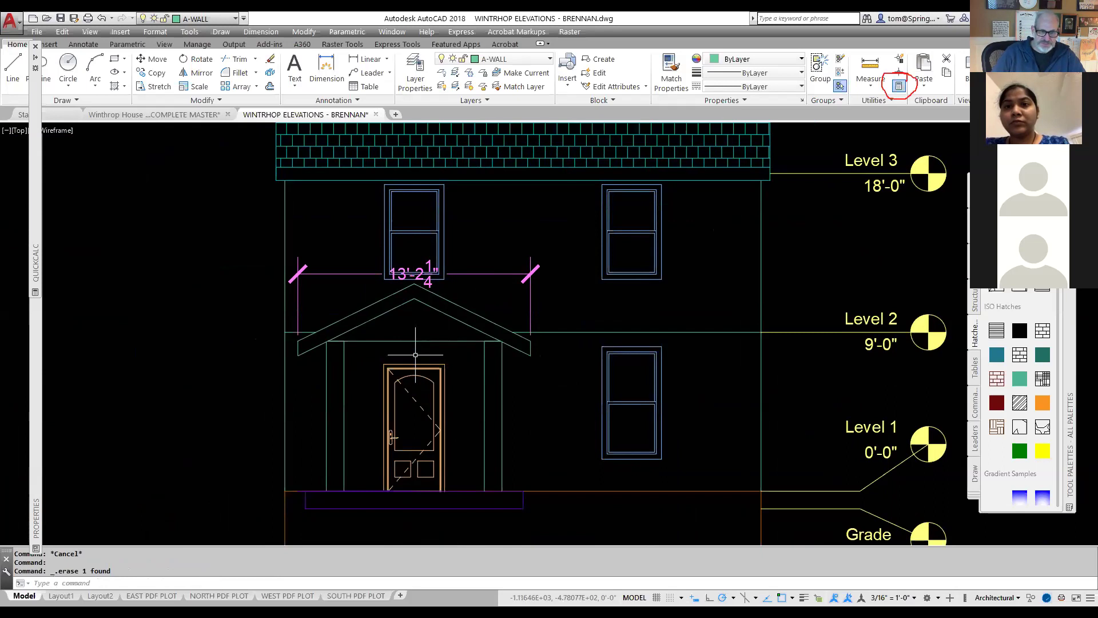
- Make A-GENM the current layer
scroll(481, 282, down, 2)
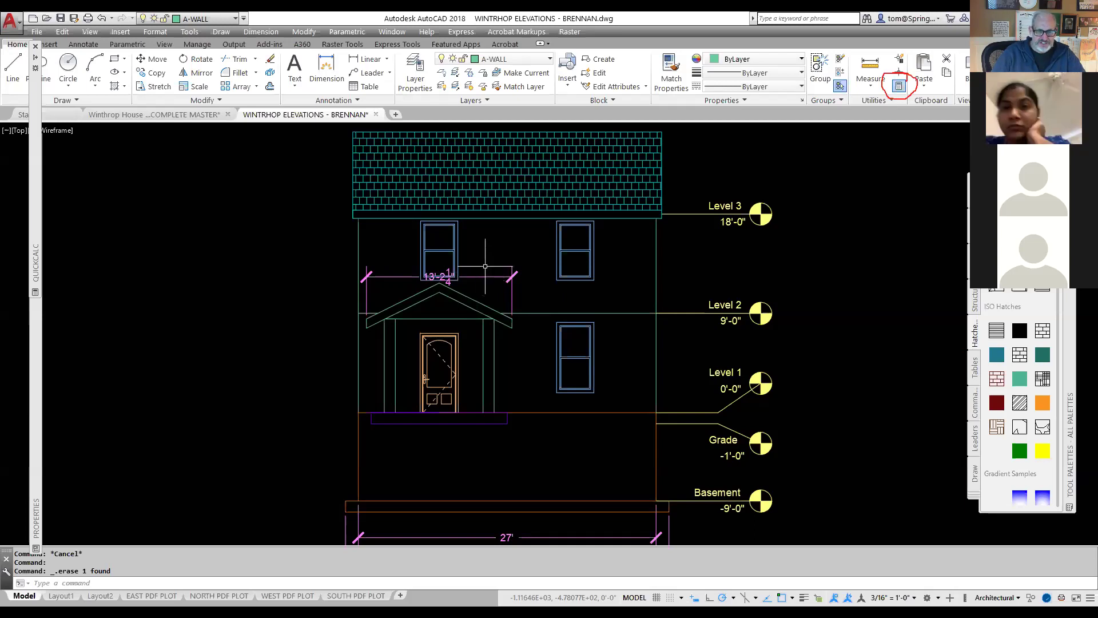
scroll(485, 266, up, 2)
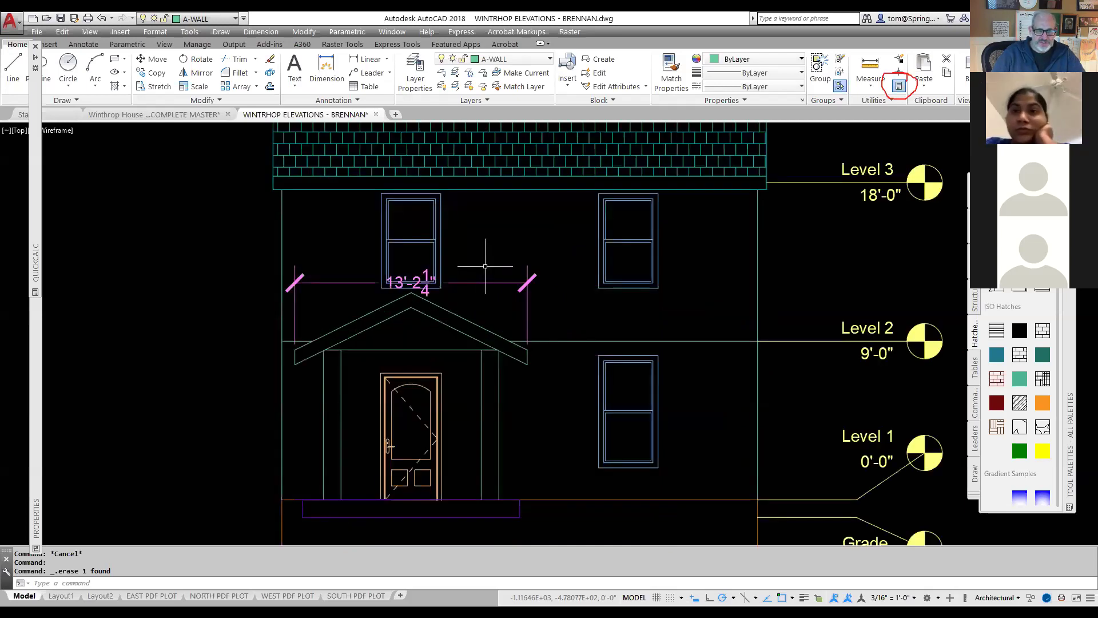
click(549, 59)
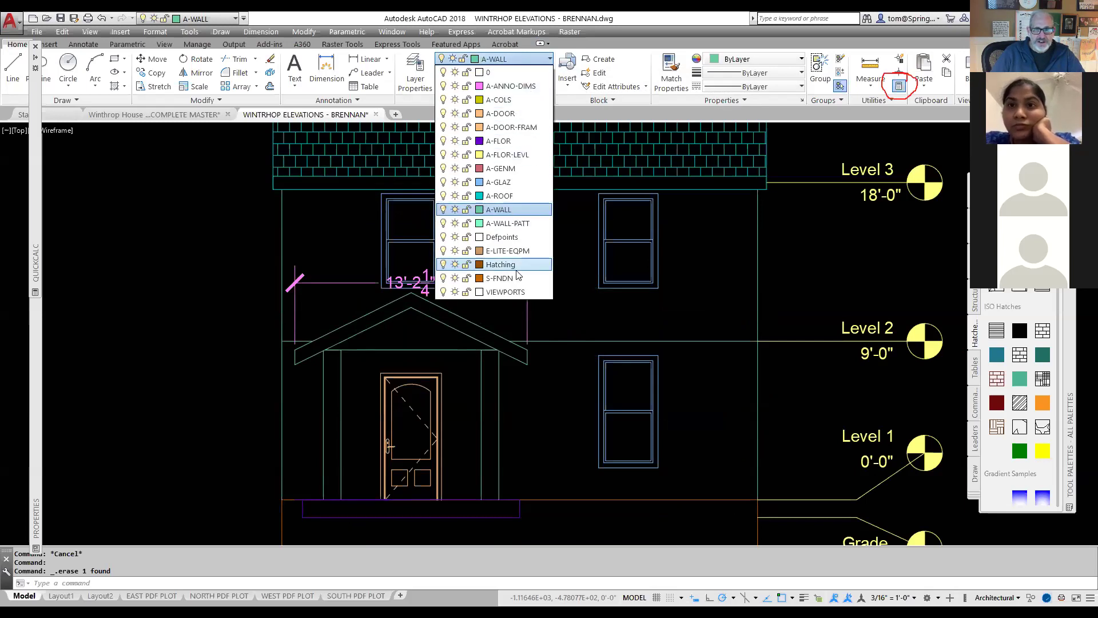
click(518, 168)
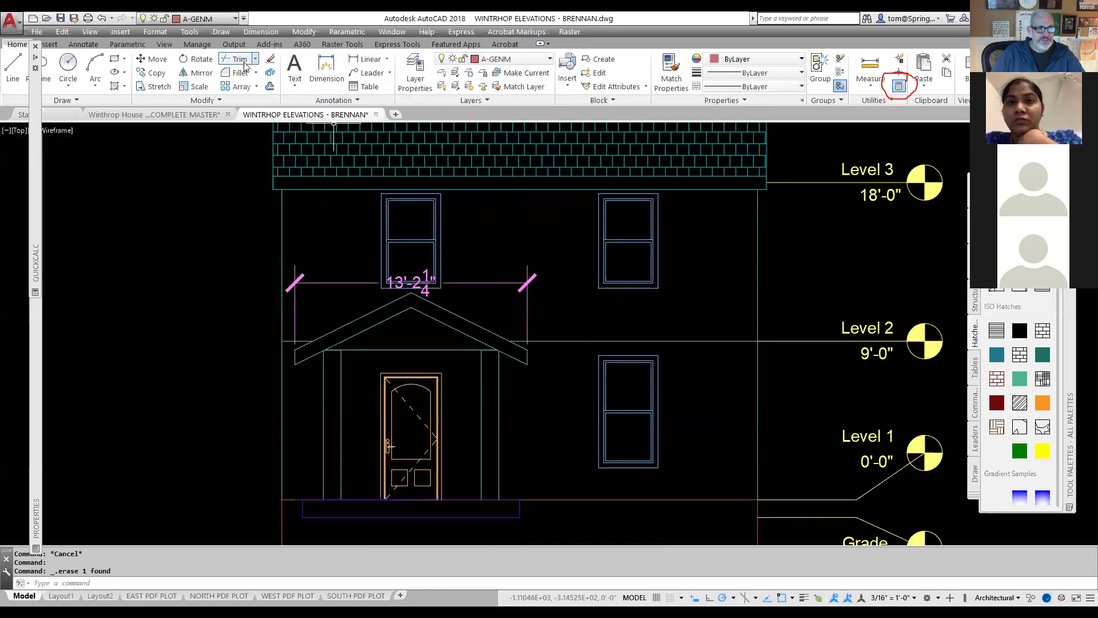
click(45, 44)
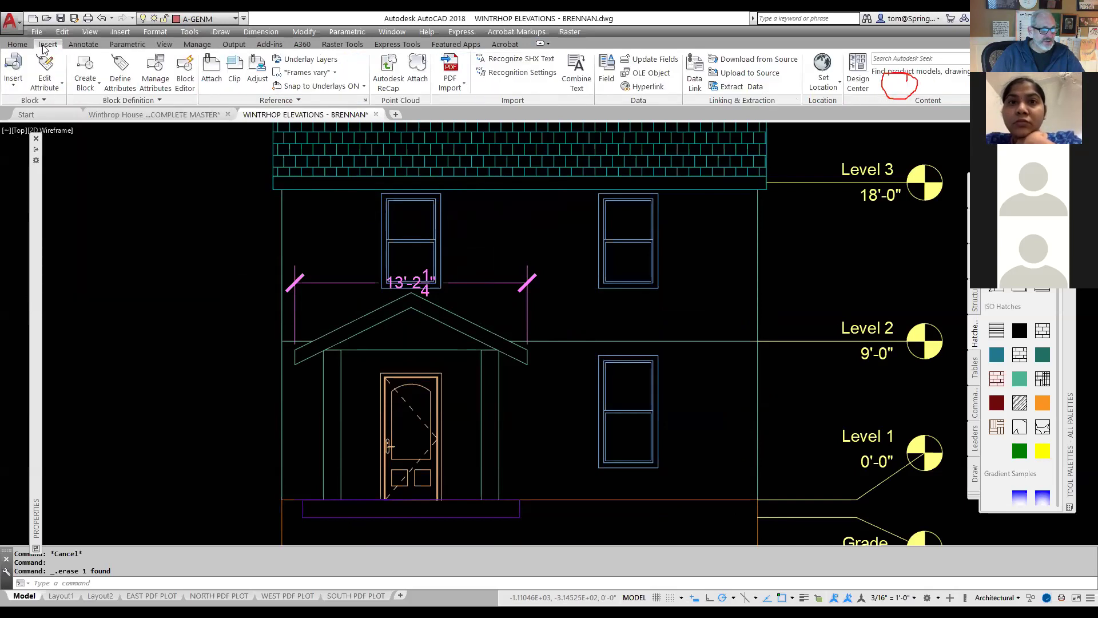
click(13, 82)
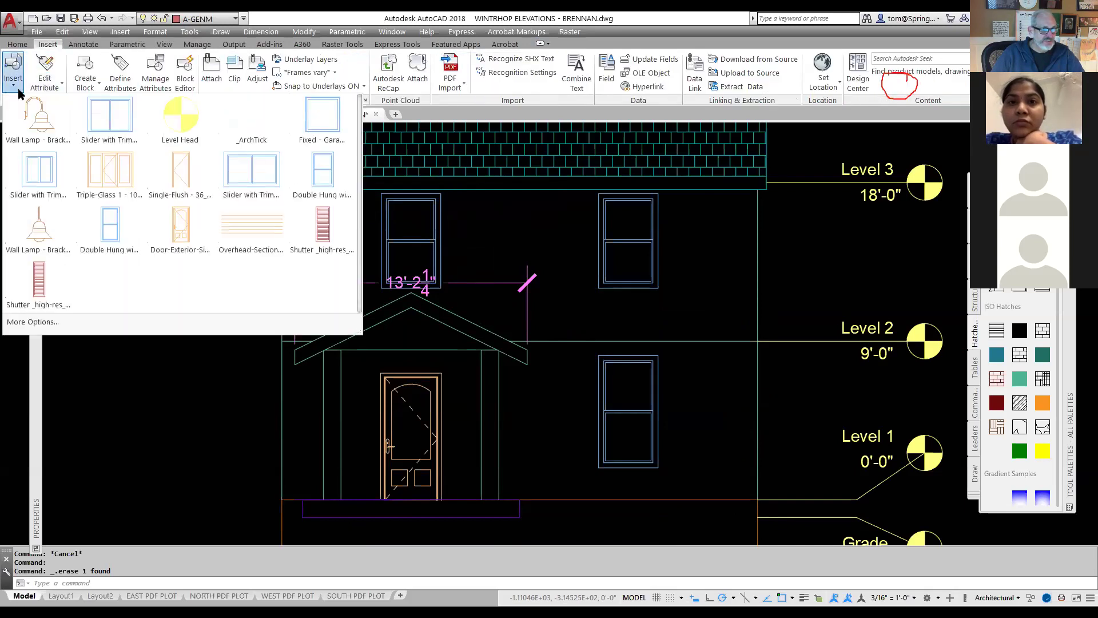
click(42, 281)
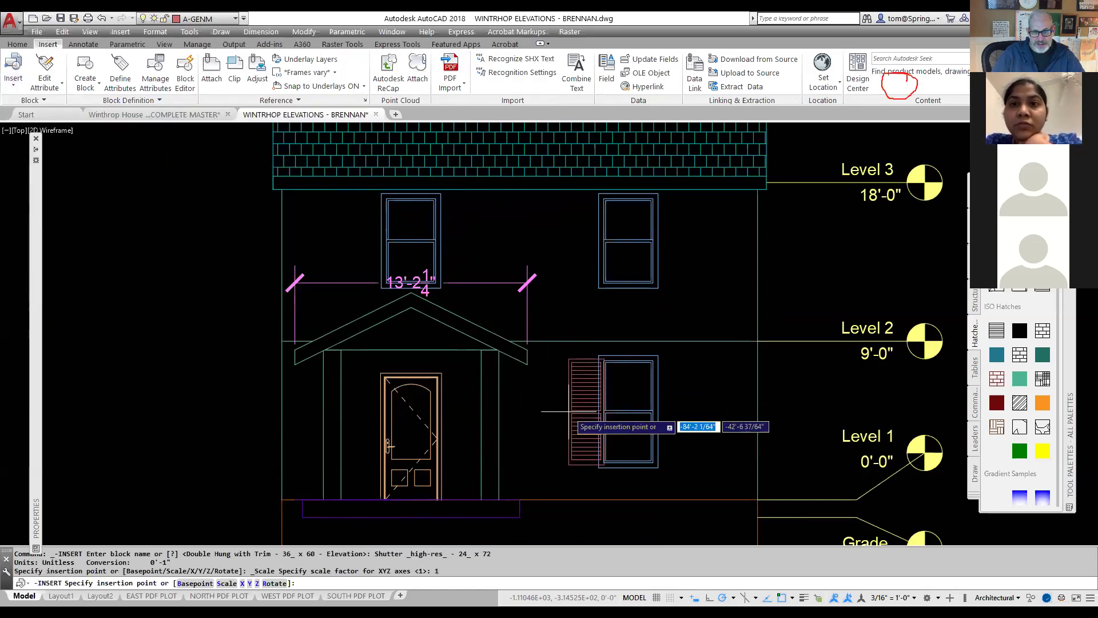
click(658, 412)
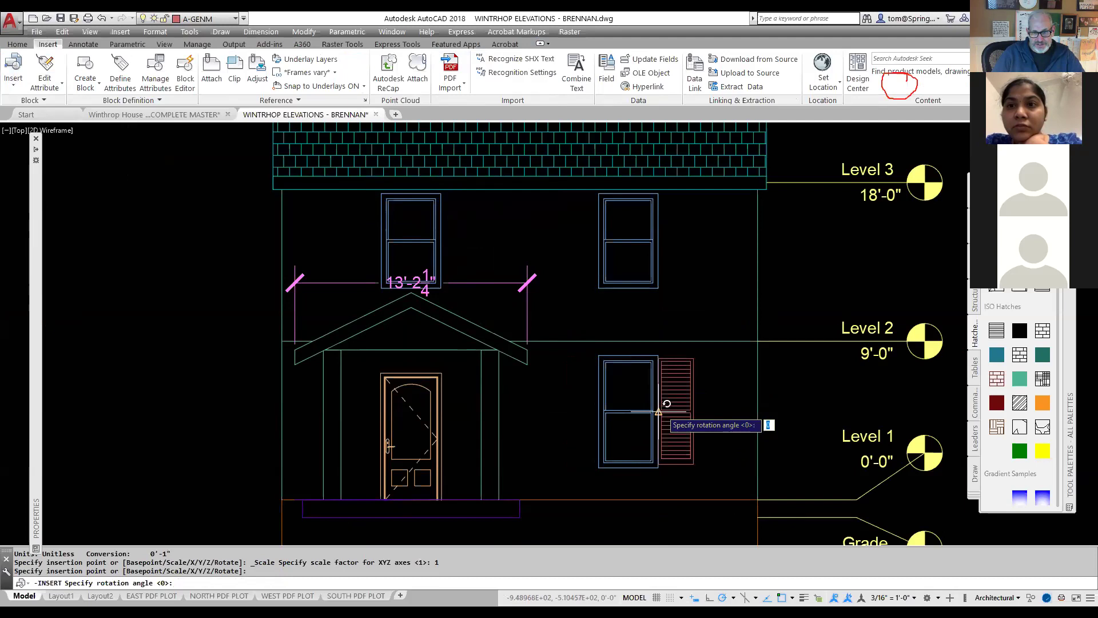
key(Escape)
right_click(719, 408)
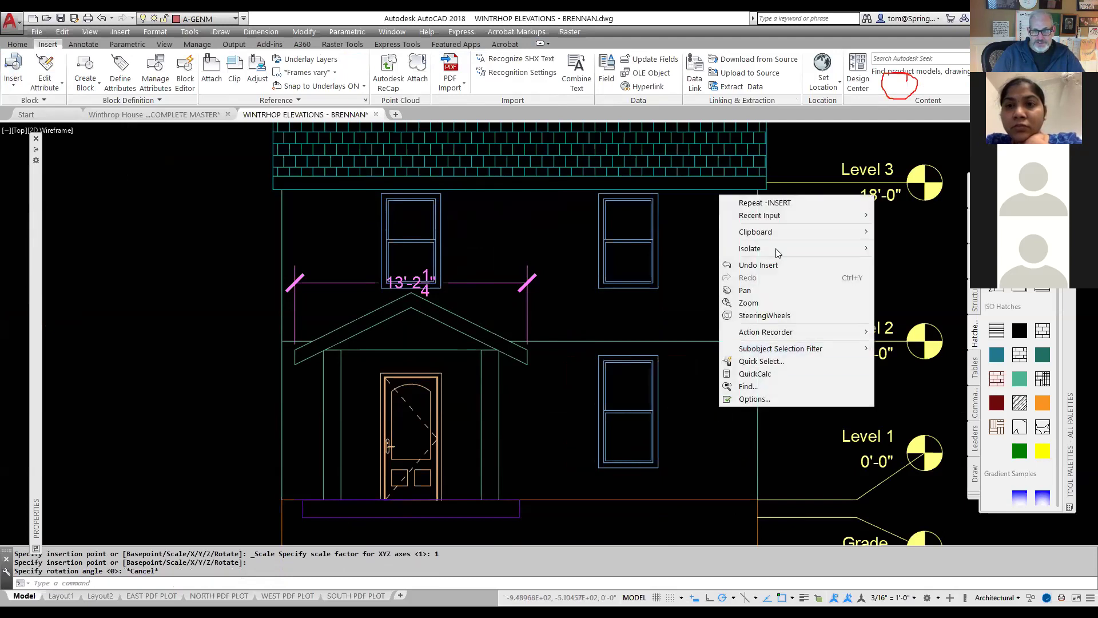
click(780, 201)
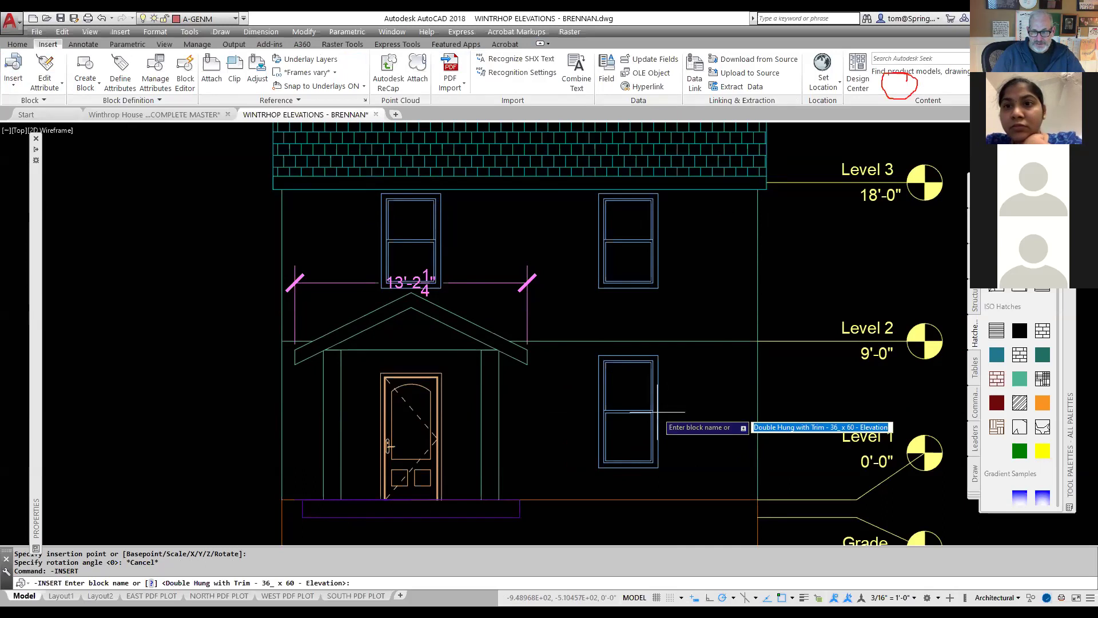
key(Escape)
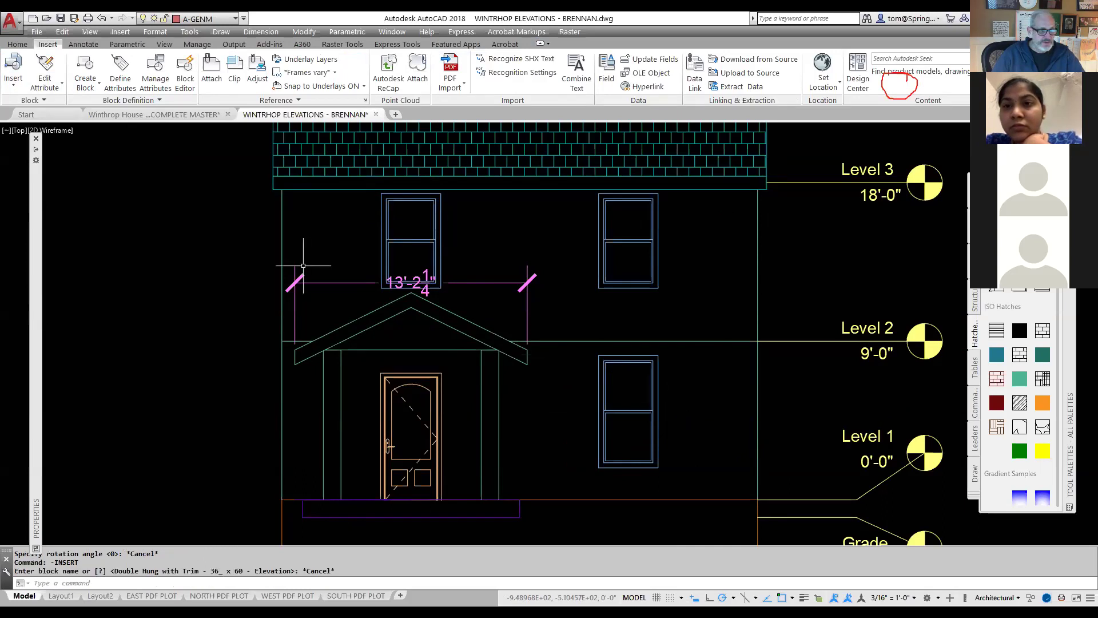
- Insert the Shutter _high-res_ - 24_ x 72 block at the midpoint of the Level 1 window's right edge, unrotated
click(20, 88)
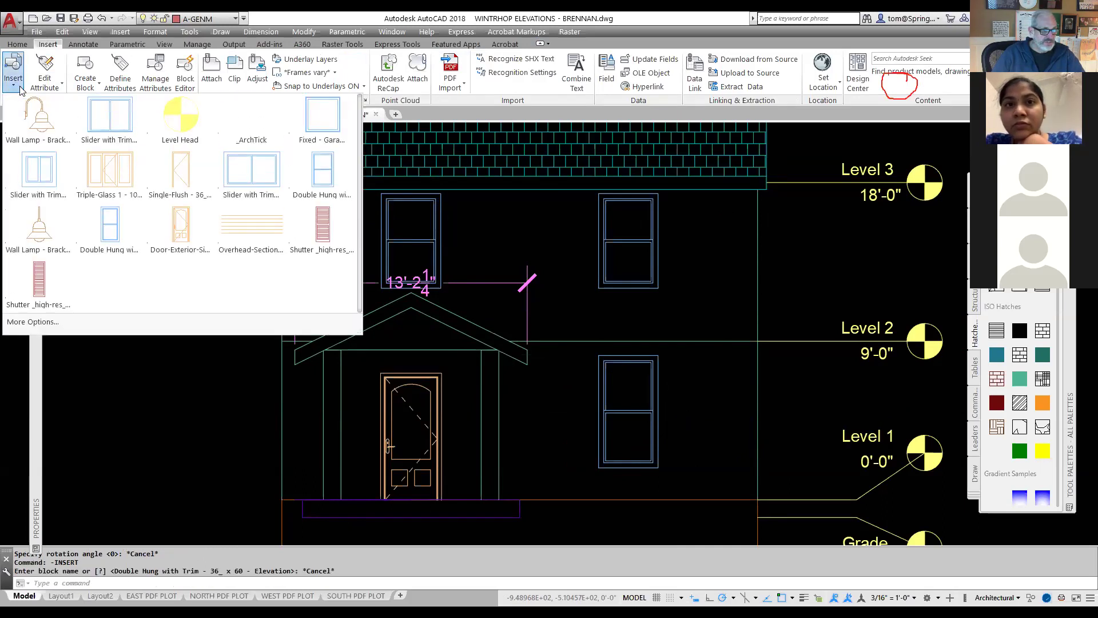
click(39, 283)
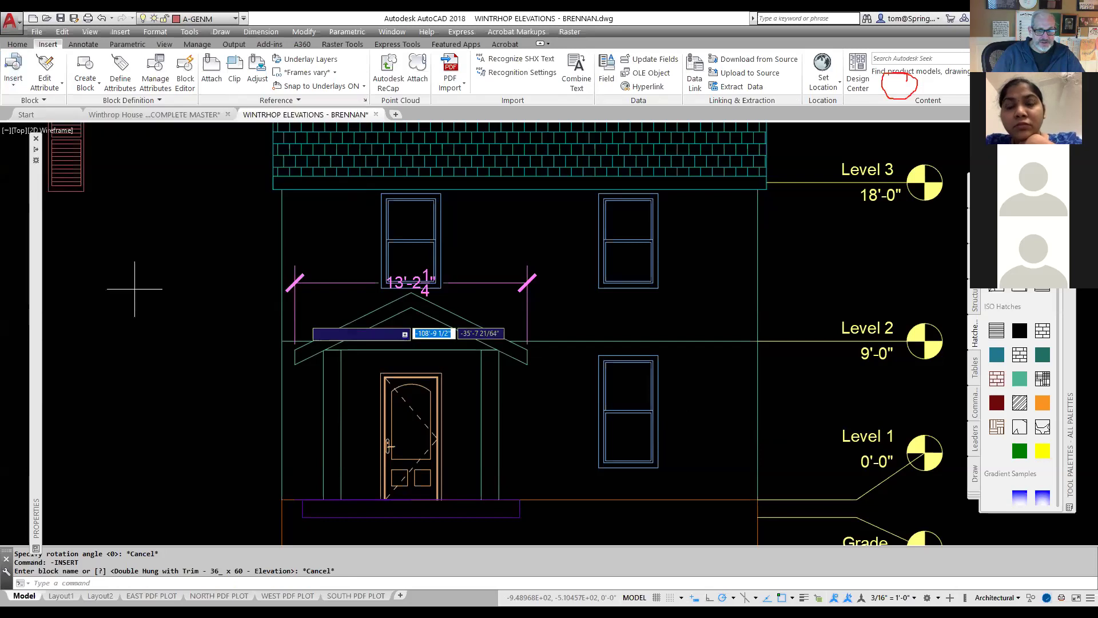
click(658, 411)
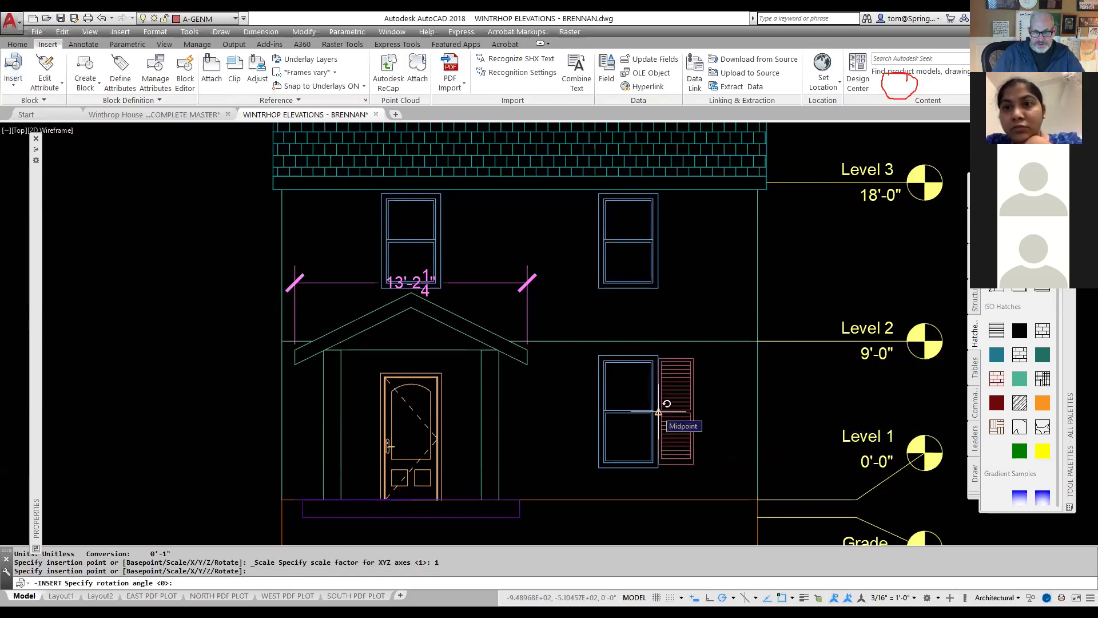
click(729, 413)
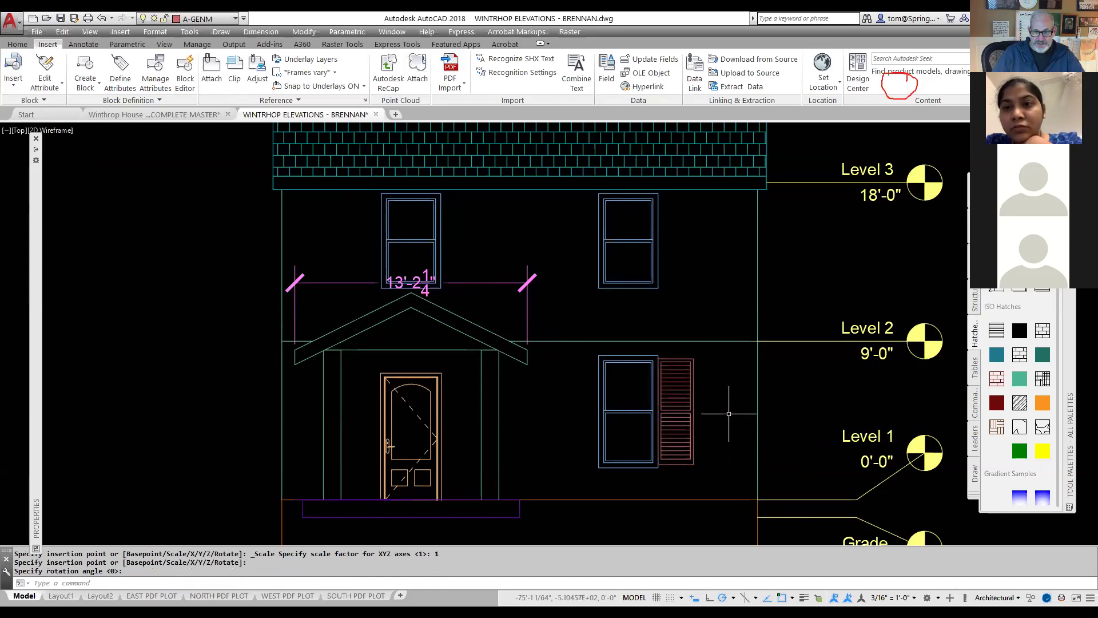
right_click(729, 413)
click(707, 466)
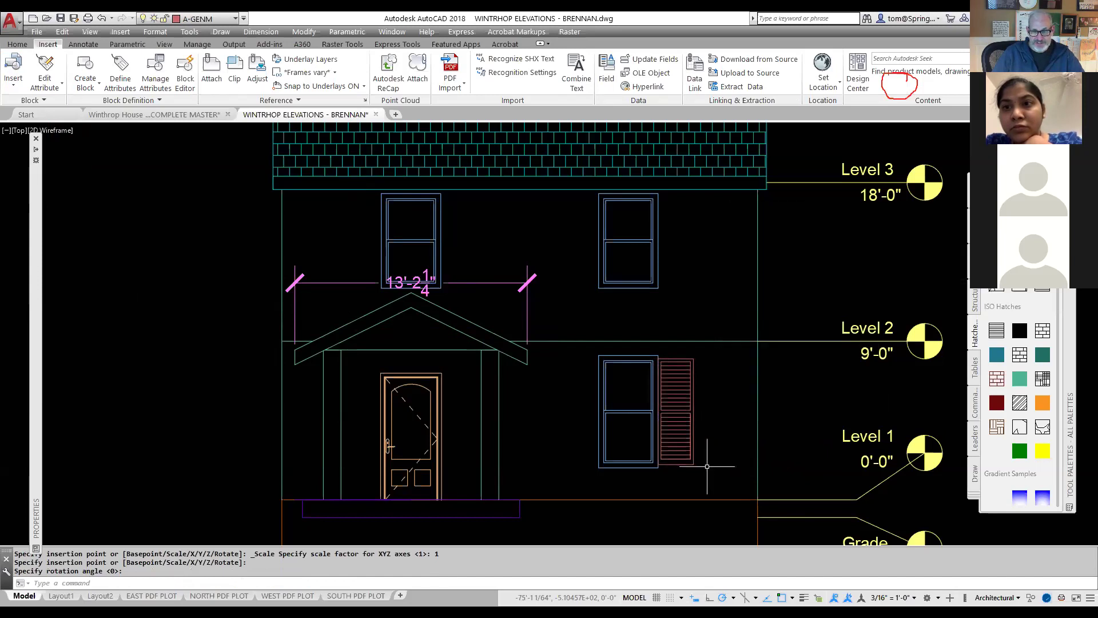
- Copy the shutter from its outer edge midpoint to the midpoint of the Level 1 window's left edge
text(cp)
key(Return)
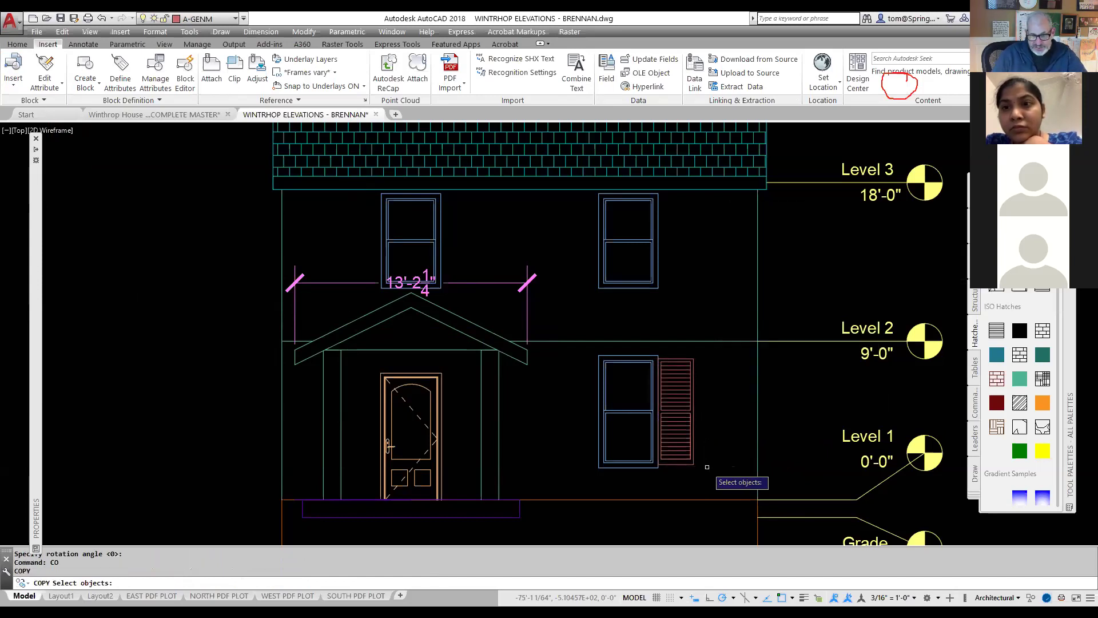
click(690, 455)
key(Return)
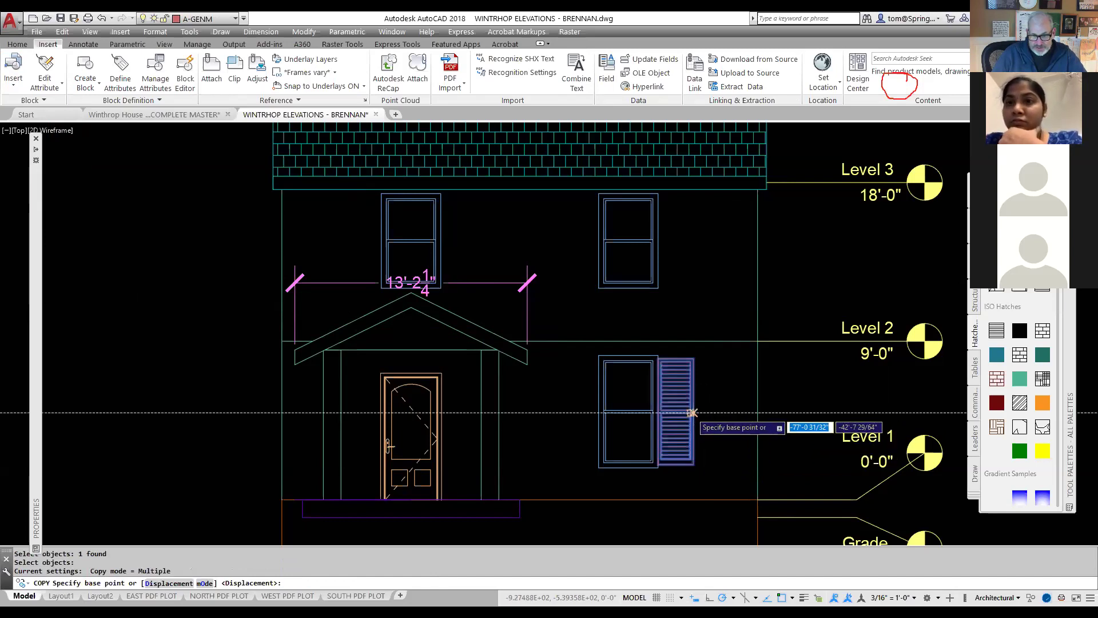
click(691, 413)
click(599, 412)
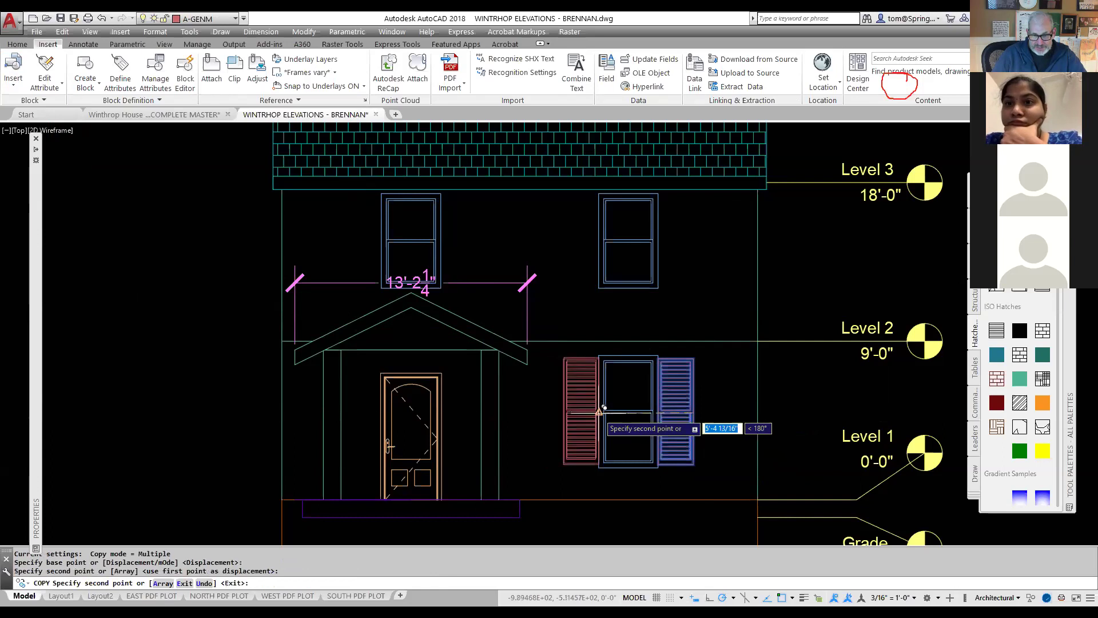
key(Escape)
- Insert the Shutter _high-res_ - 24_ x 60 block at the right edge midpoint of the upper window above the portico, unrotated
scroll(635, 332, down, 2)
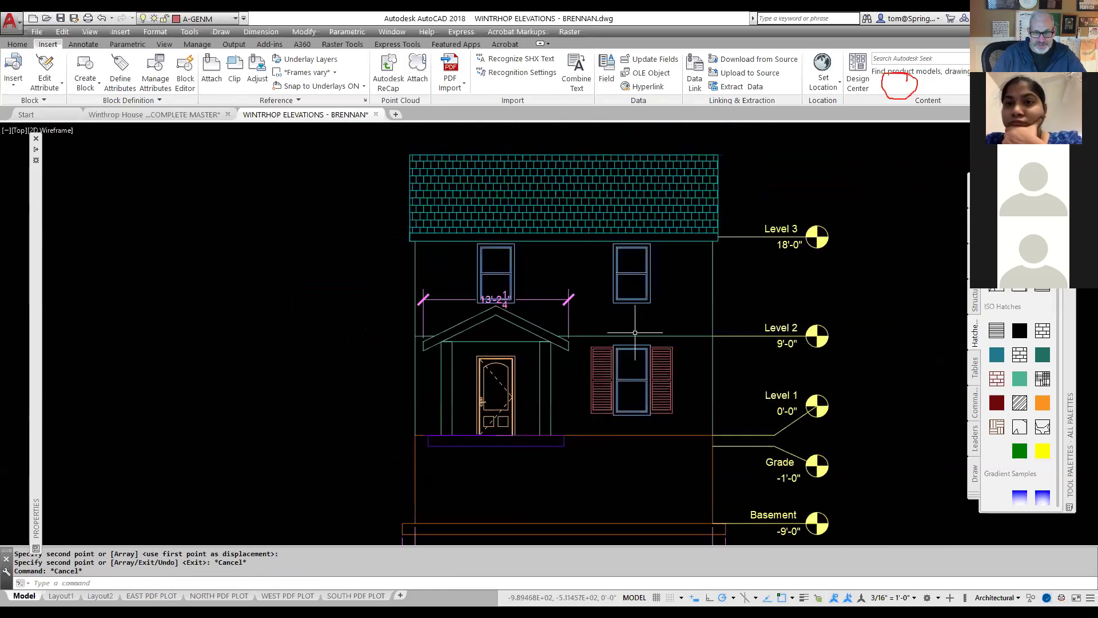
middle_drag(634, 332, 625, 464)
scroll(529, 418, up, 2)
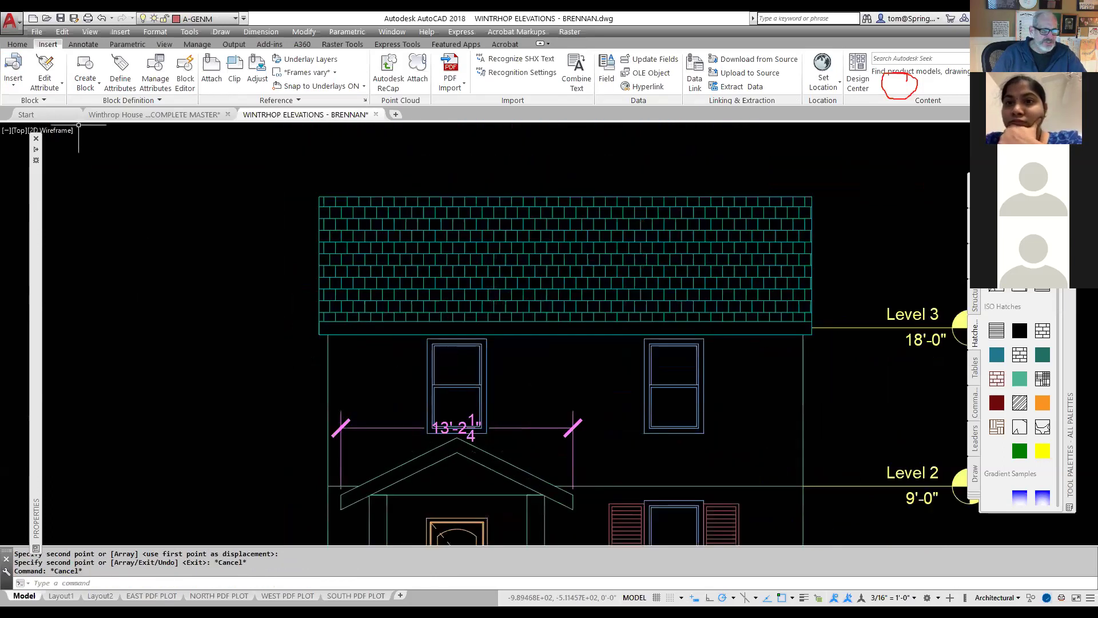
click(12, 86)
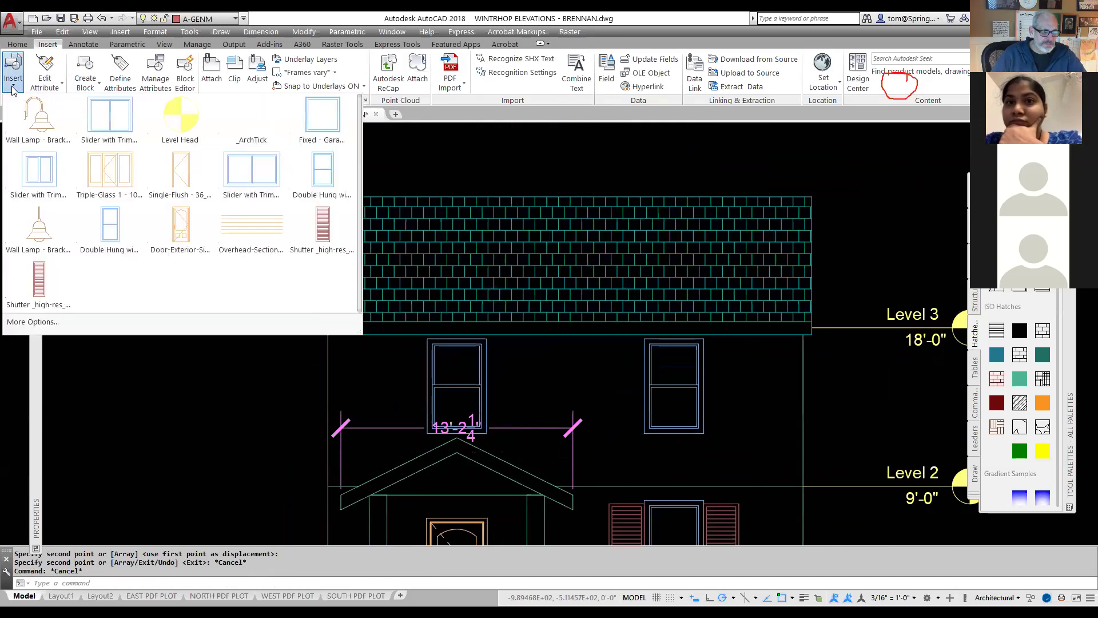
click(330, 231)
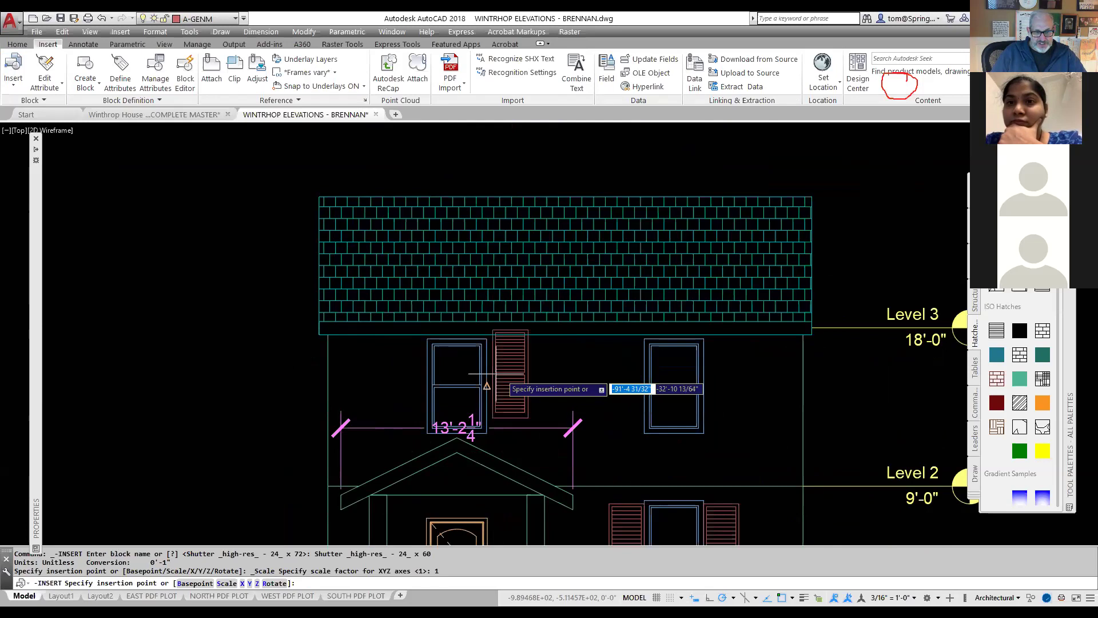
click(489, 385)
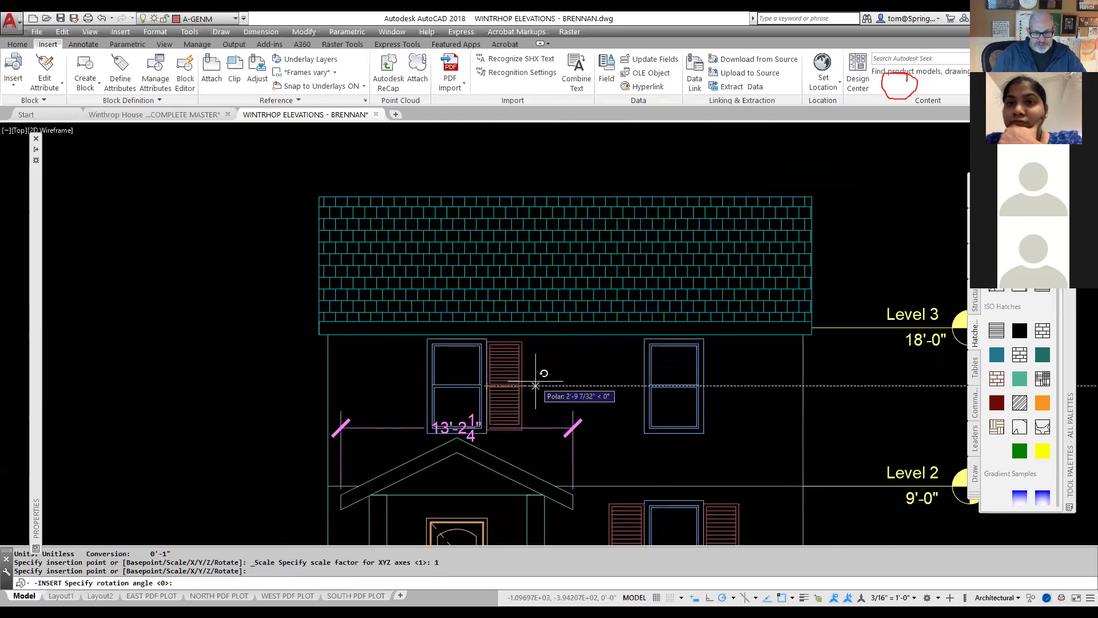
key(Return)
right_click(550, 377)
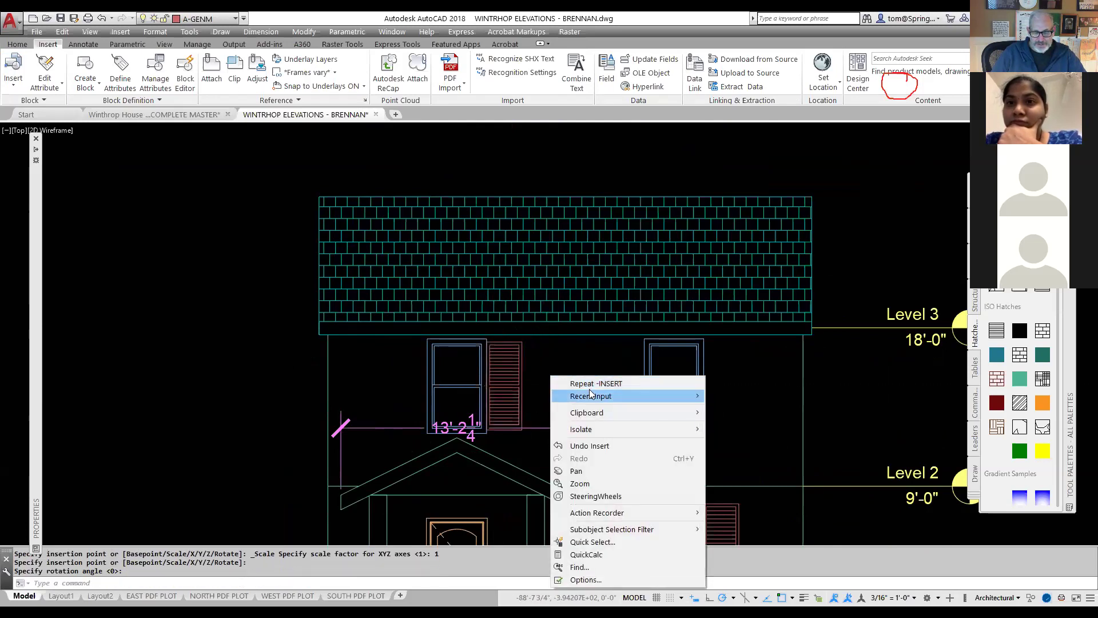
click(559, 371)
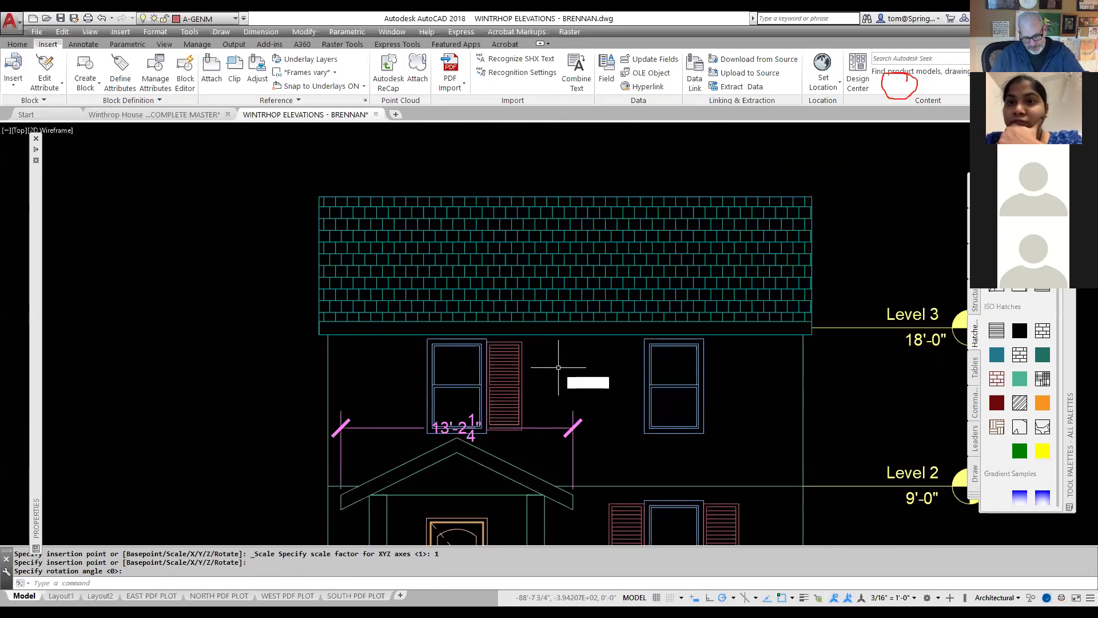
- Copy the upper window's shutter from its inner edge midpoint to the right edge midpoint of the other upper window
text(cp)
key(Return)
click(521, 379)
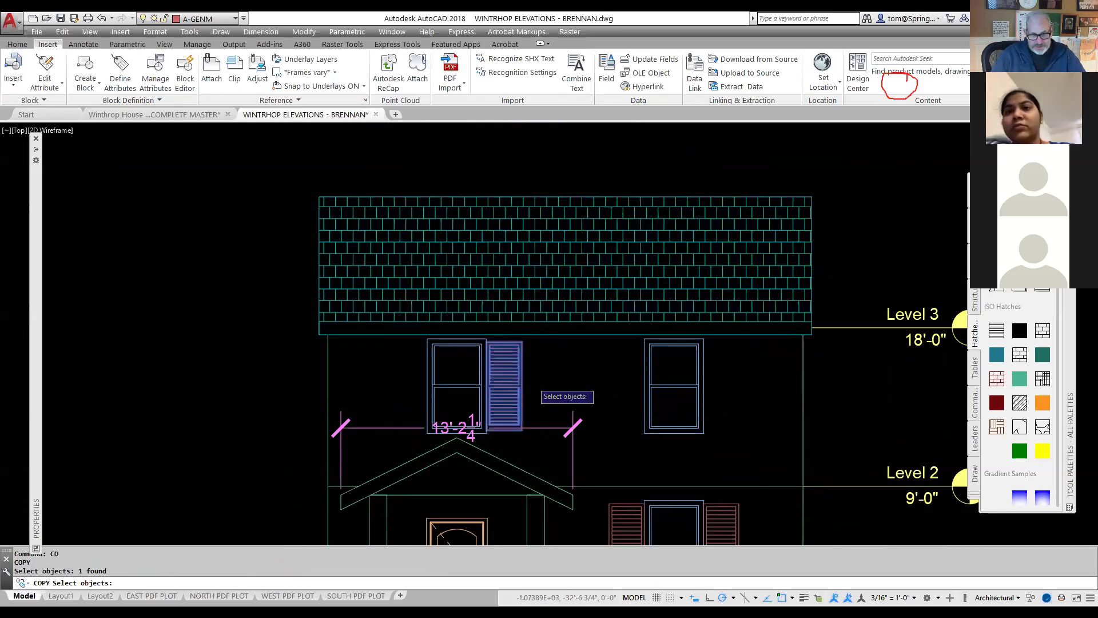
key(Return)
scroll(527, 385, up, 5)
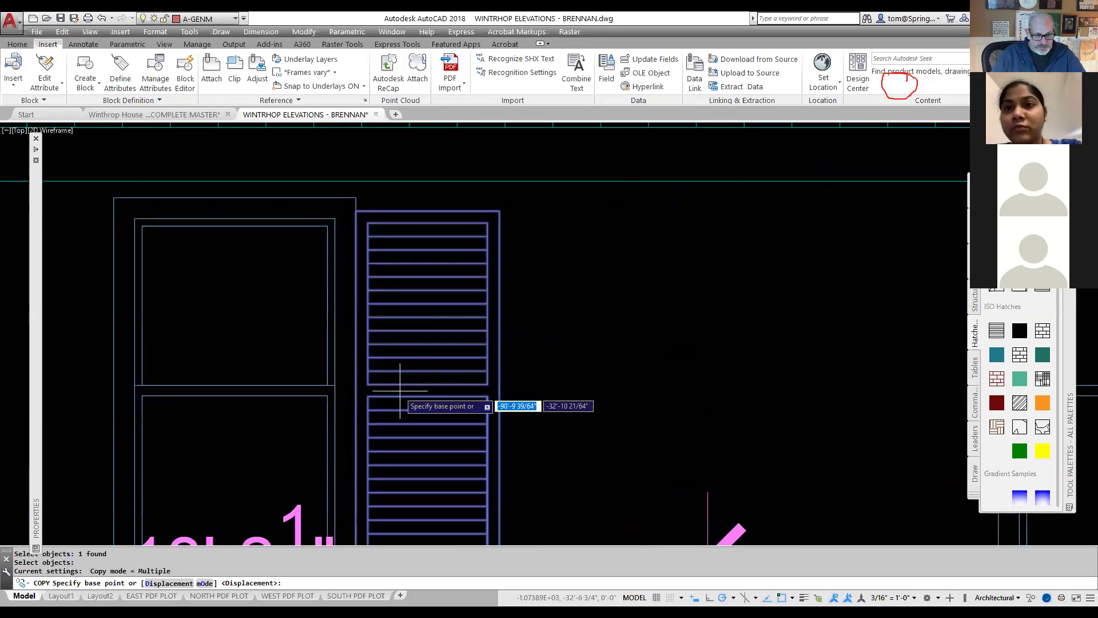
click(356, 392)
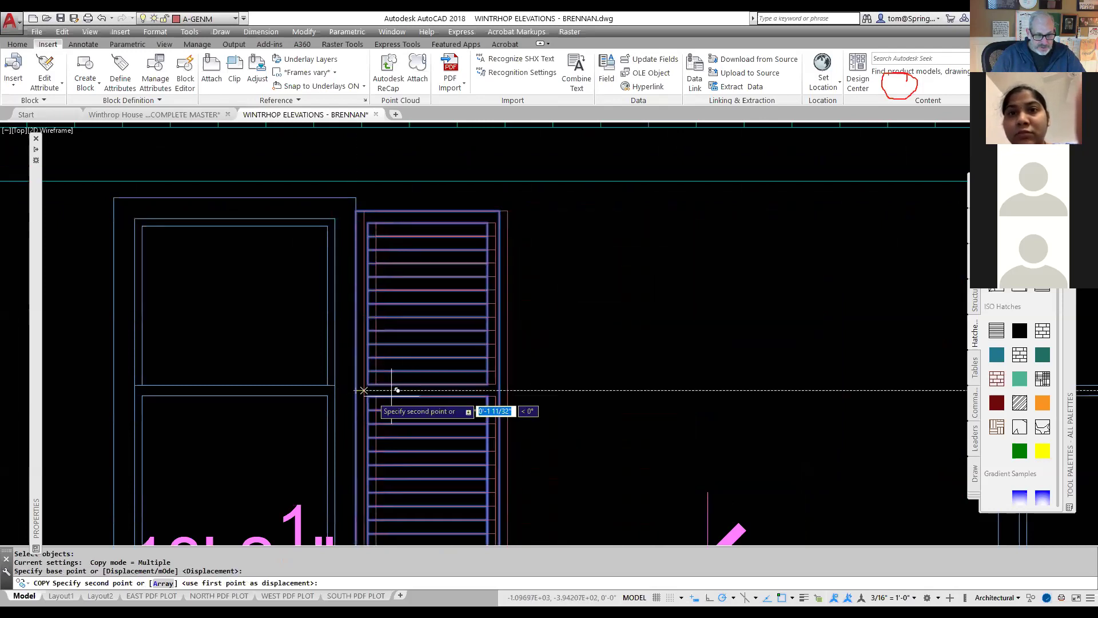
scroll(627, 396, down, 5)
scroll(629, 396, down, 2)
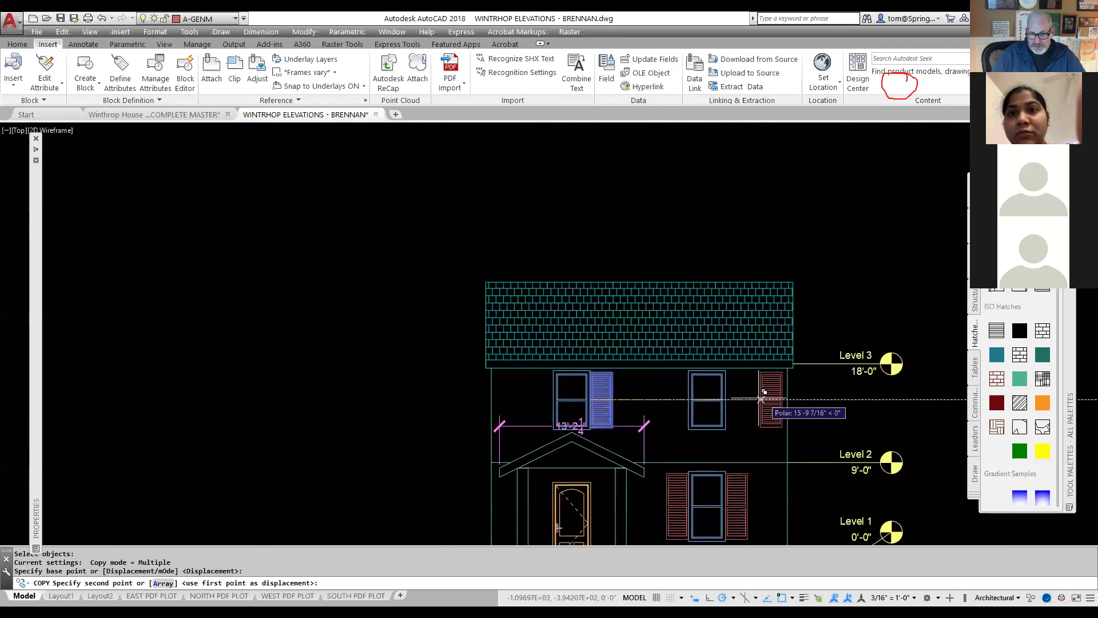
click(731, 394)
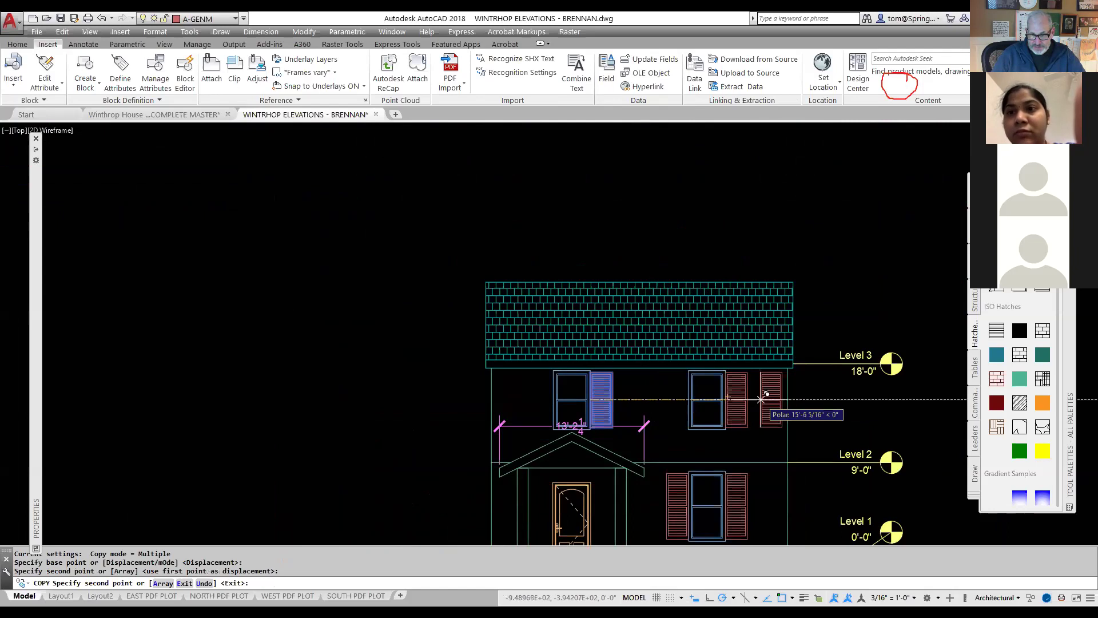
key(Escape)
- Copy the rightmost upper shutter from its outer edge midpoint to the left edge midpoints of both upper windows
right_click(761, 400)
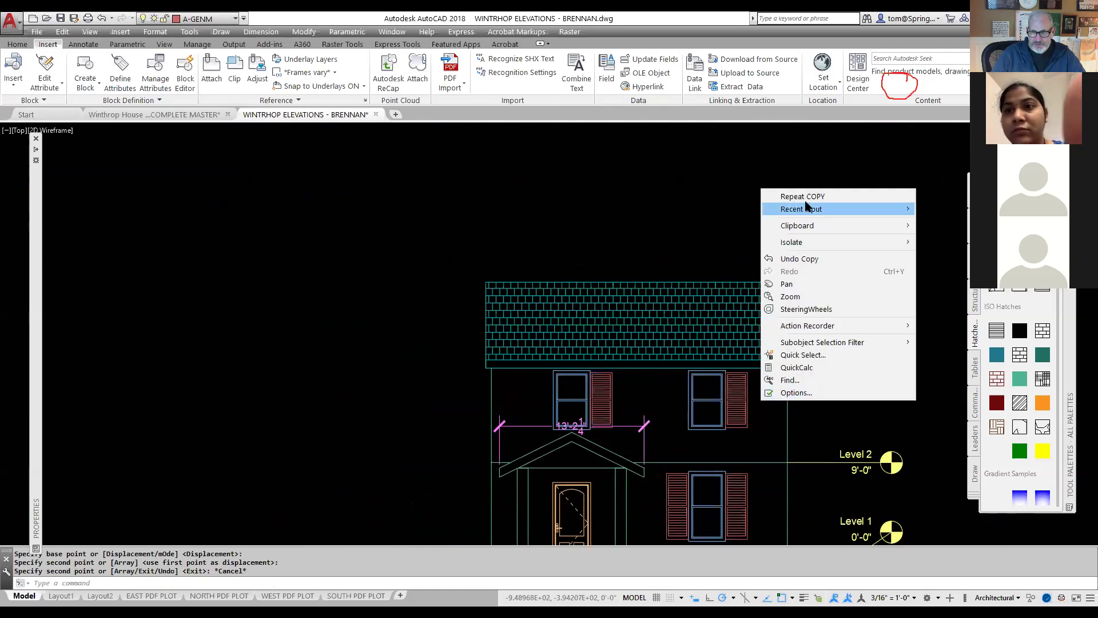
click(745, 408)
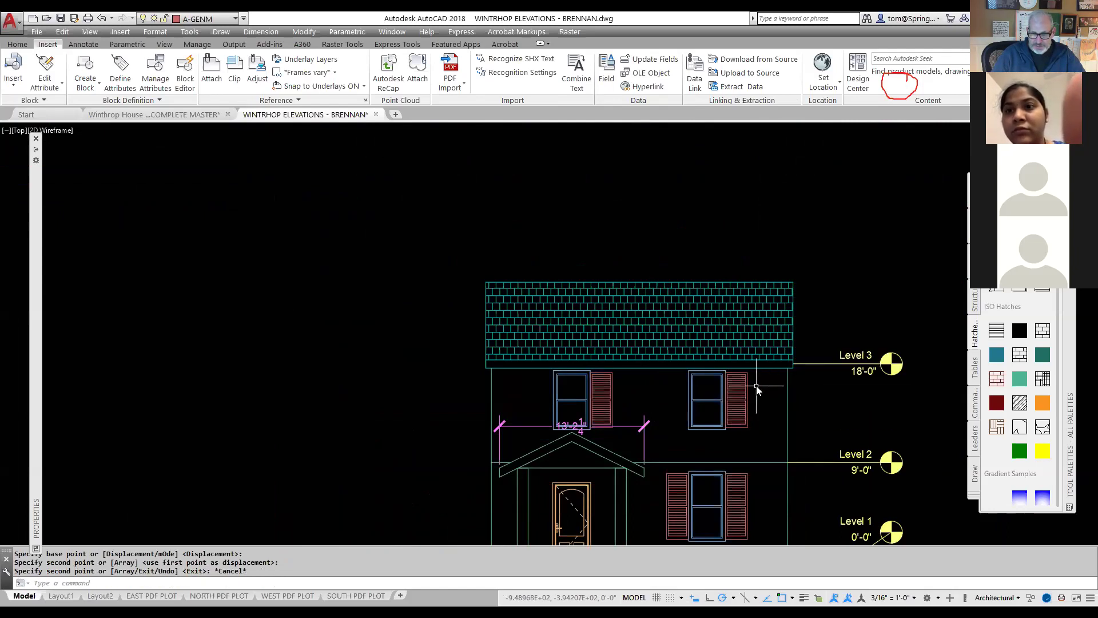
right_click(756, 389)
click(796, 393)
click(746, 393)
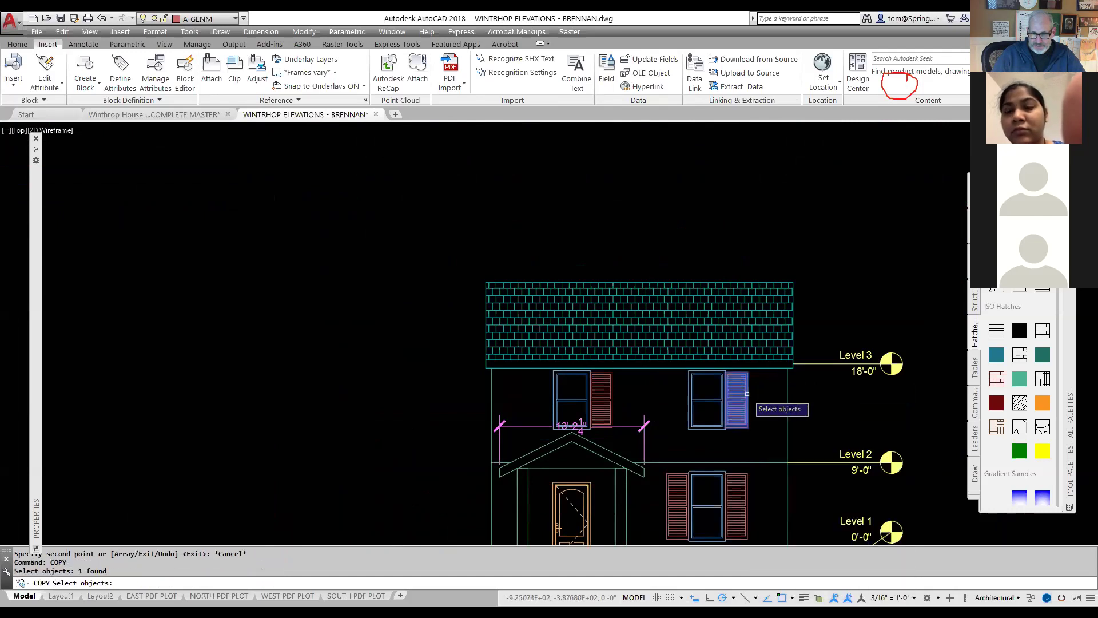
key(Return)
scroll(747, 394, up, 8)
click(746, 433)
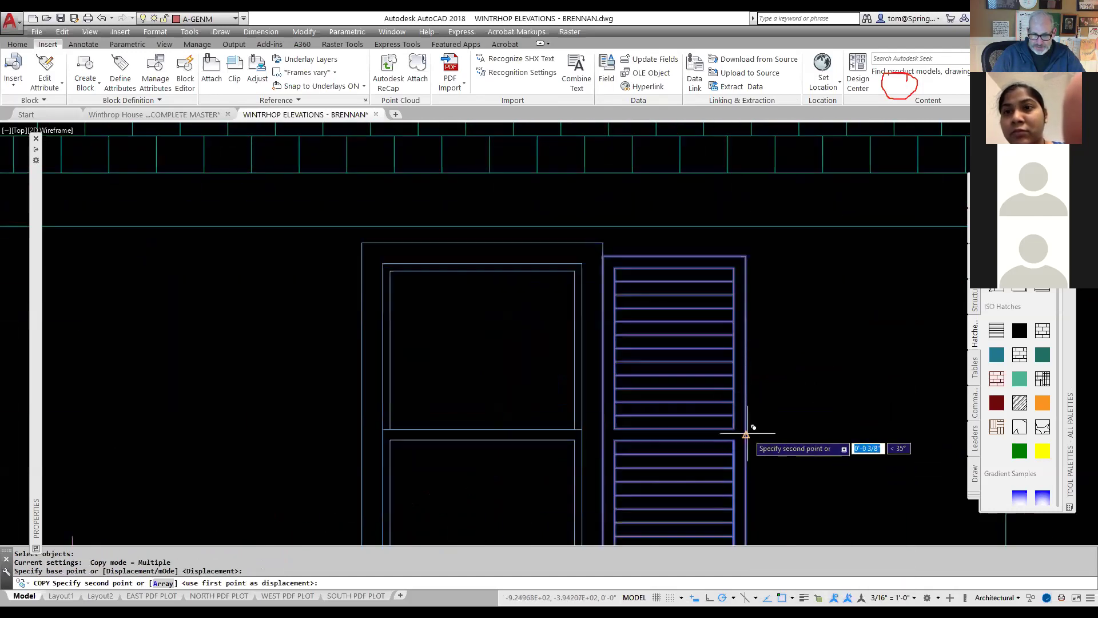
click(362, 435)
scroll(362, 435, down, 10)
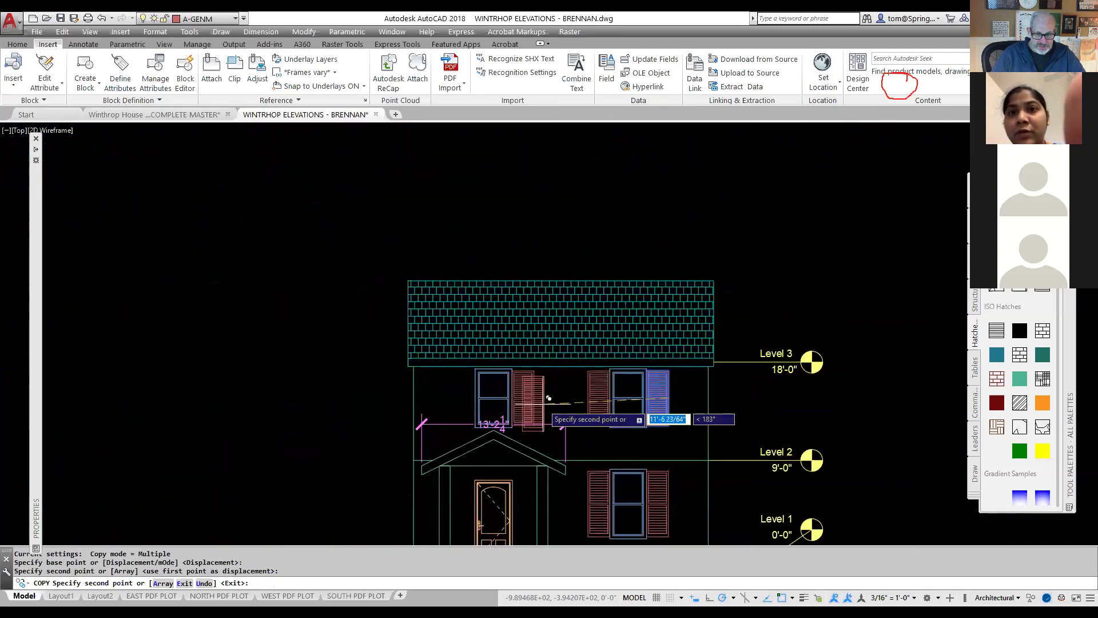
scroll(538, 398, up, 6)
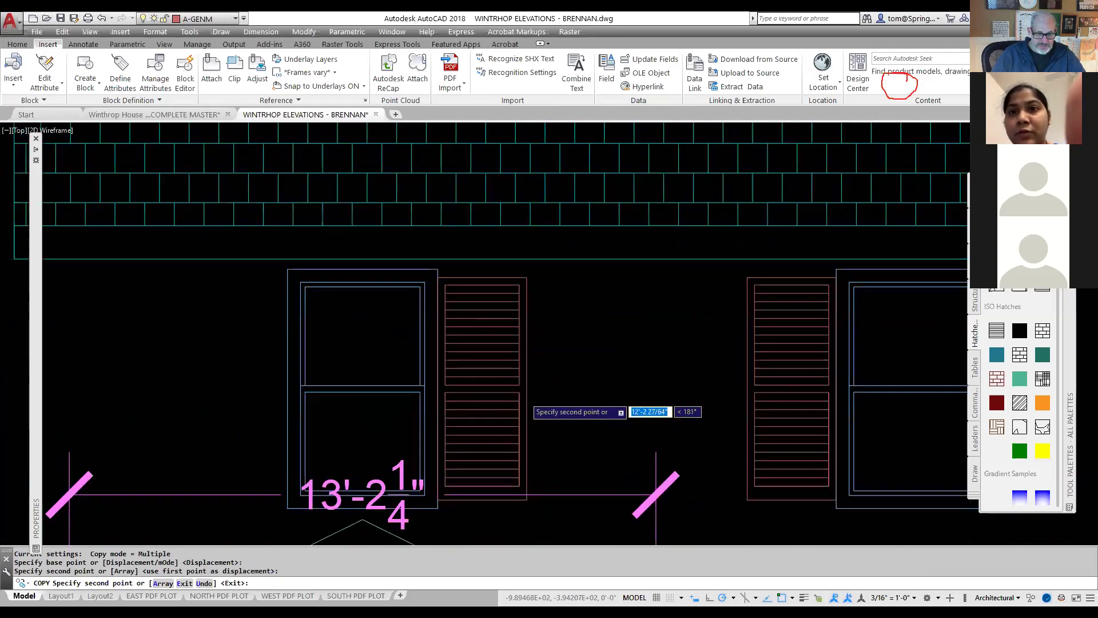
click(287, 386)
key(Escape)
scroll(383, 492, down, 6)
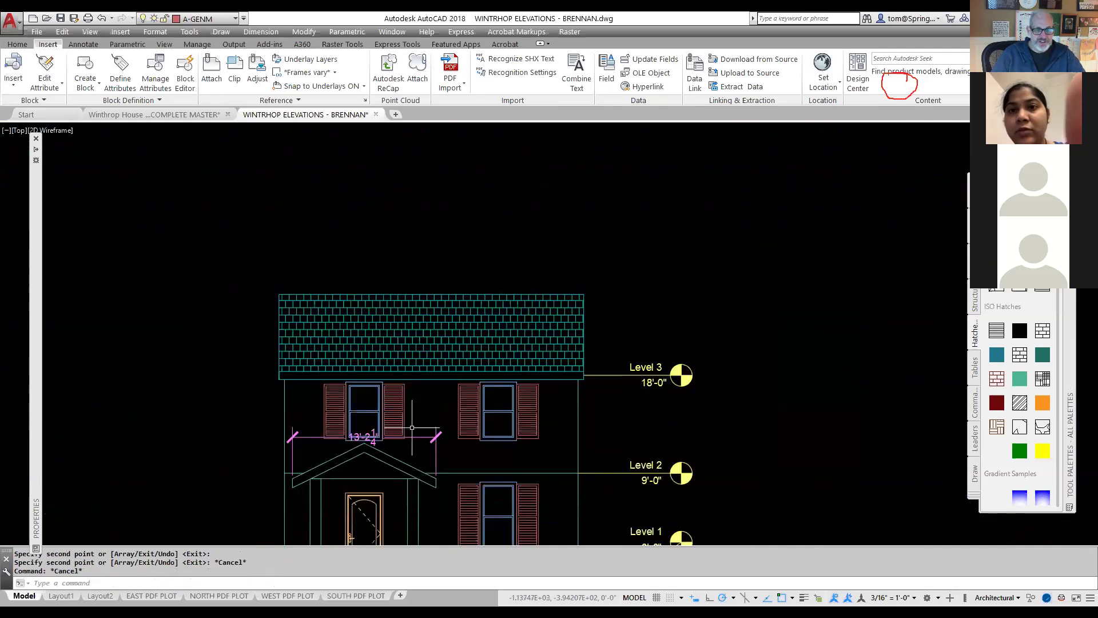
middle_drag(416, 426, 434, 305)
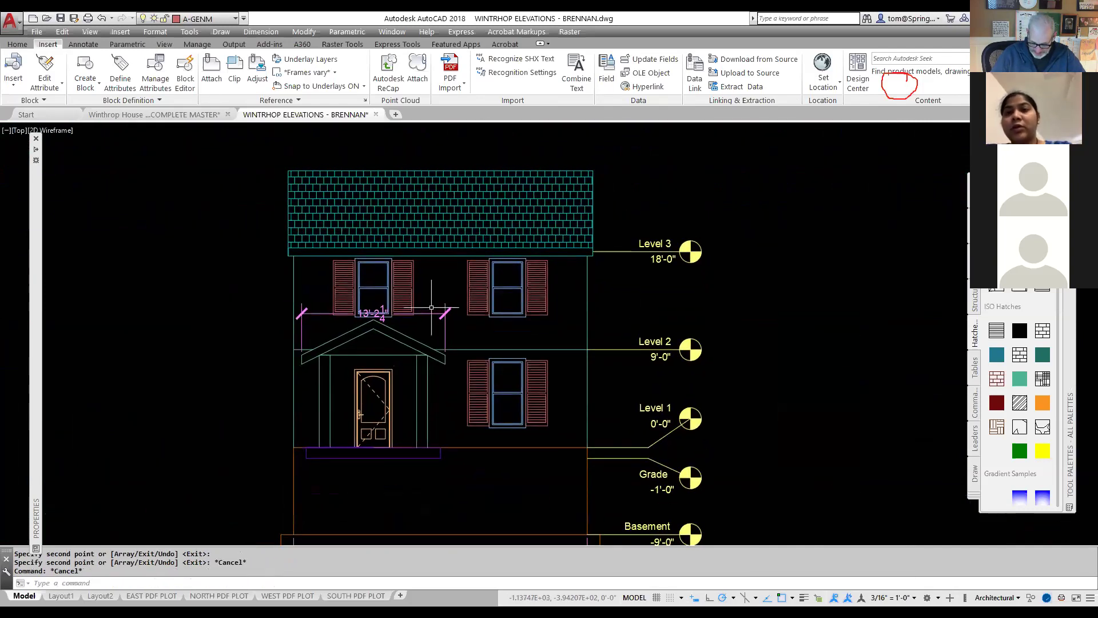
- Make Hatching the current layer
click(25, 46)
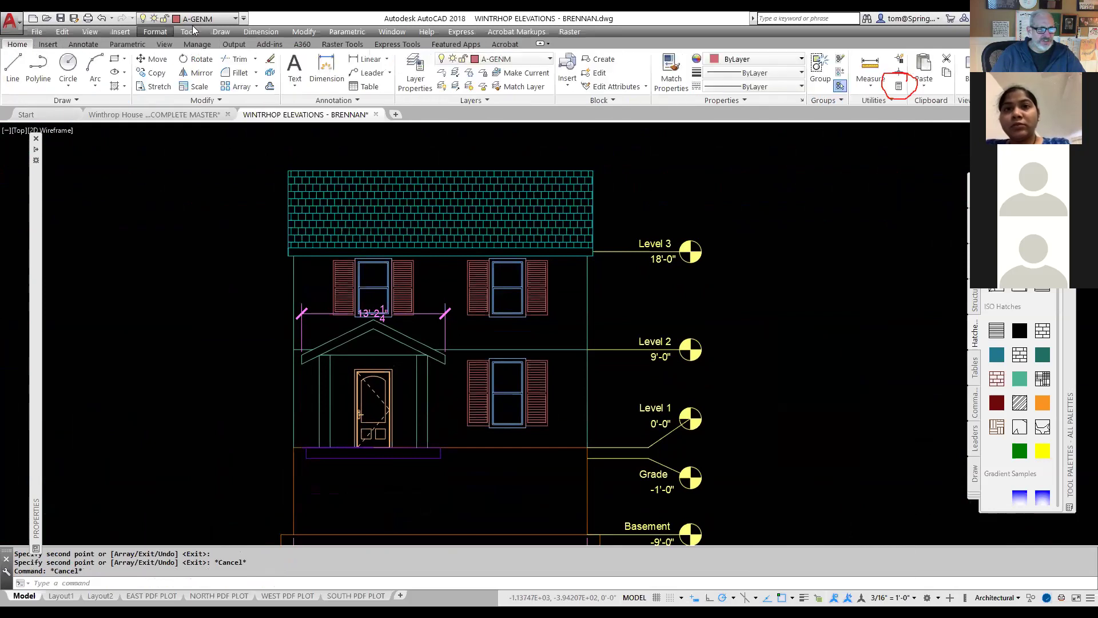
click(236, 20)
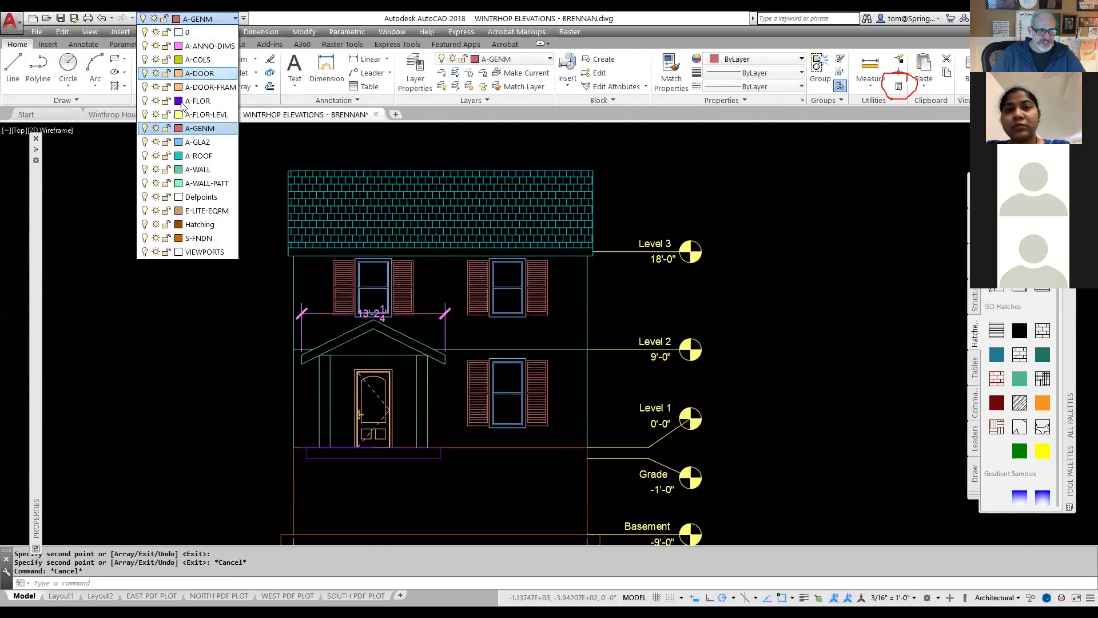
click(198, 224)
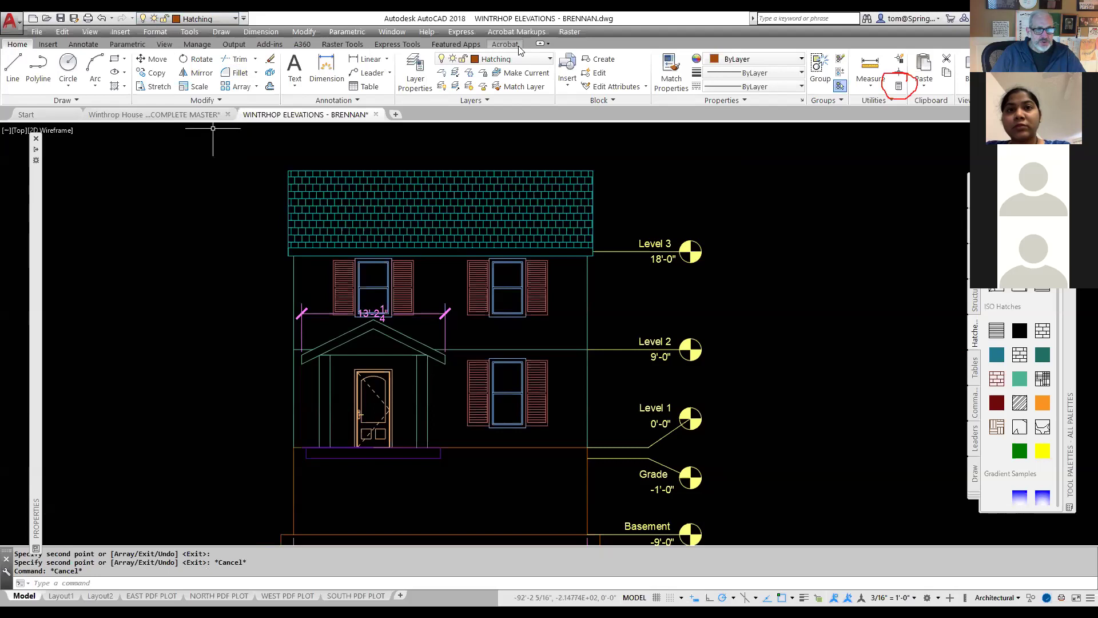
- On layer A-ANNO-DIMS, add a horizontal linear dimension from the house's right wall at Level 2 to the upper right window's bottom midpoint
click(546, 63)
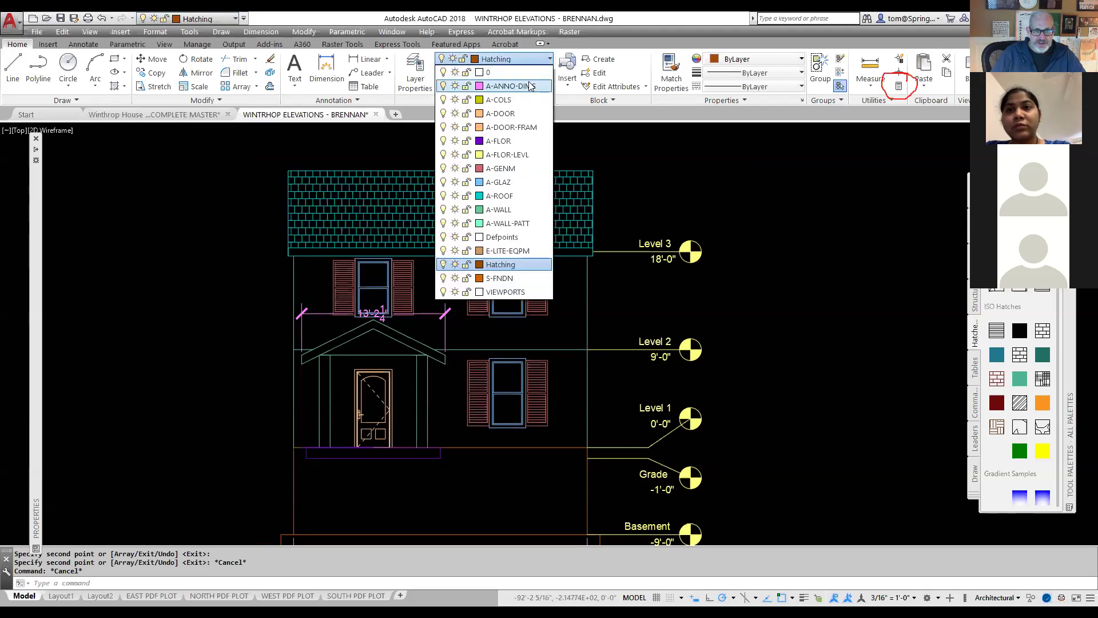
click(509, 85)
click(368, 59)
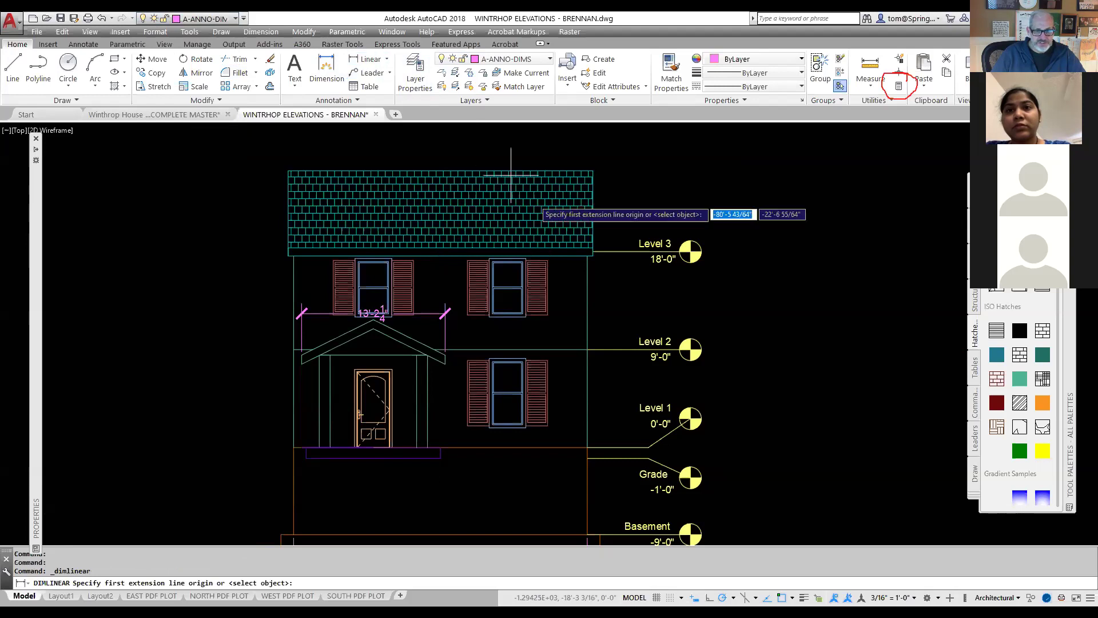
click(589, 350)
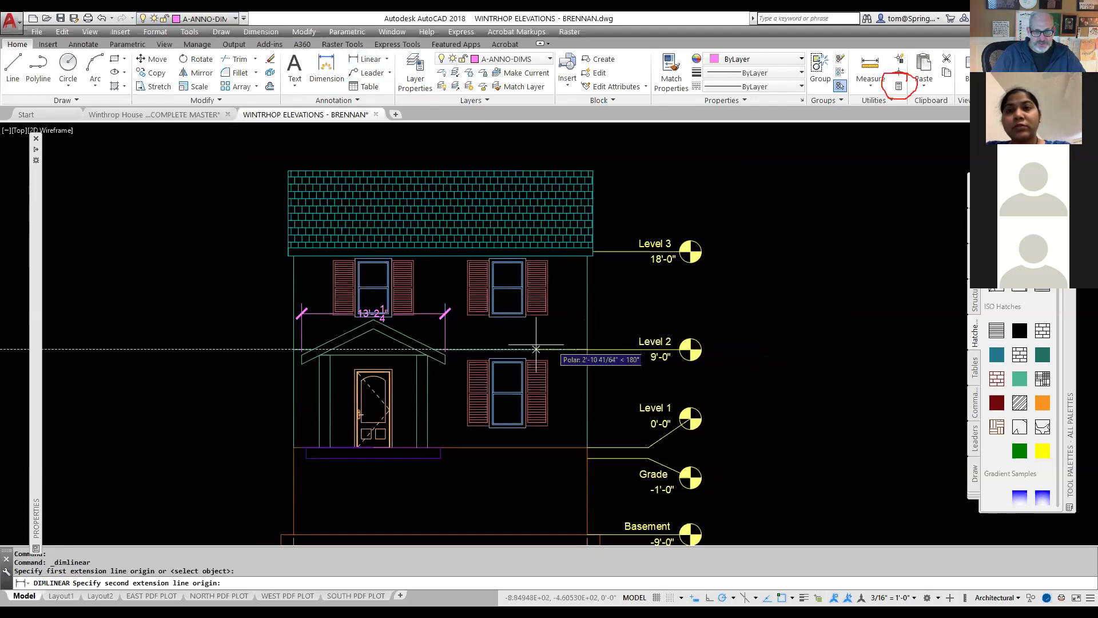
click(508, 316)
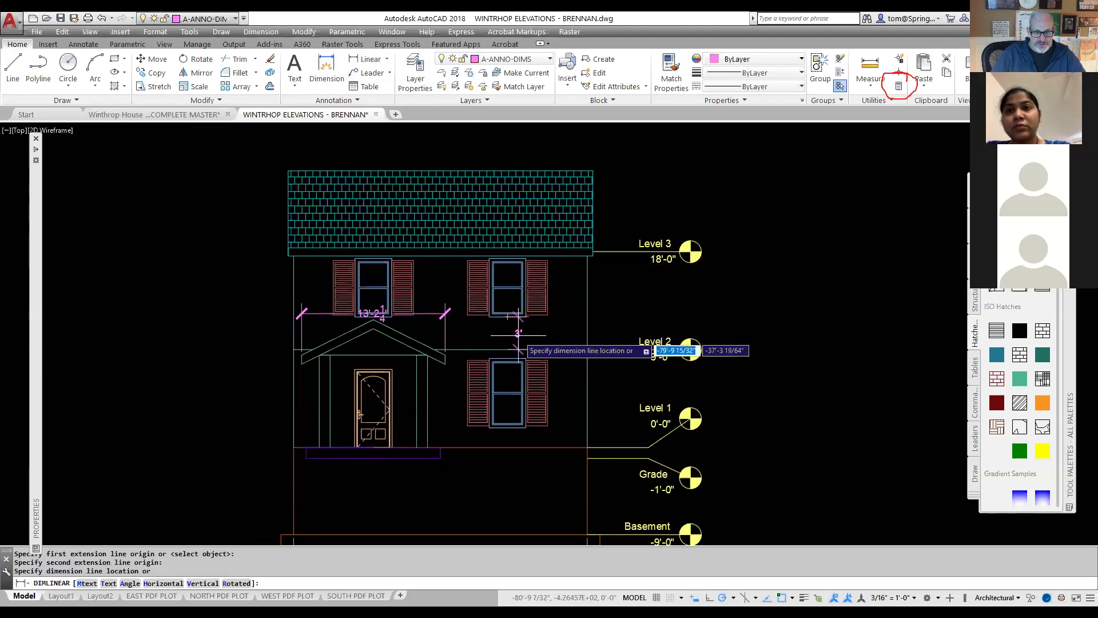
click(565, 336)
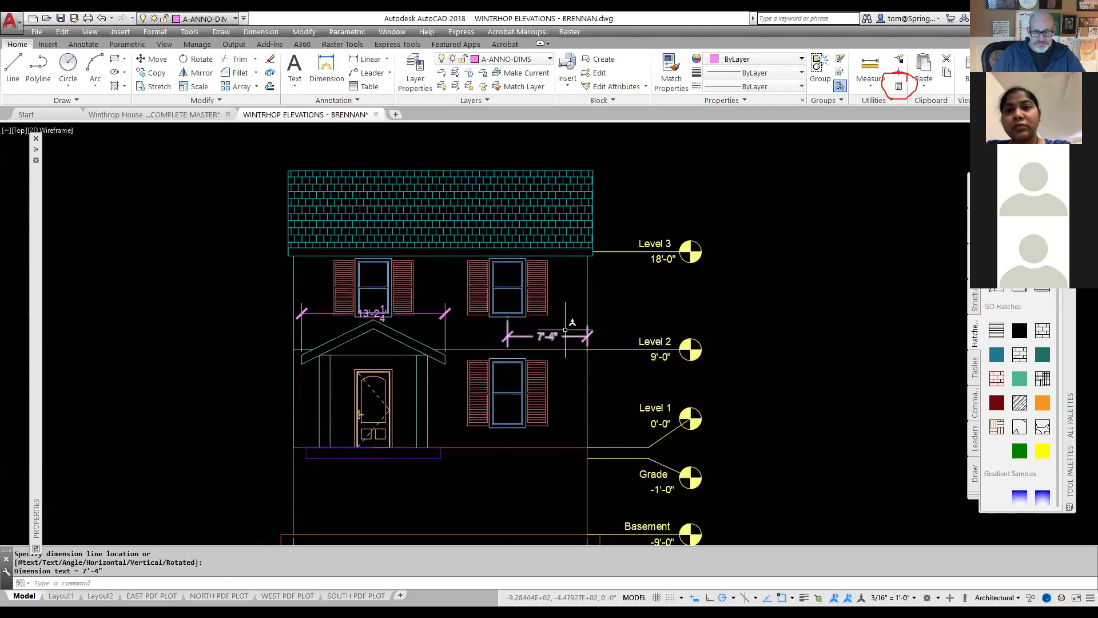
- Append "TYP." to the text of the window-to-wall dimension
click(549, 336)
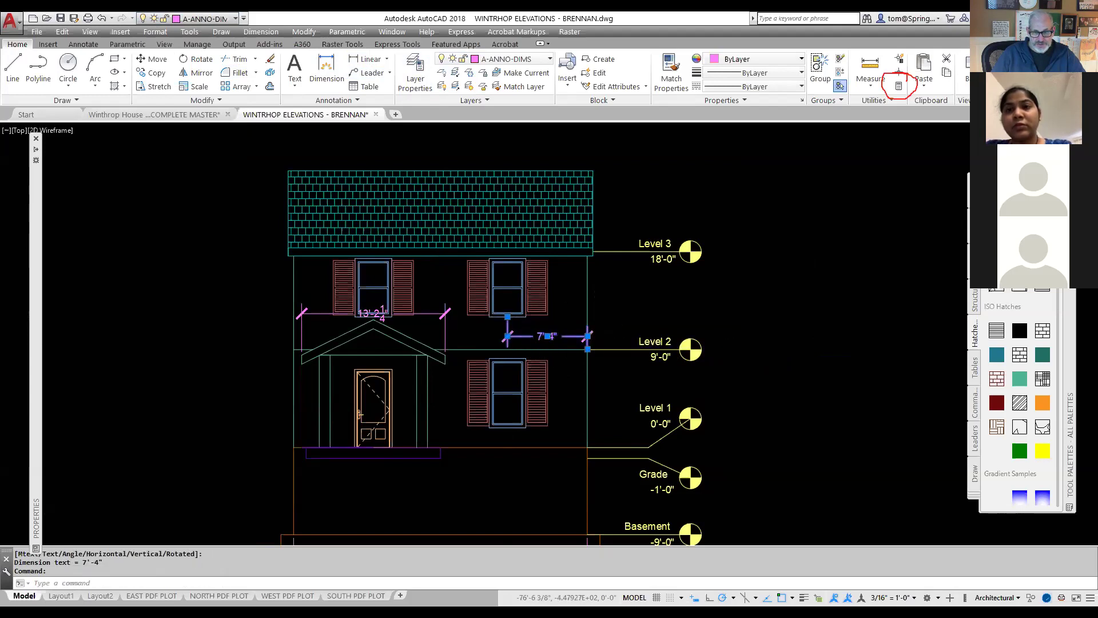
double_click(548, 336)
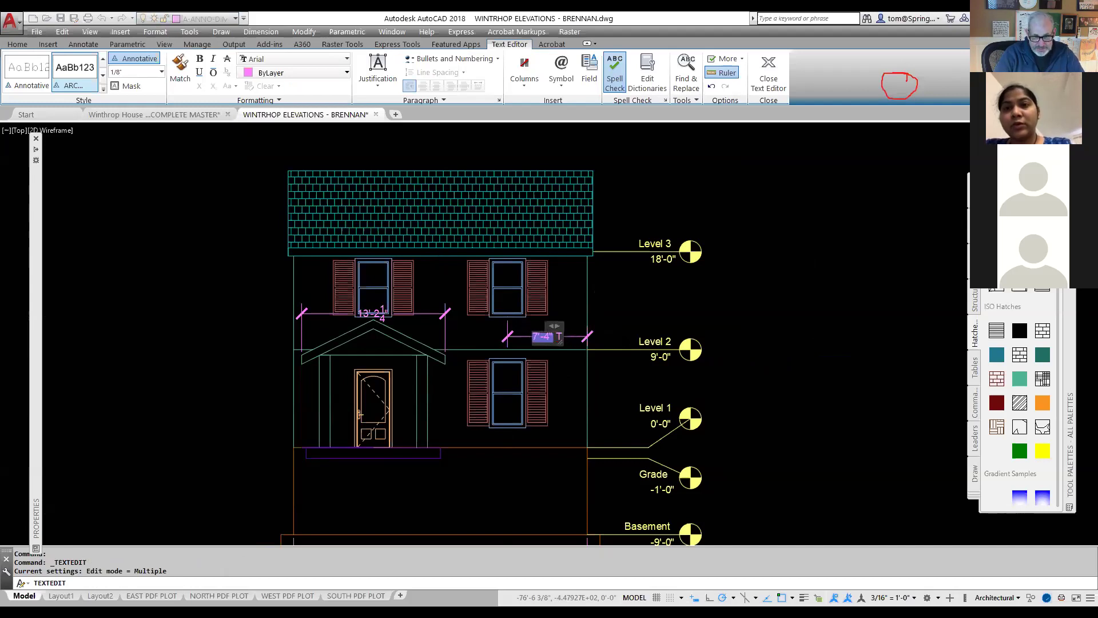
text(TYP/)
key(BackSpace)
text(.)
click(628, 334)
key(Escape)
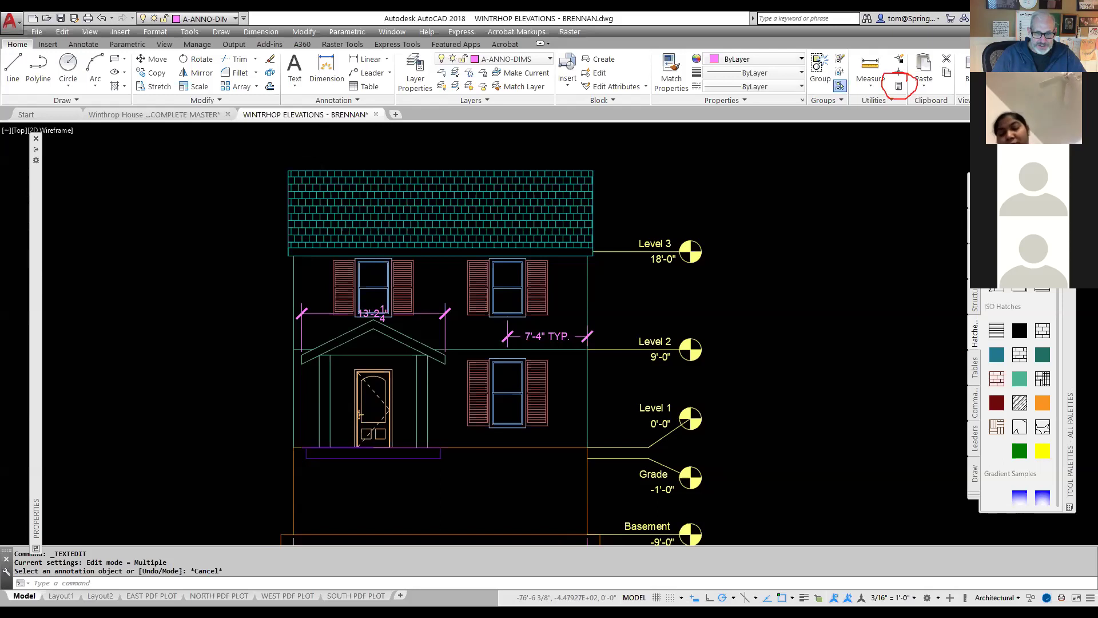
- Check the wall hatch specifications in the Word elevation details document, and make A-WALL-PATT the current layer in AutoCAD
key(alt+Tab)
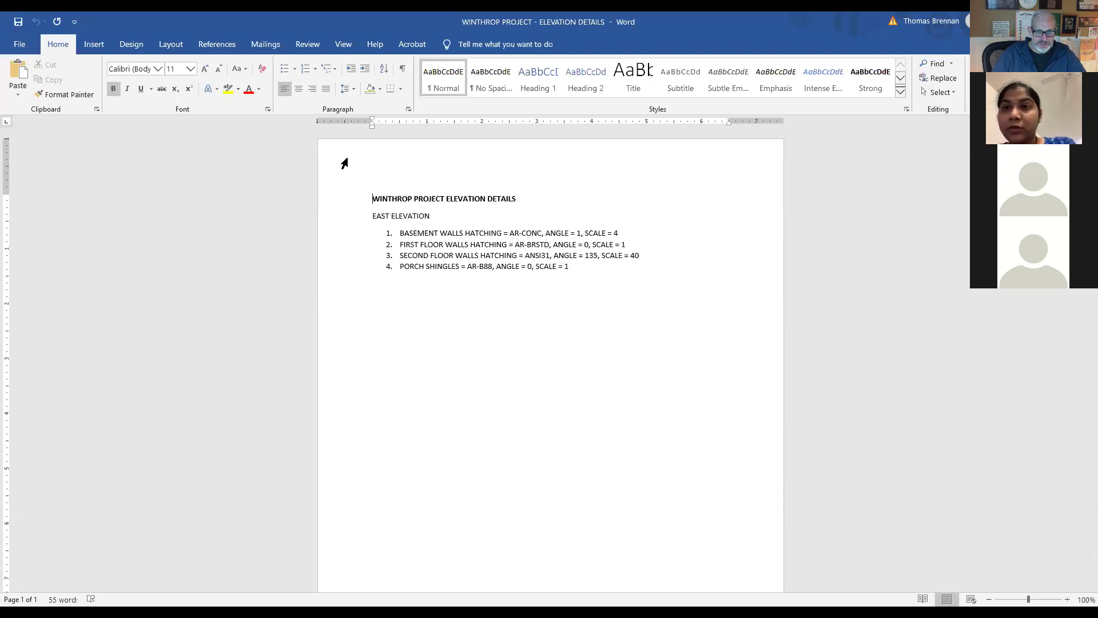
key(alt+Tab)
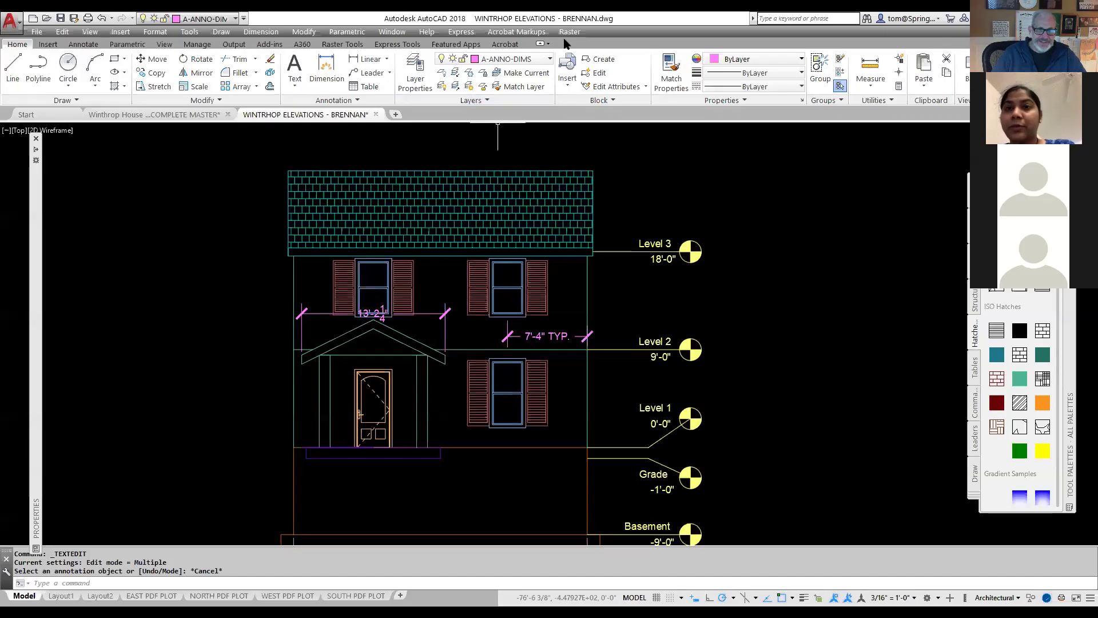
click(551, 59)
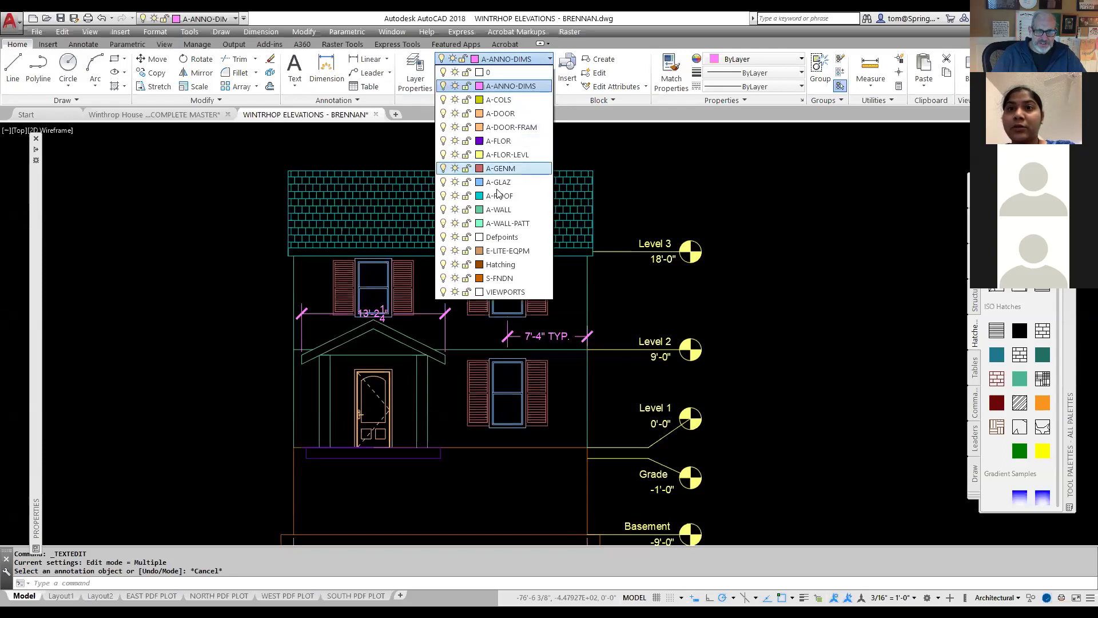
click(505, 223)
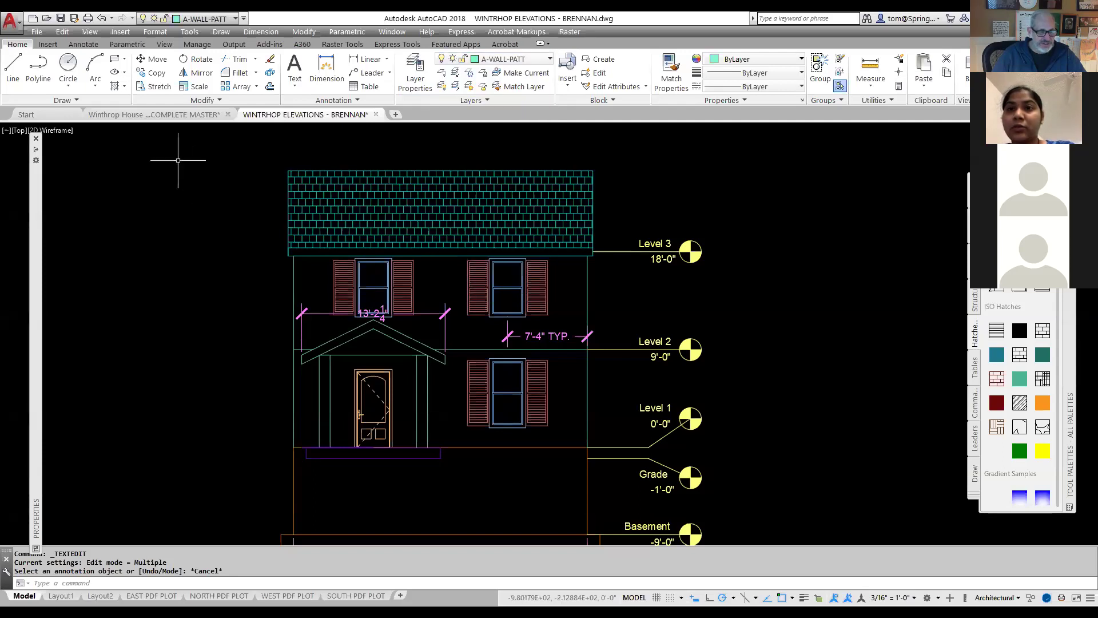
- Hatch the first-floor walls beside and inside the portico with the AR-BRSTD pattern at angle 0 and scale 1
click(124, 87)
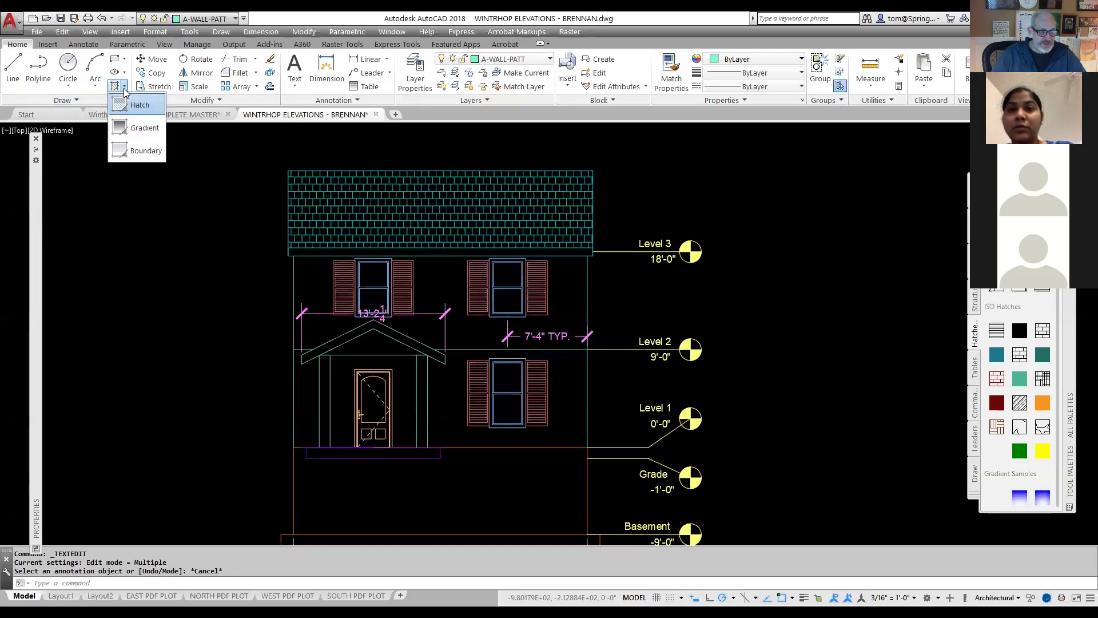
click(137, 106)
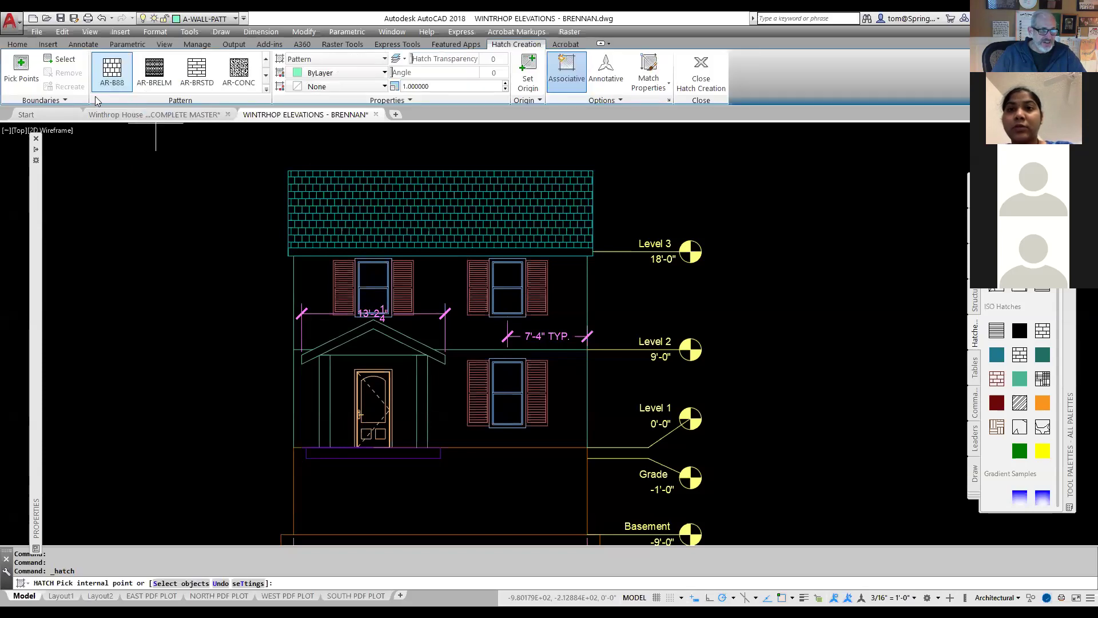
click(195, 79)
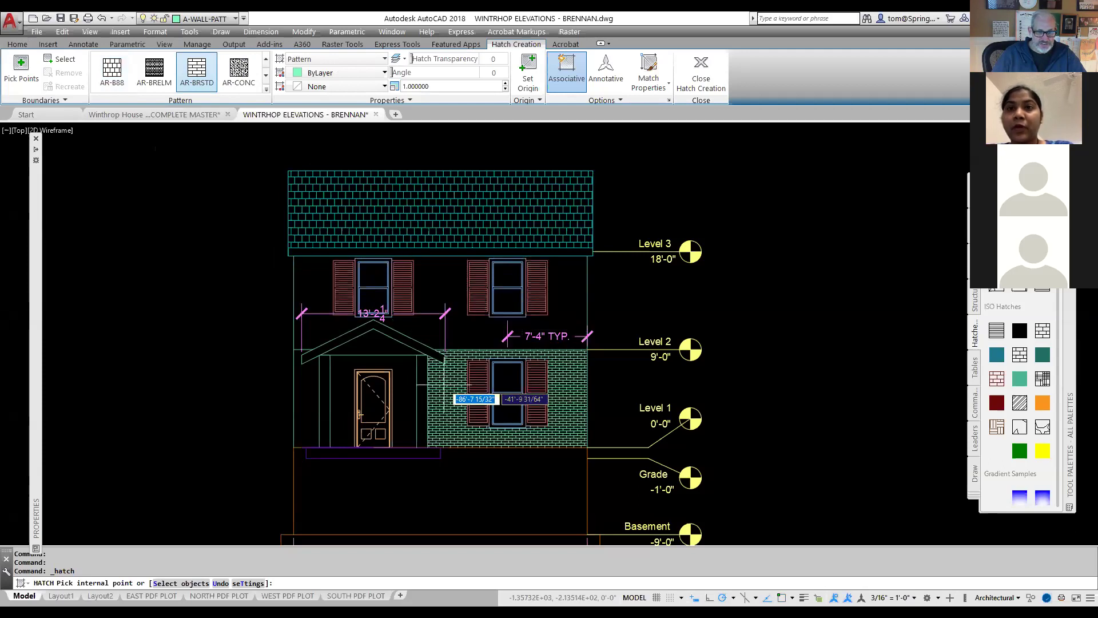
click(437, 390)
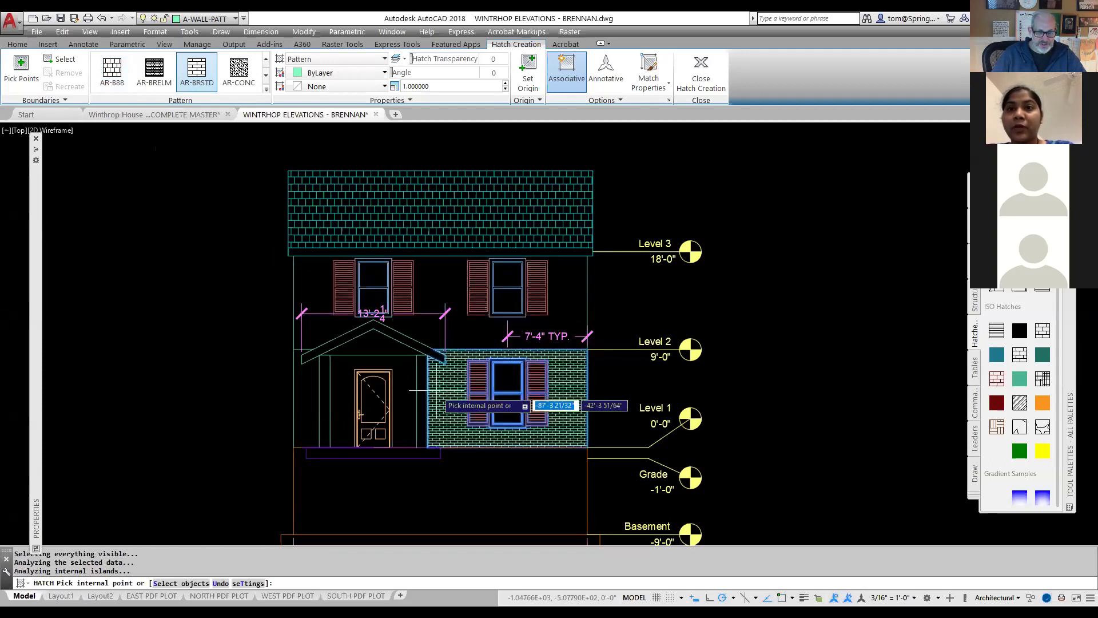
click(410, 396)
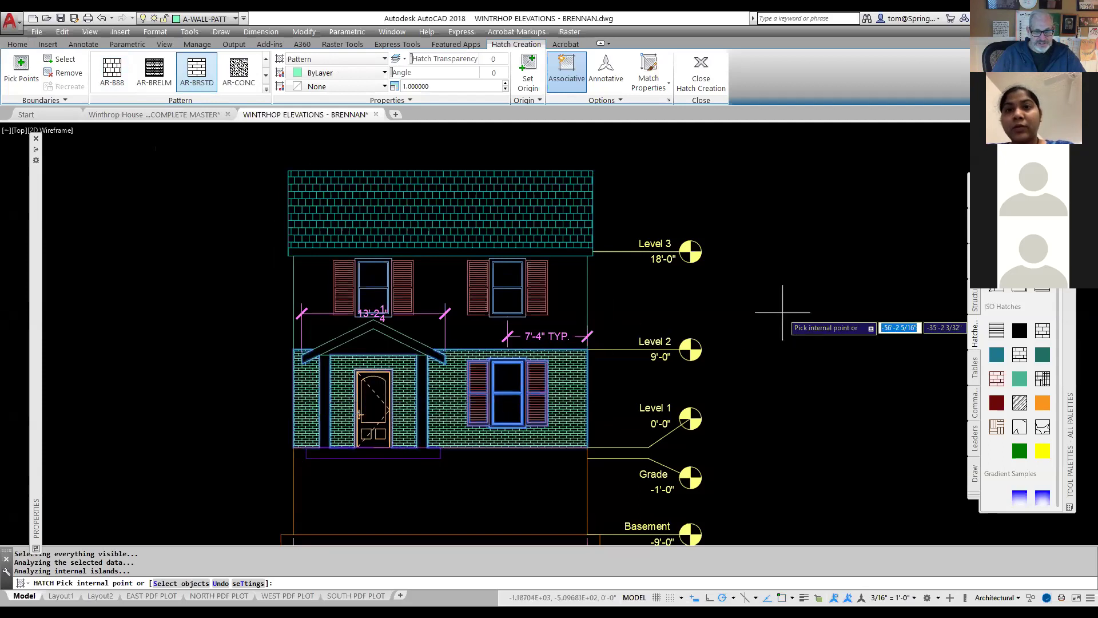
key(Escape)
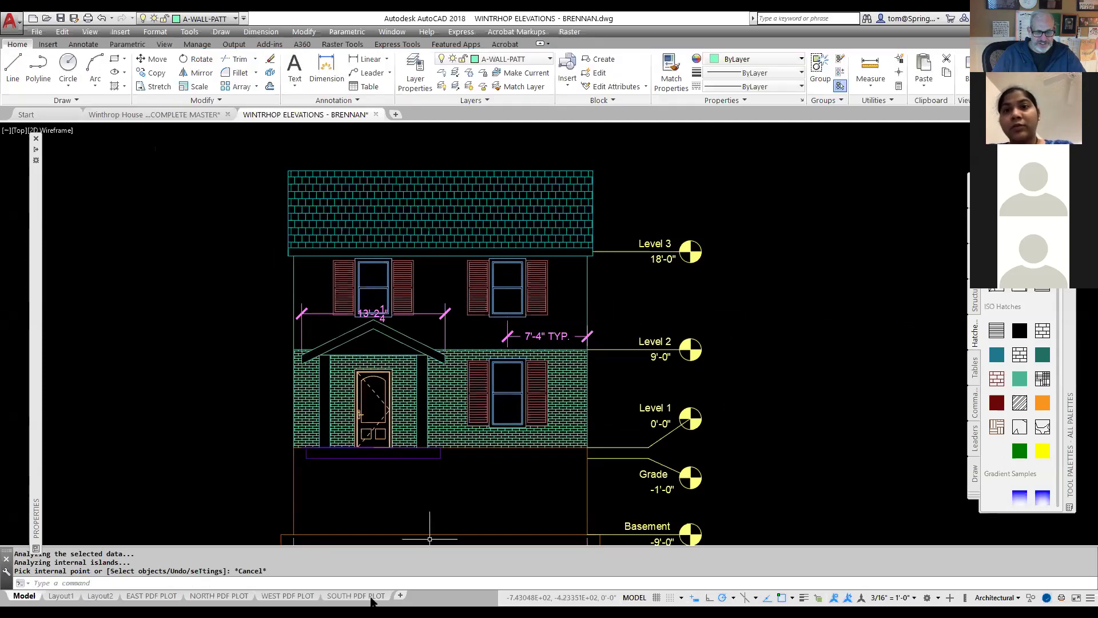
scroll(374, 460, up, 2)
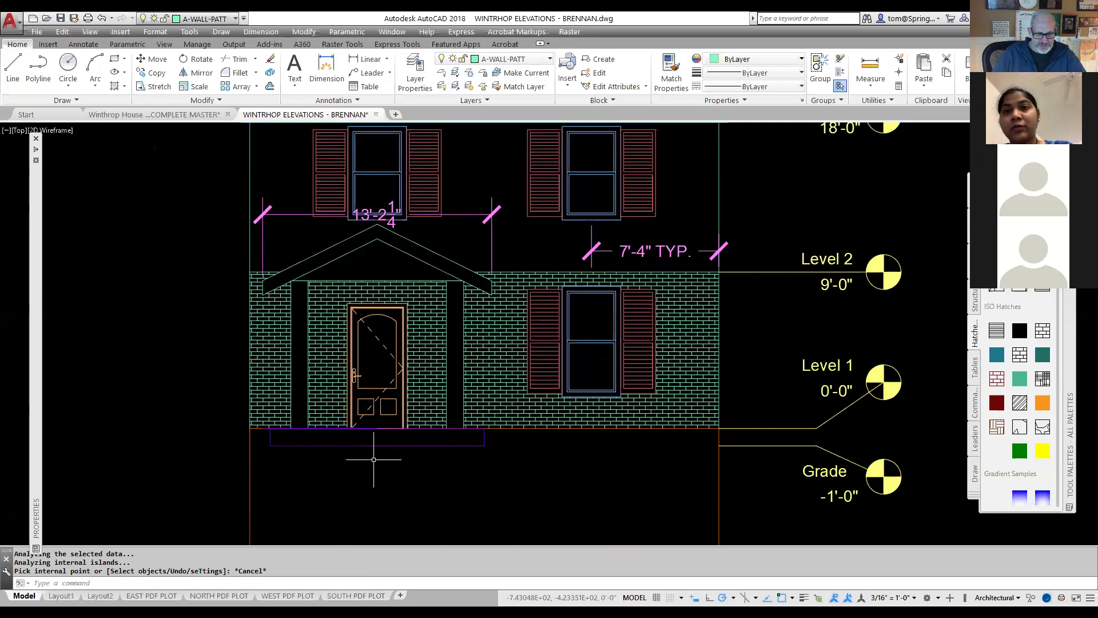
- Hatch the basement wall and the footing below it with the AR-CONC pattern
scroll(374, 459, down, 2)
scroll(421, 474, down, 2)
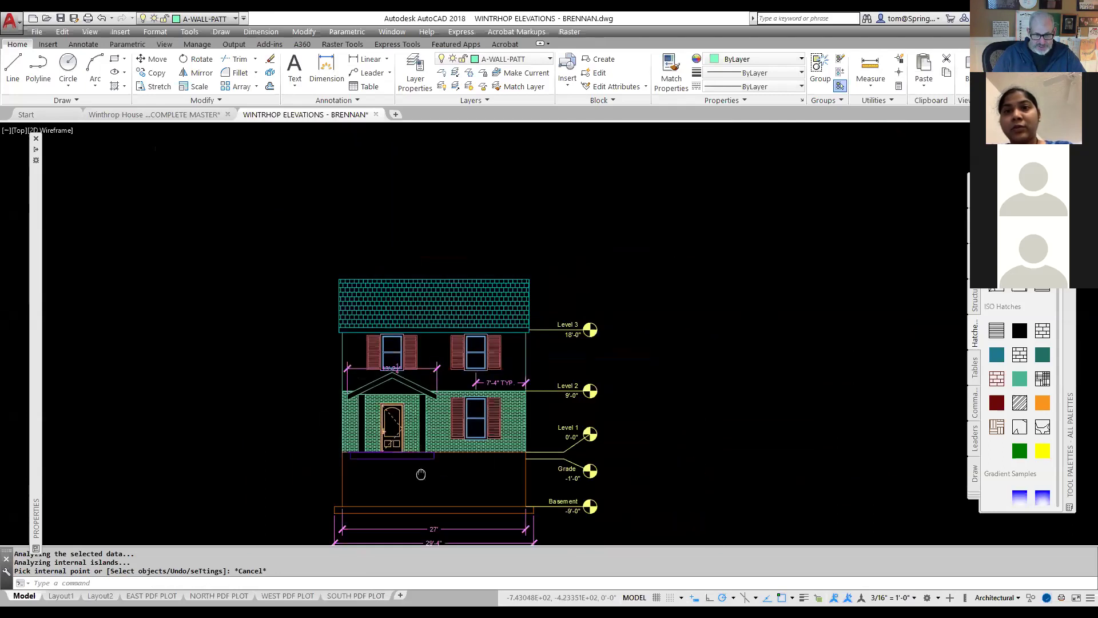
middle_drag(421, 474, 459, 427)
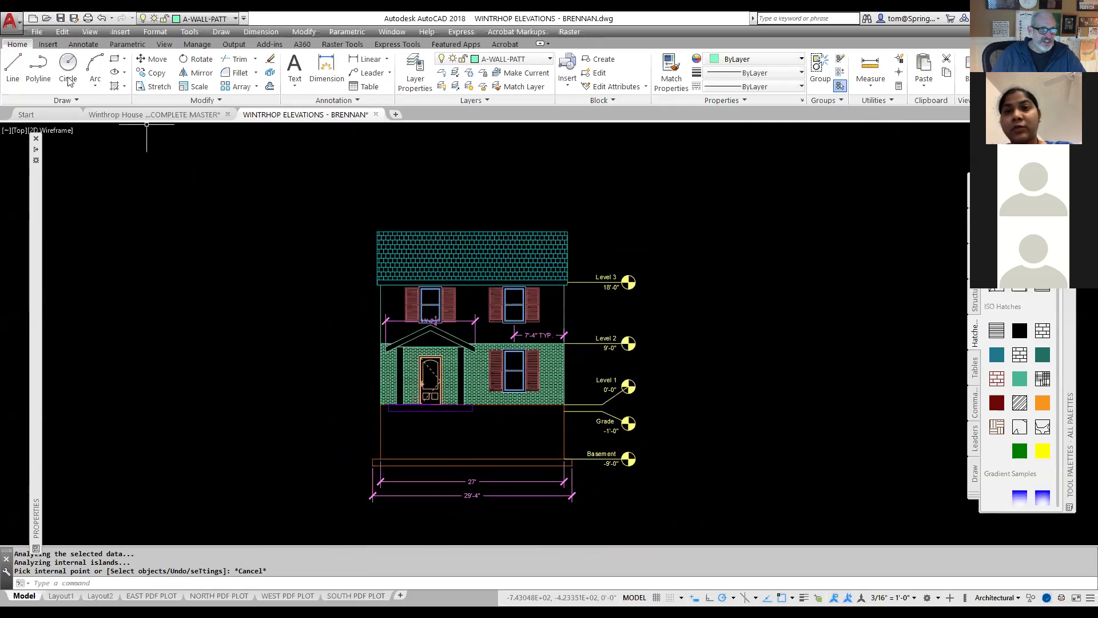
click(124, 86)
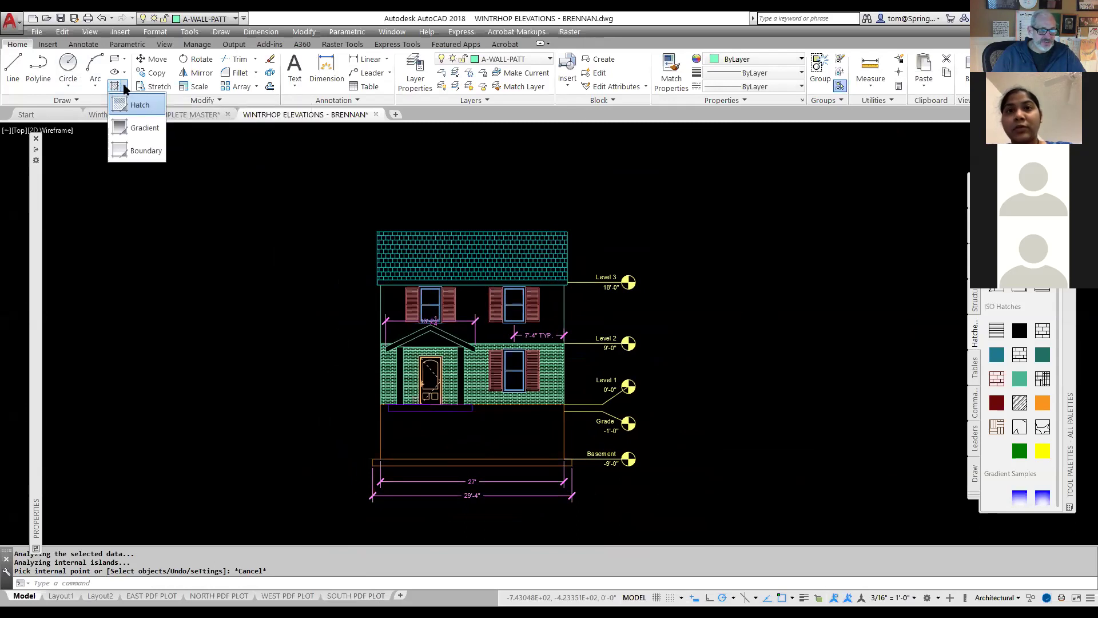
click(139, 105)
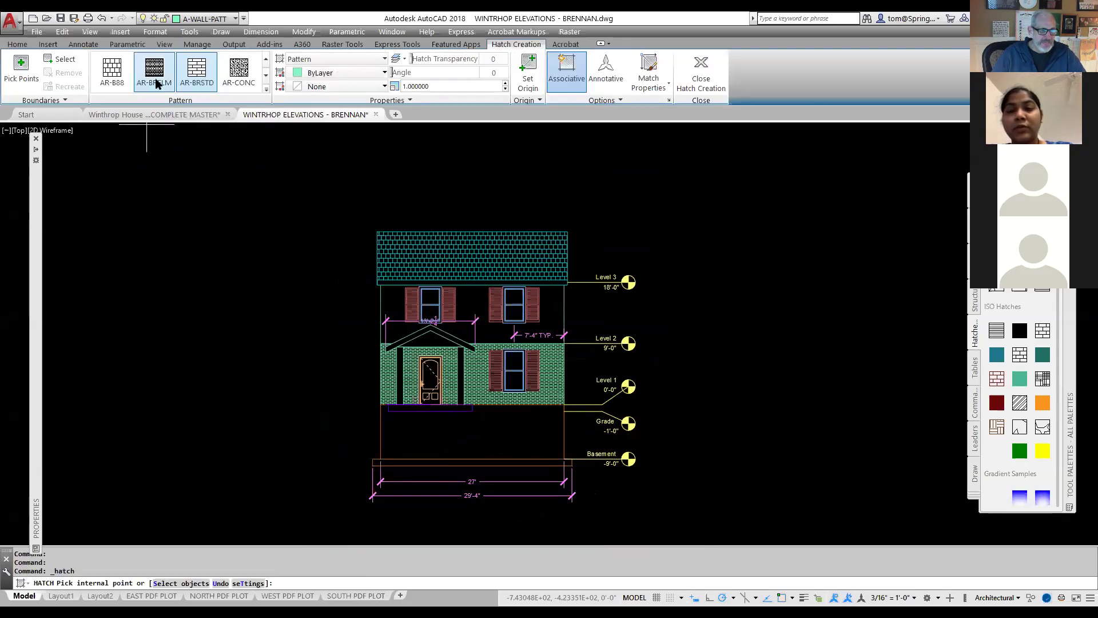
click(243, 80)
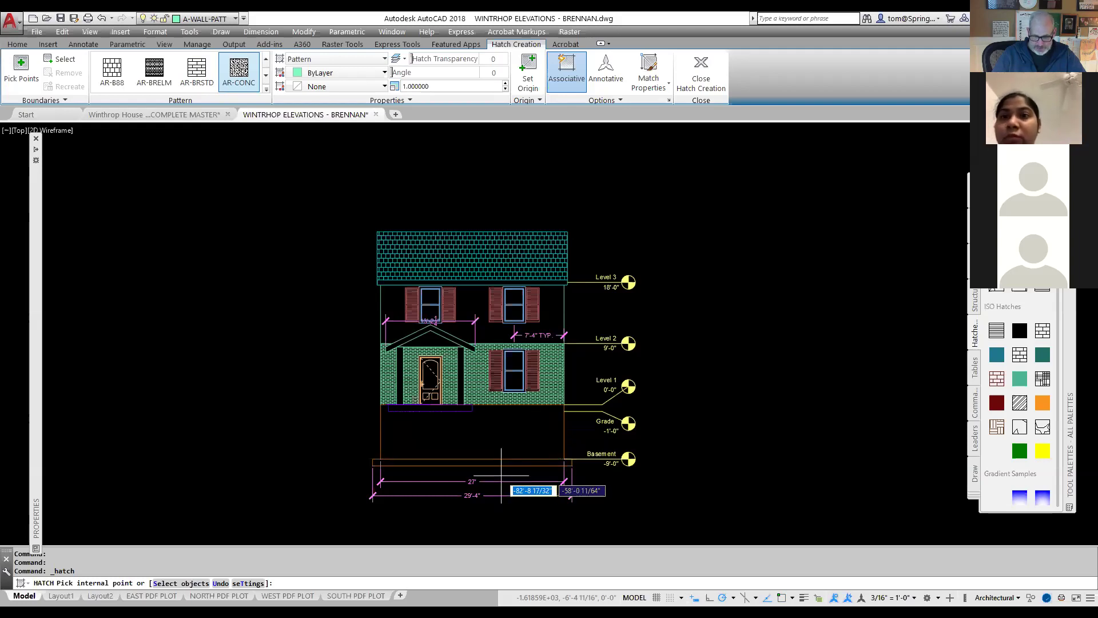
scroll(504, 452, up, 3)
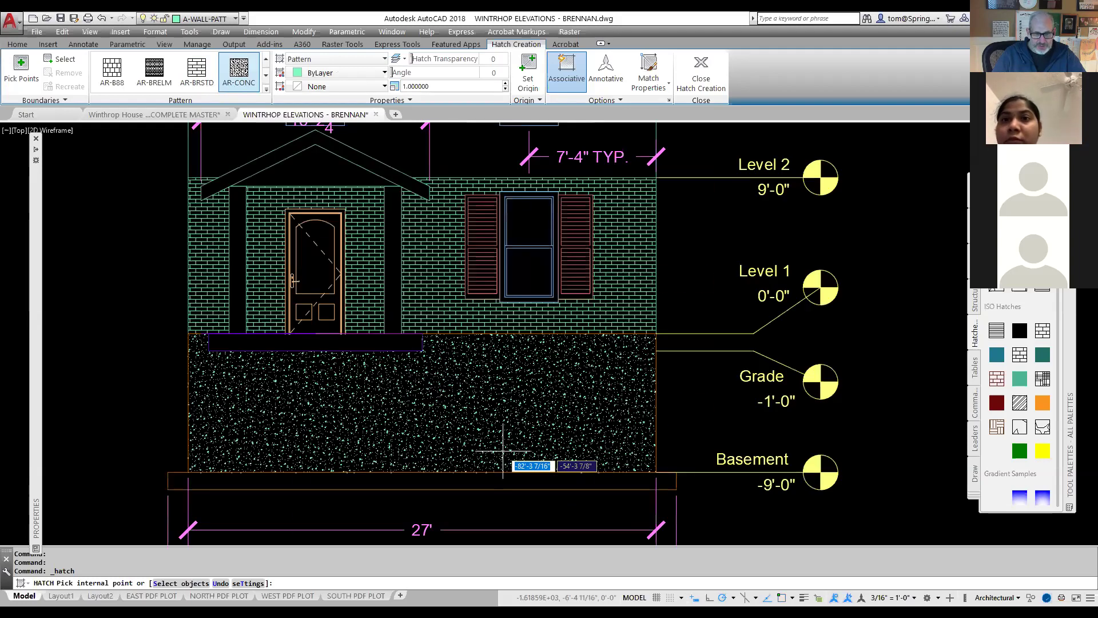
click(503, 452)
click(541, 482)
key(Escape)
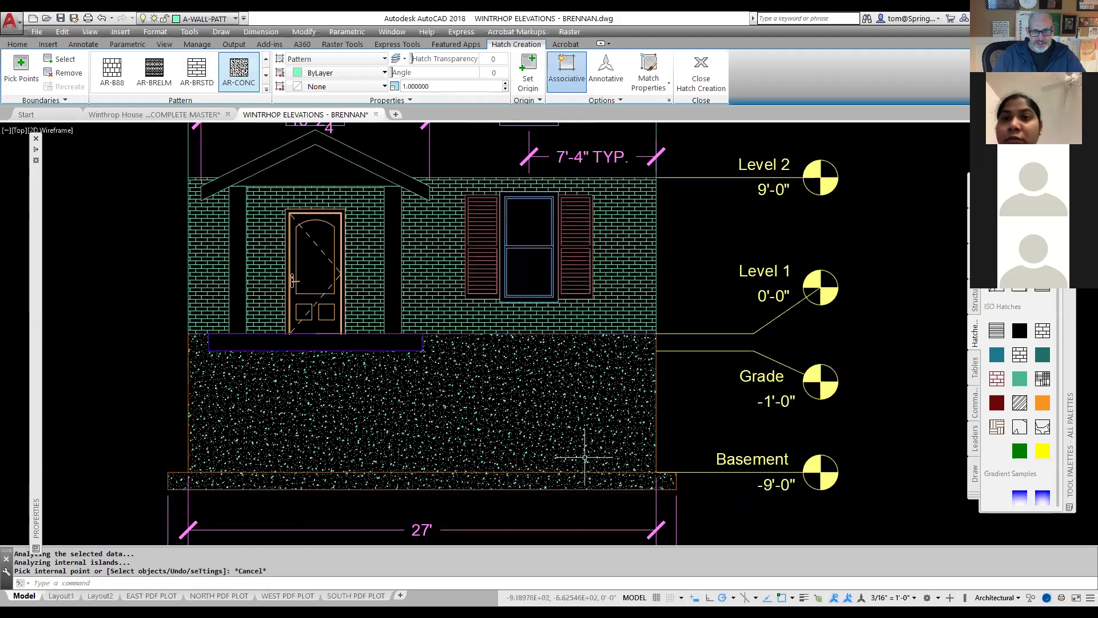
- Check the basement hatch specification in the Word elevation details document, and set the basement hatch scale to 4 in AutoCAD
scroll(572, 466, down, 5)
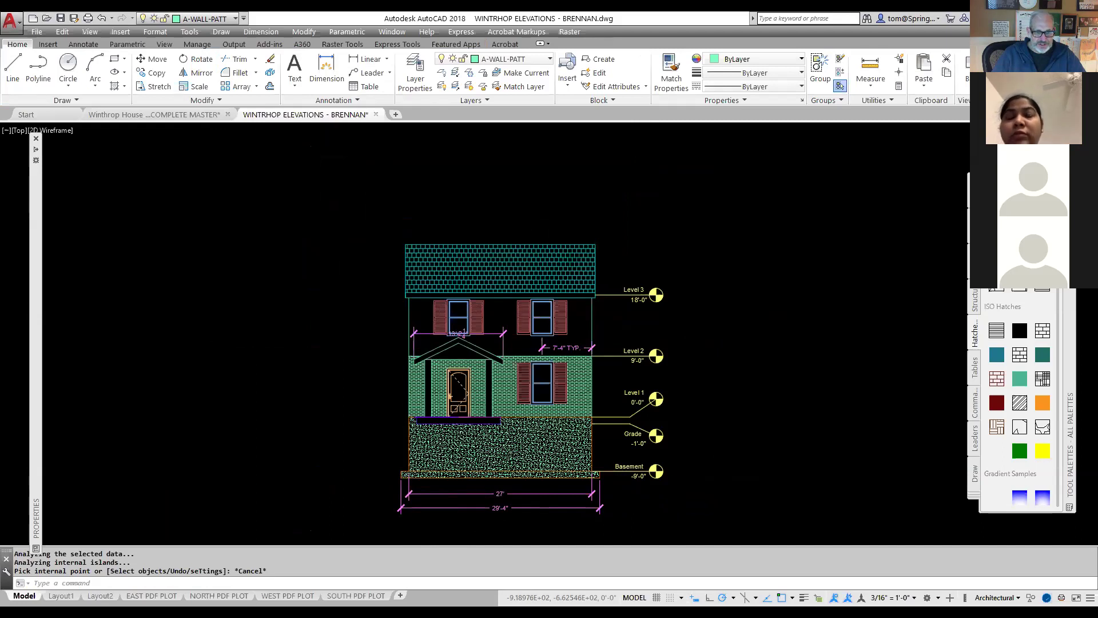
key(alt+Tab)
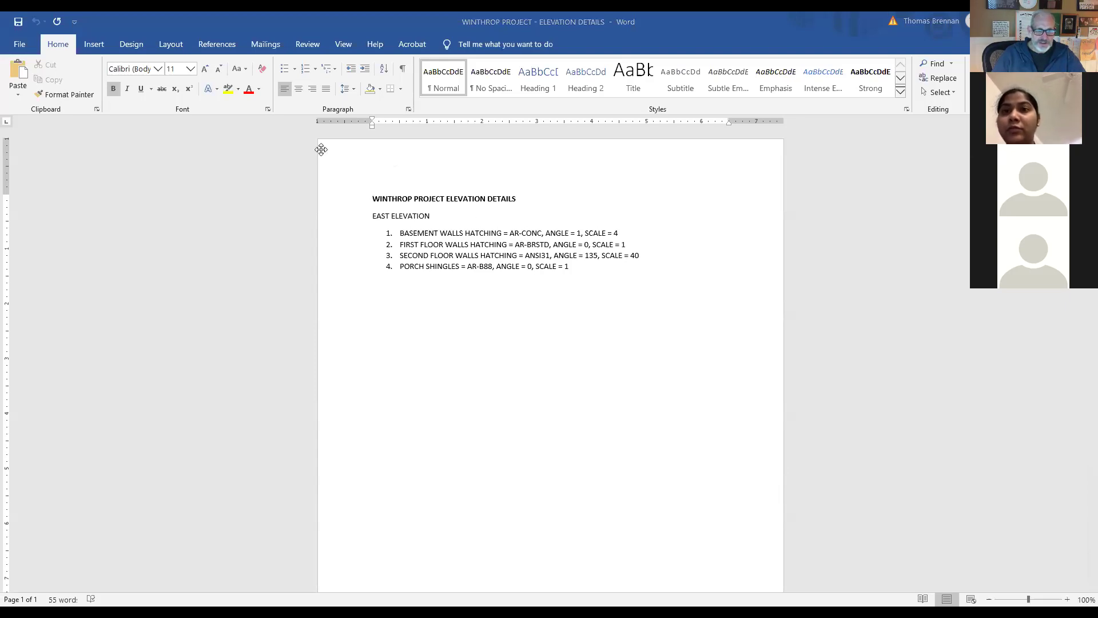
key(alt+Tab)
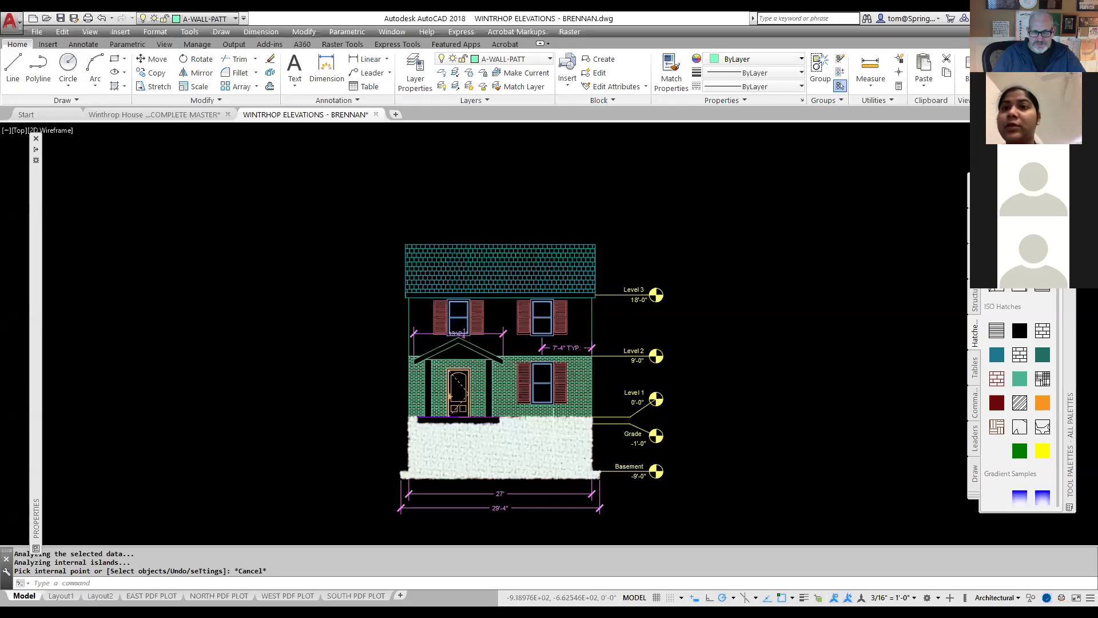
click(553, 435)
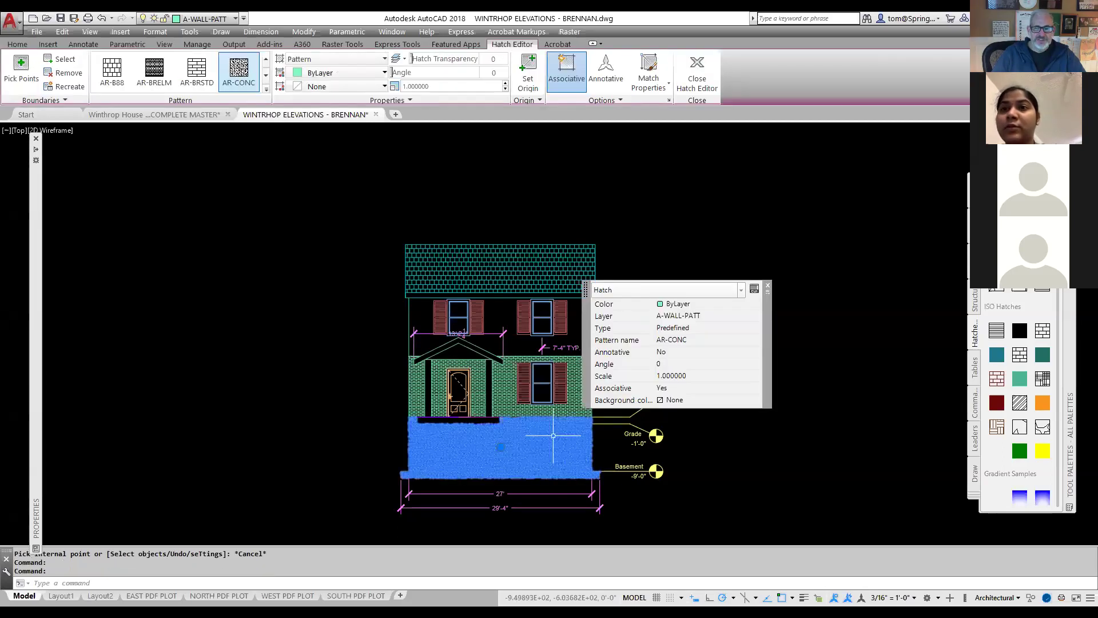
click(430, 87)
text(4)
key(Return)
key(Escape)
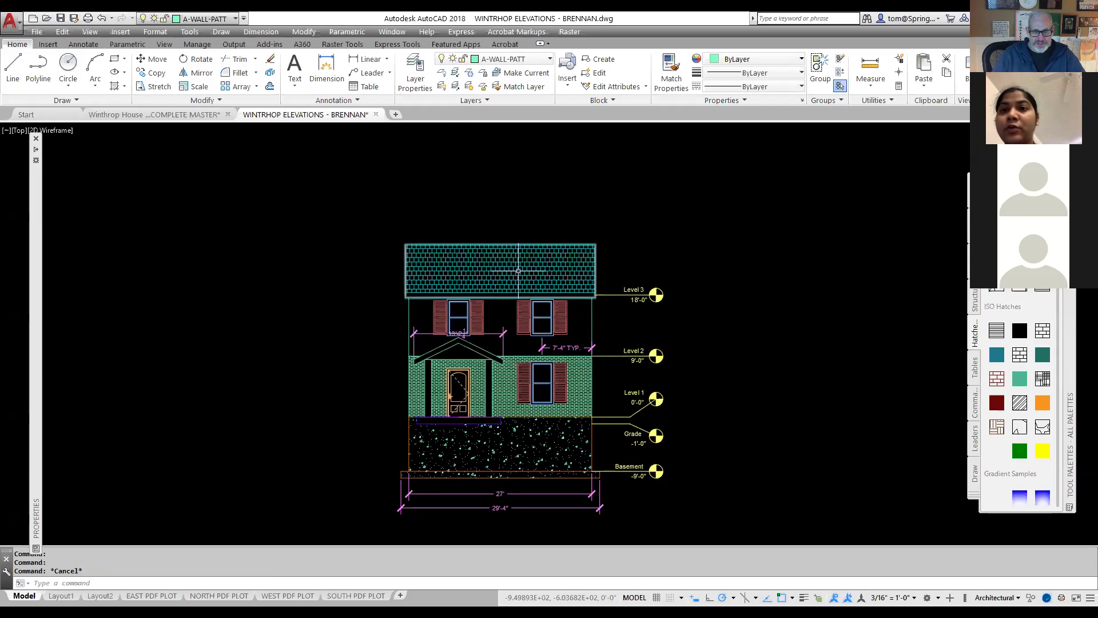
- Check the second-floor wall hatch specification in the Word elevation details document and return to AutoCAD
scroll(502, 454, up, 4)
scroll(506, 456, down, 4)
middle_drag(510, 458, 518, 480)
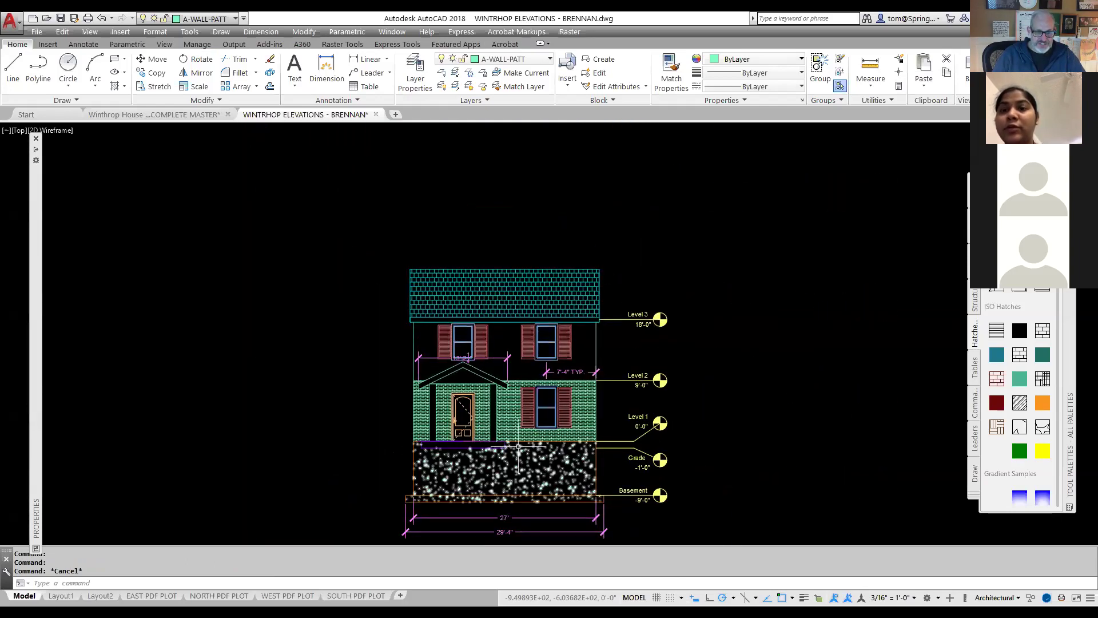
scroll(509, 395, up, 2)
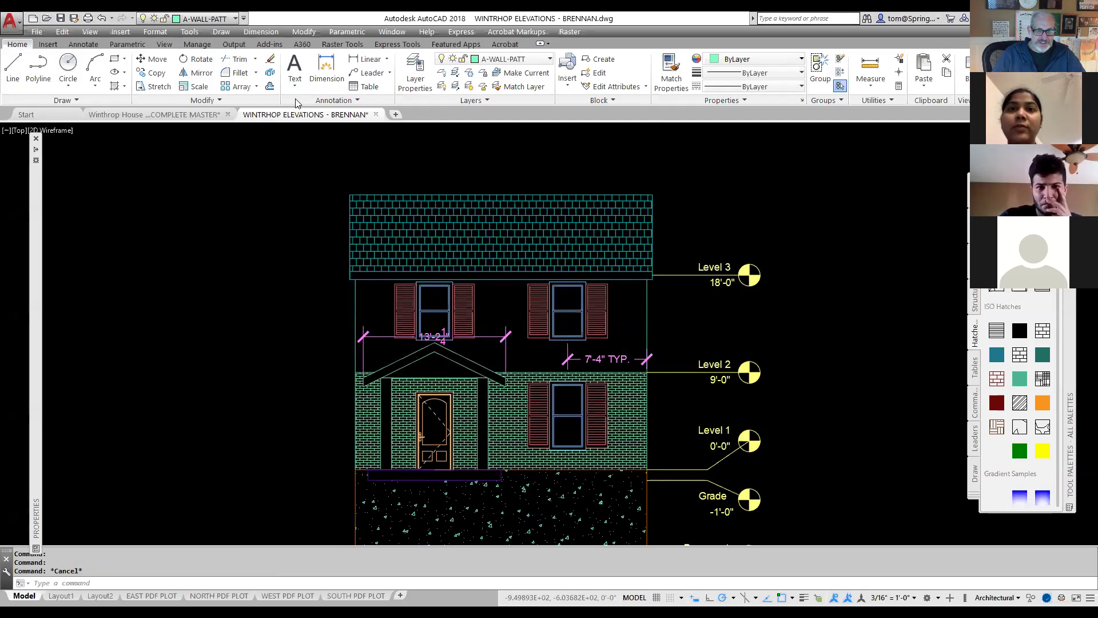
key(alt+Tab)
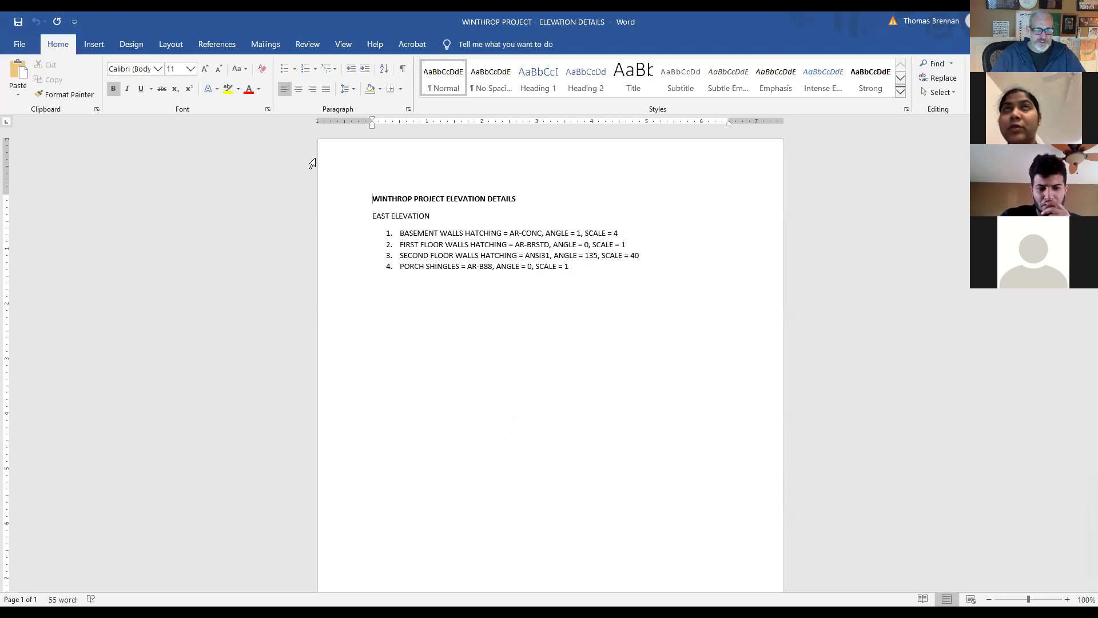
key(alt+Tab)
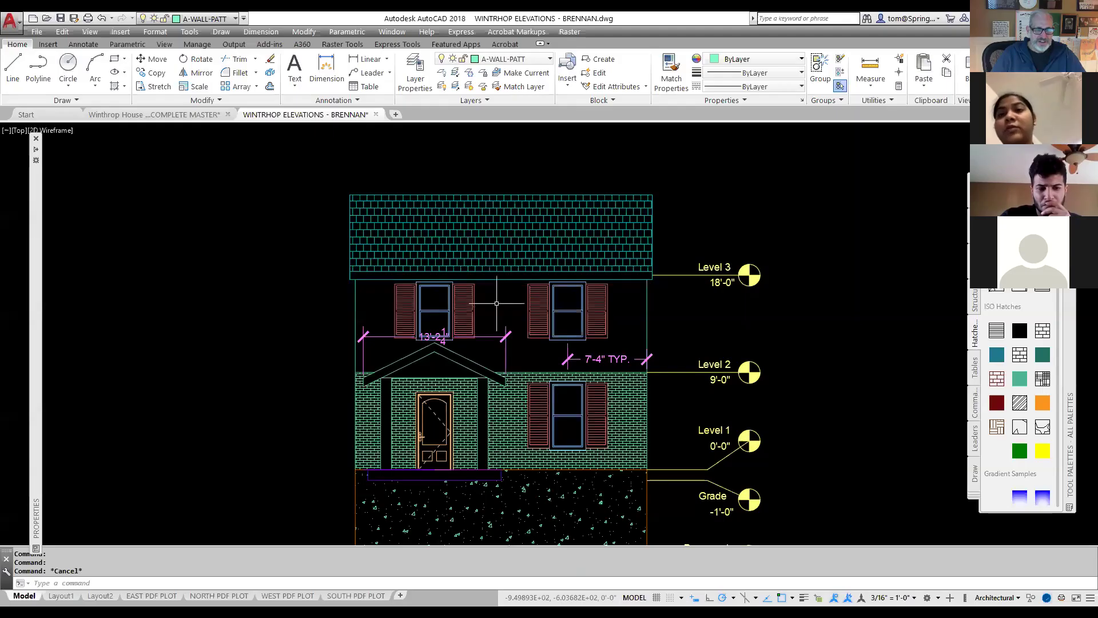
- Hatch the second-floor walls around the windows with the ANSI31 pattern at angle 135 and scale 40
click(124, 86)
click(131, 105)
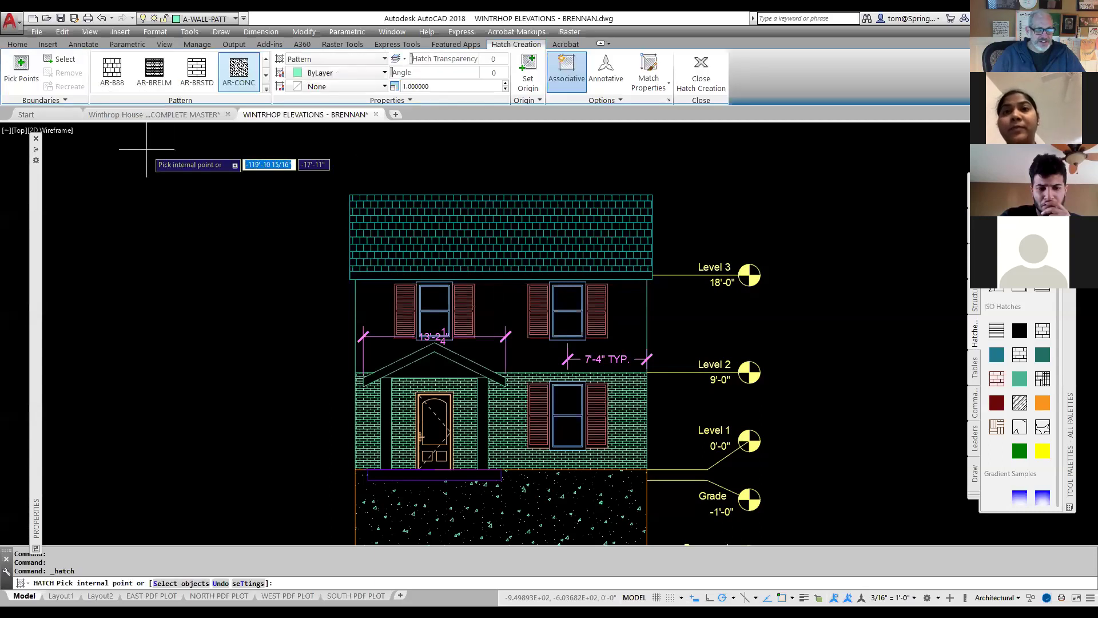
click(266, 75)
click(266, 90)
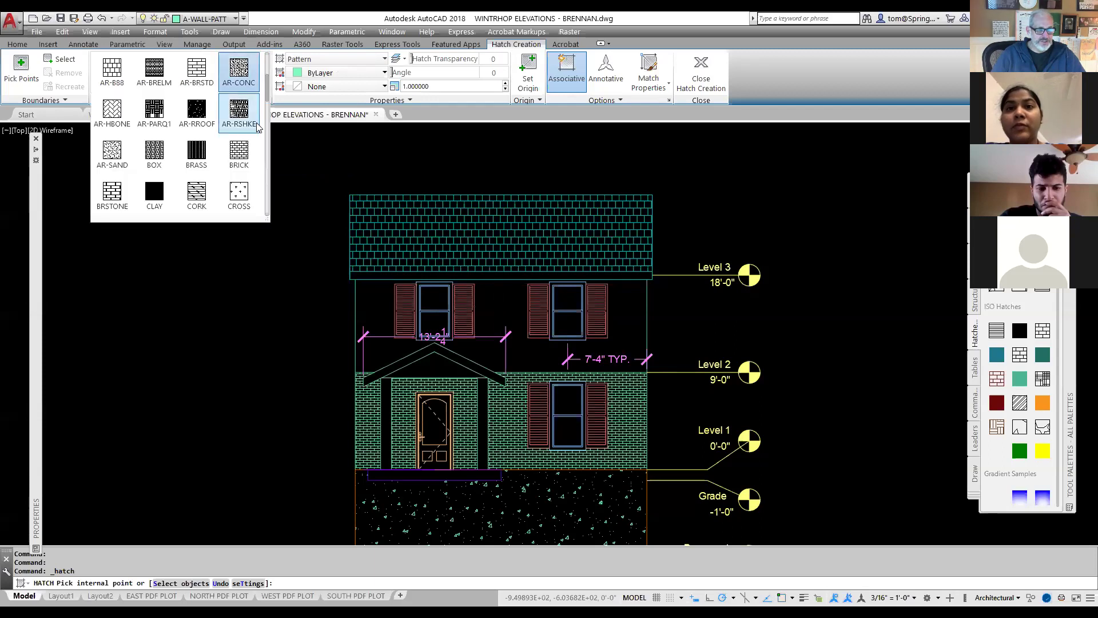
scroll(269, 67, up, 1)
mouse_move(269, 220)
mouse_down()
mouse_move(269, 415)
mouse_move(282, 476)
mouse_up()
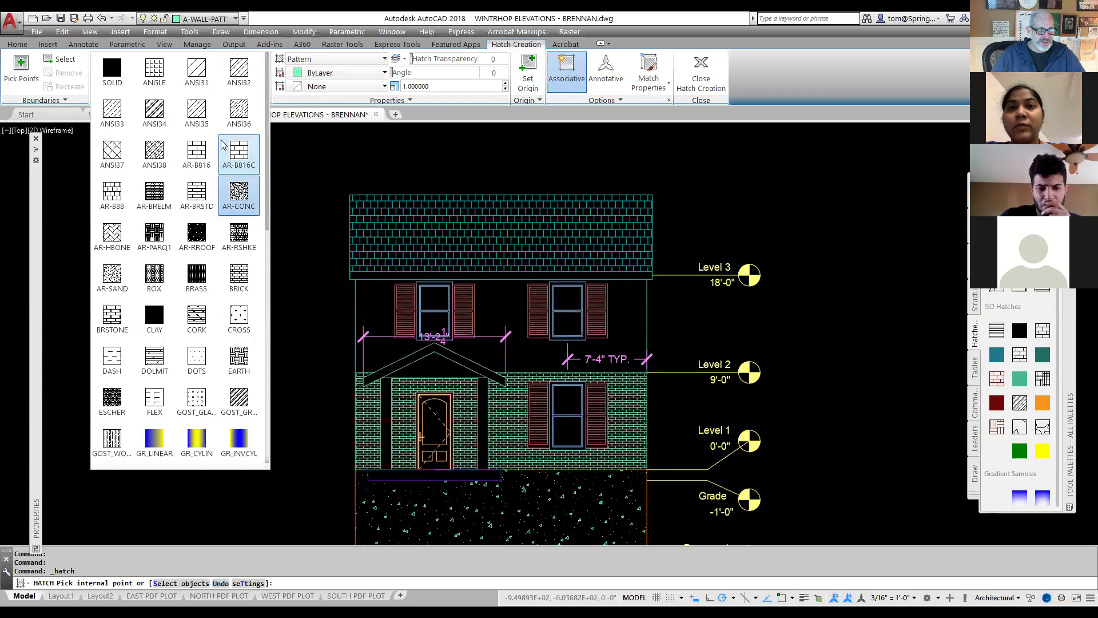
click(197, 82)
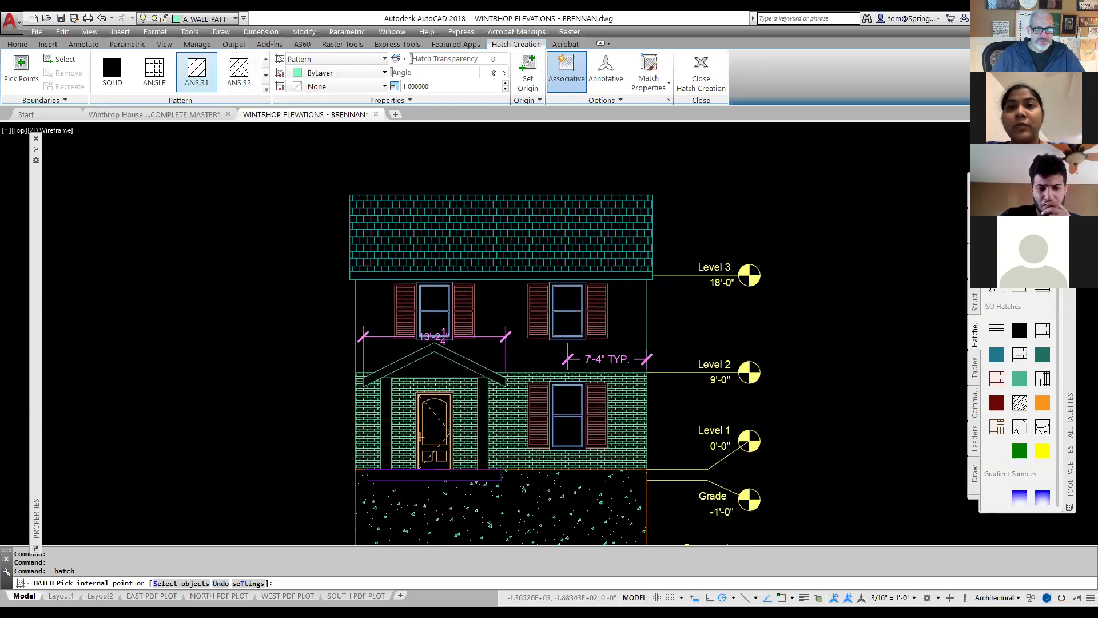
click(498, 72)
text(135)
click(495, 87)
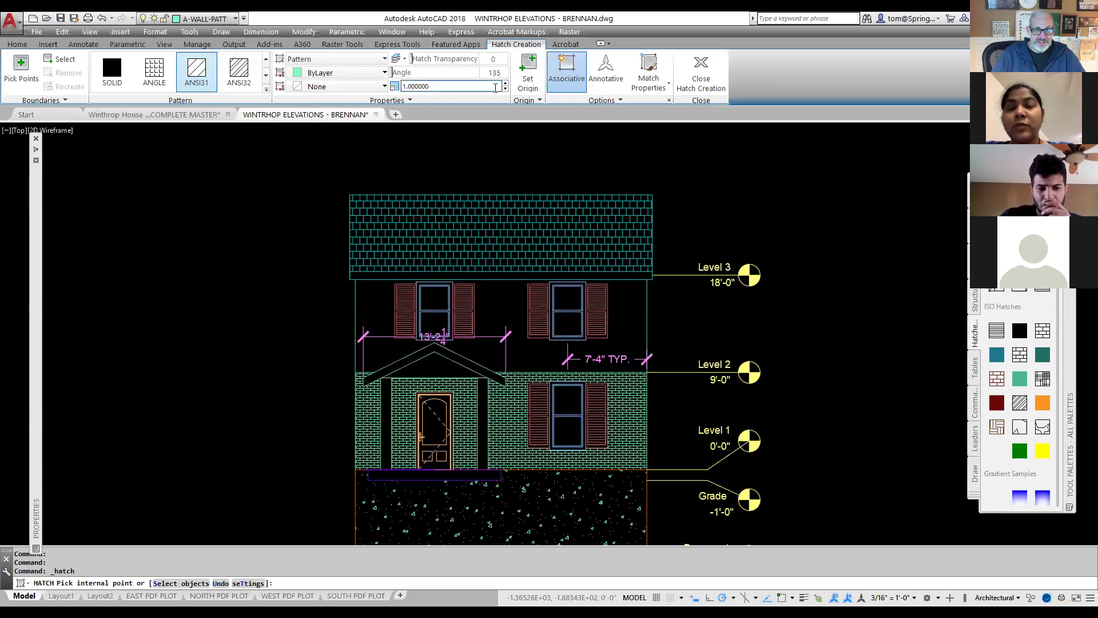
drag(493, 88, 378, 88)
text(40)
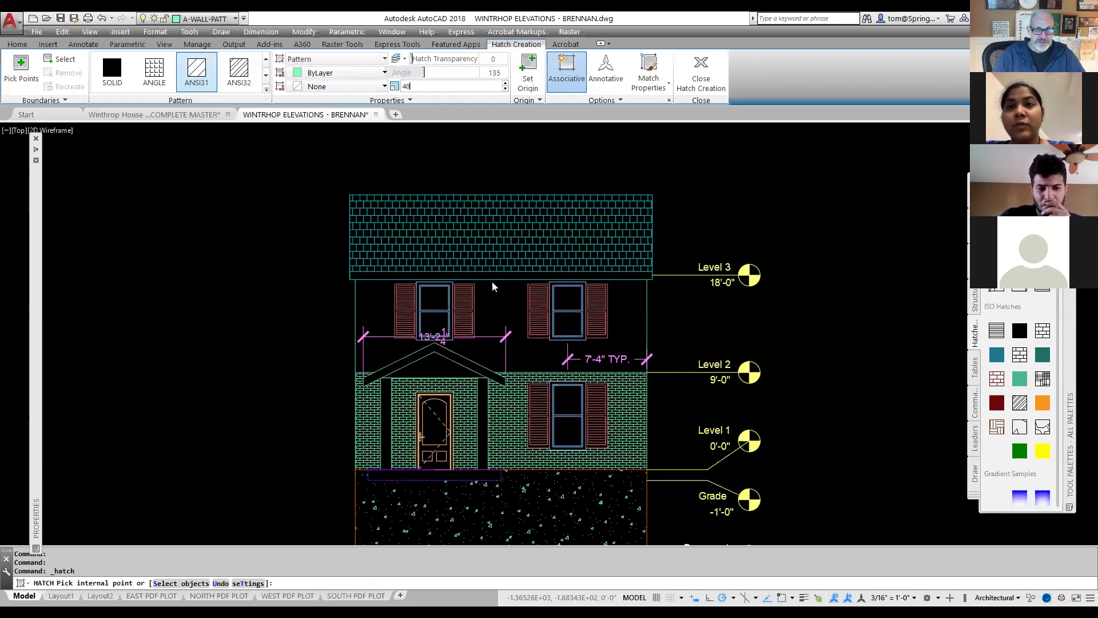
key(Return)
click(503, 298)
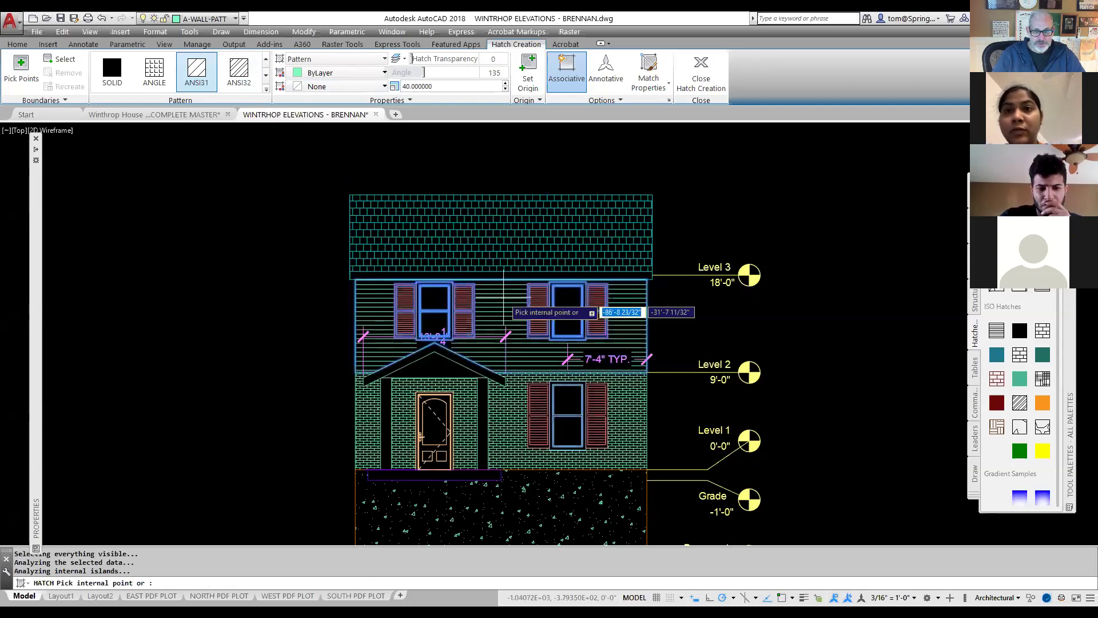
key(Escape)
scroll(849, 343, down, 2)
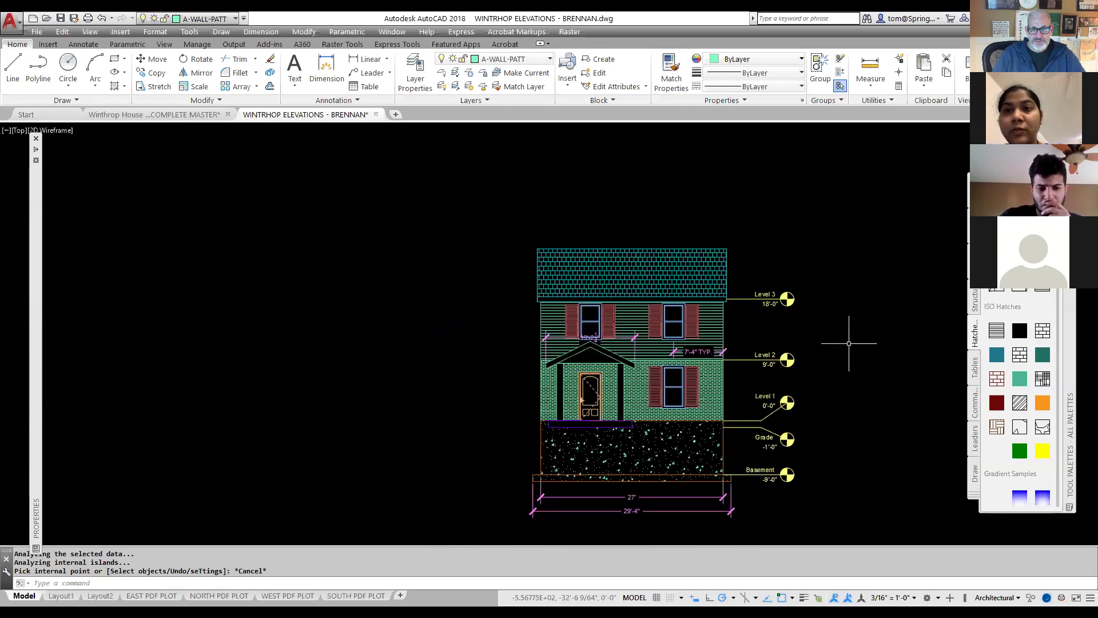
- Toggle the tool palettes off and back on
middle_drag(849, 343, 809, 339)
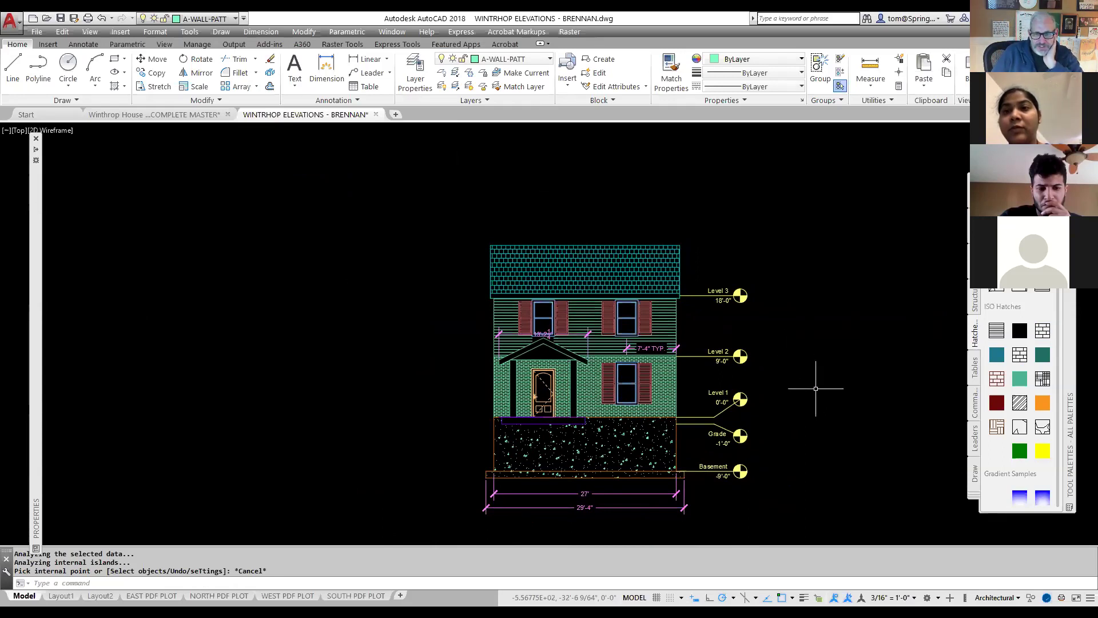
scroll(816, 388, up, 2)
middle_drag(815, 388, 815, 393)
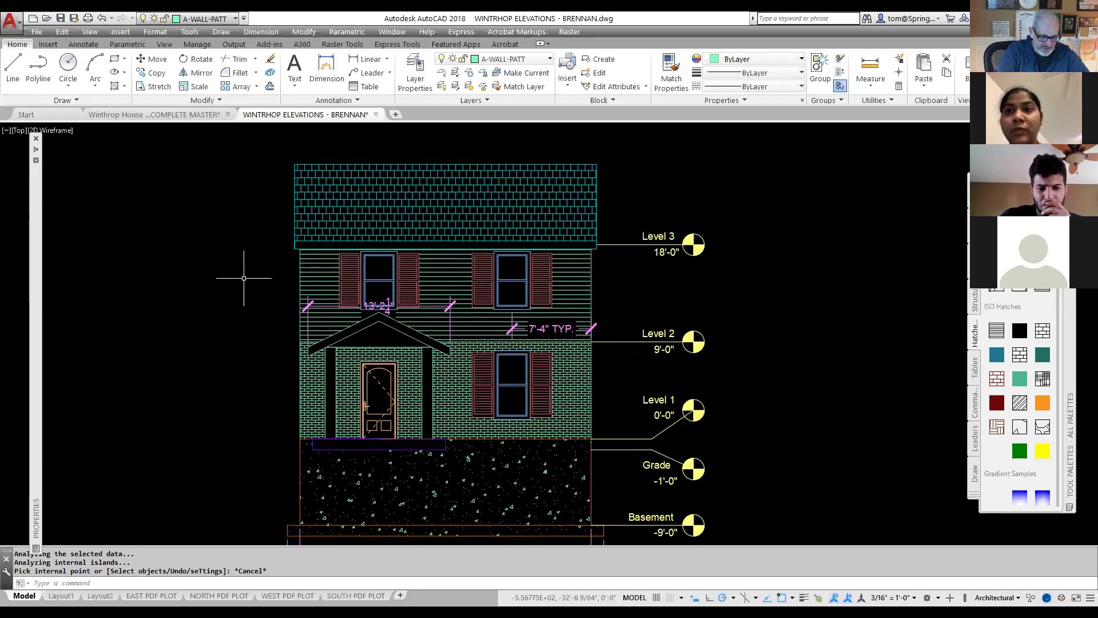
key(ctrl+3)
key(Escape)
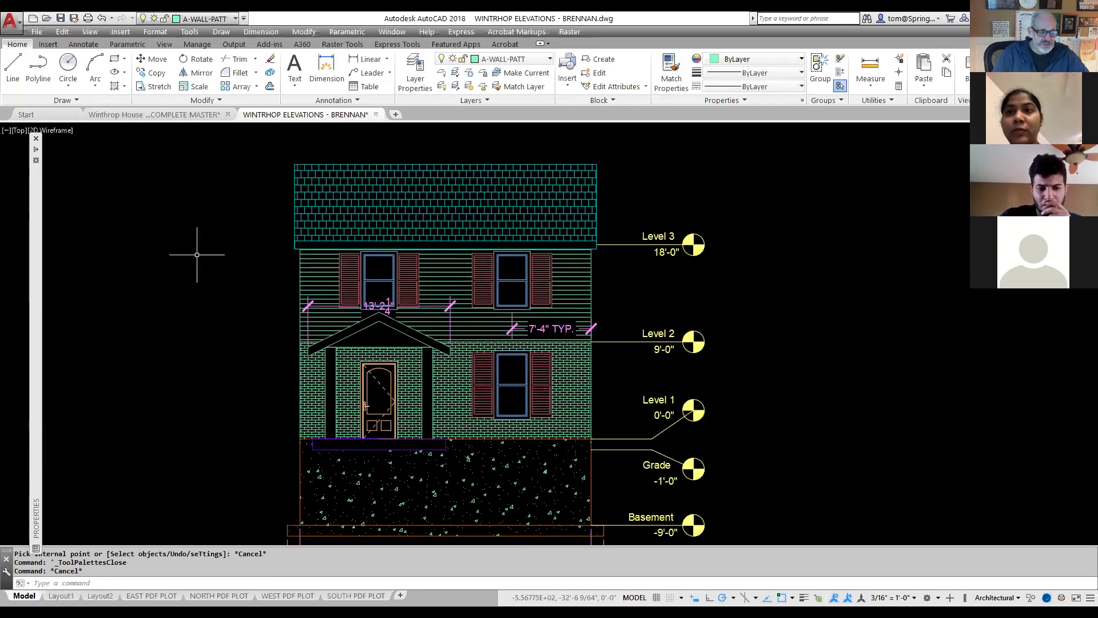
key(ctrl+3)
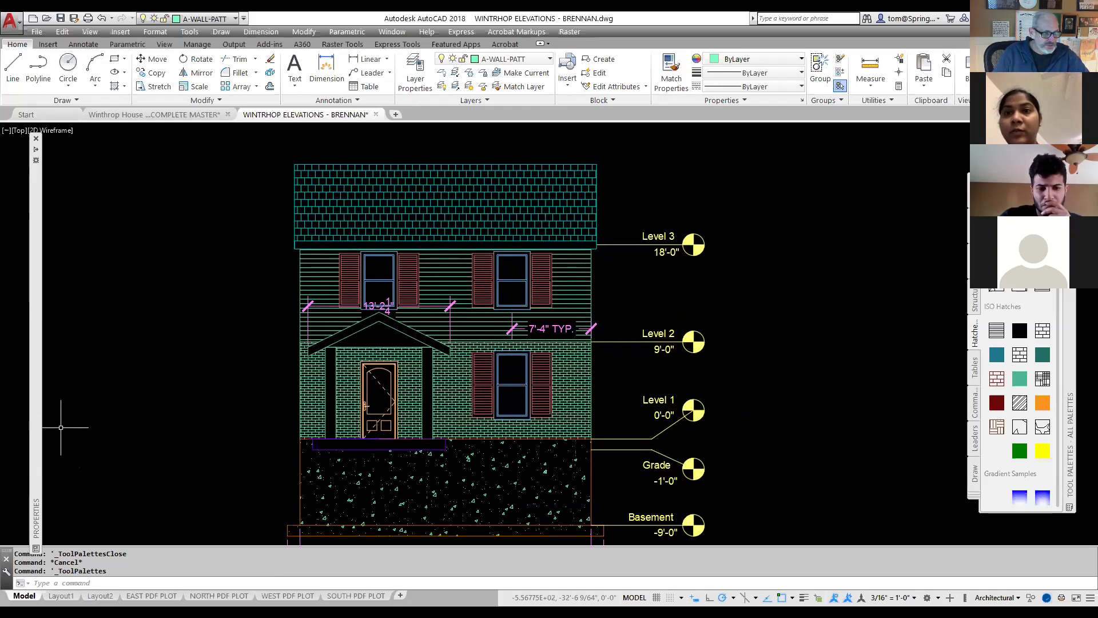
key(ctrl+3)
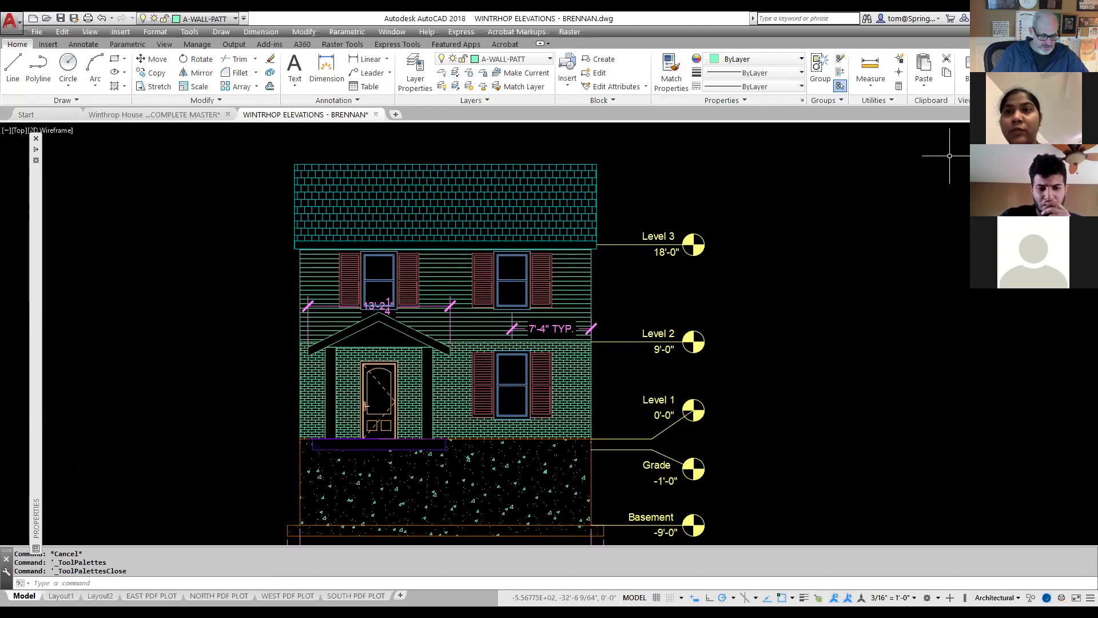
key(ctrl+3)
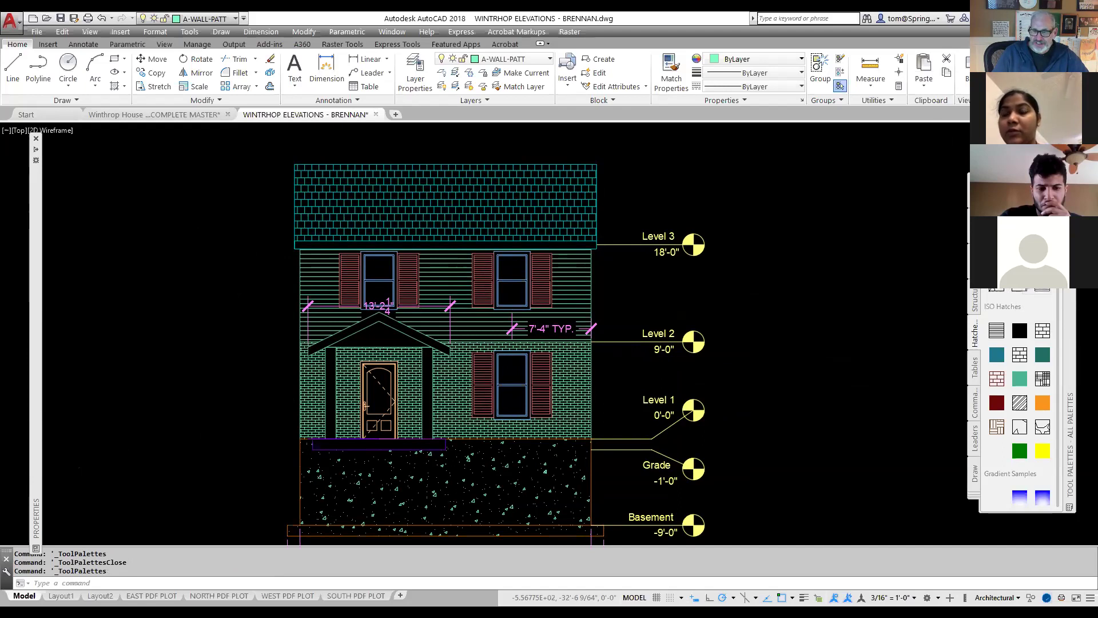
- Hatch the portico gable with the horizontal-line siding hatch from the tool palettes and move that hatch to layer A-WALL-PATT
click(1044, 290)
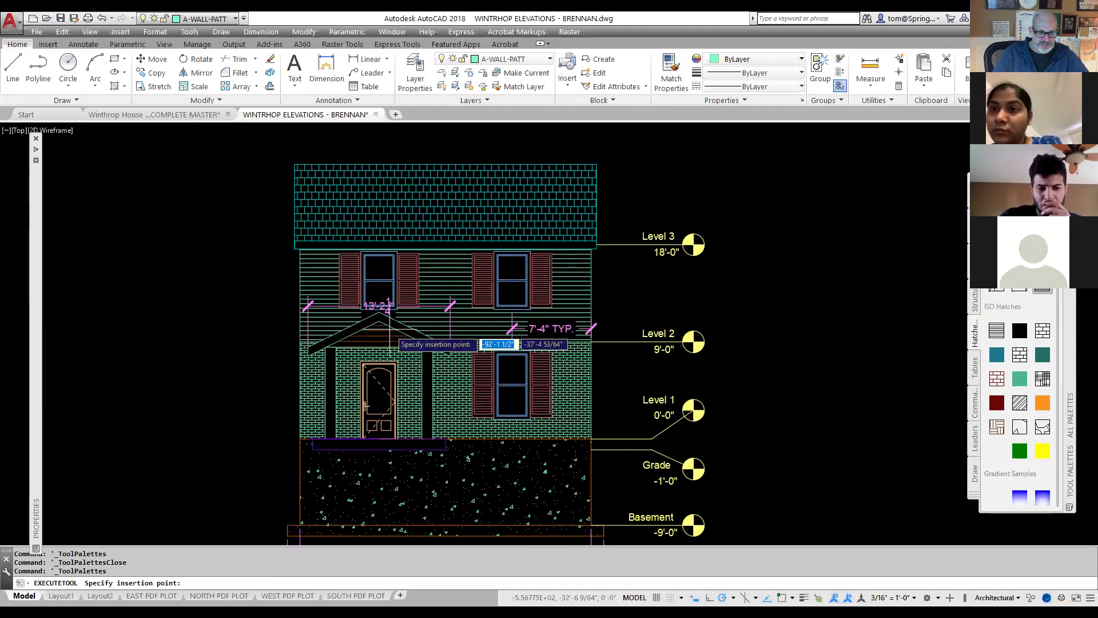
click(409, 340)
click(384, 335)
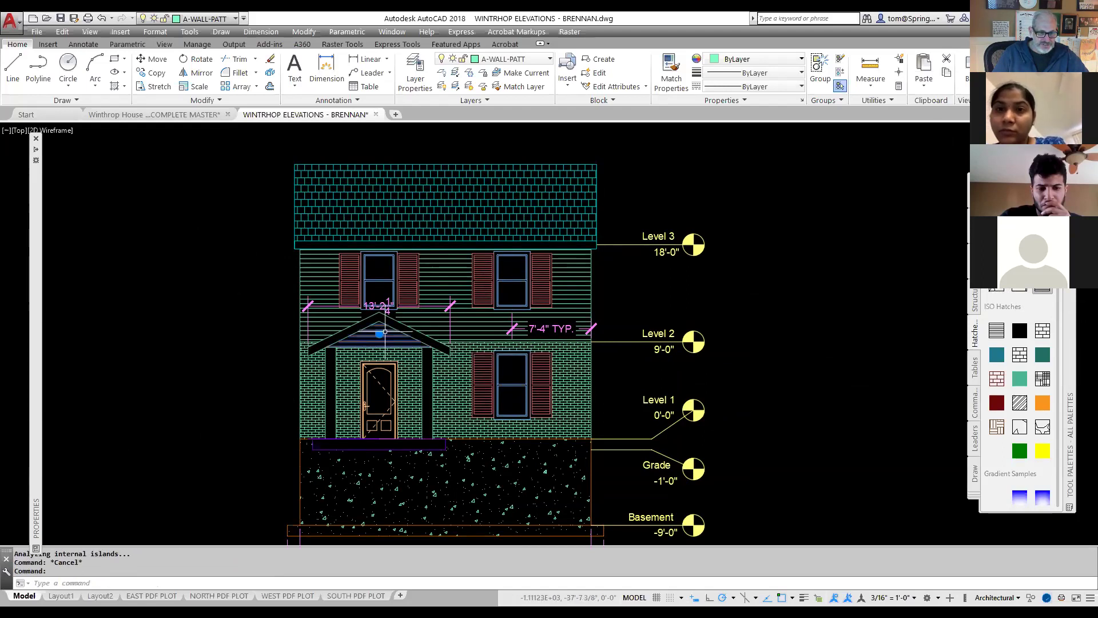
click(235, 19)
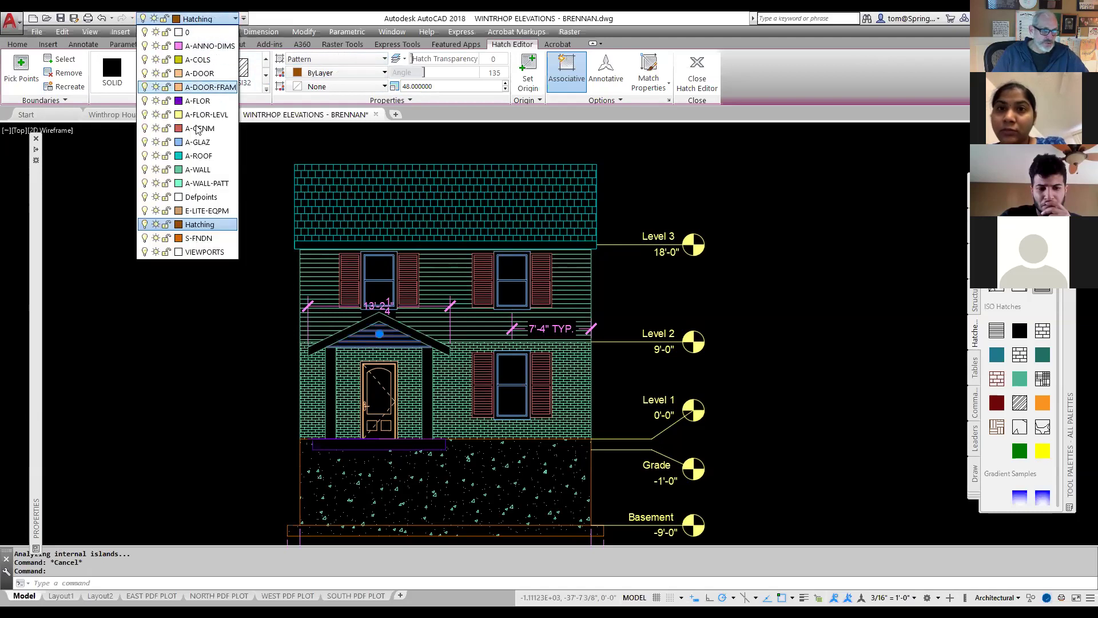
click(205, 185)
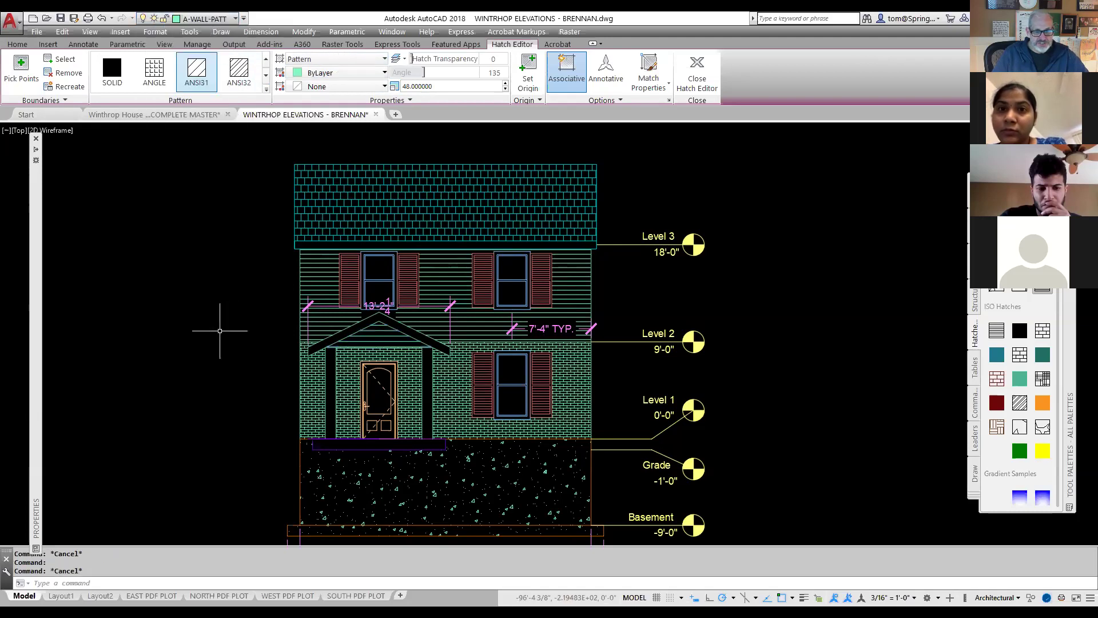
key(Escape)
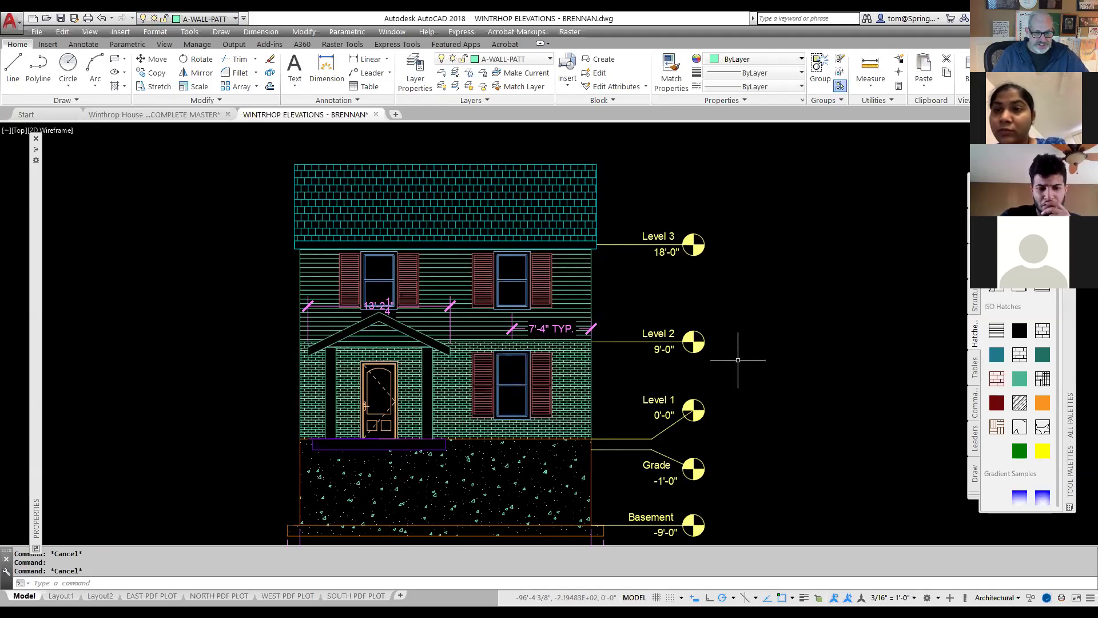
- Make A-ANNO-DIMS the current layer and add a vertical linear dimension left of the house from the main wall's base to the eave
scroll(395, 308, up, 2)
scroll(395, 304, down, 1)
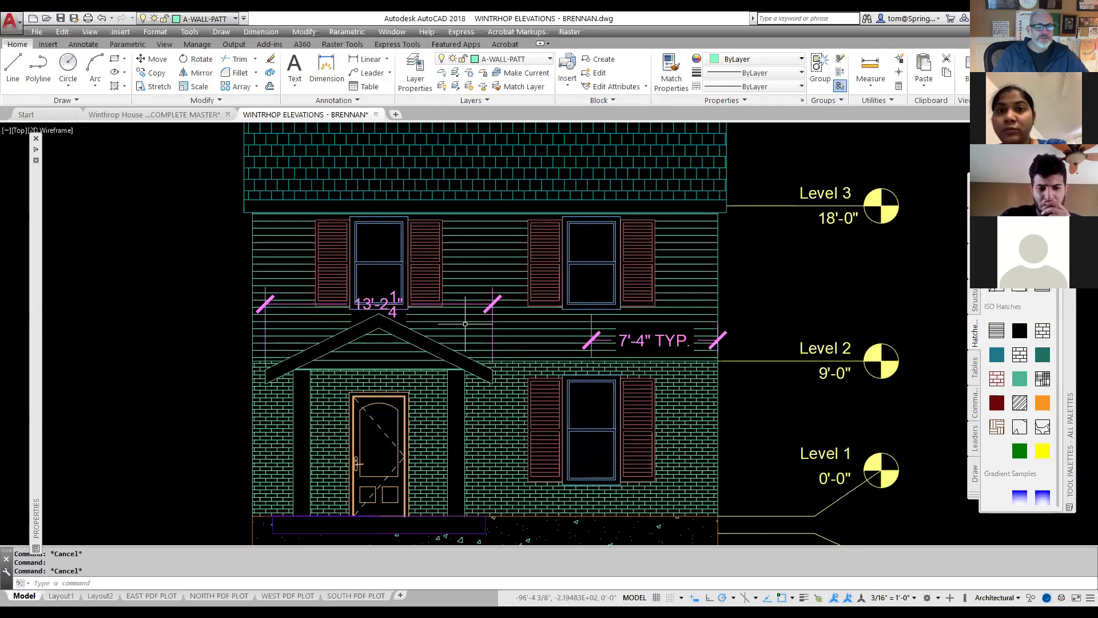
scroll(205, 344, down, 3)
mouse_move(206, 344)
middle_down()
mouse_move(337, 350)
mouse_move(340, 334)
middle_up()
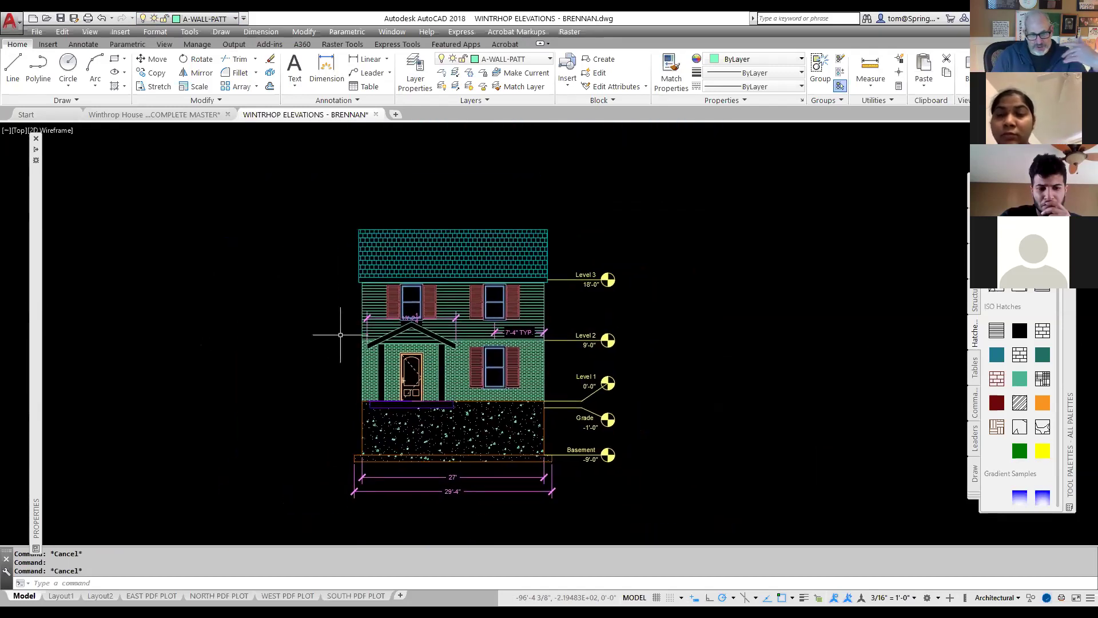
click(550, 60)
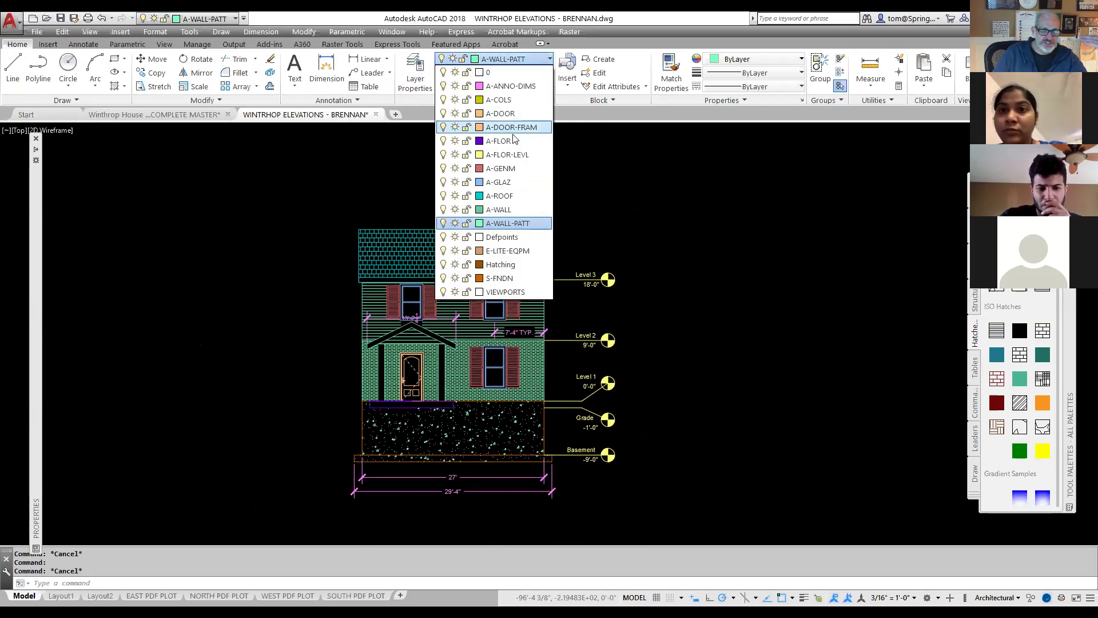
click(511, 86)
click(366, 60)
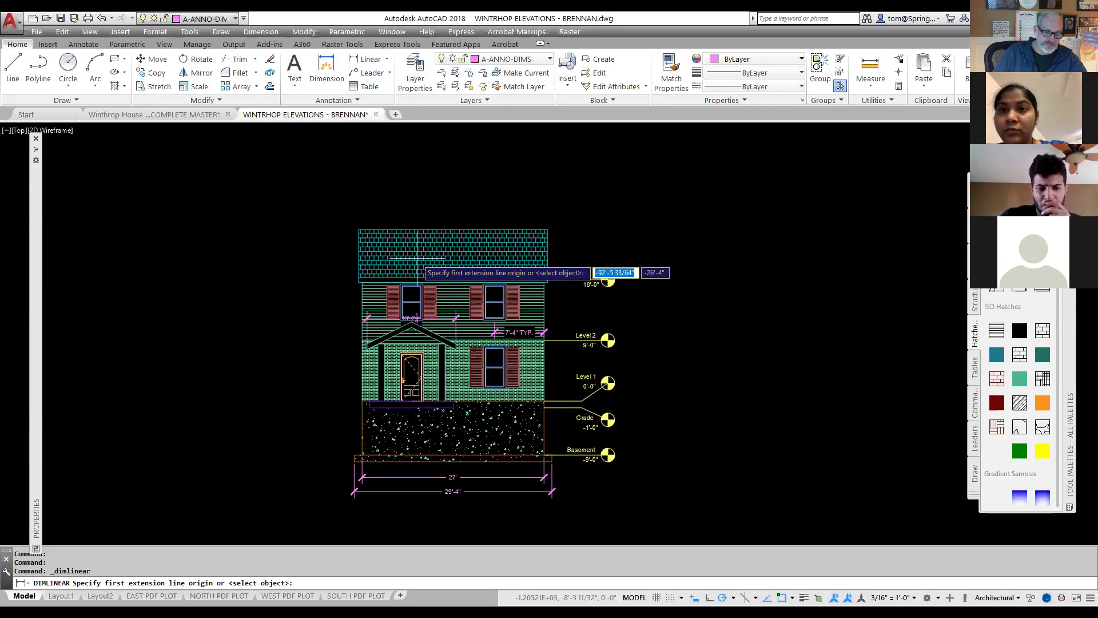
click(362, 401)
scroll(360, 281, up, 2)
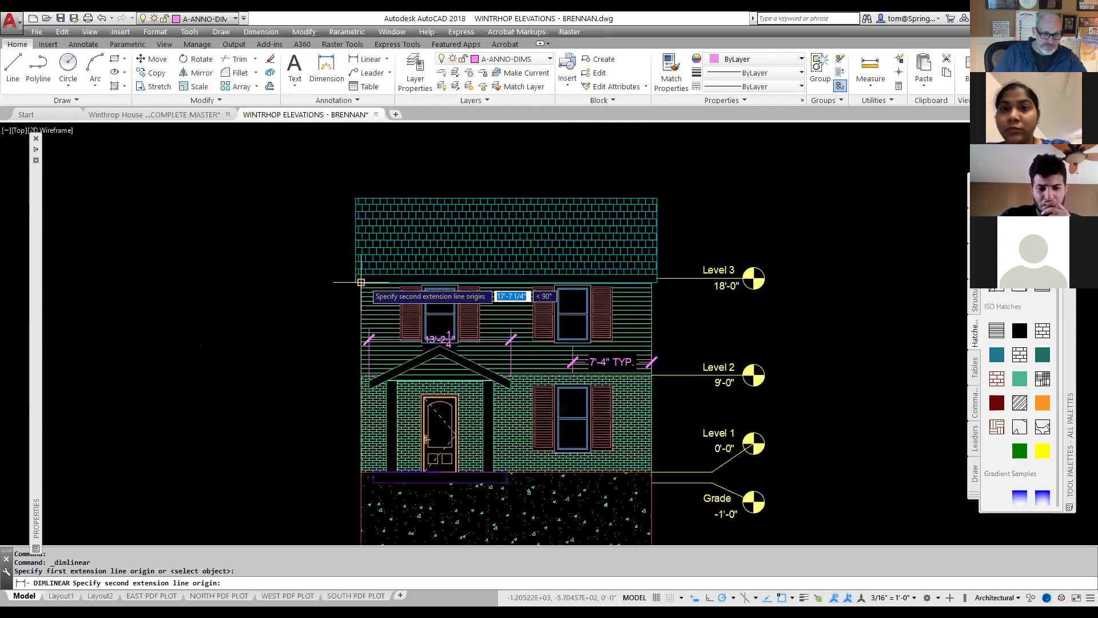
scroll(360, 282, up, 2)
click(361, 281)
click(244, 311)
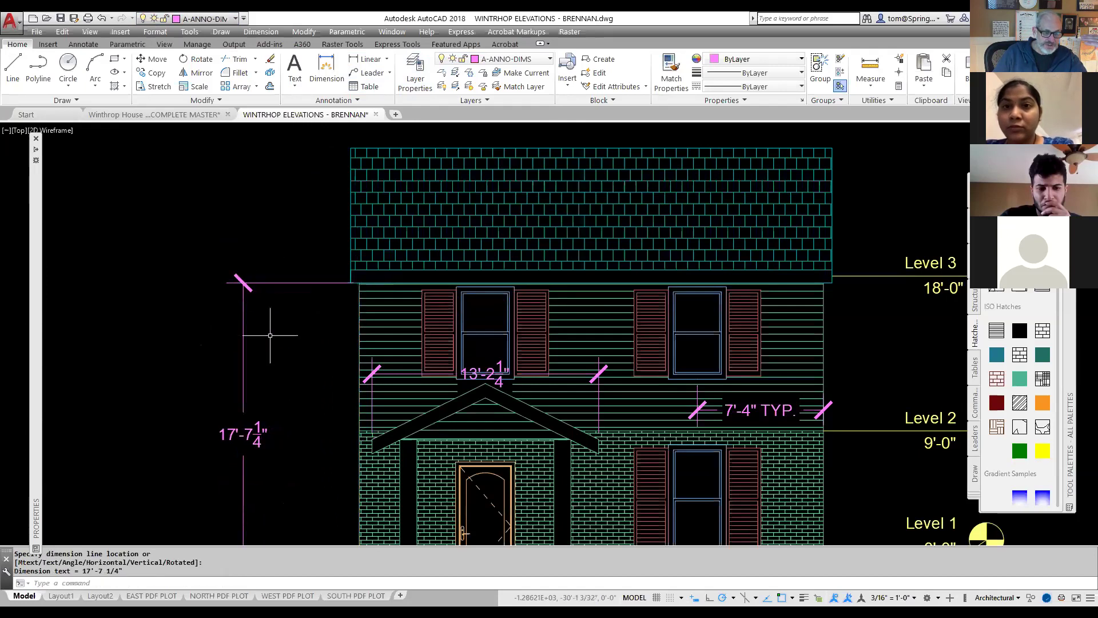
scroll(282, 356, down, 2)
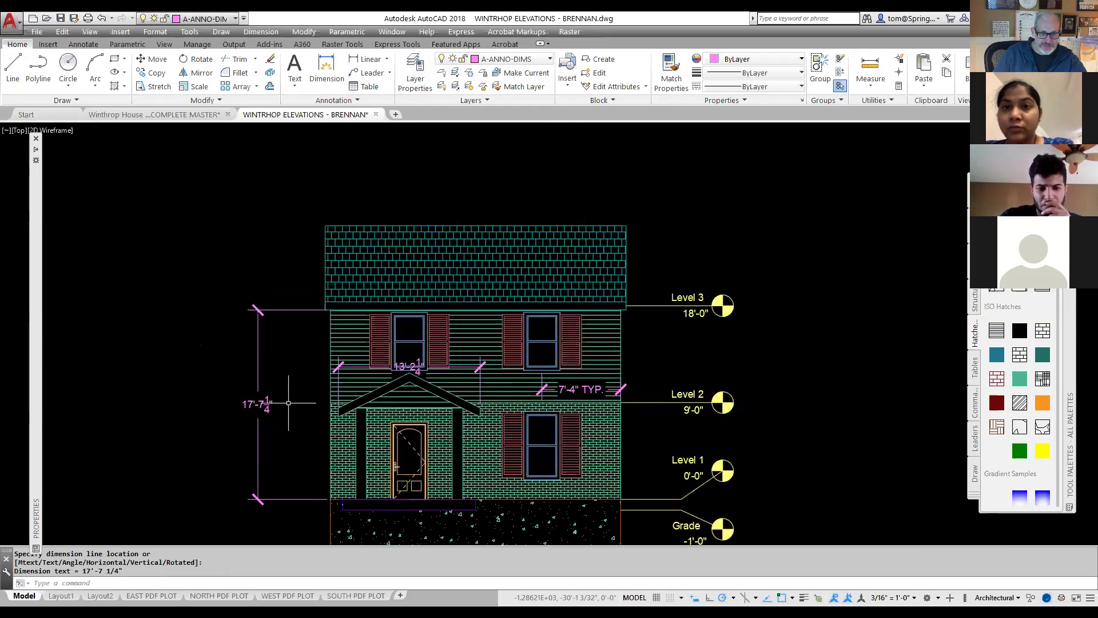
right_click(299, 420)
click(332, 214)
scroll(325, 485, up, 5)
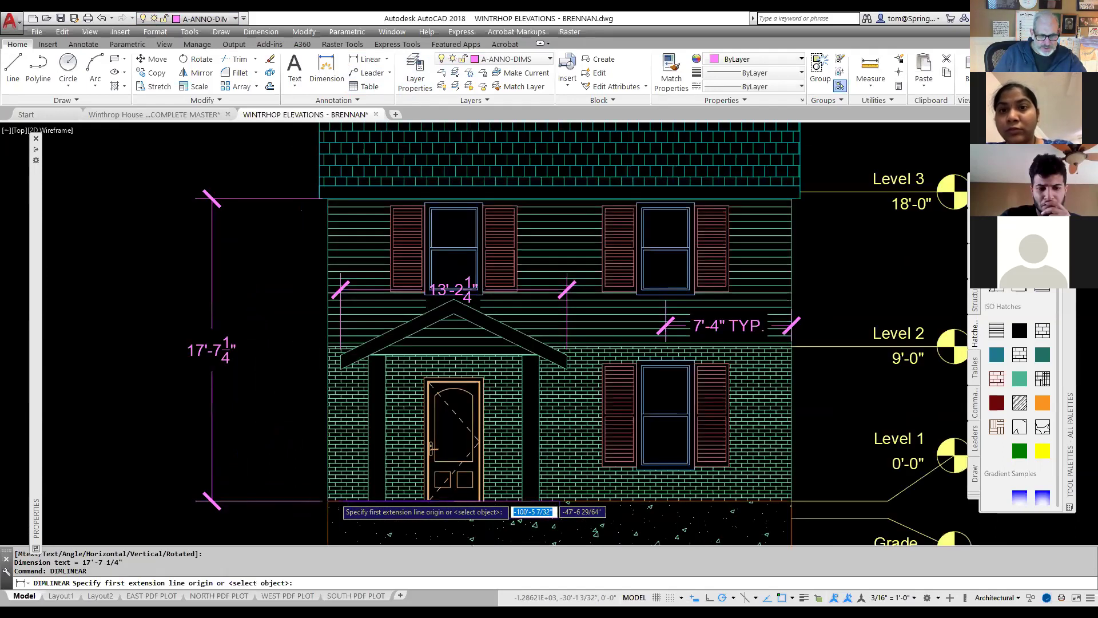
scroll(412, 461, down, 3)
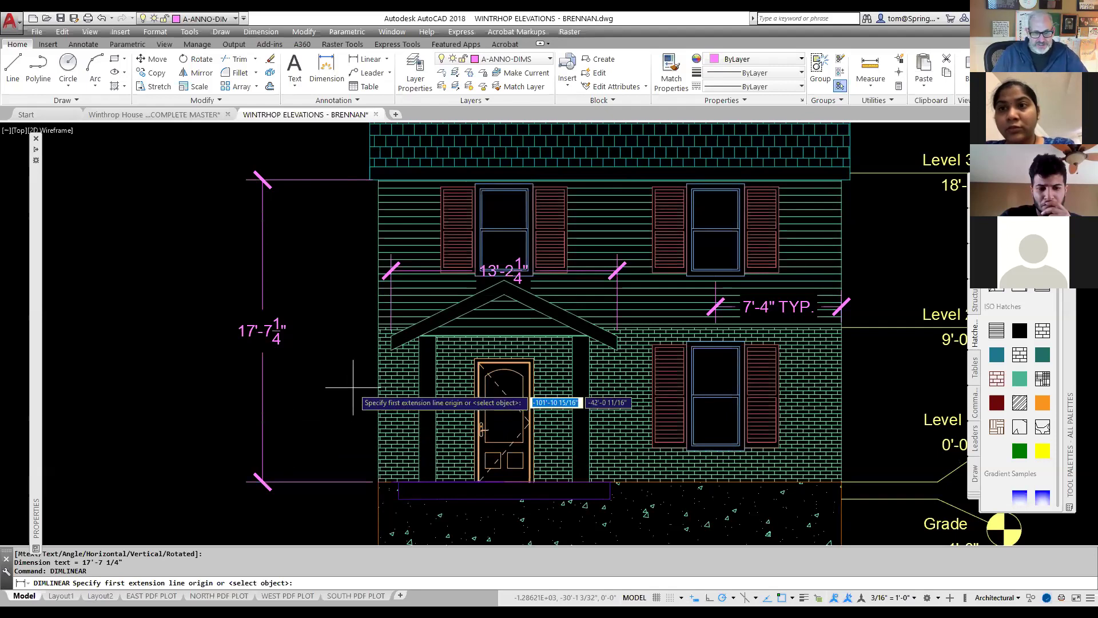
key(Escape)
- Switch to the Winthrop House COMPLETE MASTER drawing's model space and review all four elevations together
scroll(317, 389, down, 2)
scroll(317, 389, down, 3)
scroll(317, 390, up, 1)
middle_drag(304, 406, 359, 368)
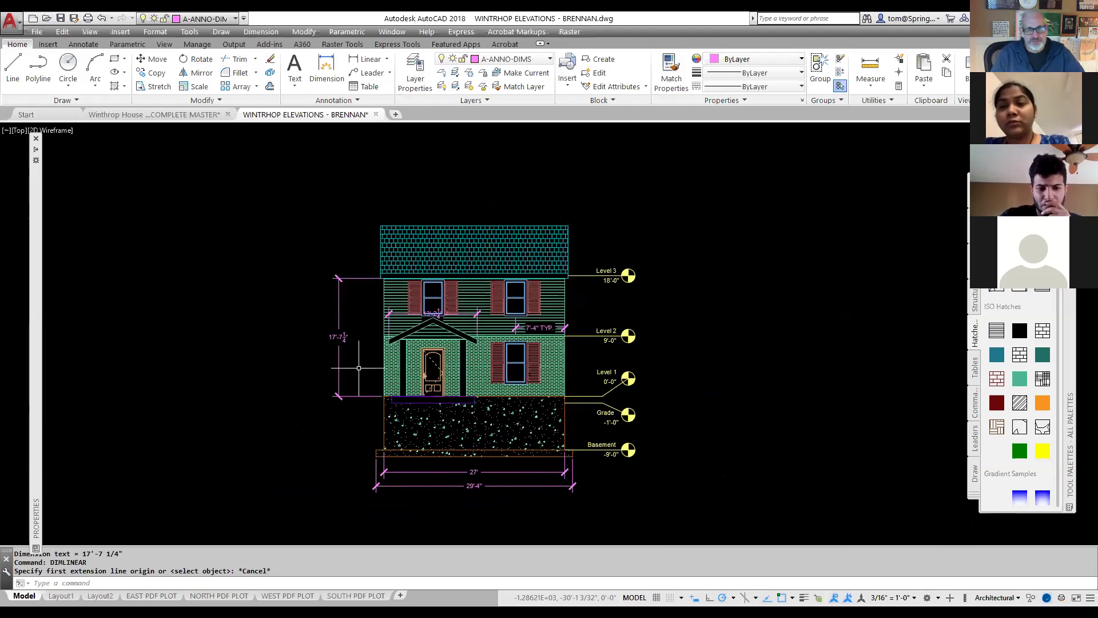
scroll(728, 306, down, 2)
middle_drag(728, 306, 565, 288)
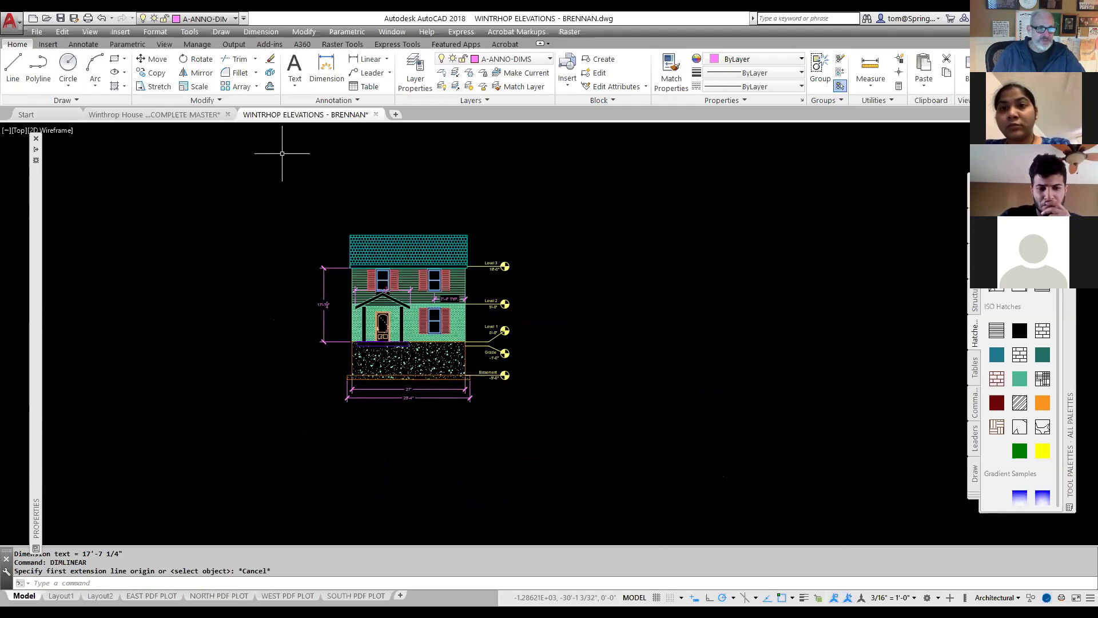
click(154, 114)
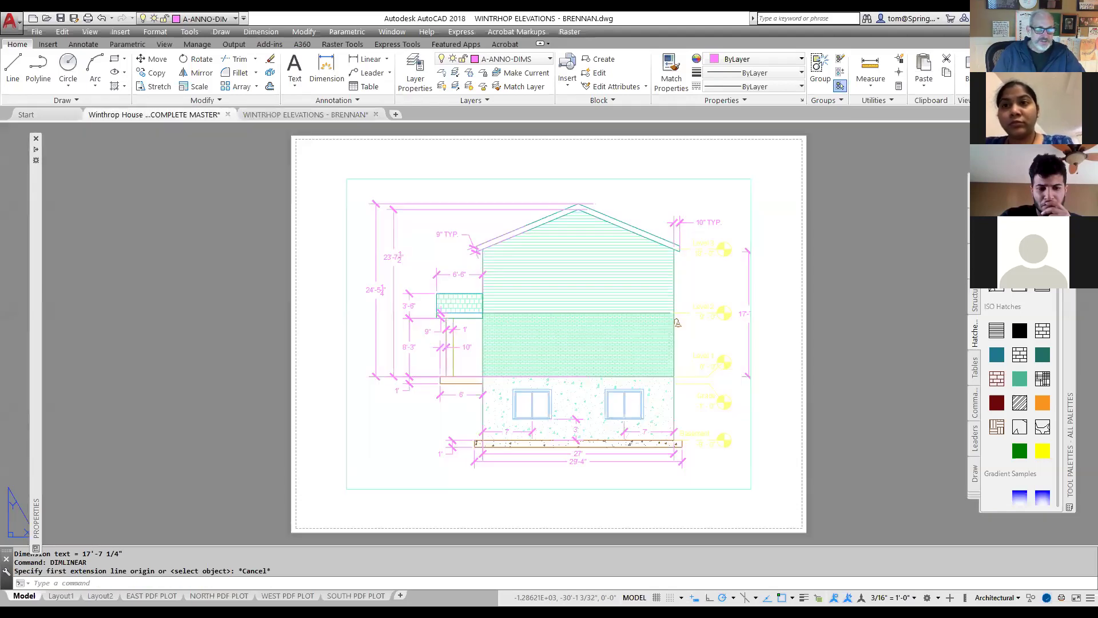
click(24, 596)
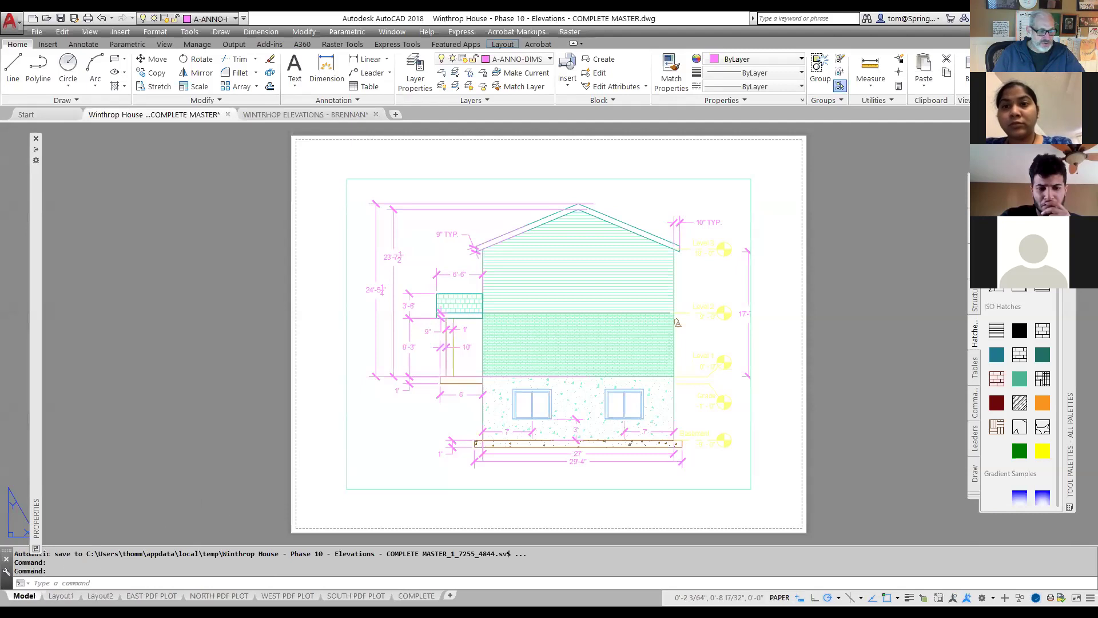
scroll(673, 466, down, 6)
scroll(673, 466, up, 2)
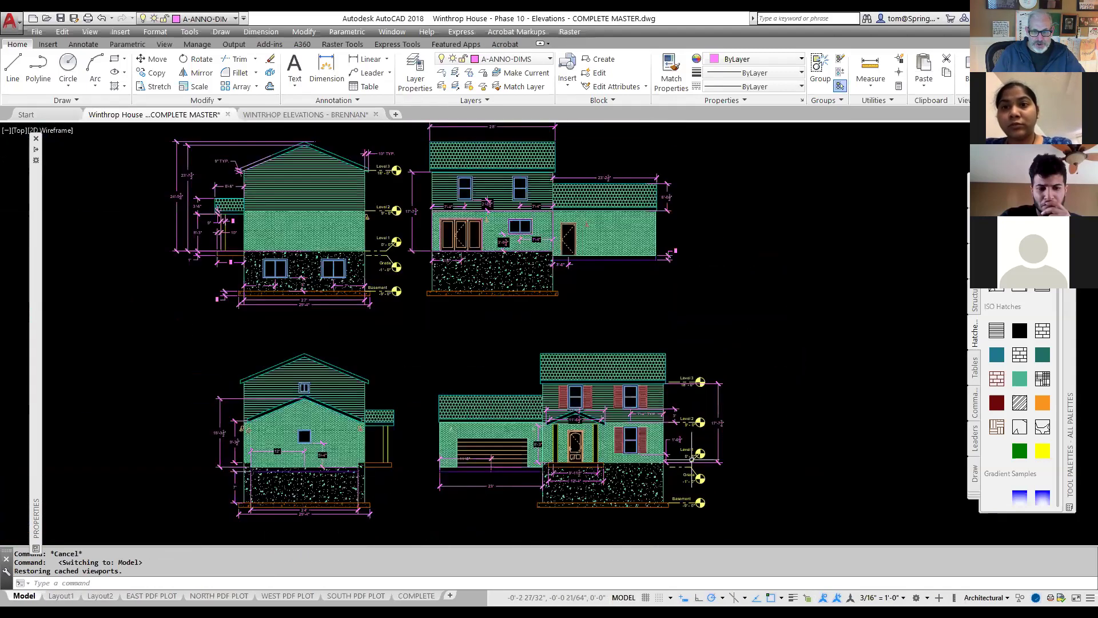
mouse_move(740, 482)
middle_down()
mouse_move(733, 494)
mouse_move(754, 505)
middle_up()
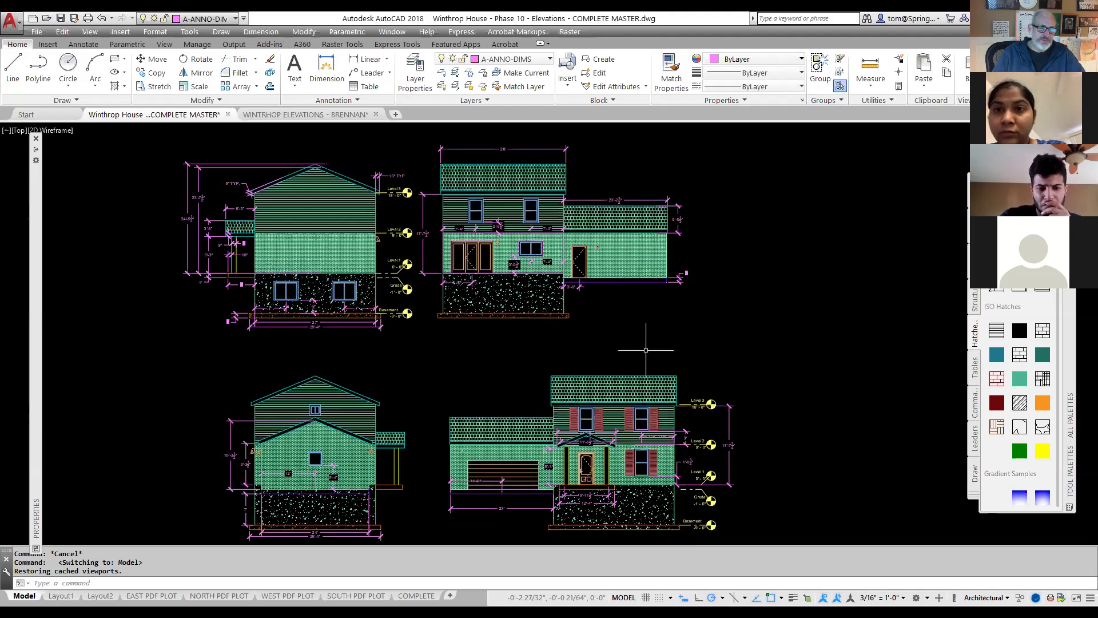
middle_drag(611, 352, 628, 364)
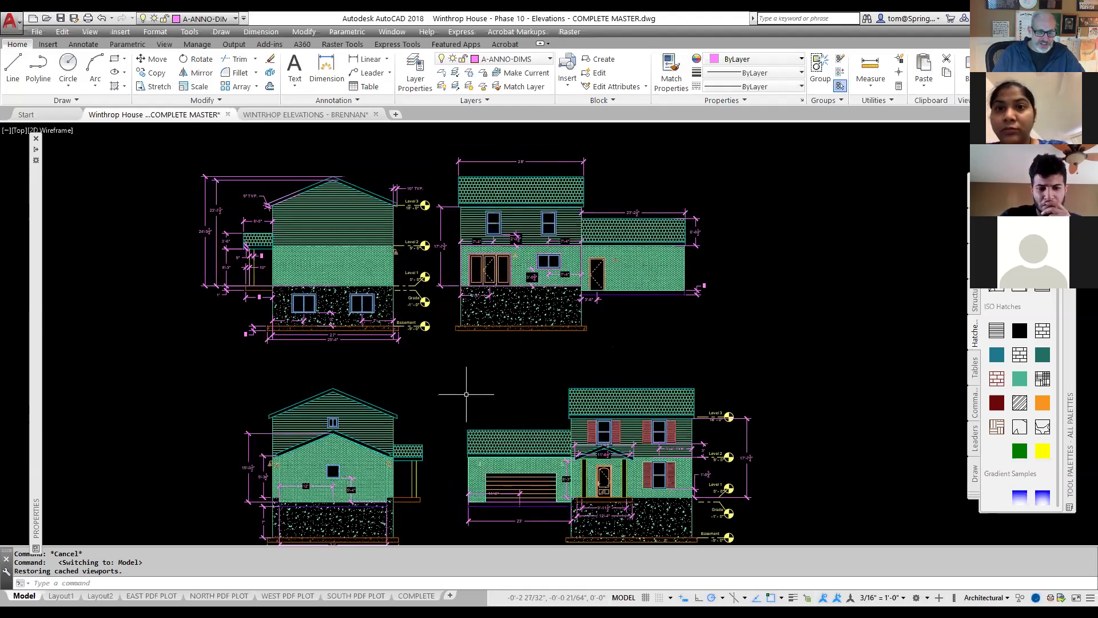
mouse_move(428, 501)
middle_down()
mouse_move(445, 465)
mouse_move(421, 483)
middle_up()
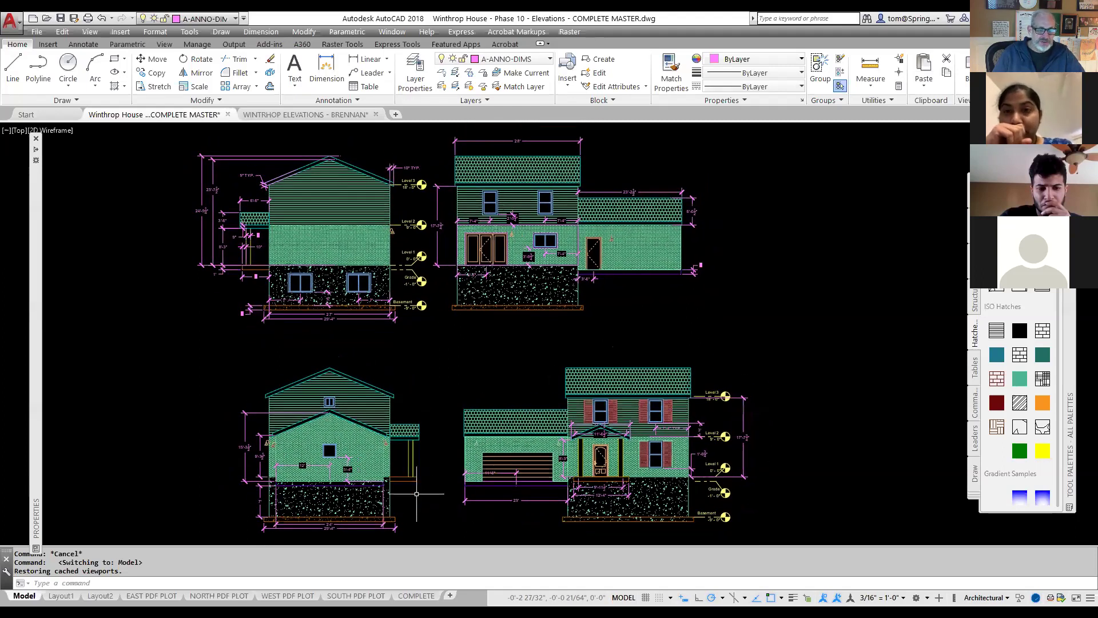
- Examine the dimensions and hatching on the gable-end elevation with the two basement windows
scroll(435, 401, up, 2)
scroll(336, 423, up, 1)
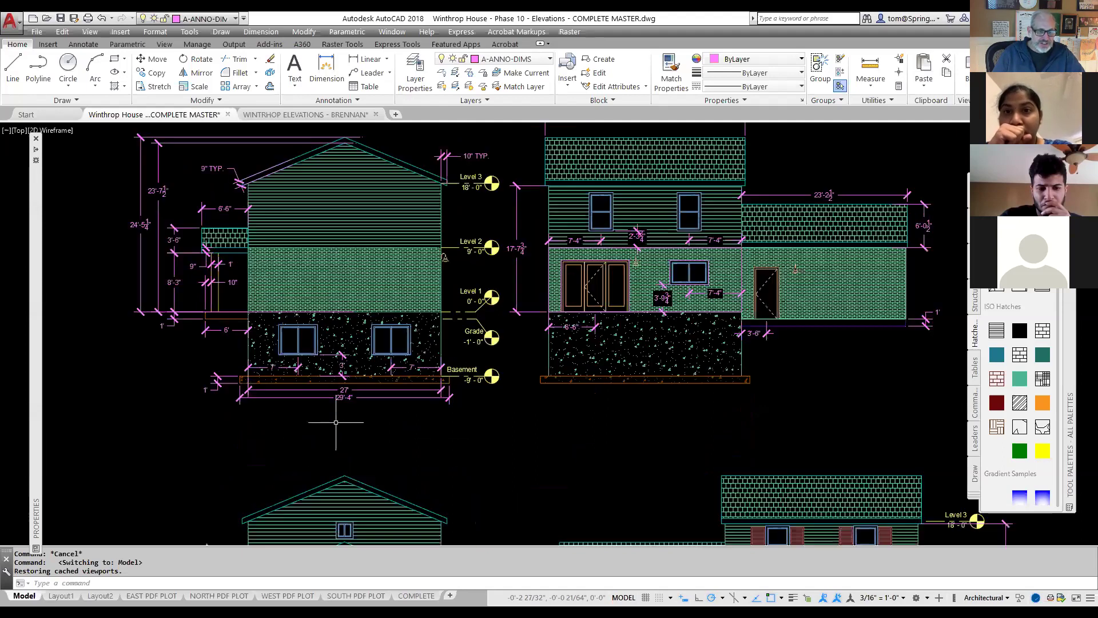
middle_drag(338, 417, 350, 489)
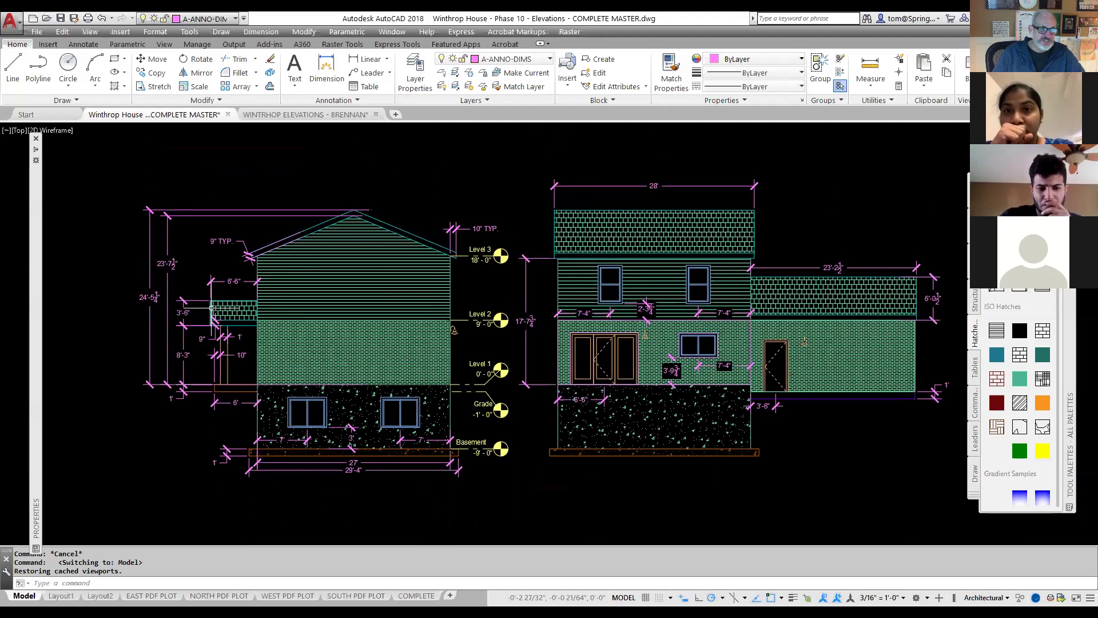
scroll(218, 306, up, 2)
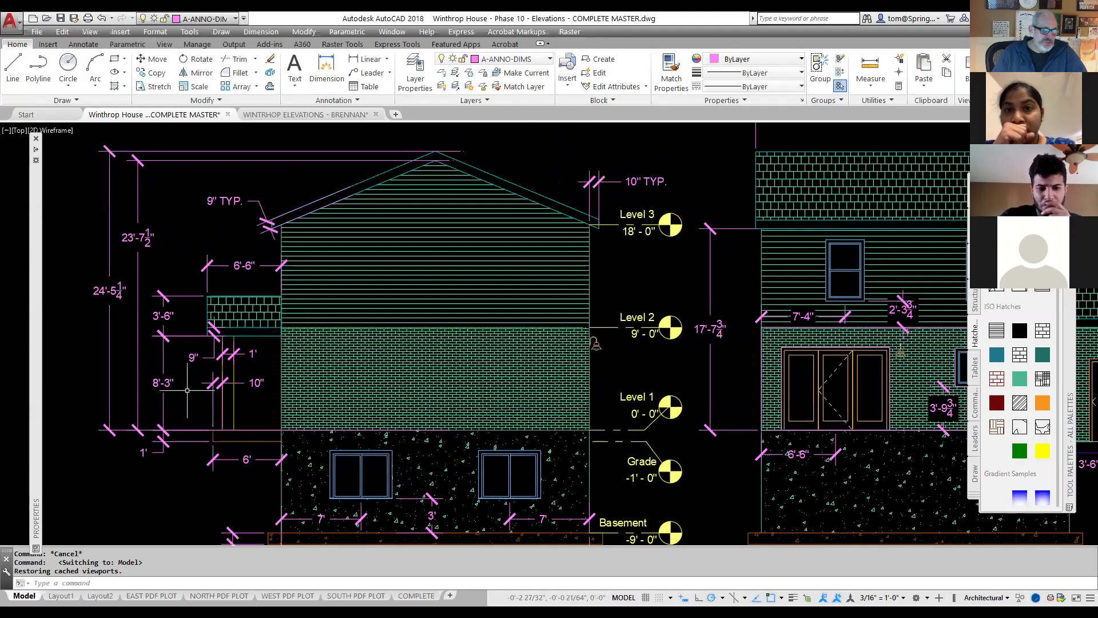
- Examine the front elevation's garage, portico, window and level dimensions in the master drawing
scroll(187, 390, down, 5)
scroll(532, 359, up, 2)
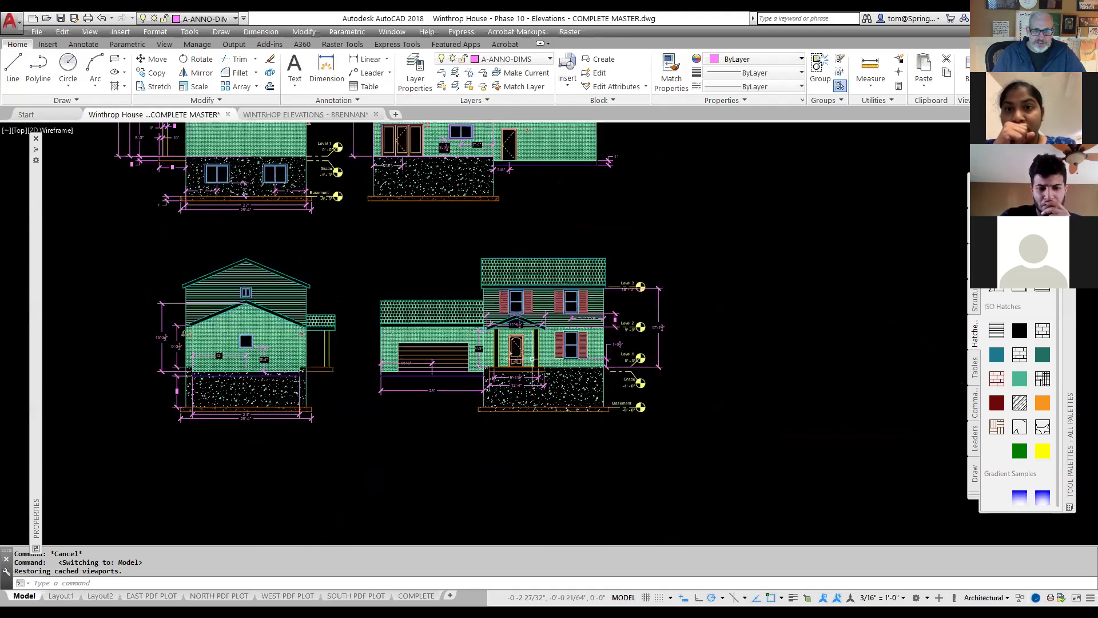
scroll(531, 358, up, 6)
scroll(512, 262, down, 2)
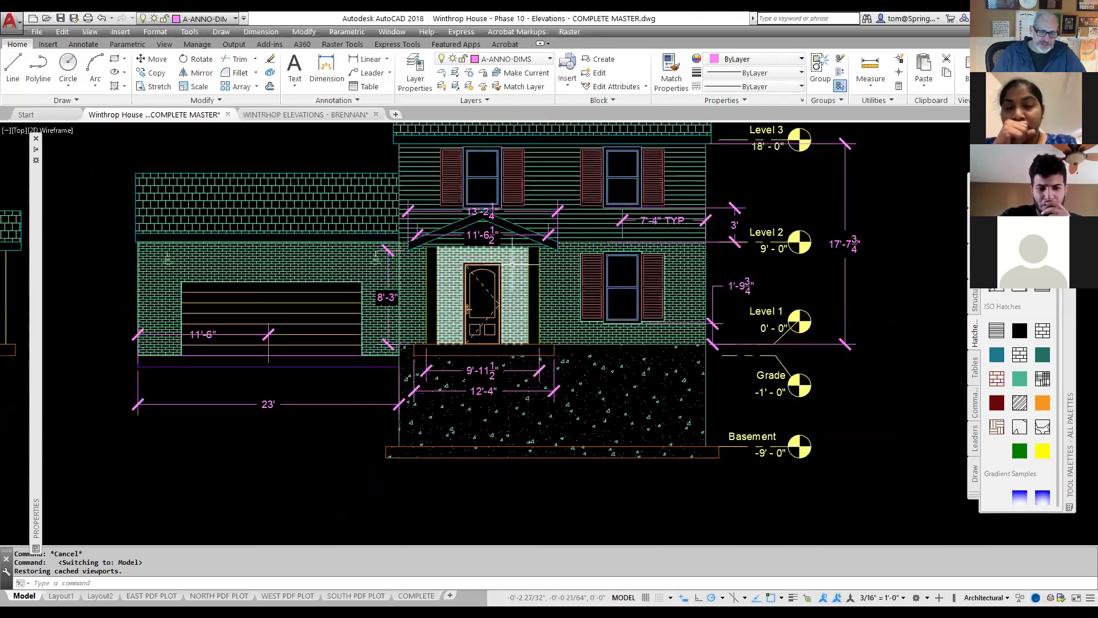
scroll(511, 262, down, 4)
scroll(446, 367, down, 2)
middle_drag(444, 372, 465, 476)
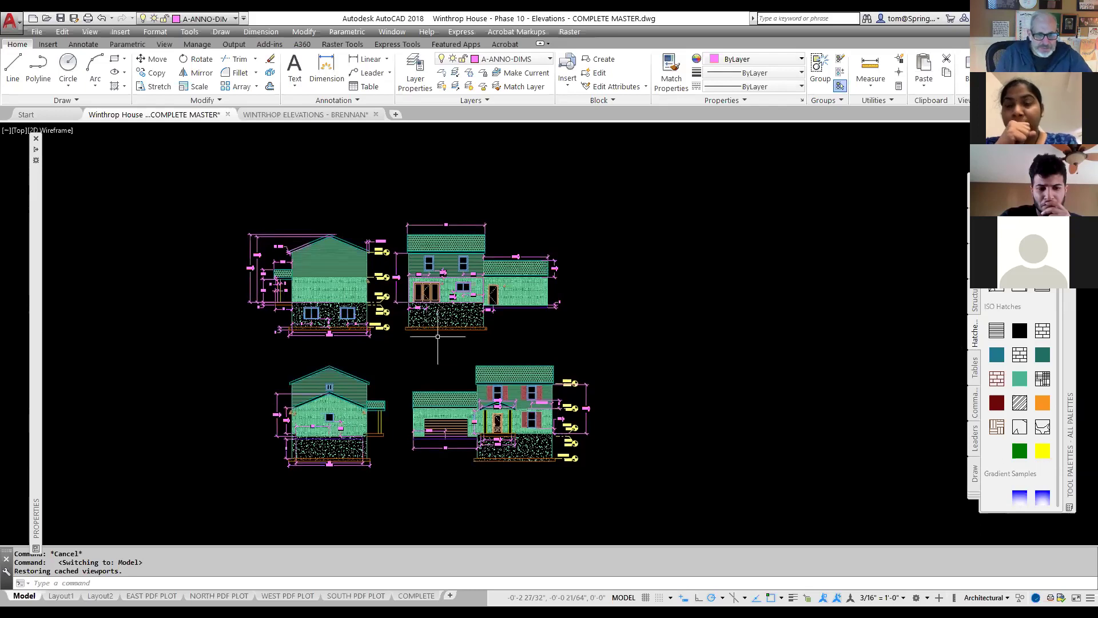
- Inspect the rear elevation's second-floor window and the wide first-floor window, including their location dimensions
scroll(437, 350, up, 2)
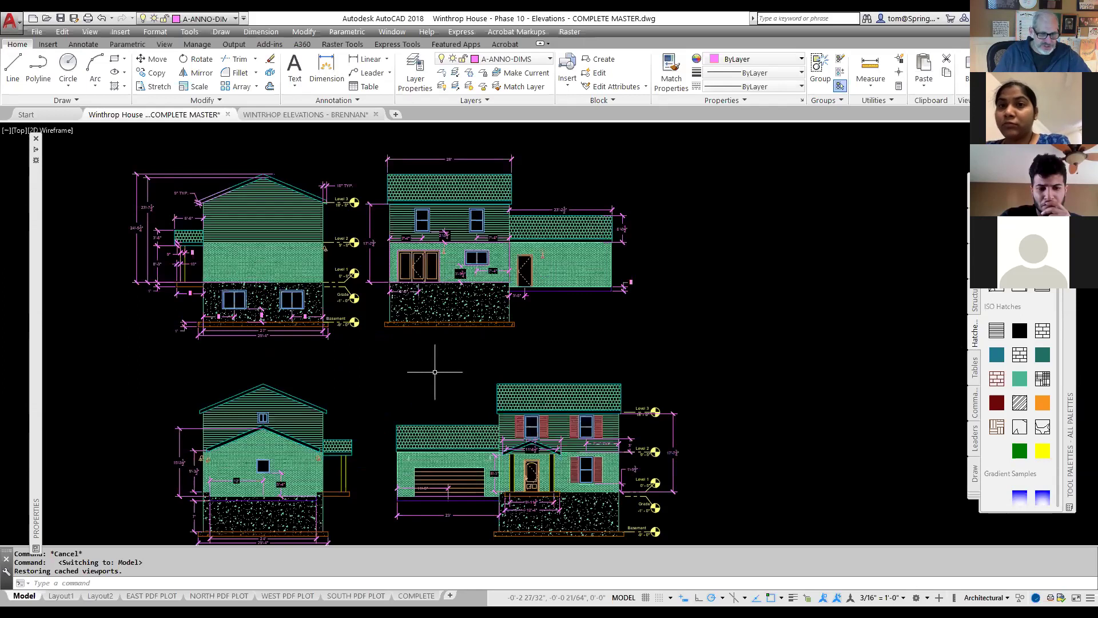
mouse_move(499, 355)
middle_down()
mouse_move(512, 420)
mouse_move(502, 482)
mouse_move(593, 457)
middle_up()
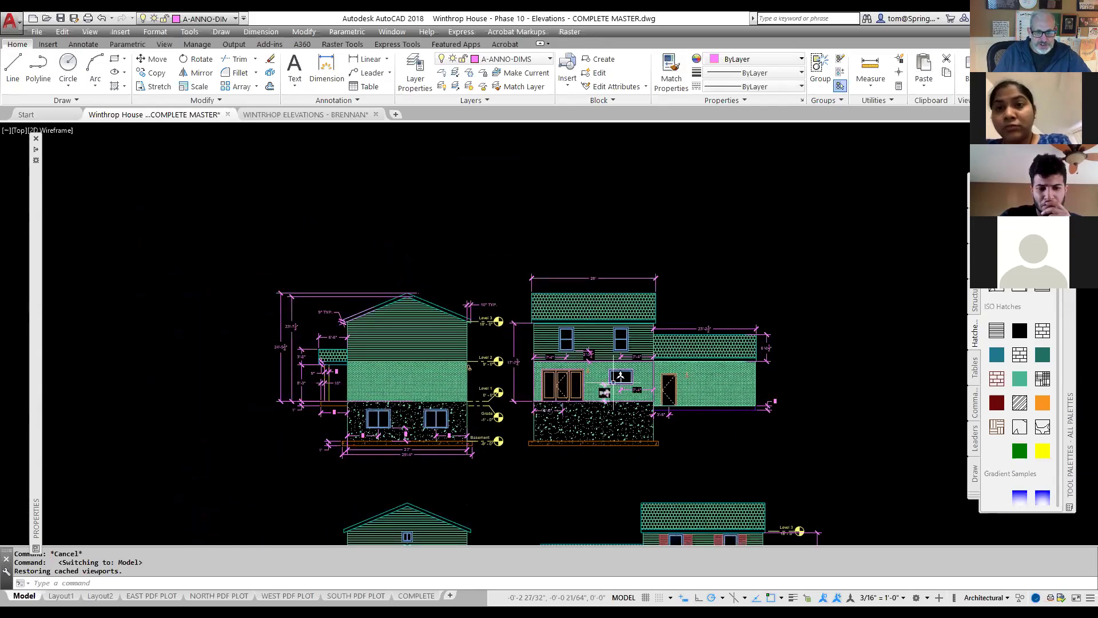
scroll(621, 350, up, 4)
scroll(621, 350, up, 2)
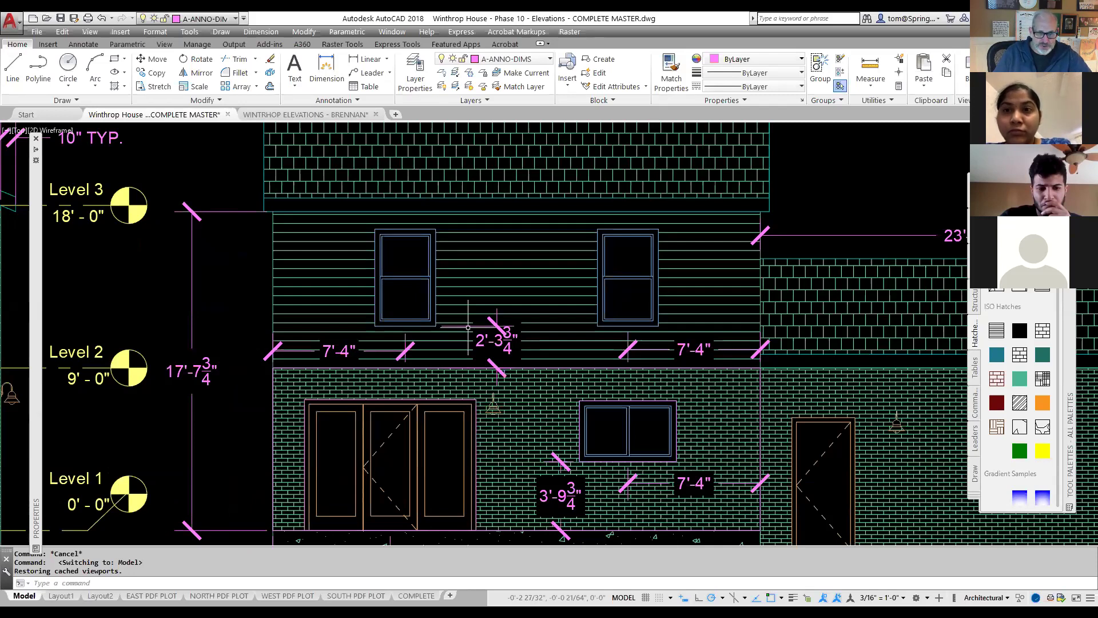
click(627, 278)
key(Escape)
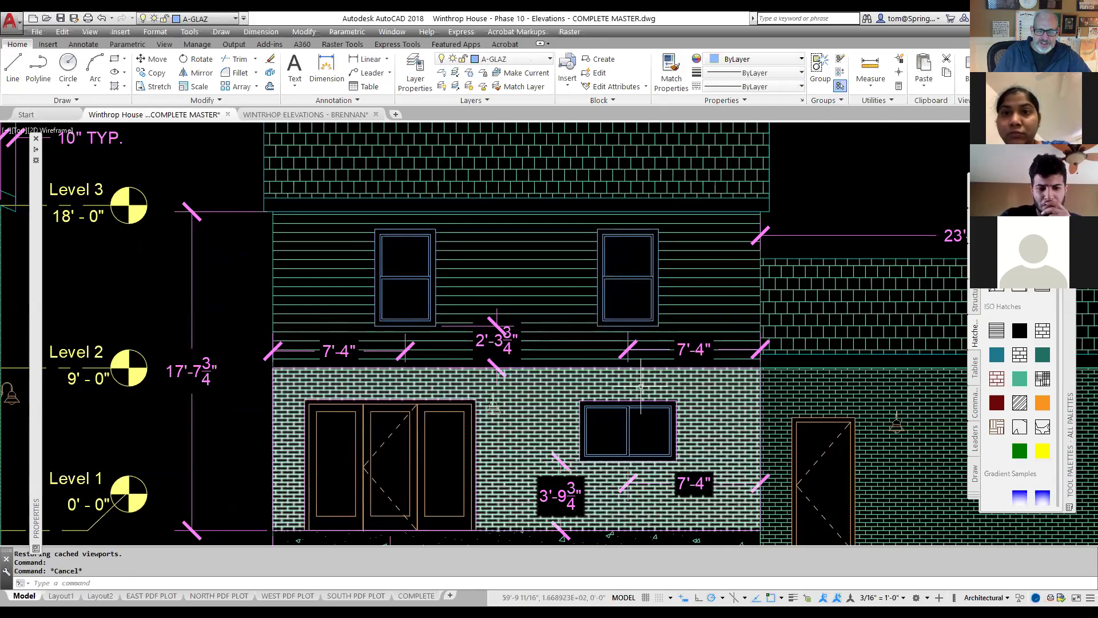
click(626, 427)
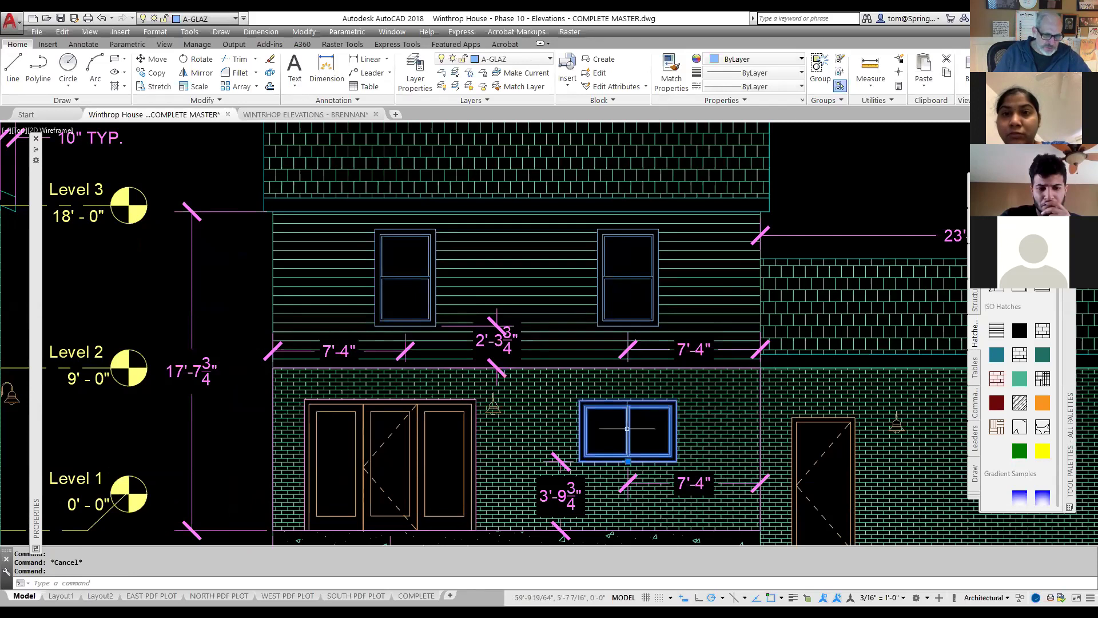
key(Escape)
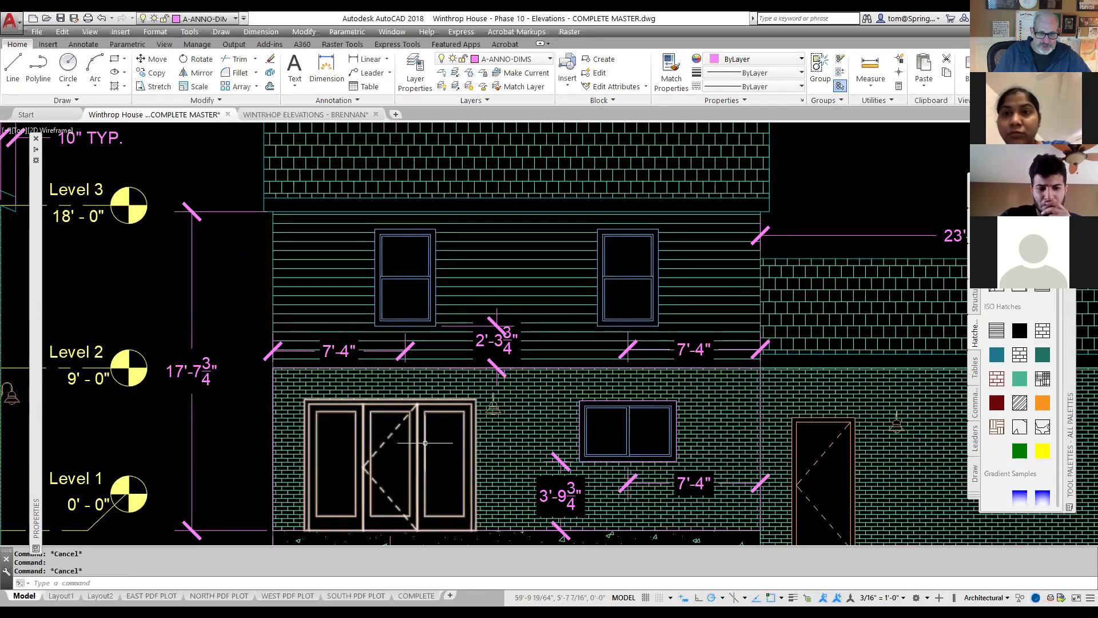
- Inspect the garage door on the front elevation and its location dimension
scroll(425, 442, down, 4)
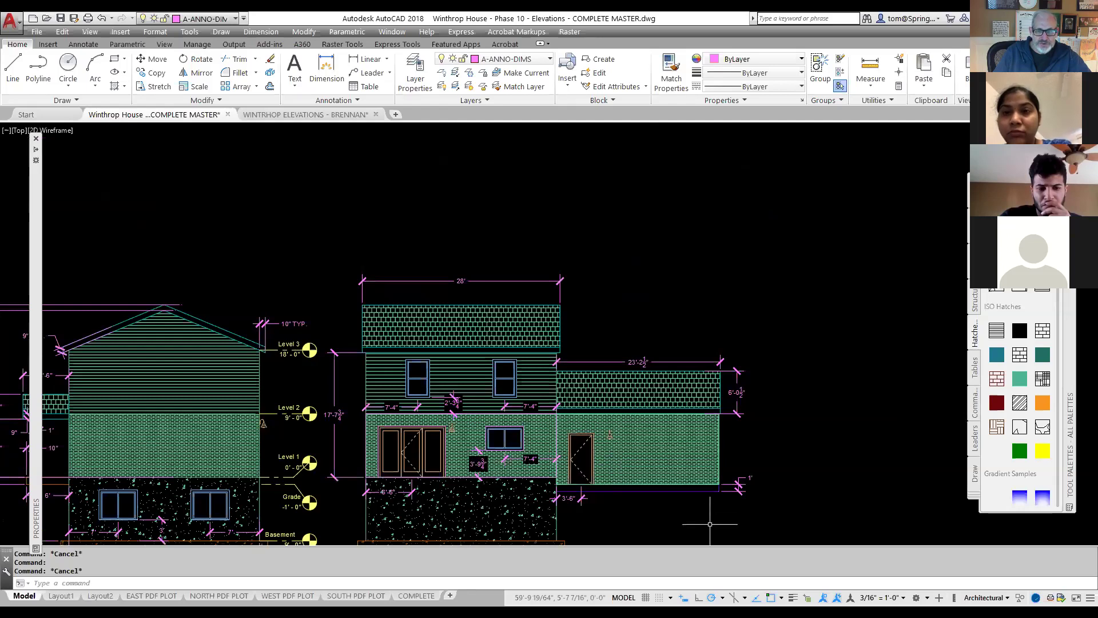
scroll(694, 522, down, 2)
mouse_move(695, 522)
middle_down()
mouse_move(698, 385)
mouse_move(680, 310)
mouse_move(669, 308)
middle_up()
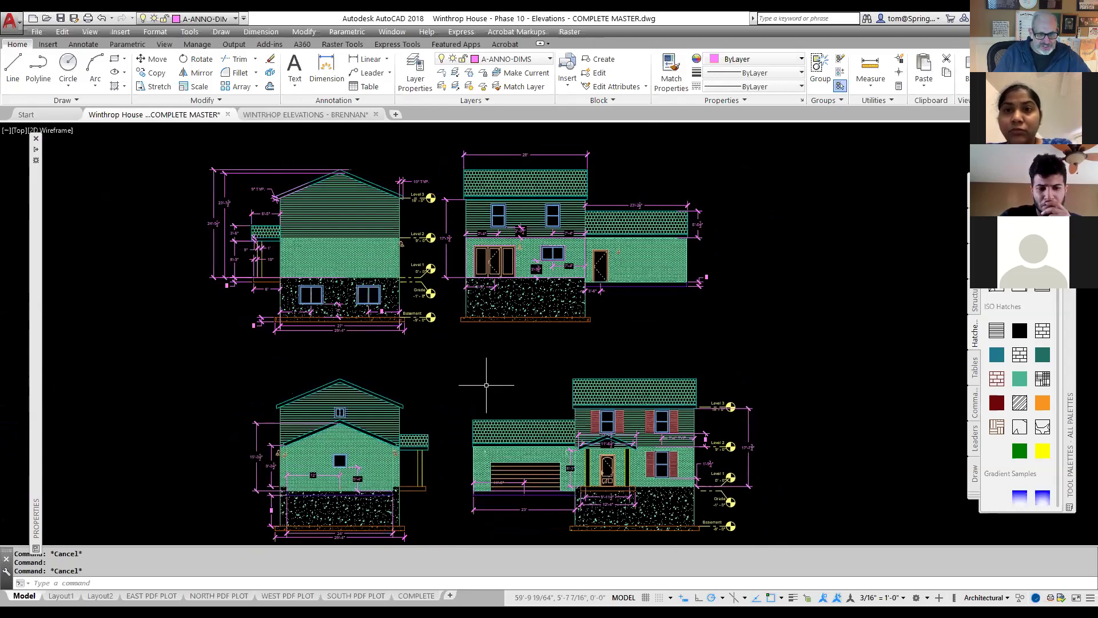
scroll(535, 504, up, 4)
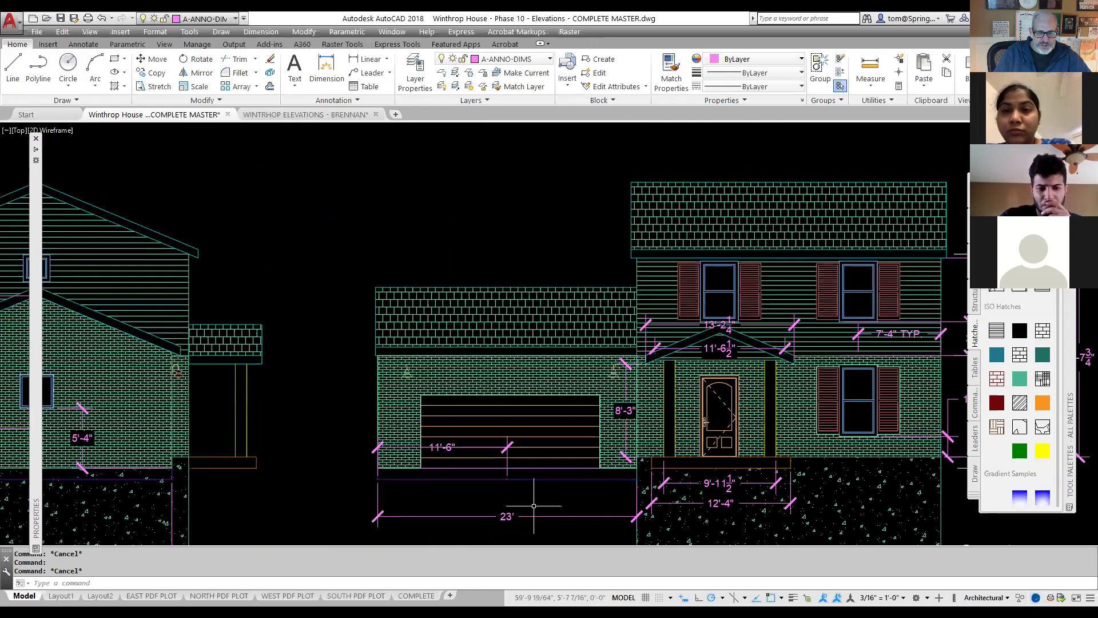
click(545, 419)
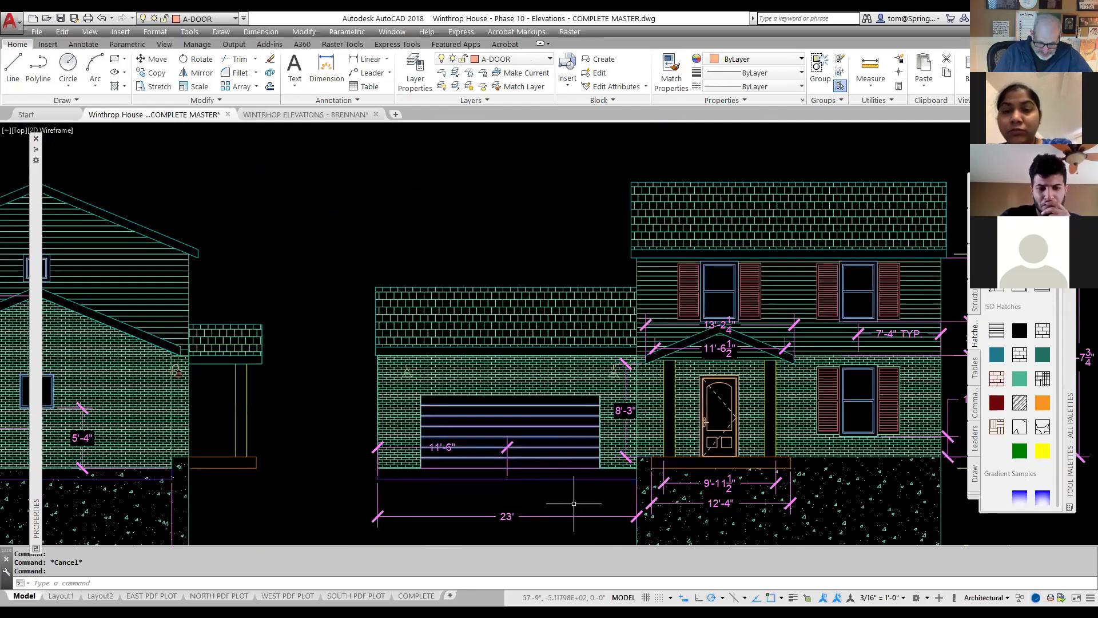
key(Escape)
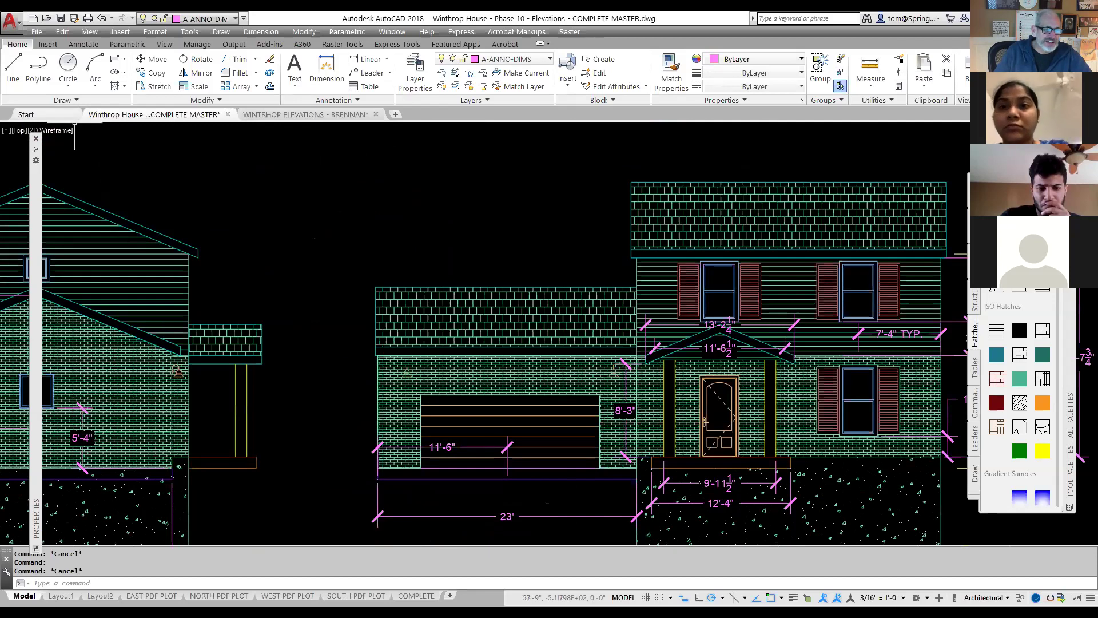
- Open the recent drawing Winthrop House - Phase 10 - Floor Plan - Level 2 - MASTER
click(26, 114)
scroll(554, 377, down, 1)
scroll(555, 378, down, 4)
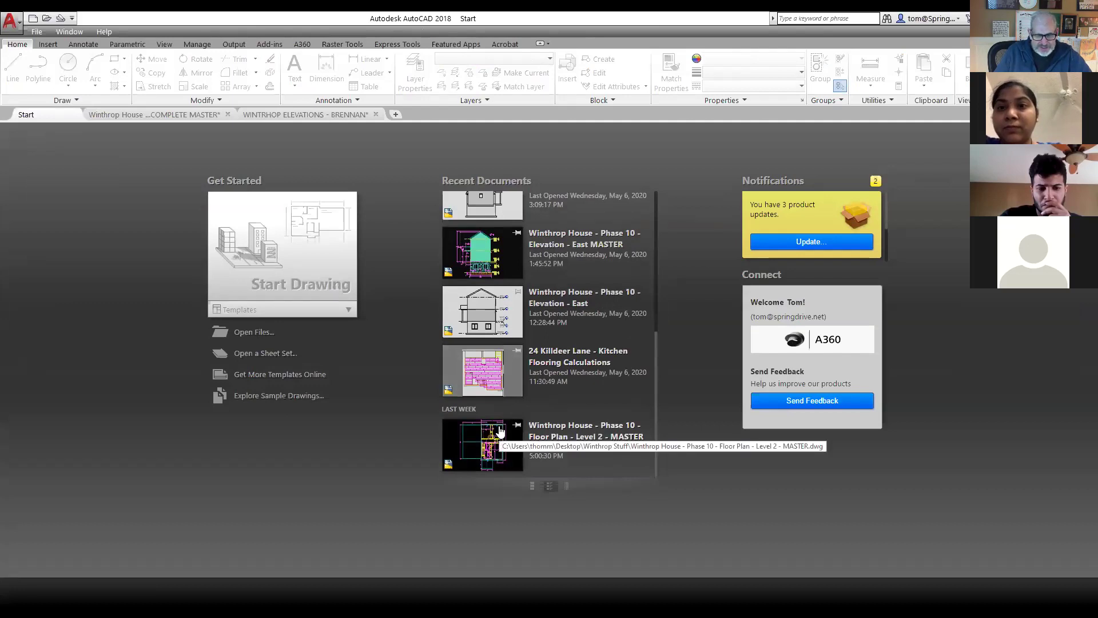
click(497, 435)
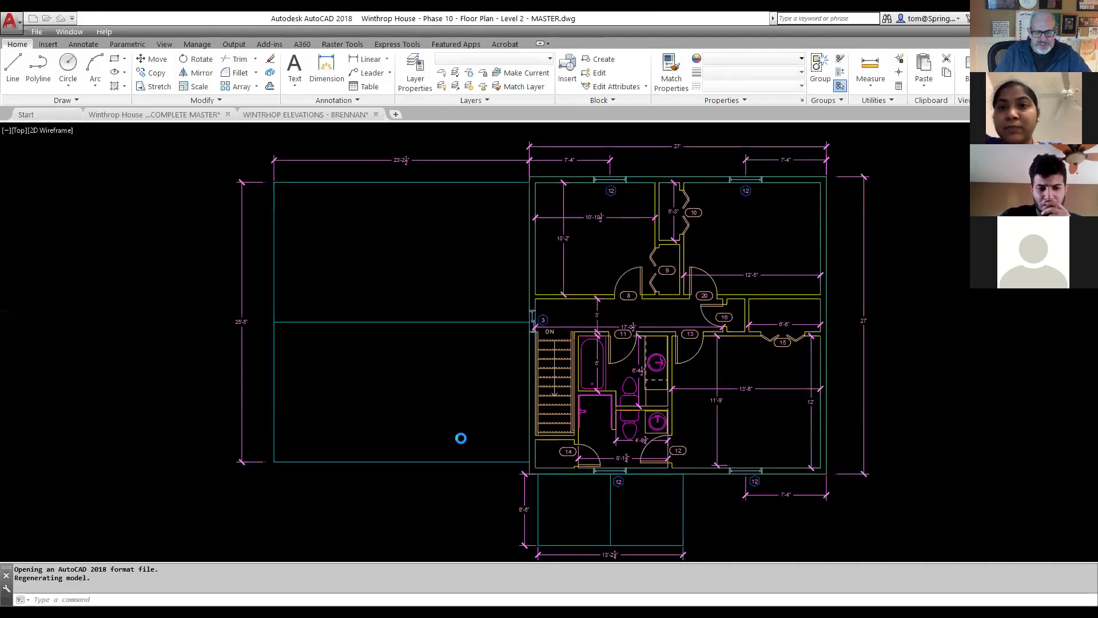
scroll(444, 437, down, 2)
middle_drag(445, 433, 379, 417)
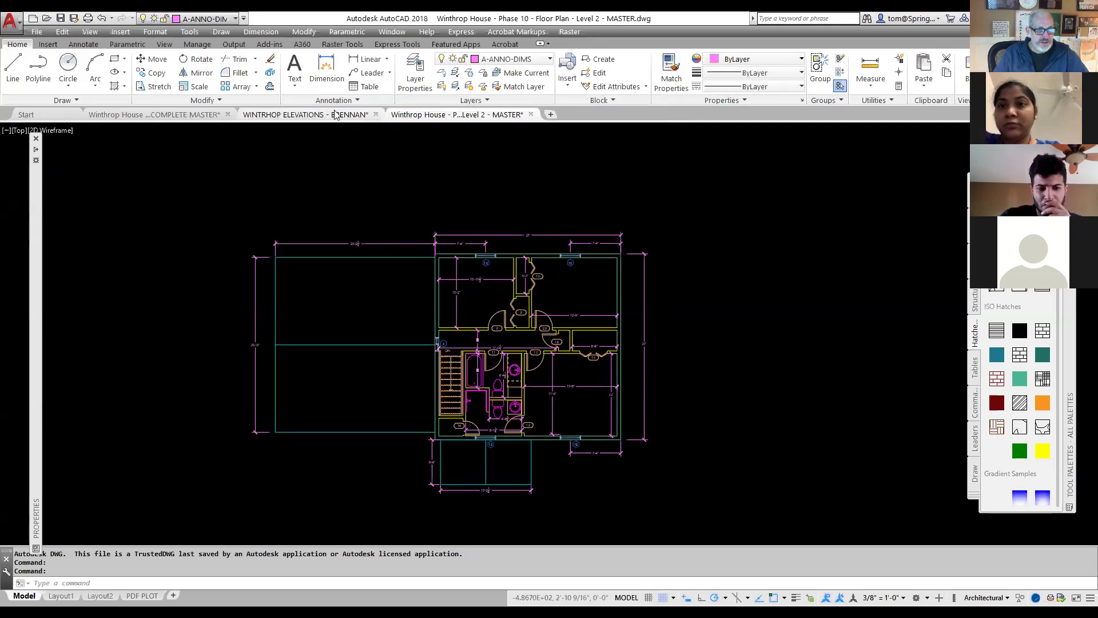
- Switch to the single front elevation drawing and look through its gallery of insertable blocks
click(305, 115)
scroll(564, 309, up, 2)
middle_drag(564, 309, 692, 346)
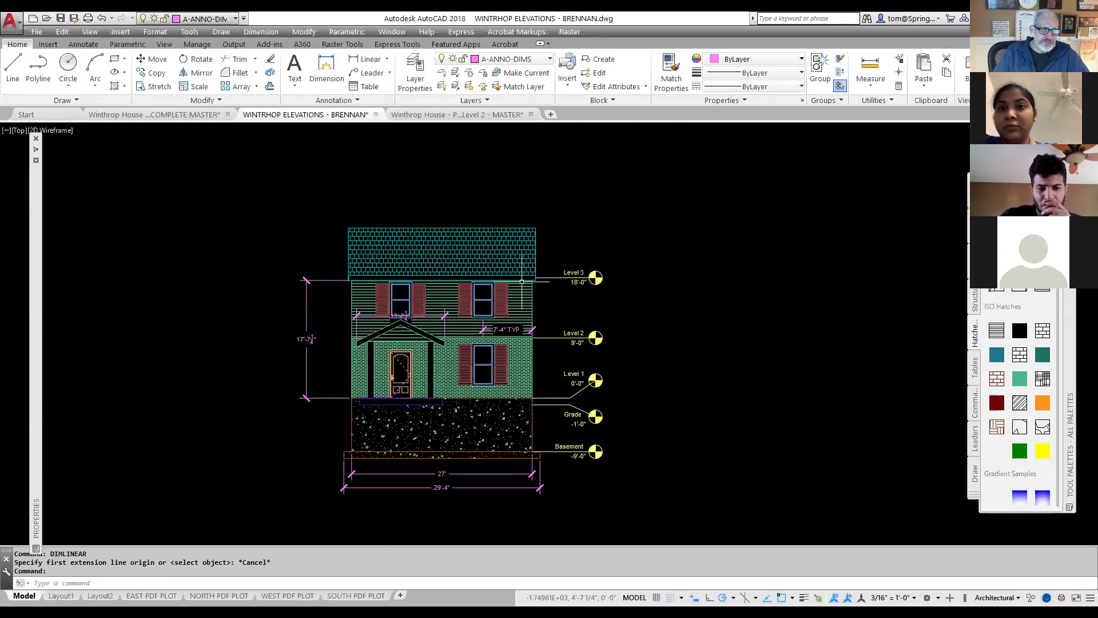
click(51, 45)
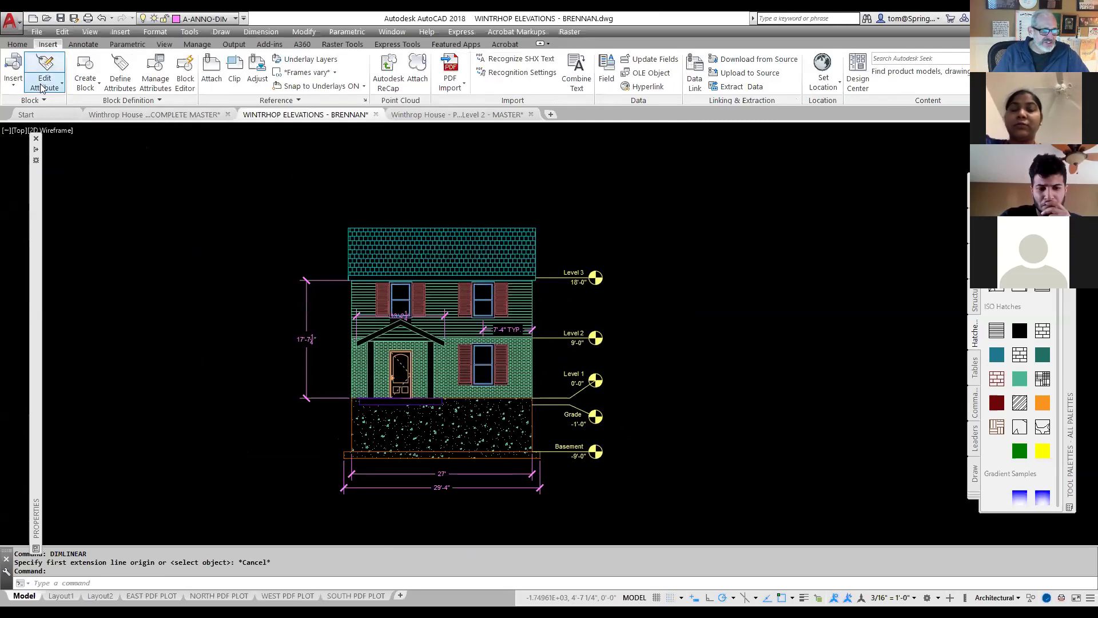
click(12, 77)
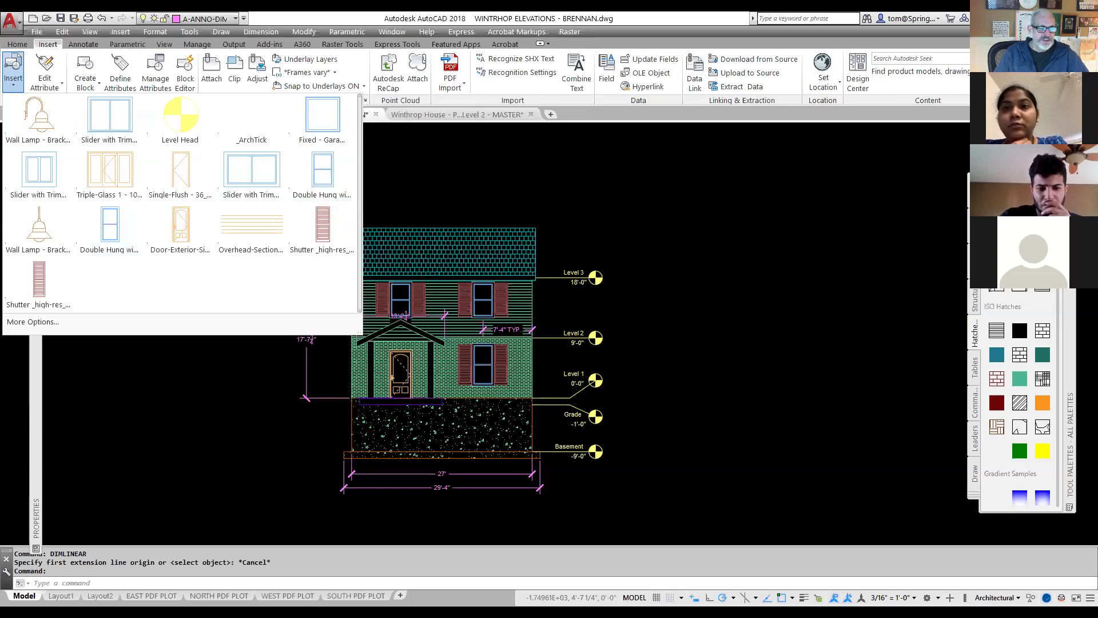
click(205, 415)
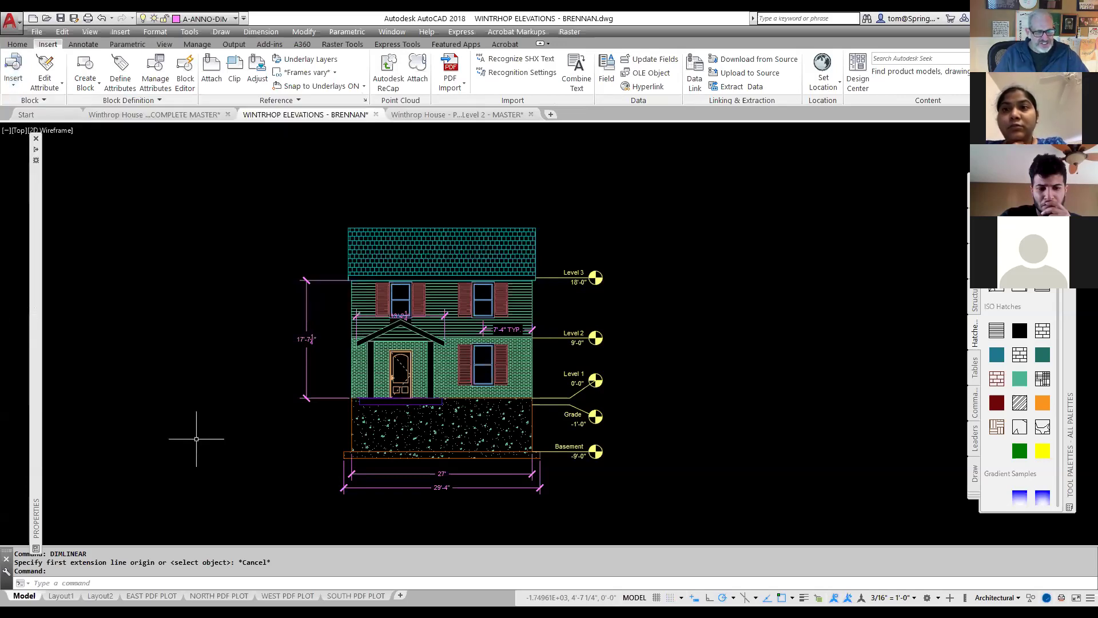
- Switch to the COMPLETE MASTER elevations drawing and view all four elevations together
mouse_move(438, 117)
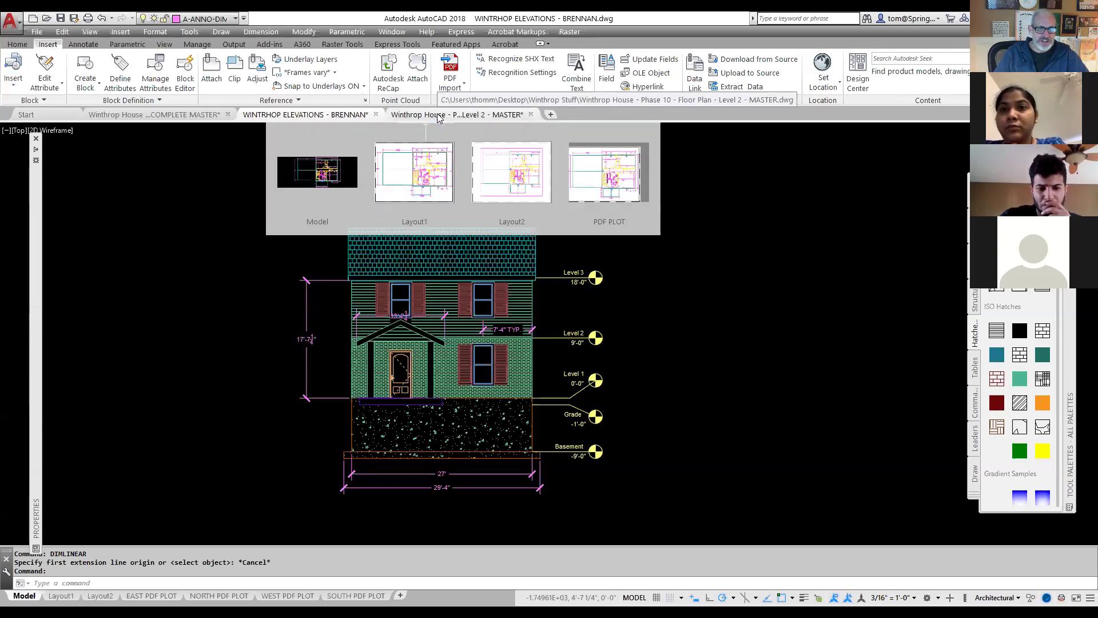
click(172, 115)
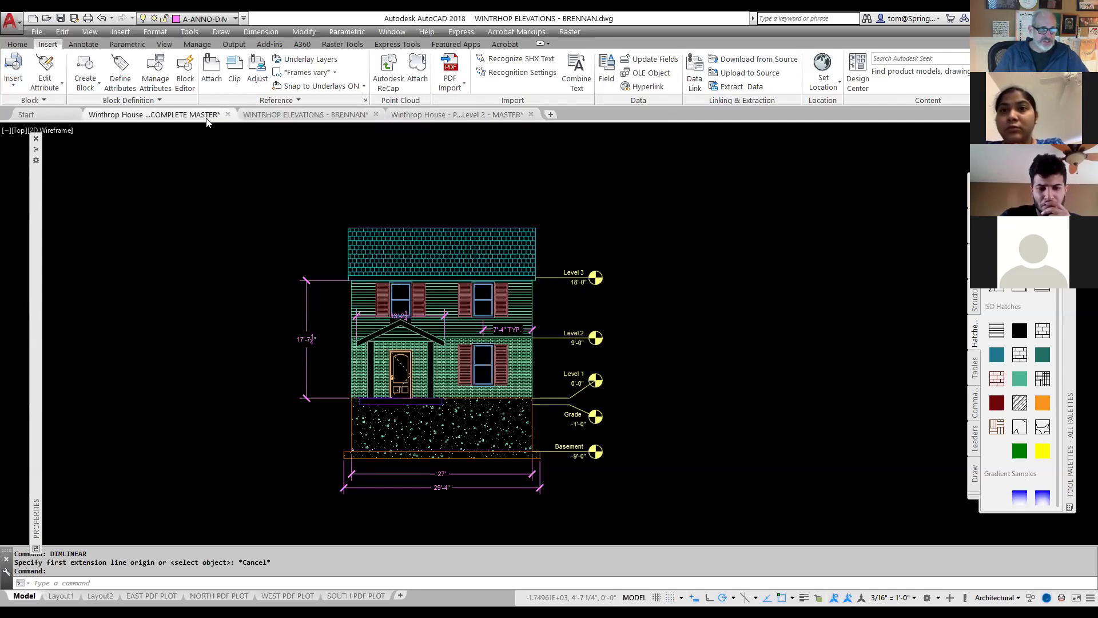
scroll(344, 351, down, 6)
middle_drag(330, 373, 429, 456)
scroll(428, 456, up, 1)
scroll(417, 418, up, 2)
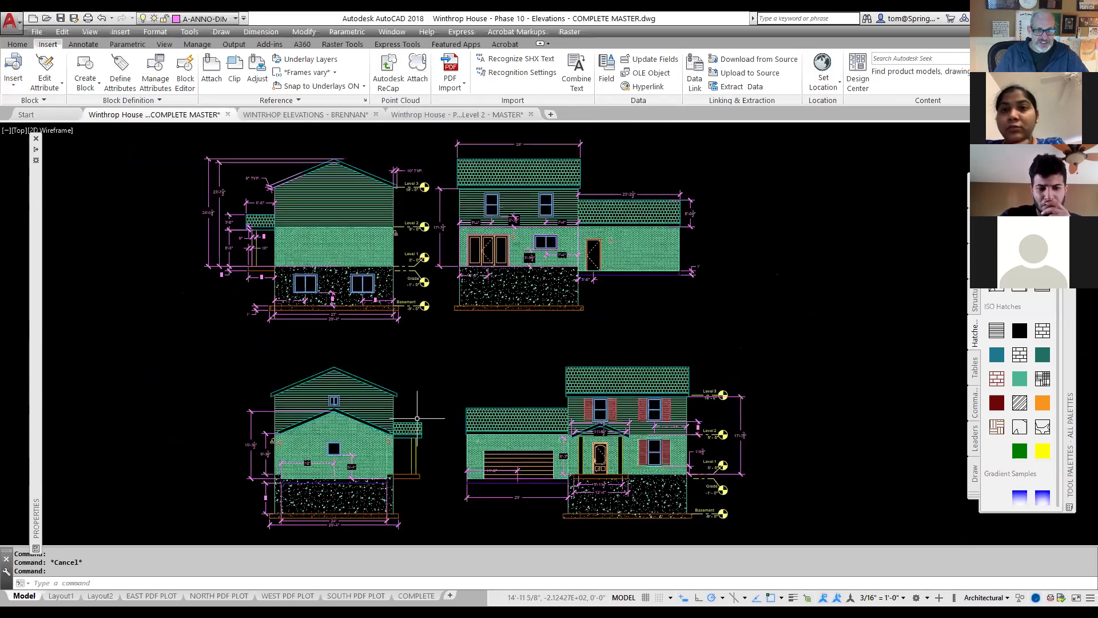
mouse_move(417, 418)
middle_down()
mouse_move(355, 402)
mouse_move(357, 410)
middle_up()
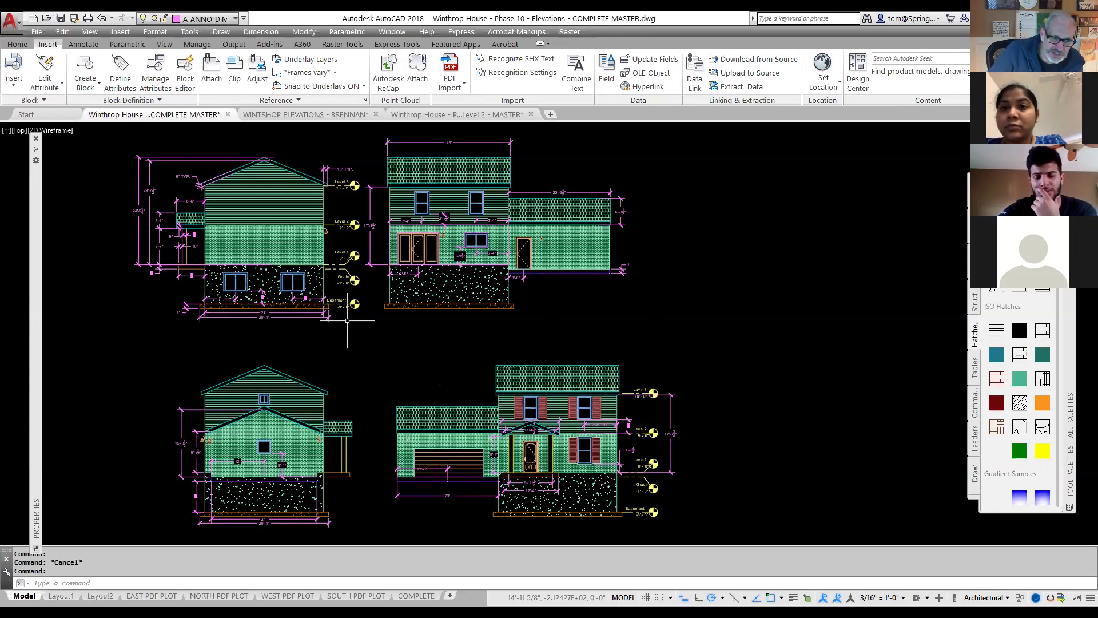
- Check which layer the footing line beneath the gable-end elevation with the two basement windows uses
middle_drag(346, 321, 467, 442)
scroll(467, 442, up, 4)
click(374, 409)
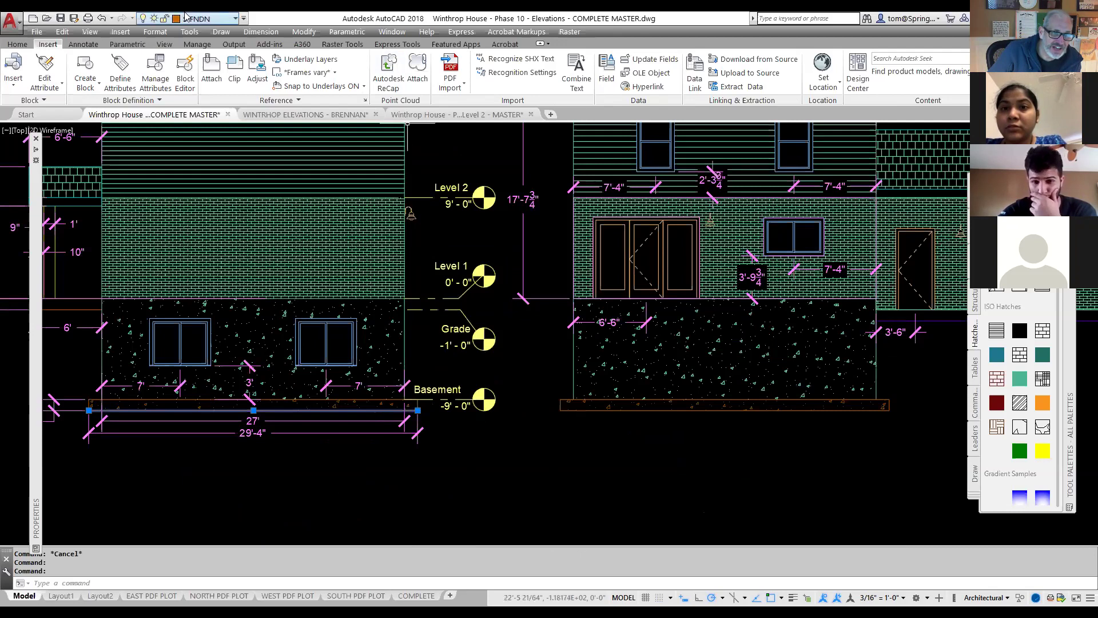
click(17, 44)
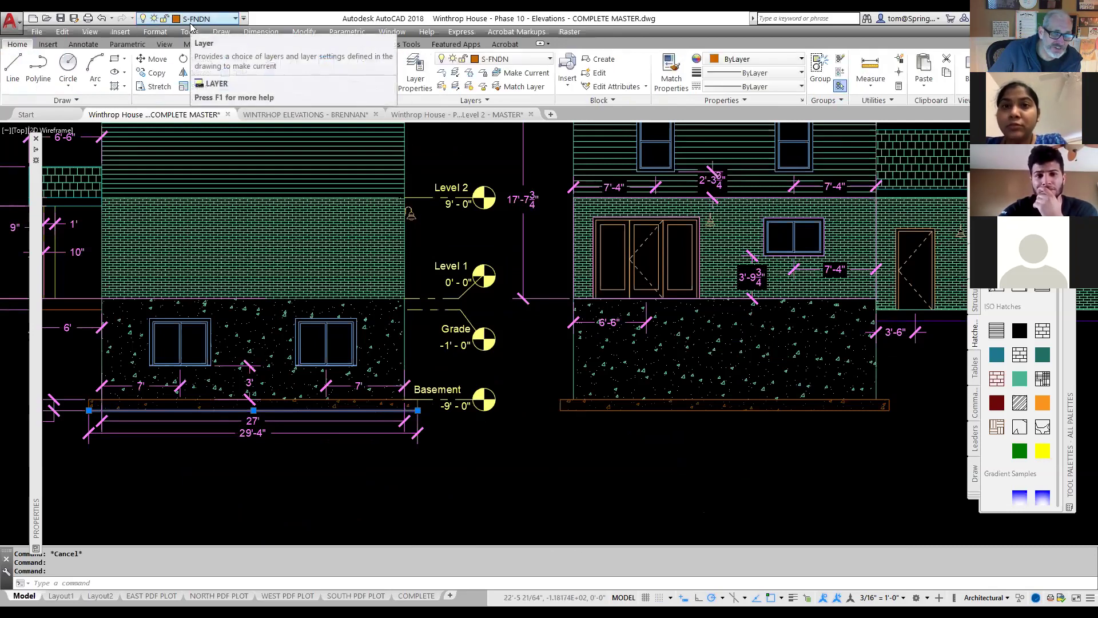
key(Escape)
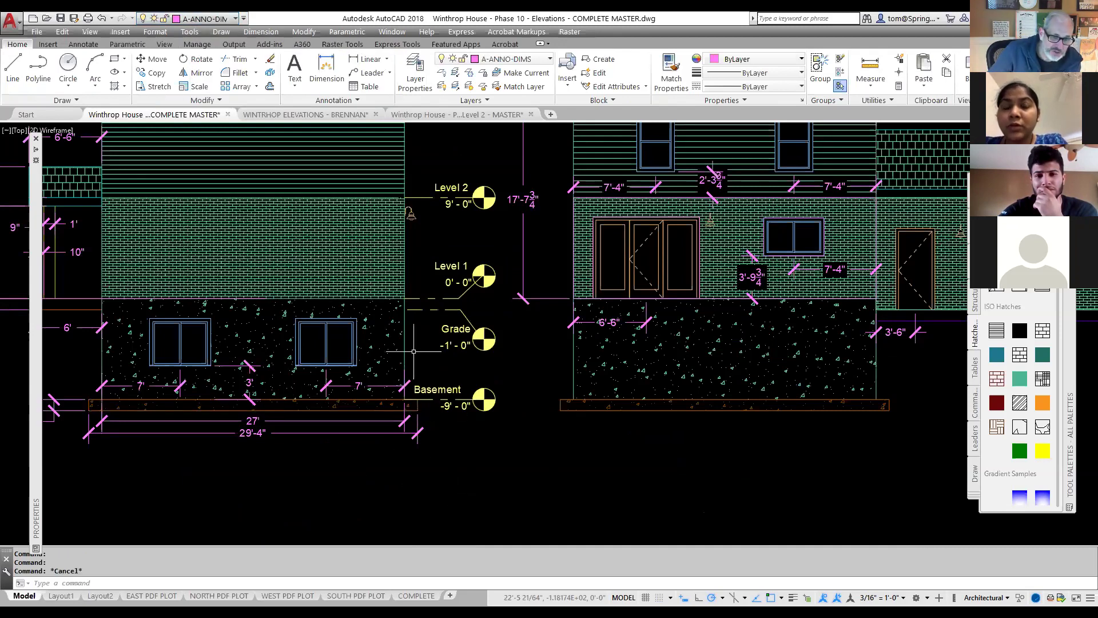
- Check the layer of the gable-end elevation's vertical wall line and the layer and pattern of its brick hatch
click(404, 358)
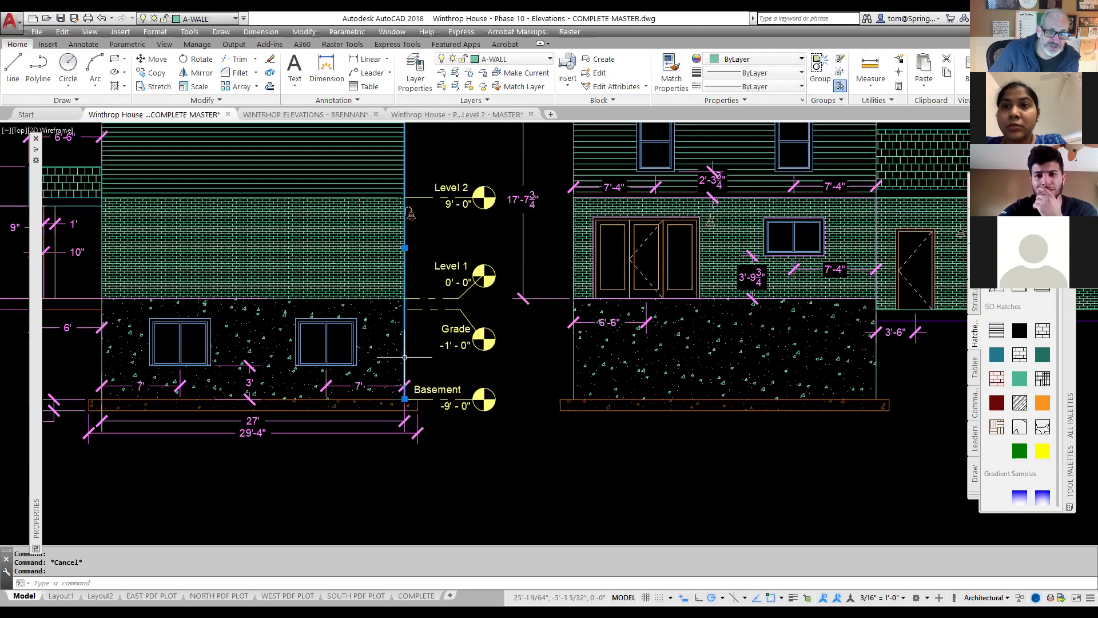
click(358, 266)
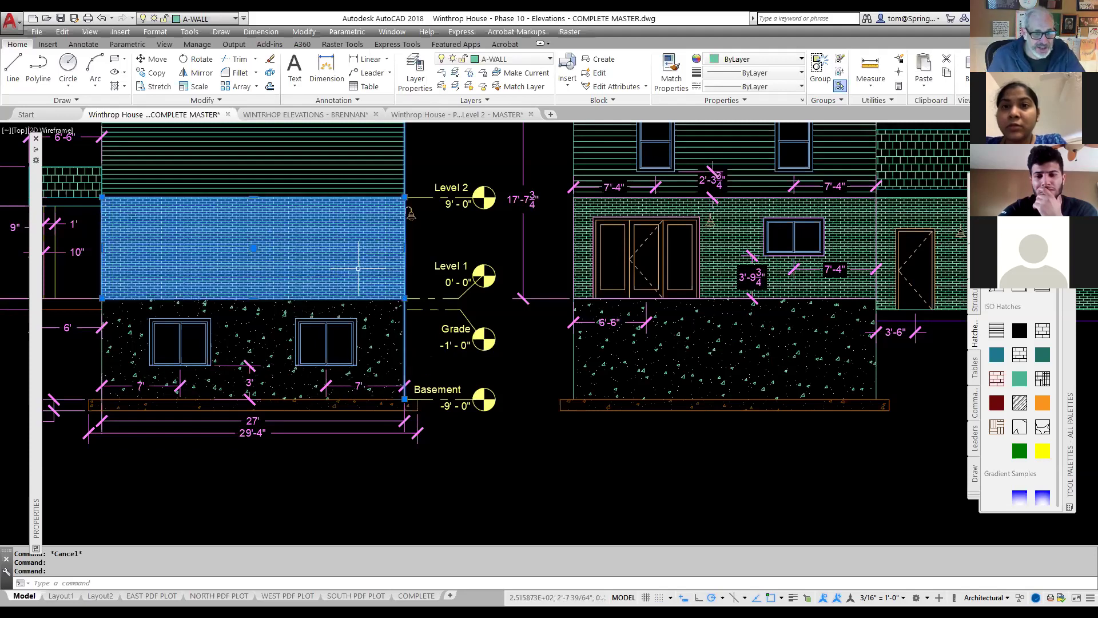
key(Escape)
click(358, 267)
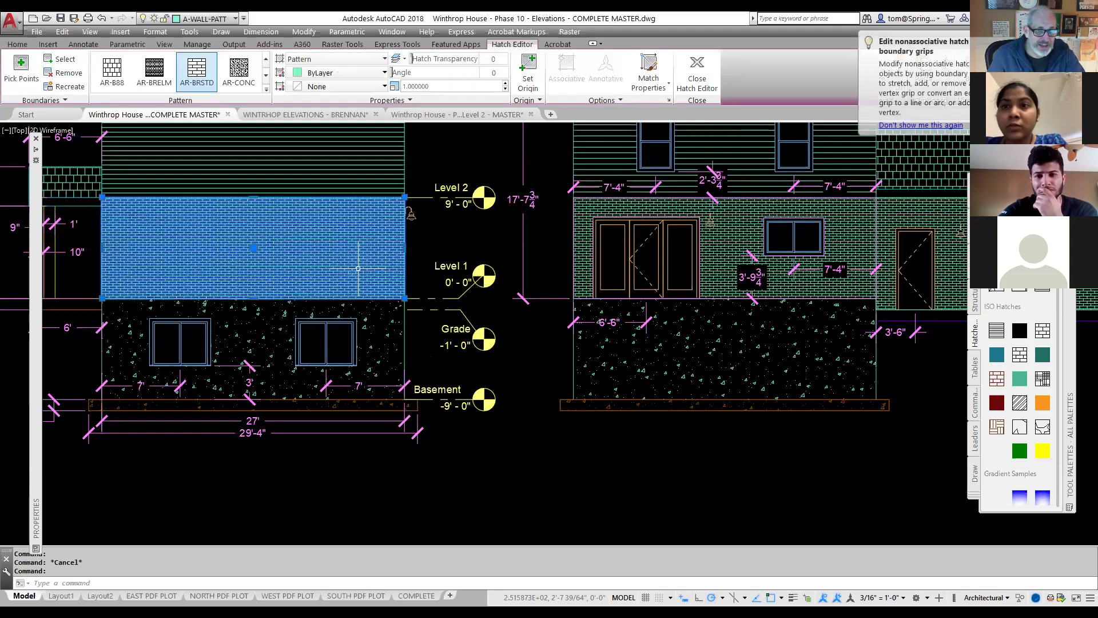
key(Escape)
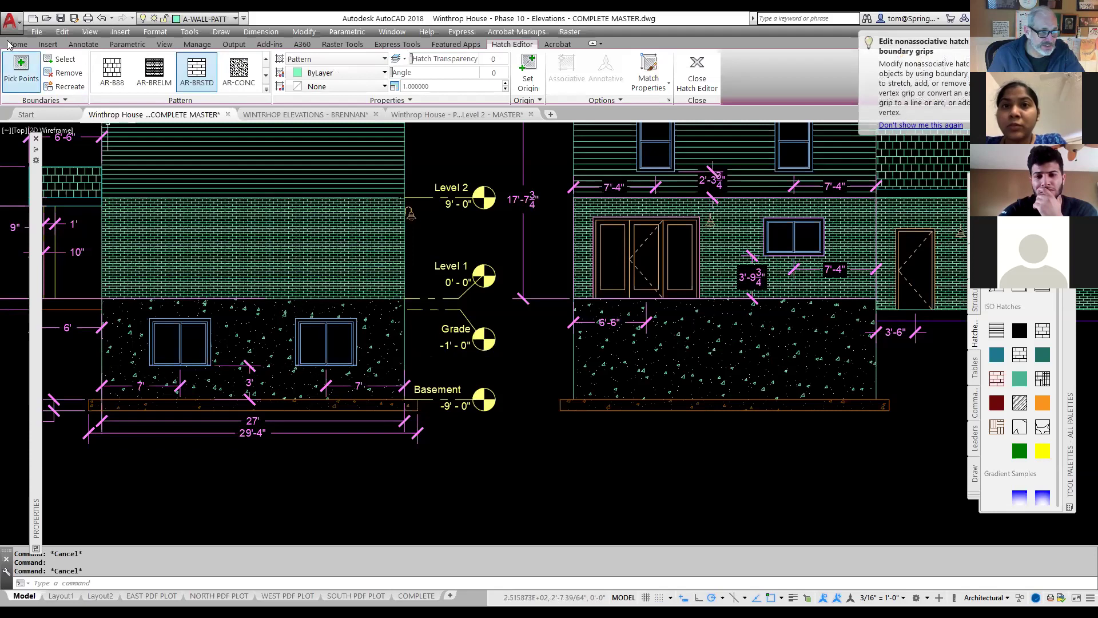
- Check the layers of the Level 1 marker and the rear elevation's triple glass door
scroll(565, 535, down, 2)
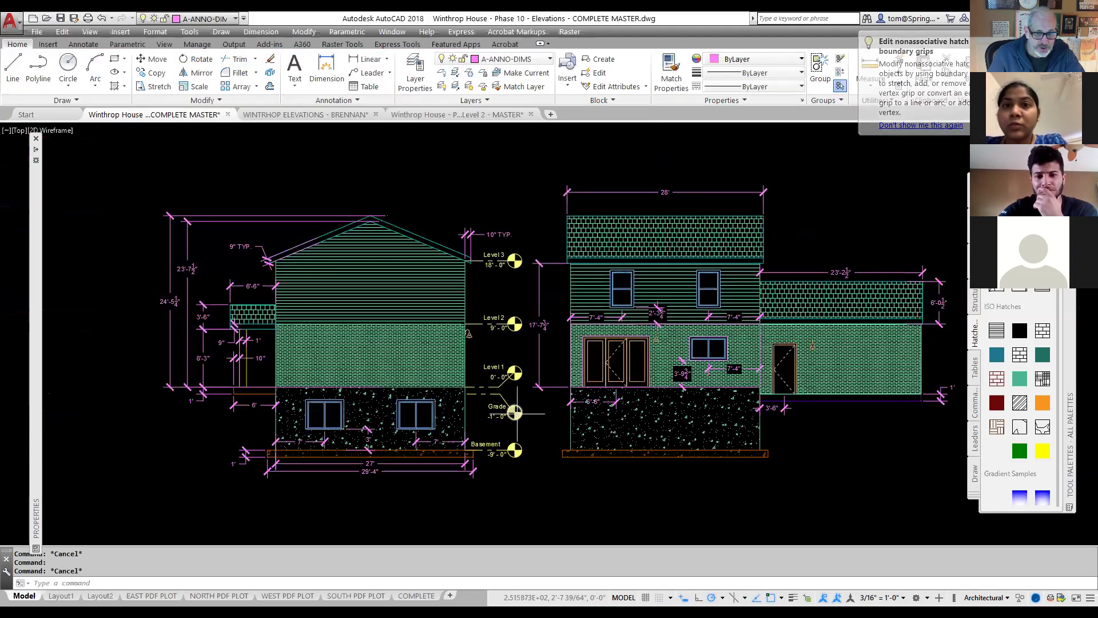
click(515, 373)
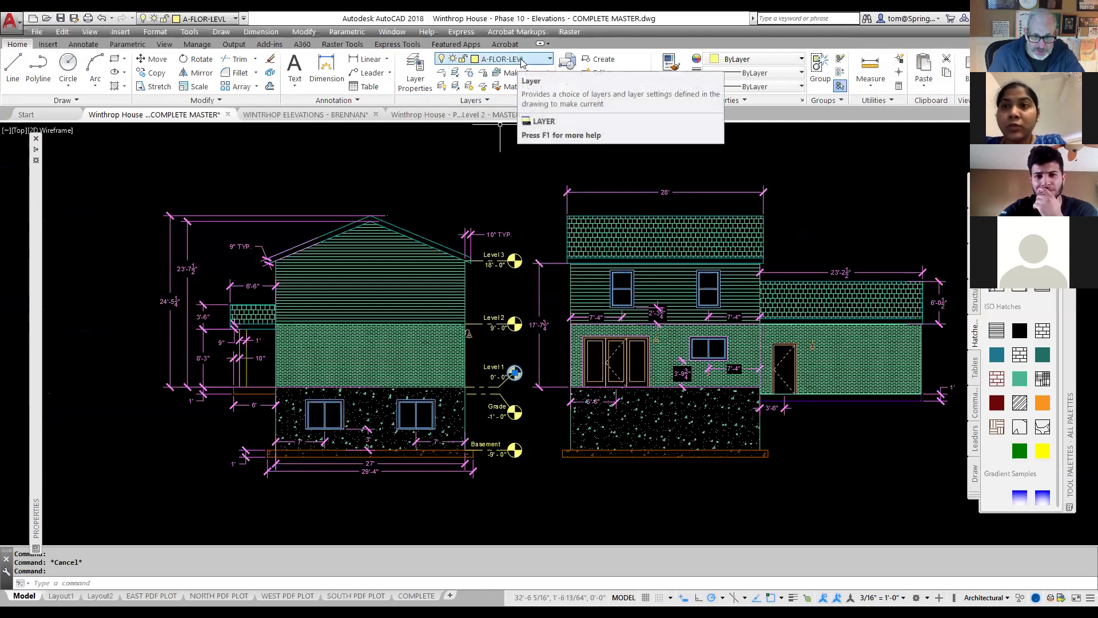
key(Escape)
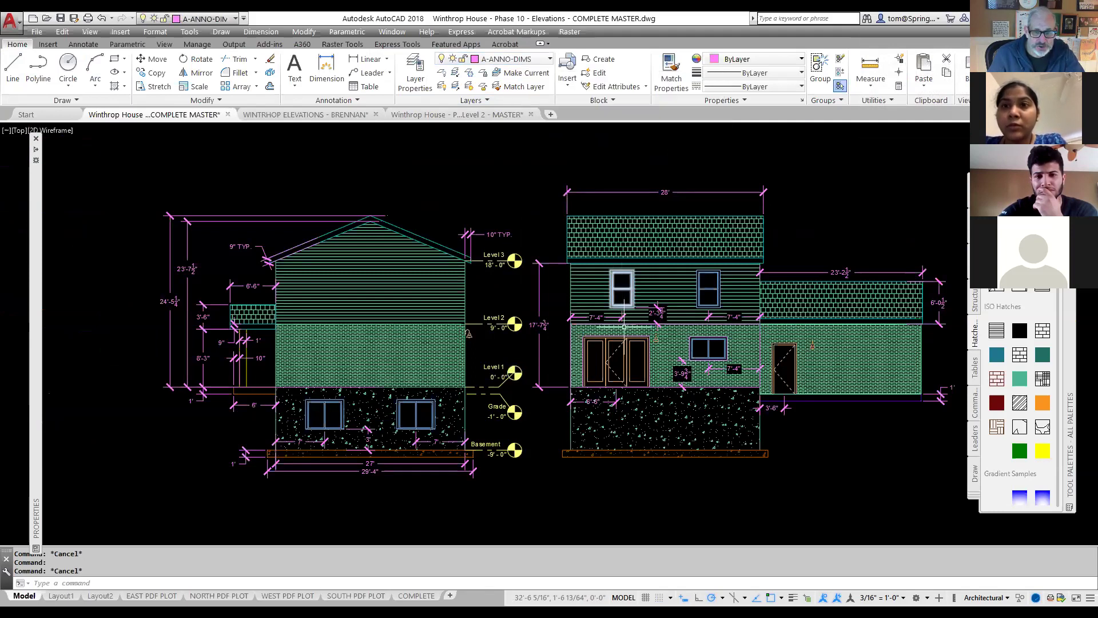
click(627, 358)
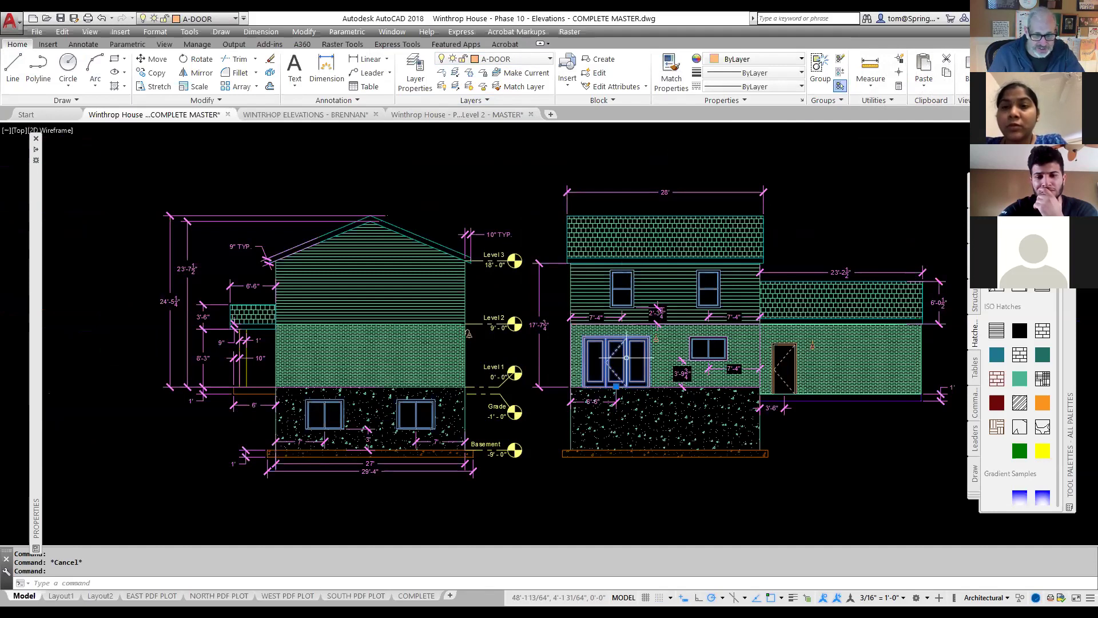
key(Escape)
scroll(614, 364, down, 5)
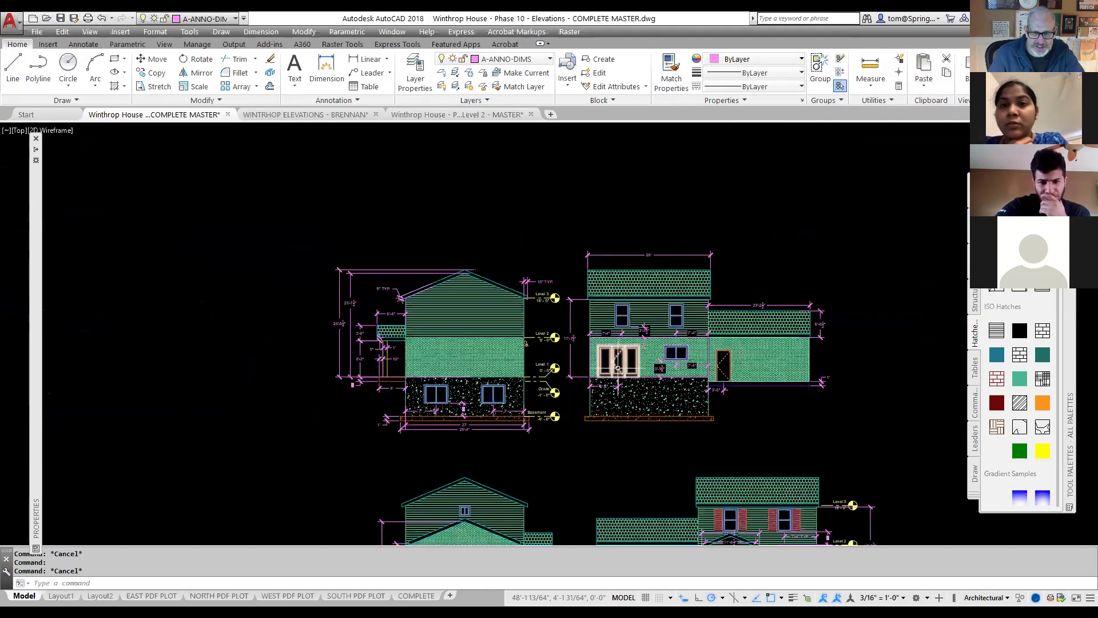
middle_drag(611, 402, 510, 319)
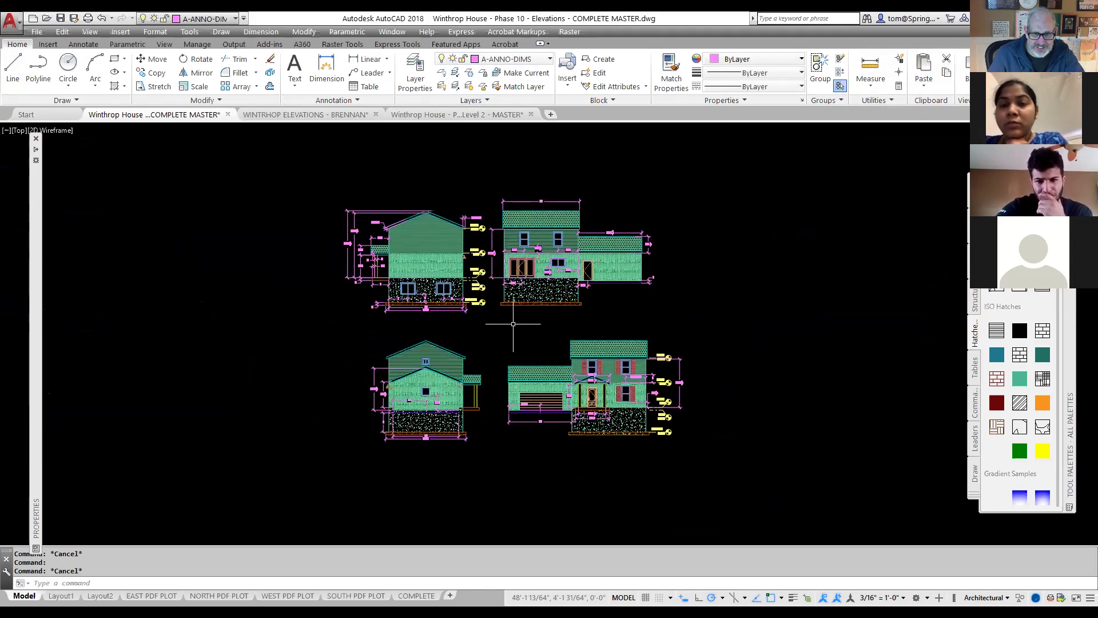
scroll(508, 327, up, 2)
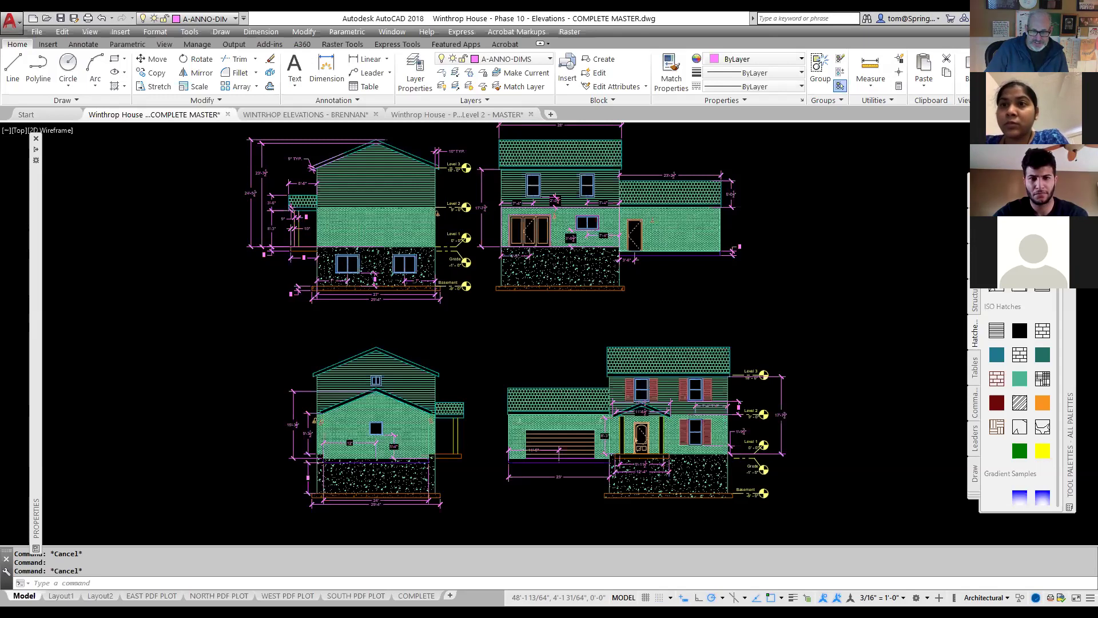
- Switch to the Level 2 floor plan and check which layer a stair tread uses
key(ctrl+Tab)
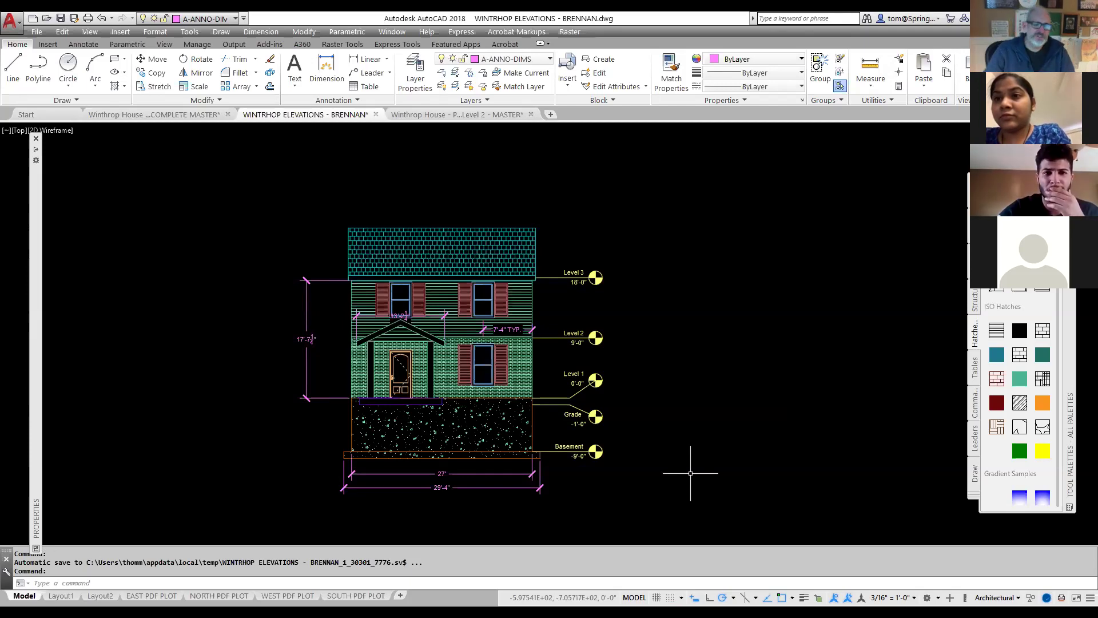
click(466, 115)
scroll(461, 472, up, 4)
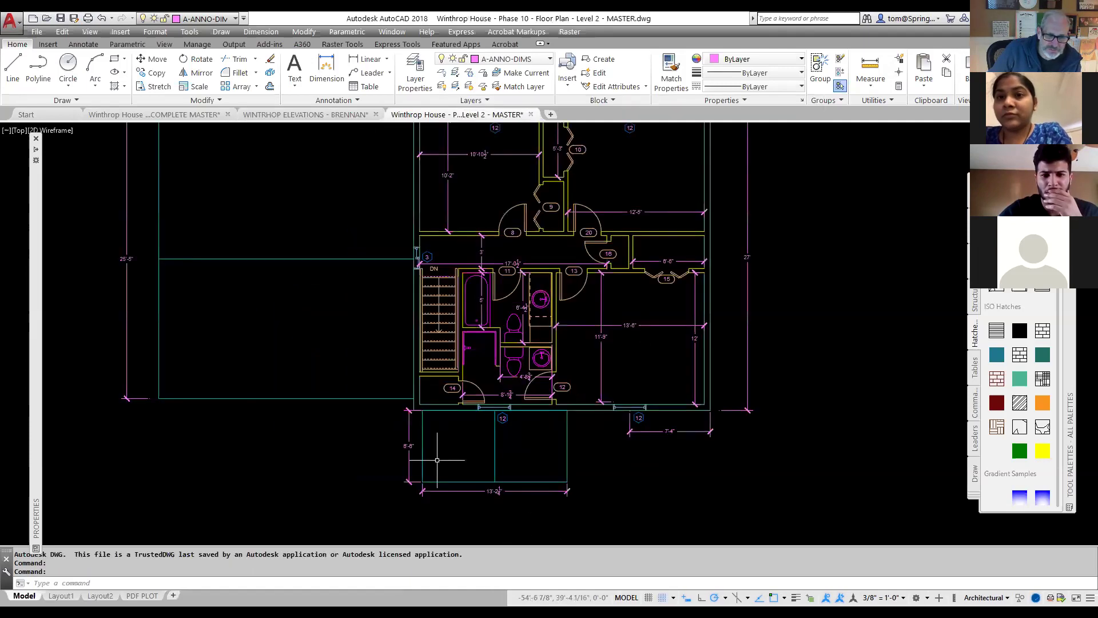
click(452, 250)
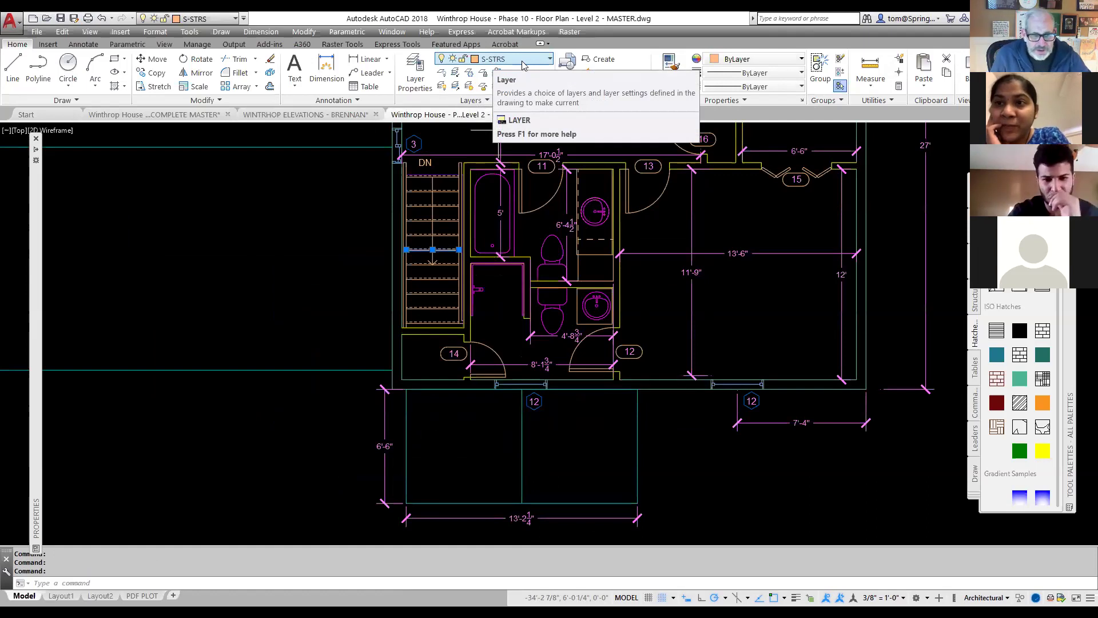
key(Escape)
key(Escape)
- Examine the top of the stairs, the adjoining hallway and the bathroom in the Level 2 floor plan
scroll(449, 257, down, 2)
scroll(449, 257, down, 1)
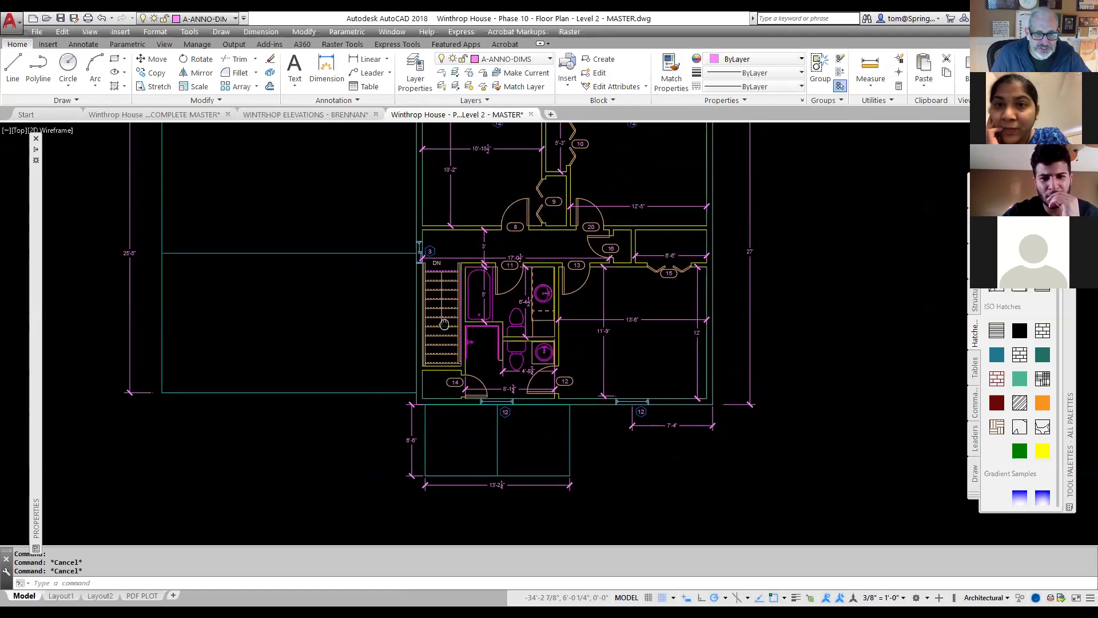
scroll(451, 300, up, 6)
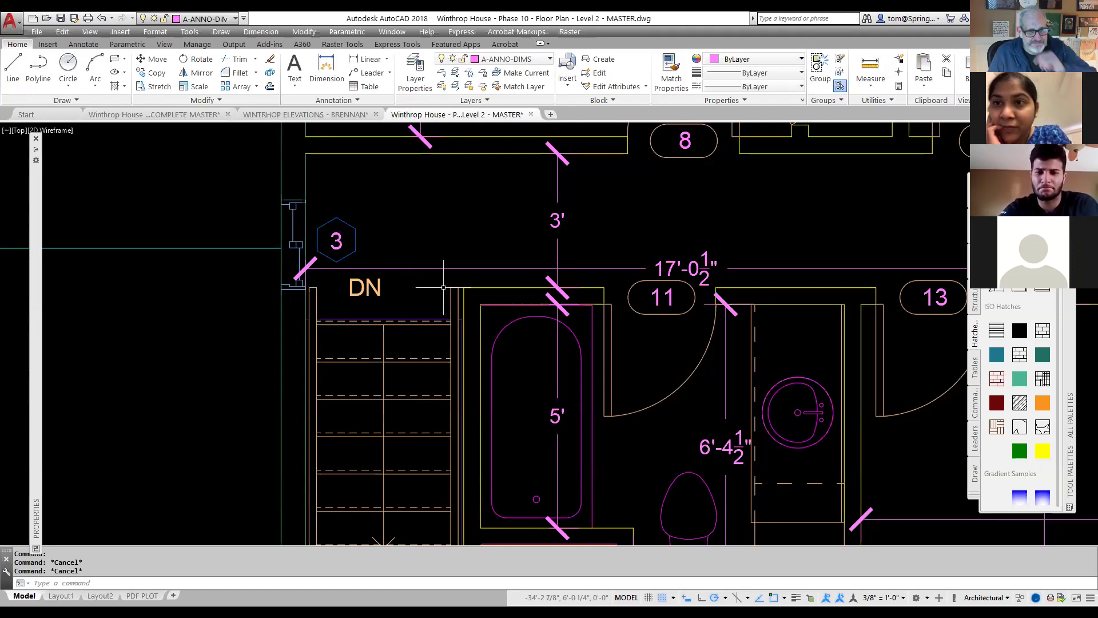
scroll(444, 287, down, 8)
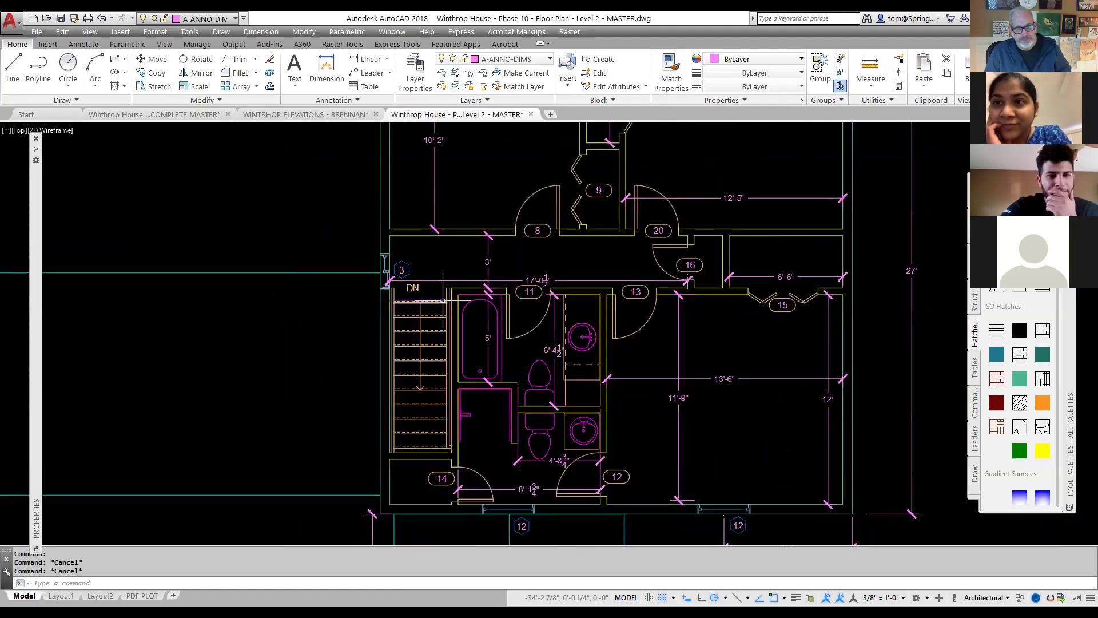
- Review the front elevation drawing alongside the master elevations and the Level 2 floor plan, ending in the front elevation drawing
click(307, 115)
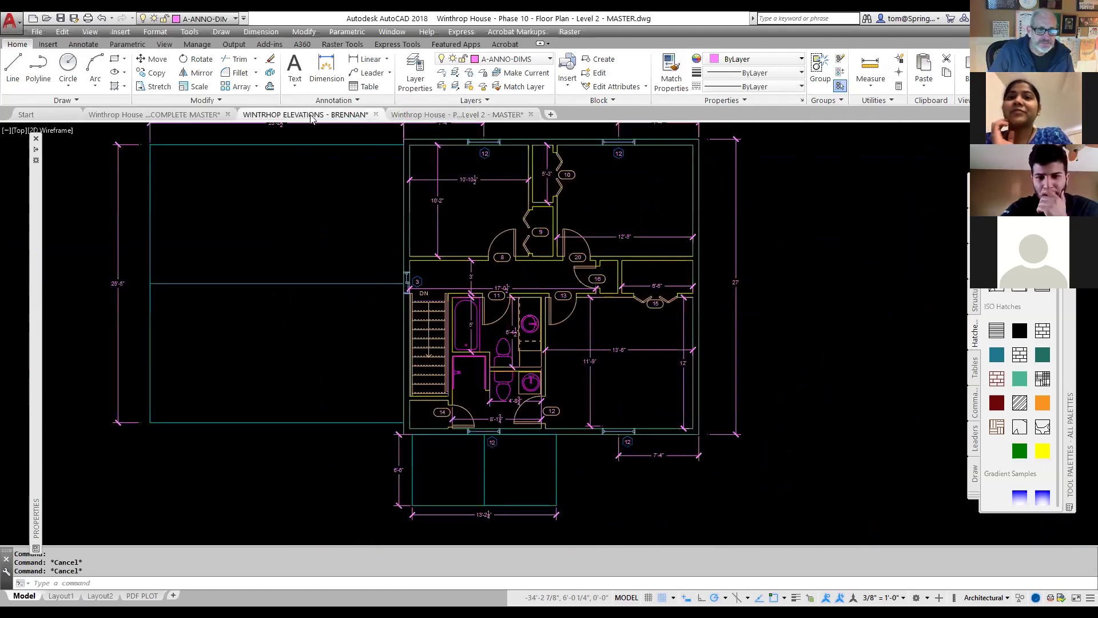
middle_drag(681, 299, 766, 310)
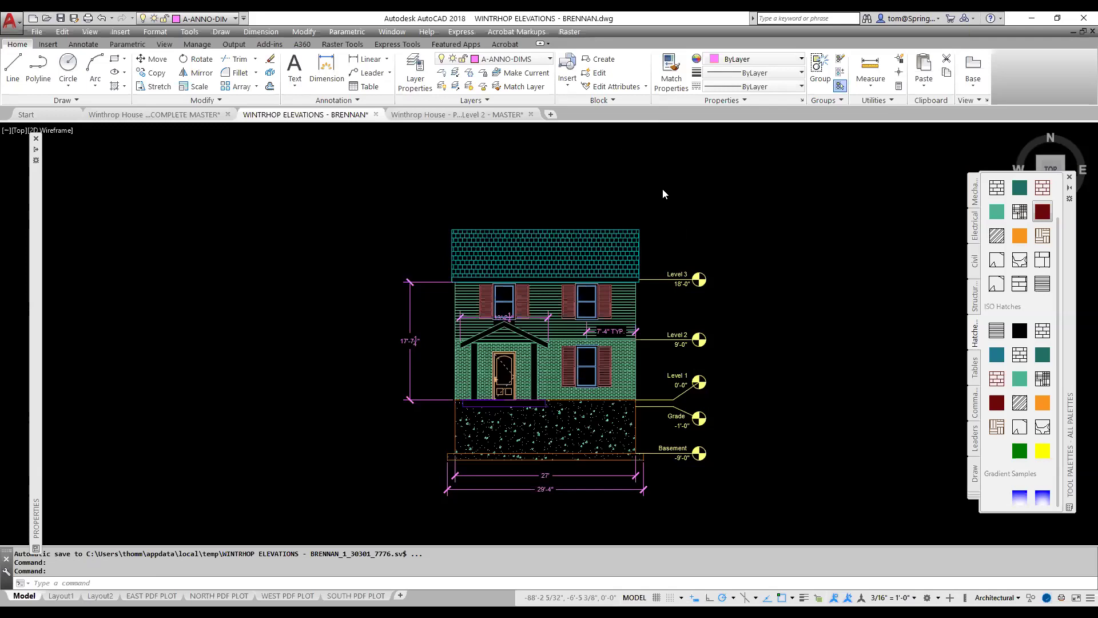
click(189, 115)
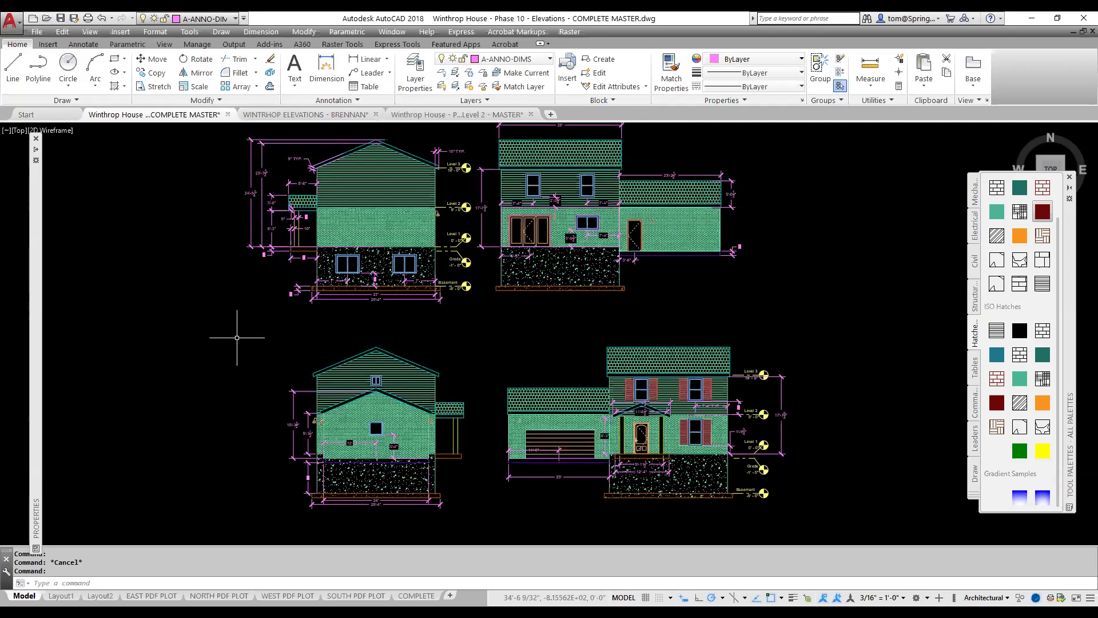
click(320, 114)
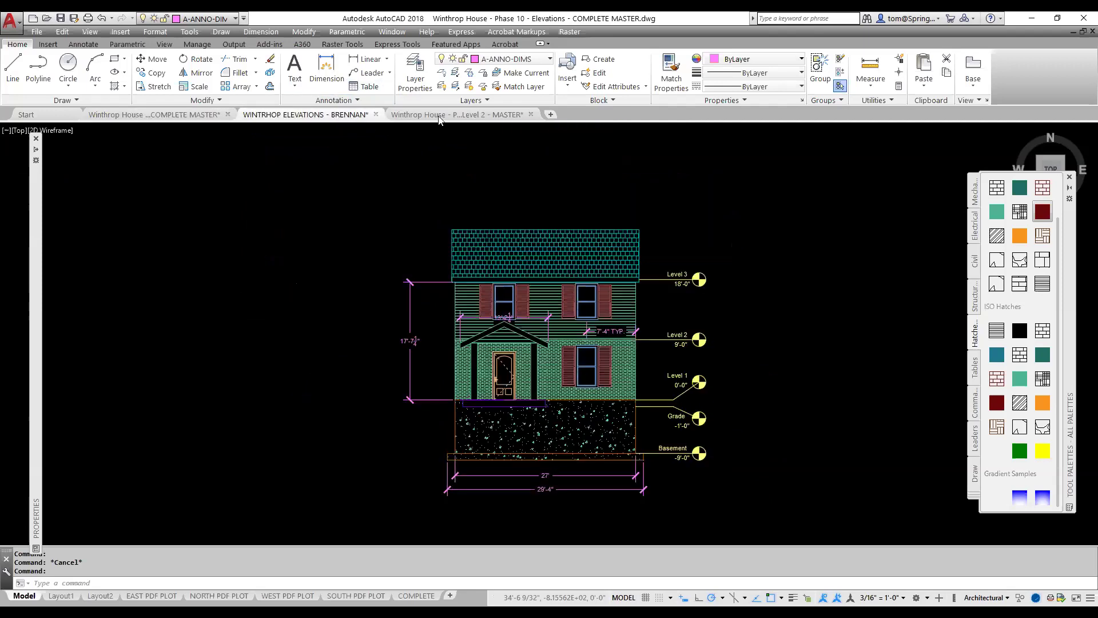
click(439, 116)
click(331, 117)
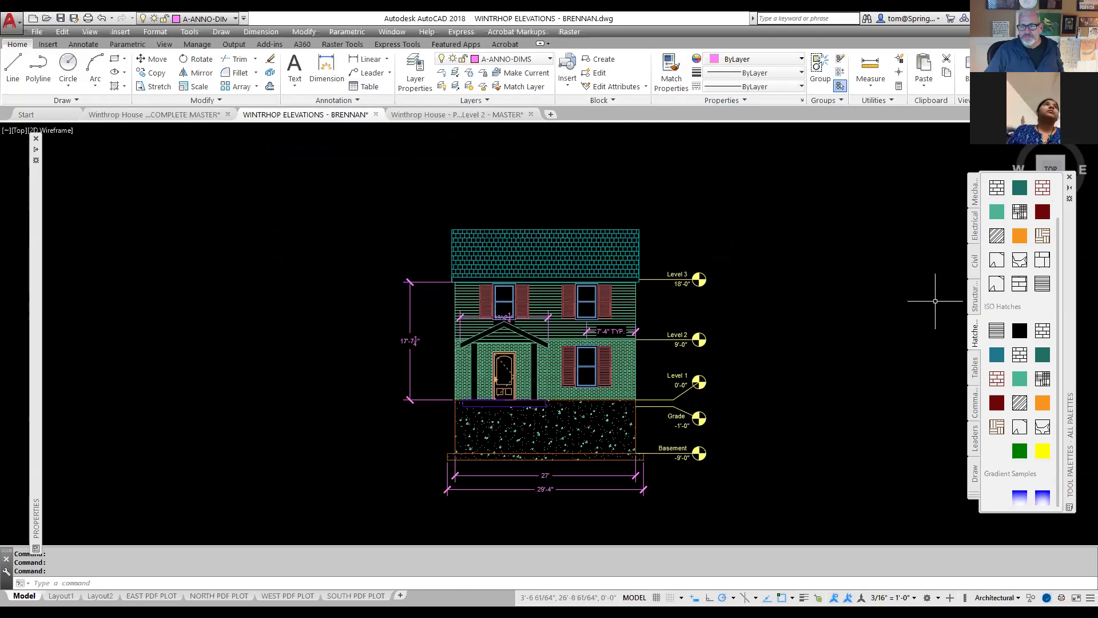
scroll(929, 325, down, 2)
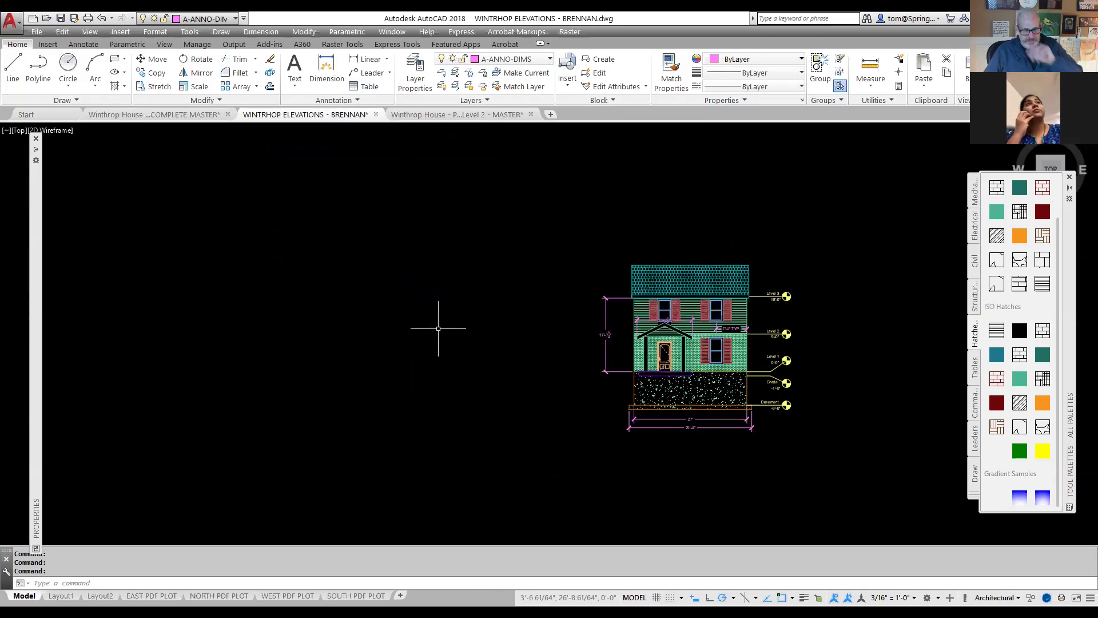
scroll(440, 329, up, 2)
mouse_move(480, 321)
middle_down()
mouse_move(468, 307)
mouse_move(243, 299)
mouse_move(272, 300)
middle_up()
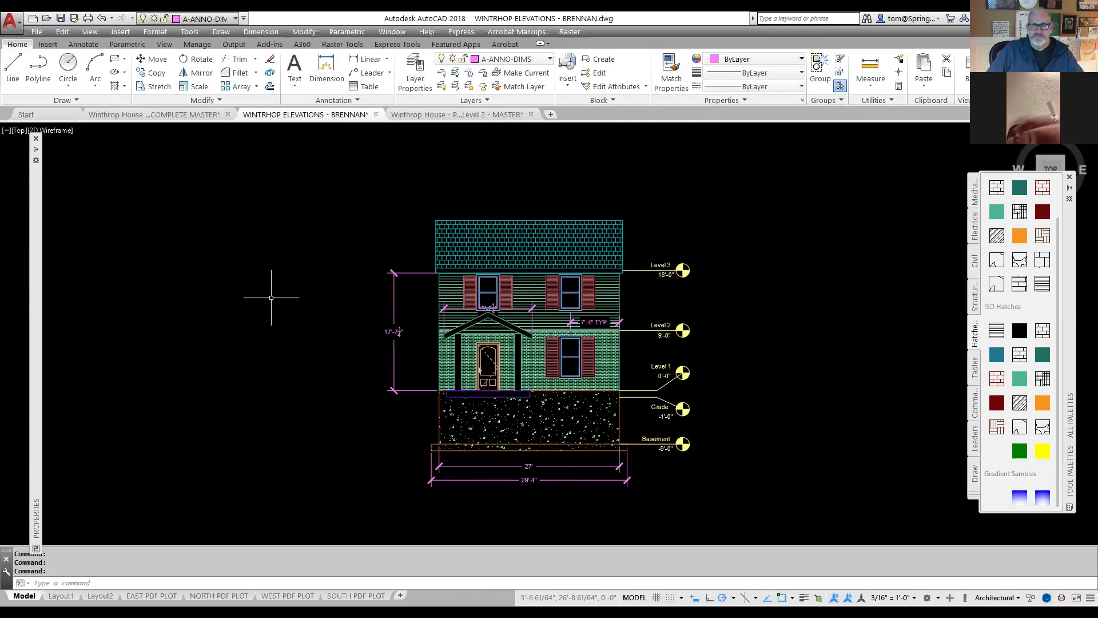
scroll(271, 298, down, 2)
scroll(439, 395, up, 2)
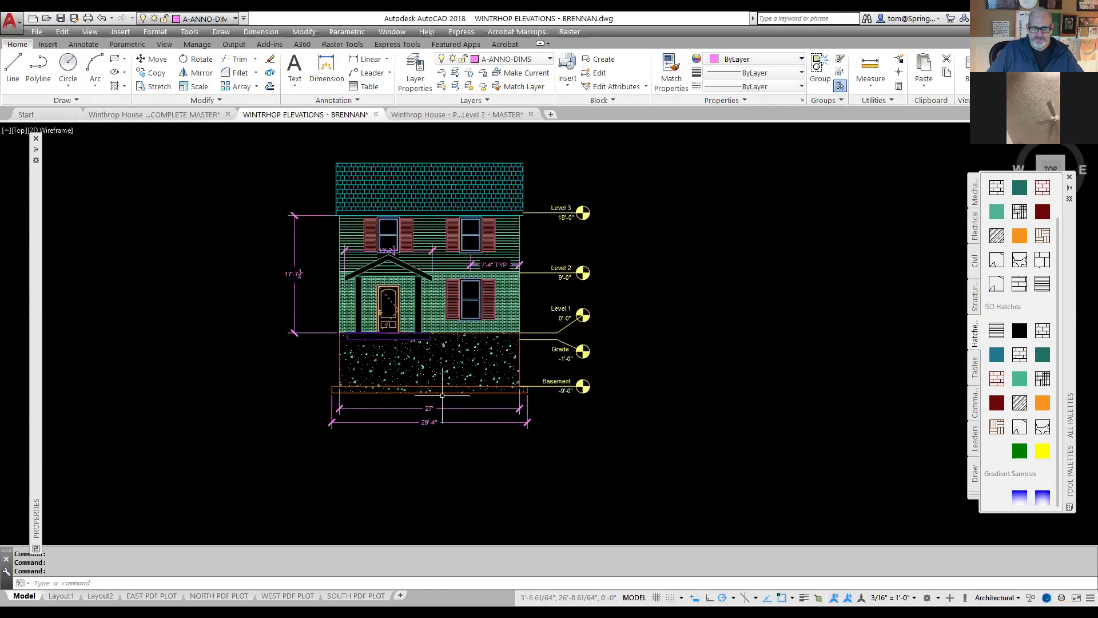
middle_drag(593, 479, 706, 537)
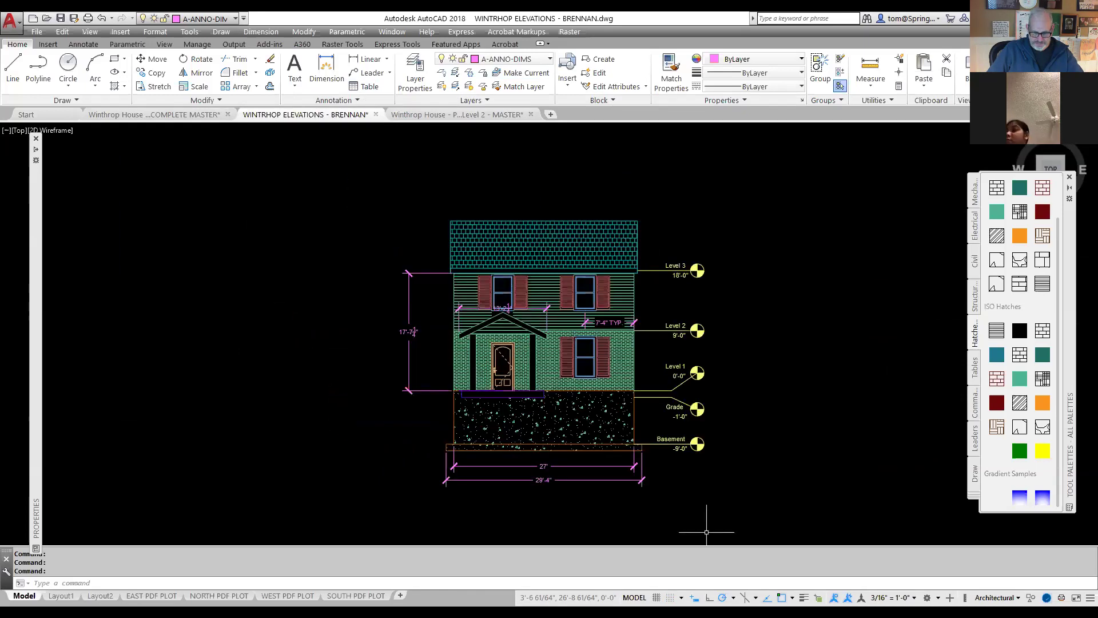